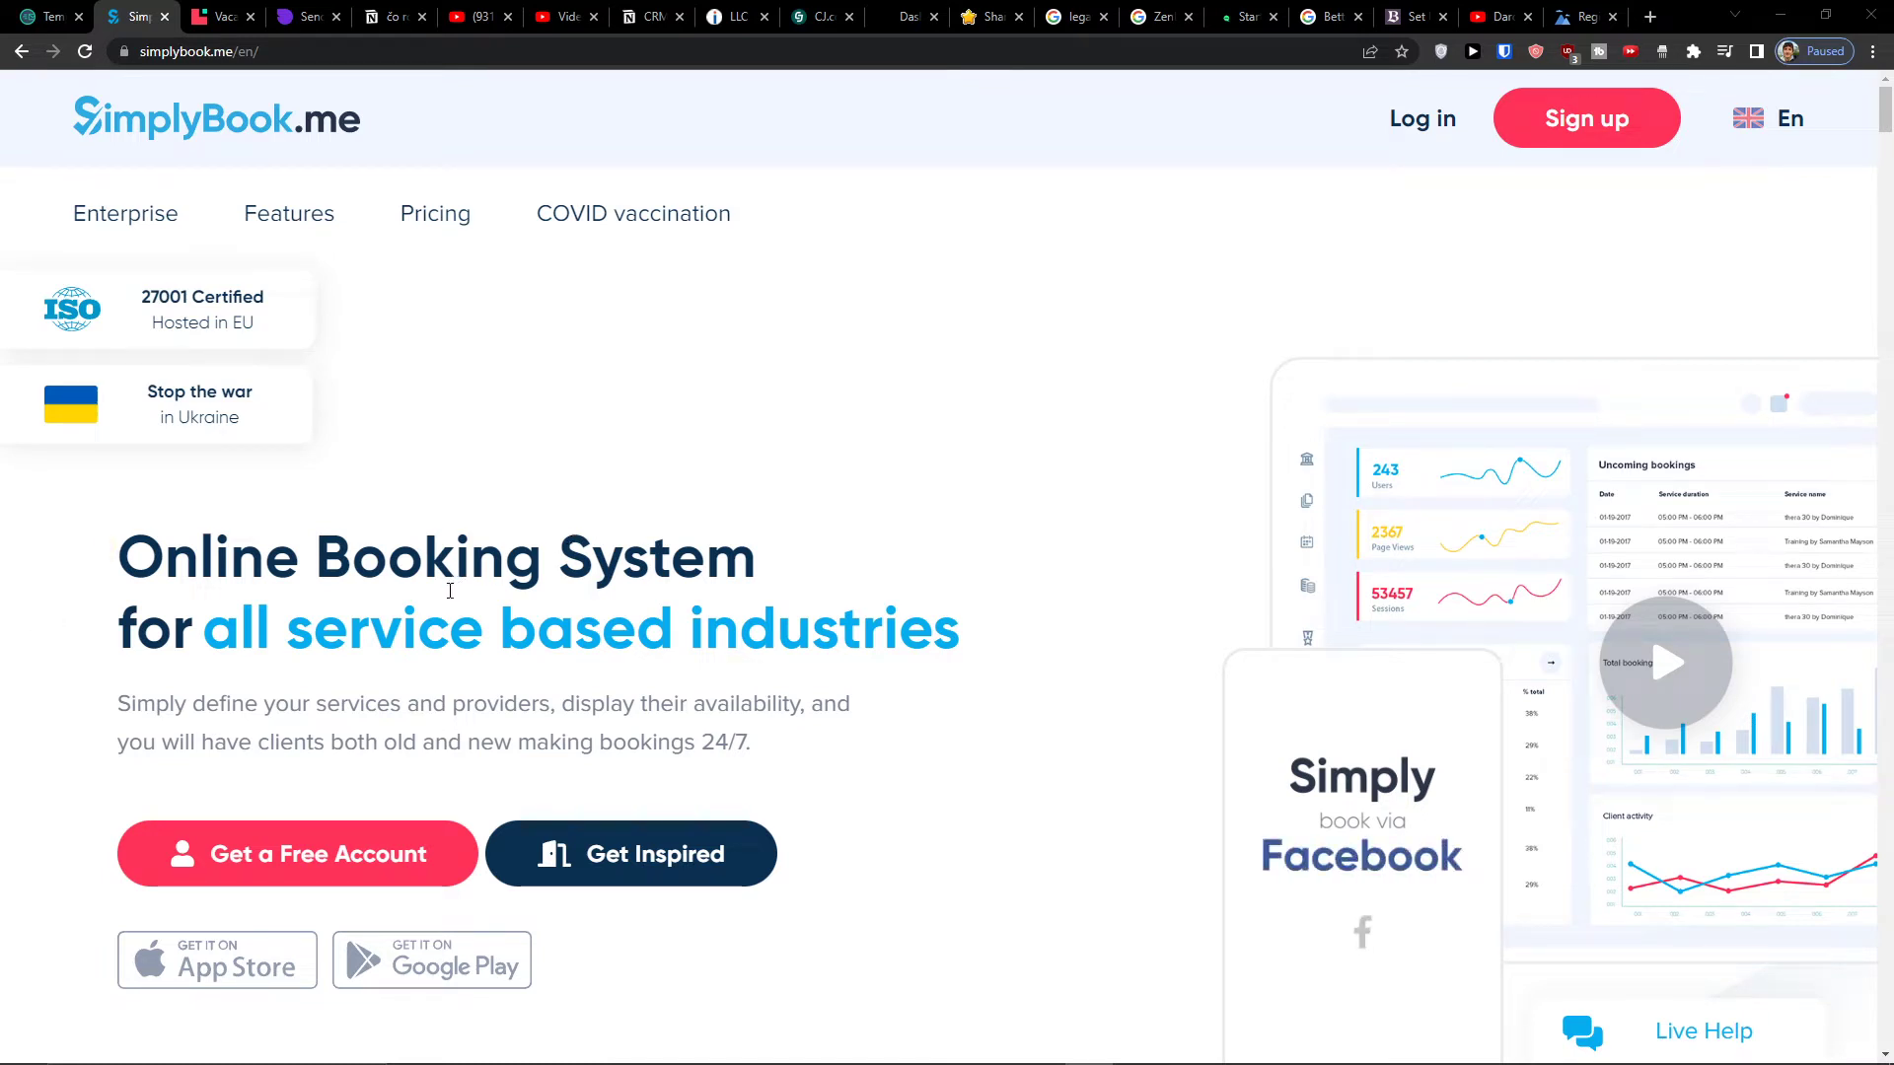
- Skim the home page, then open 'Get a Free Account' in a new background tab
{"action": "scroll", "coordinate": [450, 591], "scroll_direction": "down", "scroll_amount": 5}
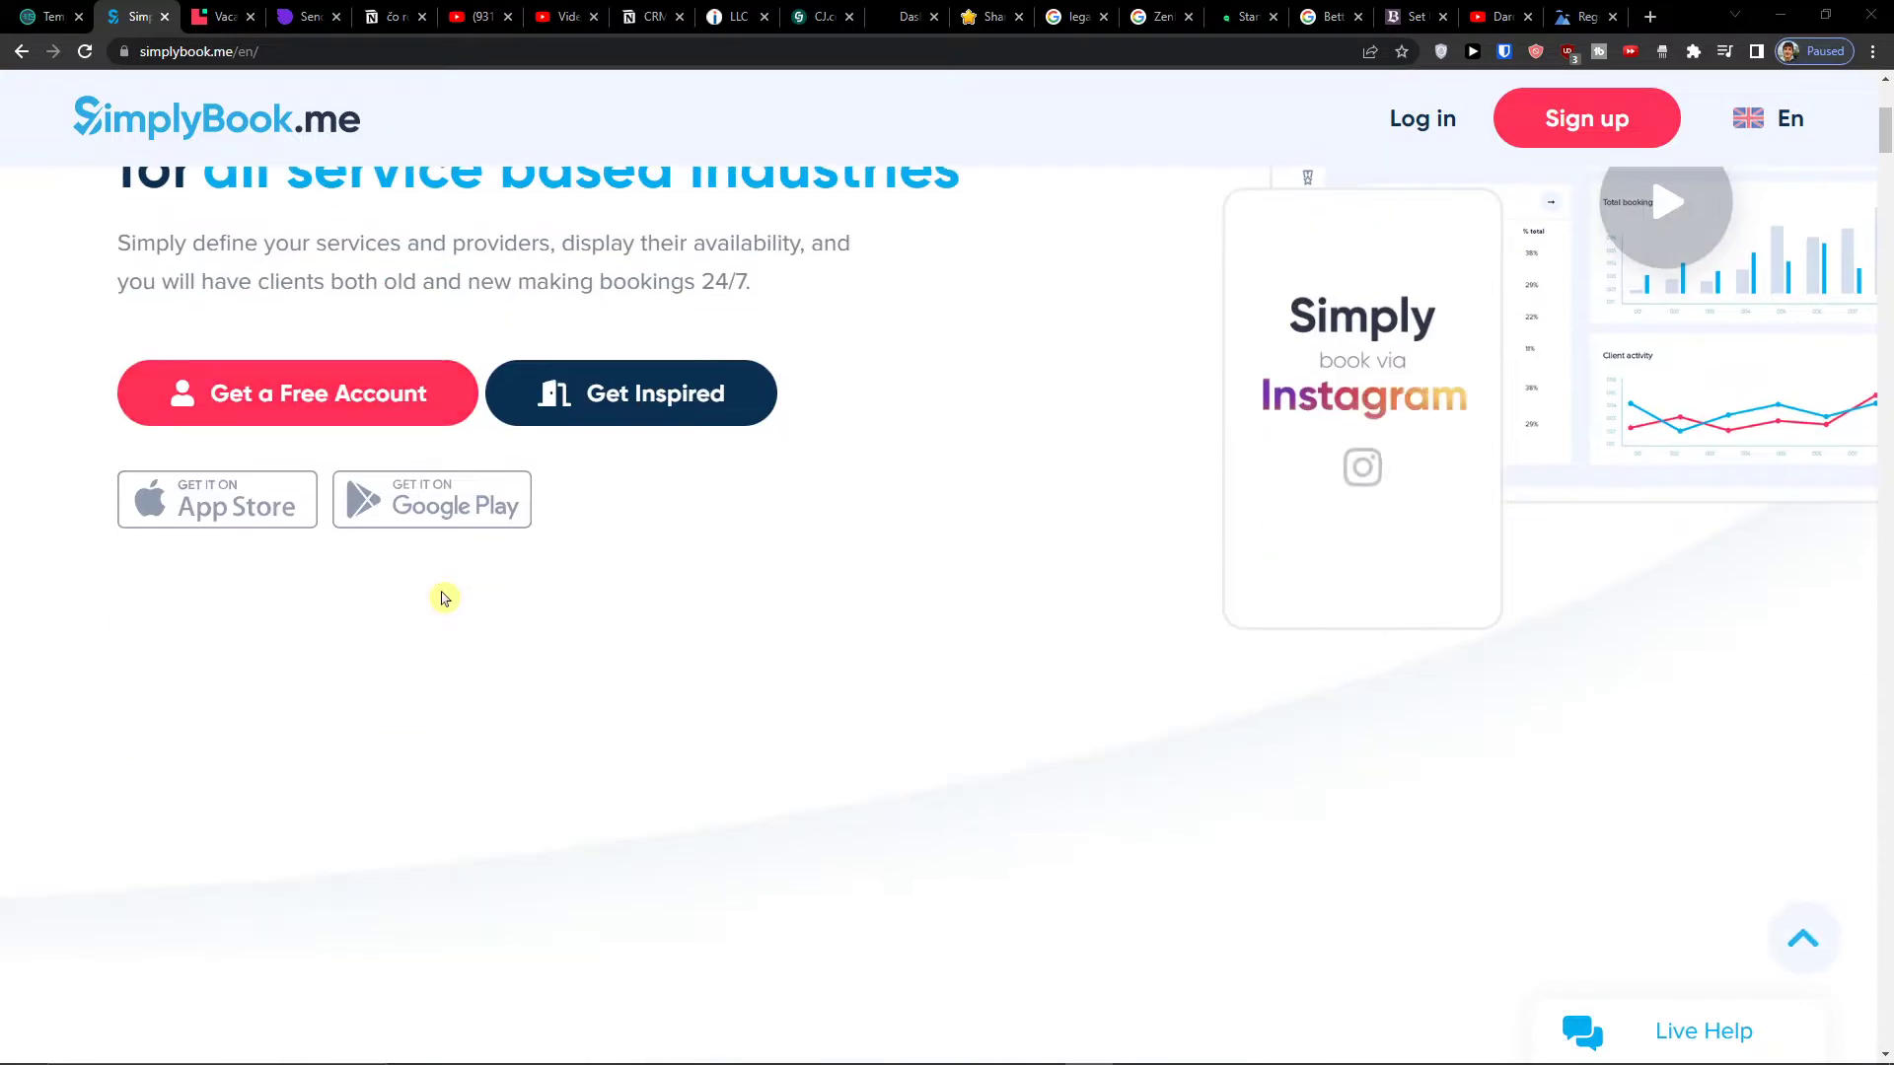
{"action": "scroll", "coordinate": [440, 596], "scroll_direction": "up", "scroll_amount": 5}
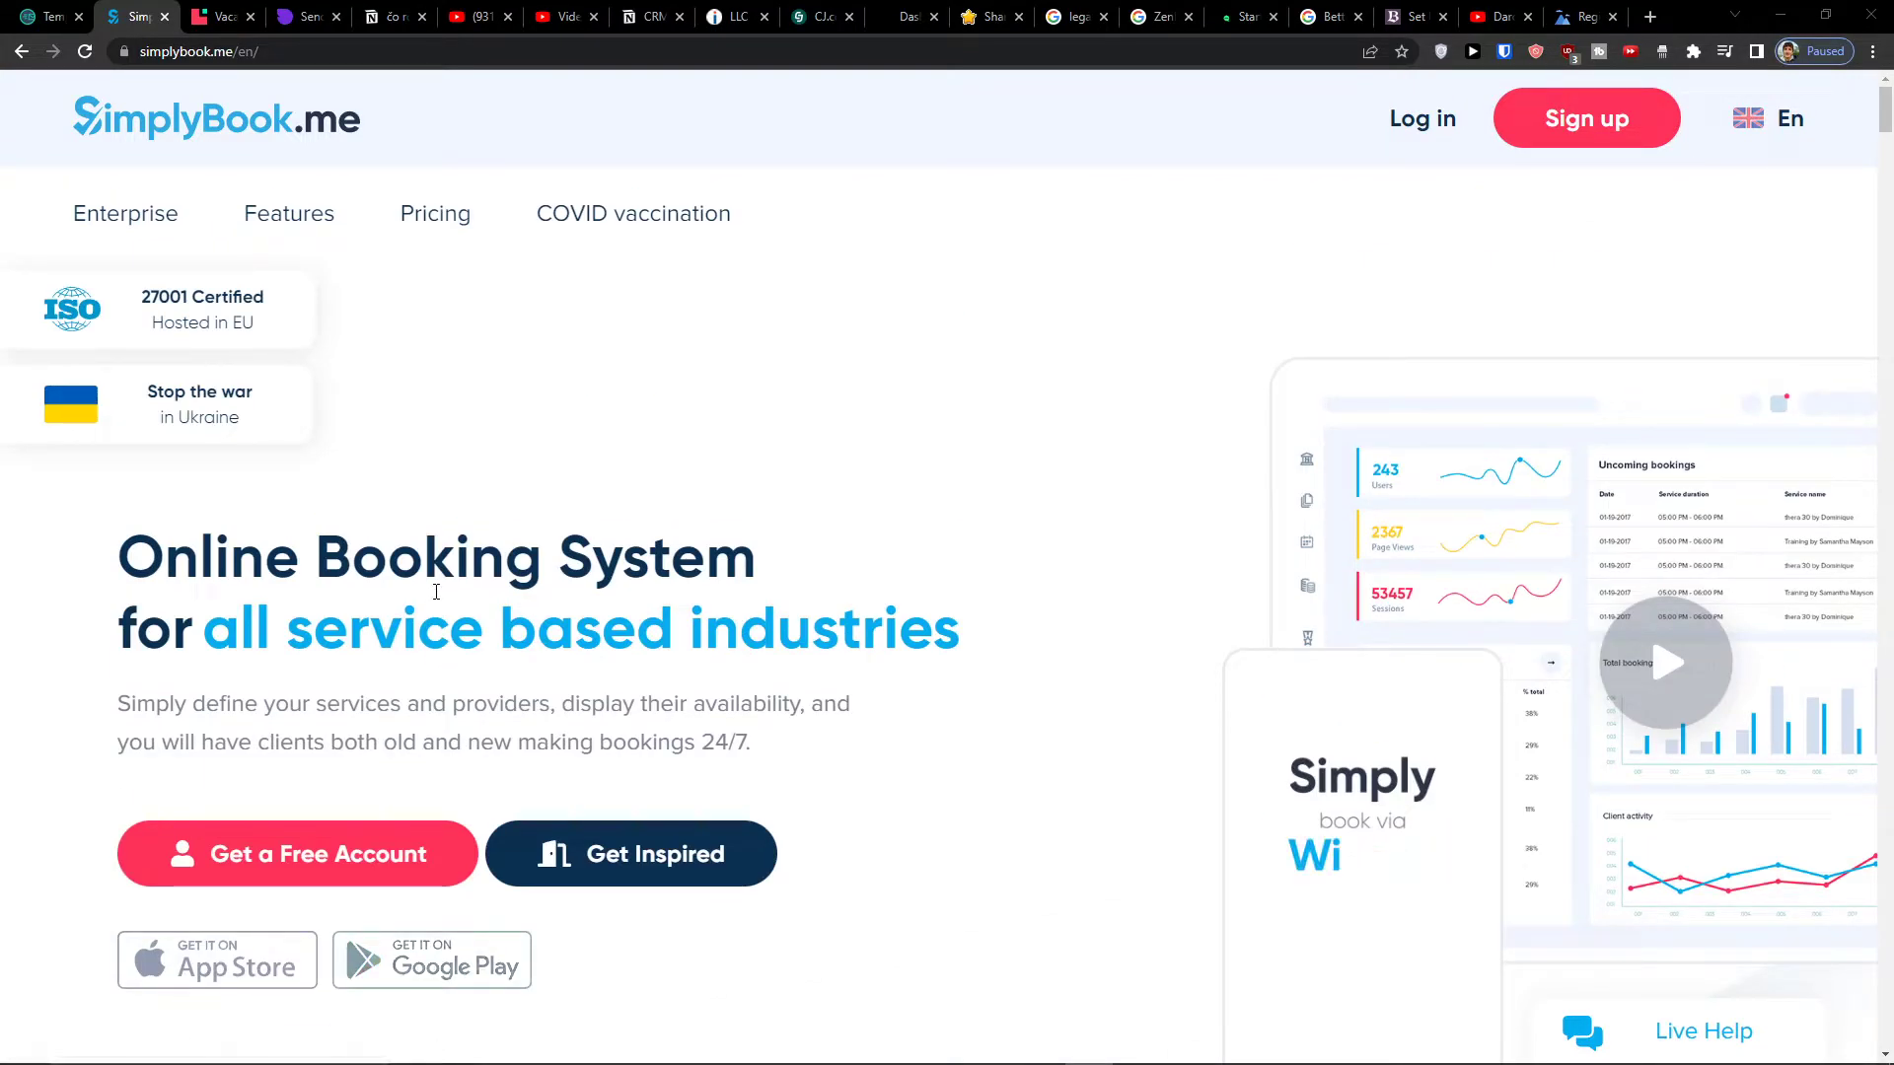
{"action": "scroll", "coordinate": [436, 592], "scroll_direction": "down", "scroll_amount": 3}
{"action": "scroll", "coordinate": [434, 592], "scroll_direction": "up", "scroll_amount": 3}
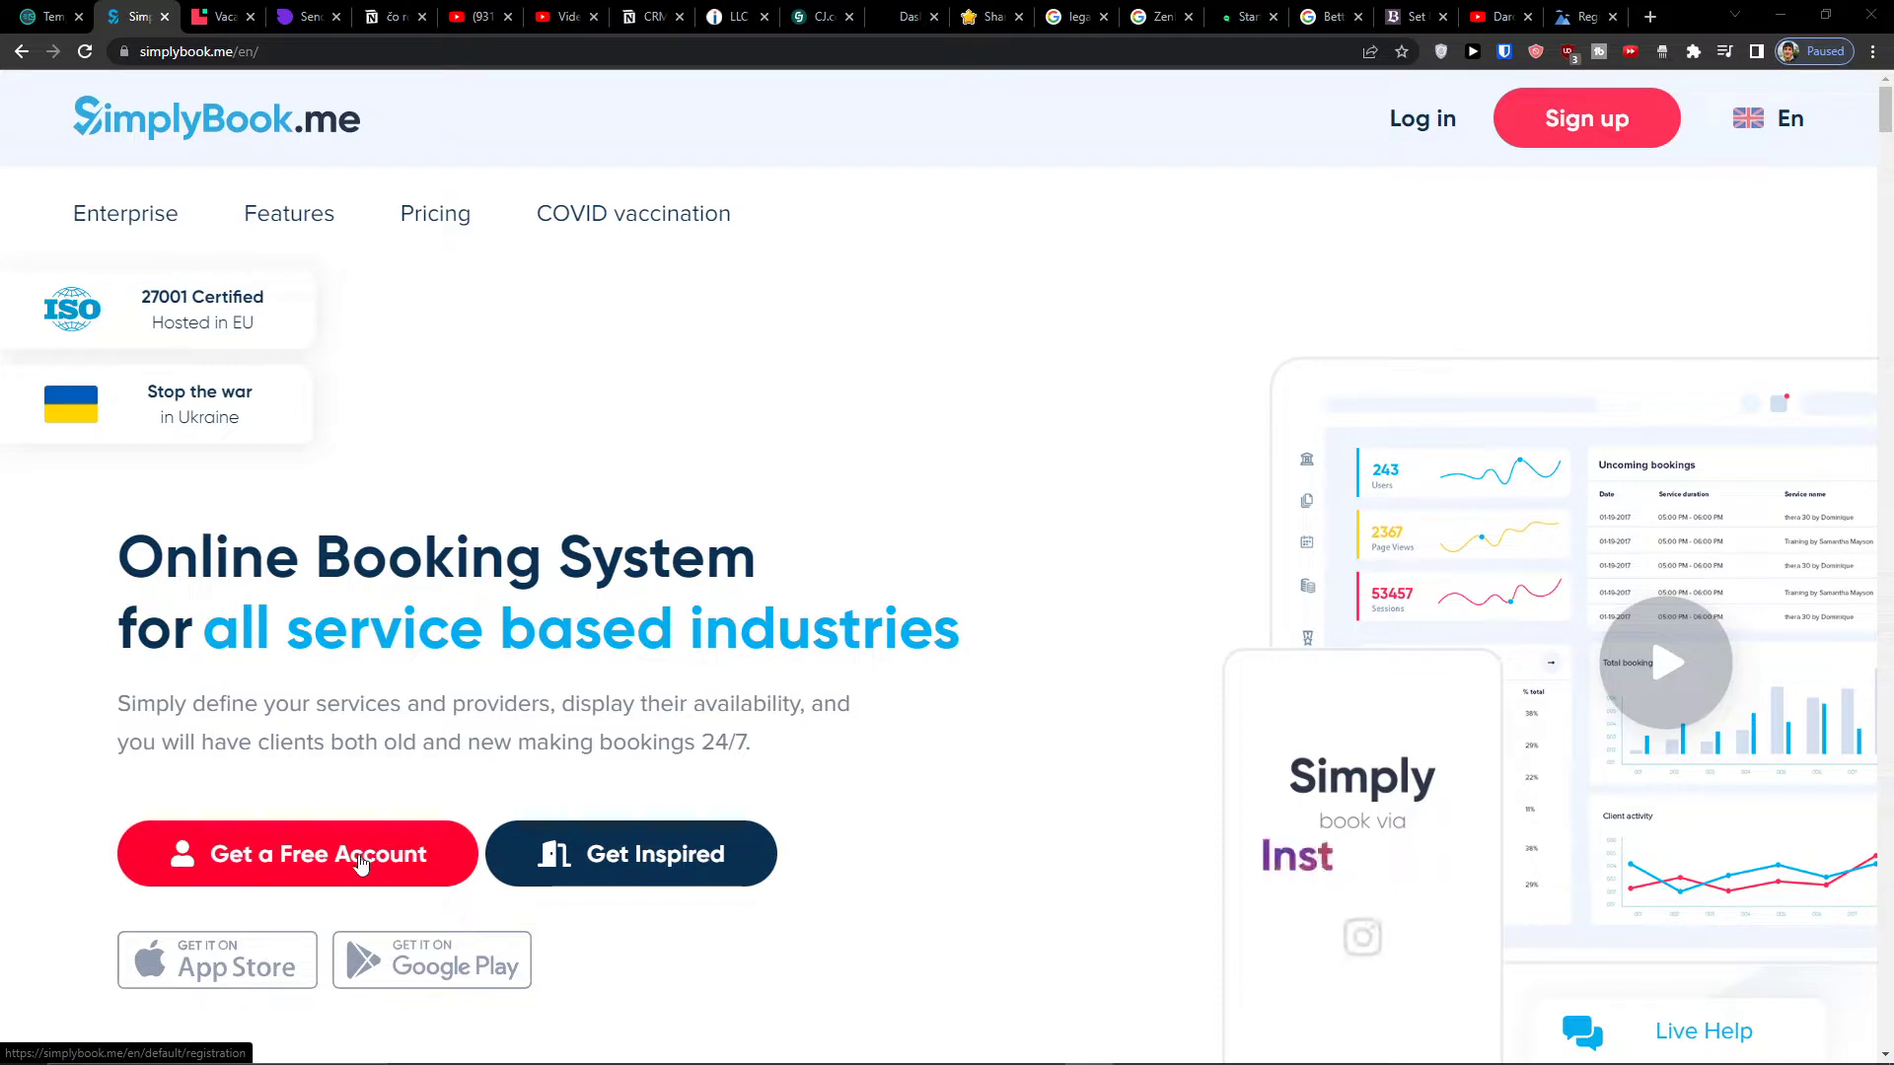
{"action": "middle_click", "coordinate": [326, 867]}
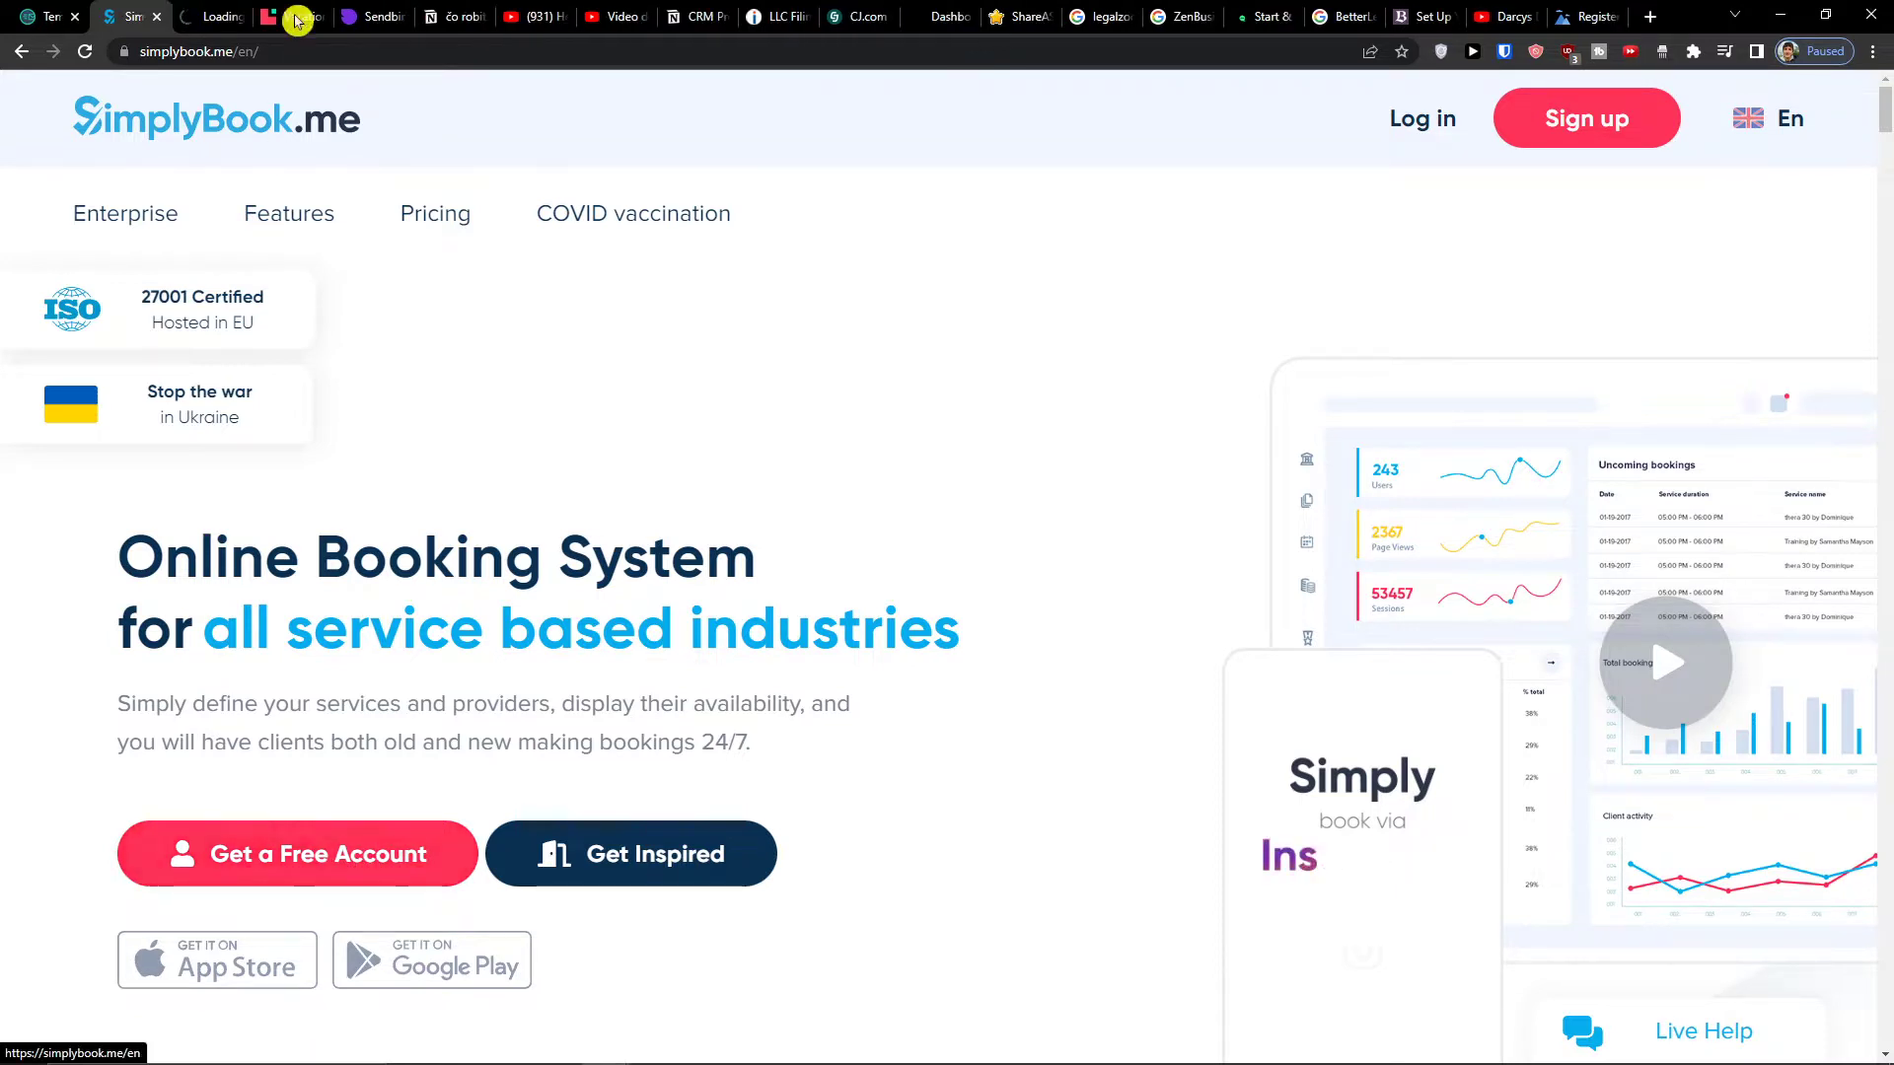
- Enter company login 'Sunwei' and paste the Temp Mail address into Email
{"action": "left_click", "coordinate": [212, 17]}
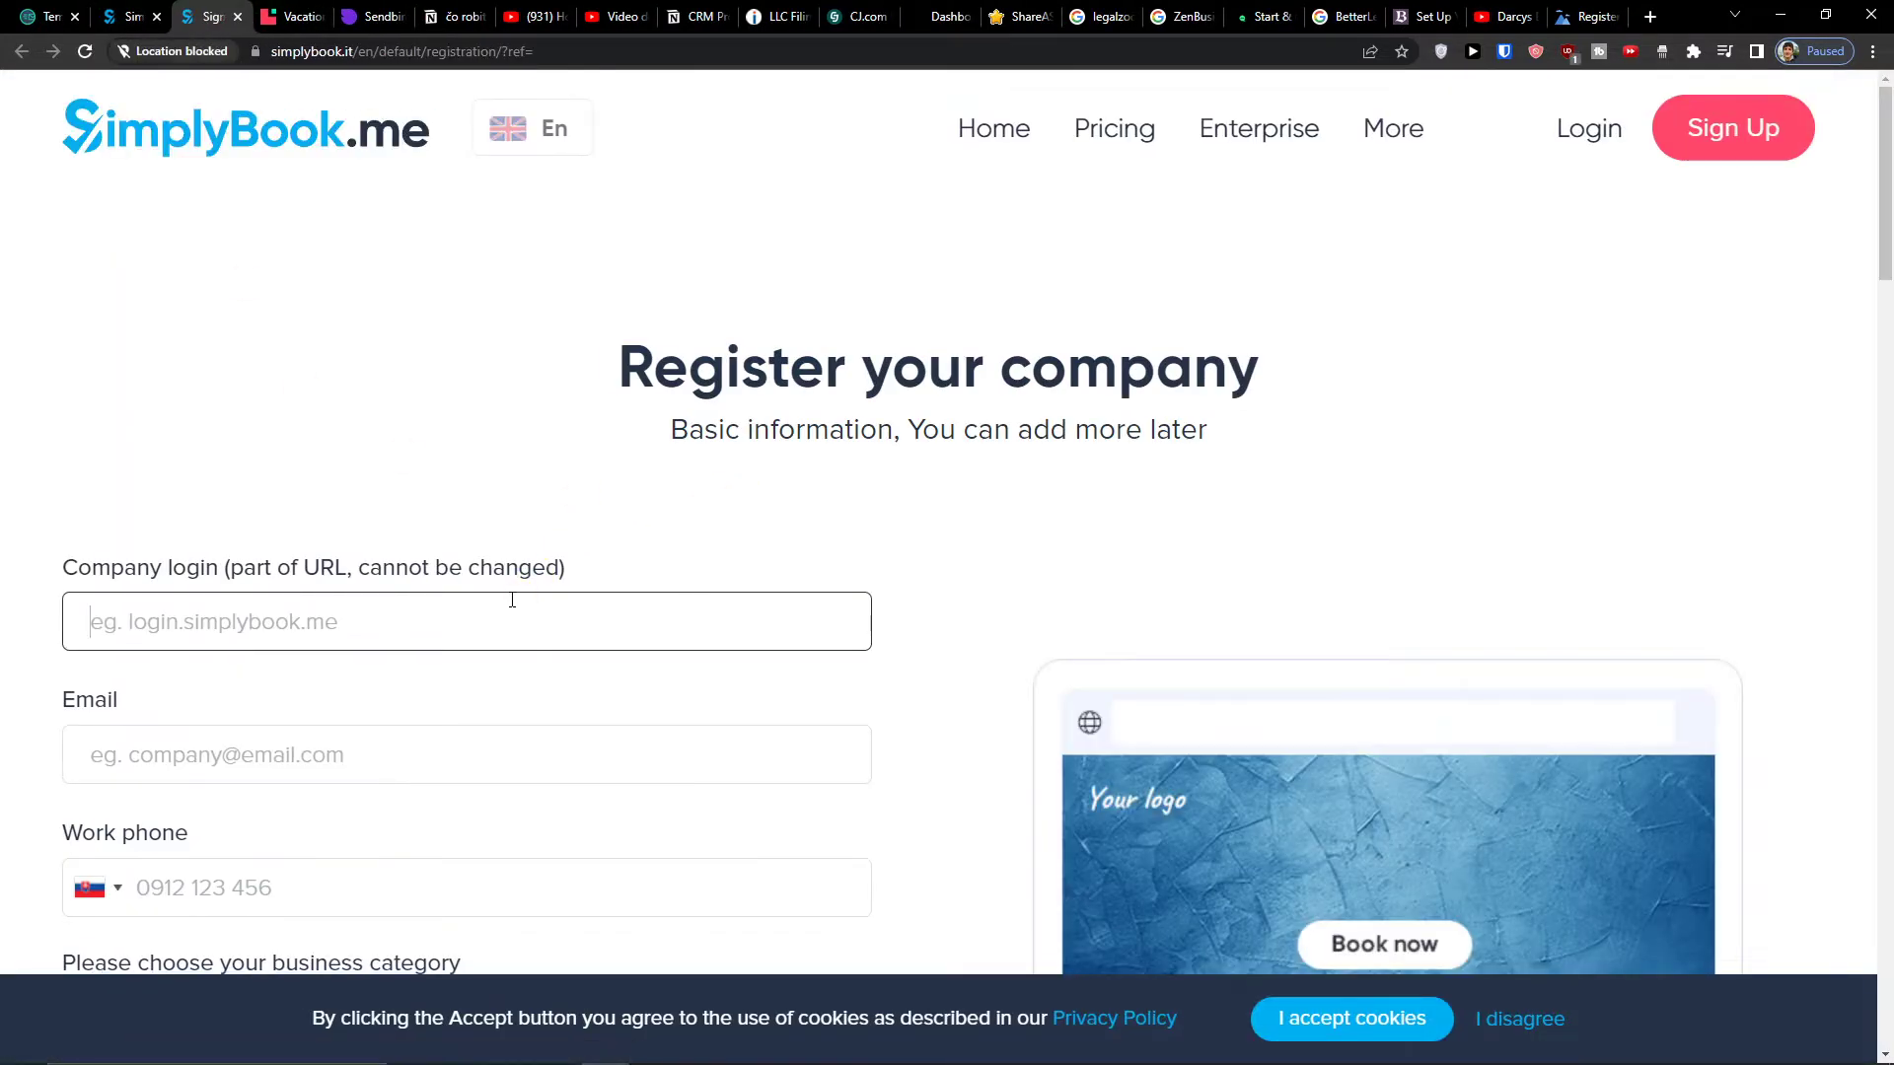
{"action": "type", "text": "S"}
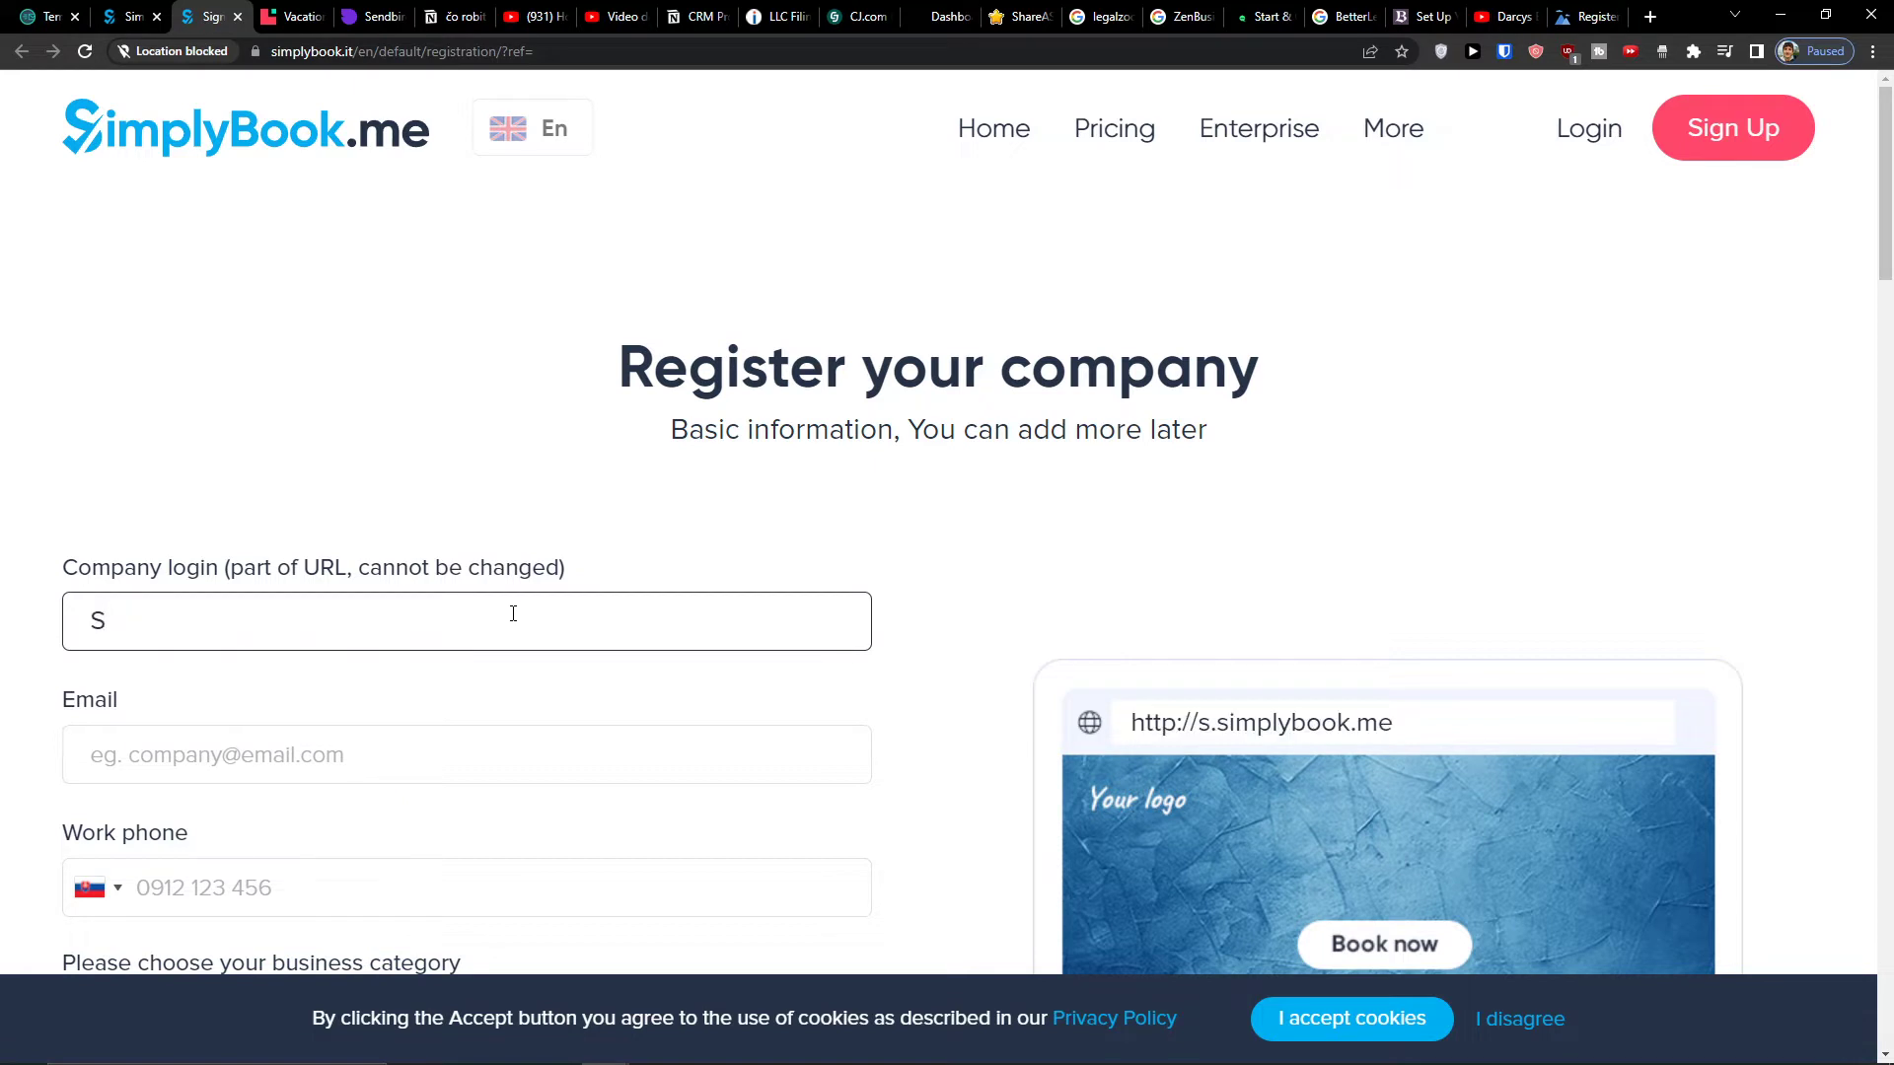
{"action": "type", "text": "unwei"}
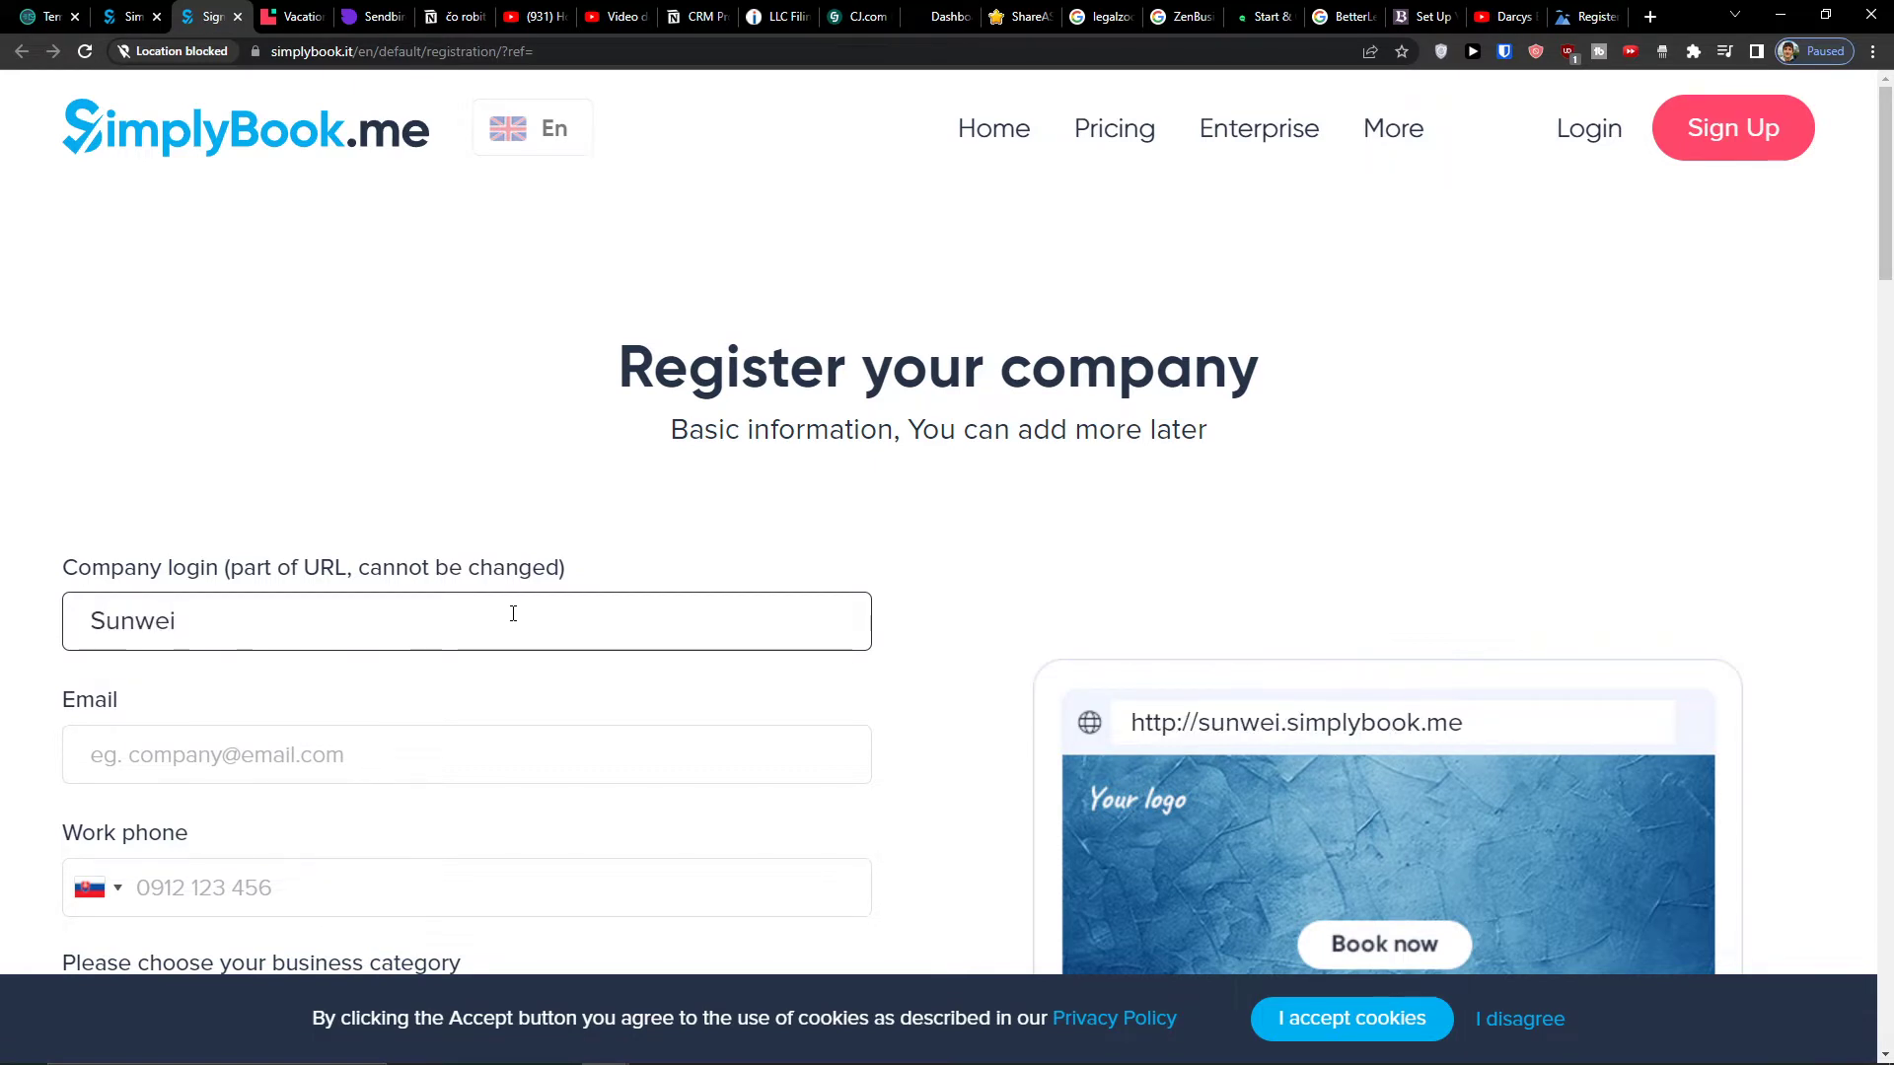
{"action": "scroll", "coordinate": [414, 622], "scroll_direction": "down", "scroll_amount": 2}
{"action": "left_click", "coordinate": [44, 16]}
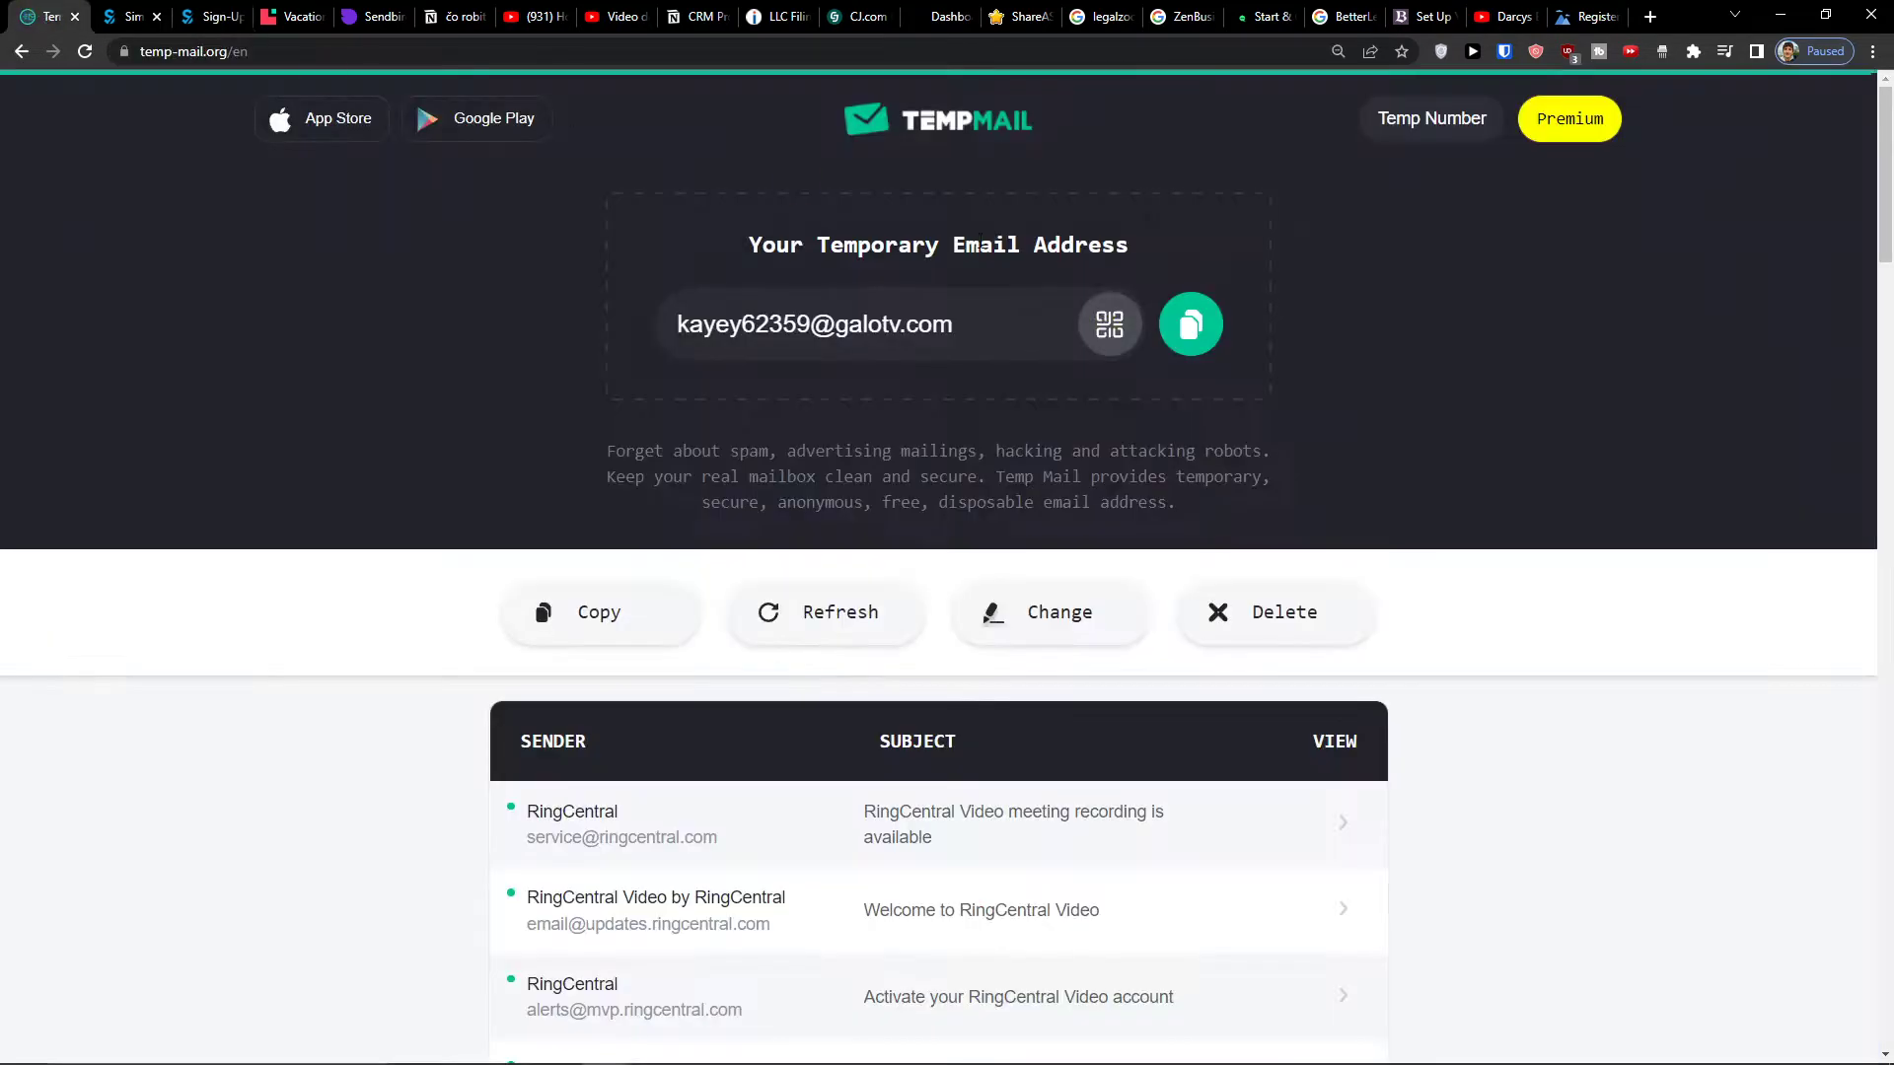
{"action": "left_click", "coordinate": [1190, 324]}
{"action": "left_click", "coordinate": [156, 18]}
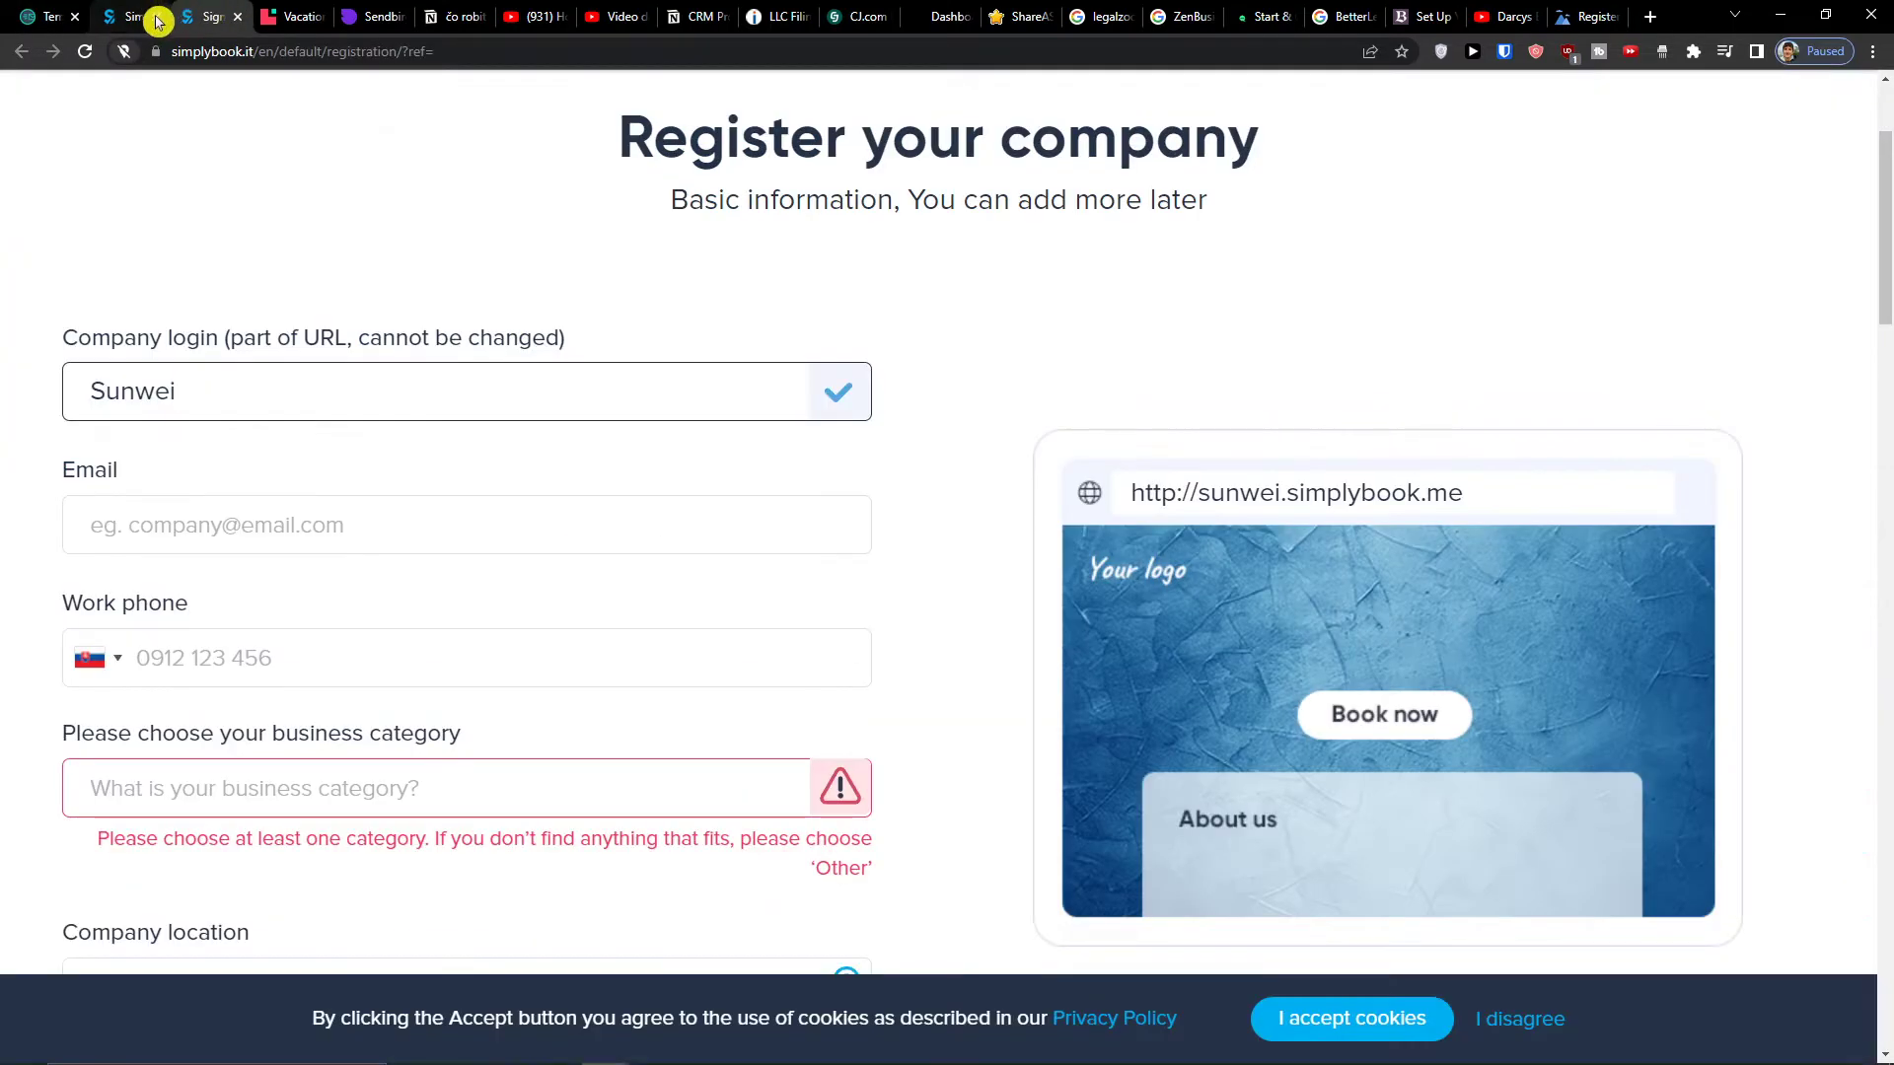
{"action": "scroll", "coordinate": [114, 659], "scroll_direction": "down", "scroll_amount": 2}
{"action": "left_click", "coordinate": [267, 291]}
{"action": "key", "text": "ctrl+v"}
- Enter the work phone number and choose Yoga classes as business category
{"action": "left_click", "coordinate": [268, 431]}
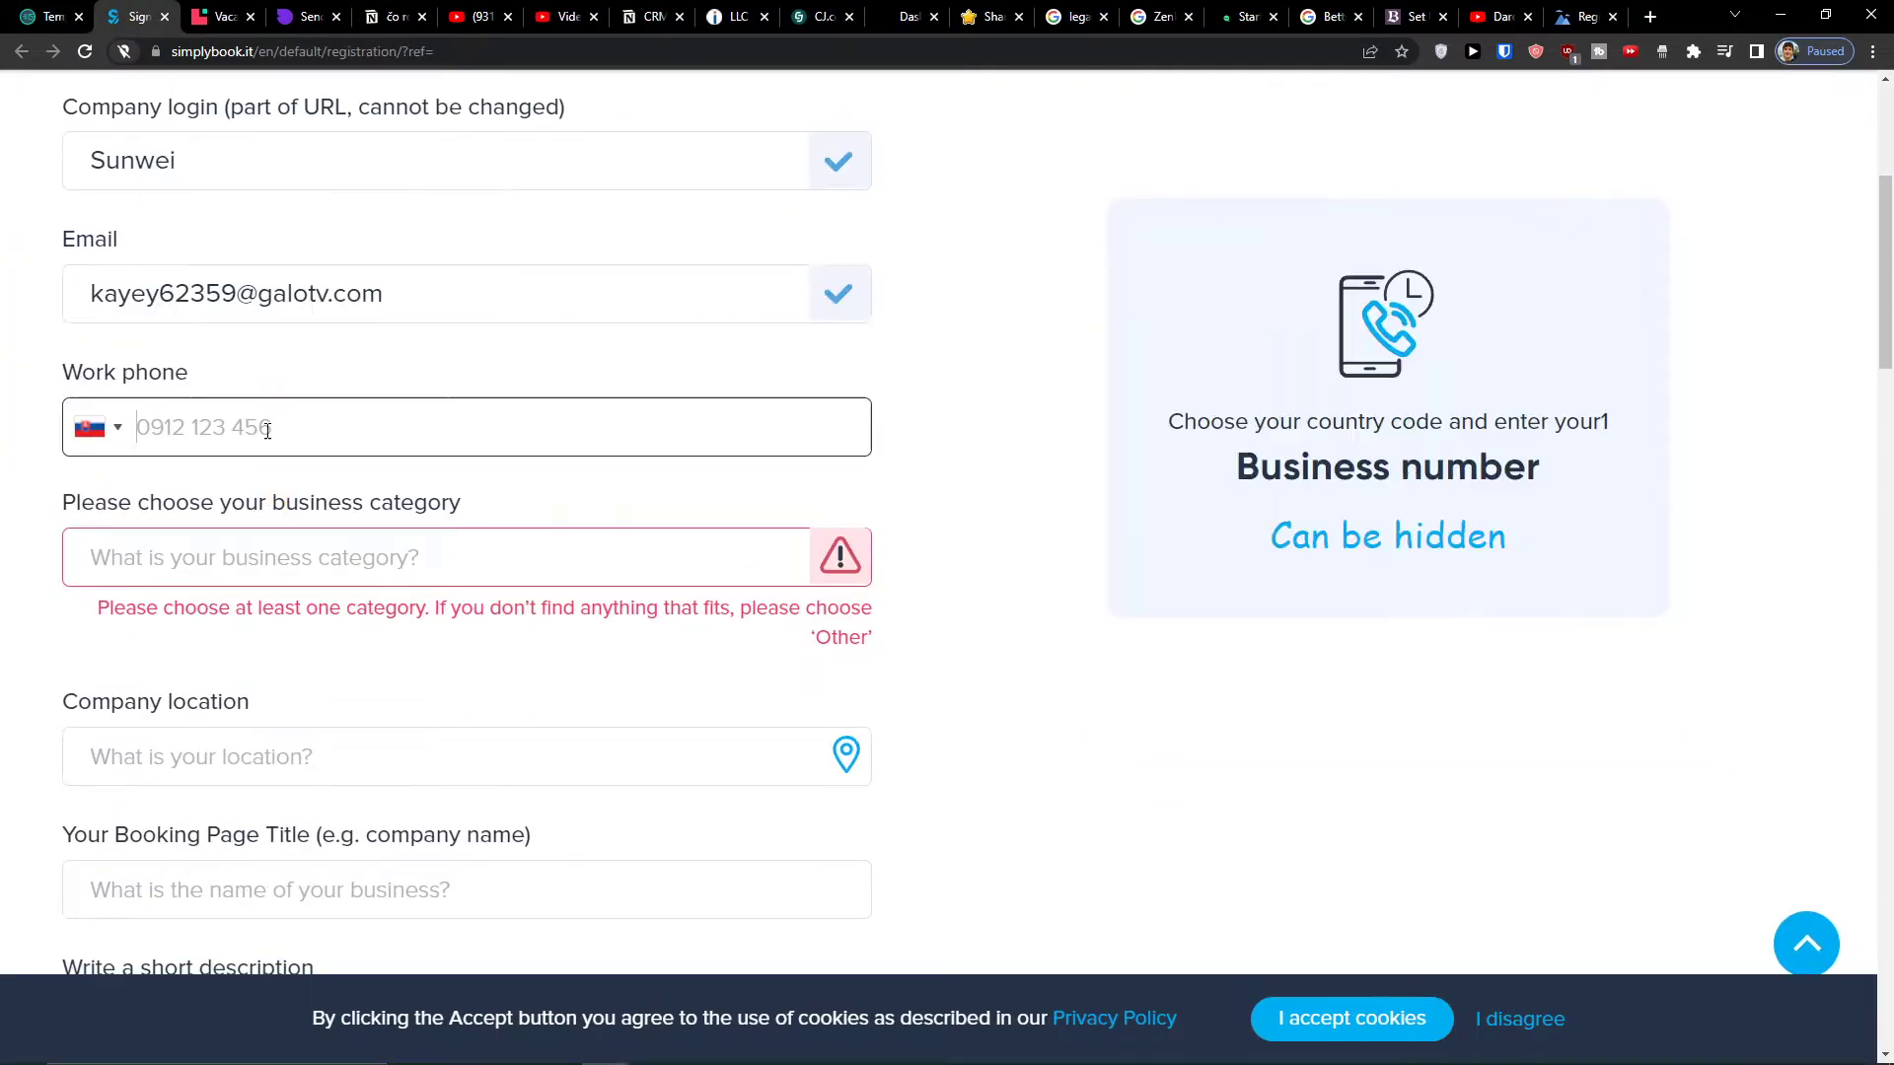
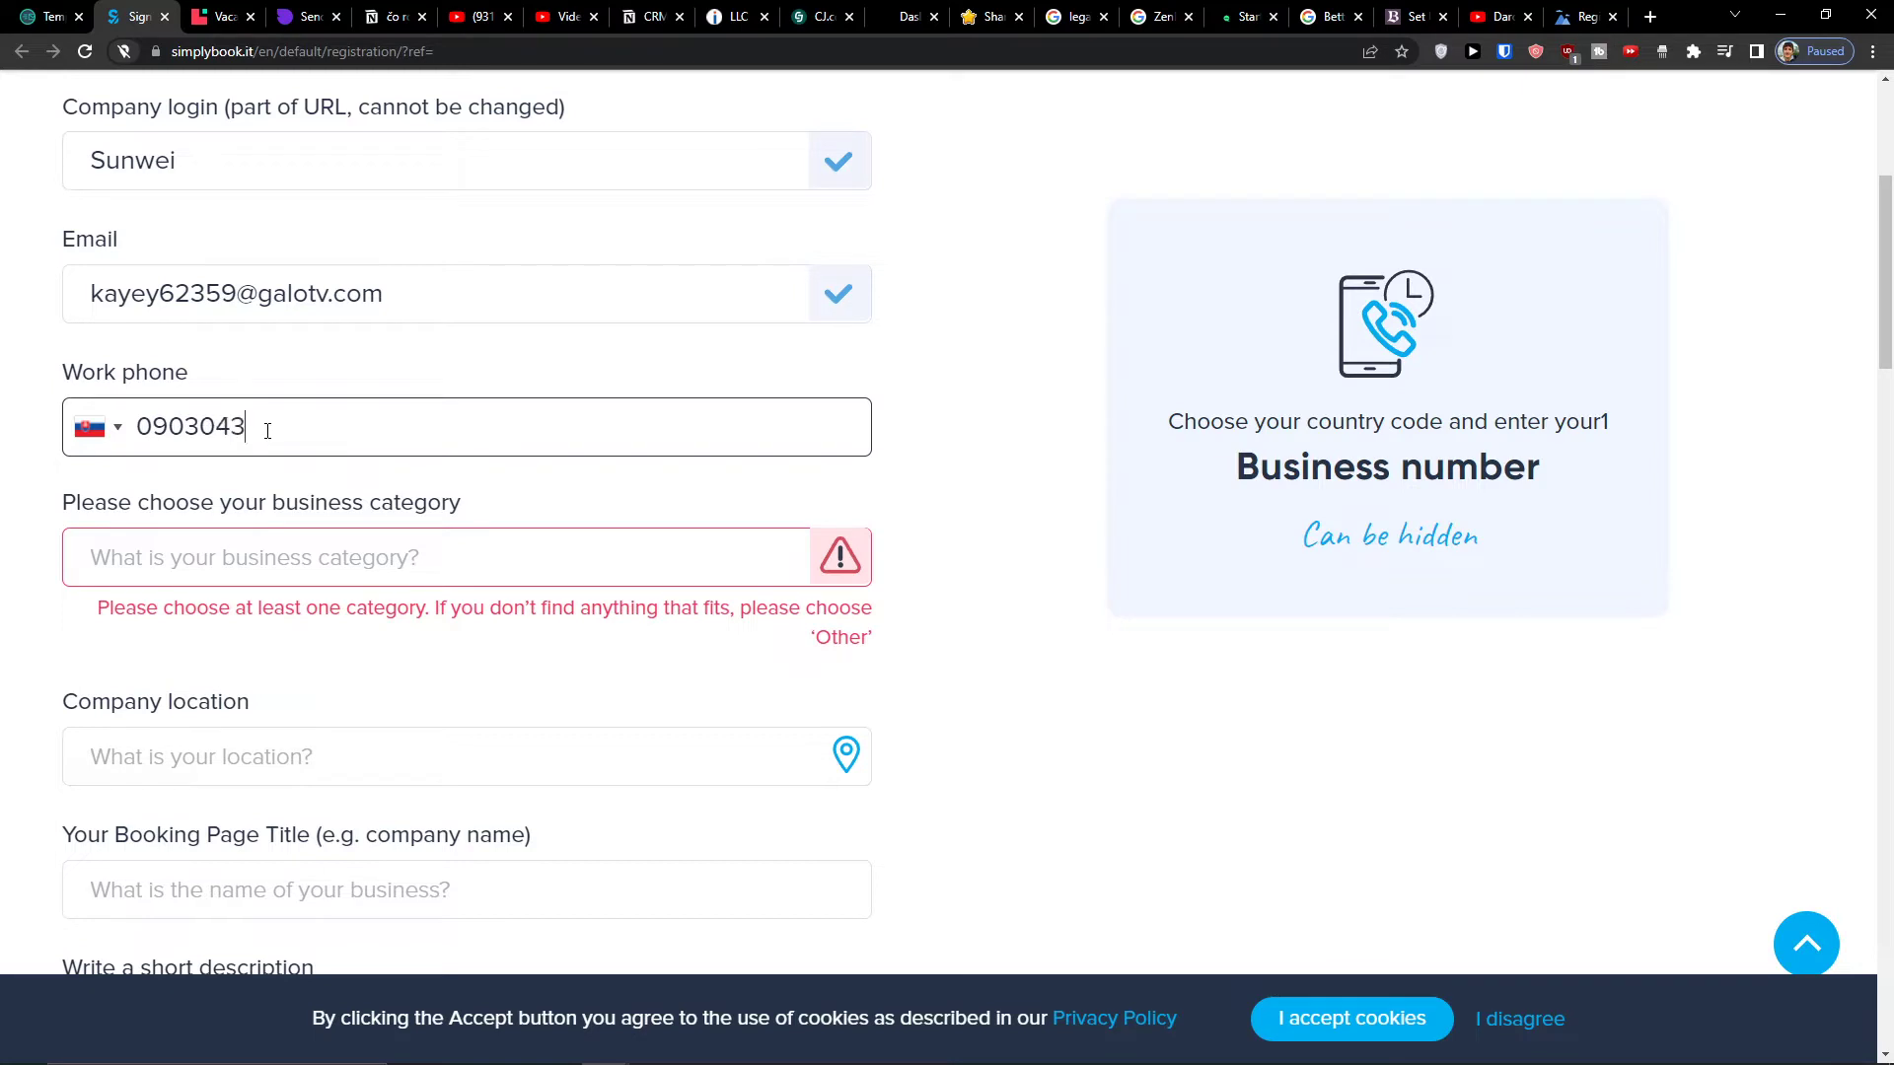
{"action": "left_click", "coordinate": [240, 540]}
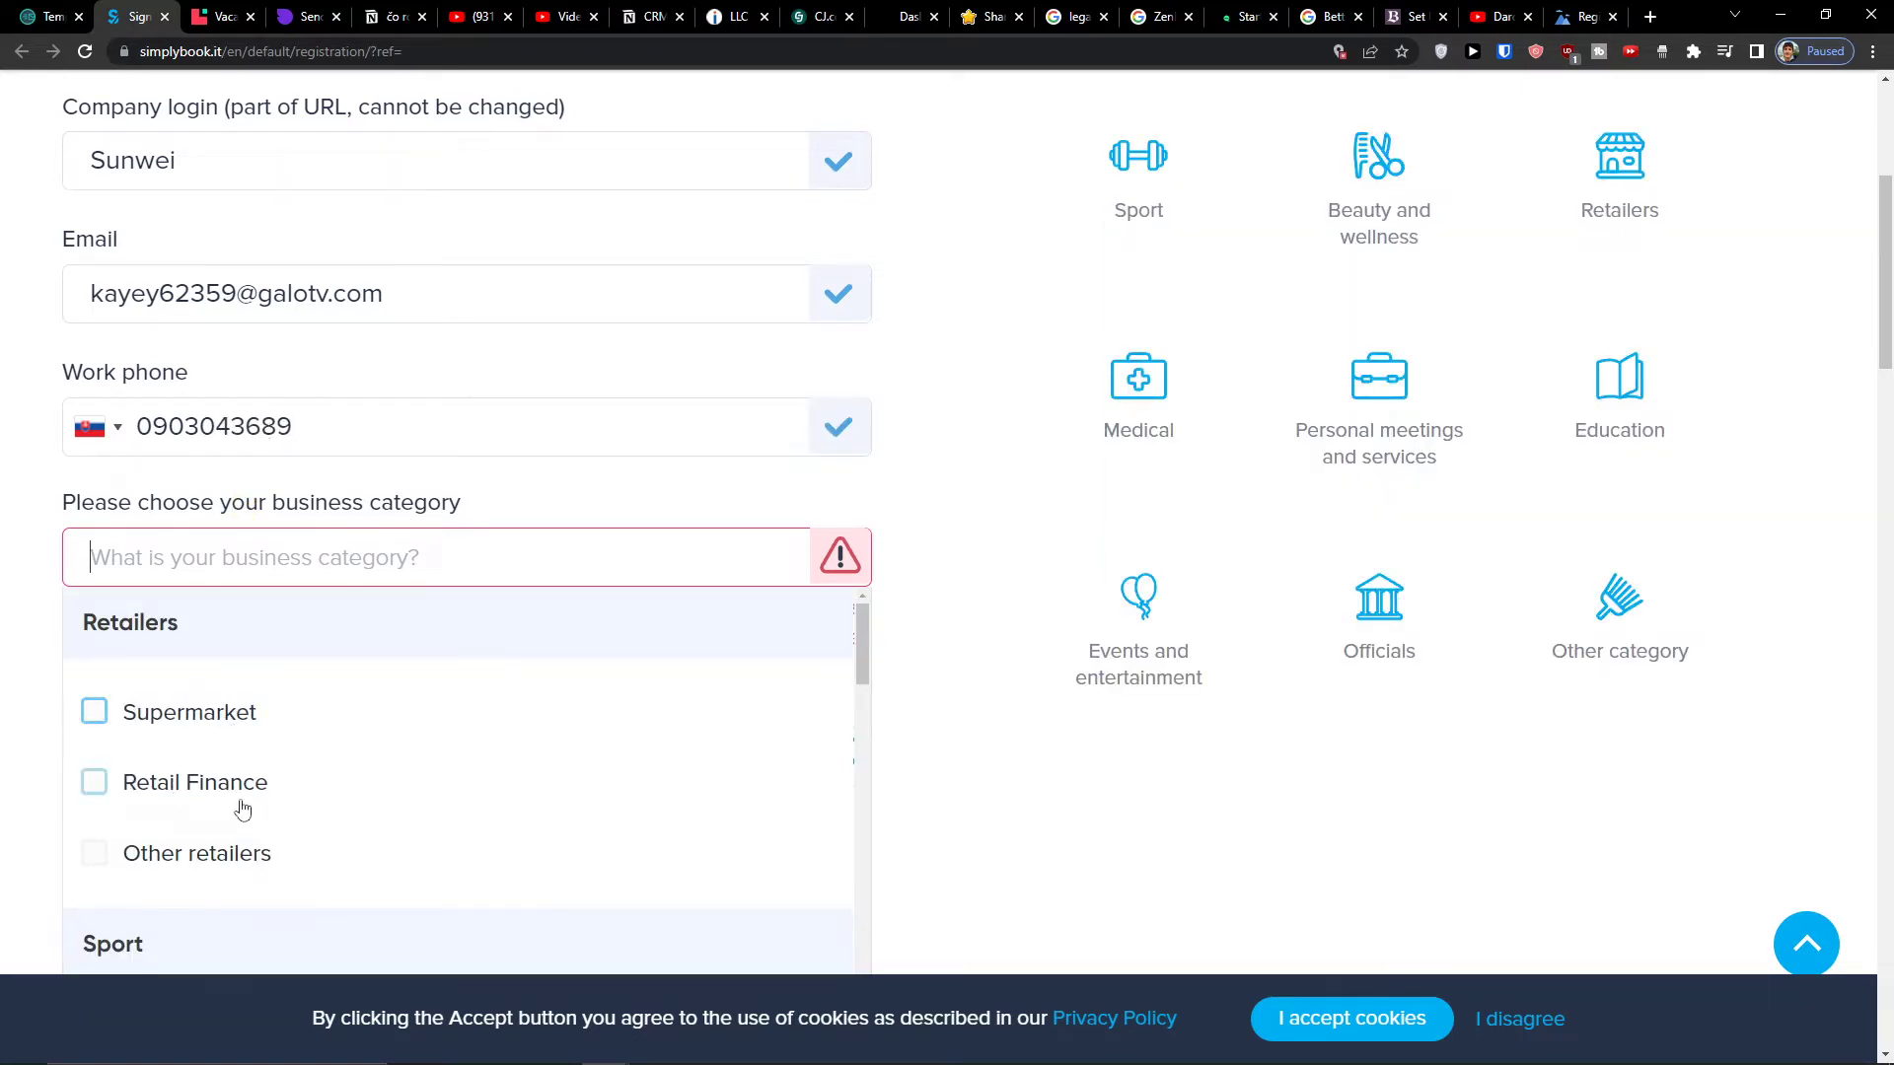
{"action": "scroll", "coordinate": [245, 807], "scroll_direction": "down", "scroll_amount": 2}
{"action": "scroll", "coordinate": [243, 812], "scroll_direction": "down", "scroll_amount": 2}
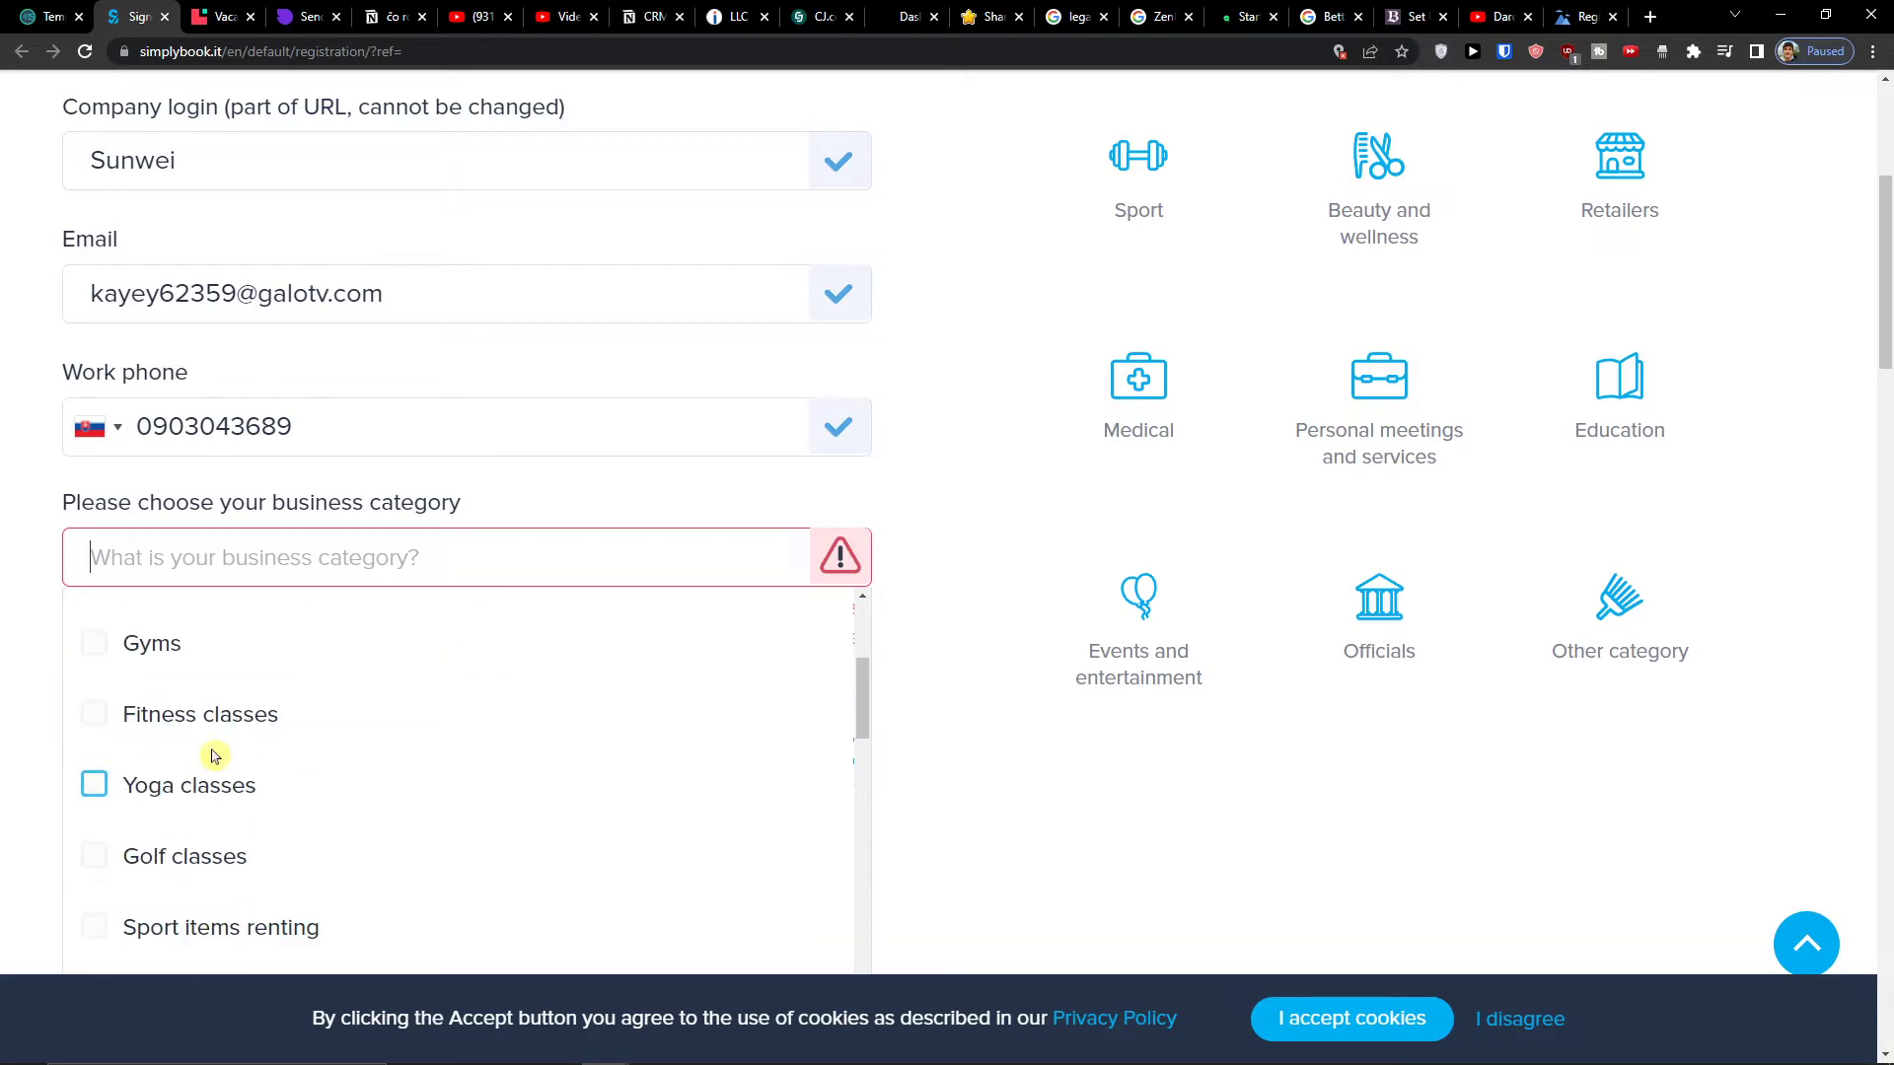
{"action": "left_click", "coordinate": [196, 792]}
- Add Beauty and wellness alongside Yoga classes as business categories
{"action": "left_click", "coordinate": [1205, 788]}
{"action": "scroll", "coordinate": [1203, 789], "scroll_direction": "up", "scroll_amount": 3}
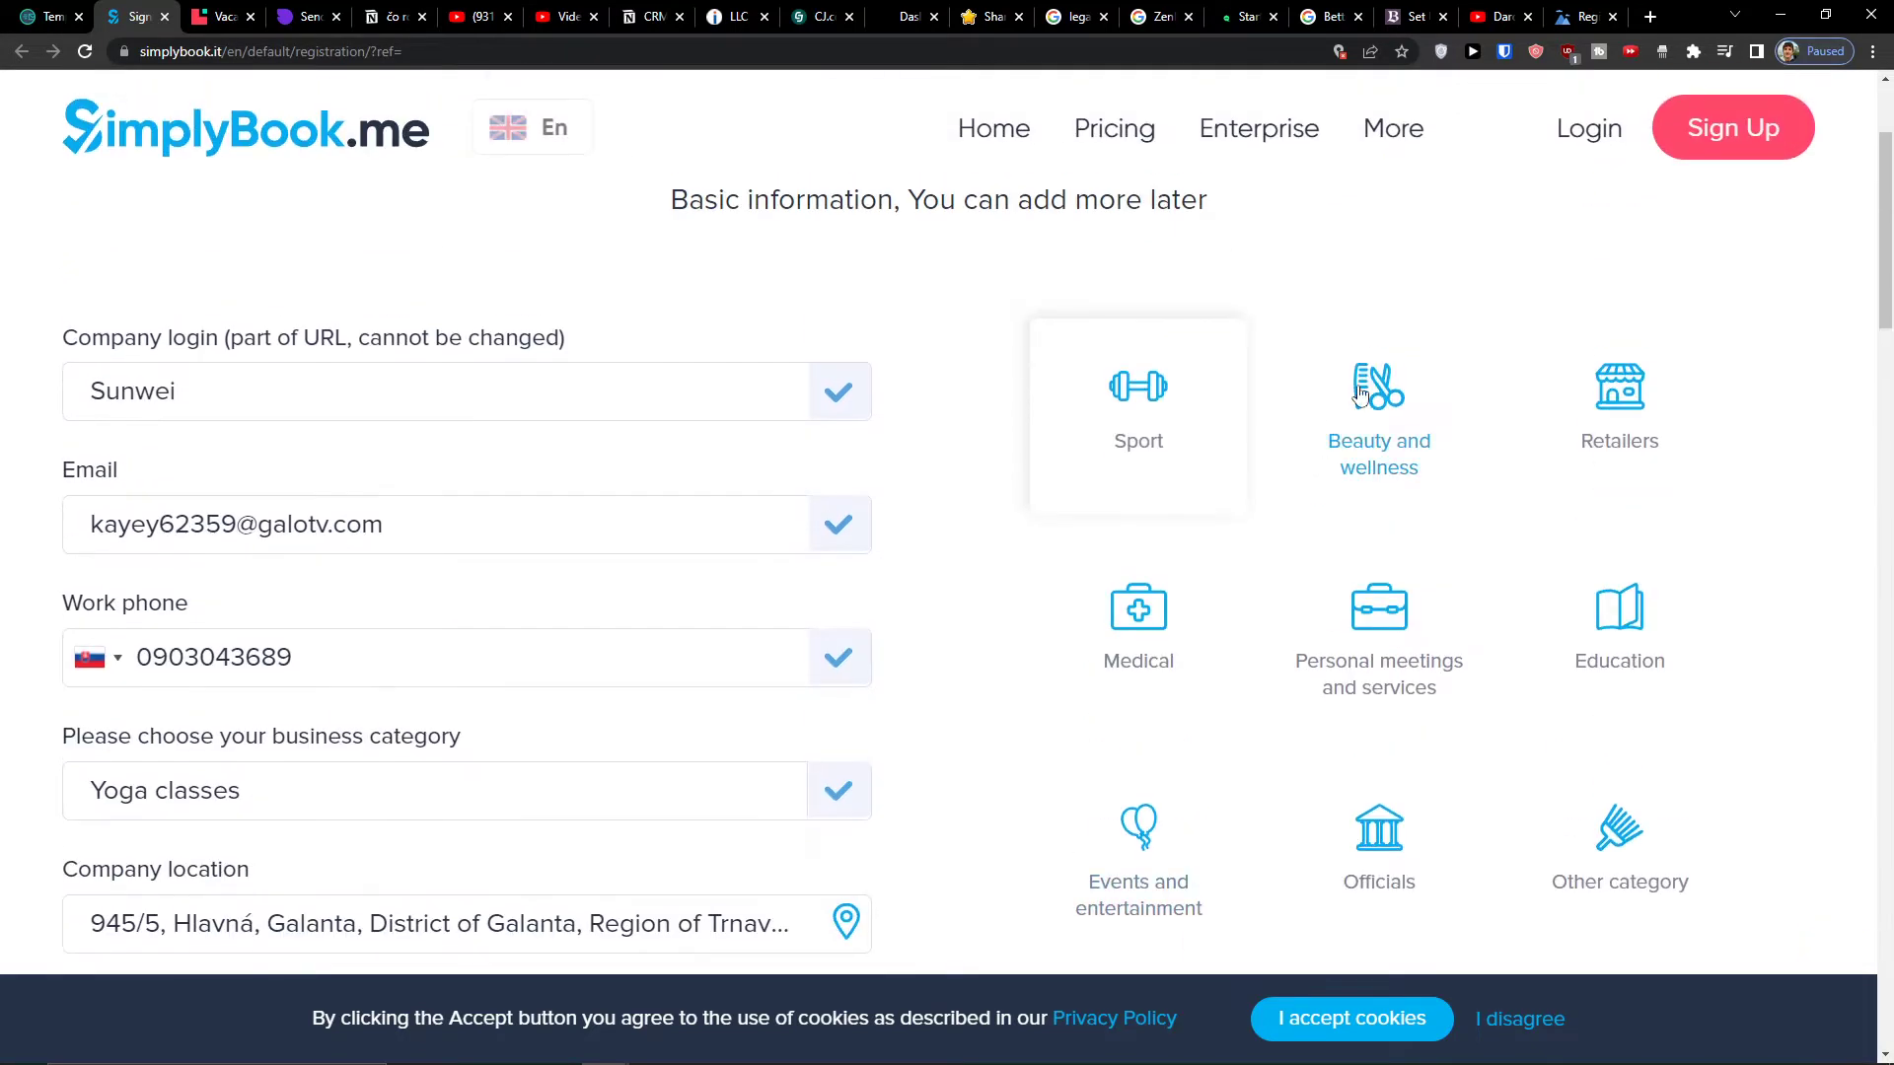
{"action": "left_click", "coordinate": [1274, 501]}
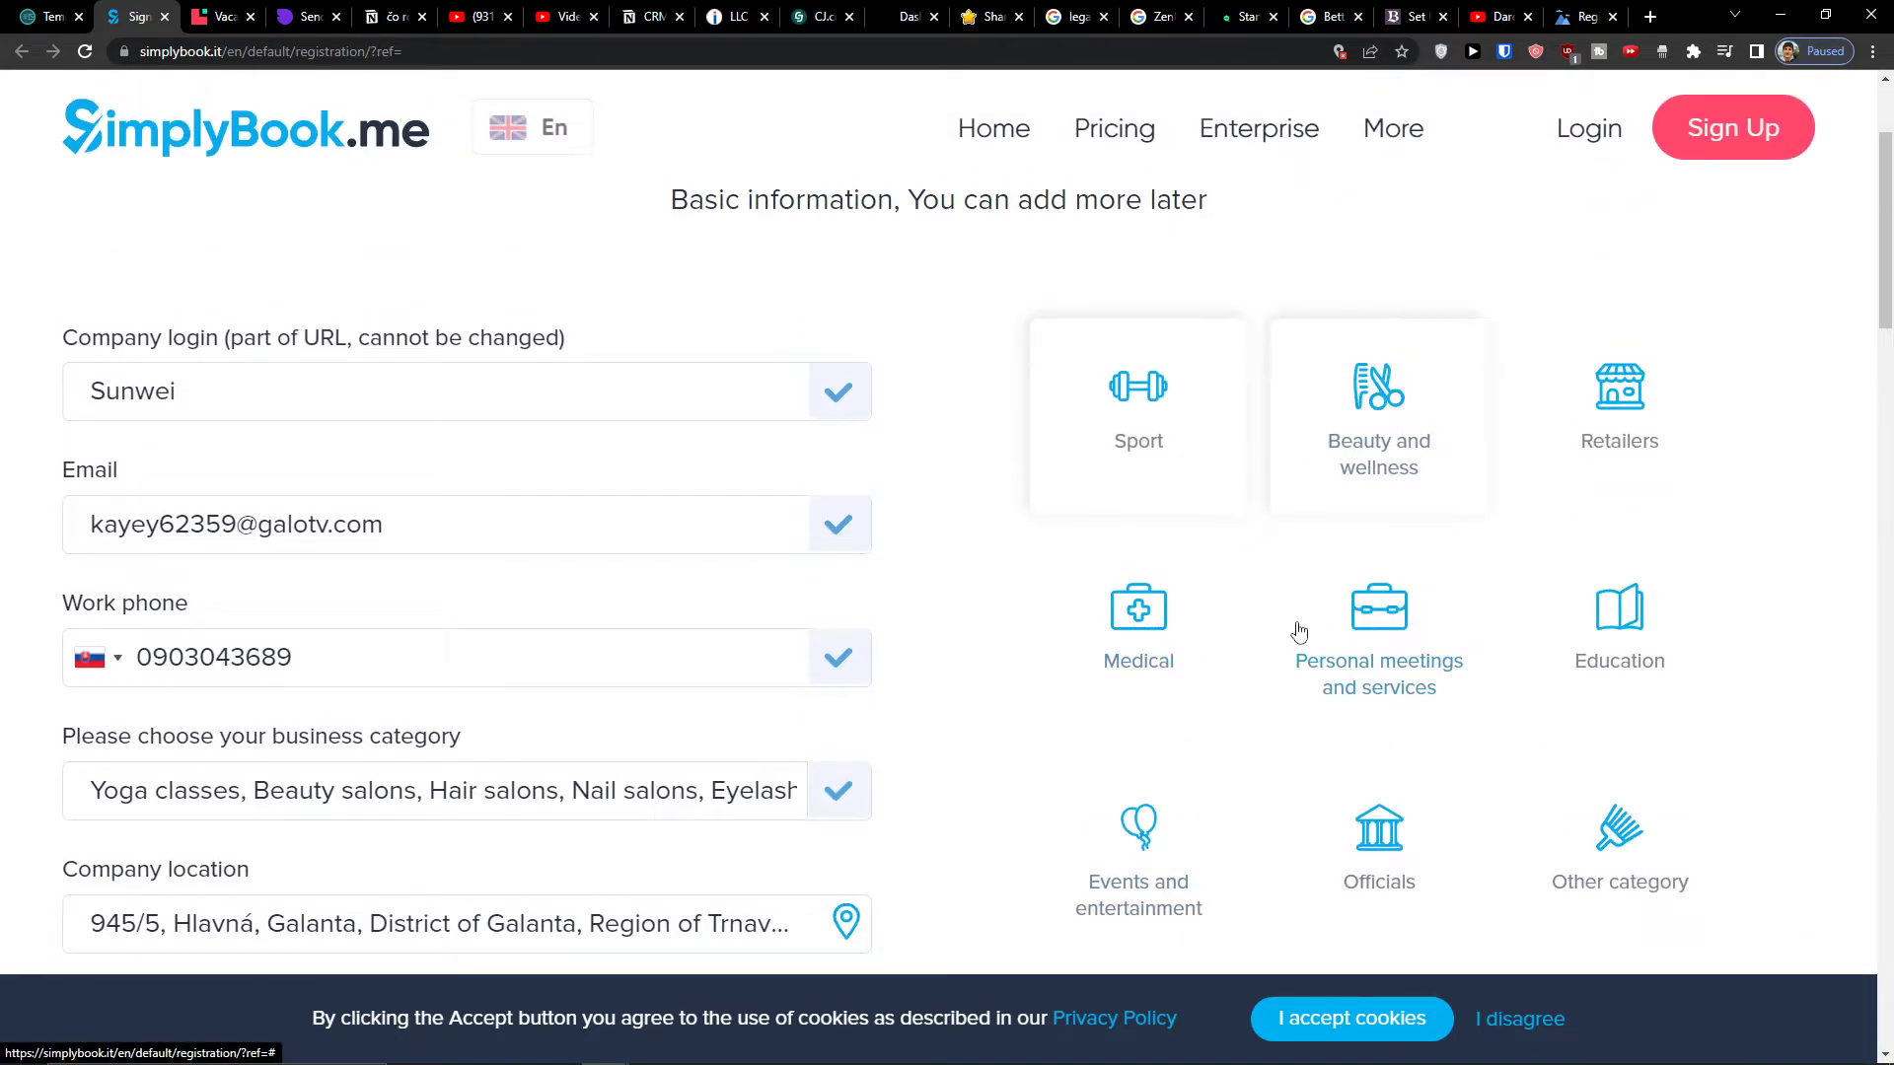
{"action": "scroll", "coordinate": [795, 803], "scroll_direction": "down", "scroll_amount": 5}
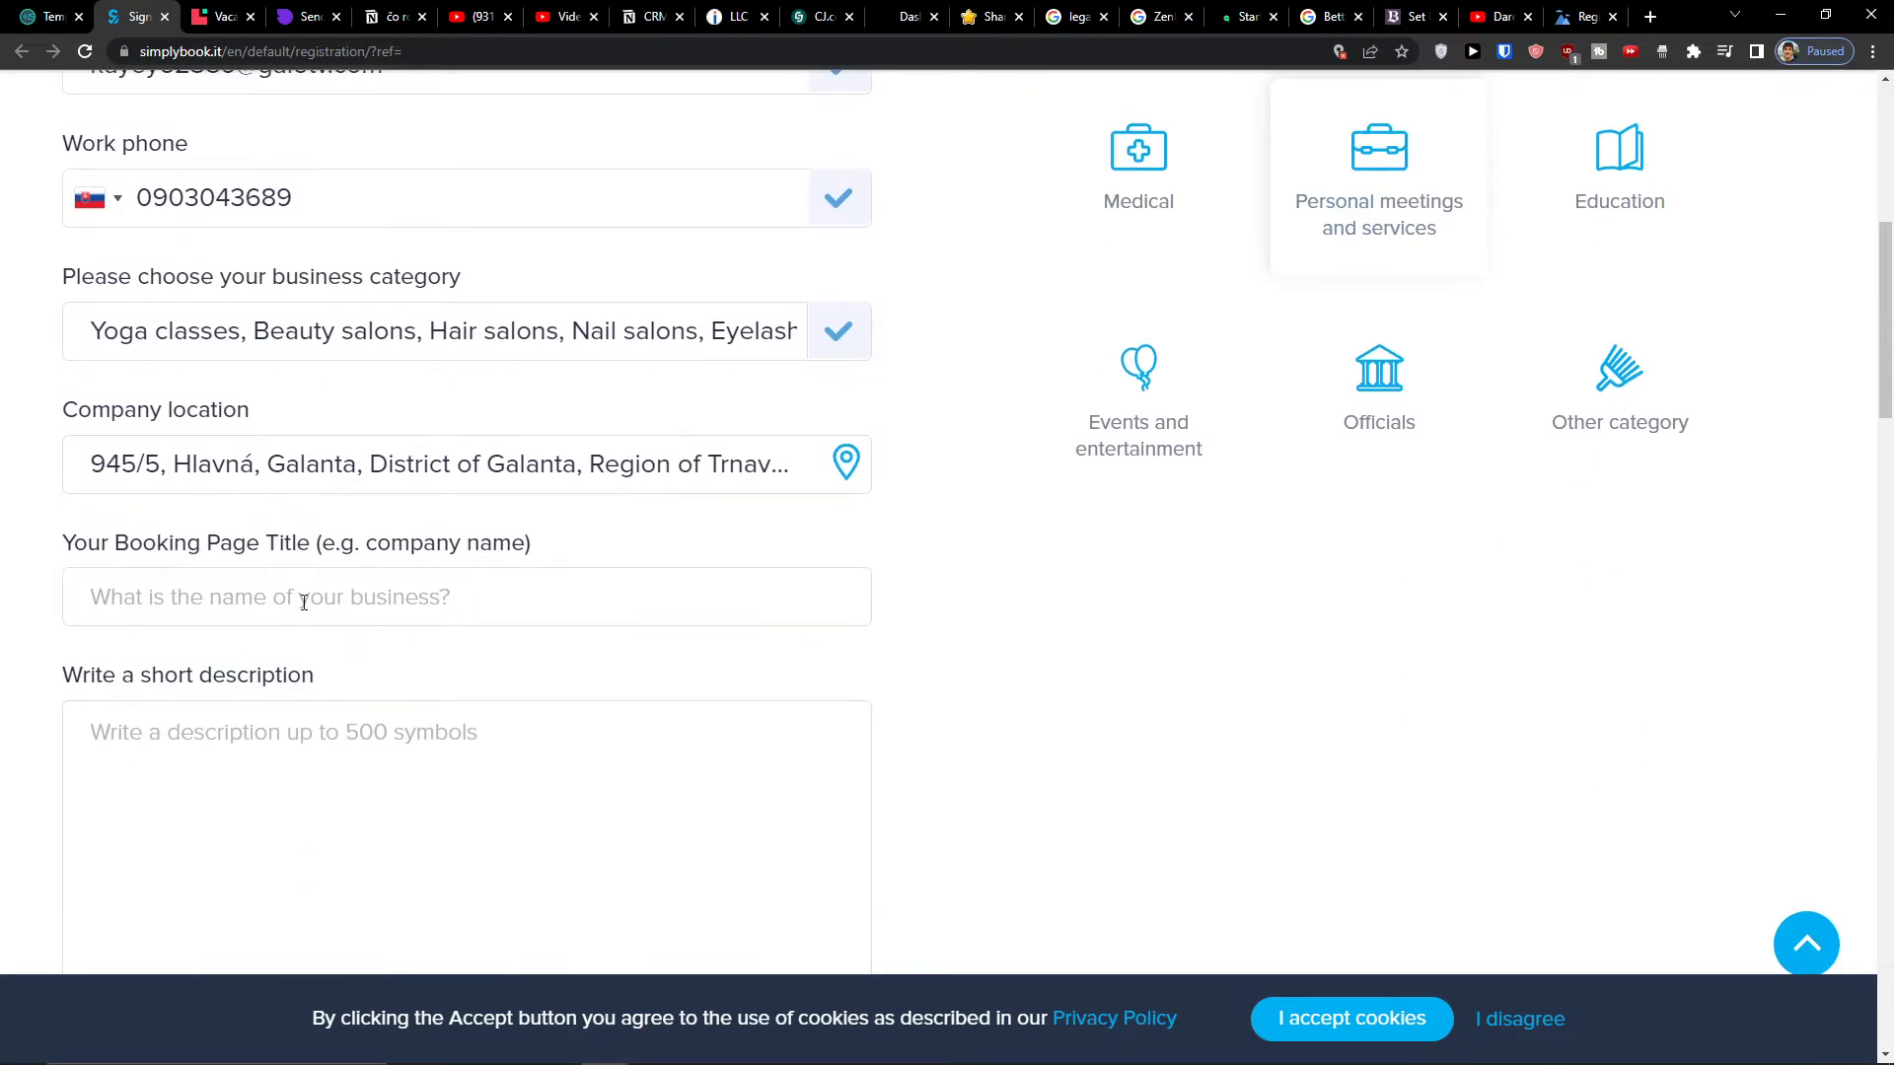
- Set the booking page title to 'Sun wei' and begin the business description
{"action": "left_click", "coordinate": [303, 601]}
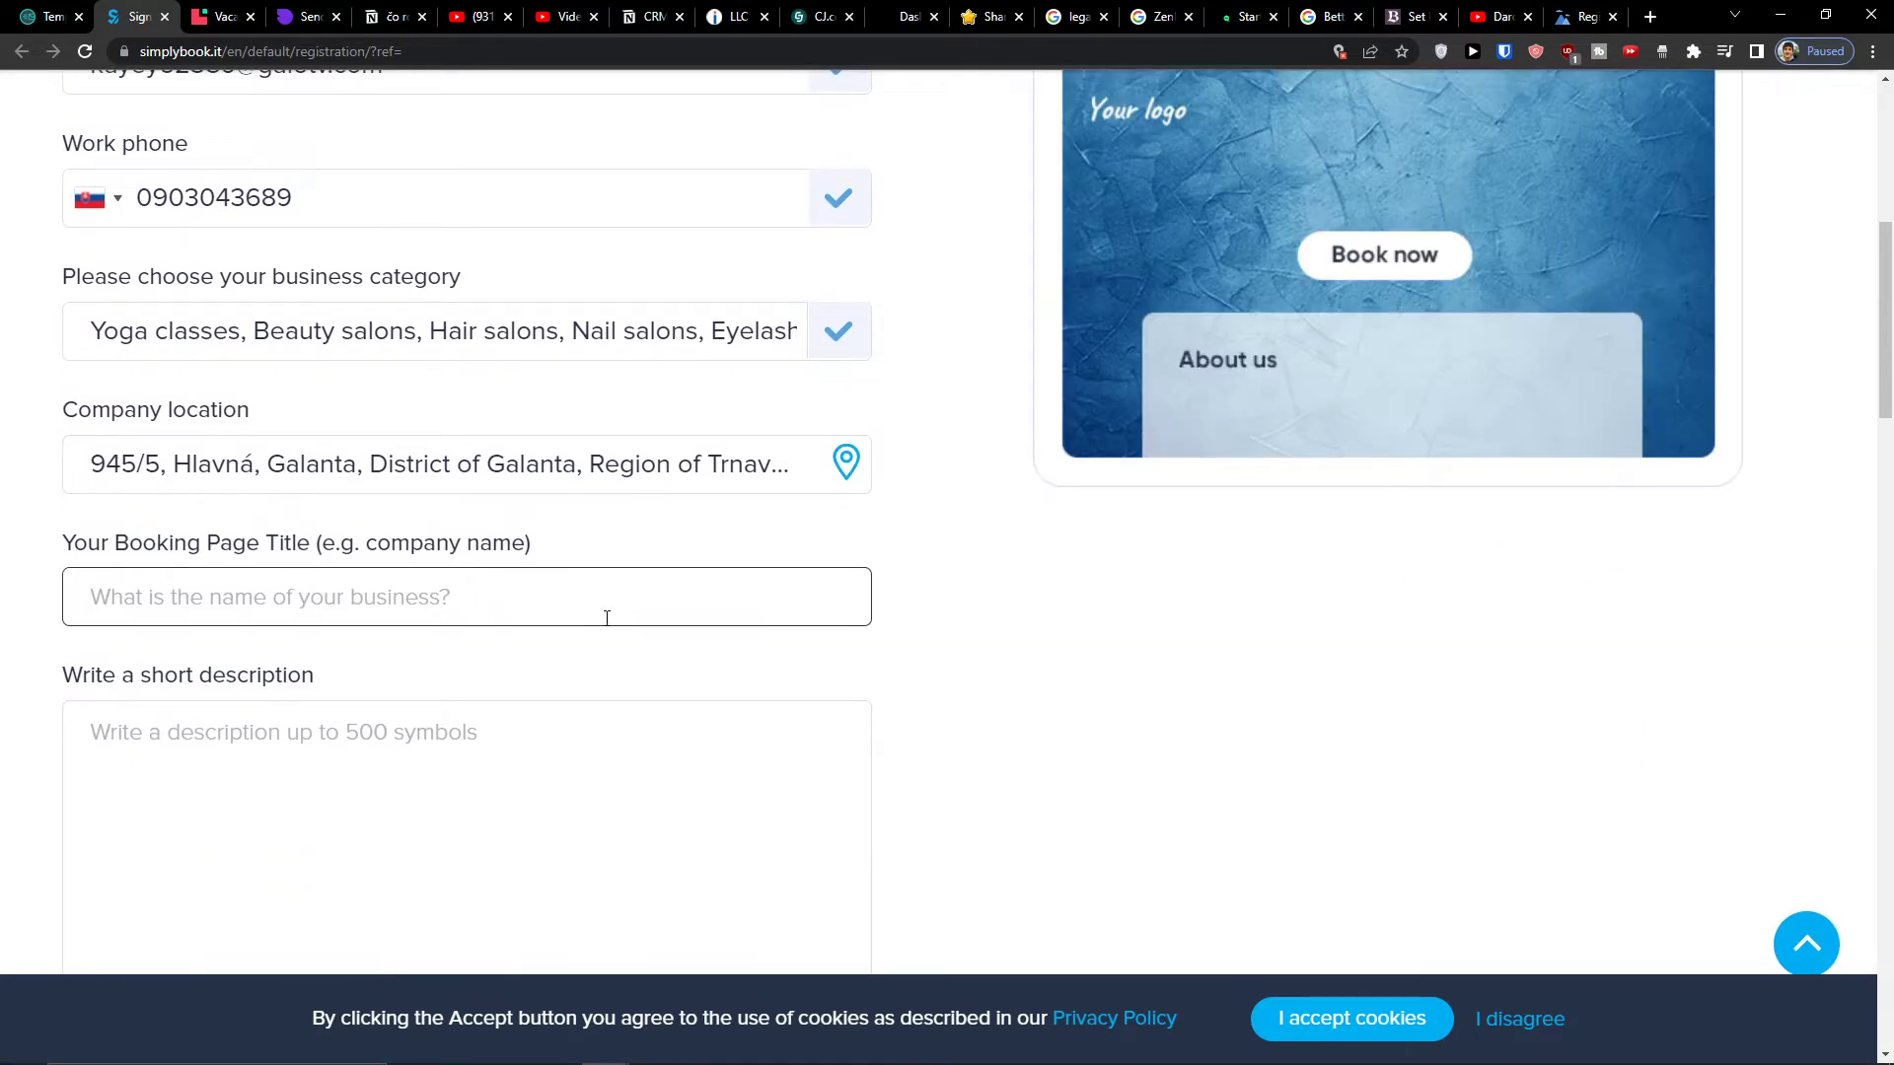
{"action": "type", "text": "Sun wei"}
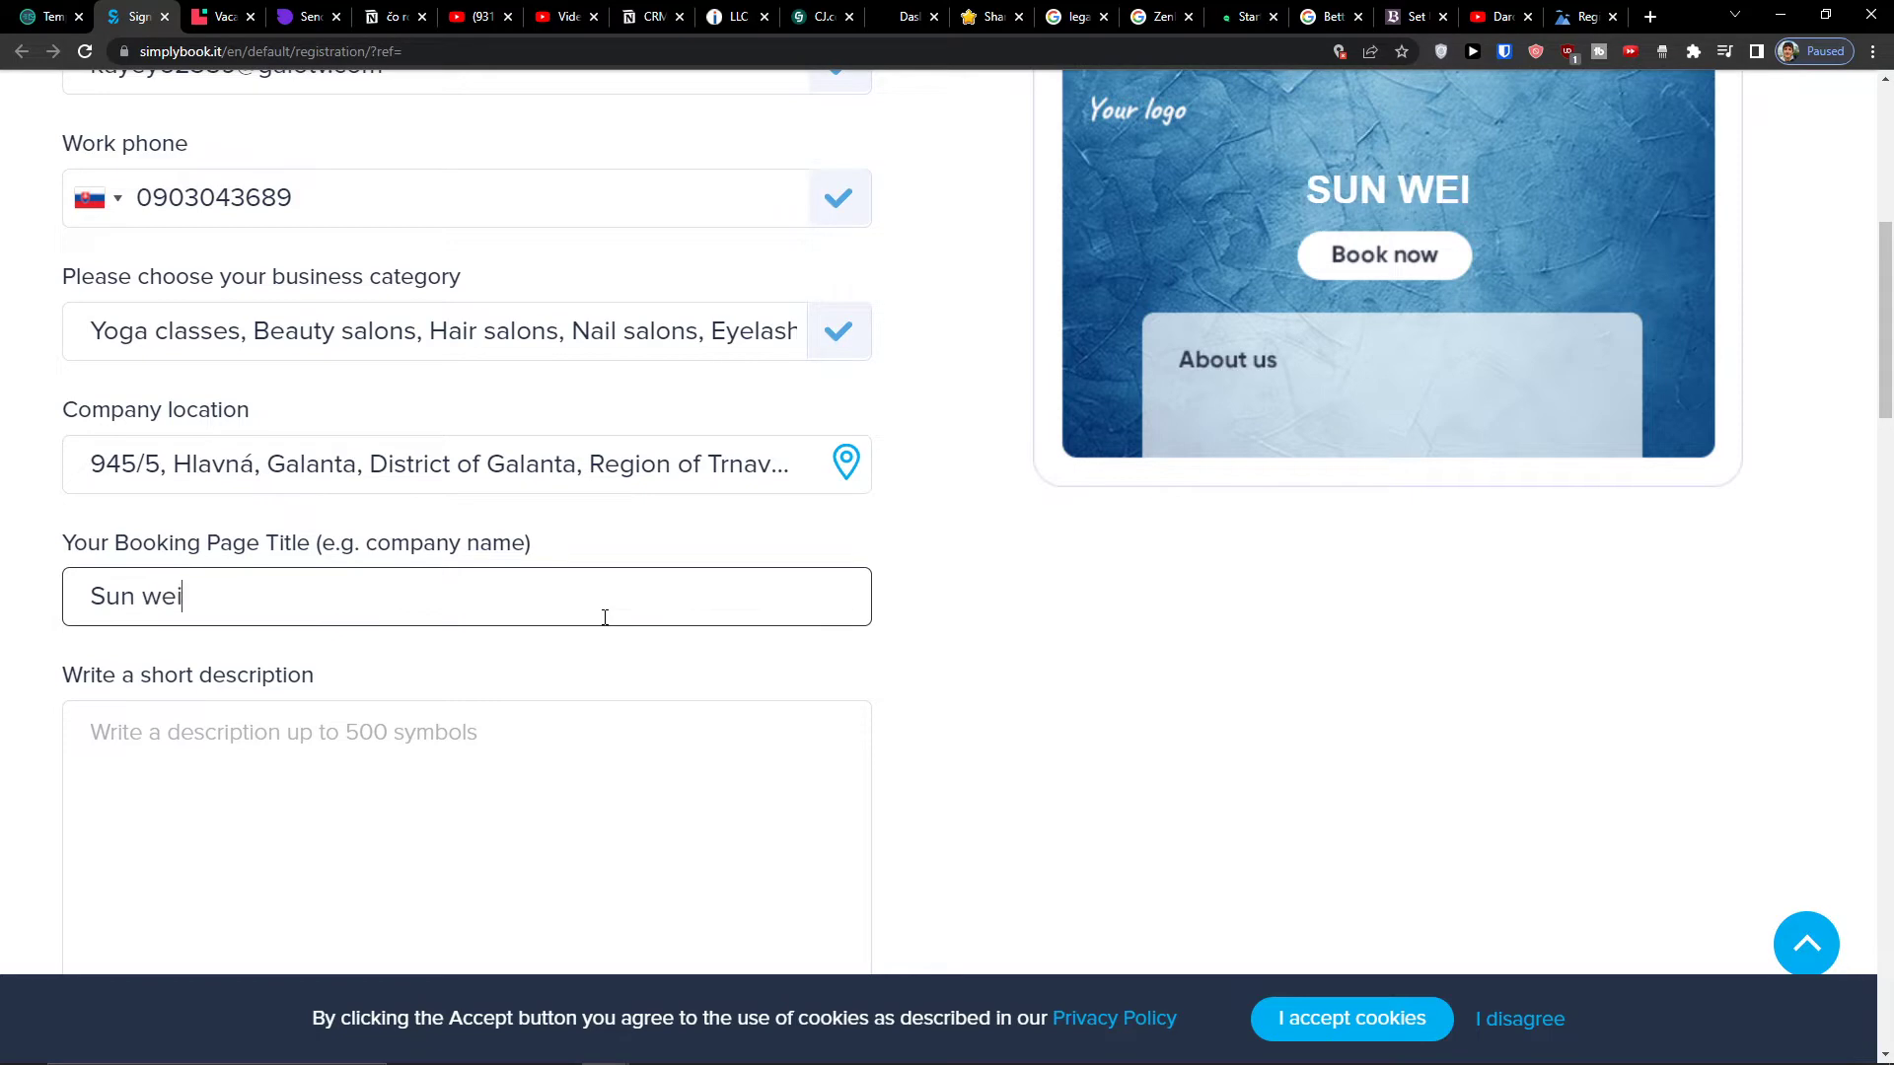
{"action": "scroll", "coordinate": [579, 677], "scroll_direction": "down", "scroll_amount": 2}
{"action": "left_click", "coordinate": [577, 679]}
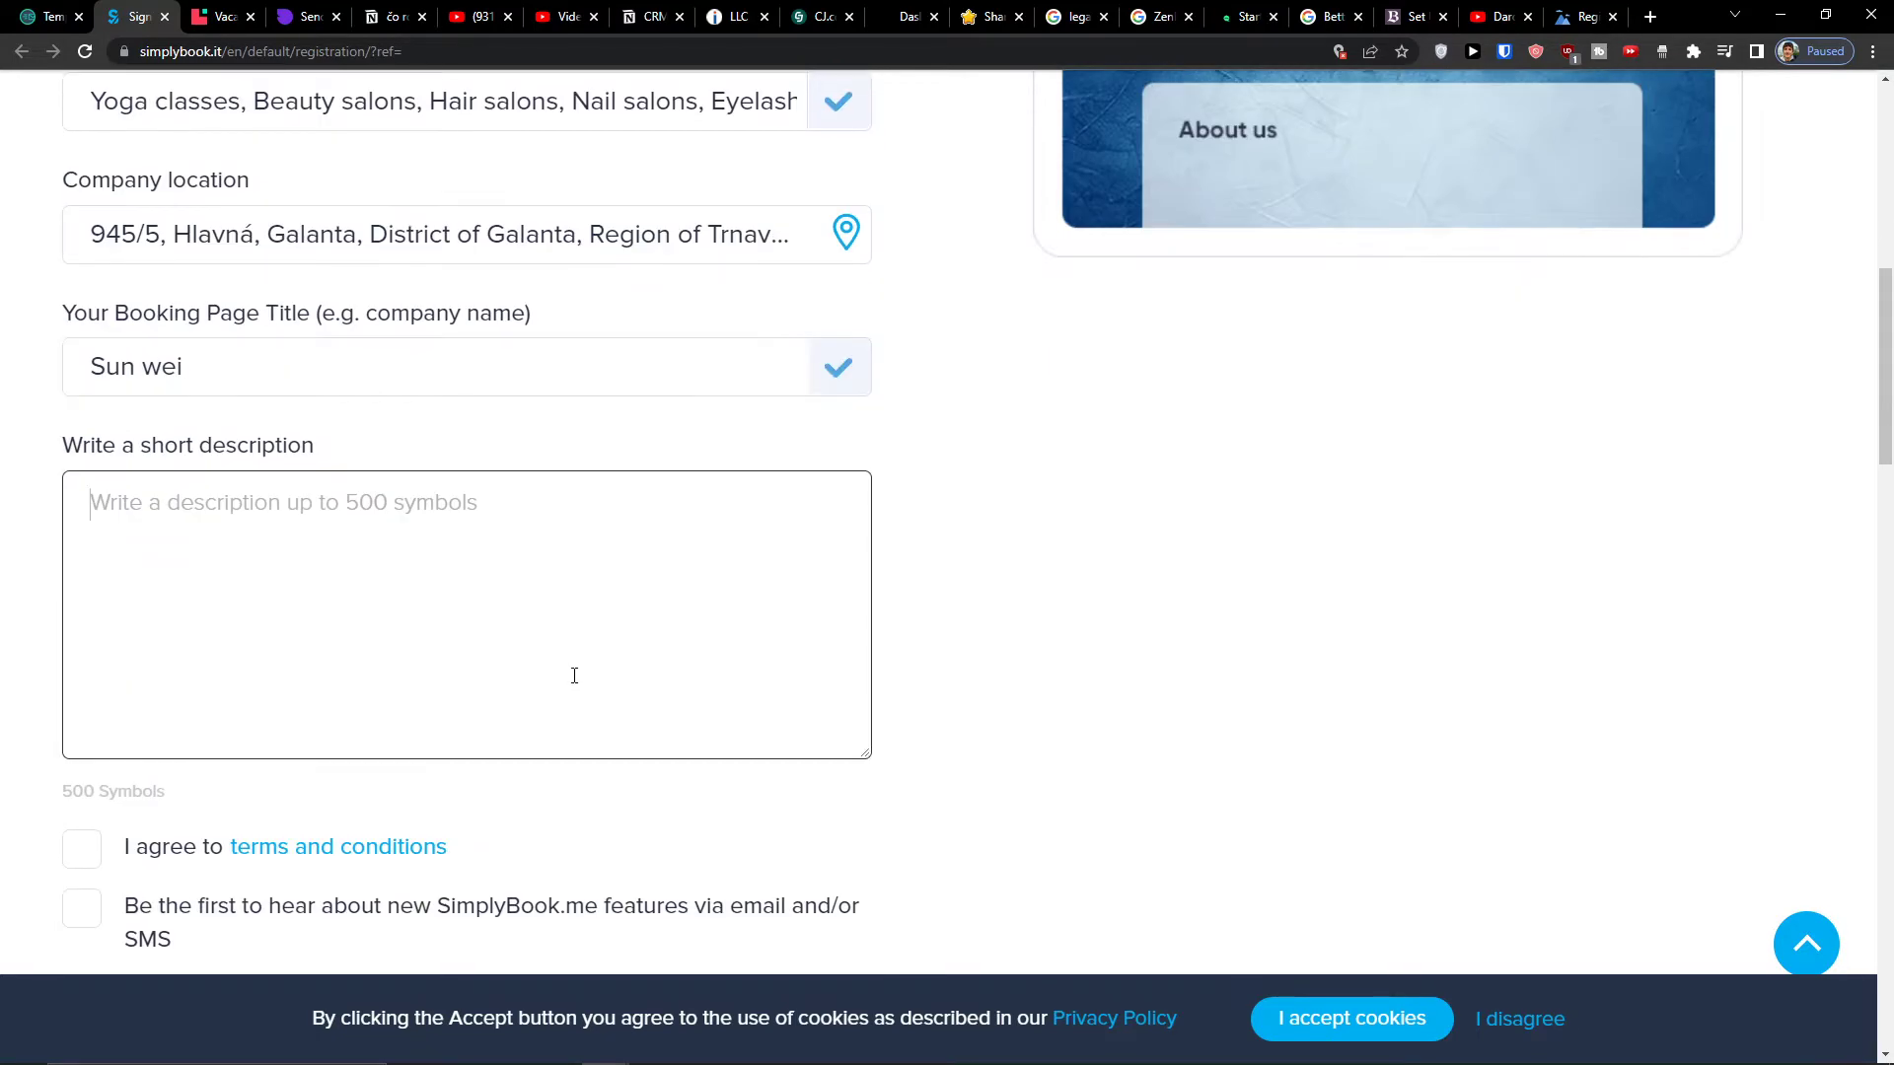
{"action": "scroll", "coordinate": [572, 677], "scroll_direction": "up", "scroll_amount": 3}
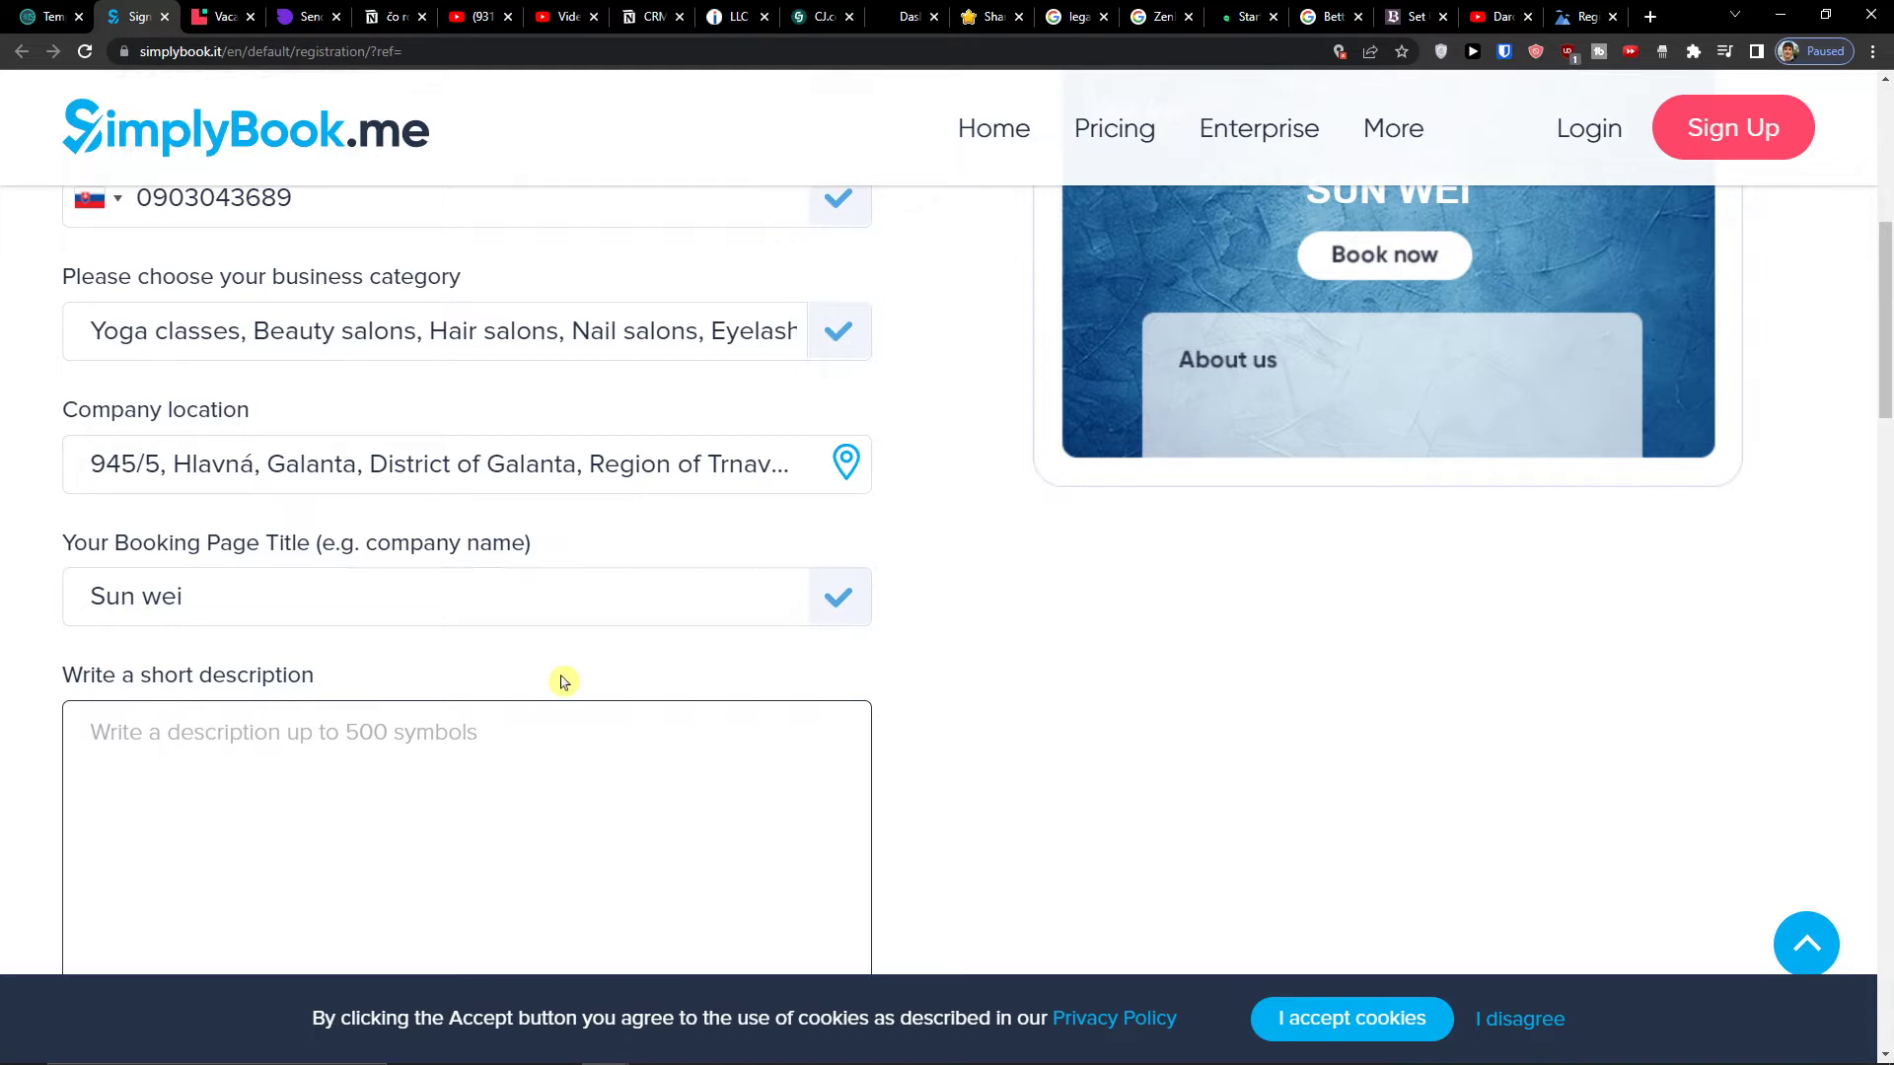
{"action": "type", "text": "I p"}
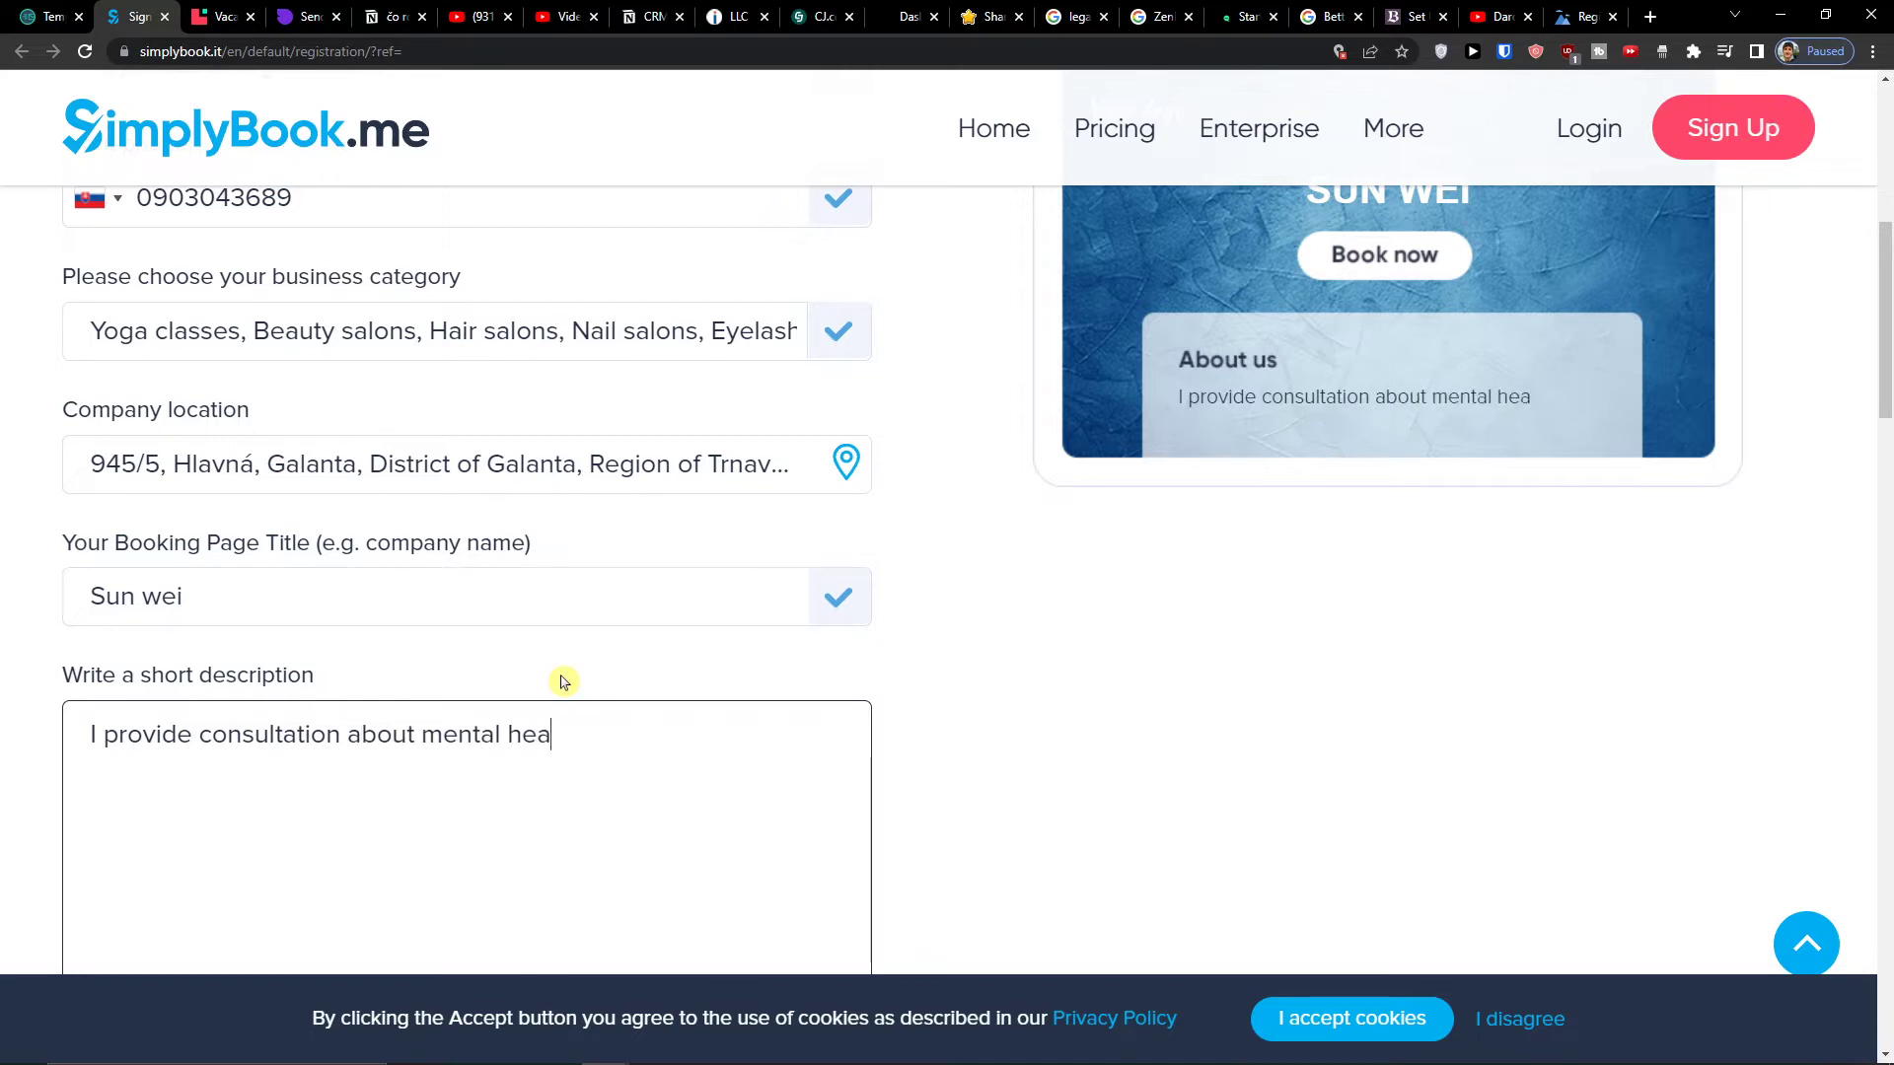
- Accept the terms, pass the reCAPTCHA and submit the registration with Sign up now
{"action": "scroll", "coordinate": [742, 618], "scroll_direction": "down", "scroll_amount": 5}
{"action": "left_click", "coordinate": [82, 621]}
{"action": "left_click", "coordinate": [102, 804]}
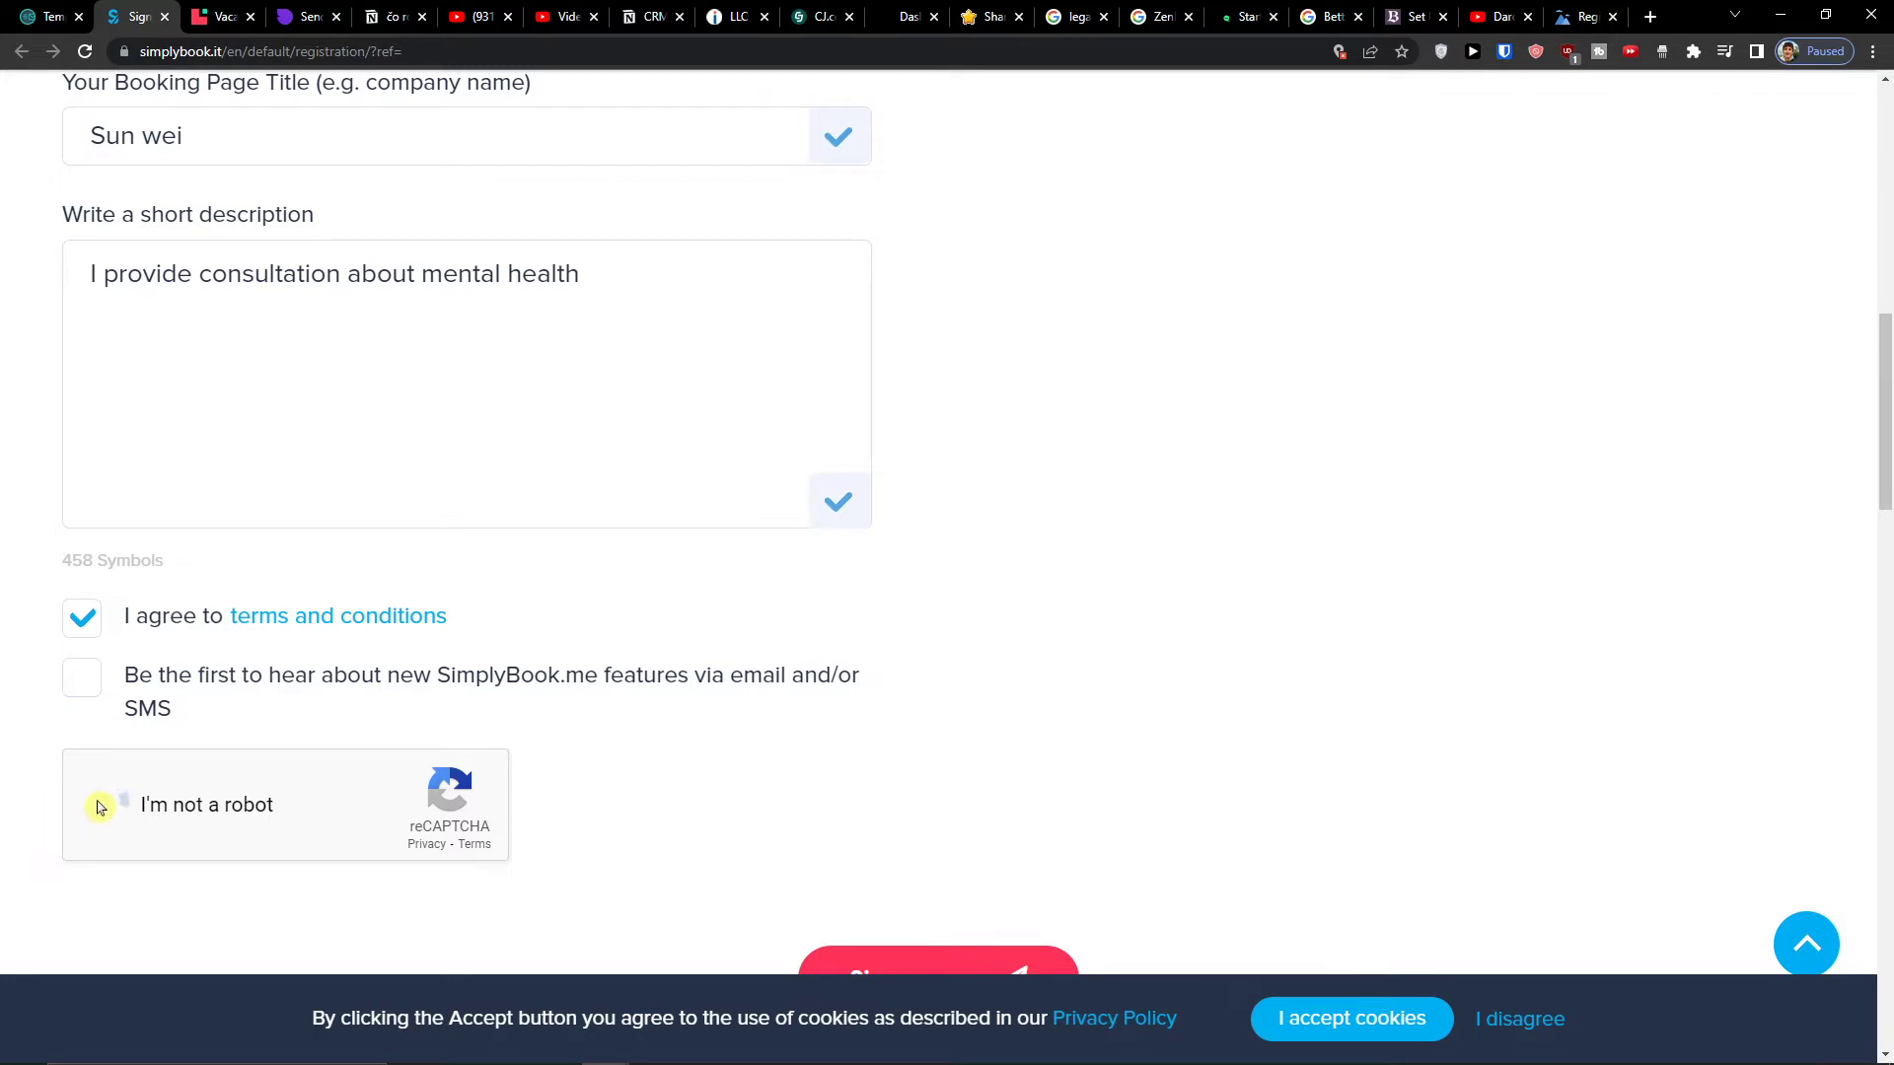
{"action": "scroll", "coordinate": [931, 850], "scroll_direction": "down", "scroll_amount": 3}
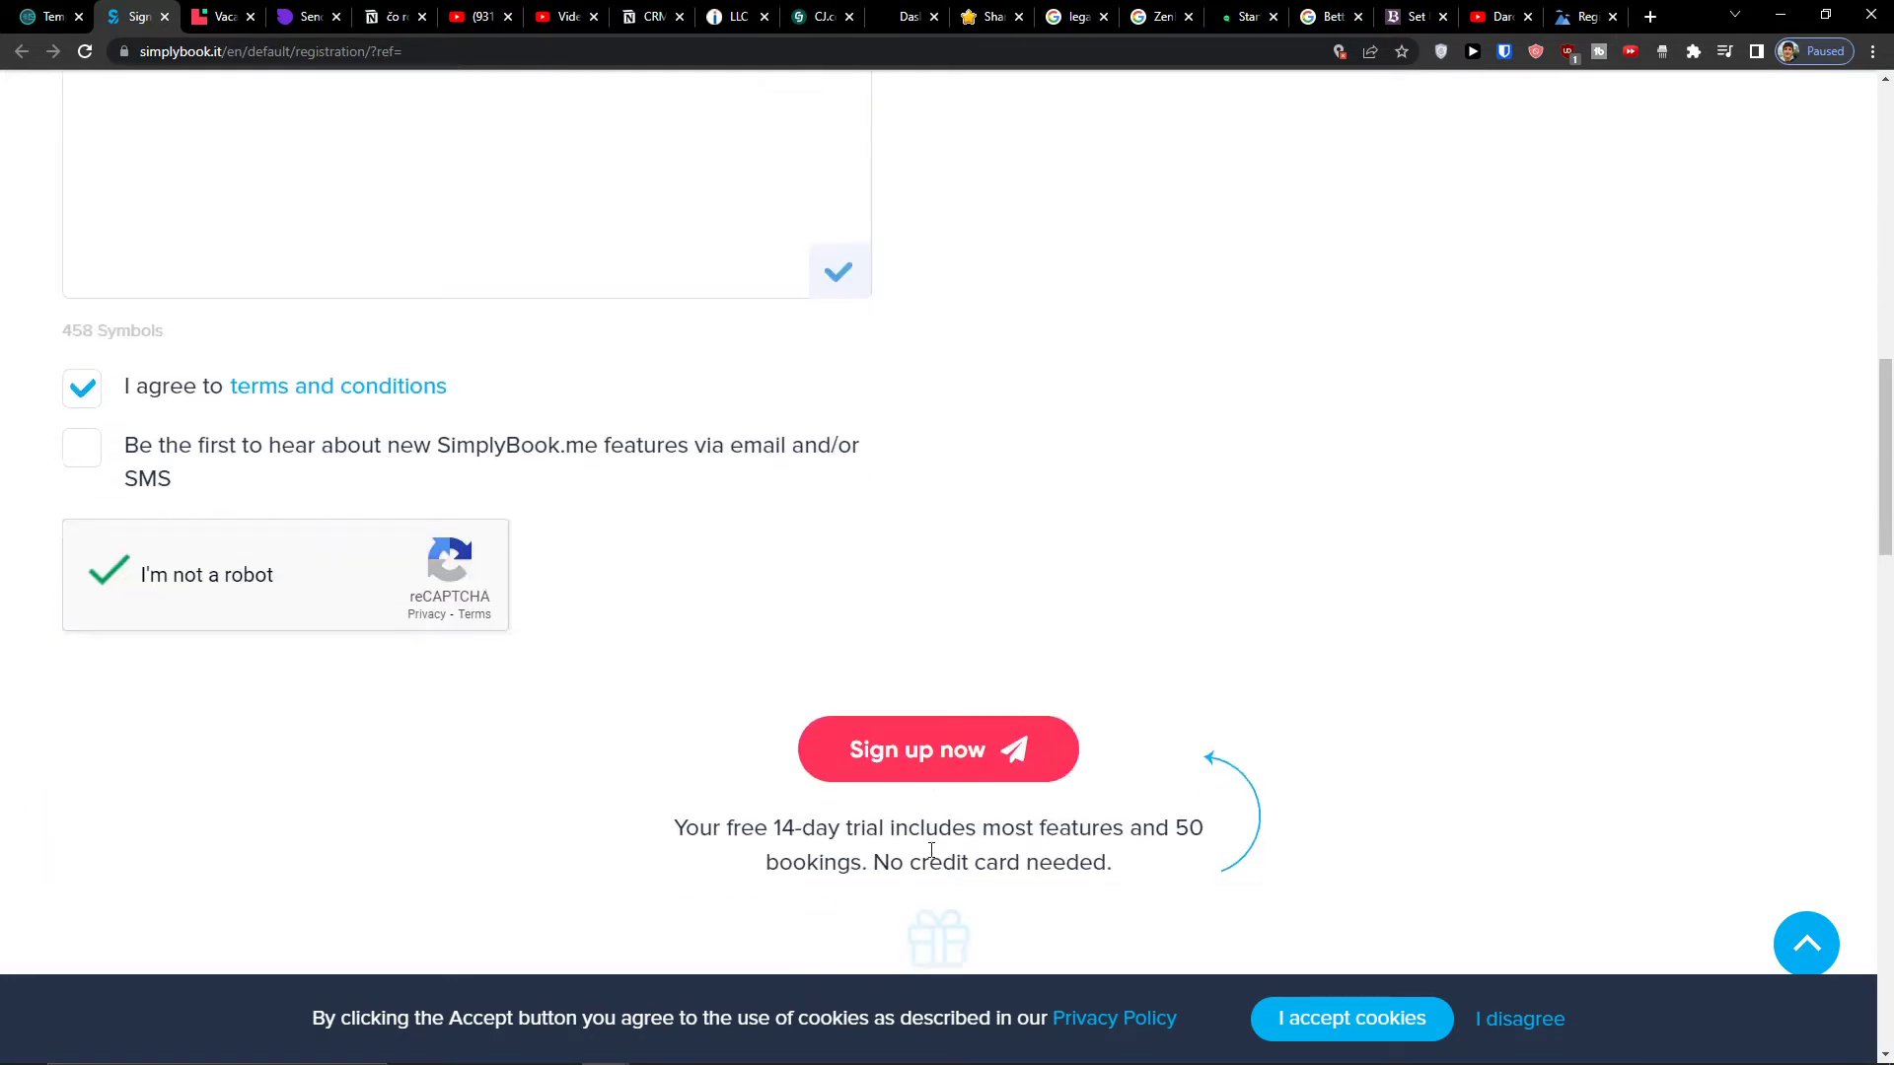
{"action": "left_click", "coordinate": [922, 768]}
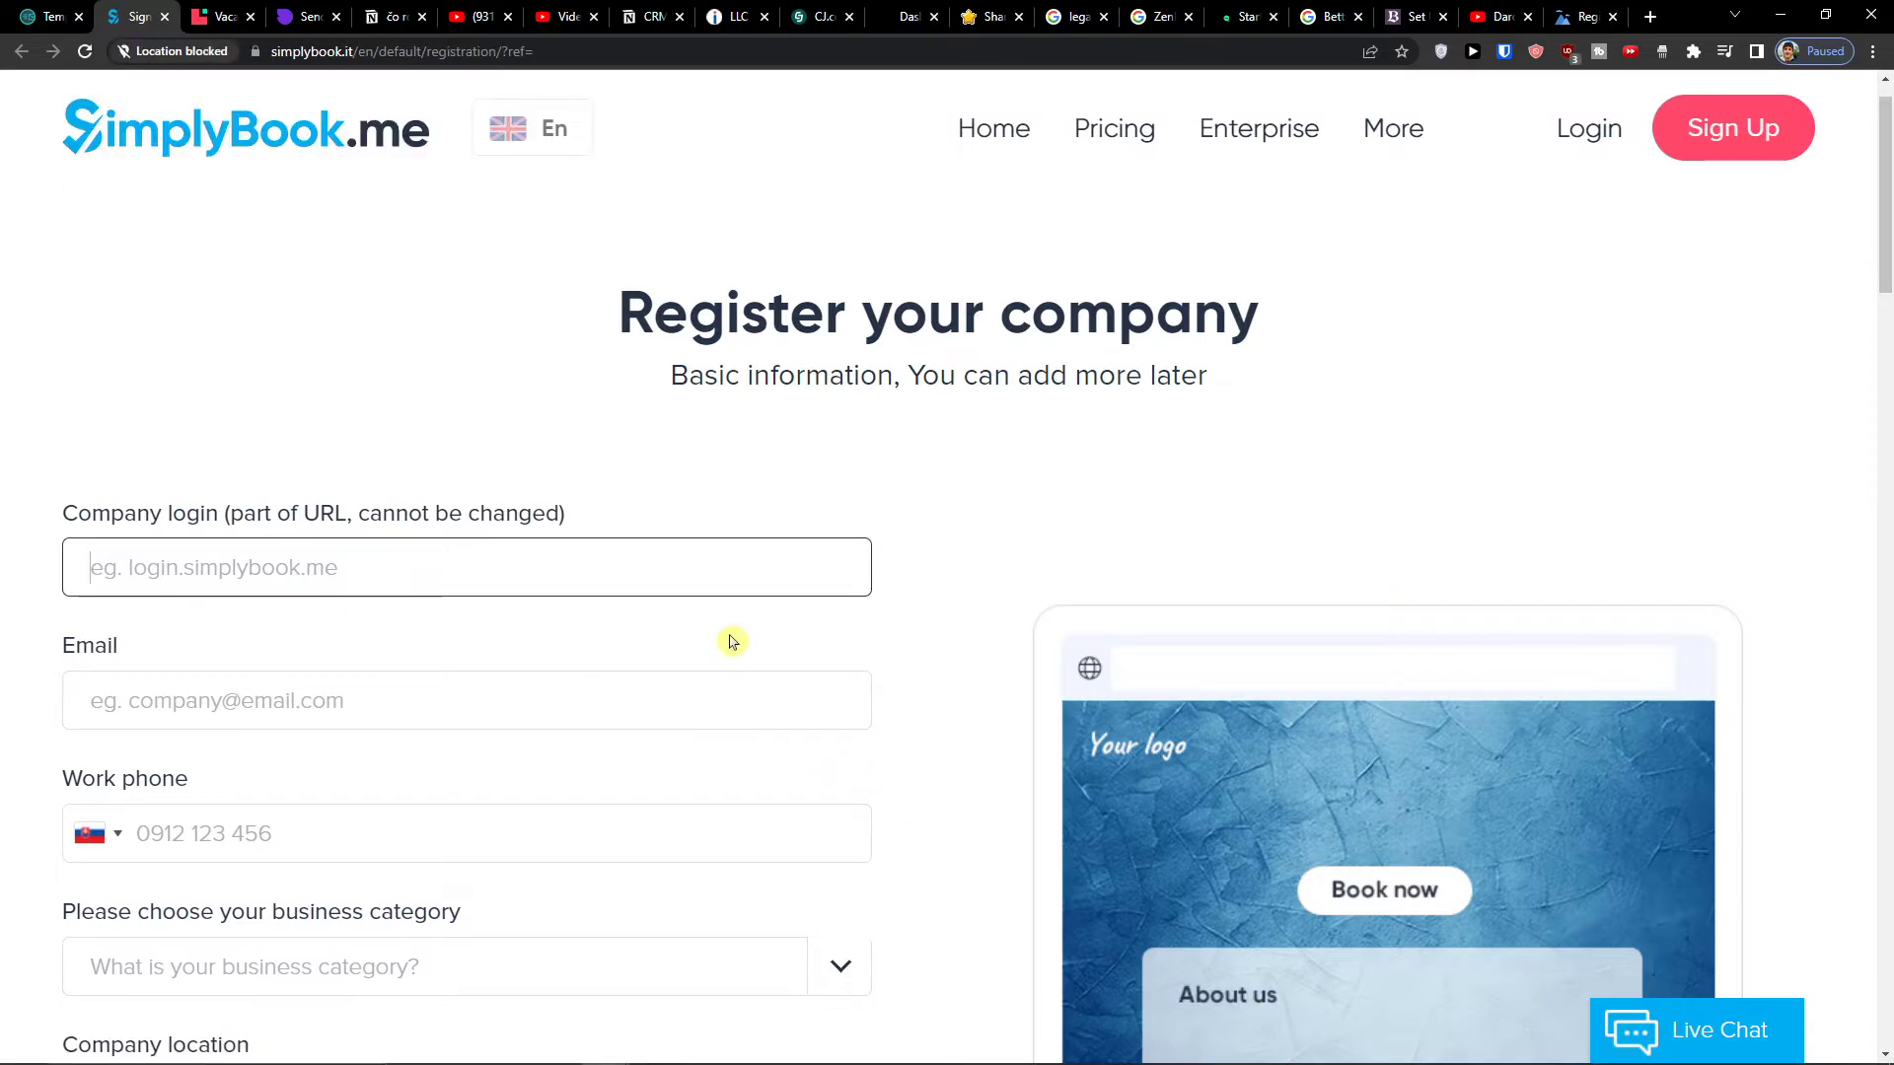
- Check the temporary mailbox, then return to the registration form
{"action": "middle_click", "coordinate": [700, 662]}
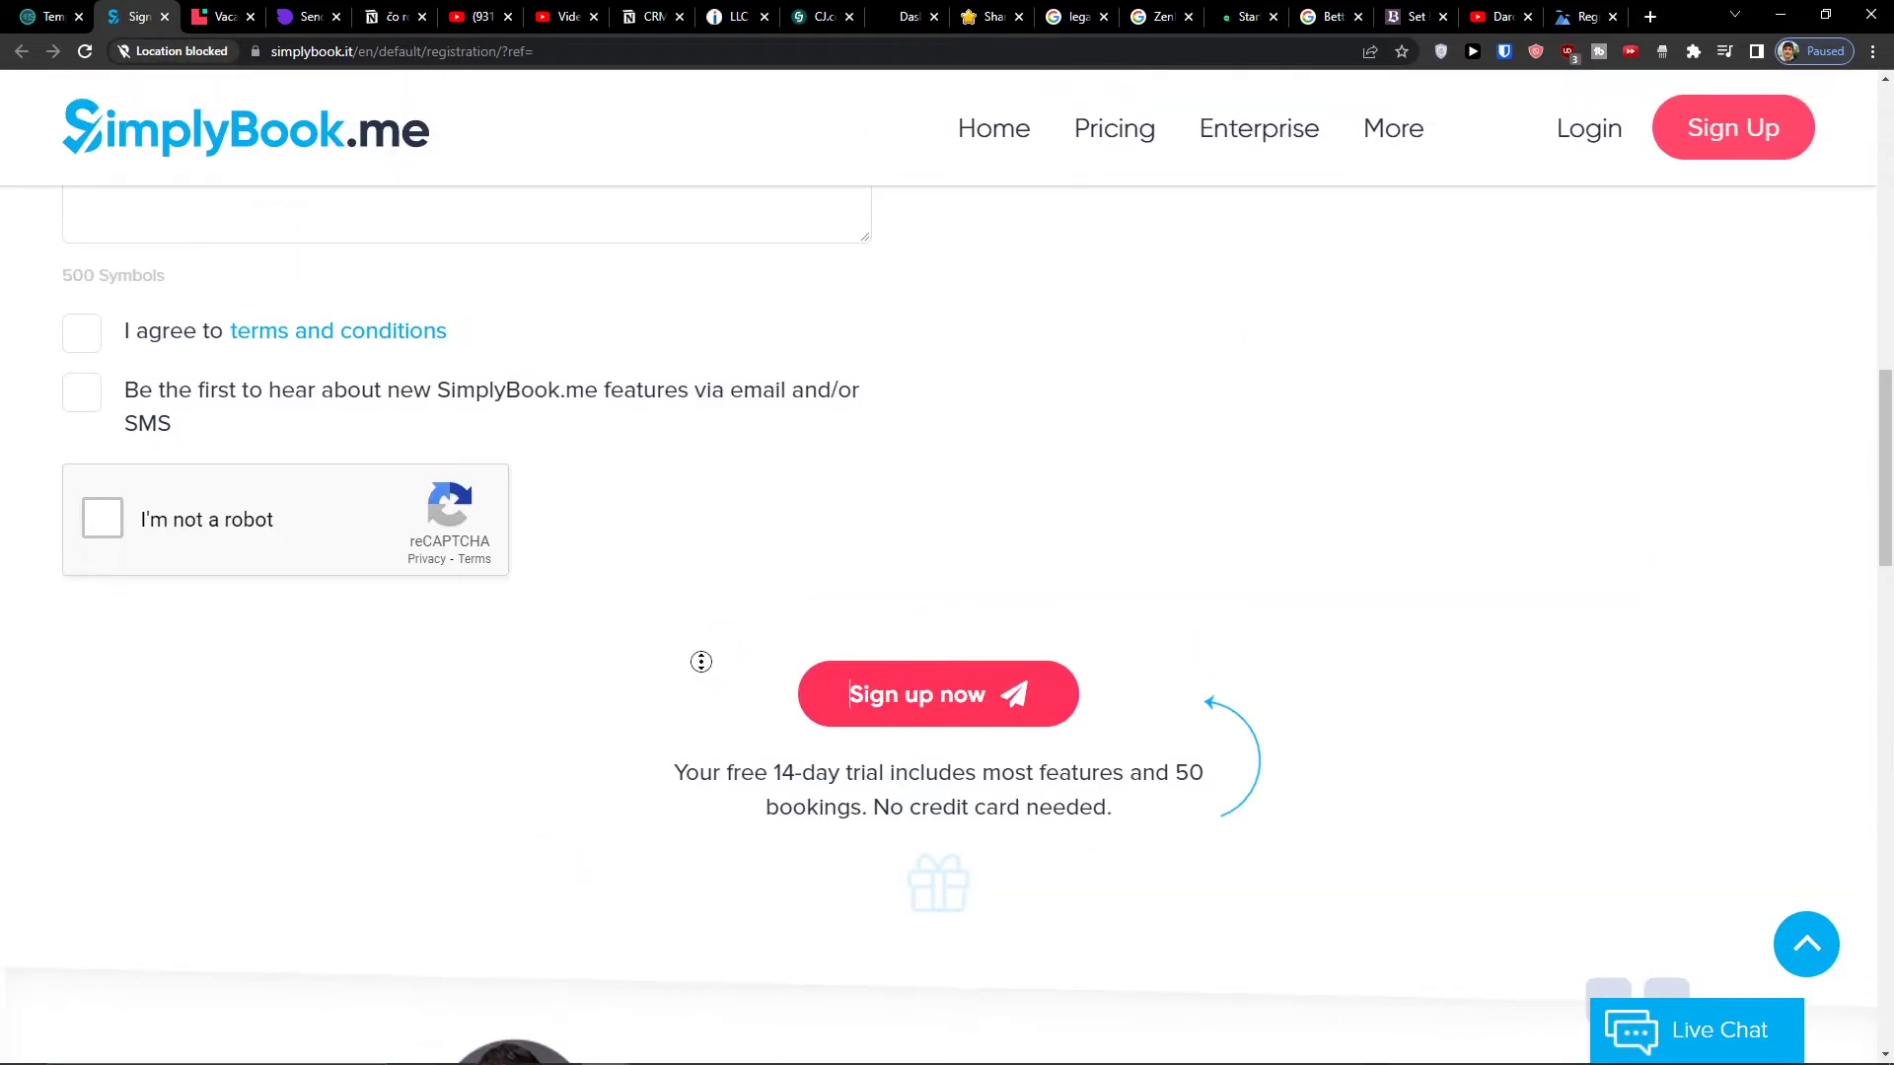
{"action": "scroll", "coordinate": [700, 662], "scroll_direction": "up", "scroll_amount": 15}
{"action": "left_click", "coordinate": [44, 16]}
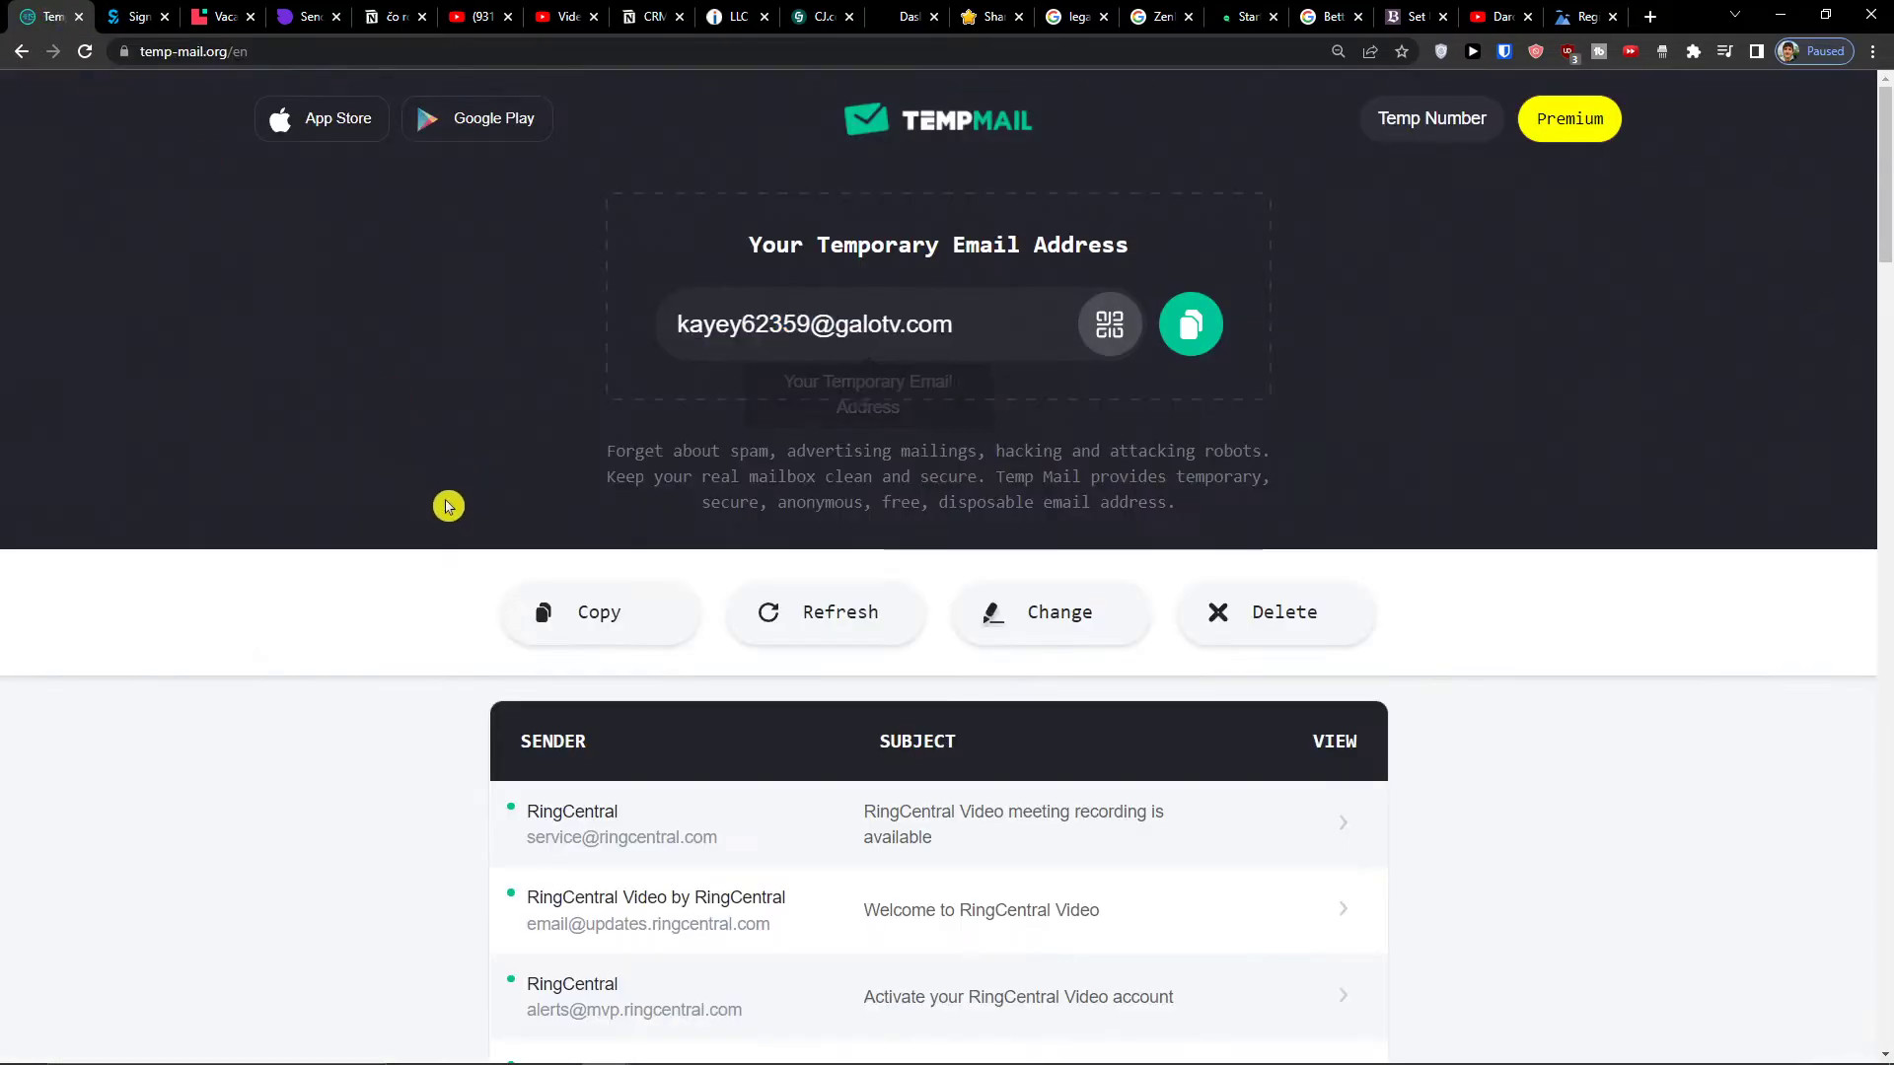
{"action": "left_click", "coordinate": [130, 8]}
{"action": "scroll", "coordinate": [326, 402], "scroll_direction": "down", "scroll_amount": 10}
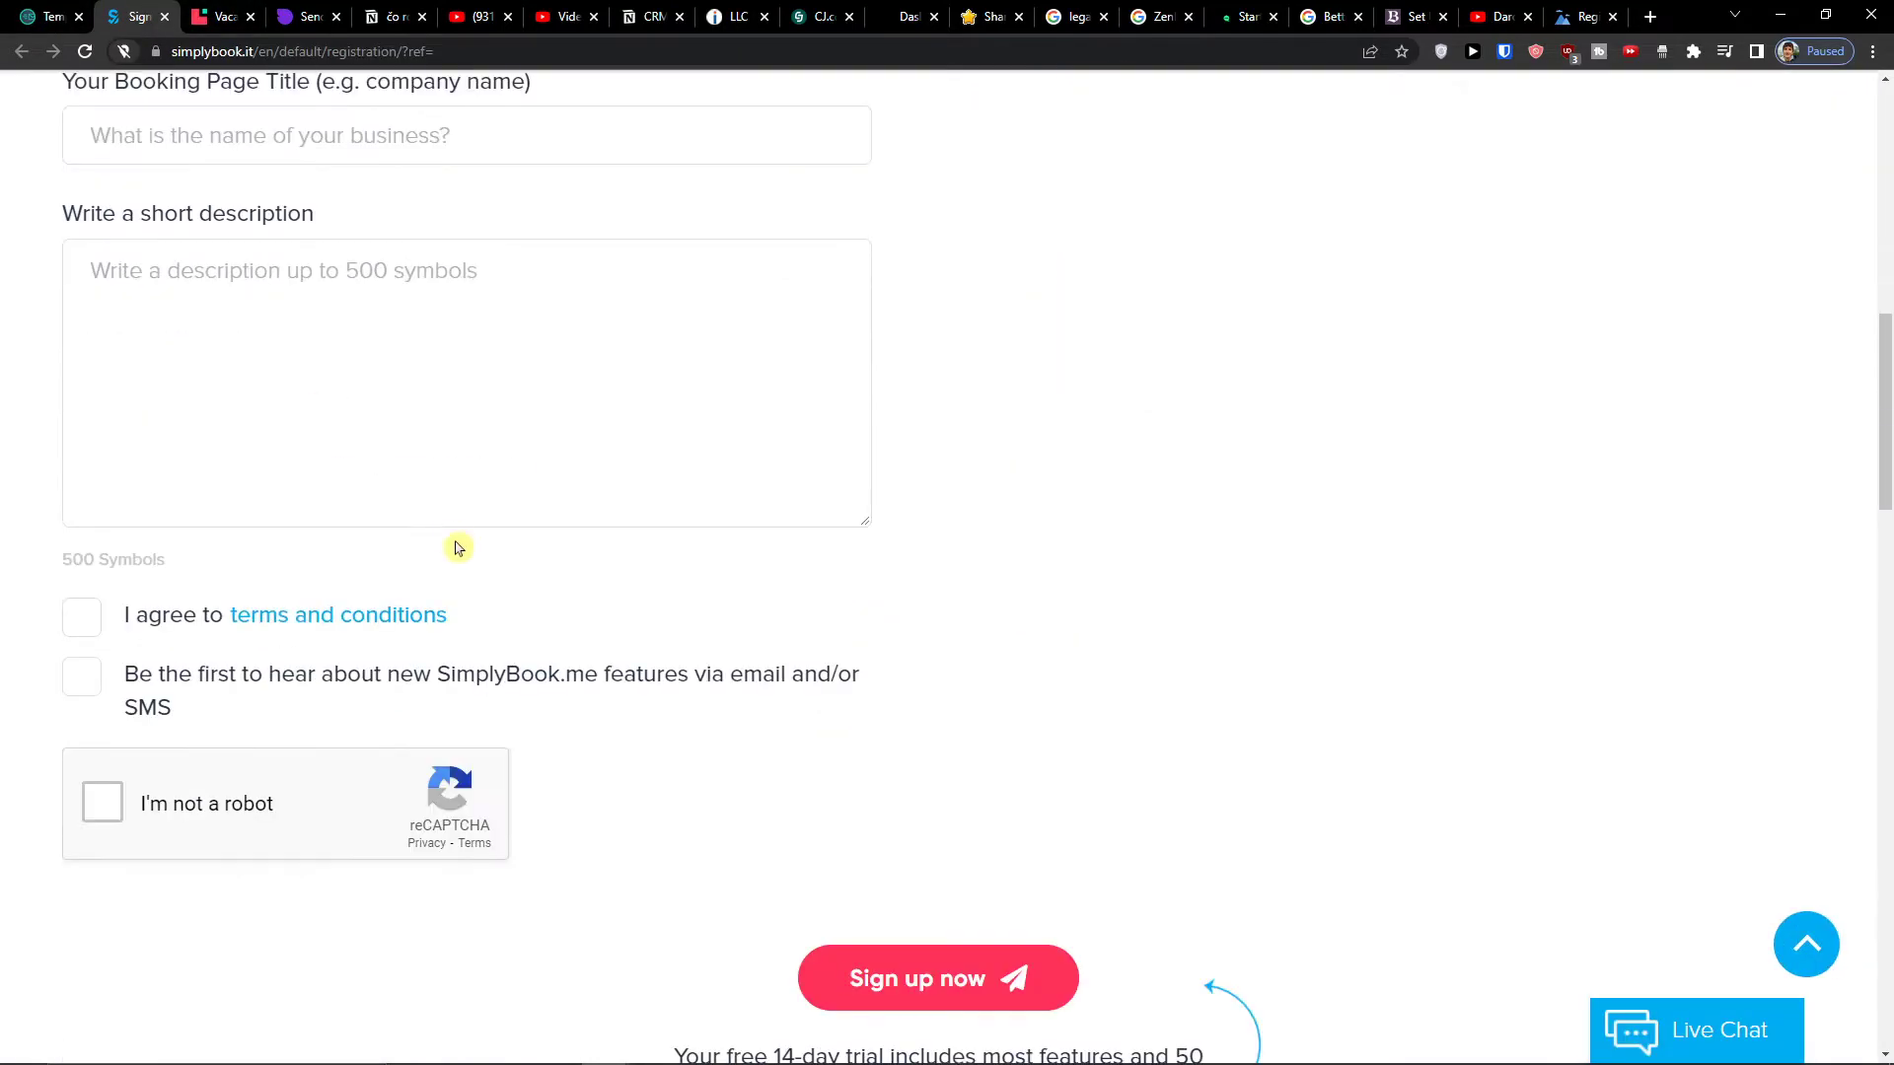
{"action": "scroll", "coordinate": [458, 537], "scroll_direction": "up", "scroll_amount": 10}
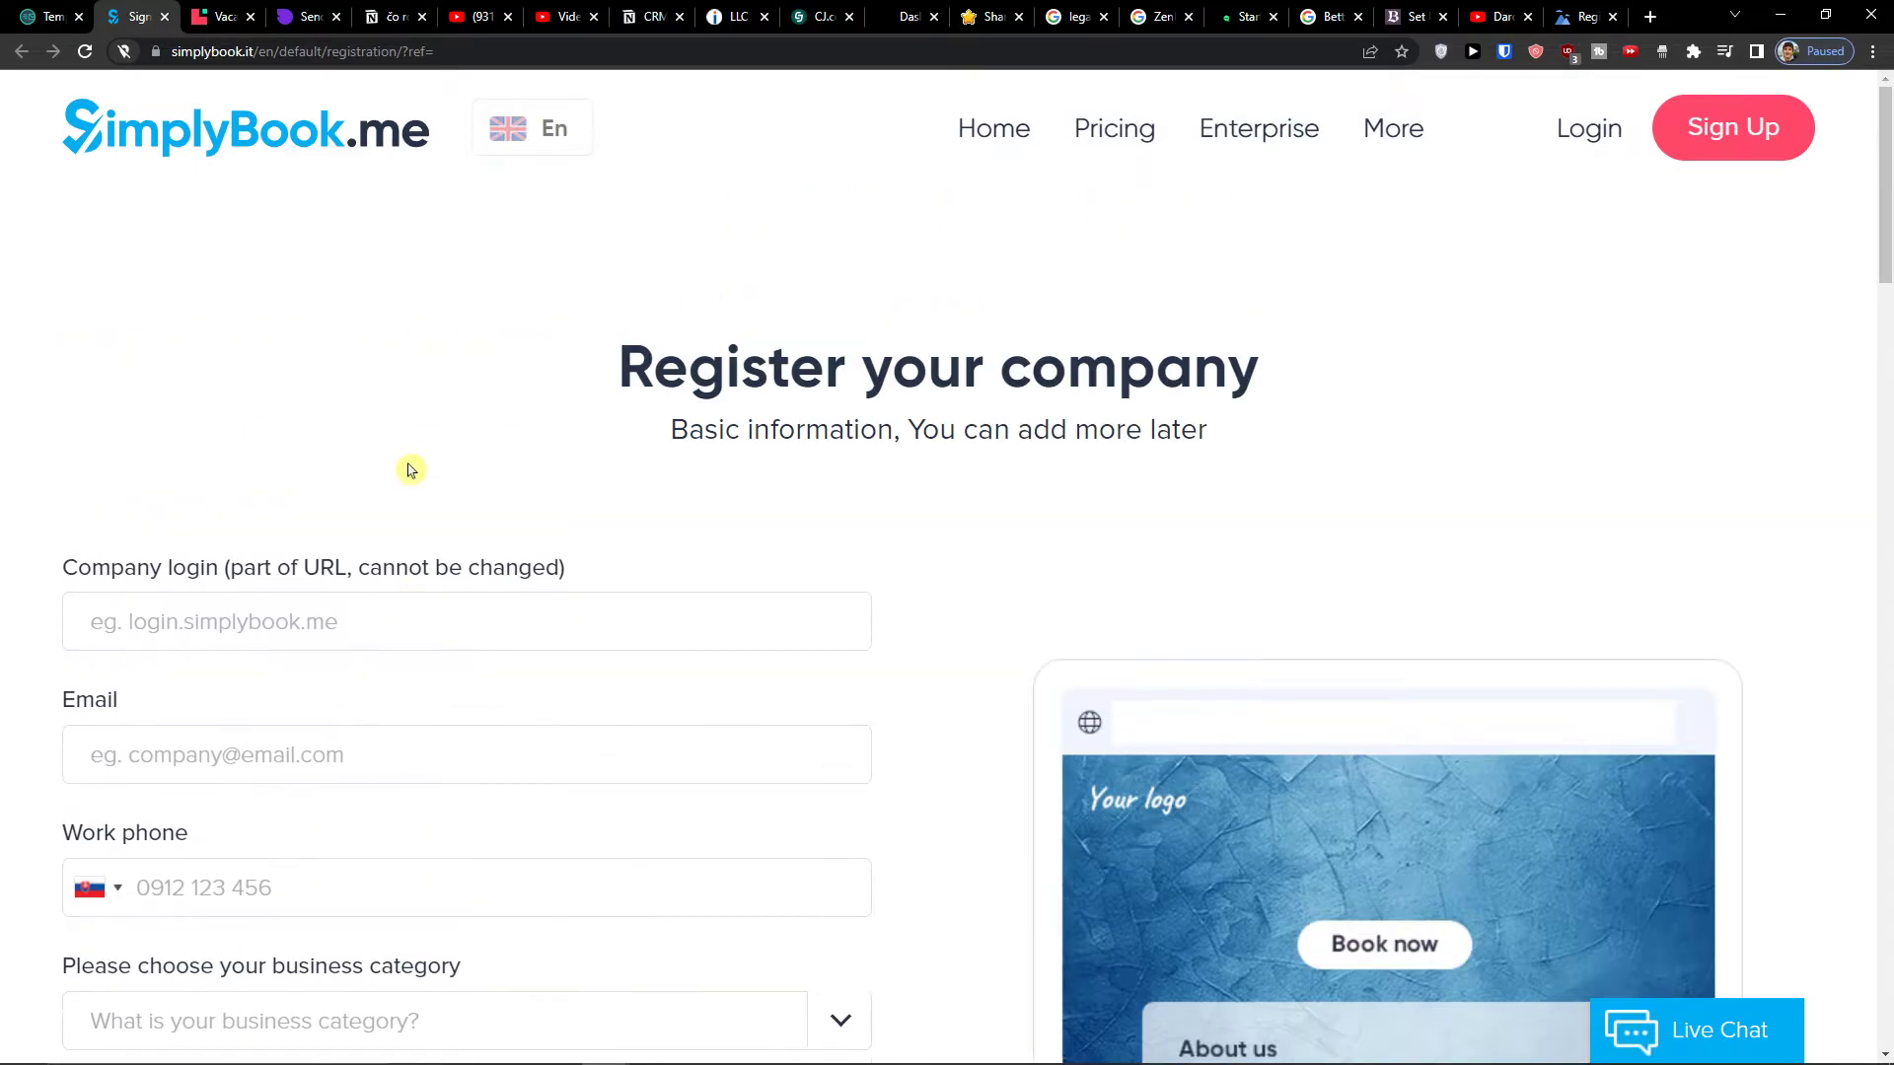
- Re-enter company login 'Sunwei' and begin typing the email address
{"action": "left_click", "coordinate": [531, 594]}
{"action": "scroll", "coordinate": [529, 584], "scroll_direction": "down", "scroll_amount": 2}
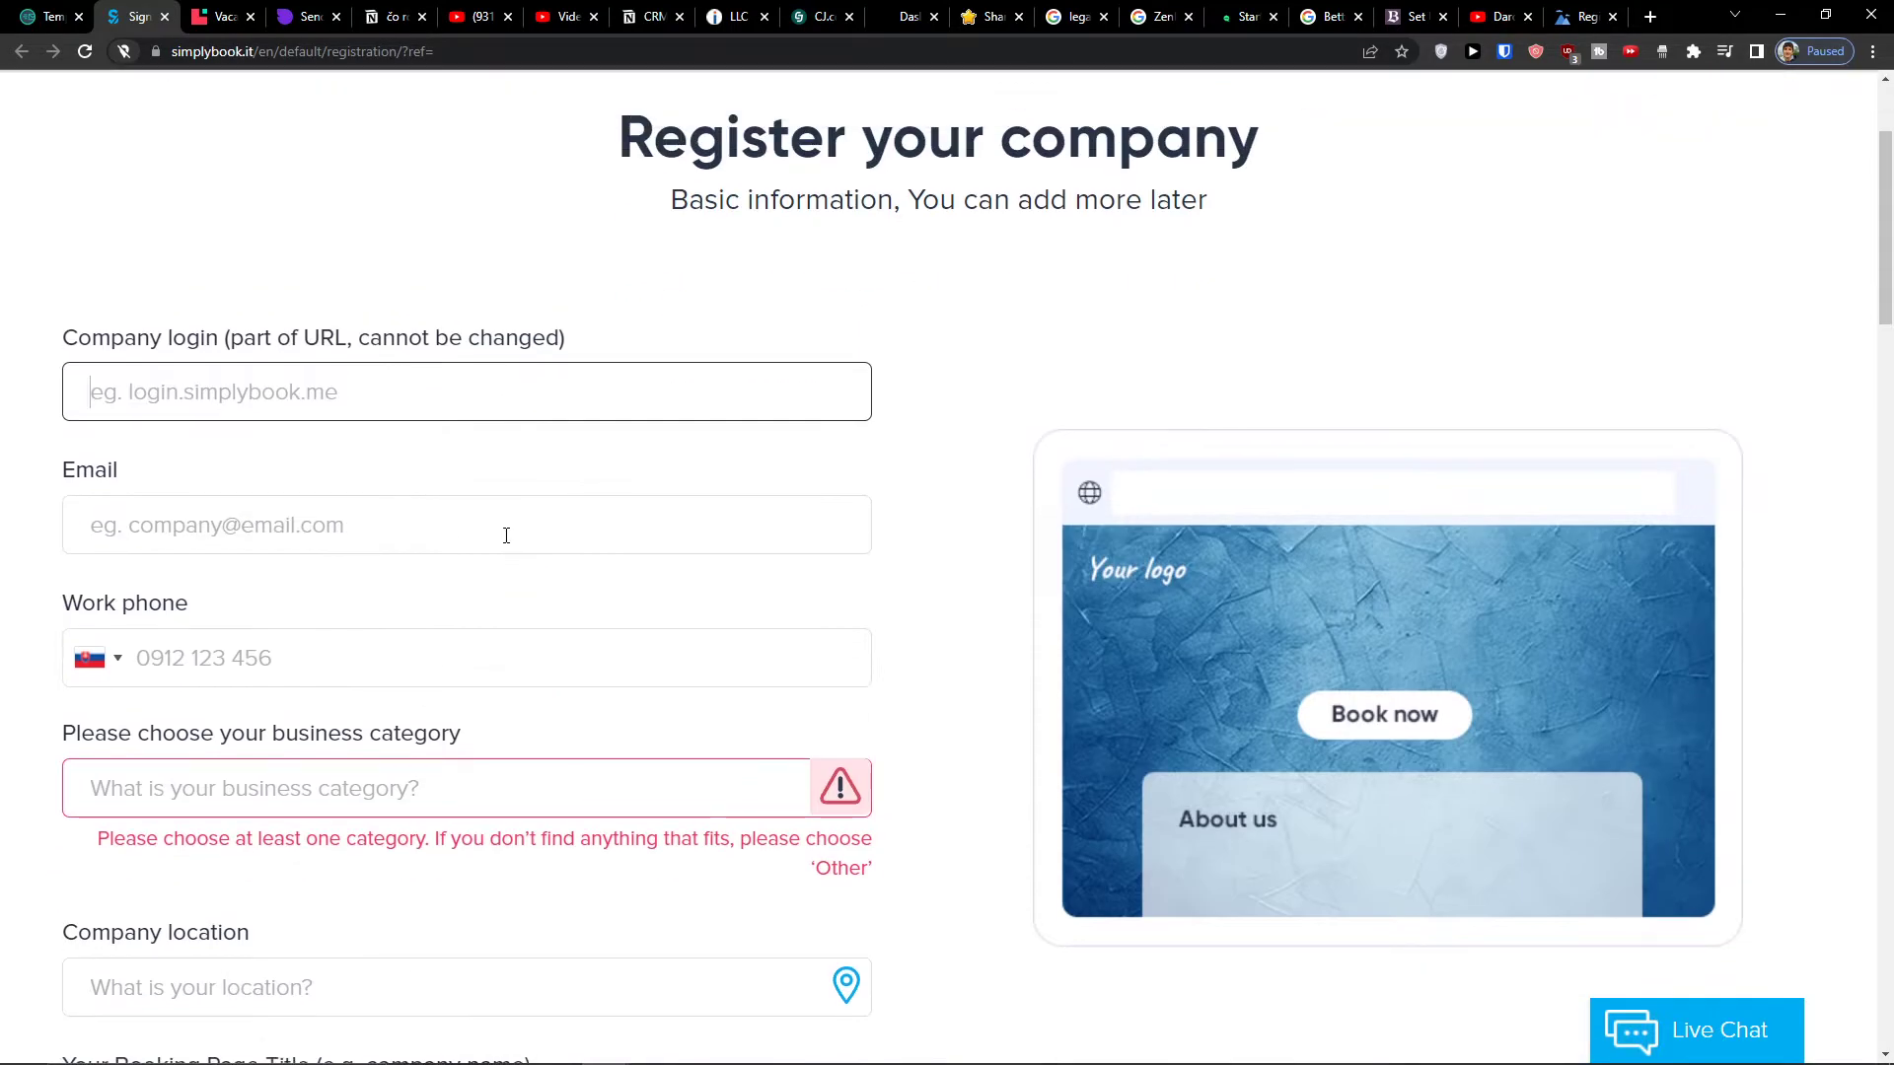
{"action": "type", "text": "Sunwei"}
{"action": "left_click", "coordinate": [506, 536]}
{"action": "type", "text": "ma"}
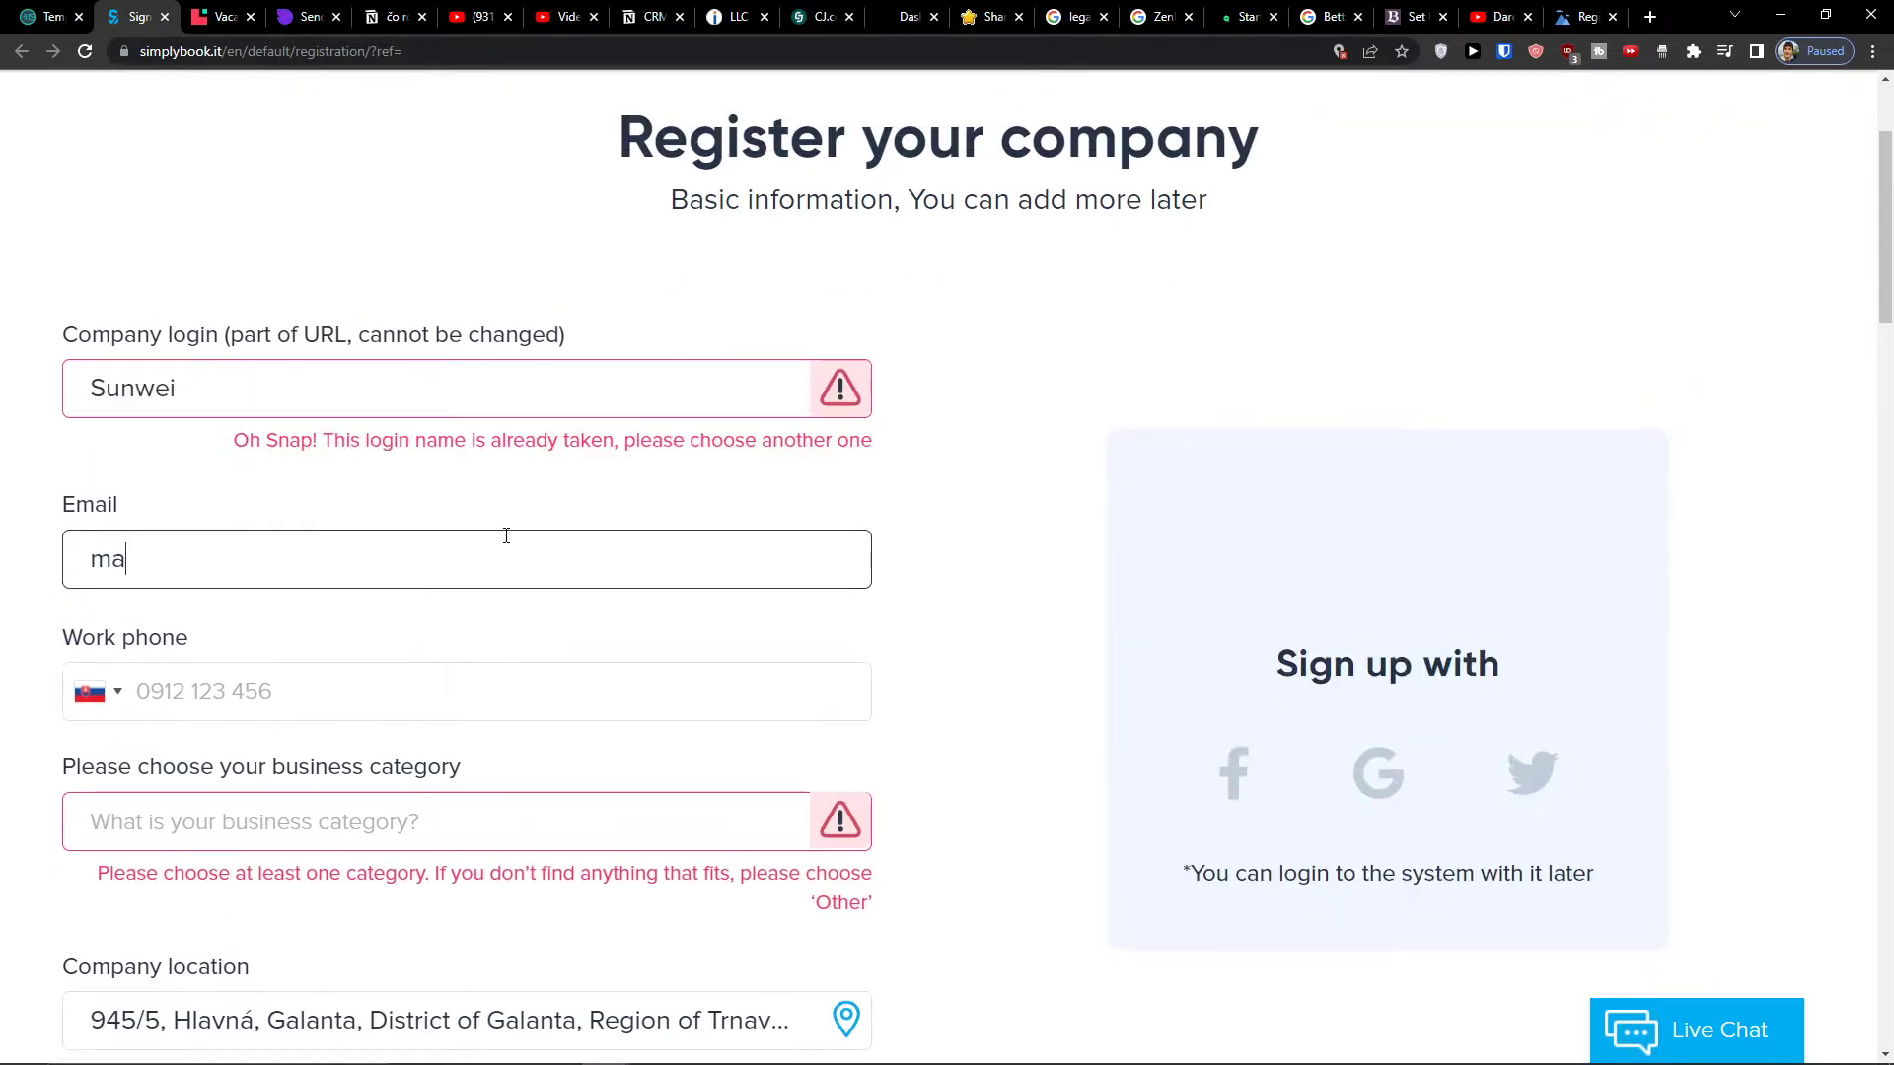
{"action": "type", "text": "r"}
{"action": "scroll", "coordinate": [506, 533], "scroll_direction": "up", "scroll_amount": 2}
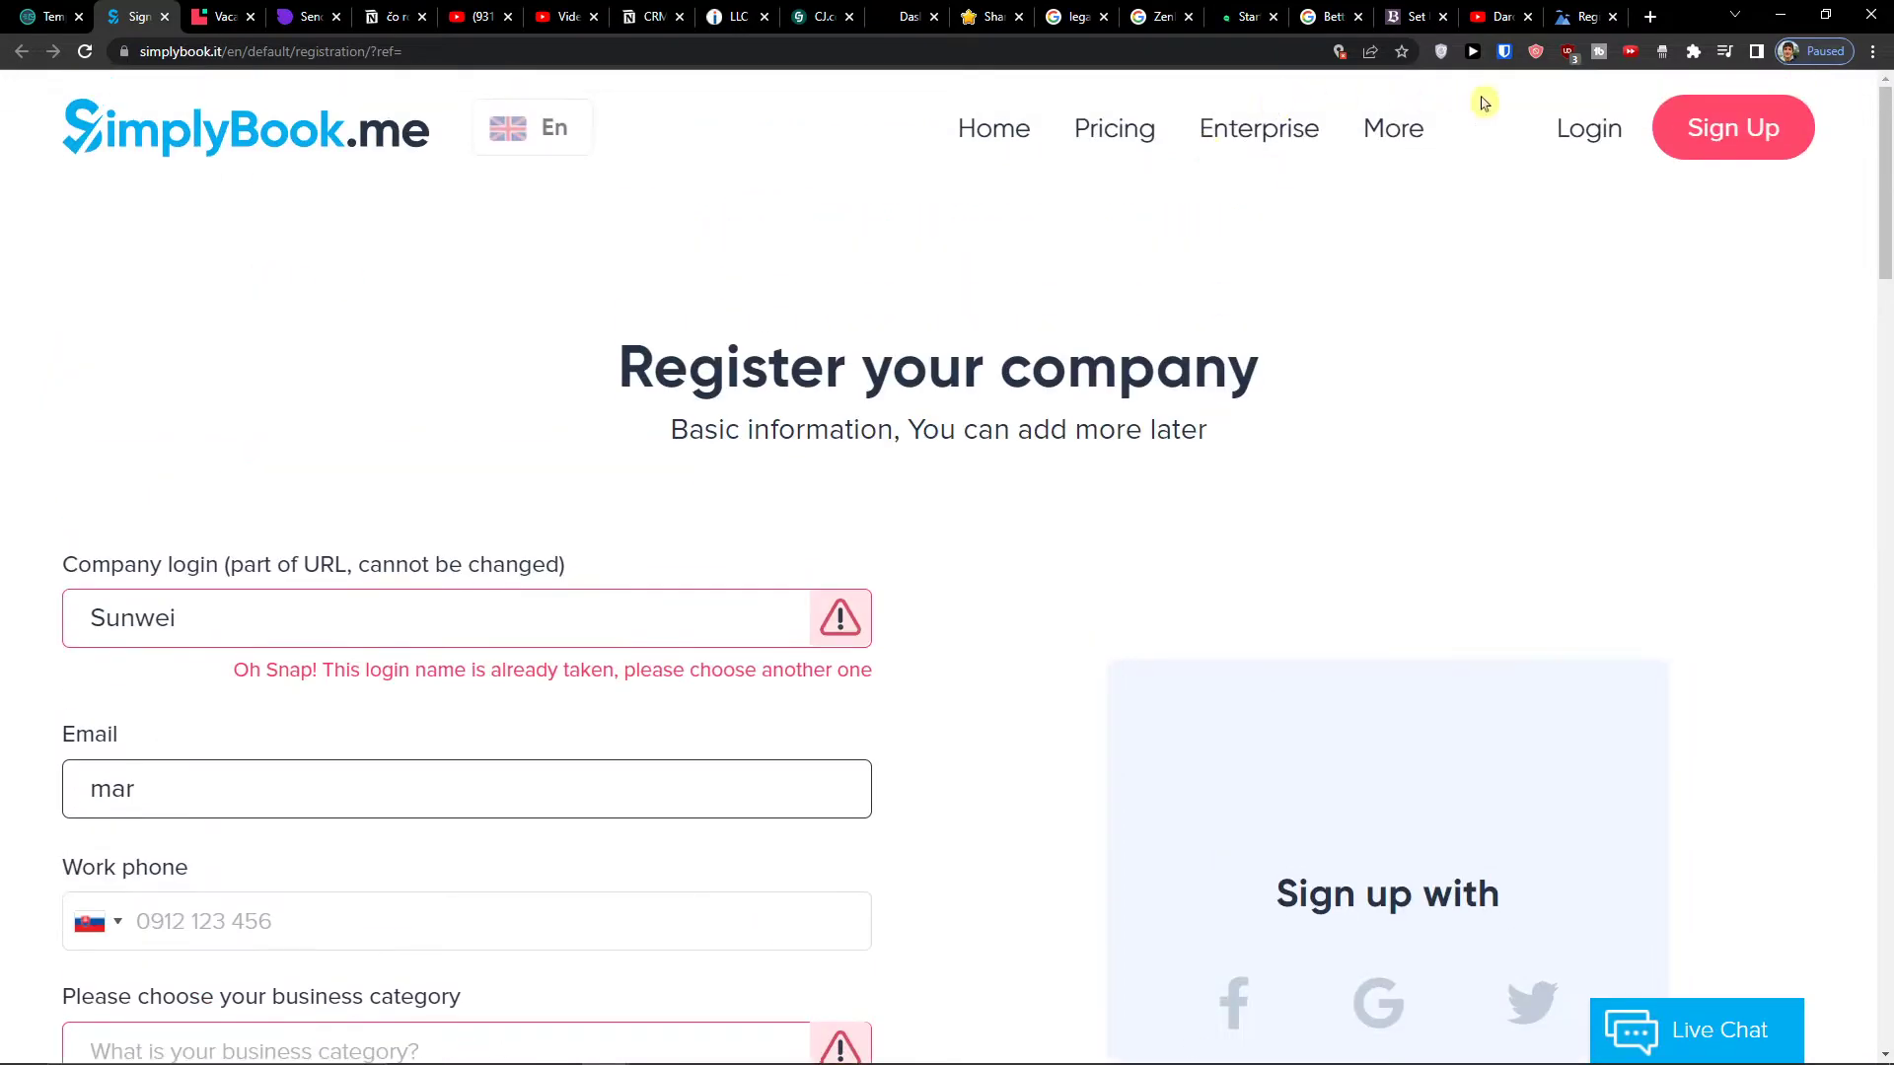
- Open the sign-in form, enter company login Sunwei and continue after checking the inbox
{"action": "left_click", "coordinate": [1586, 130]}
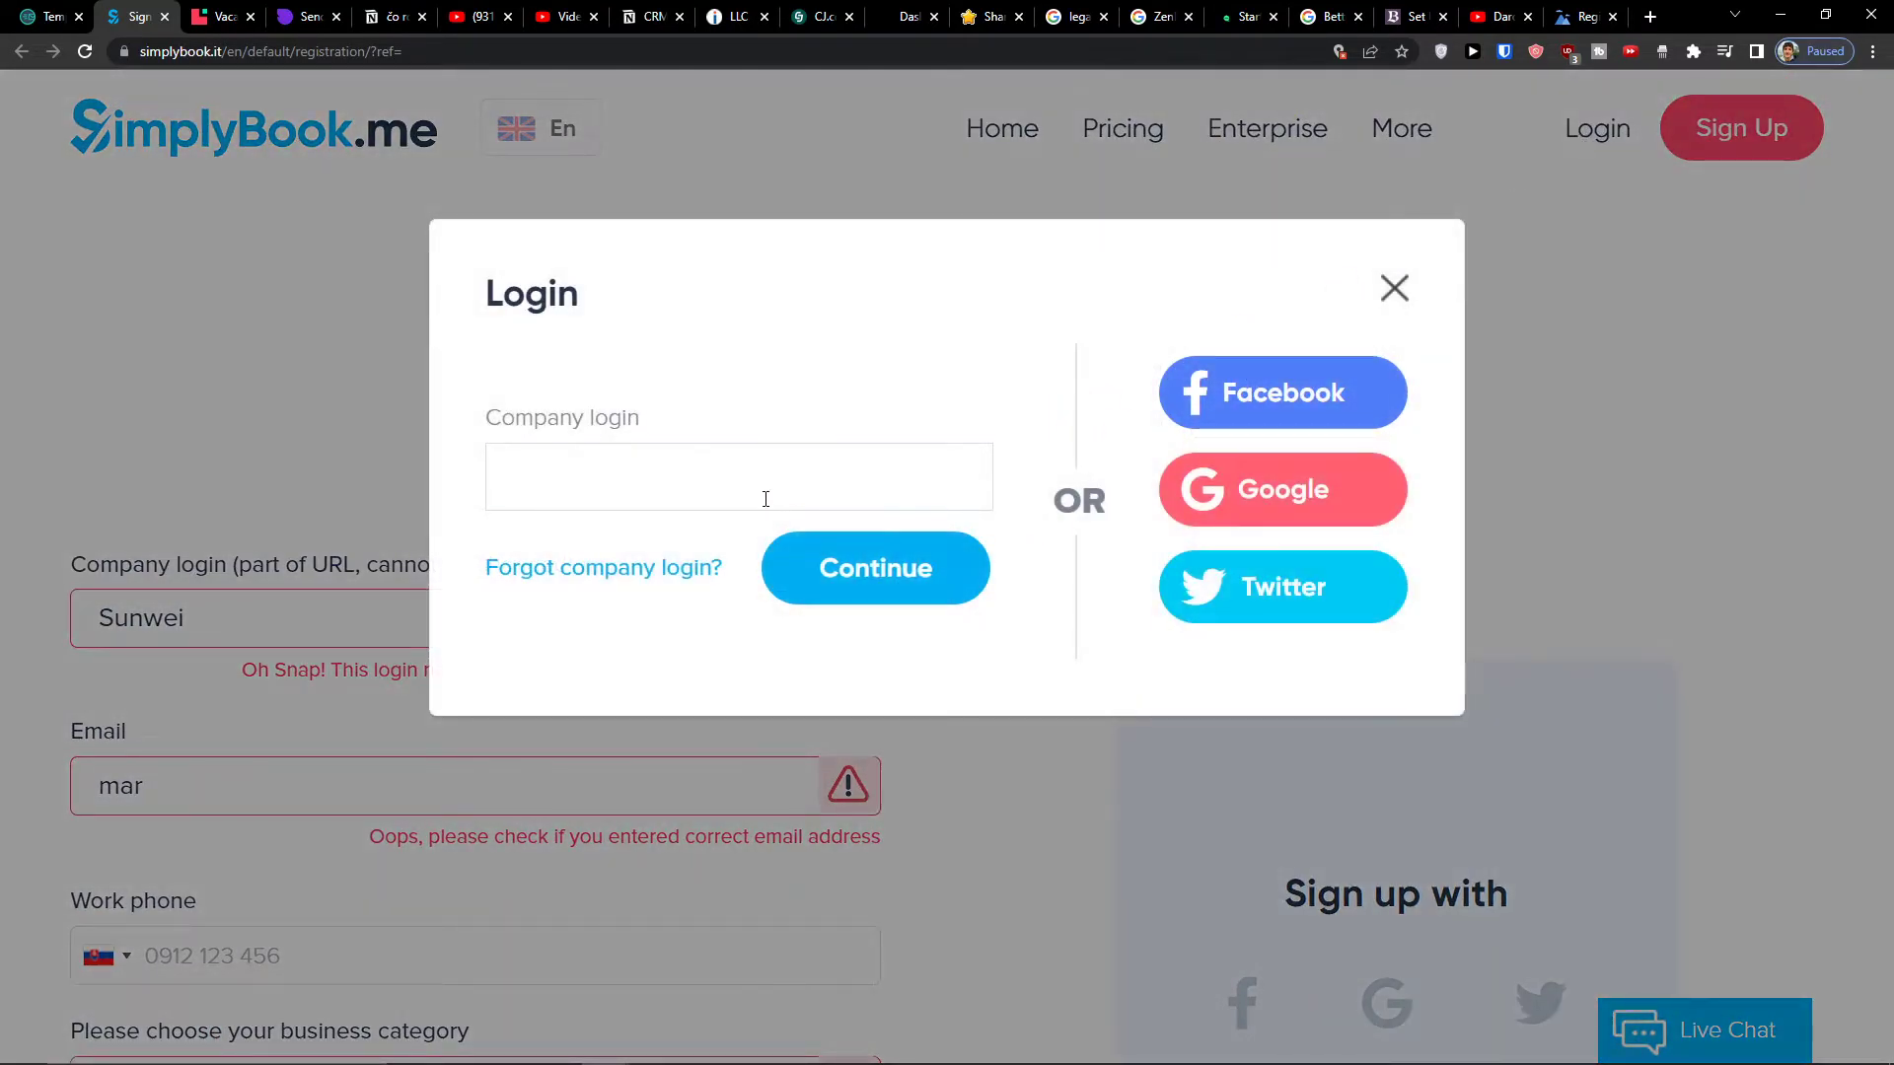
{"action": "left_click", "coordinate": [879, 493]}
{"action": "left_click", "coordinate": [59, 11]}
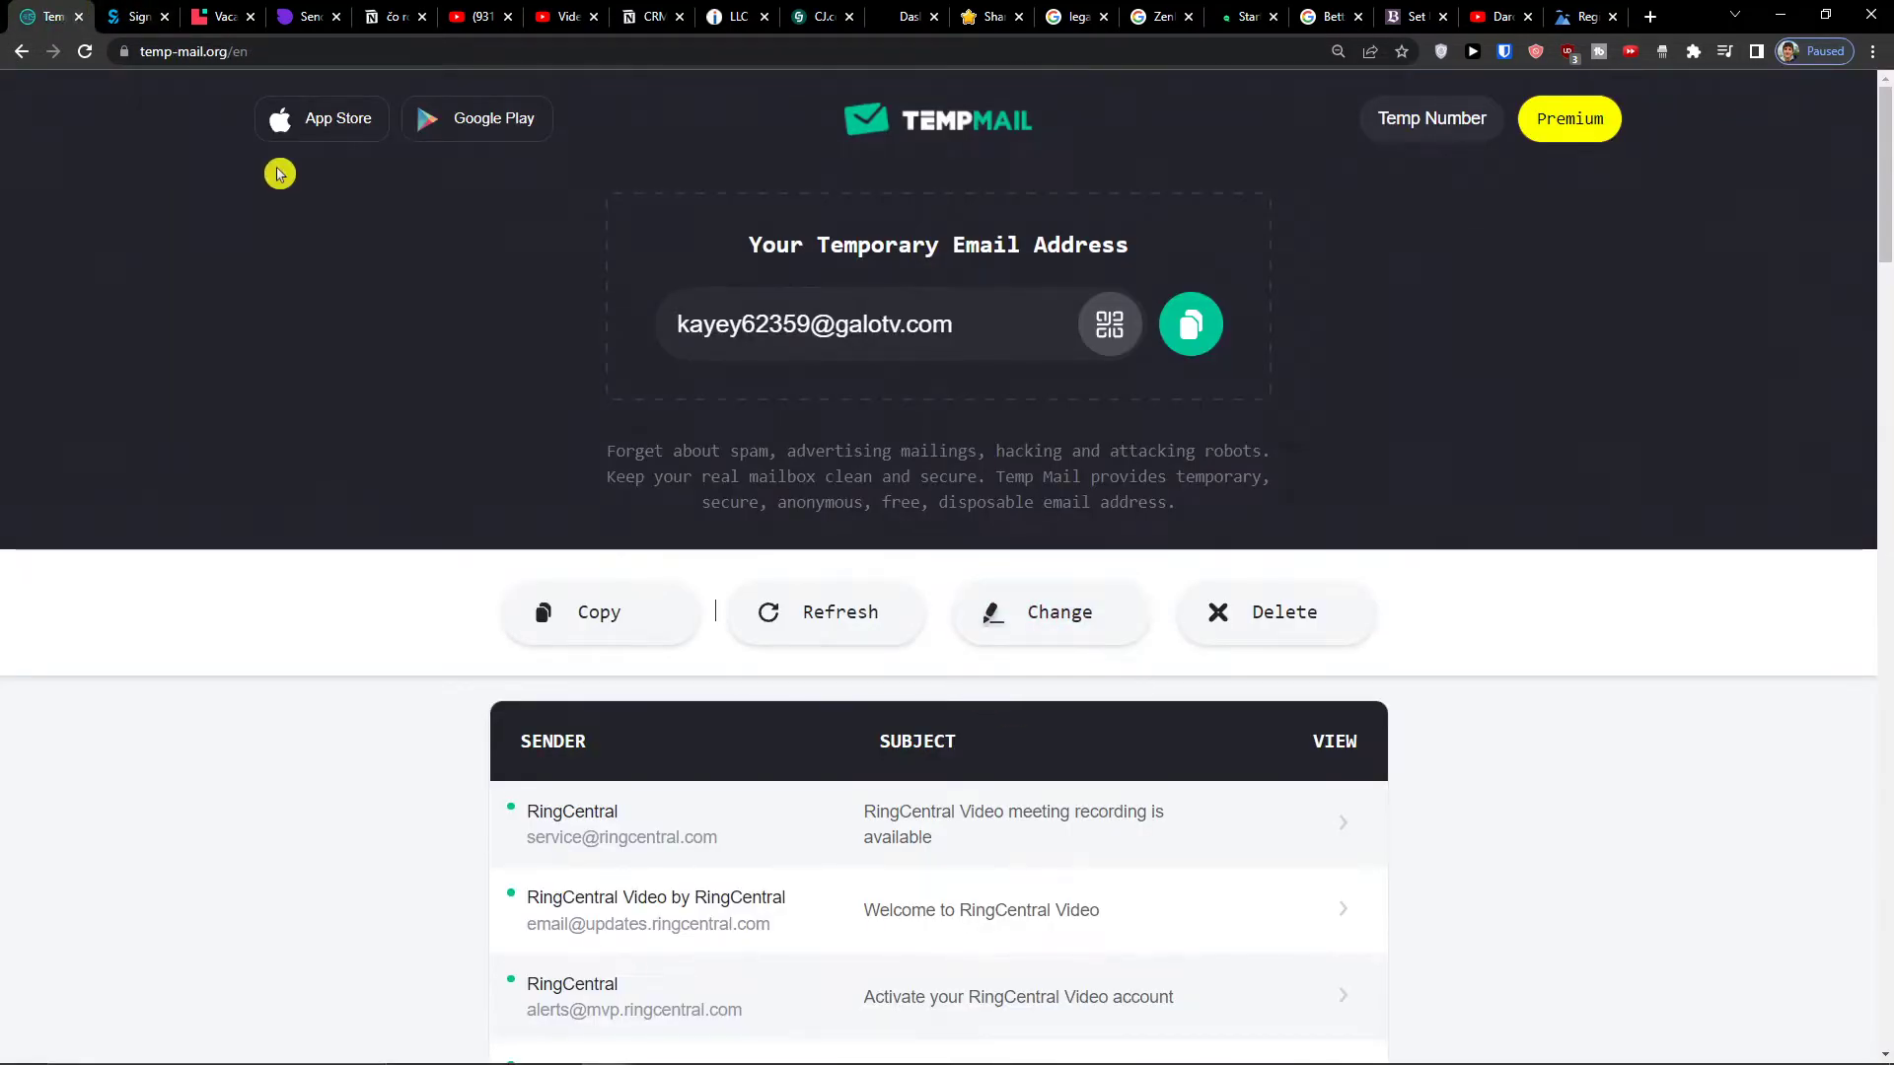
{"action": "left_click", "coordinate": [825, 616]}
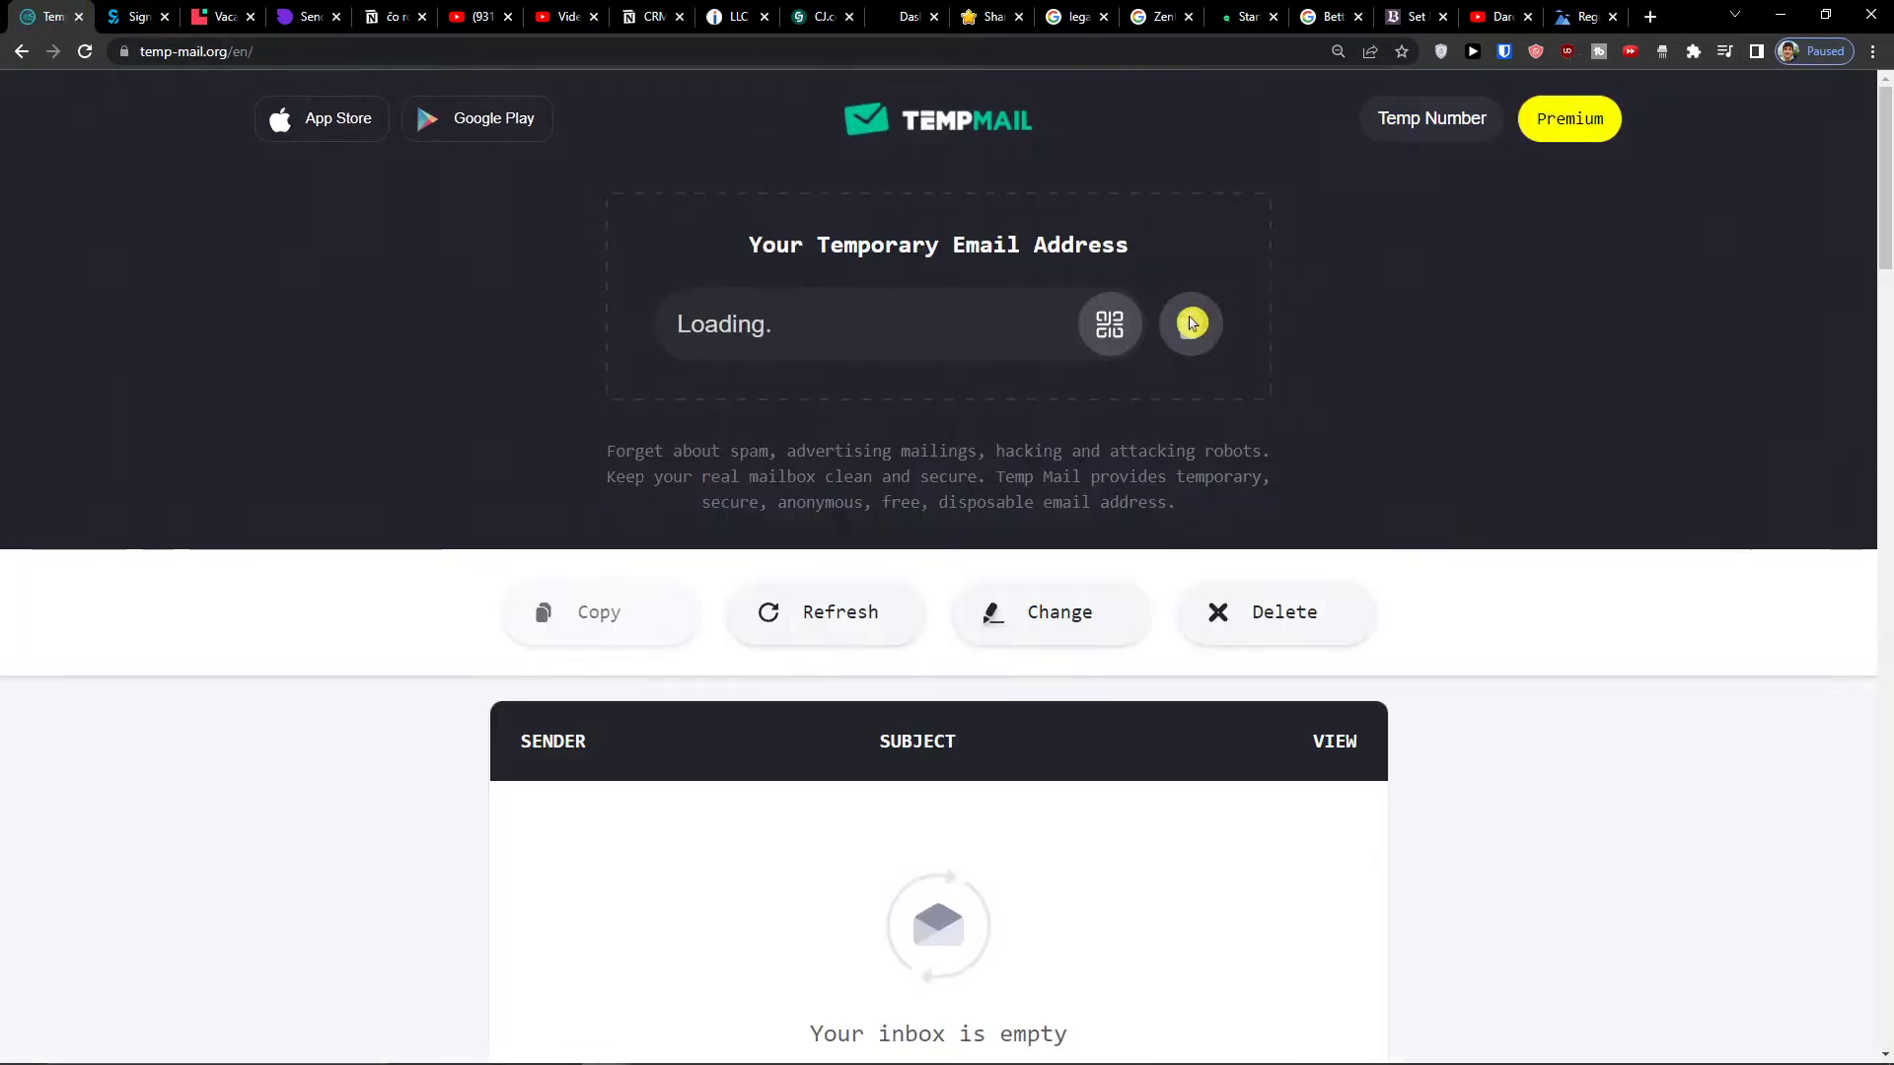
{"action": "left_click", "coordinate": [162, 12]}
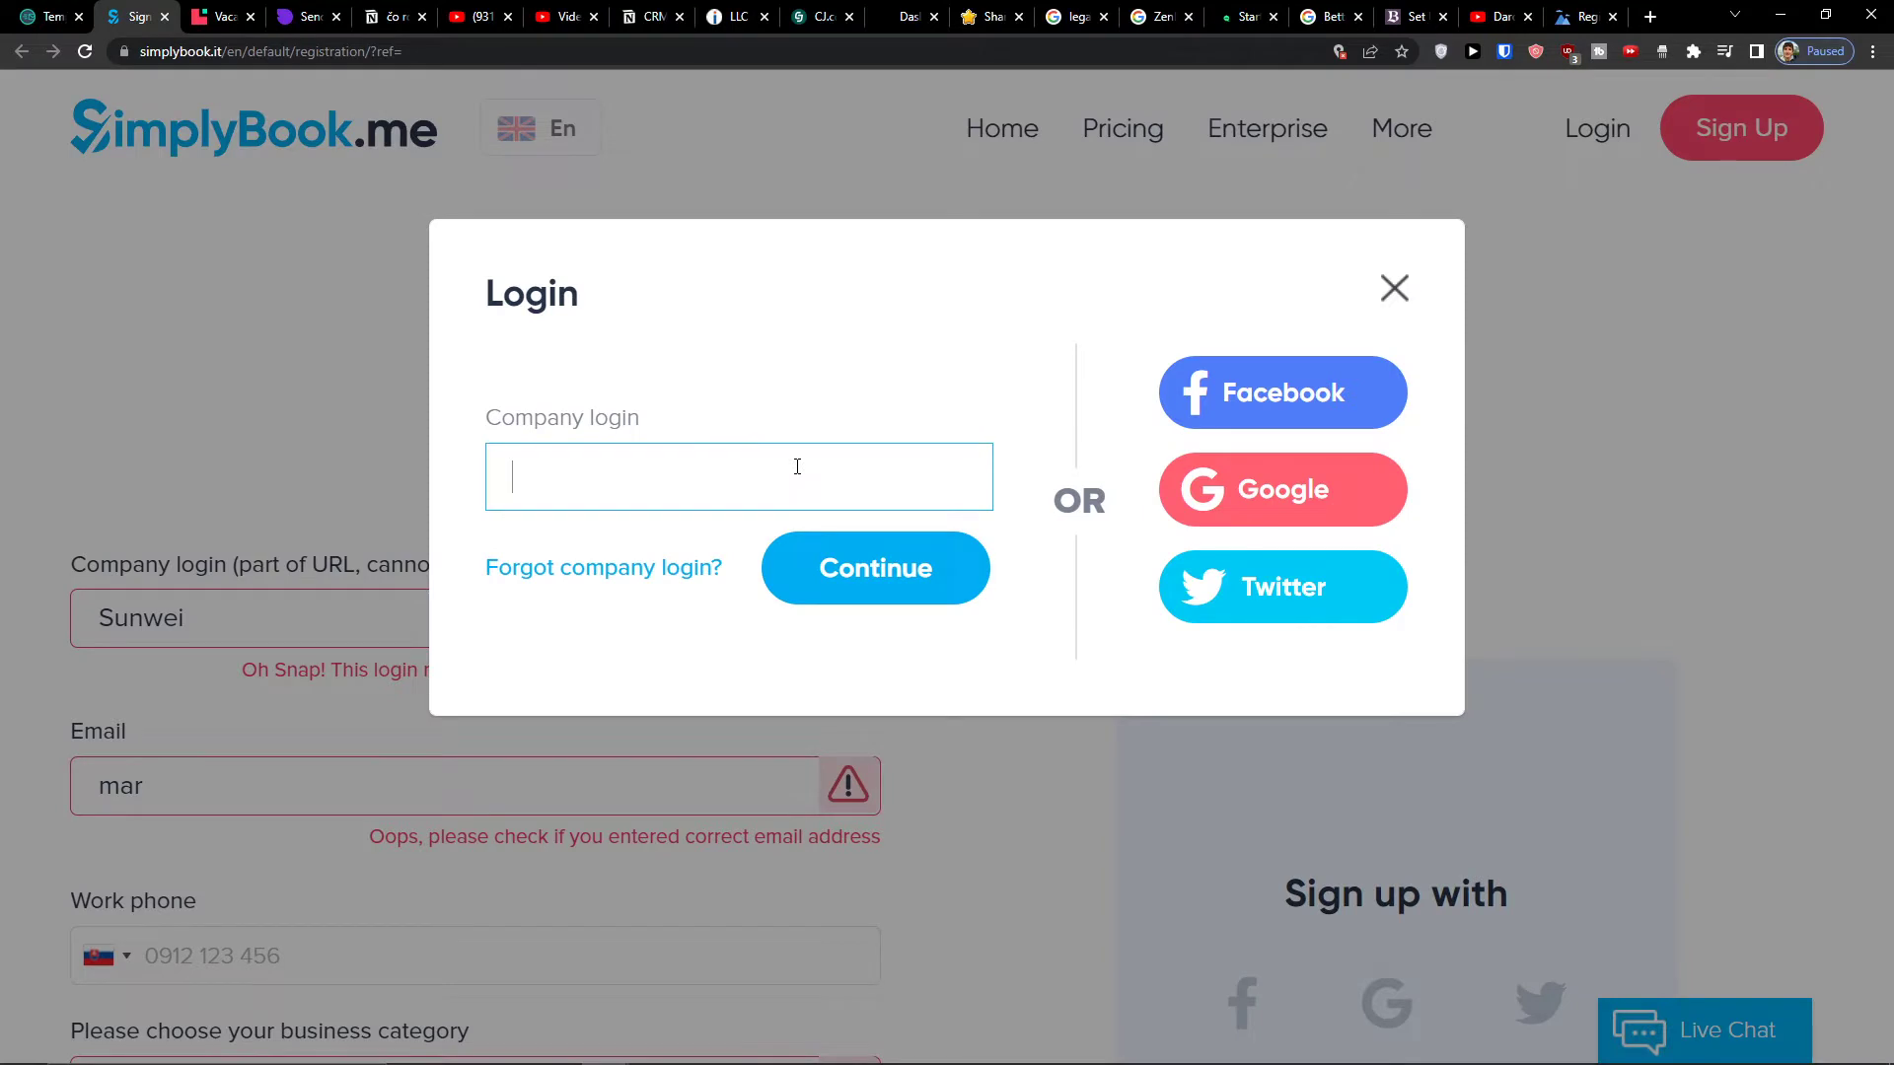
{"action": "left_click", "coordinate": [833, 566]}
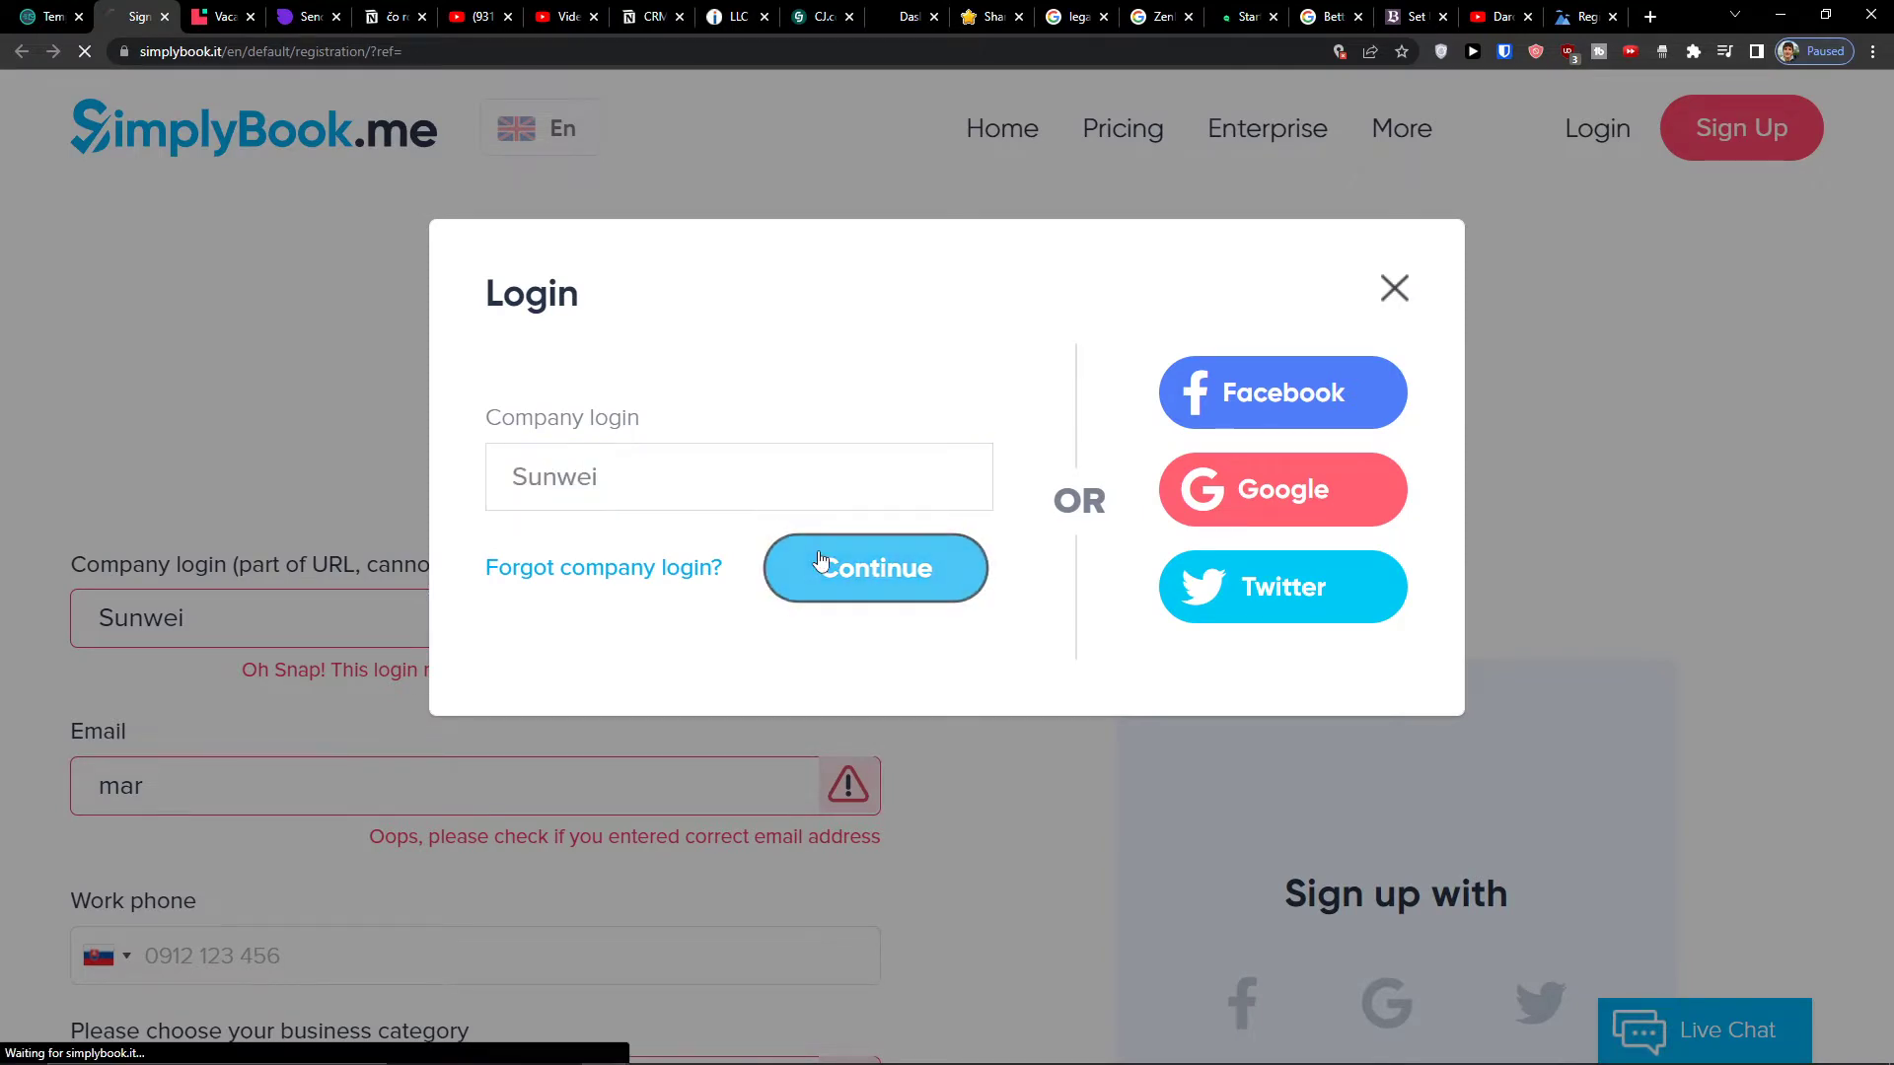
- Submit user login and password, get 'Company is unknown', and go back to registration
{"action": "left_click", "coordinate": [854, 553]}
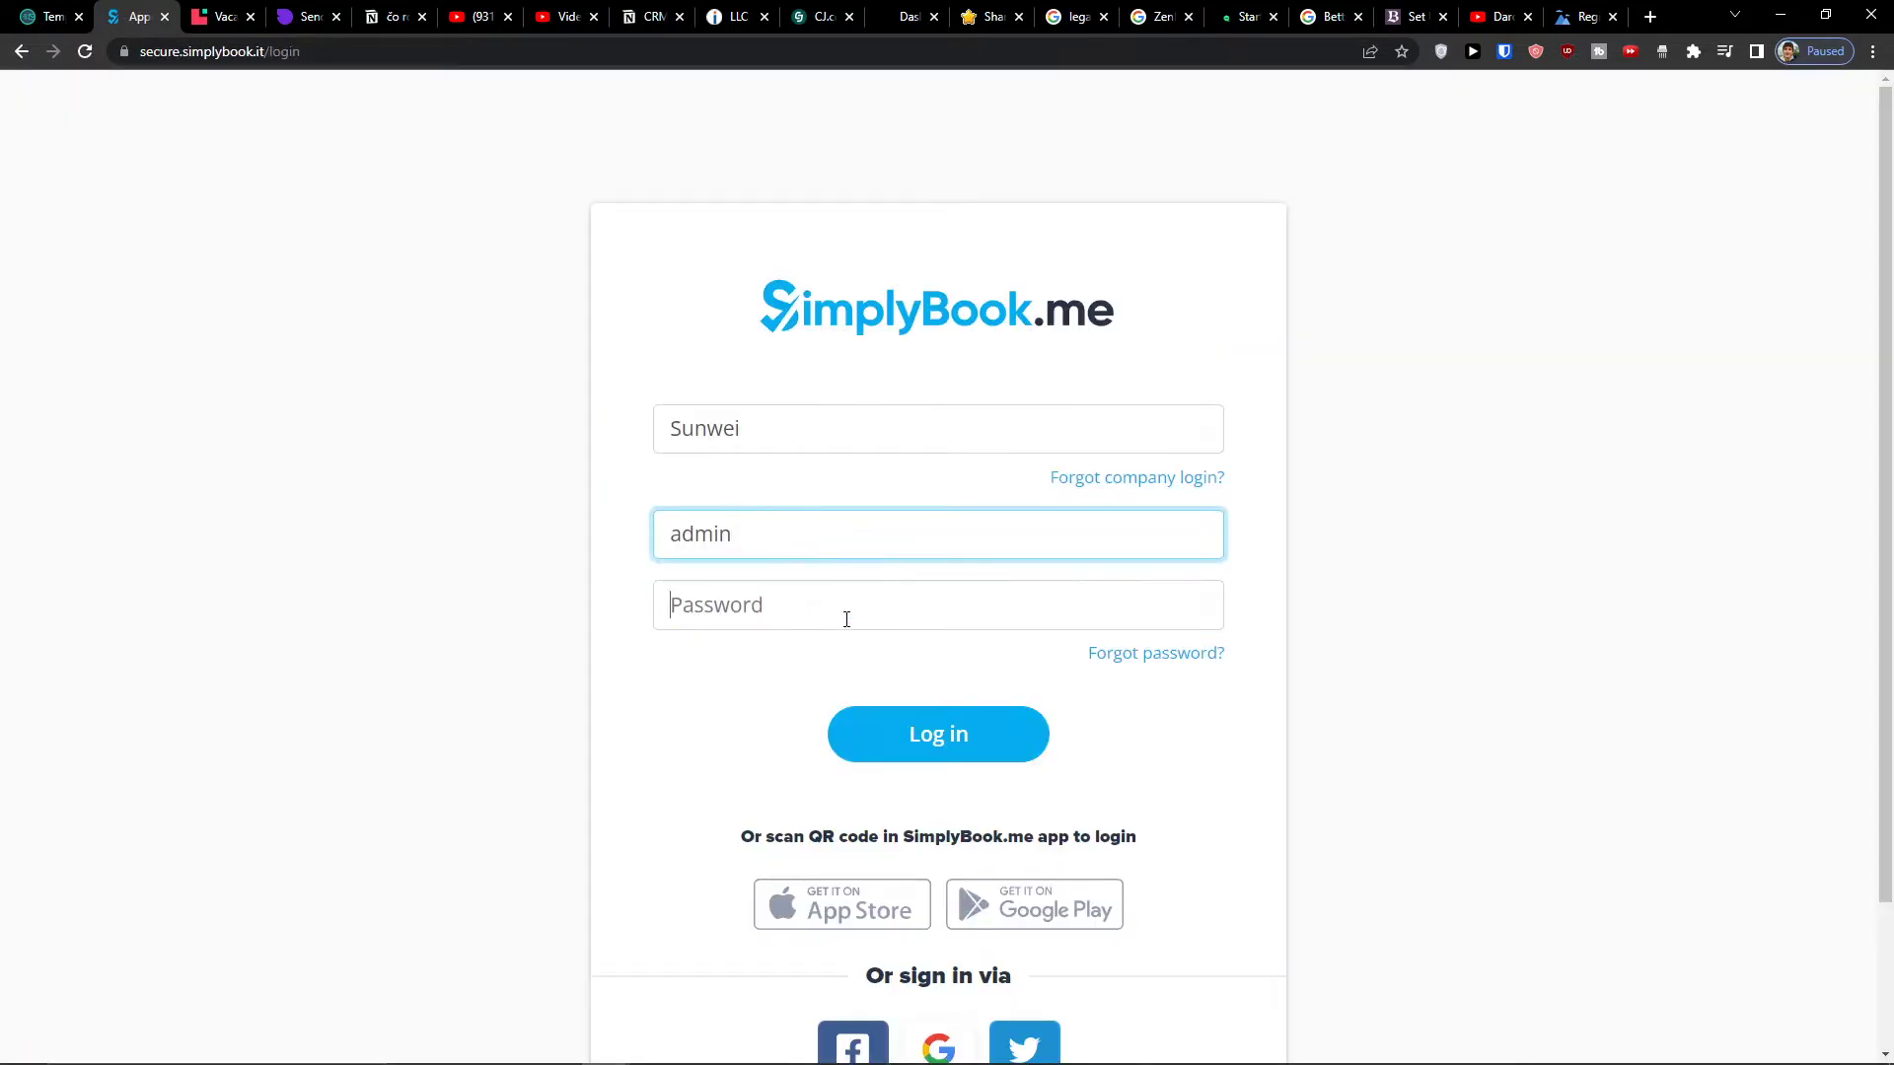
{"action": "left_click", "coordinate": [845, 617]}
{"action": "type", "text": "a"}
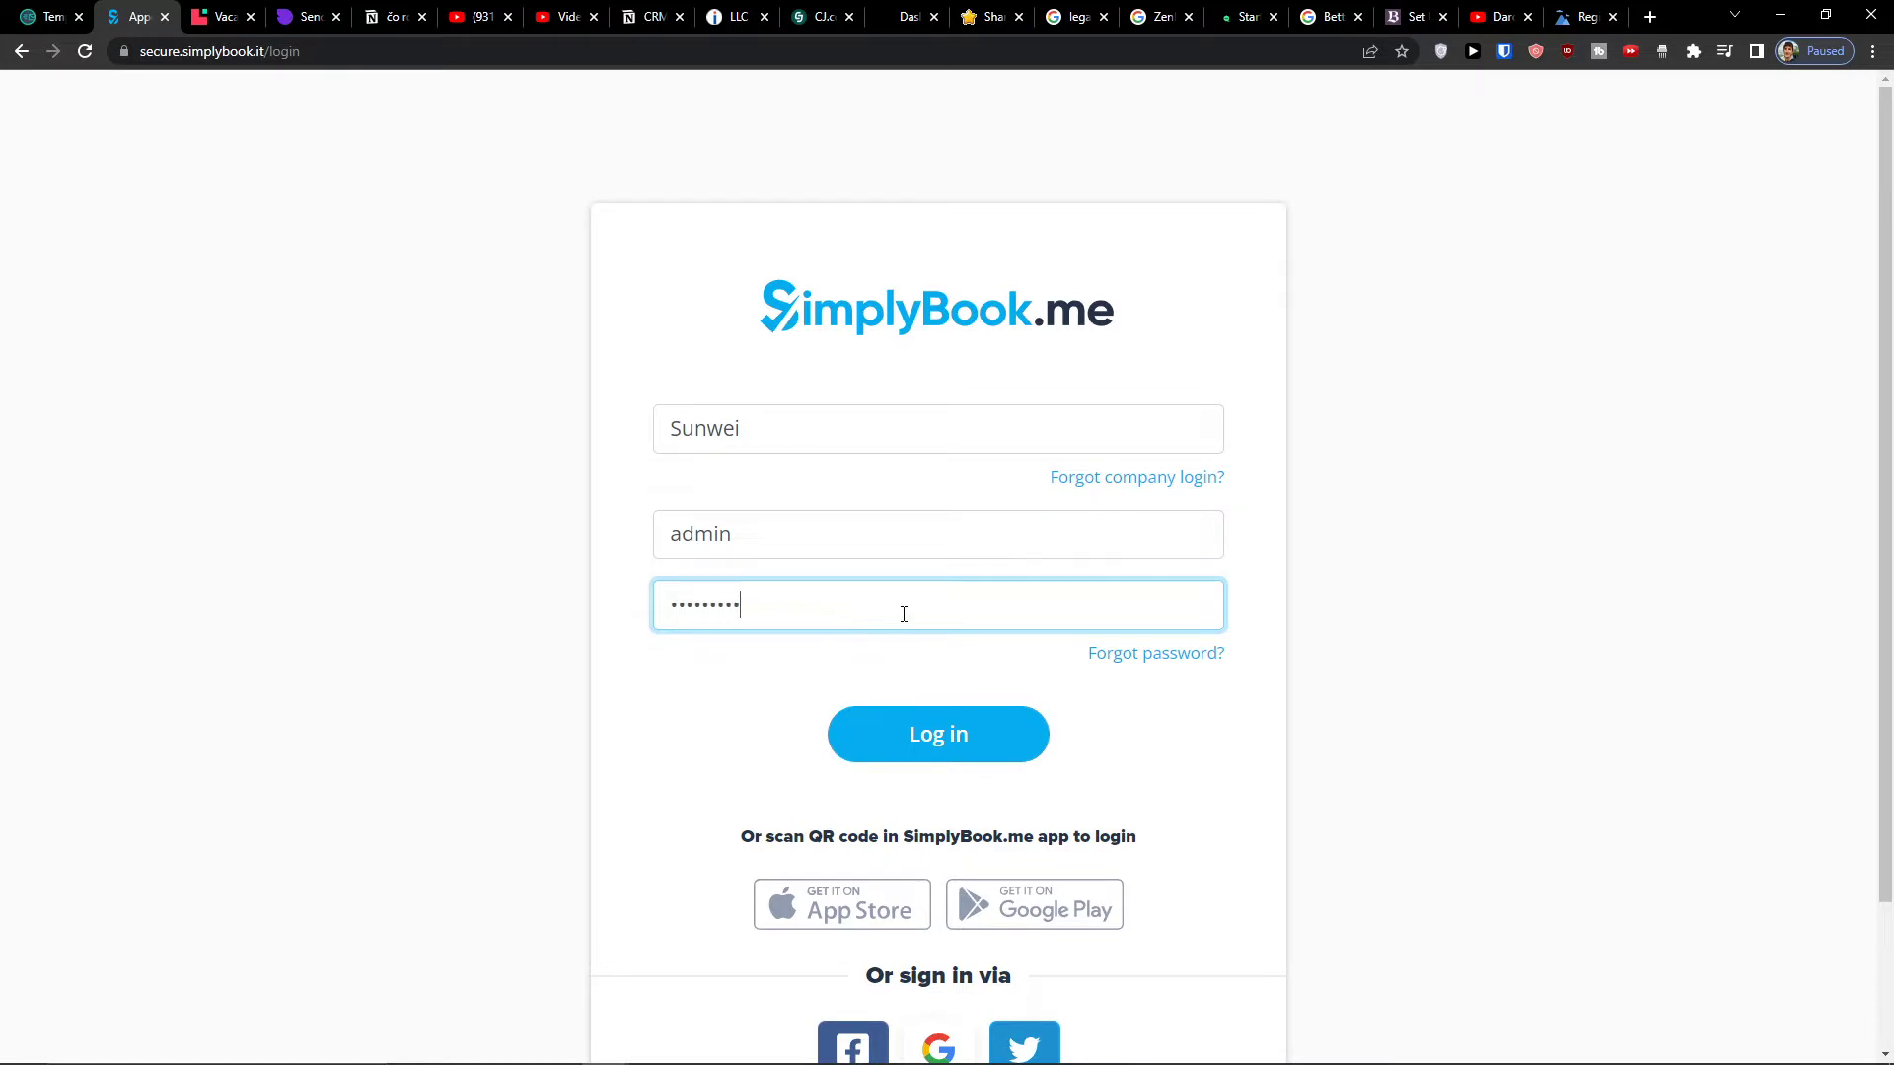
{"action": "left_click", "coordinate": [910, 713]}
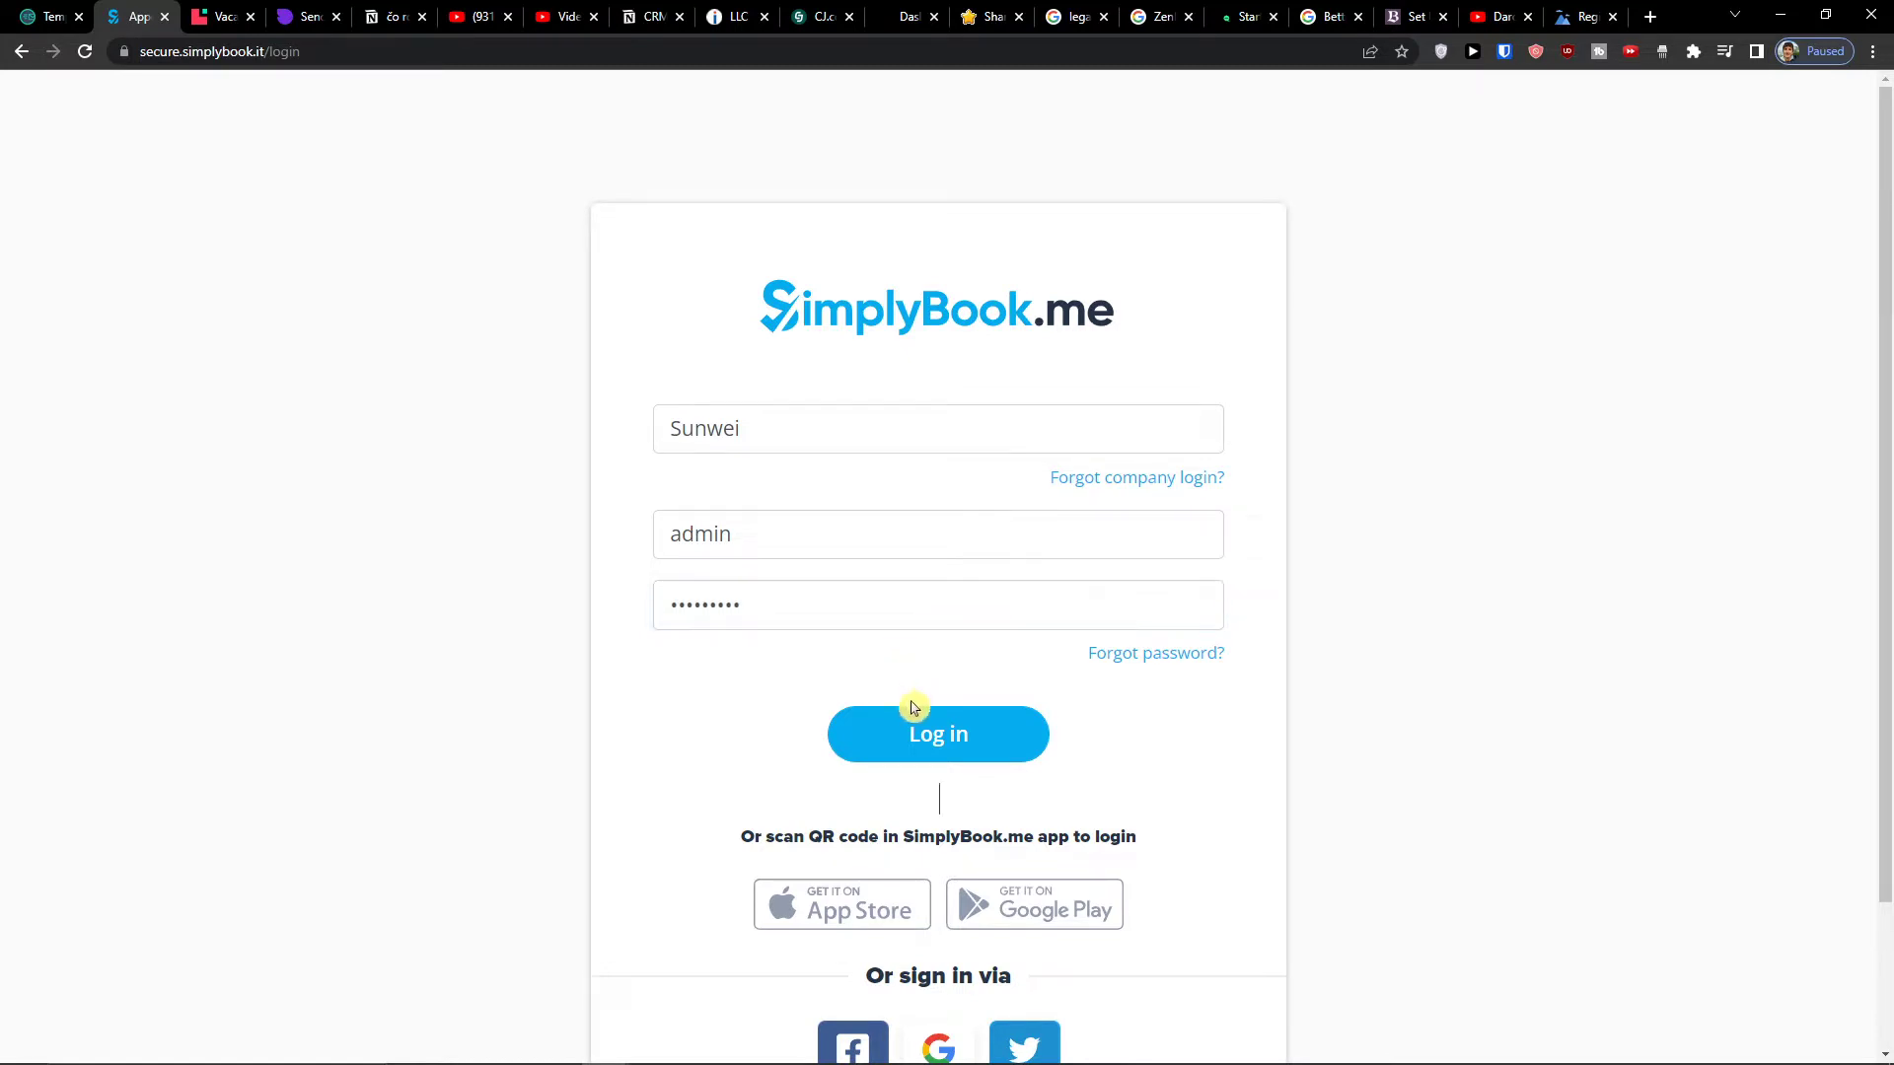
{"action": "left_click", "coordinate": [24, 8]}
{"action": "left_click", "coordinate": [167, 8]}
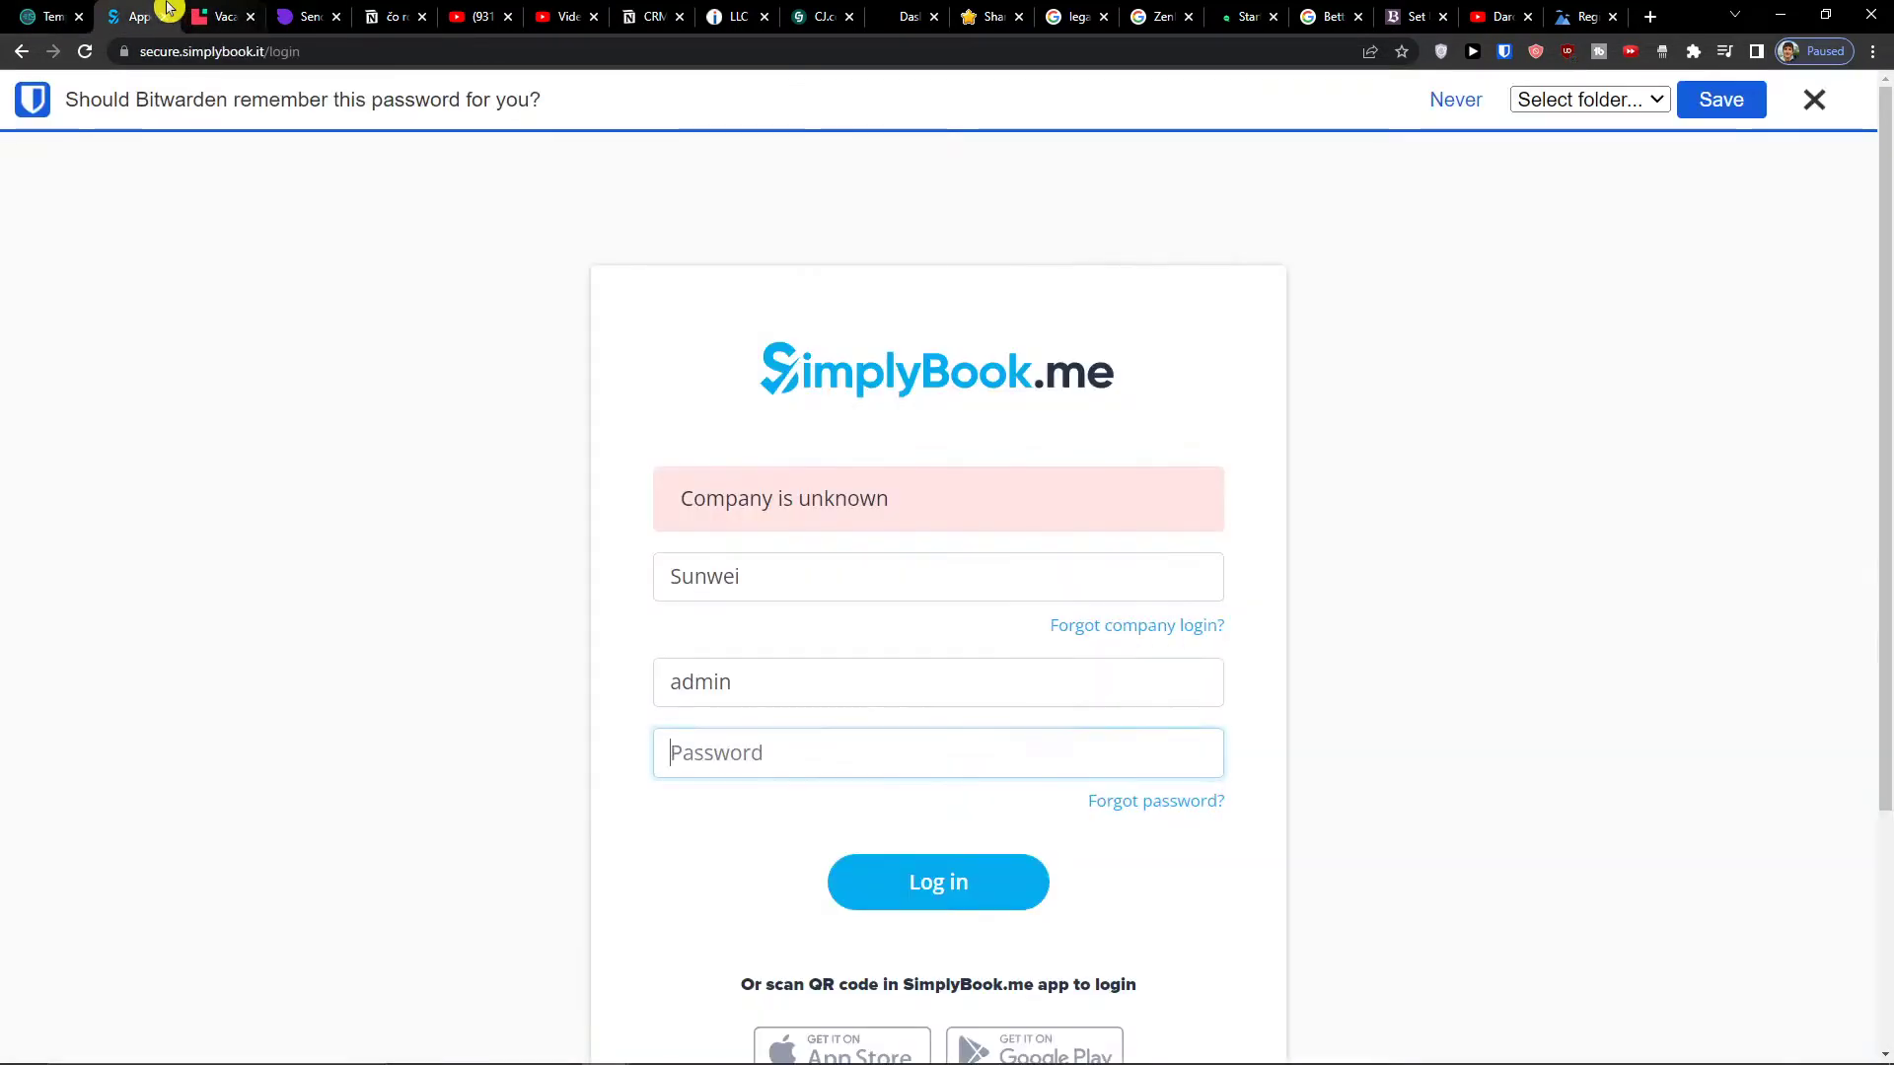
{"action": "left_click", "coordinate": [20, 53]}
{"action": "left_click", "coordinate": [20, 55]}
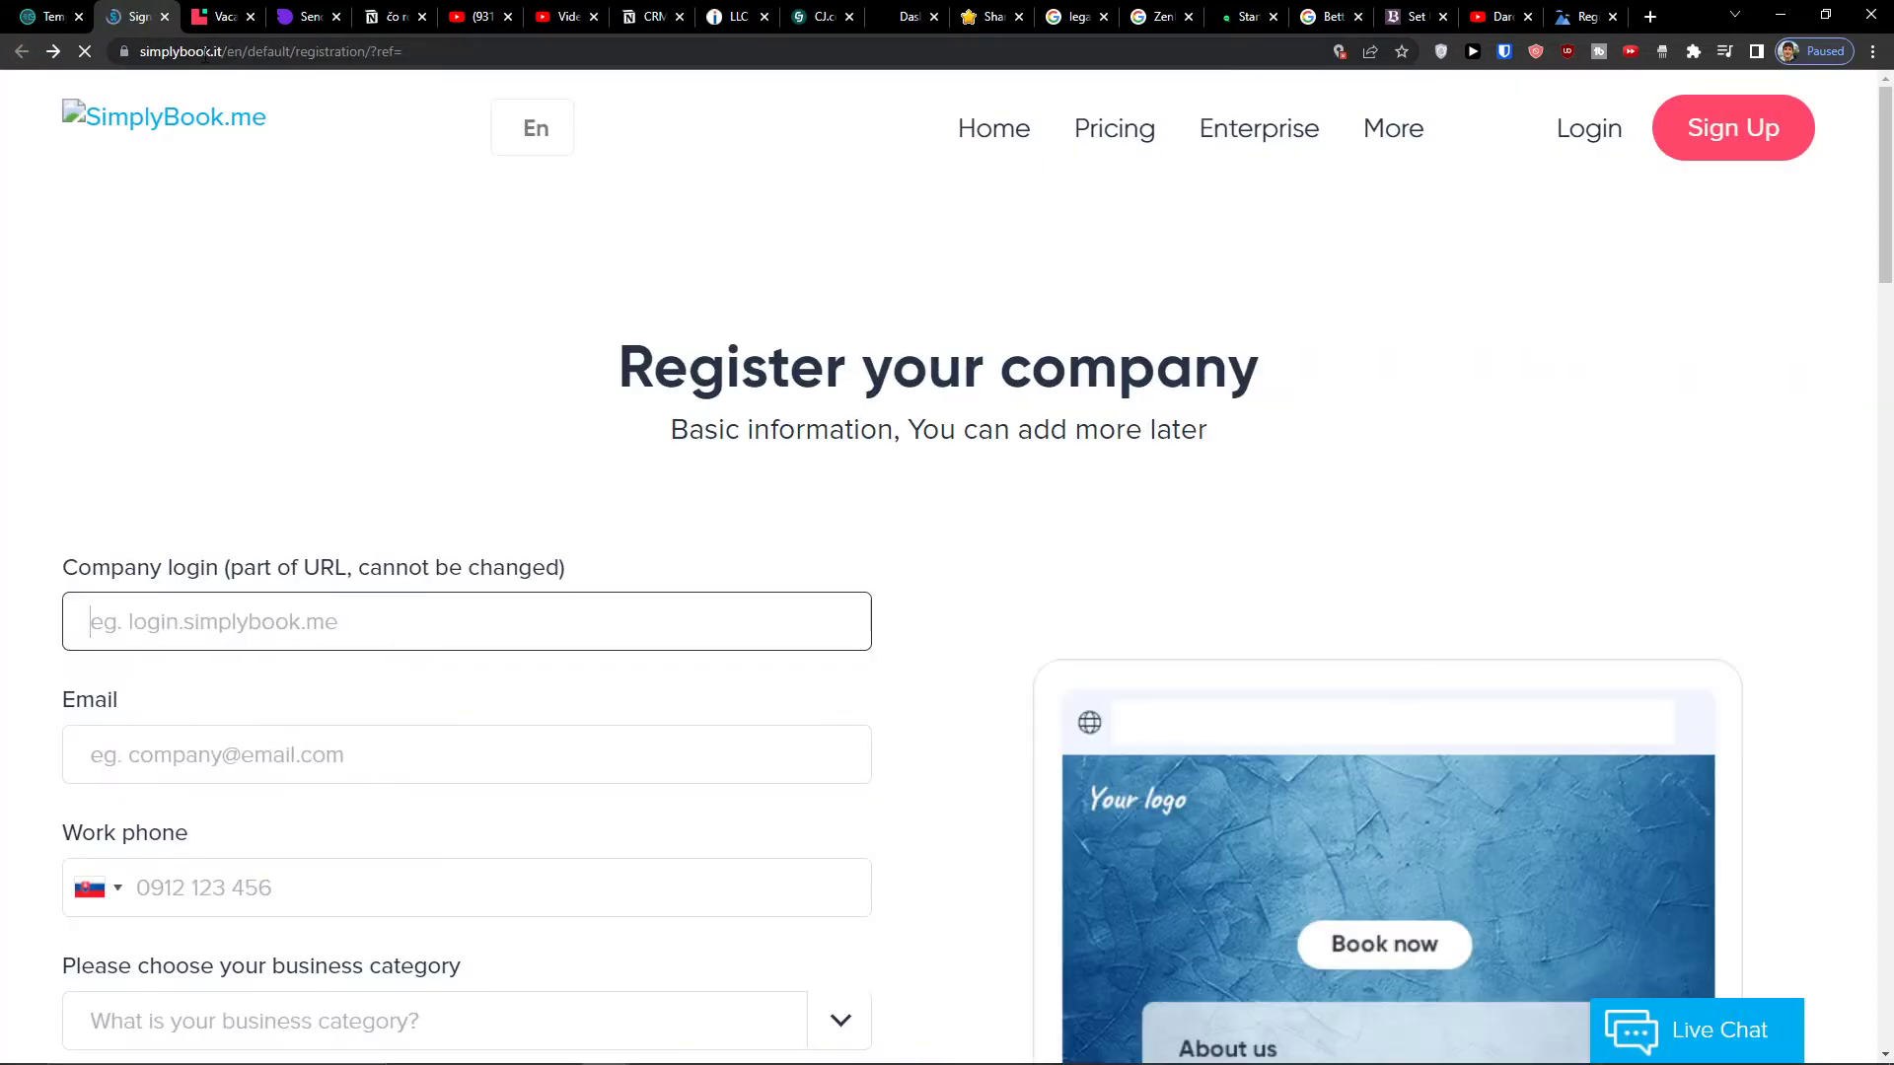
{"action": "type", "text": "1"}
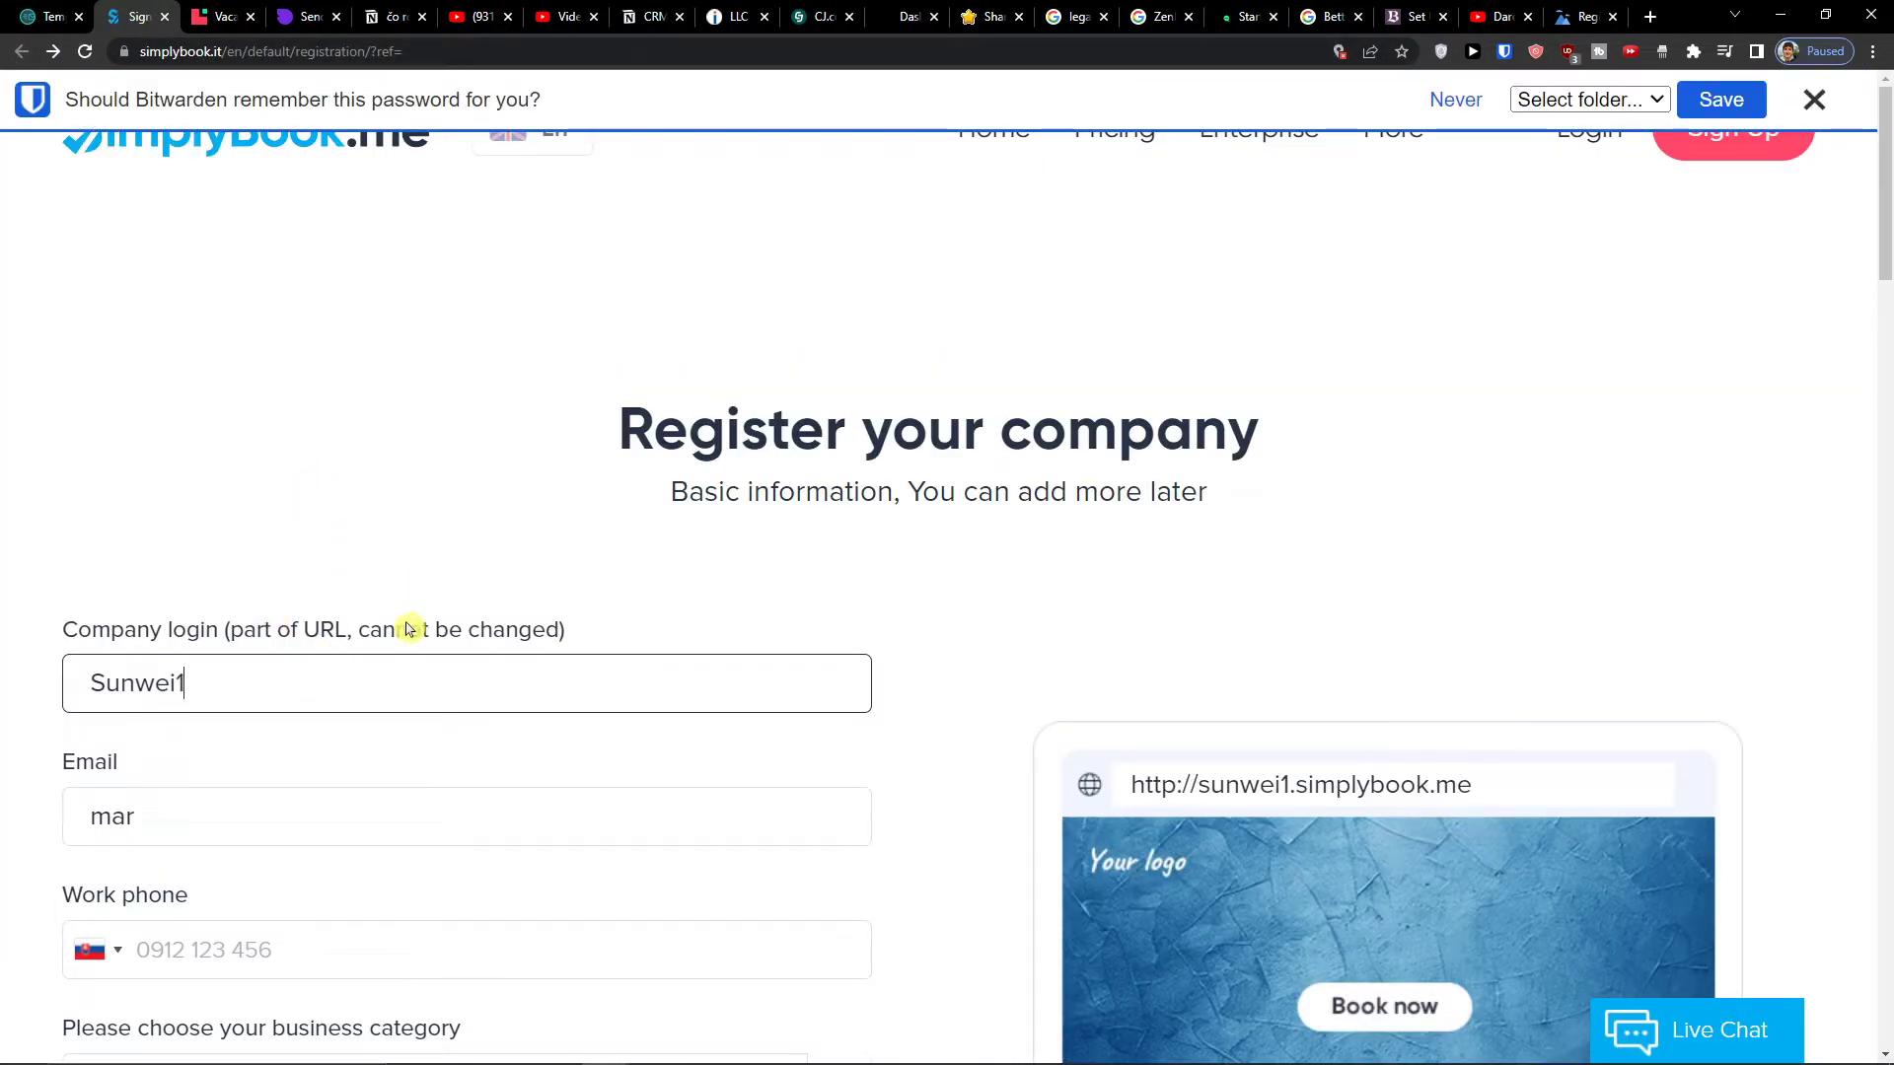
{"action": "scroll", "coordinate": [409, 629], "scroll_direction": "down", "scroll_amount": 2}
{"action": "double_click", "coordinate": [397, 587]}
{"action": "key", "text": "ctrl+v"}
{"action": "left_click", "coordinate": [387, 694]}
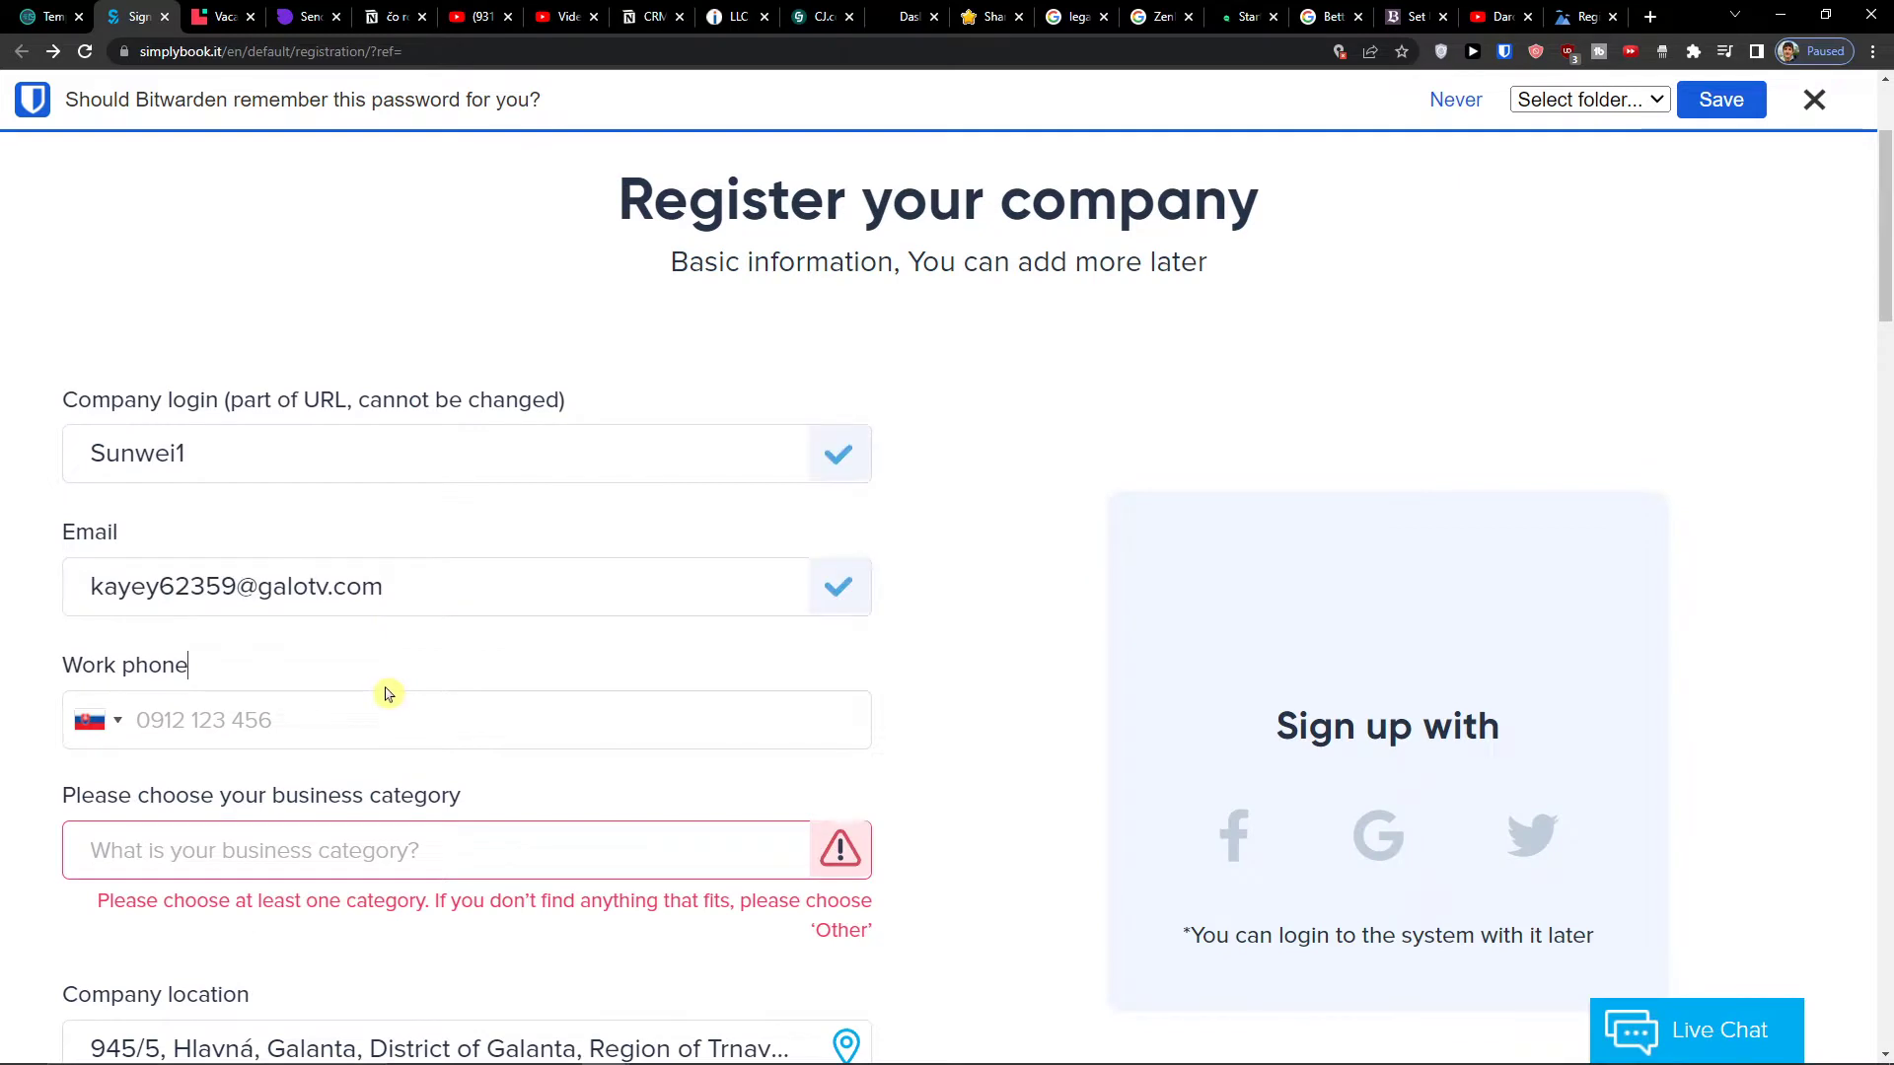
{"action": "scroll", "coordinate": [387, 686], "scroll_direction": "down", "scroll_amount": 2}
- Enter the work phone number and pick Sport as the business category
{"action": "left_click", "coordinate": [341, 513]}
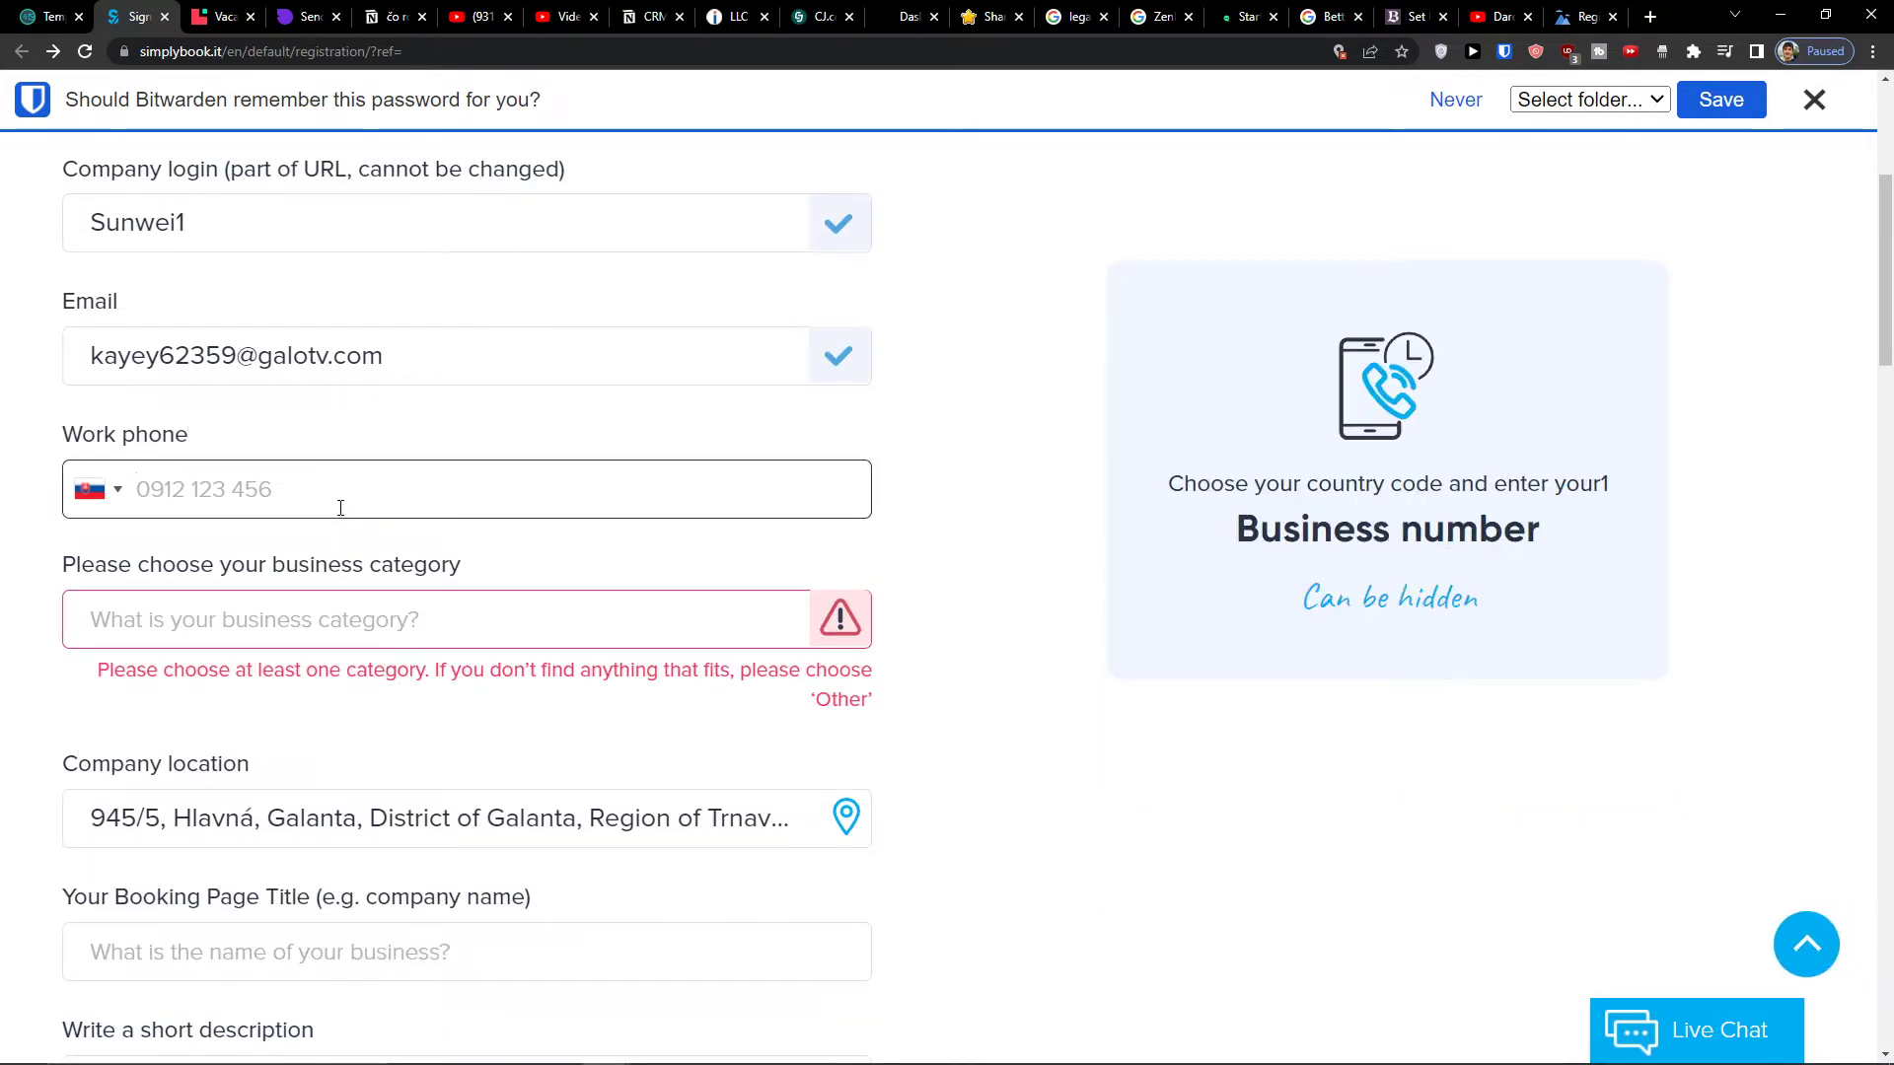
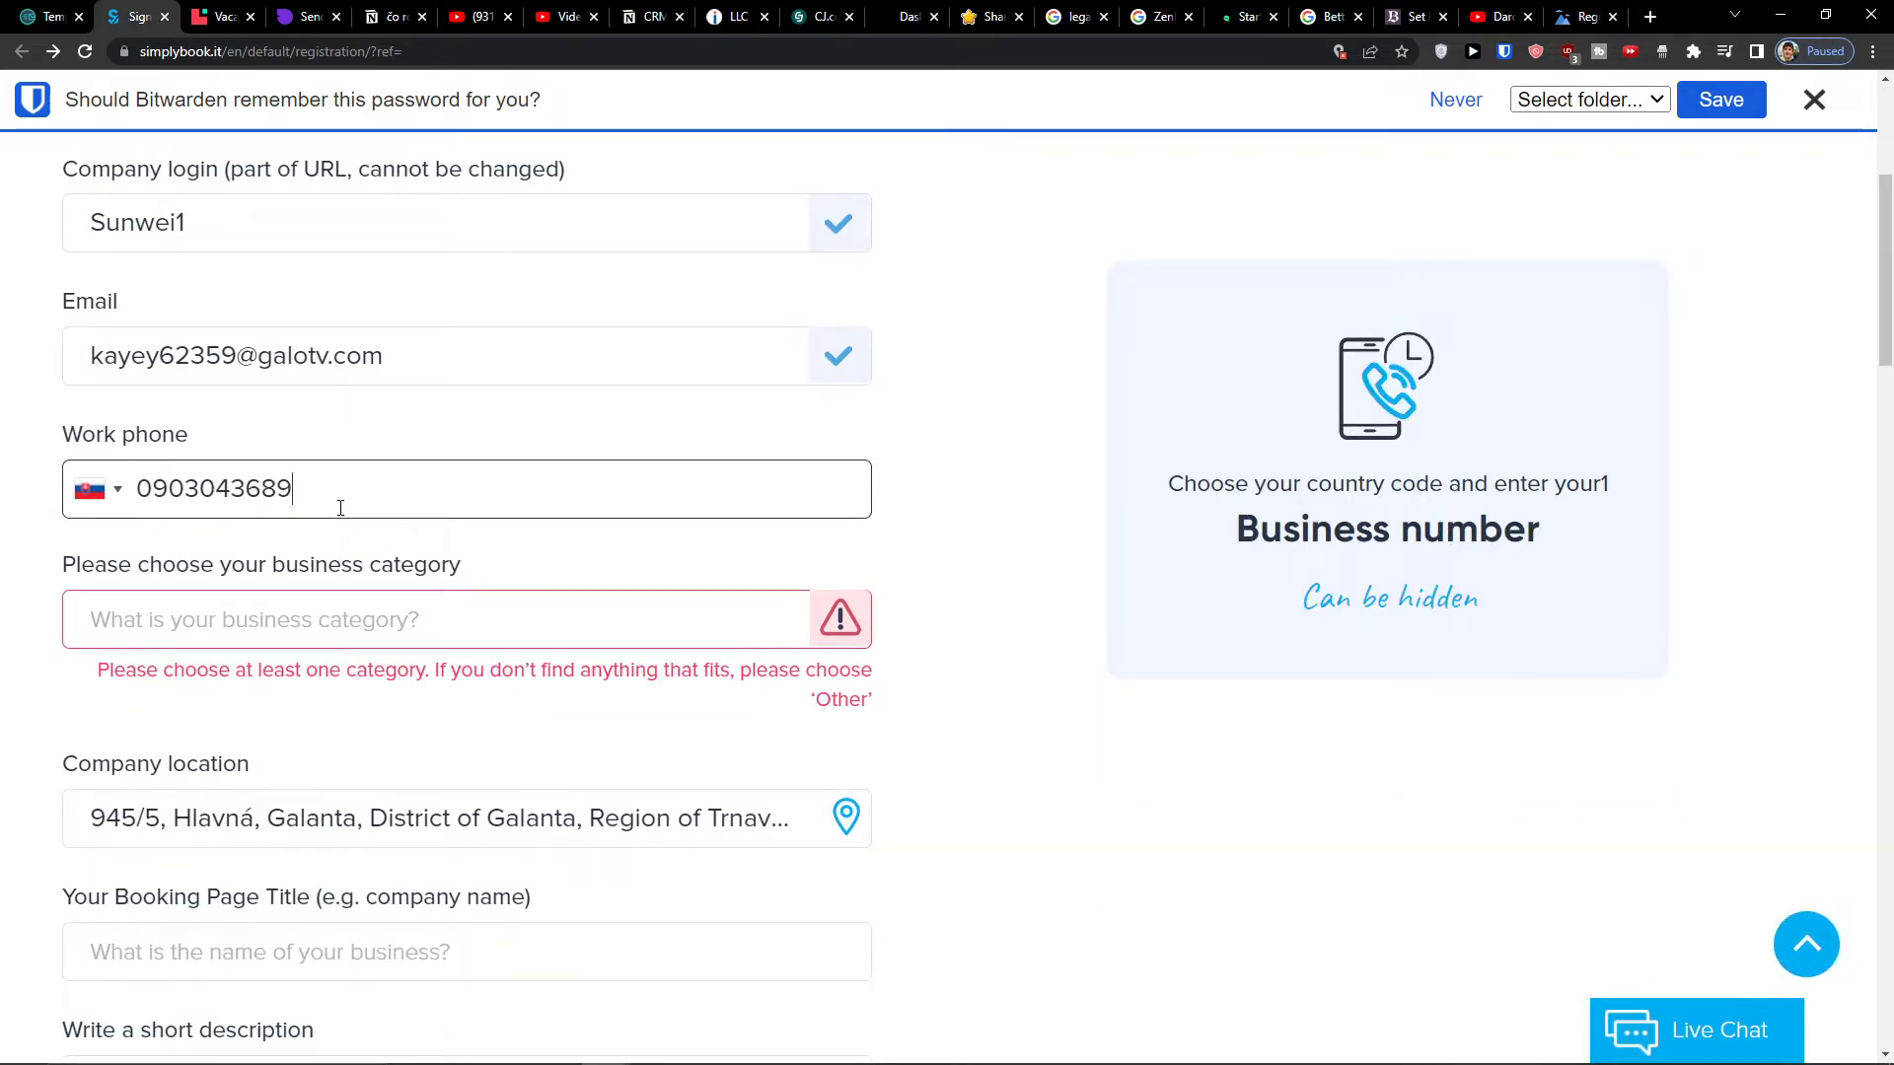
{"action": "left_click", "coordinate": [393, 619]}
{"action": "left_click", "coordinate": [1424, 510]}
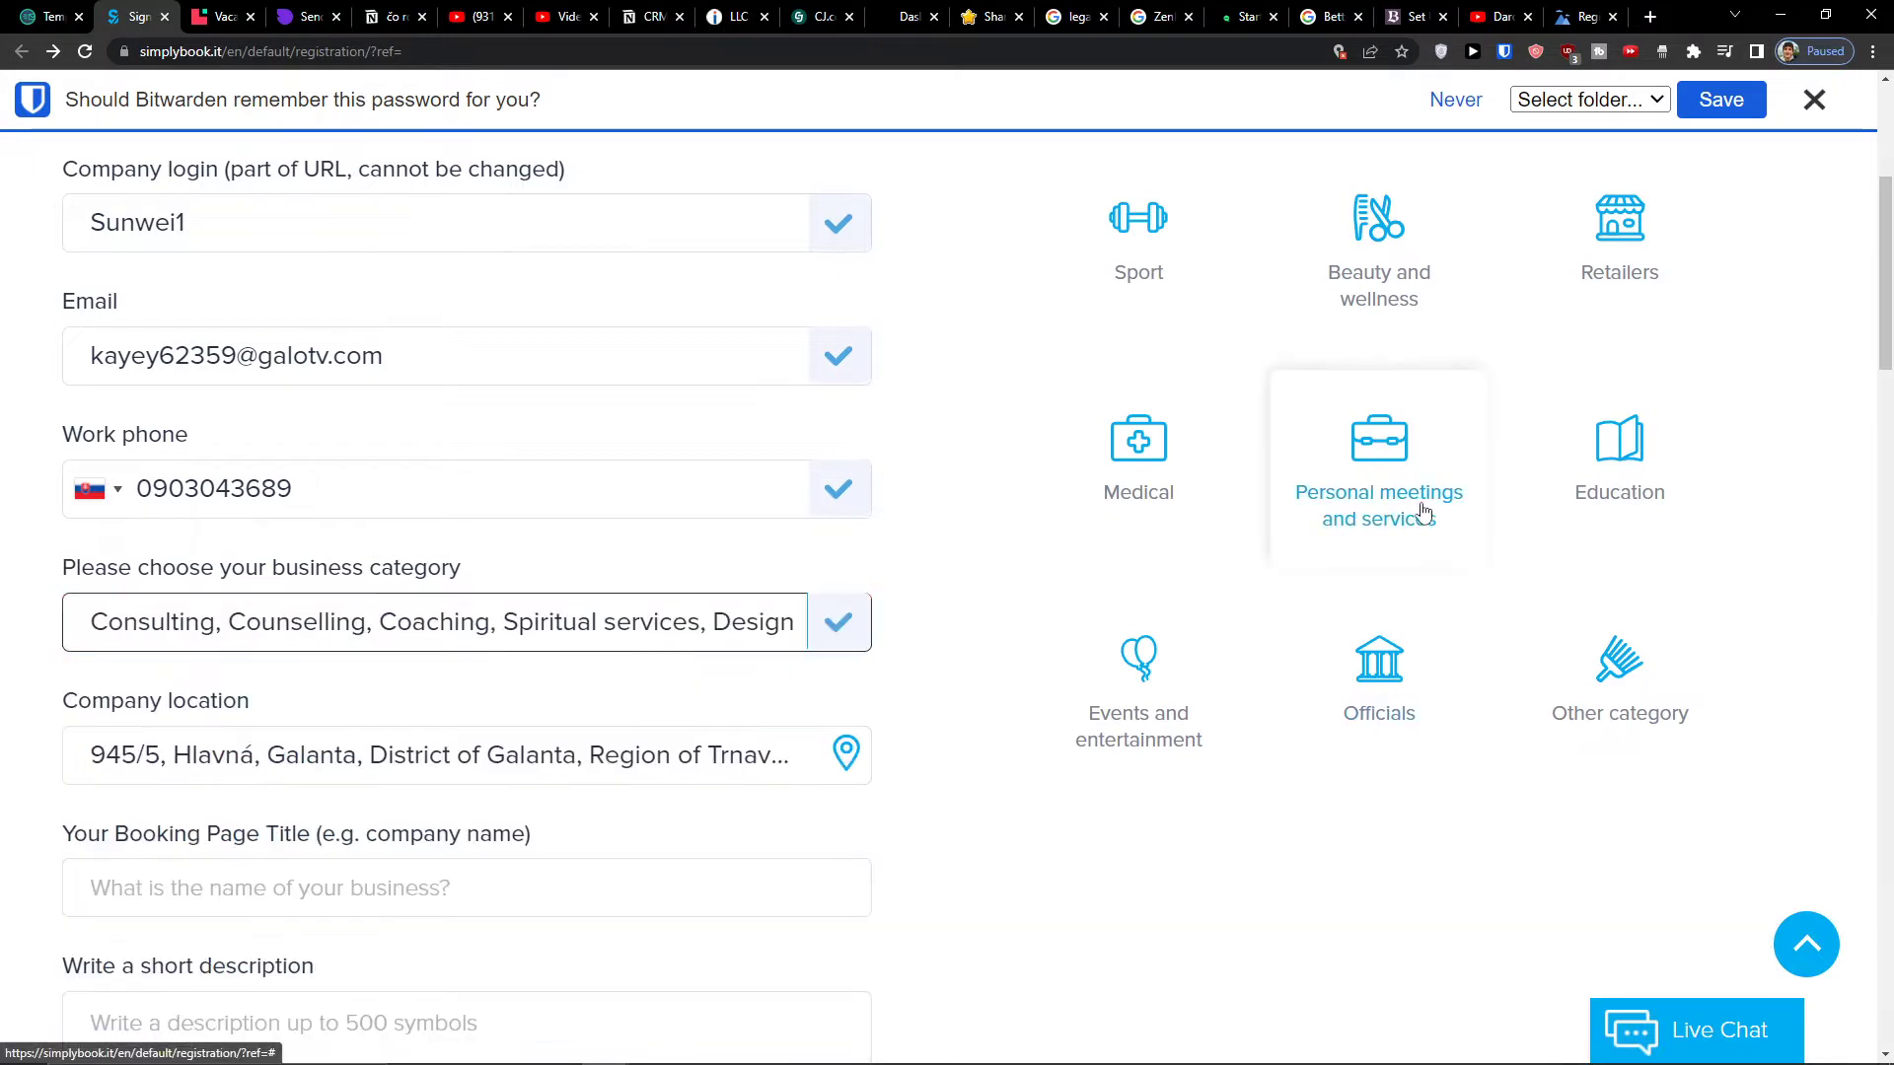
{"action": "left_click", "coordinate": [1171, 246]}
{"action": "scroll", "coordinate": [471, 730], "scroll_direction": "down", "scroll_amount": 2}
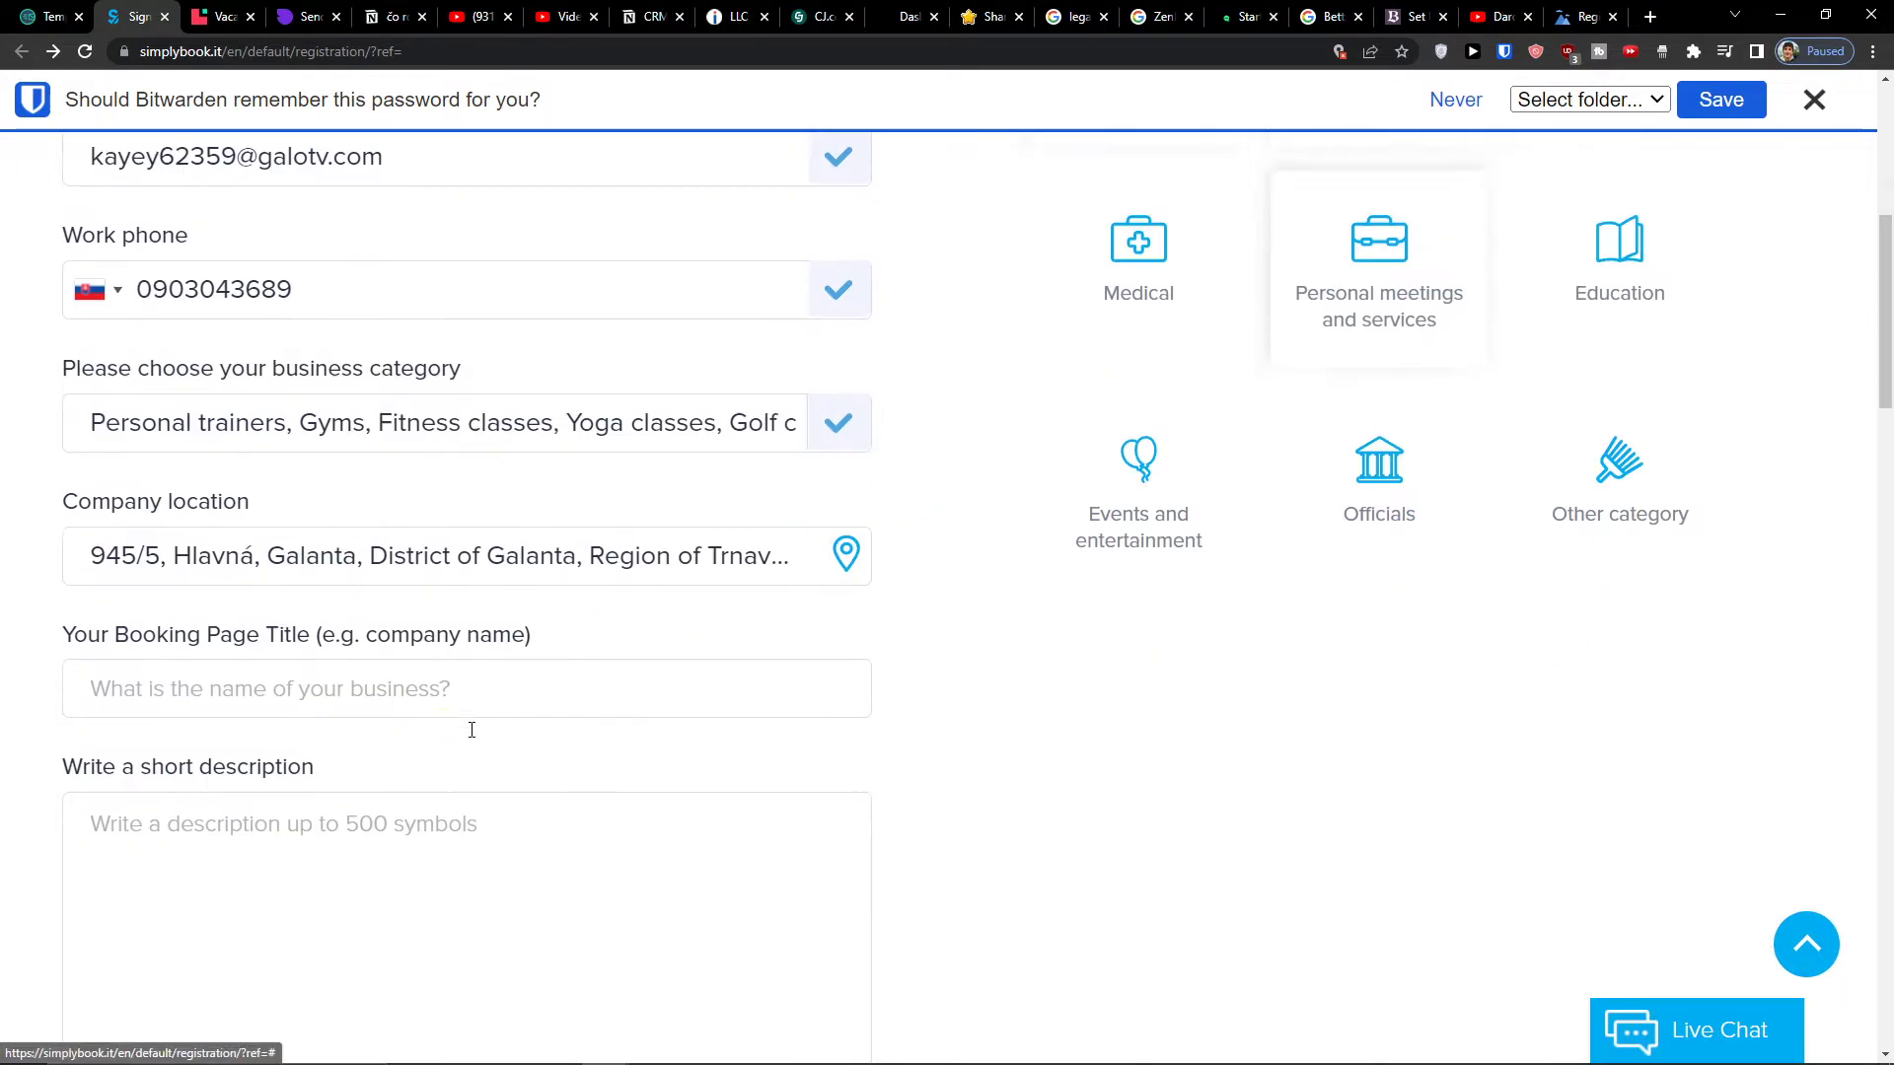
- Set title 'Sunwe1' and description 'I do consultation', fixing the misspelled first attempt
{"action": "left_click", "coordinate": [430, 661]}
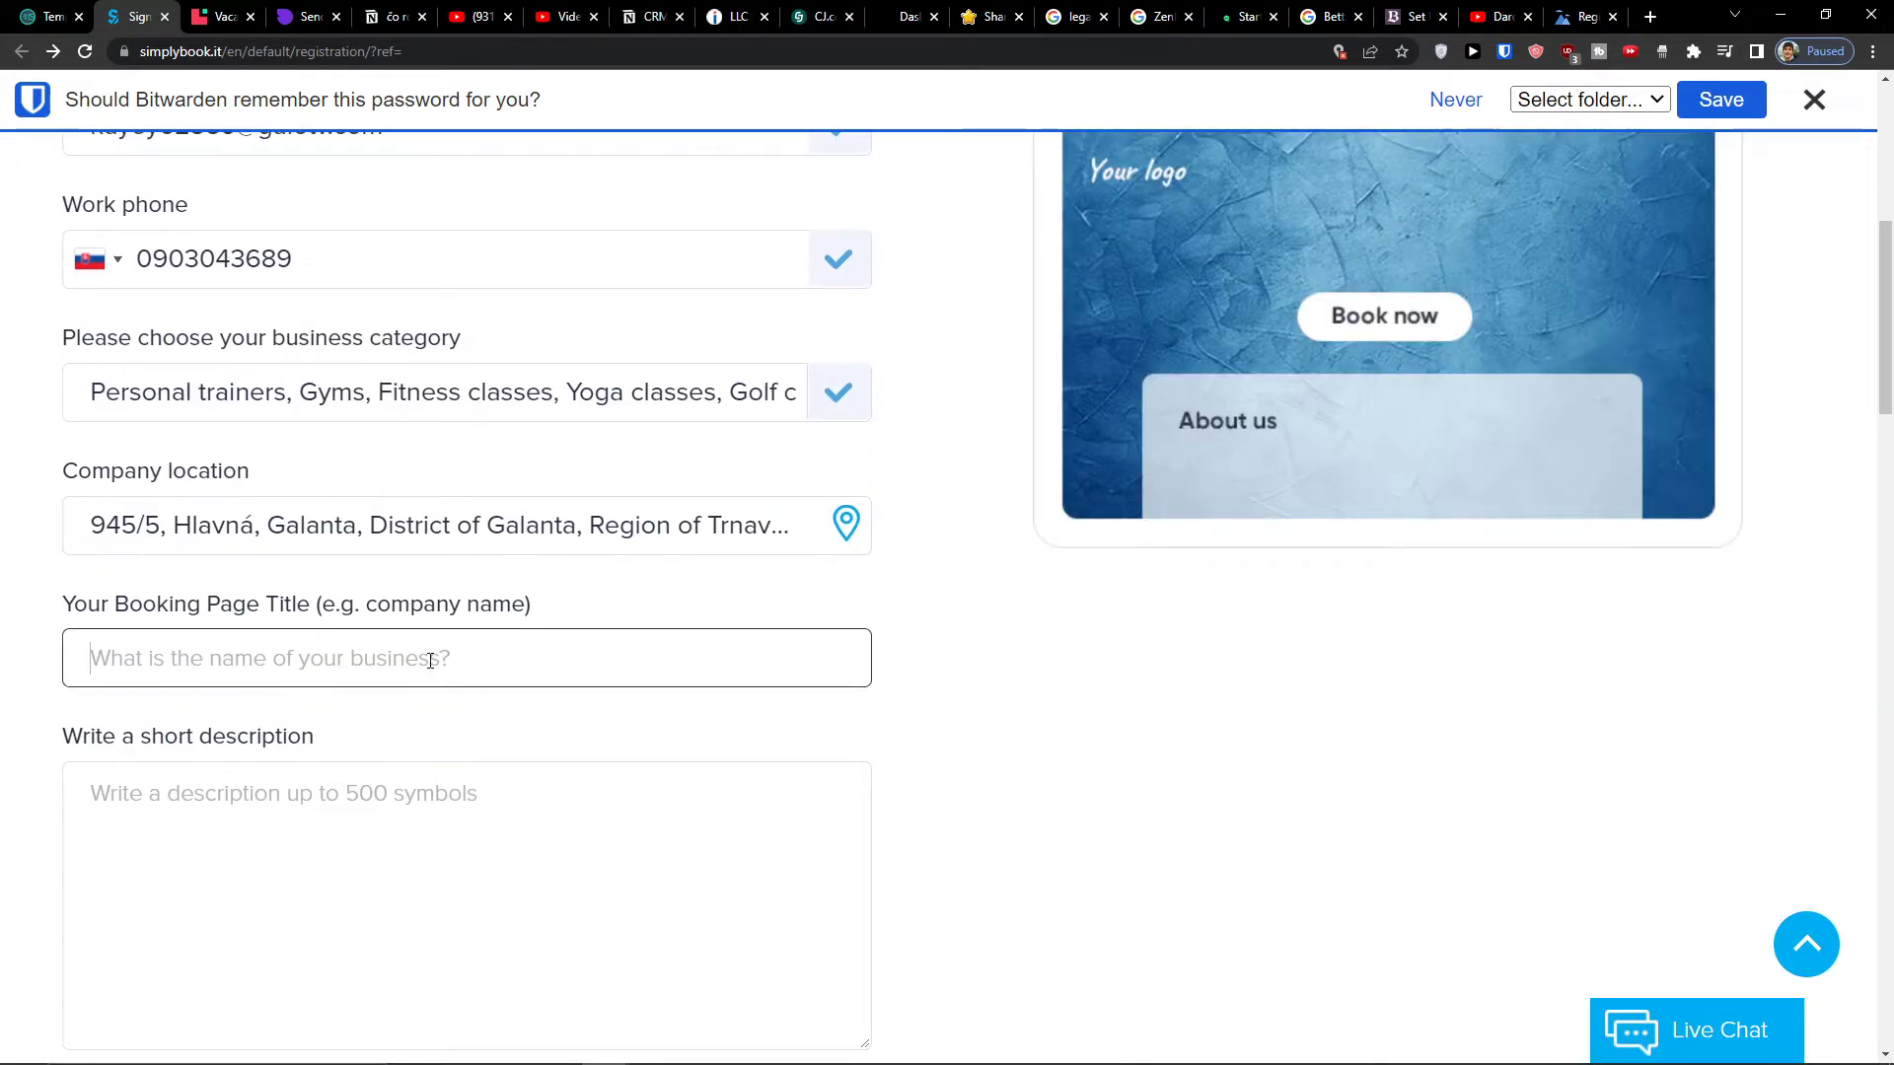
{"action": "scroll", "coordinate": [955, 727], "scroll_direction": "up", "scroll_amount": 2}
{"action": "scroll", "coordinate": [955, 727], "scroll_direction": "down", "scroll_amount": 2}
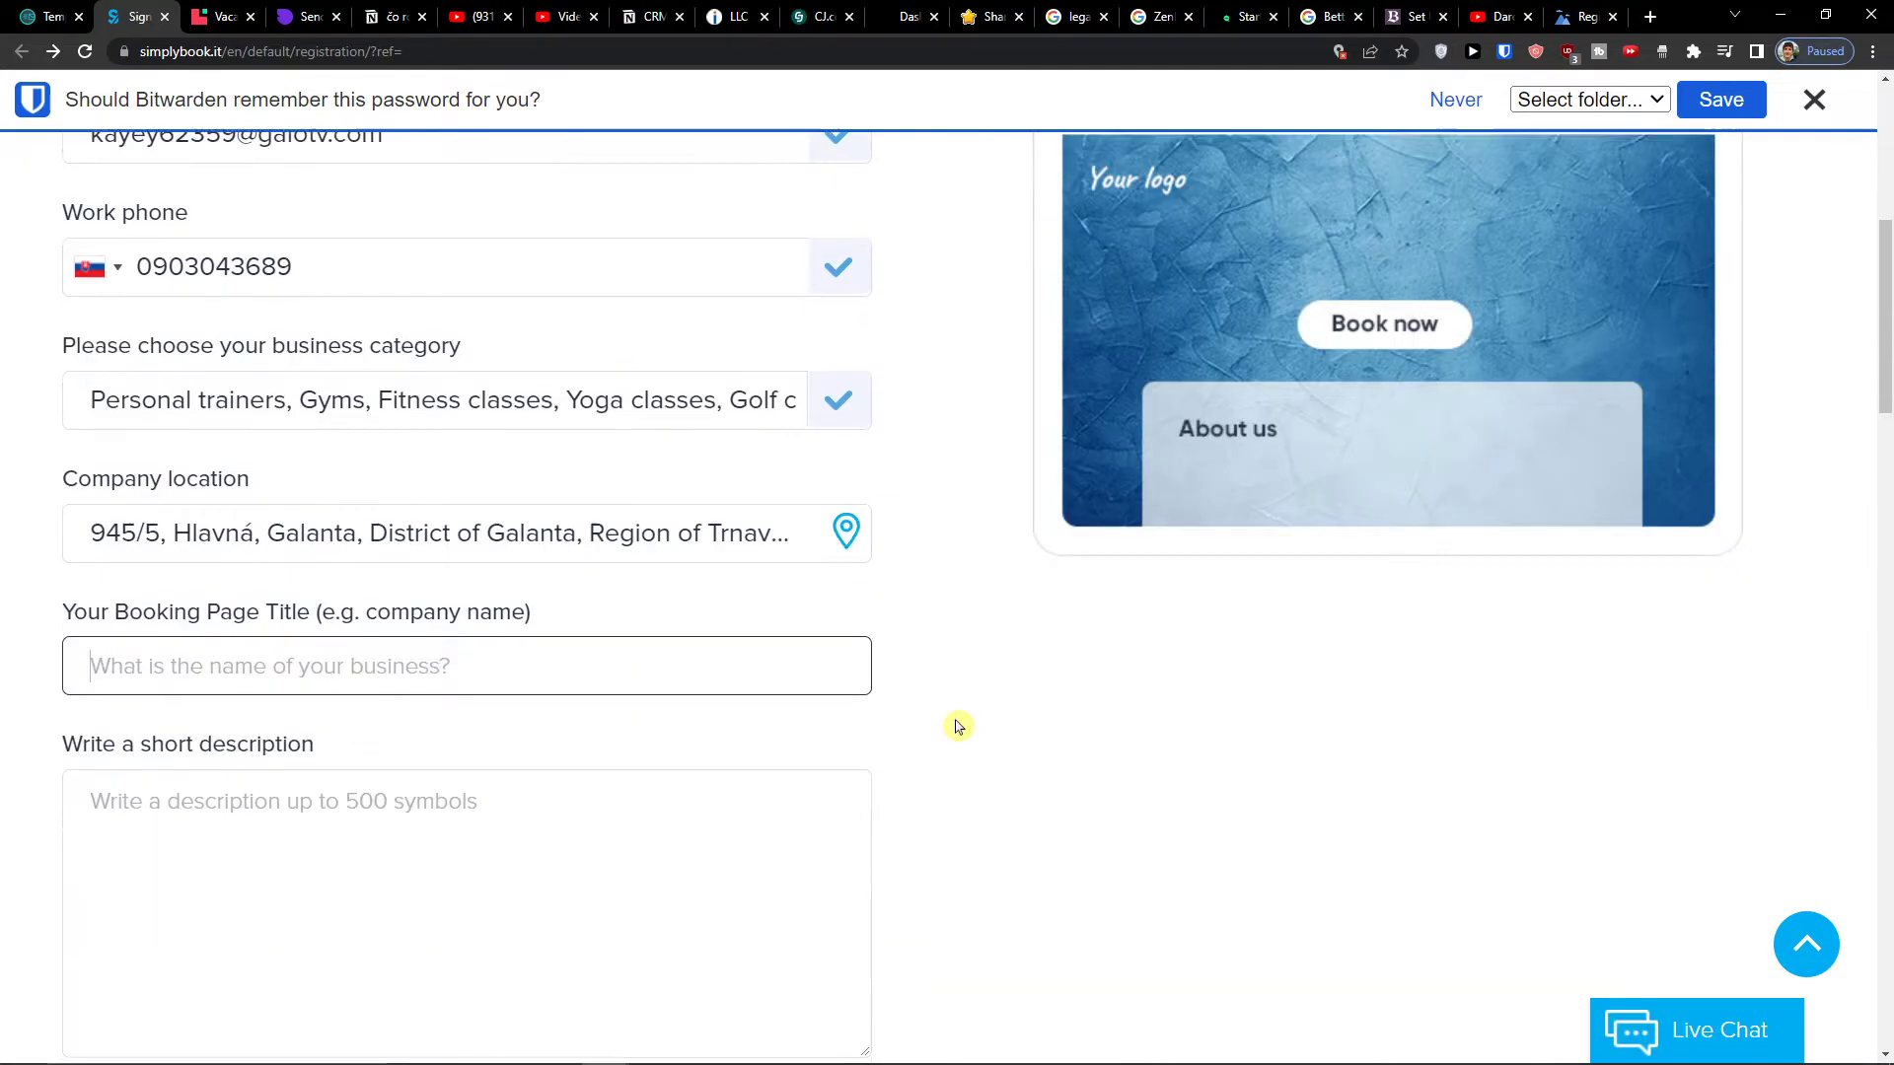
{"action": "type", "text": "Sunwe1"}
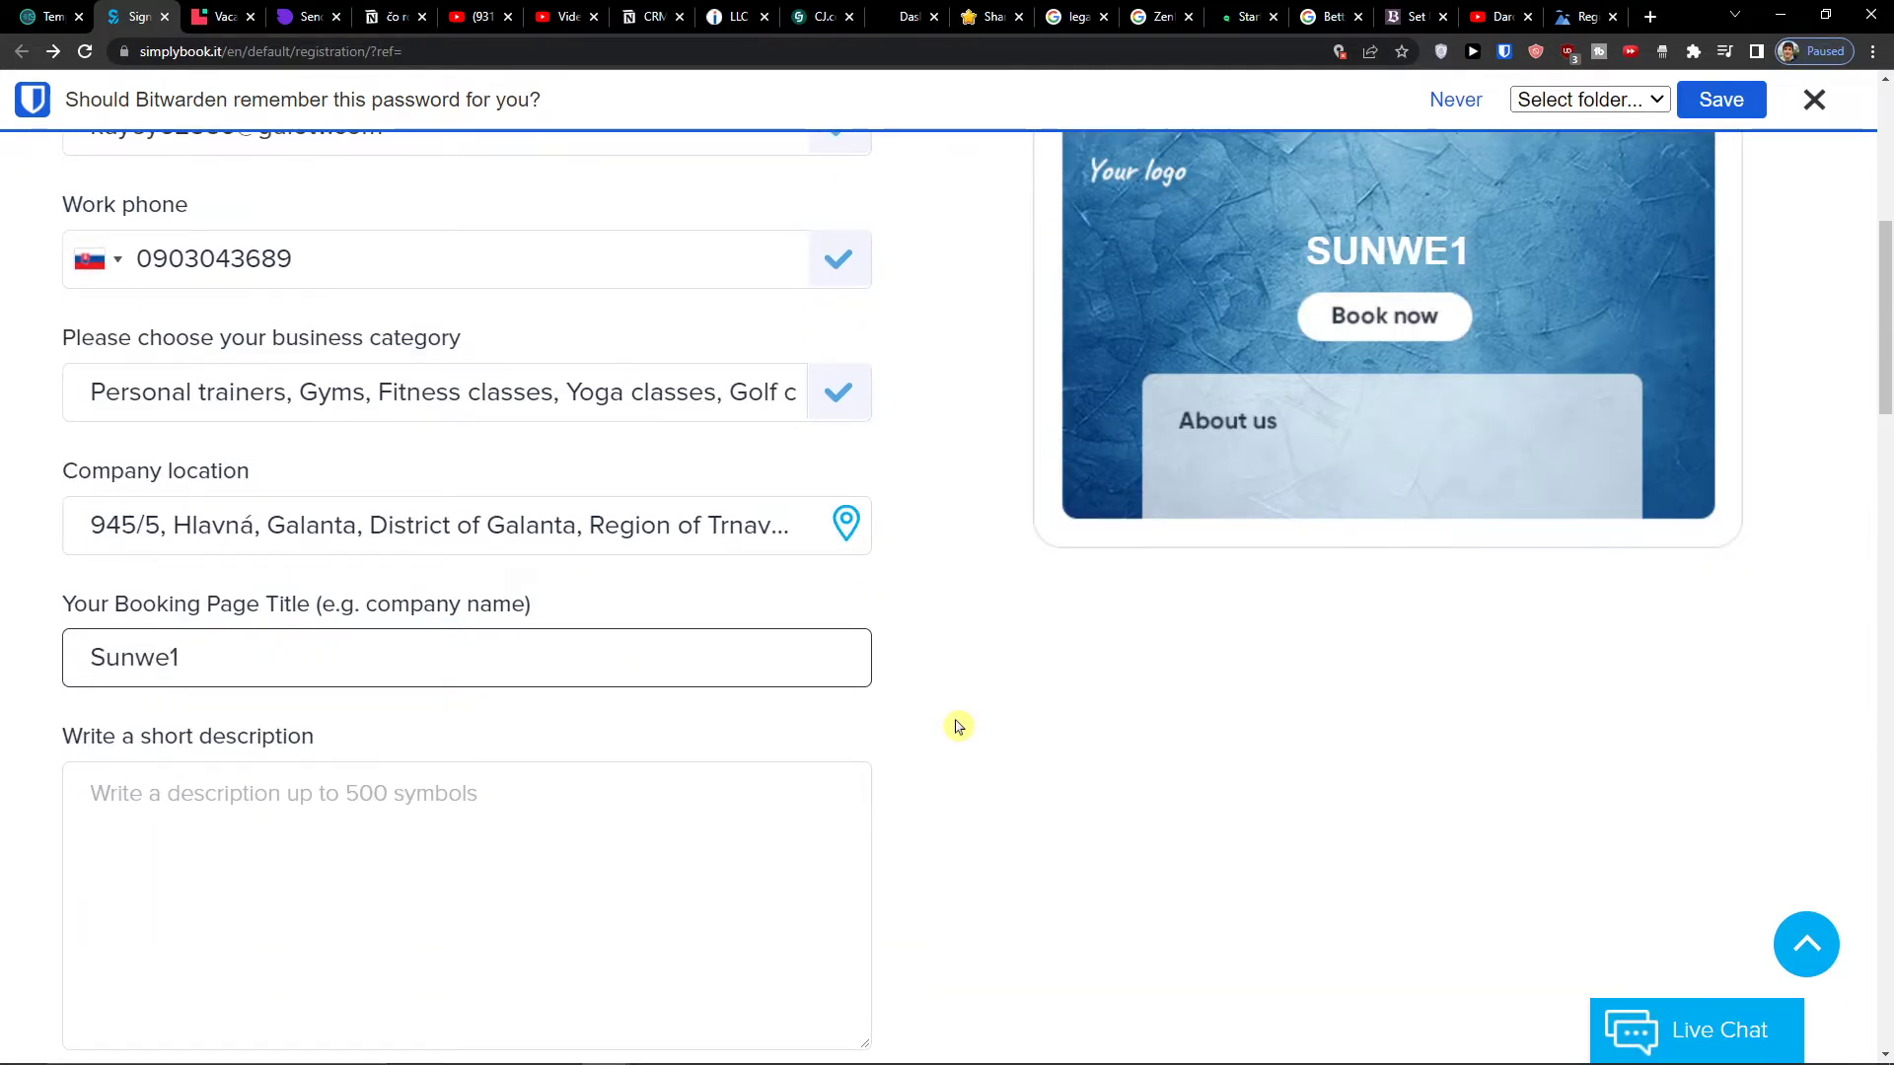
{"action": "scroll", "coordinate": [954, 727], "scroll_direction": "down", "scroll_amount": 2}
{"action": "left_click", "coordinate": [689, 685]}
{"action": "type", "text": "I do cu"}
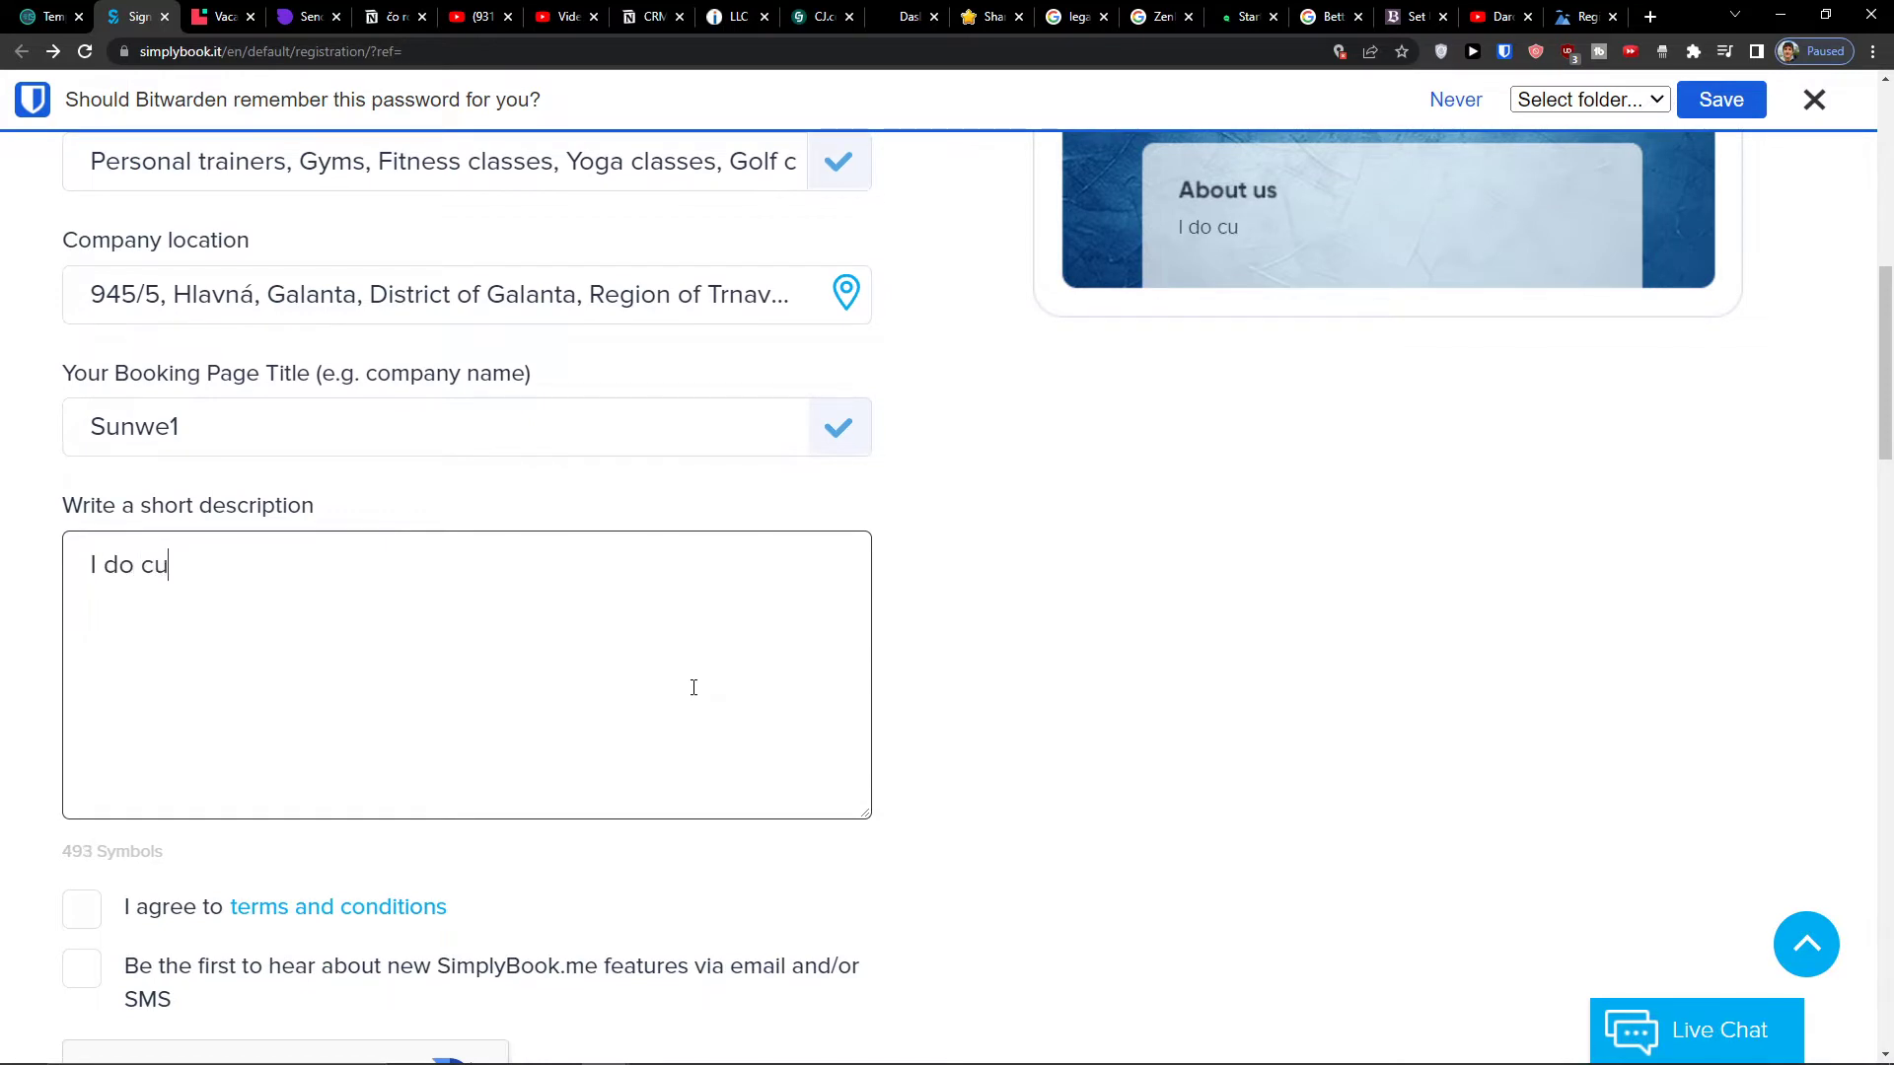
{"action": "key", "text": "BackSpace"}
{"action": "type", "text": "onsltaution"}
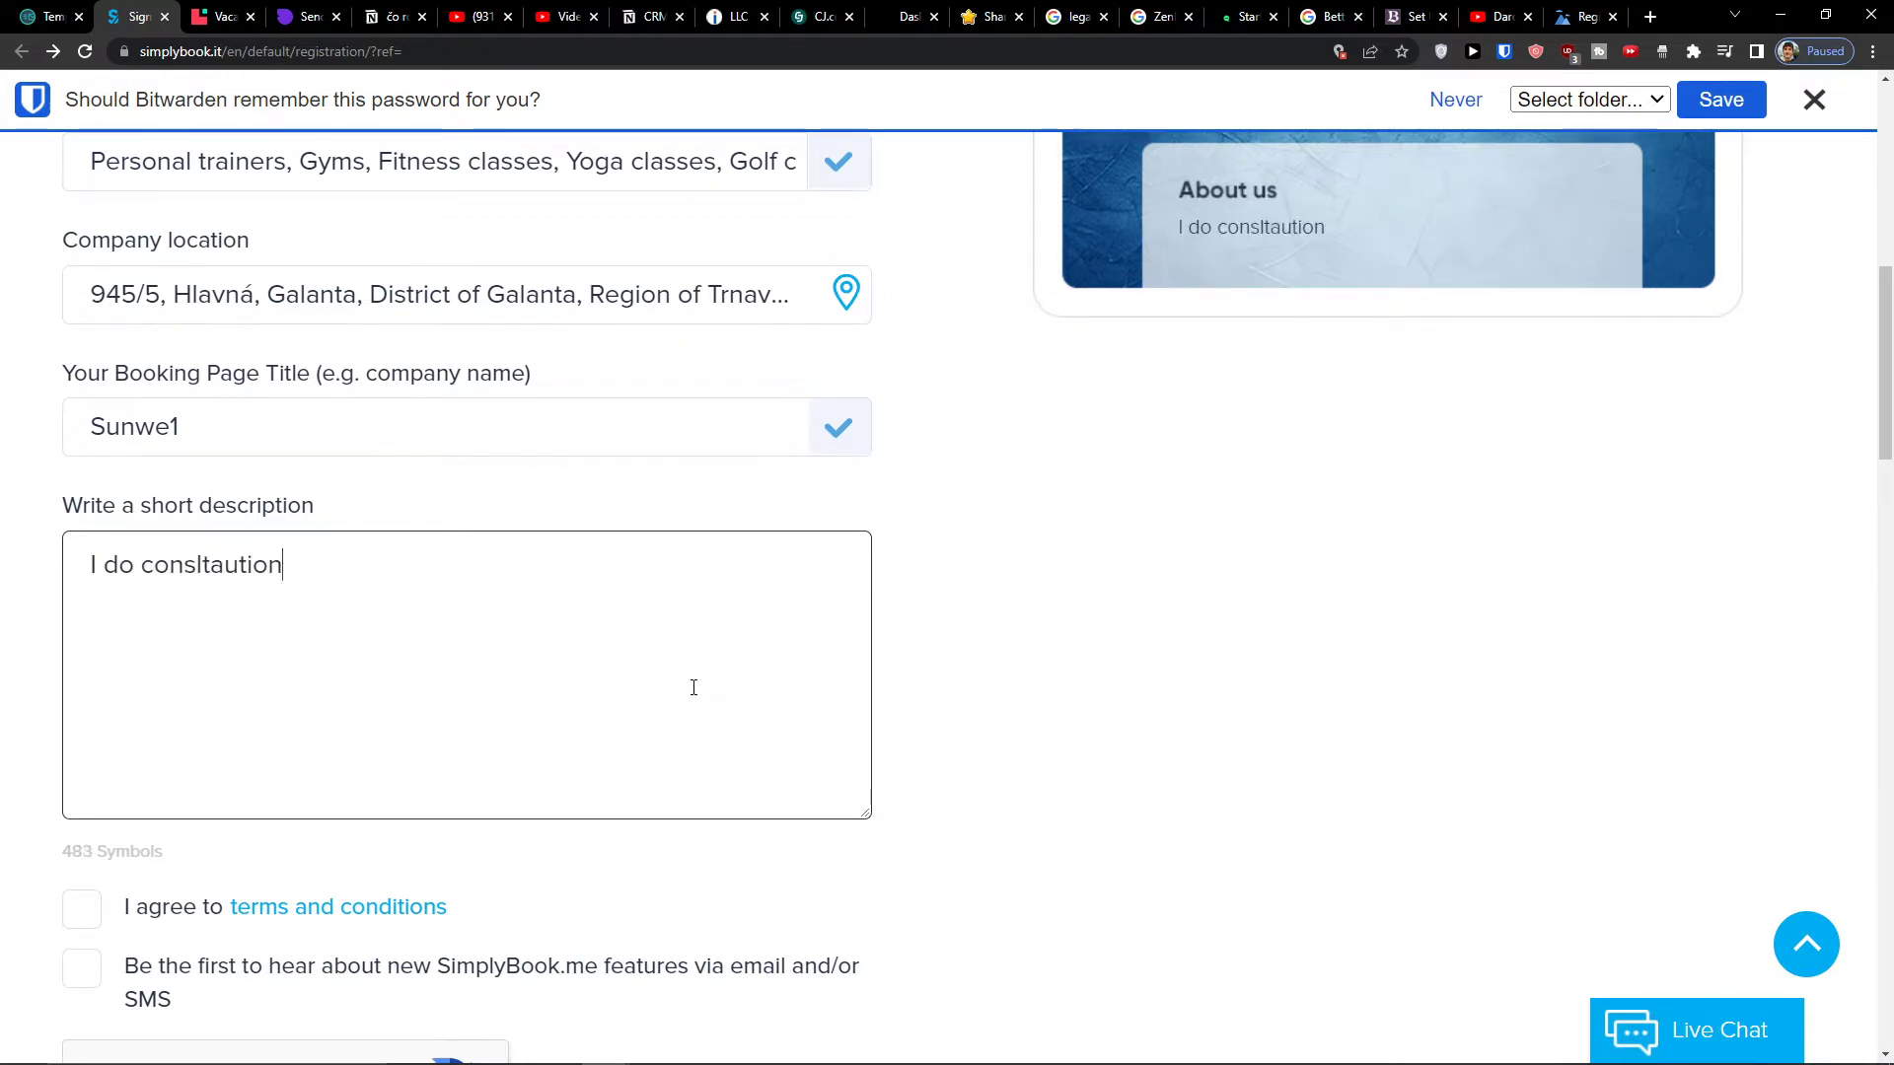
{"action": "type", "text": "s"}
{"action": "key", "text": "ctrl+shift+Left"}
{"action": "key", "text": "ctrl+a"}
{"action": "key", "text": "BackSpace"}
{"action": "type", "text": "I do c"}
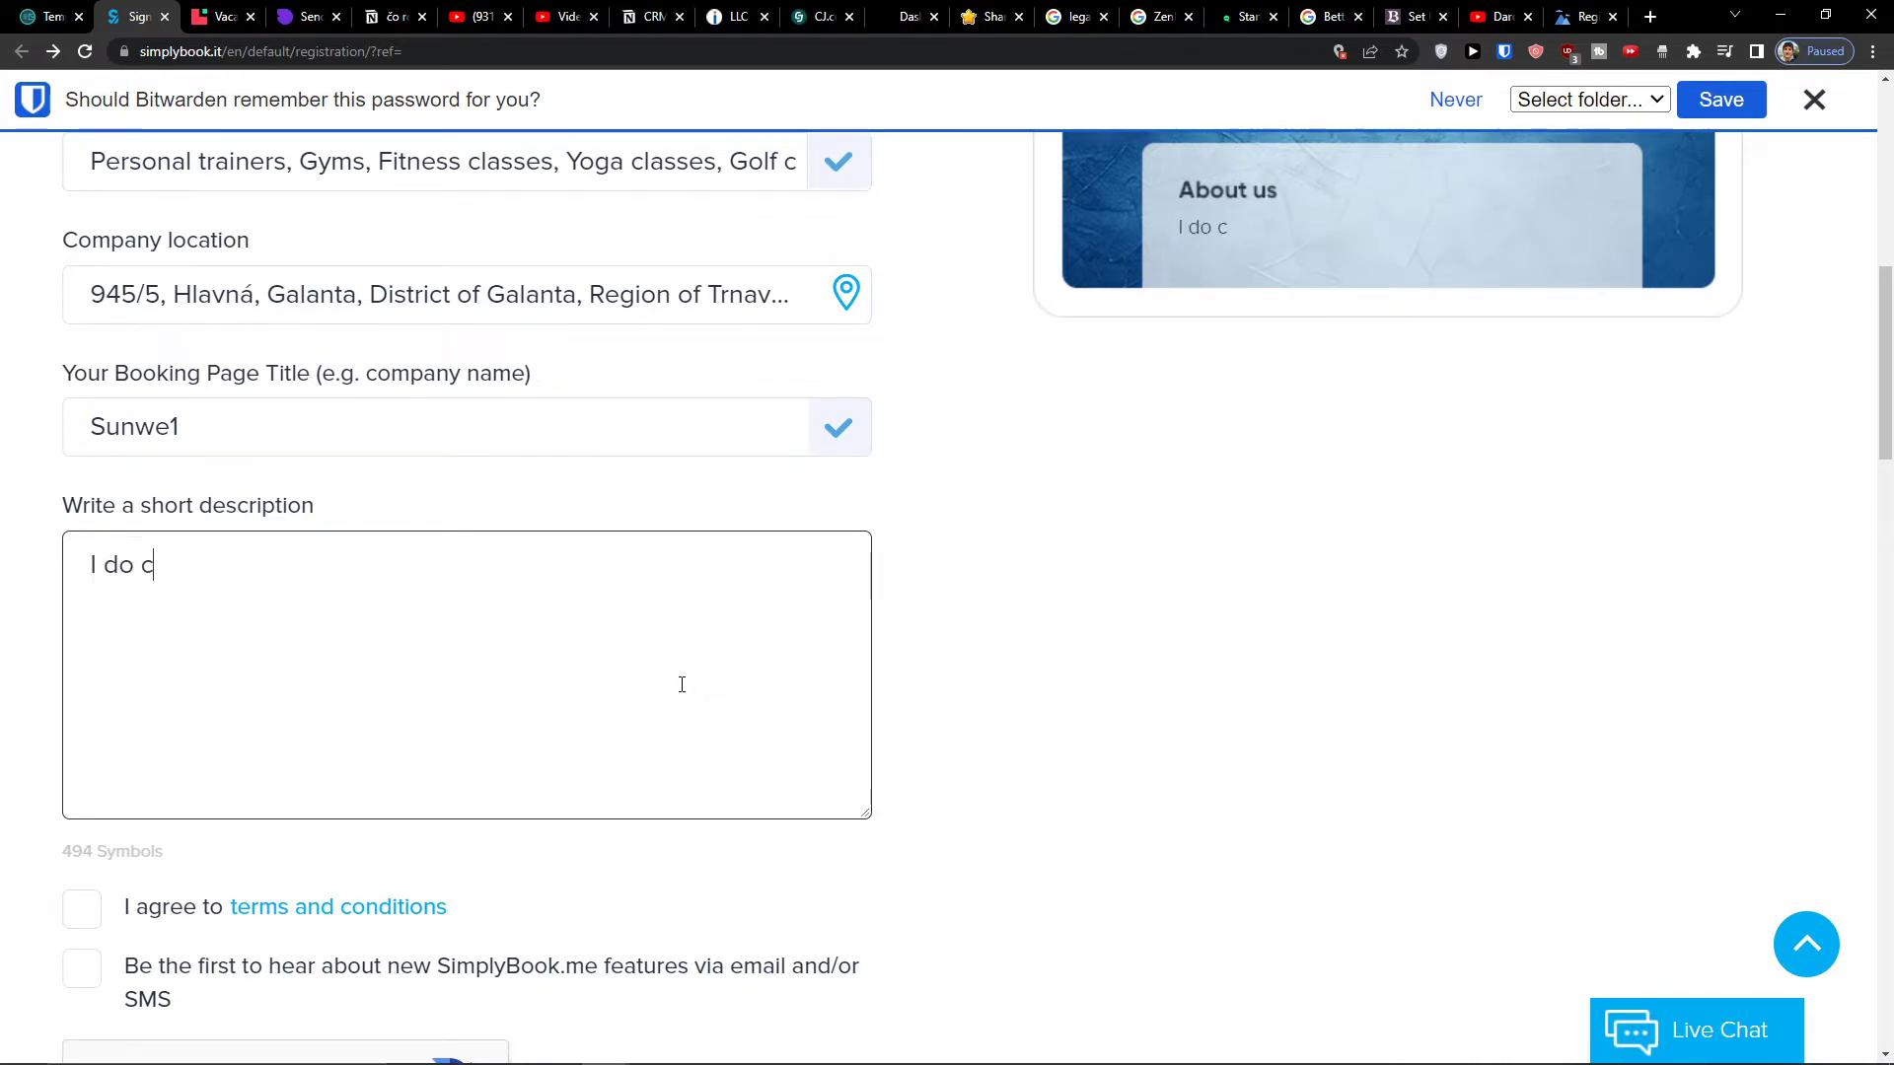
{"action": "type", "text": "onsultations"}
- Accept the terms, pass the reCAPTCHA, sign up, and dismiss the password-saving prompt
{"action": "scroll", "coordinate": [682, 684], "scroll_direction": "down", "scroll_amount": 5}
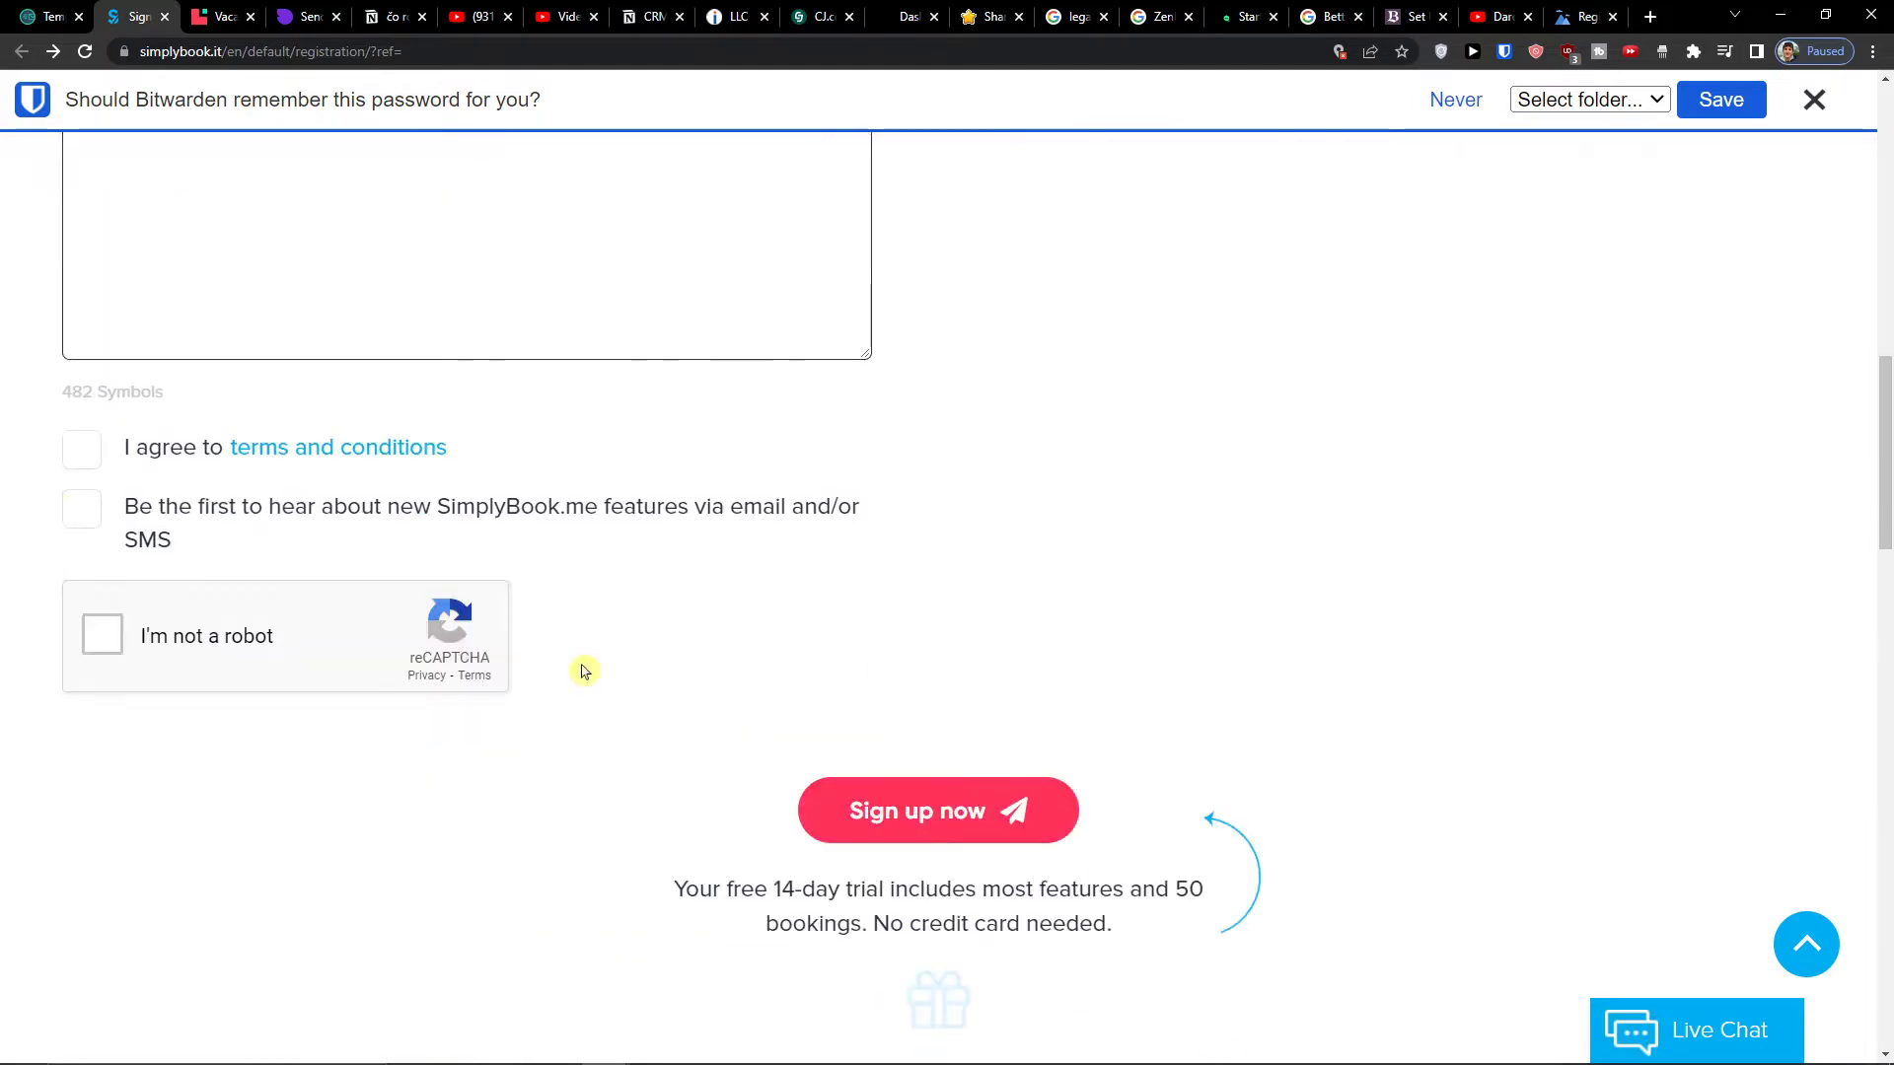
{"action": "left_click", "coordinate": [89, 469]}
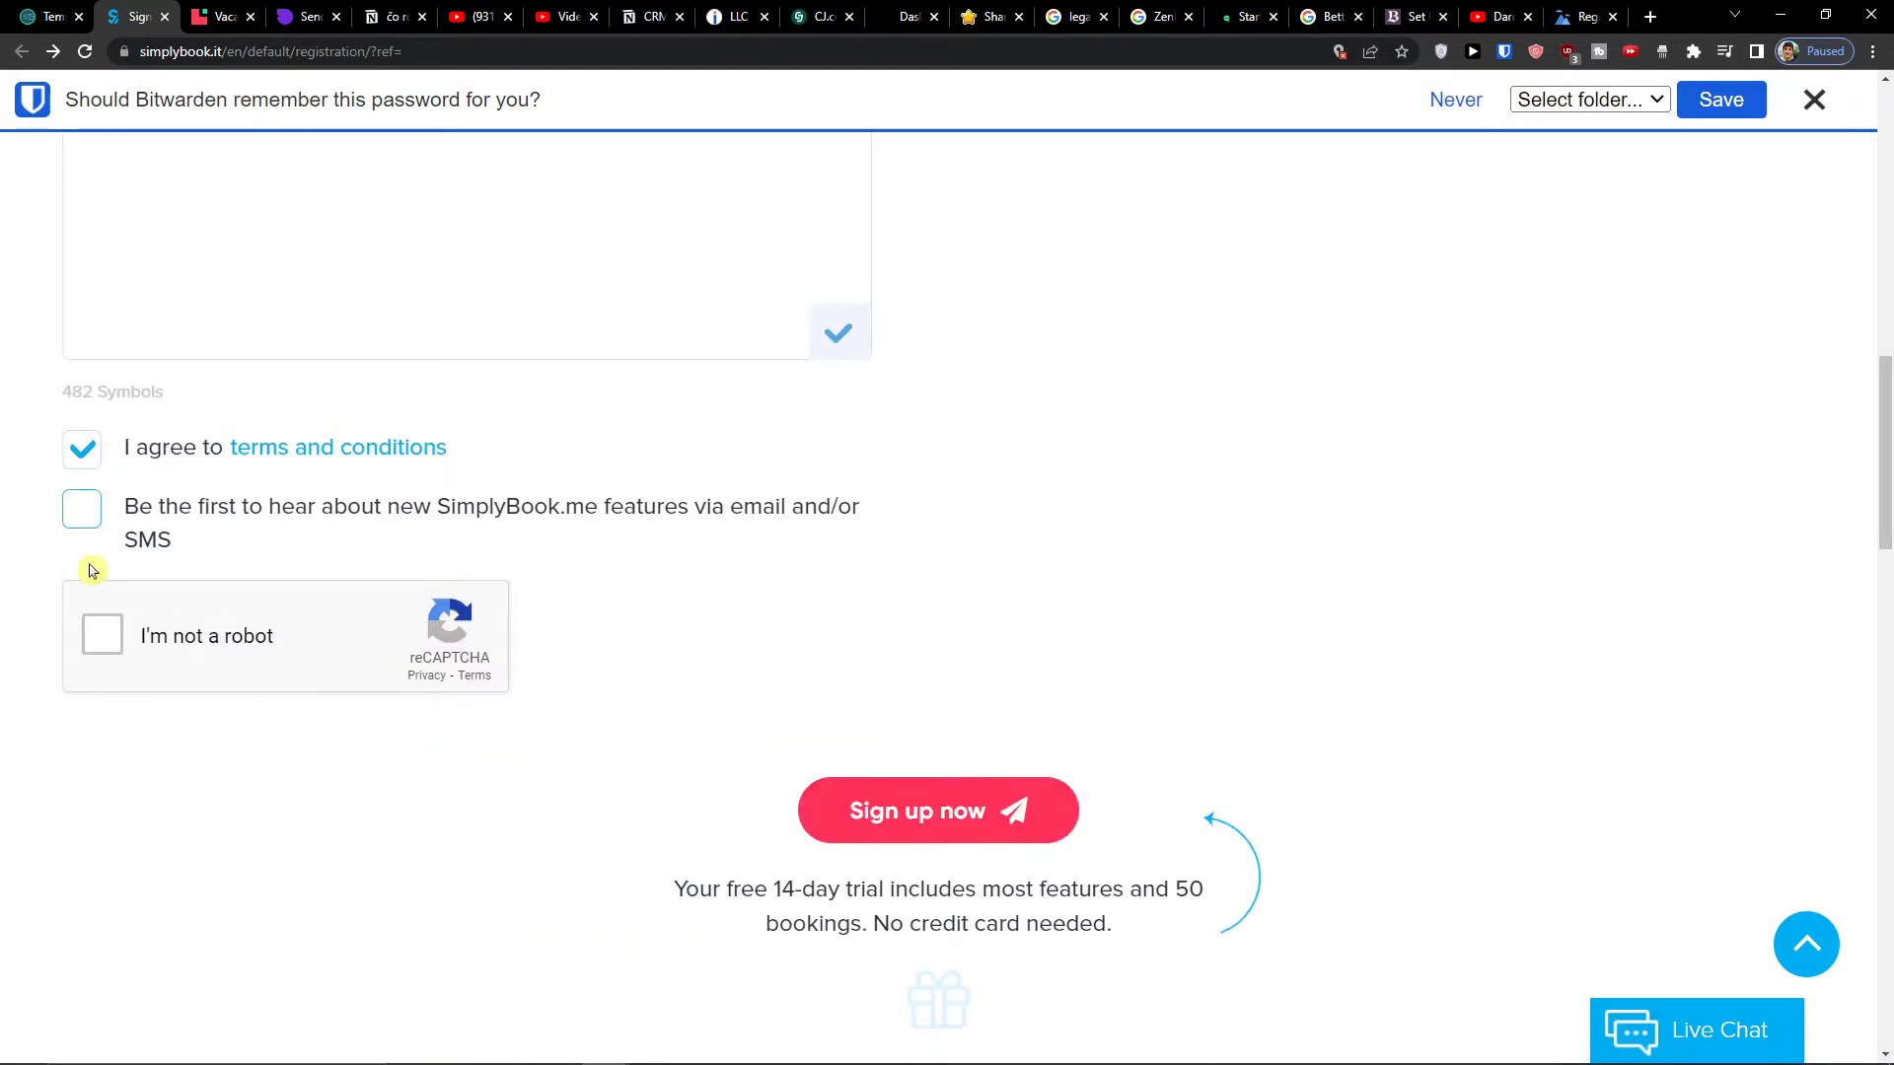
{"action": "left_click", "coordinate": [102, 634]}
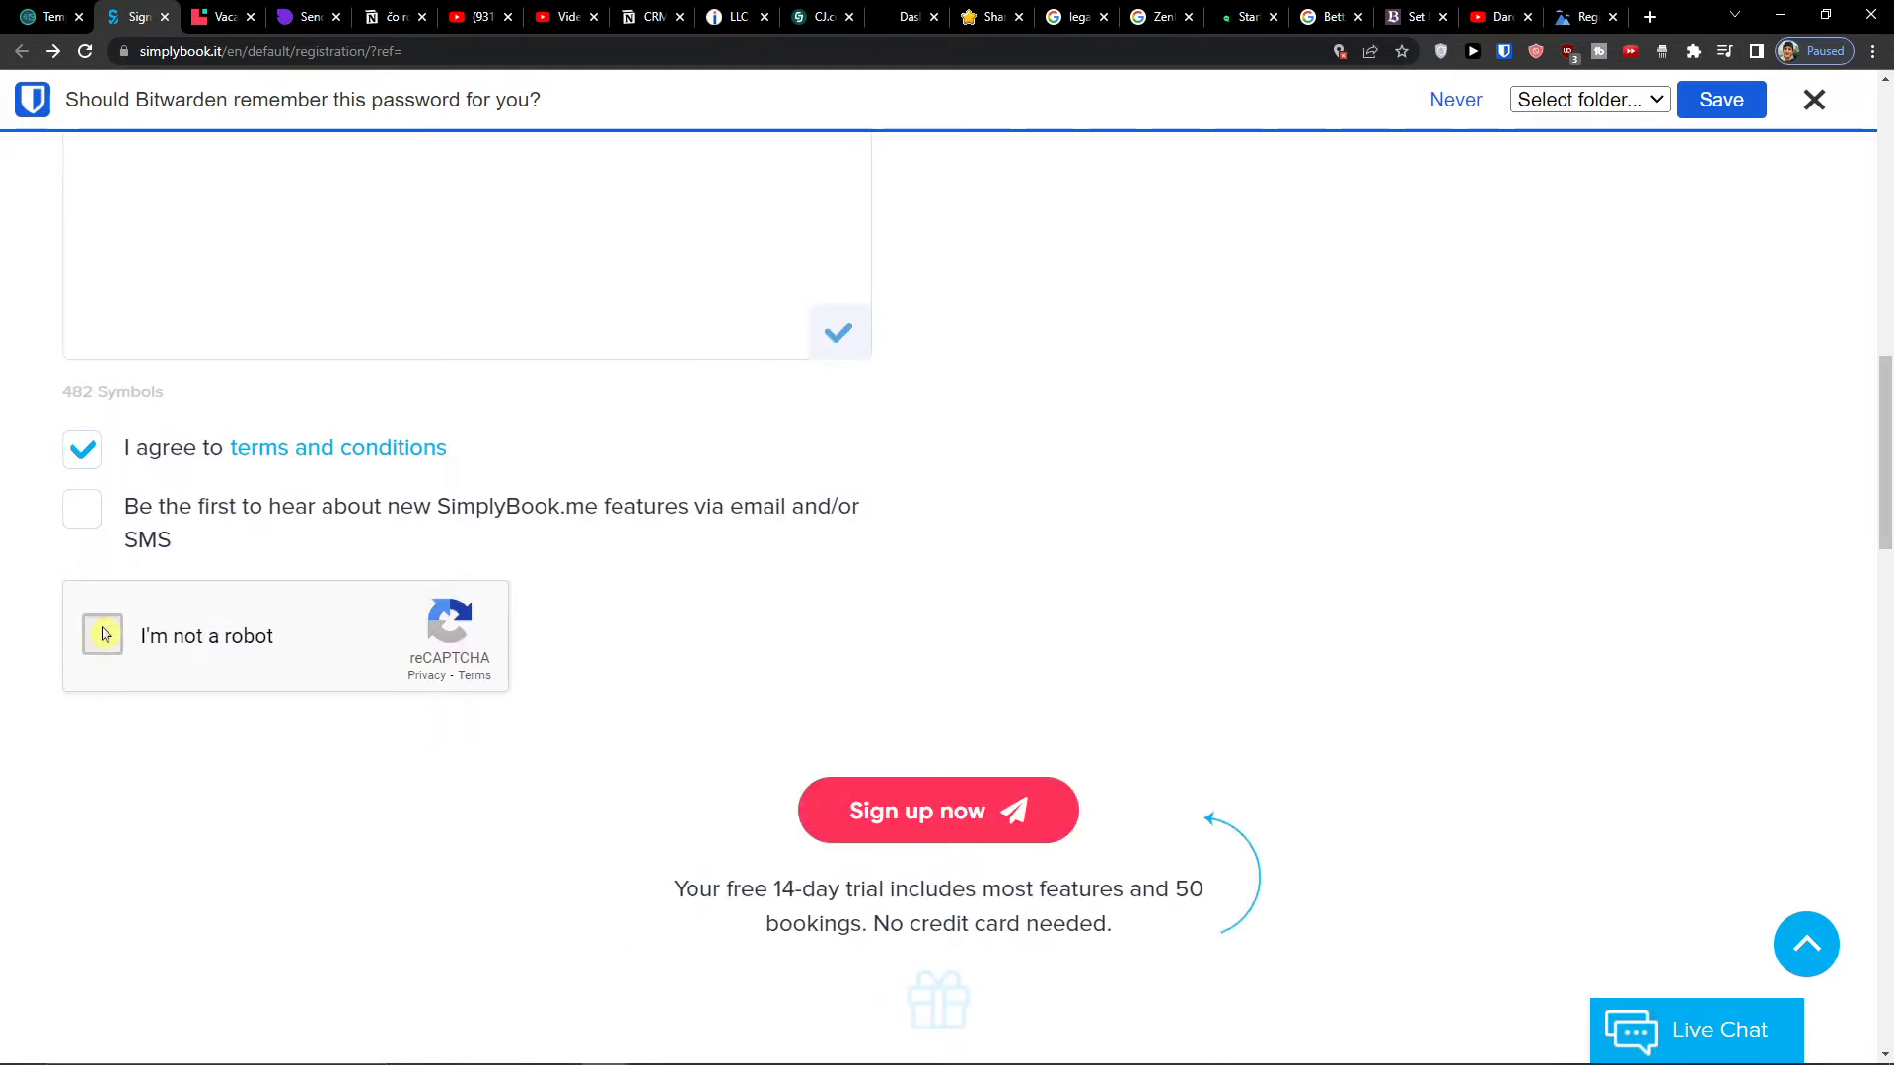
{"action": "left_click", "coordinate": [882, 810]}
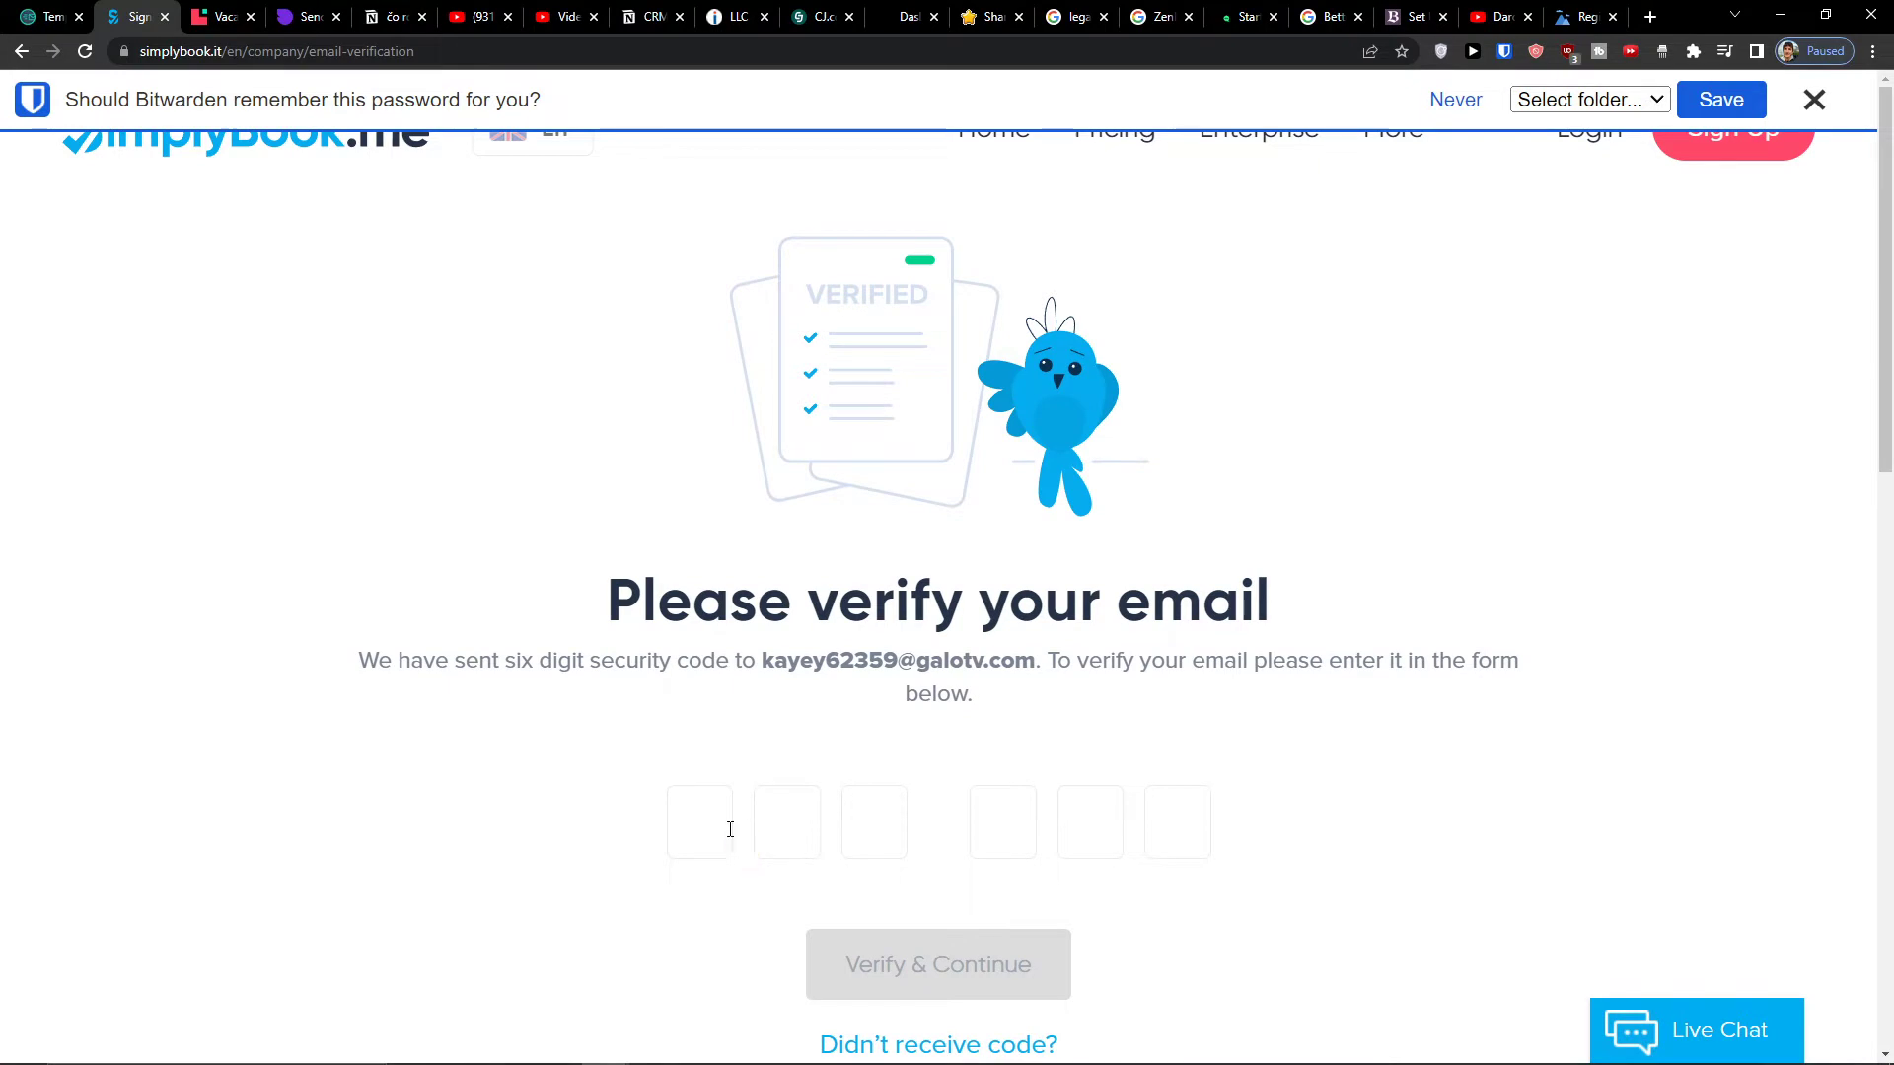
{"action": "left_click", "coordinate": [1814, 99]}
- Copy the code from the Temp Mail 'Email confirmation' message, paste it into SimplyBook, and verify
{"action": "left_click", "coordinate": [51, 16]}
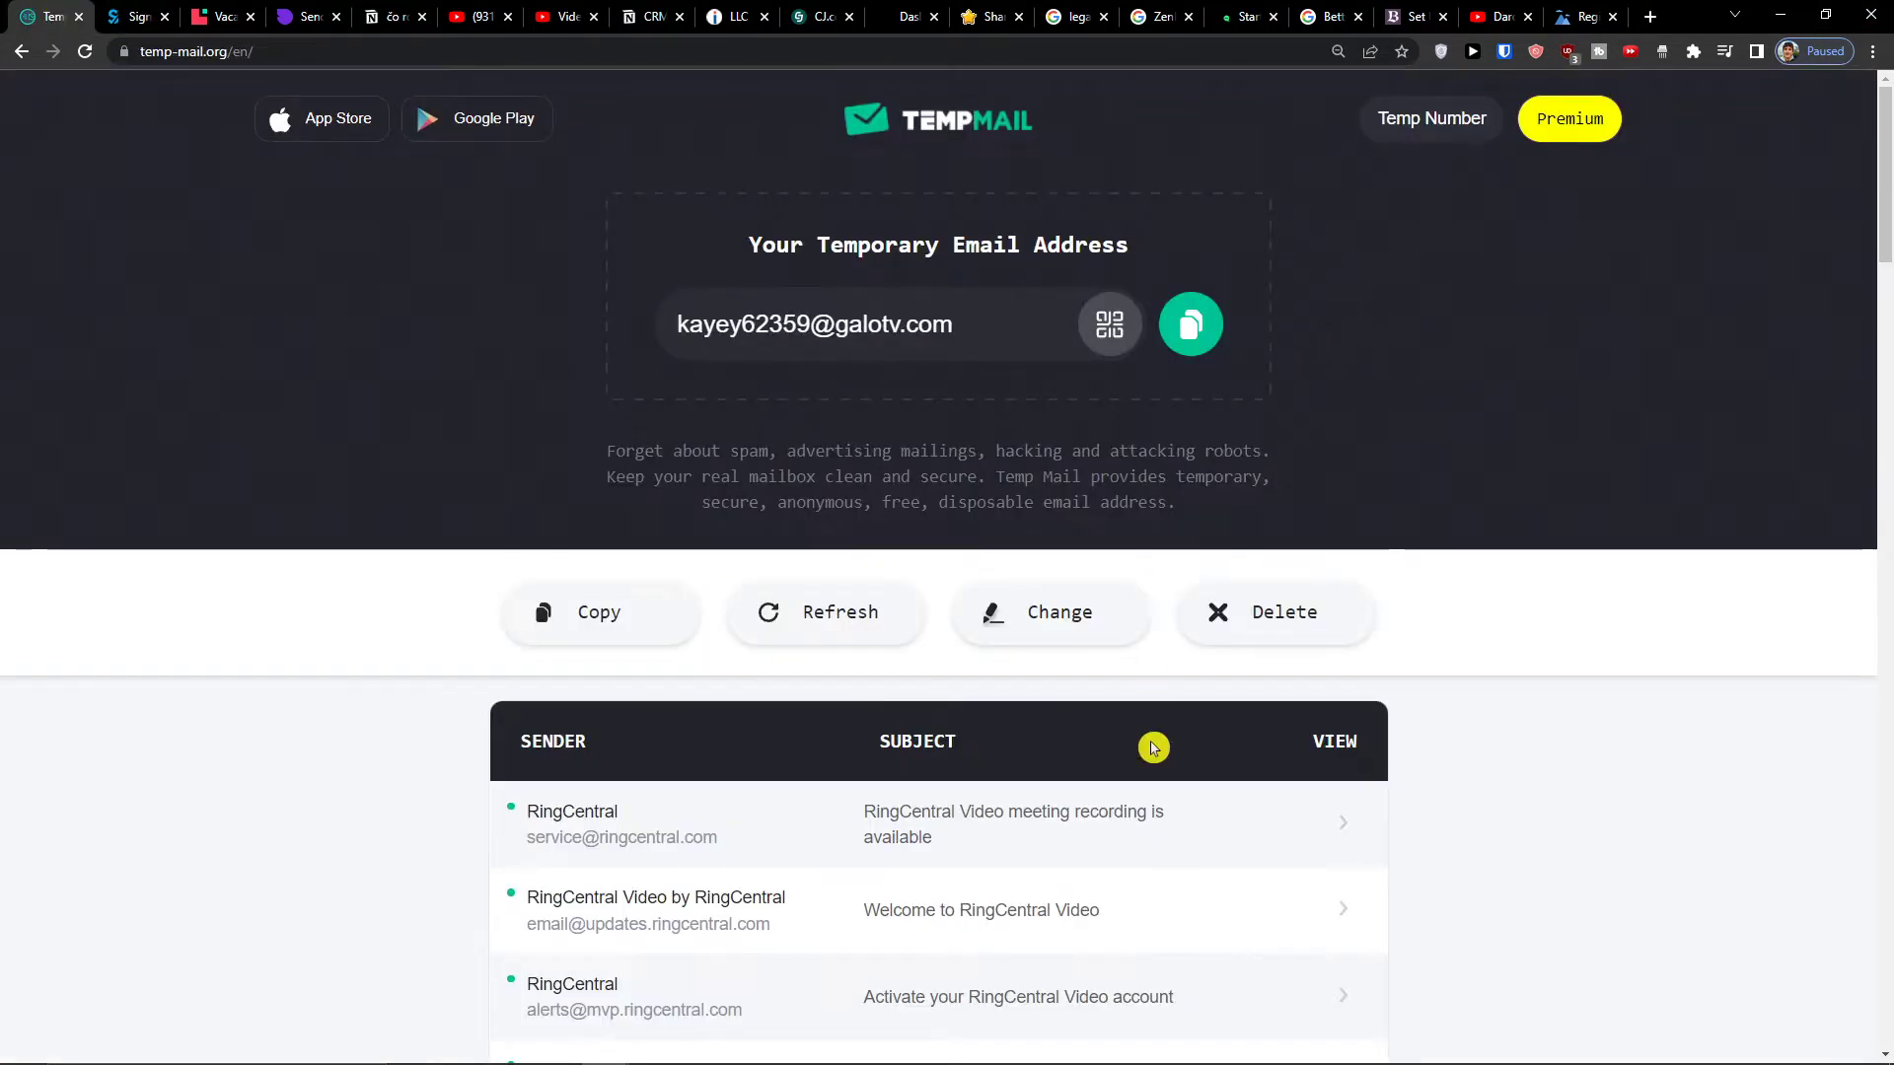
{"action": "left_click", "coordinate": [774, 604]}
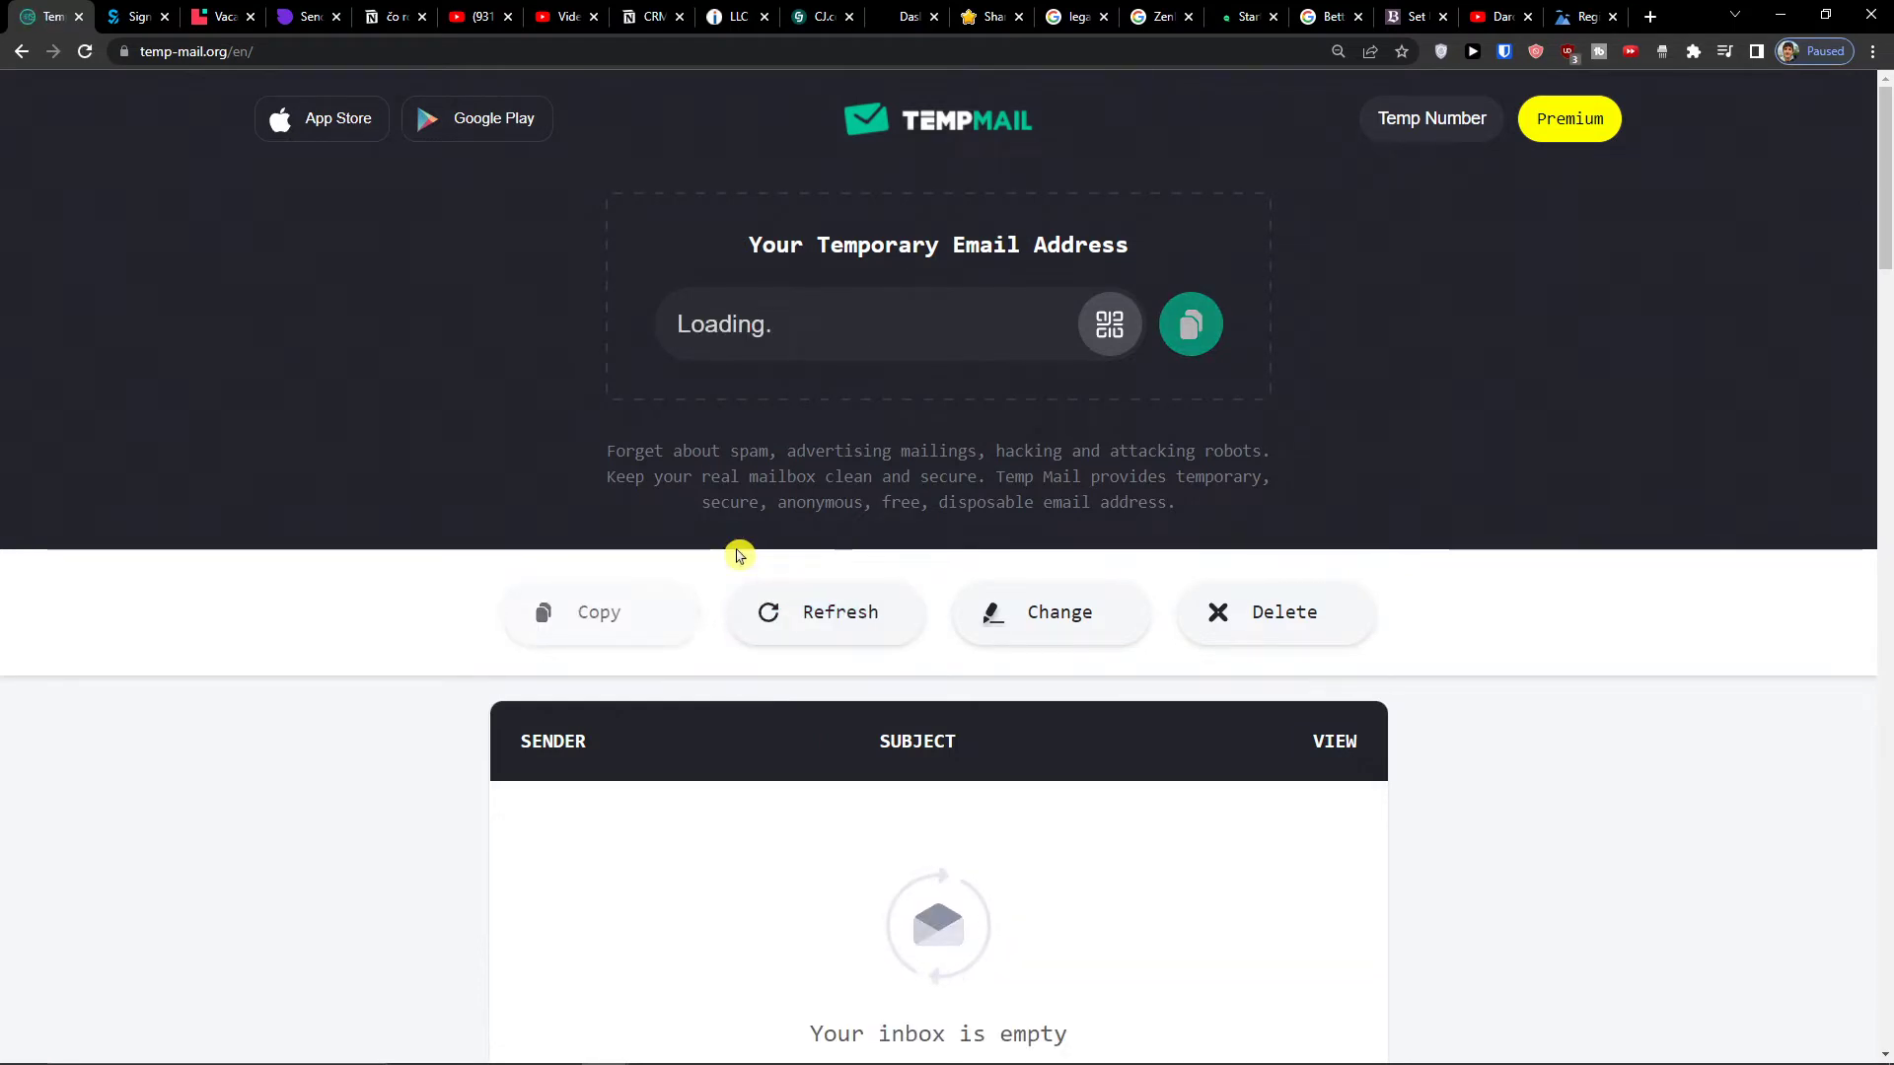
{"action": "scroll", "coordinate": [522, 675], "scroll_direction": "down", "scroll_amount": 2}
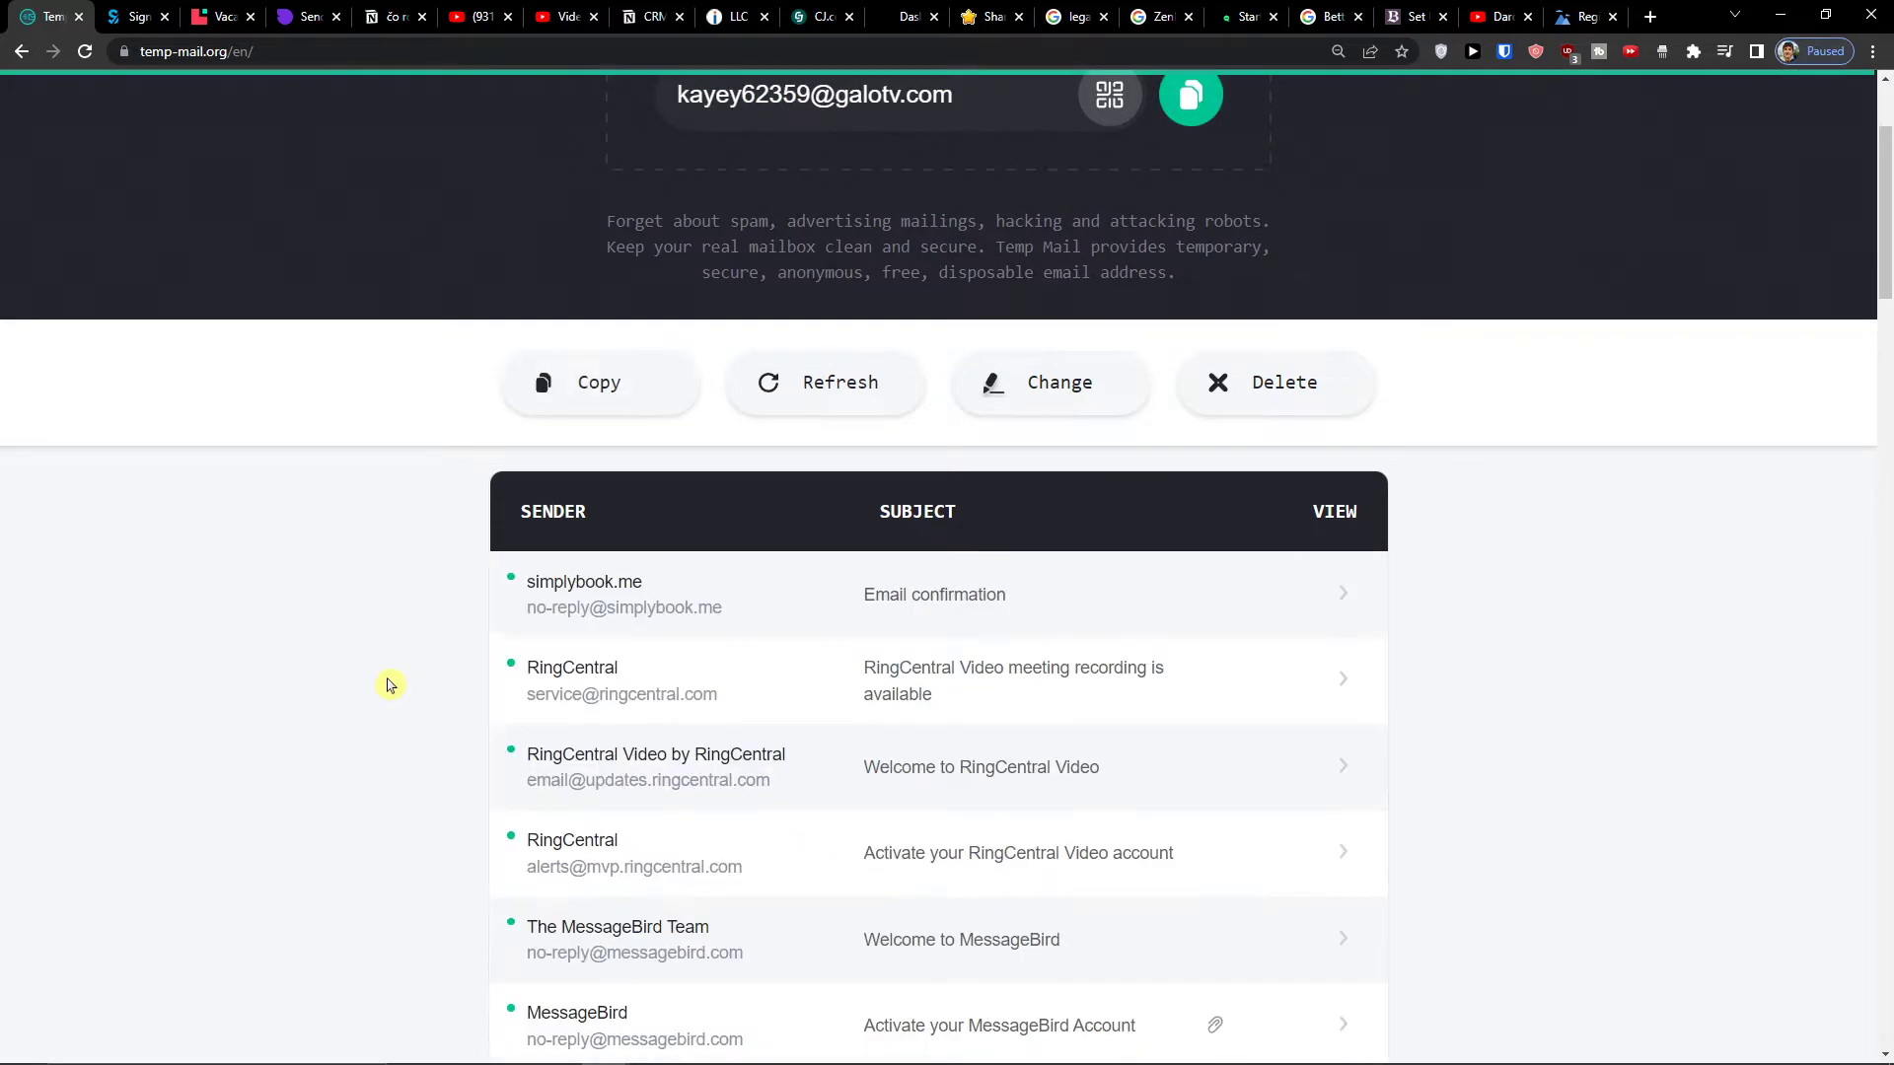
{"action": "left_click", "coordinate": [965, 604]}
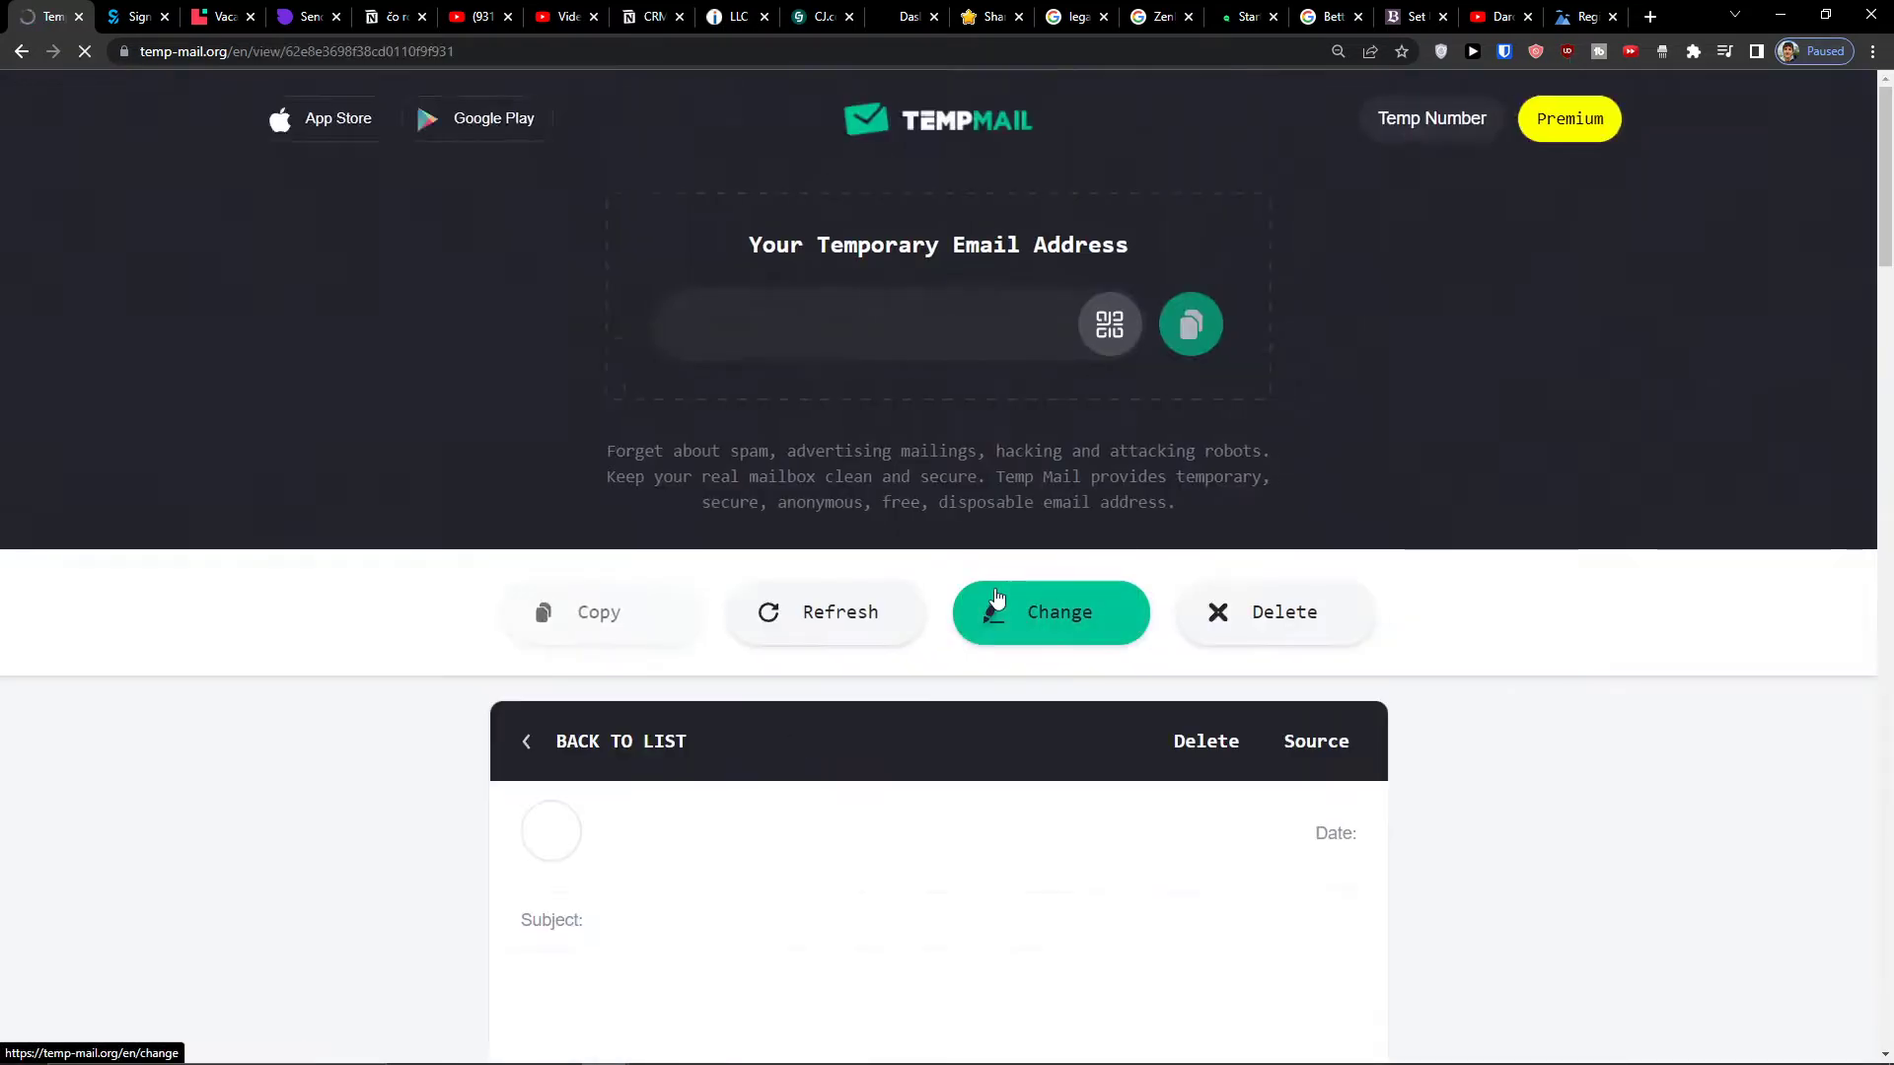
{"action": "scroll", "coordinate": [964, 612], "scroll_direction": "down", "scroll_amount": 5}
{"action": "double_click", "coordinate": [929, 1026]}
{"action": "key", "text": "ctrl+c"}
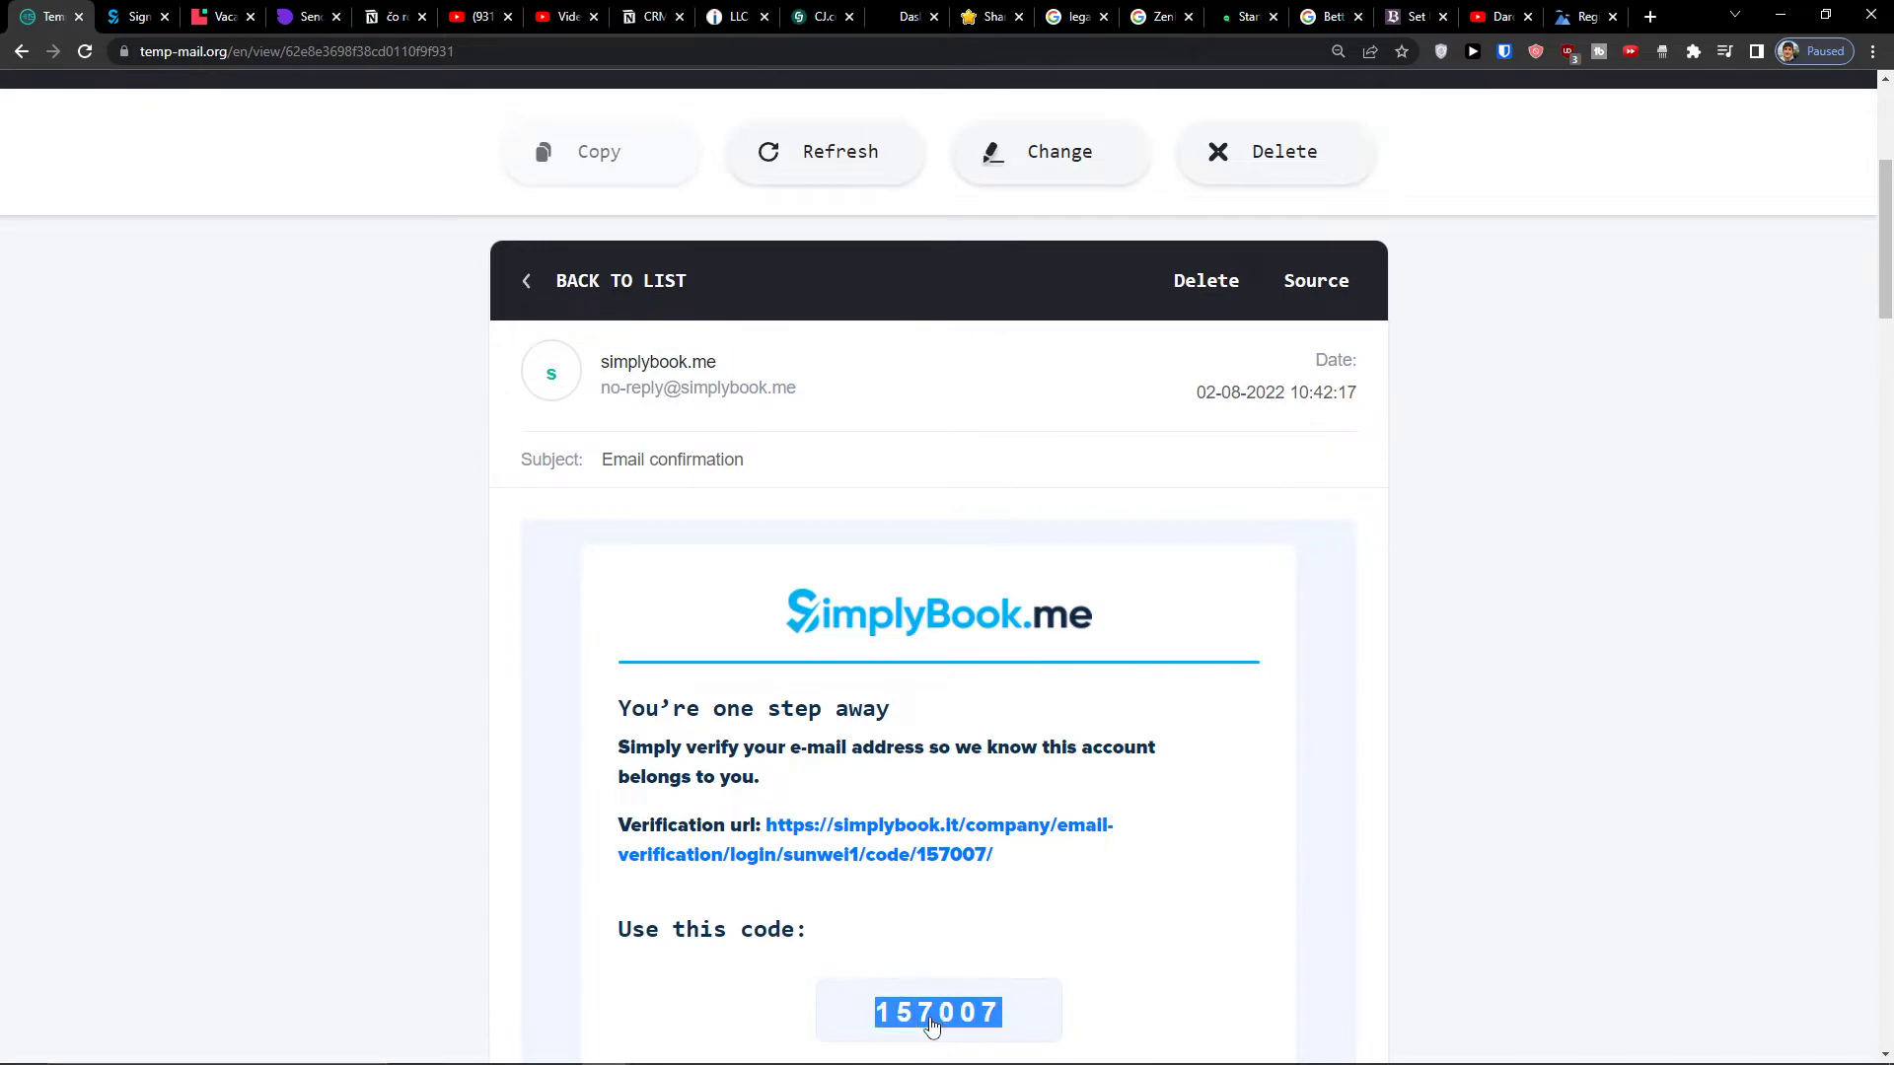
{"action": "left_click", "coordinate": [166, 10]}
{"action": "left_click", "coordinate": [735, 765]}
{"action": "key", "text": "ctrl+v"}
{"action": "left_click", "coordinate": [900, 878]}
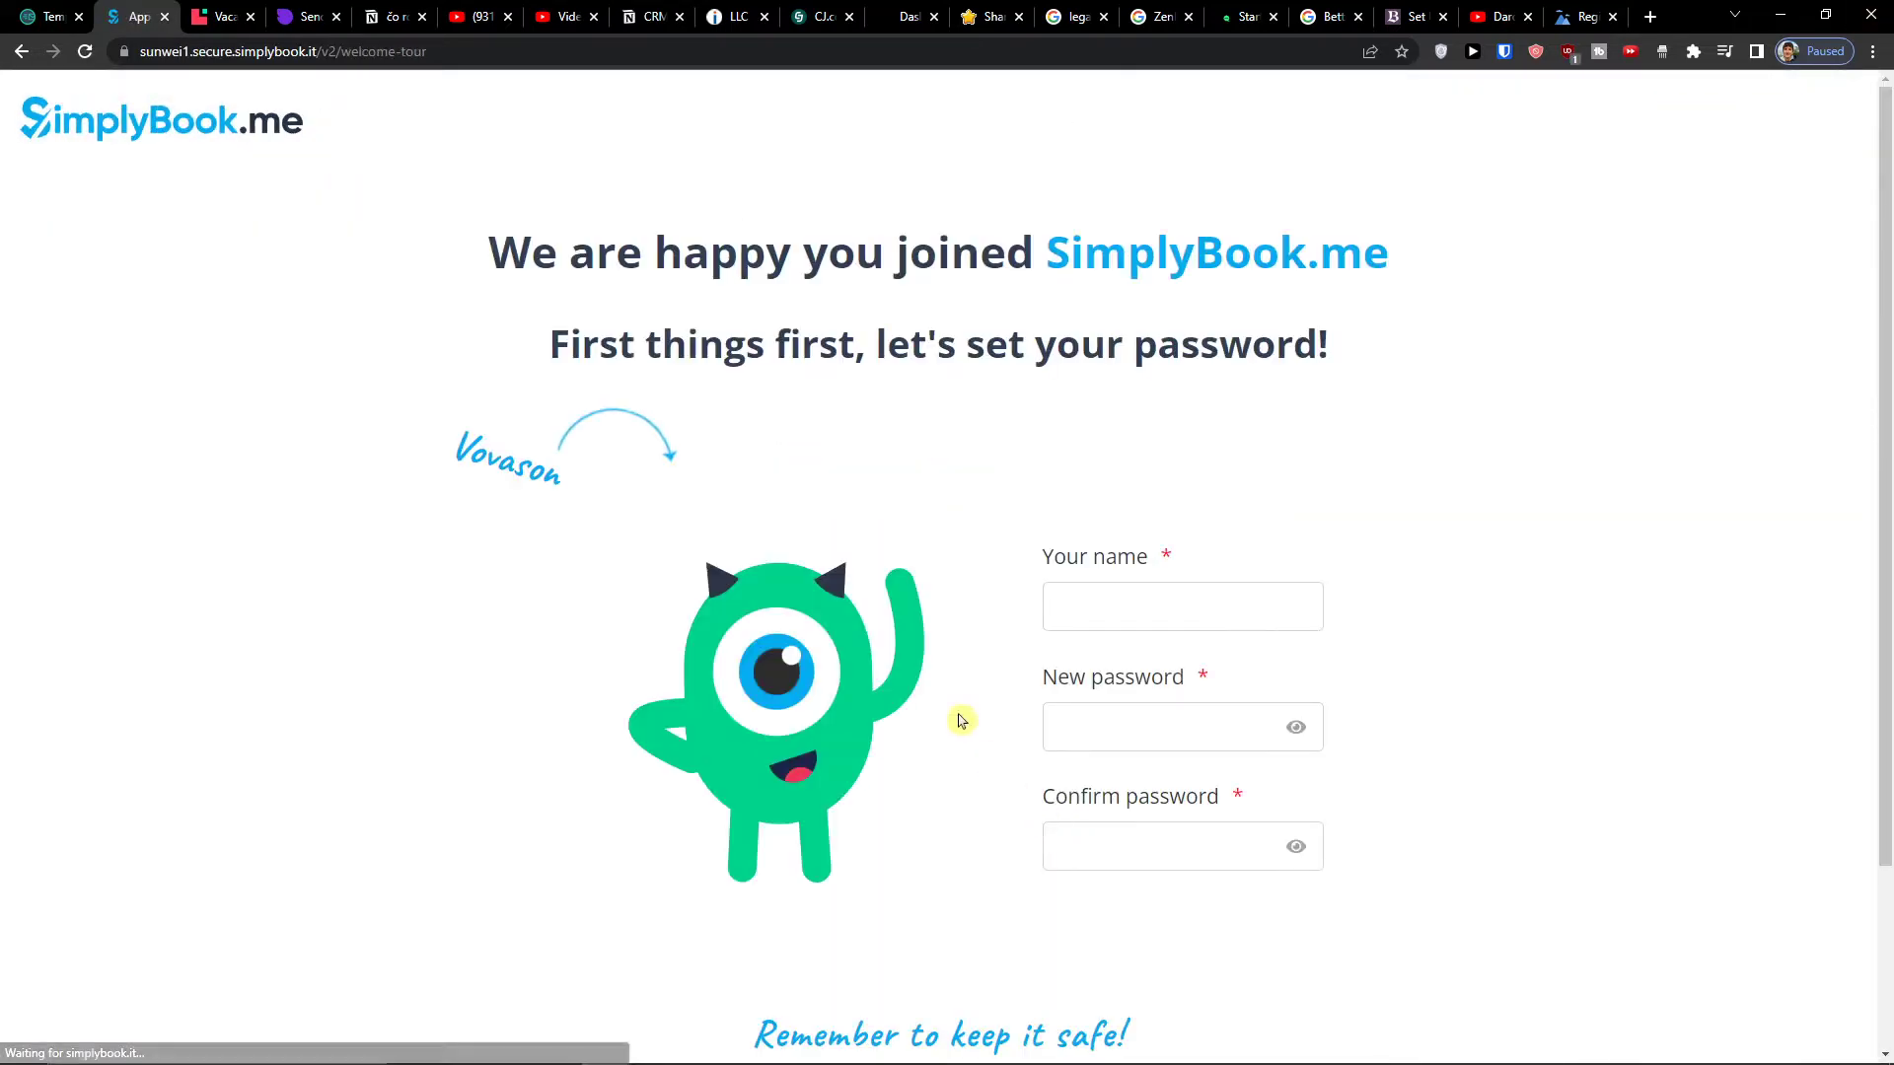
- Enter your name, a new password and its confirmation, then submit with Let's go!
{"action": "scroll", "coordinate": [1018, 535], "scroll_direction": "down", "scroll_amount": 2}
{"action": "left_click", "coordinate": [1115, 387]}
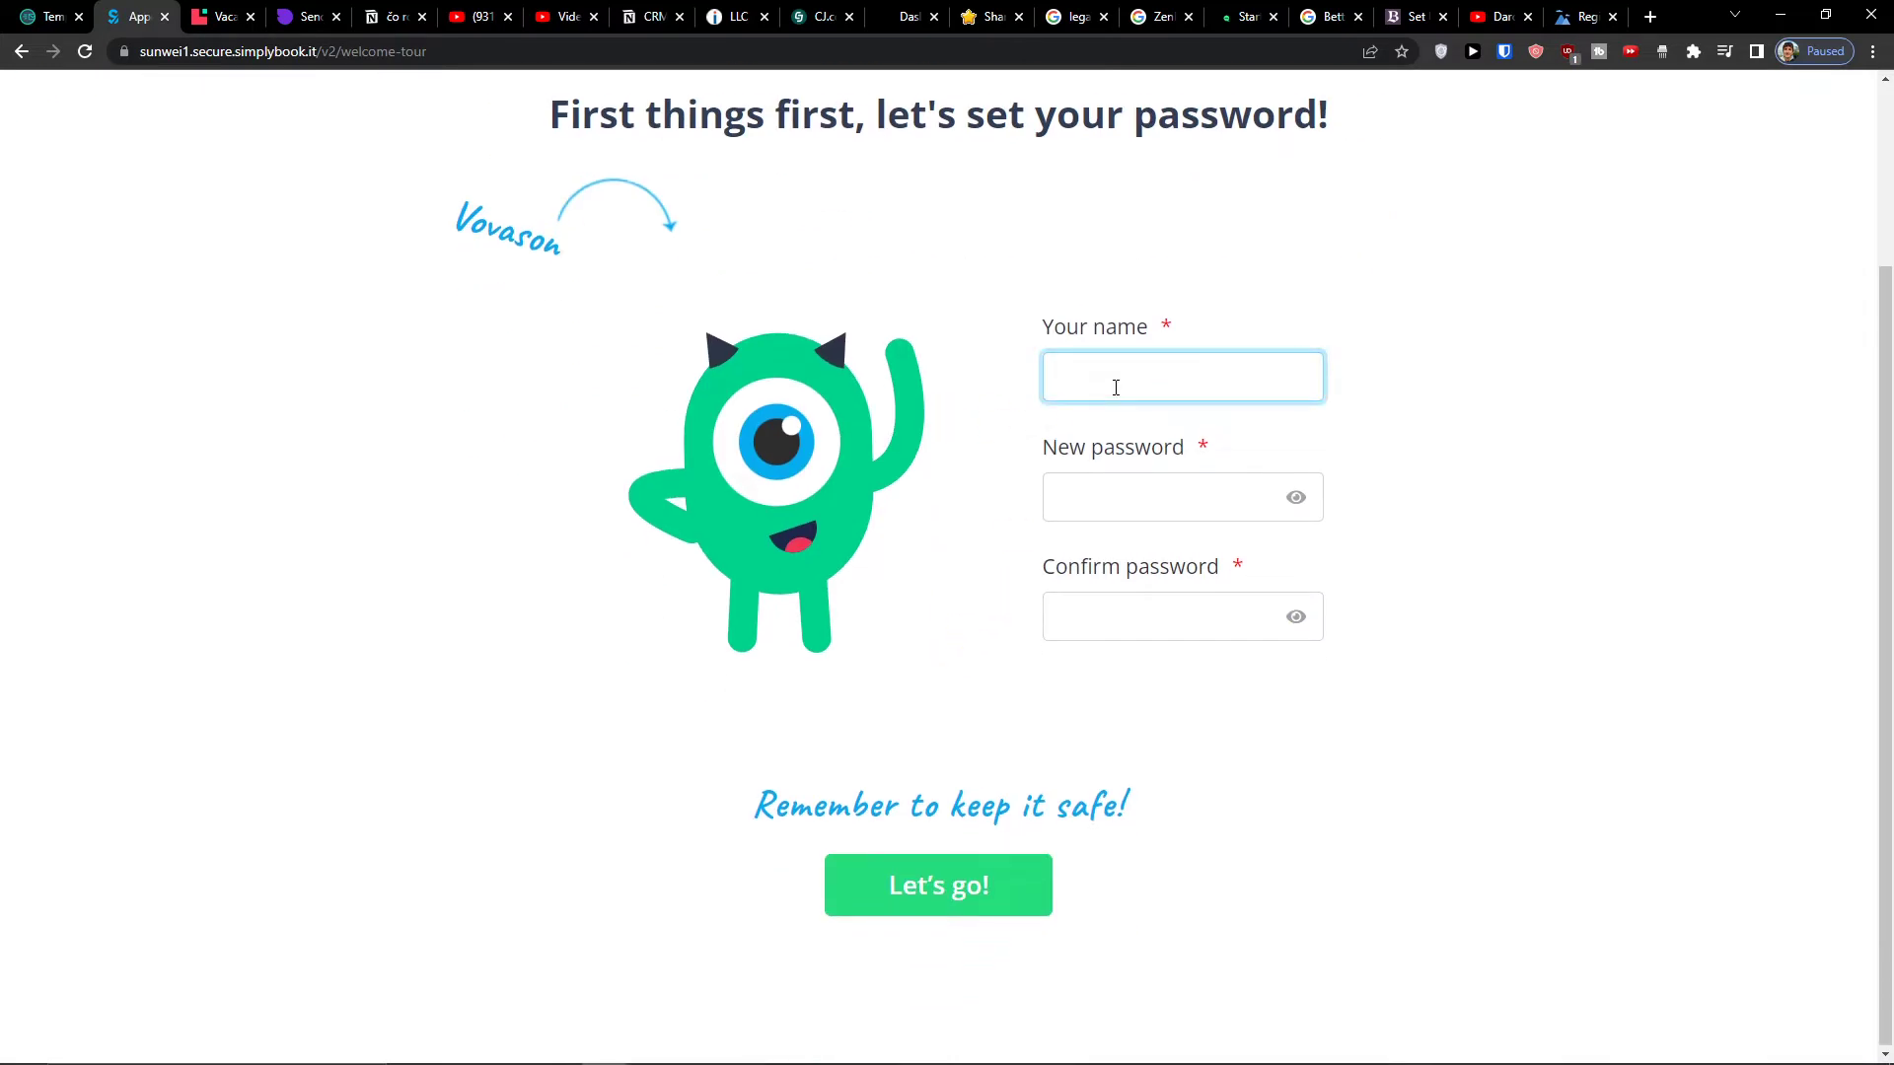
{"action": "type", "text": "Marcus"}
{"action": "key", "text": "Tab"}
{"action": "type", "text": "••••••••"}
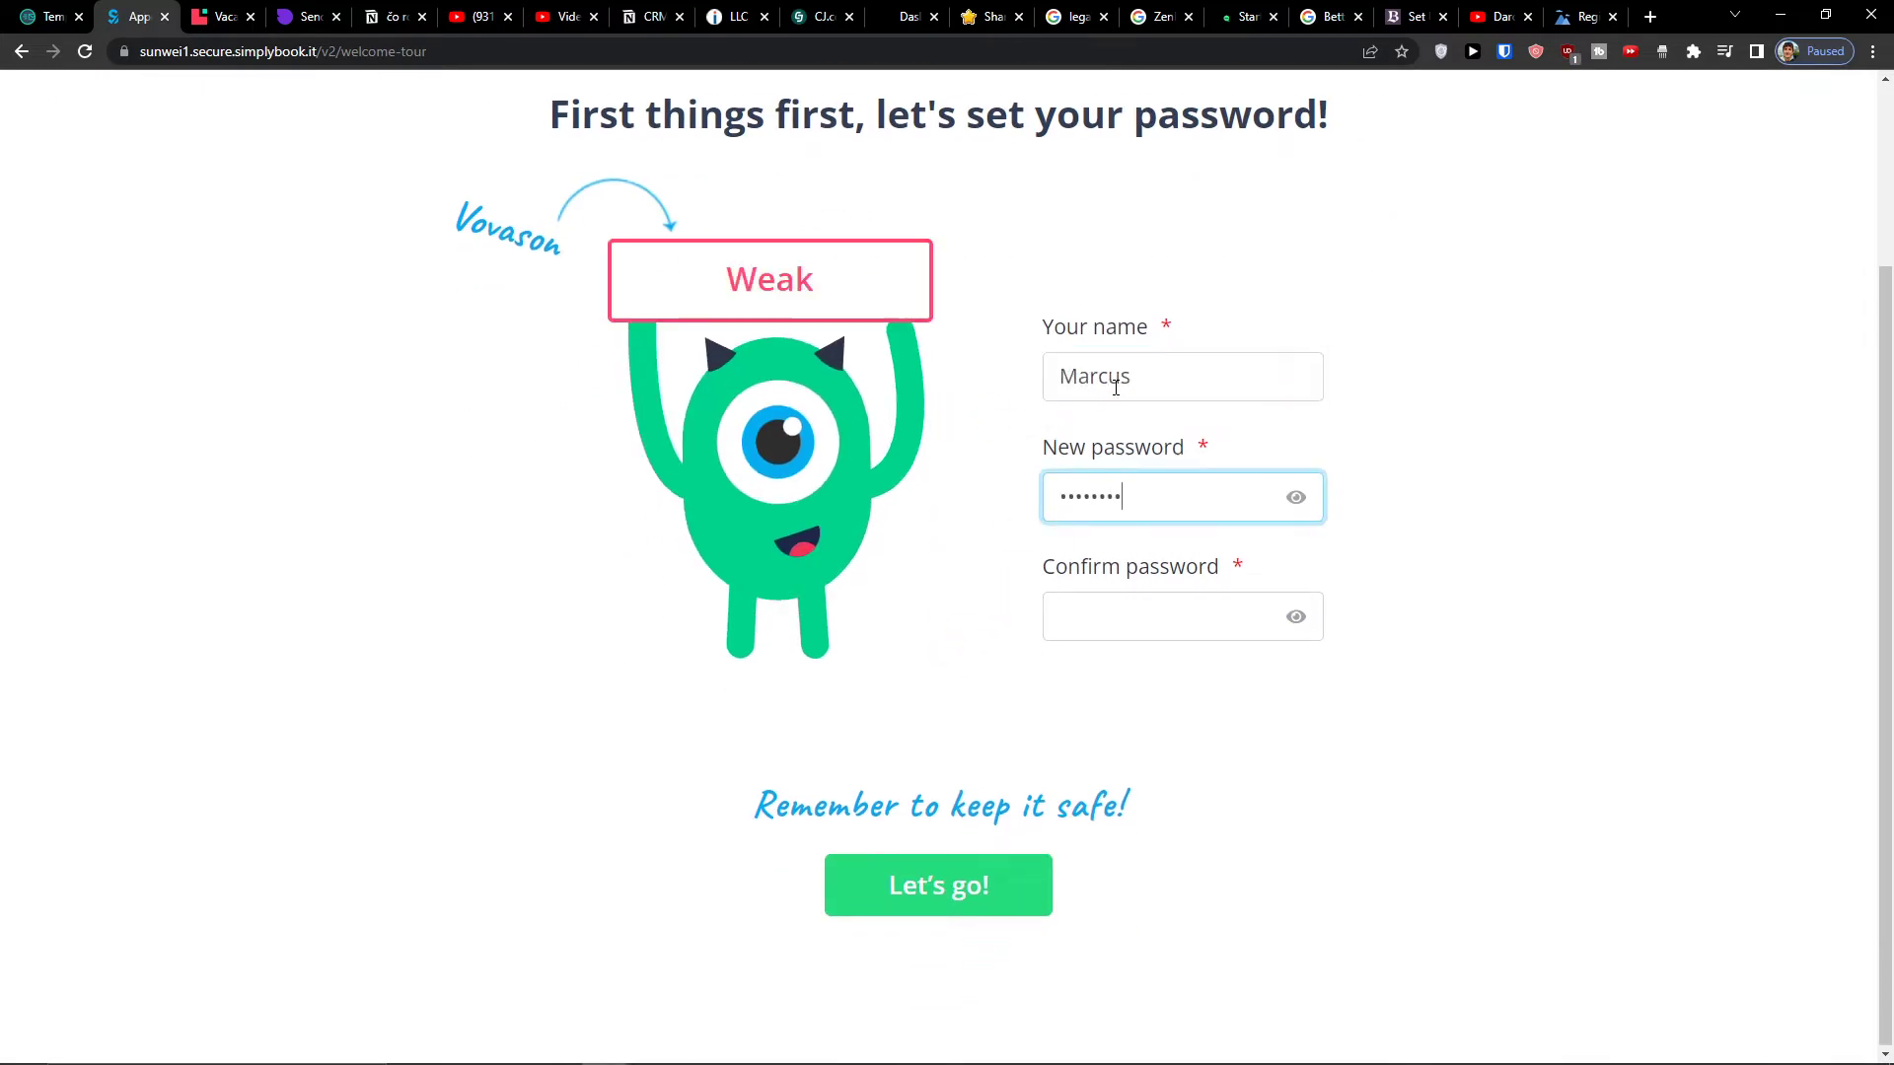
{"action": "type", "text": "•"}
{"action": "key", "text": "Tab"}
{"action": "type", "text": "•••"}
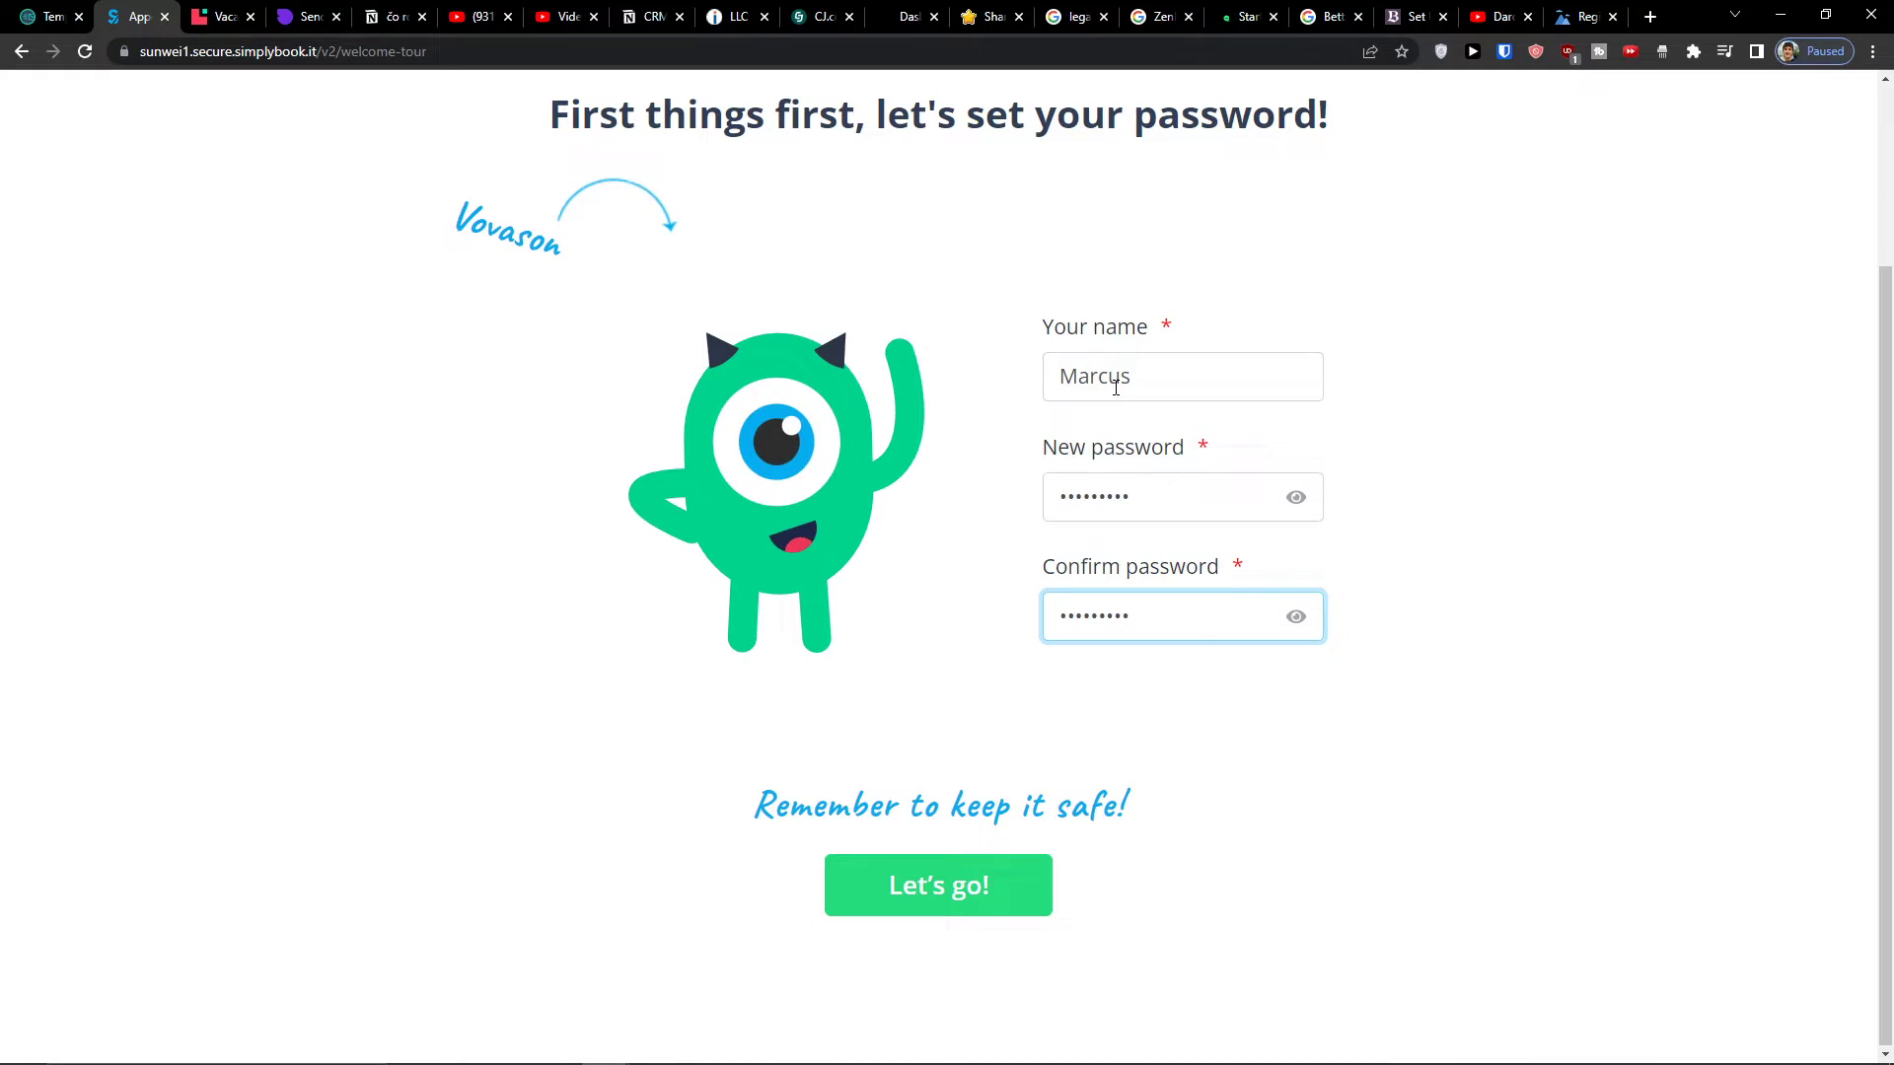
{"action": "left_click", "coordinate": [898, 909]}
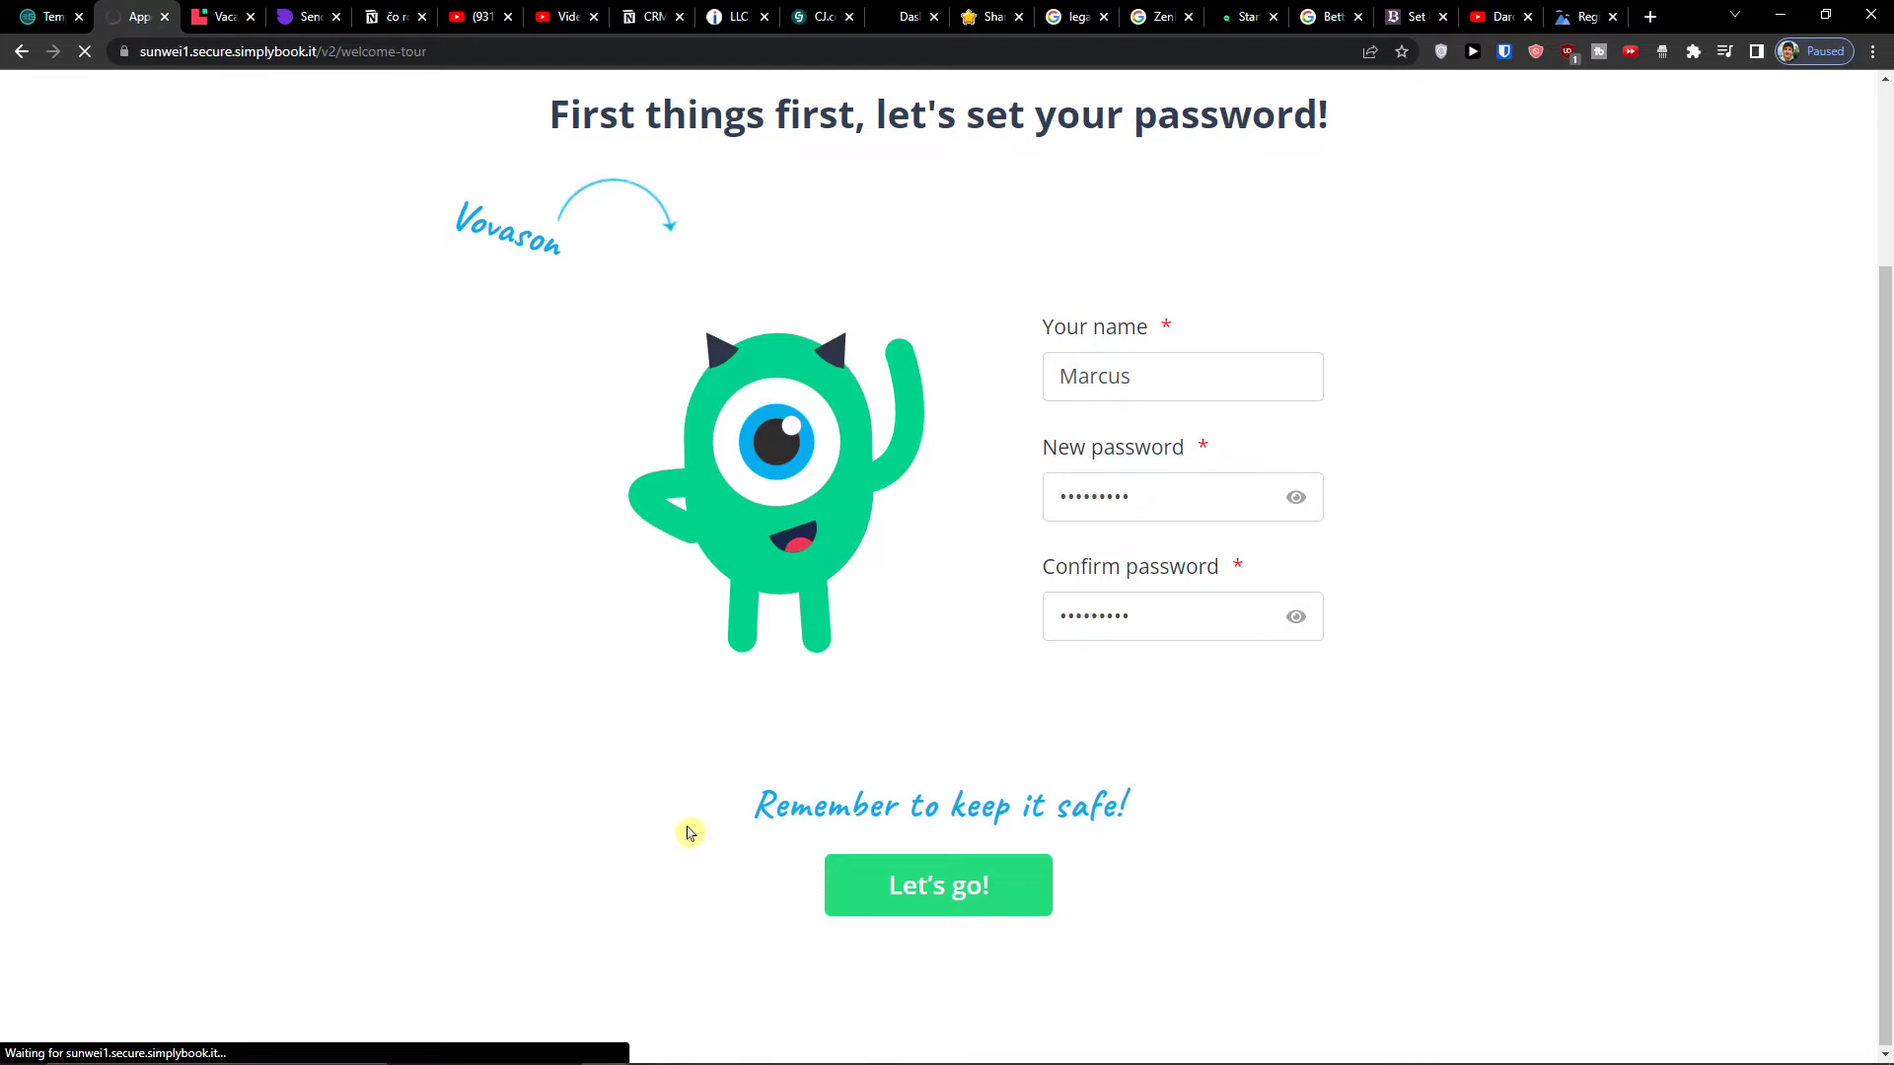
- Adjust the browser zoom and scroll the theme selection page
{"action": "scroll", "coordinate": [685, 831], "scroll_direction": "up", "scroll_amount": 5}
{"action": "key", "text": "ctrl+plus"}
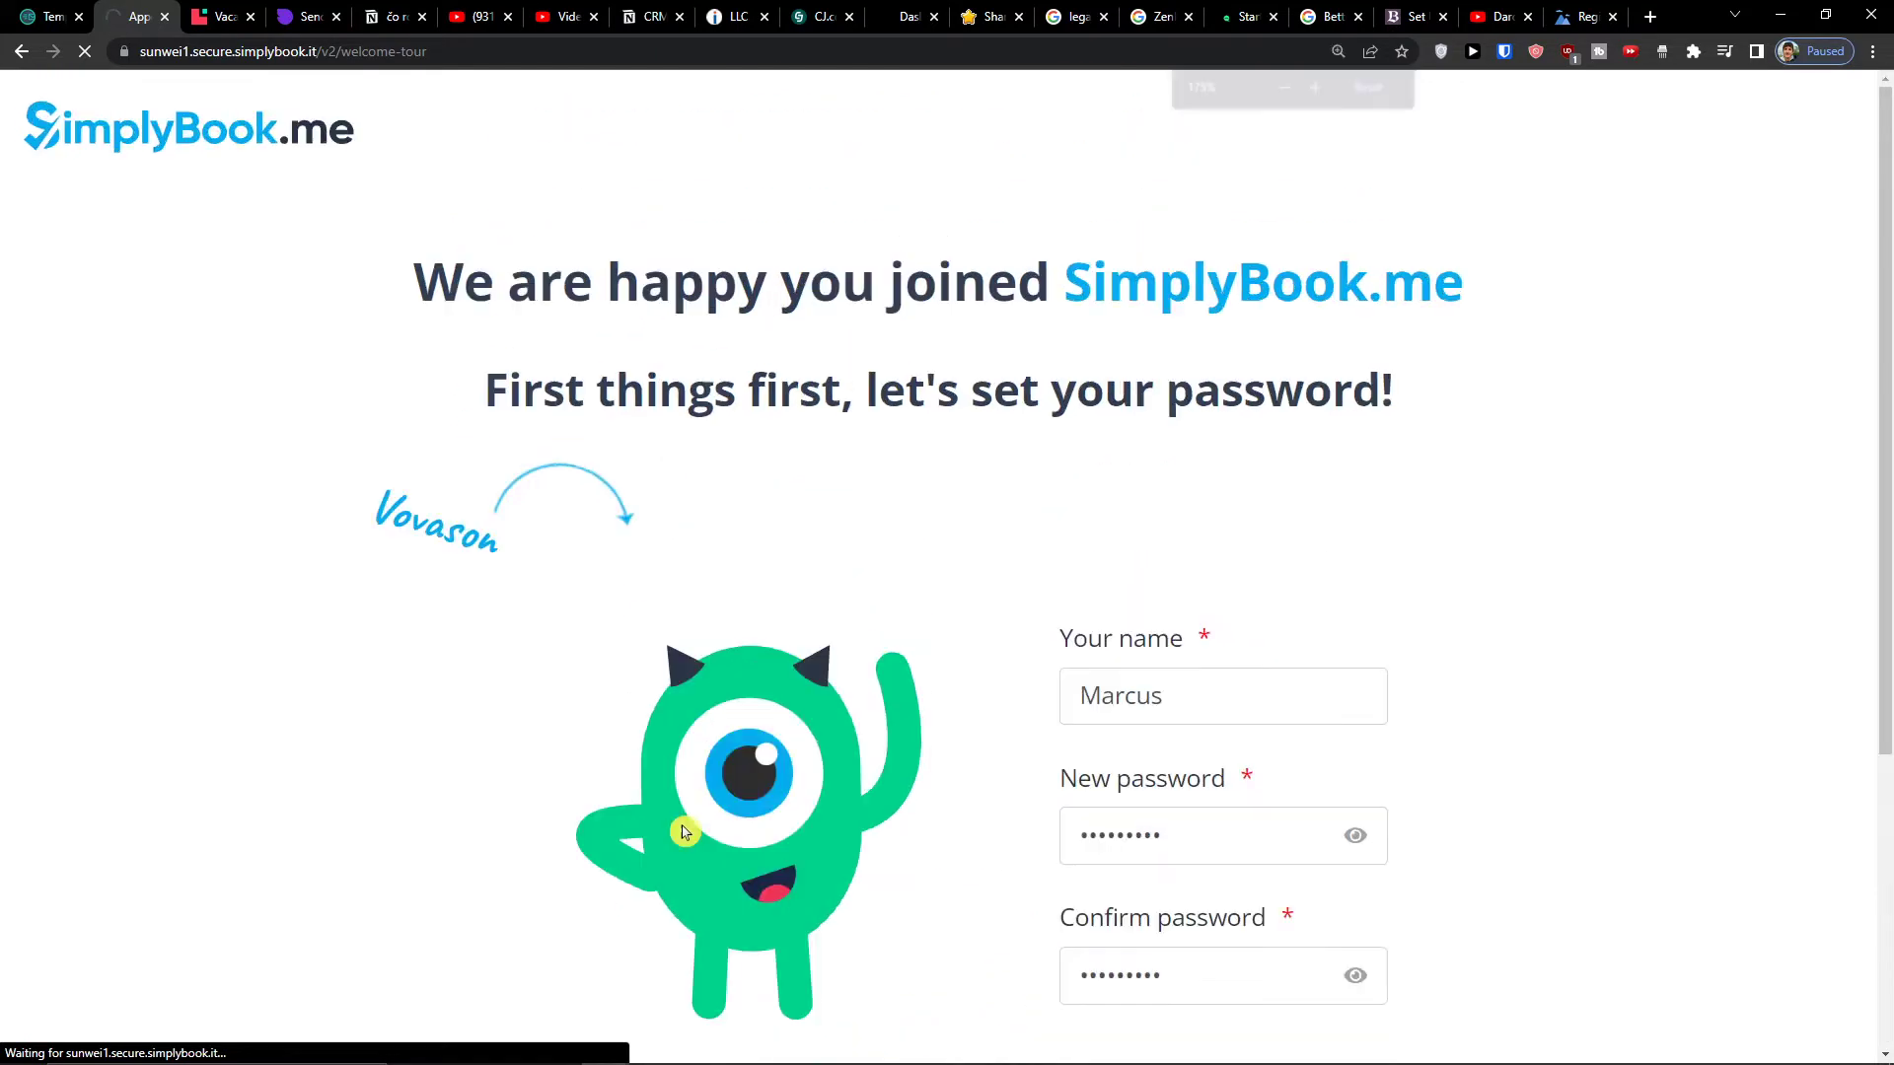
{"action": "key", "text": "ctrl+minus"}
{"action": "scroll", "coordinate": [296, 662], "scroll_direction": "down", "scroll_amount": 2}
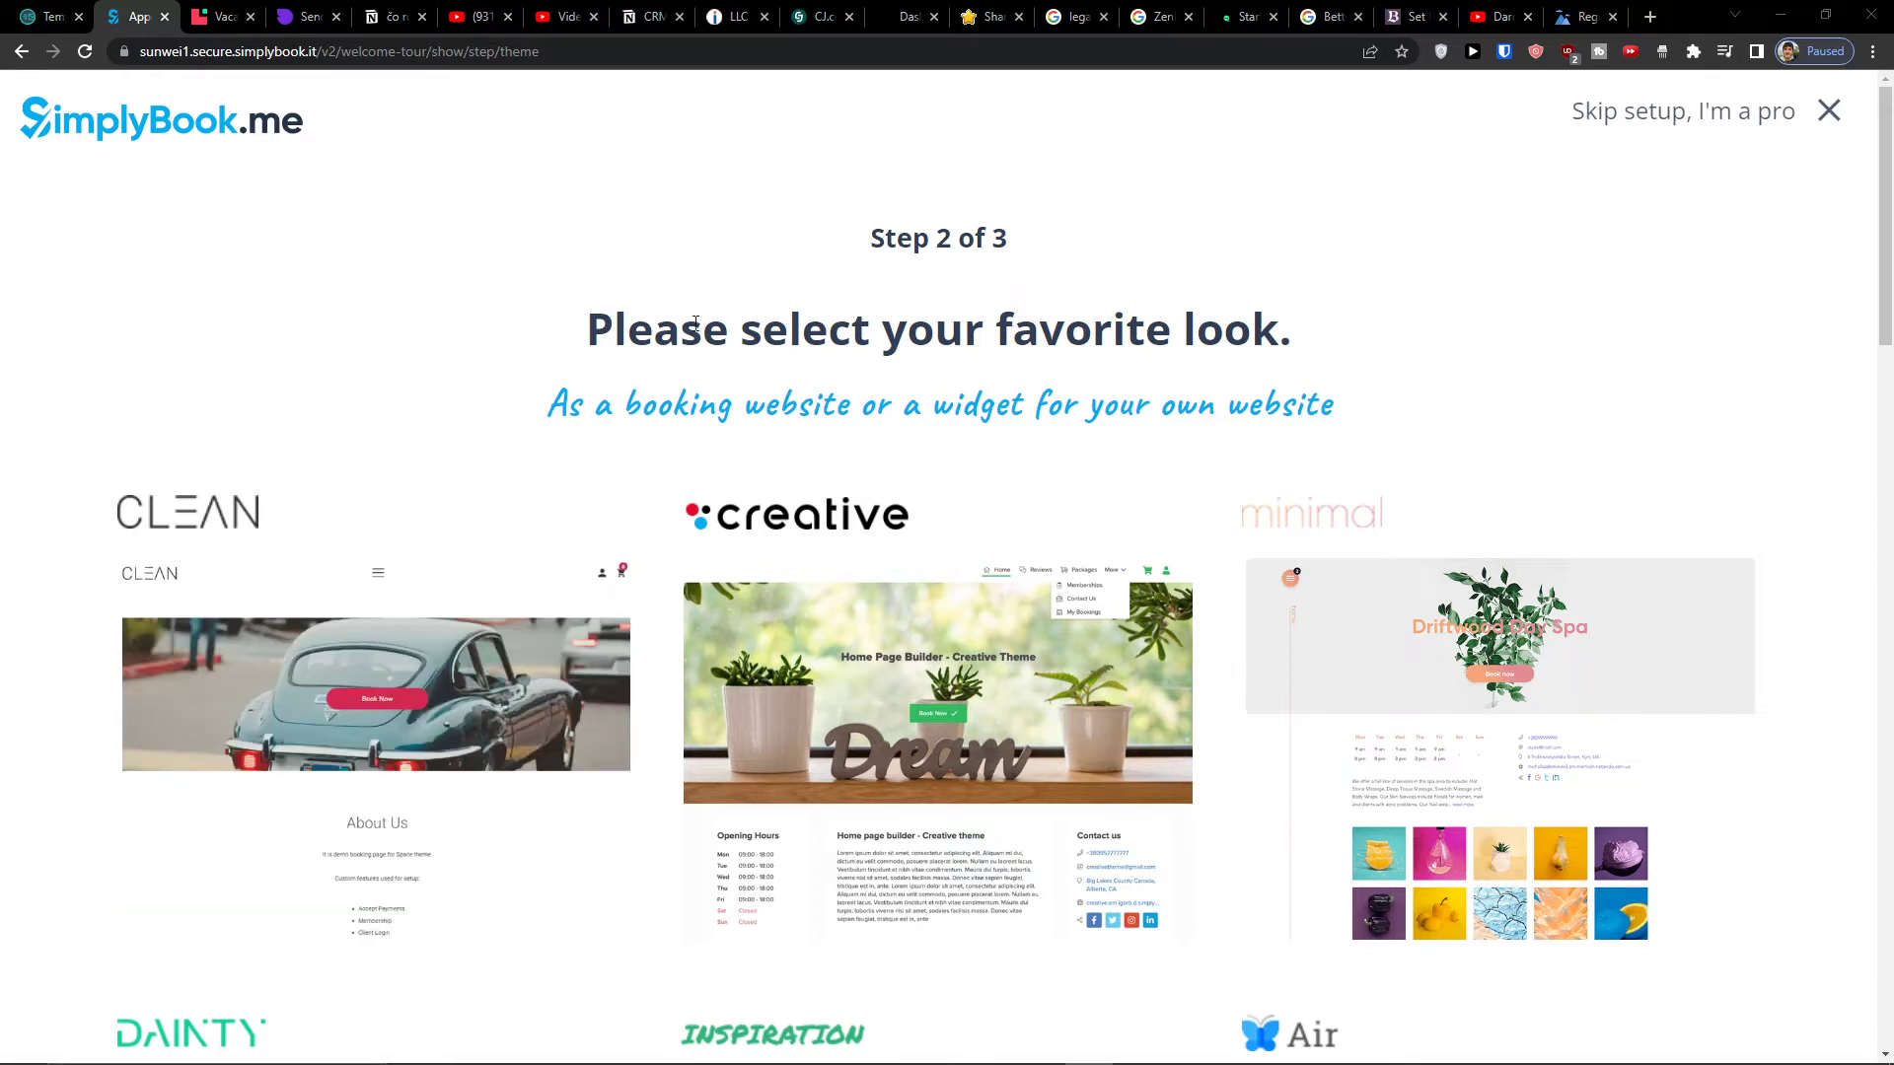
- Scroll past the Clean, Creative and Minimal theme cards and choose the Classic theme
{"action": "scroll", "coordinate": [389, 374], "scroll_direction": "down", "scroll_amount": 2}
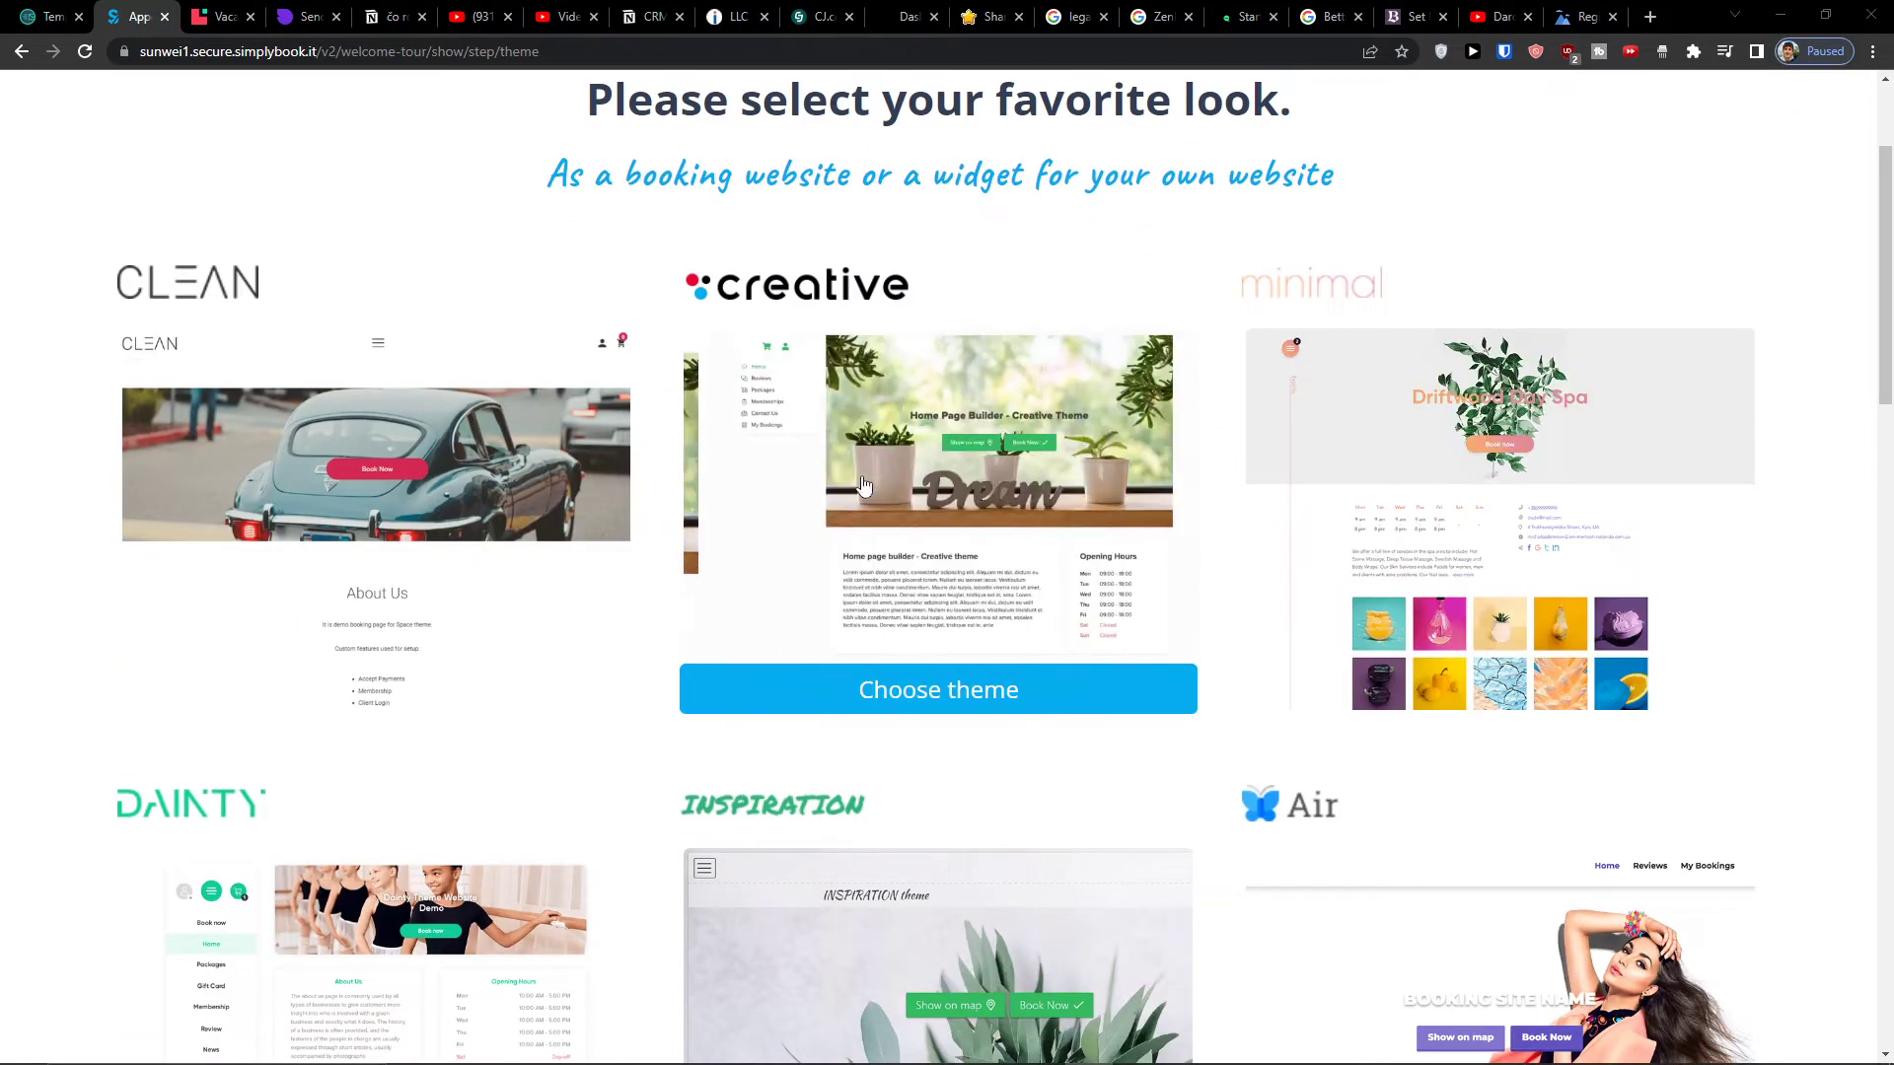
{"action": "scroll", "coordinate": [858, 486], "scroll_direction": "down", "scroll_amount": 2}
{"action": "scroll", "coordinate": [389, 680], "scroll_direction": "up", "scroll_amount": 2}
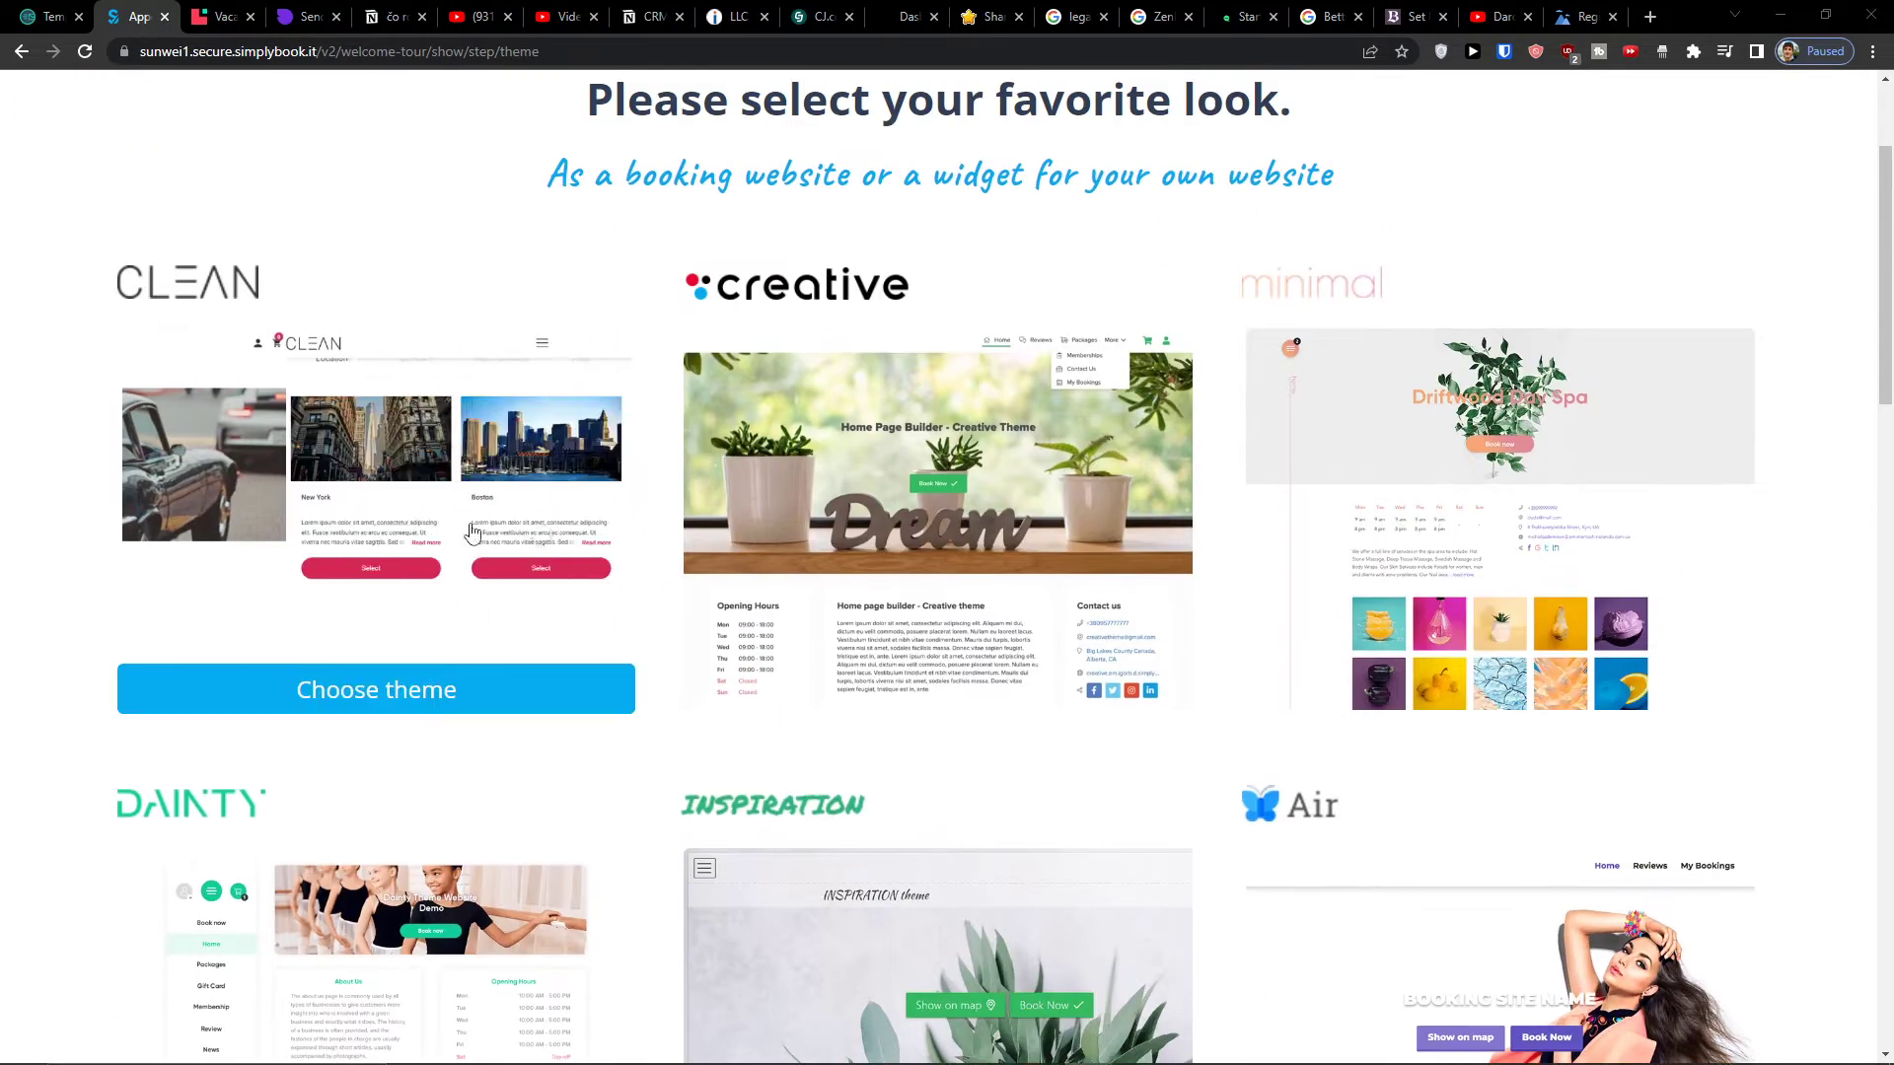
{"action": "scroll", "coordinate": [874, 623], "scroll_direction": "down", "scroll_amount": 4}
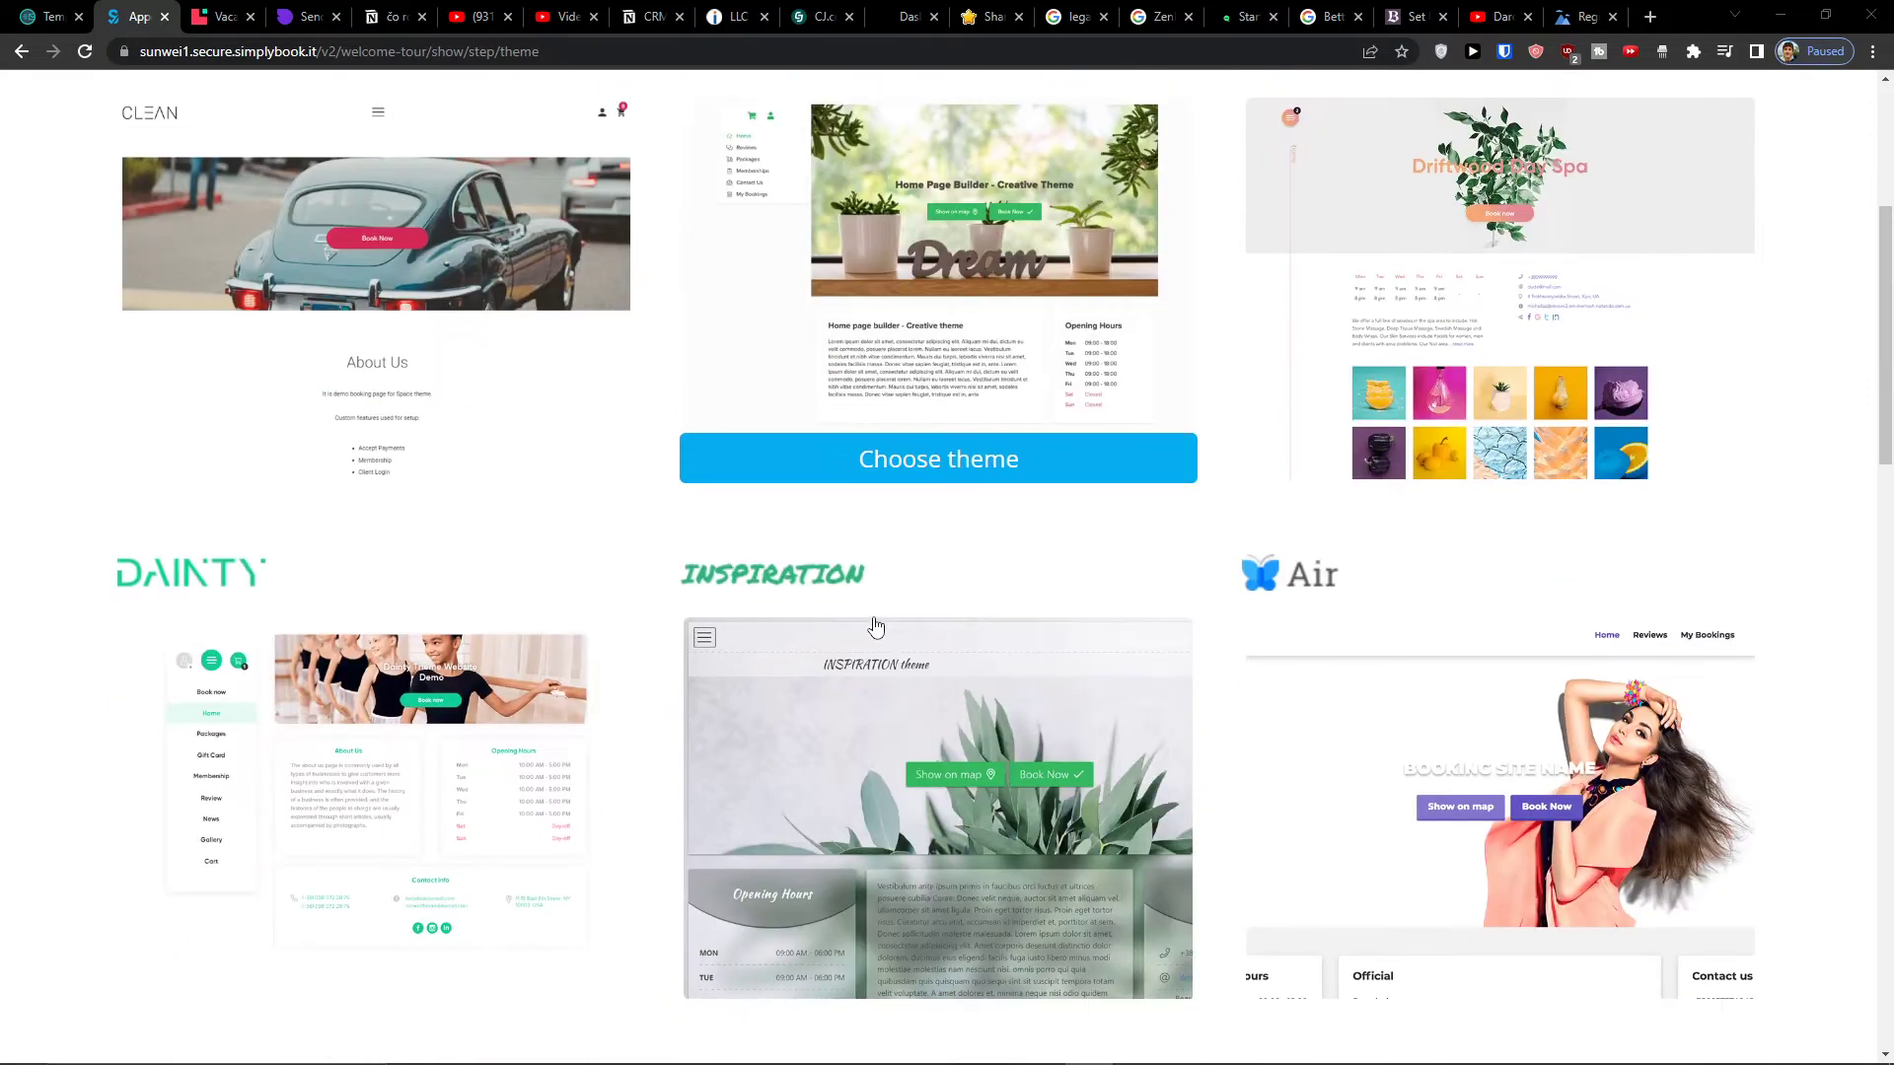
{"action": "scroll", "coordinate": [1265, 564], "scroll_direction": "down", "scroll_amount": 4}
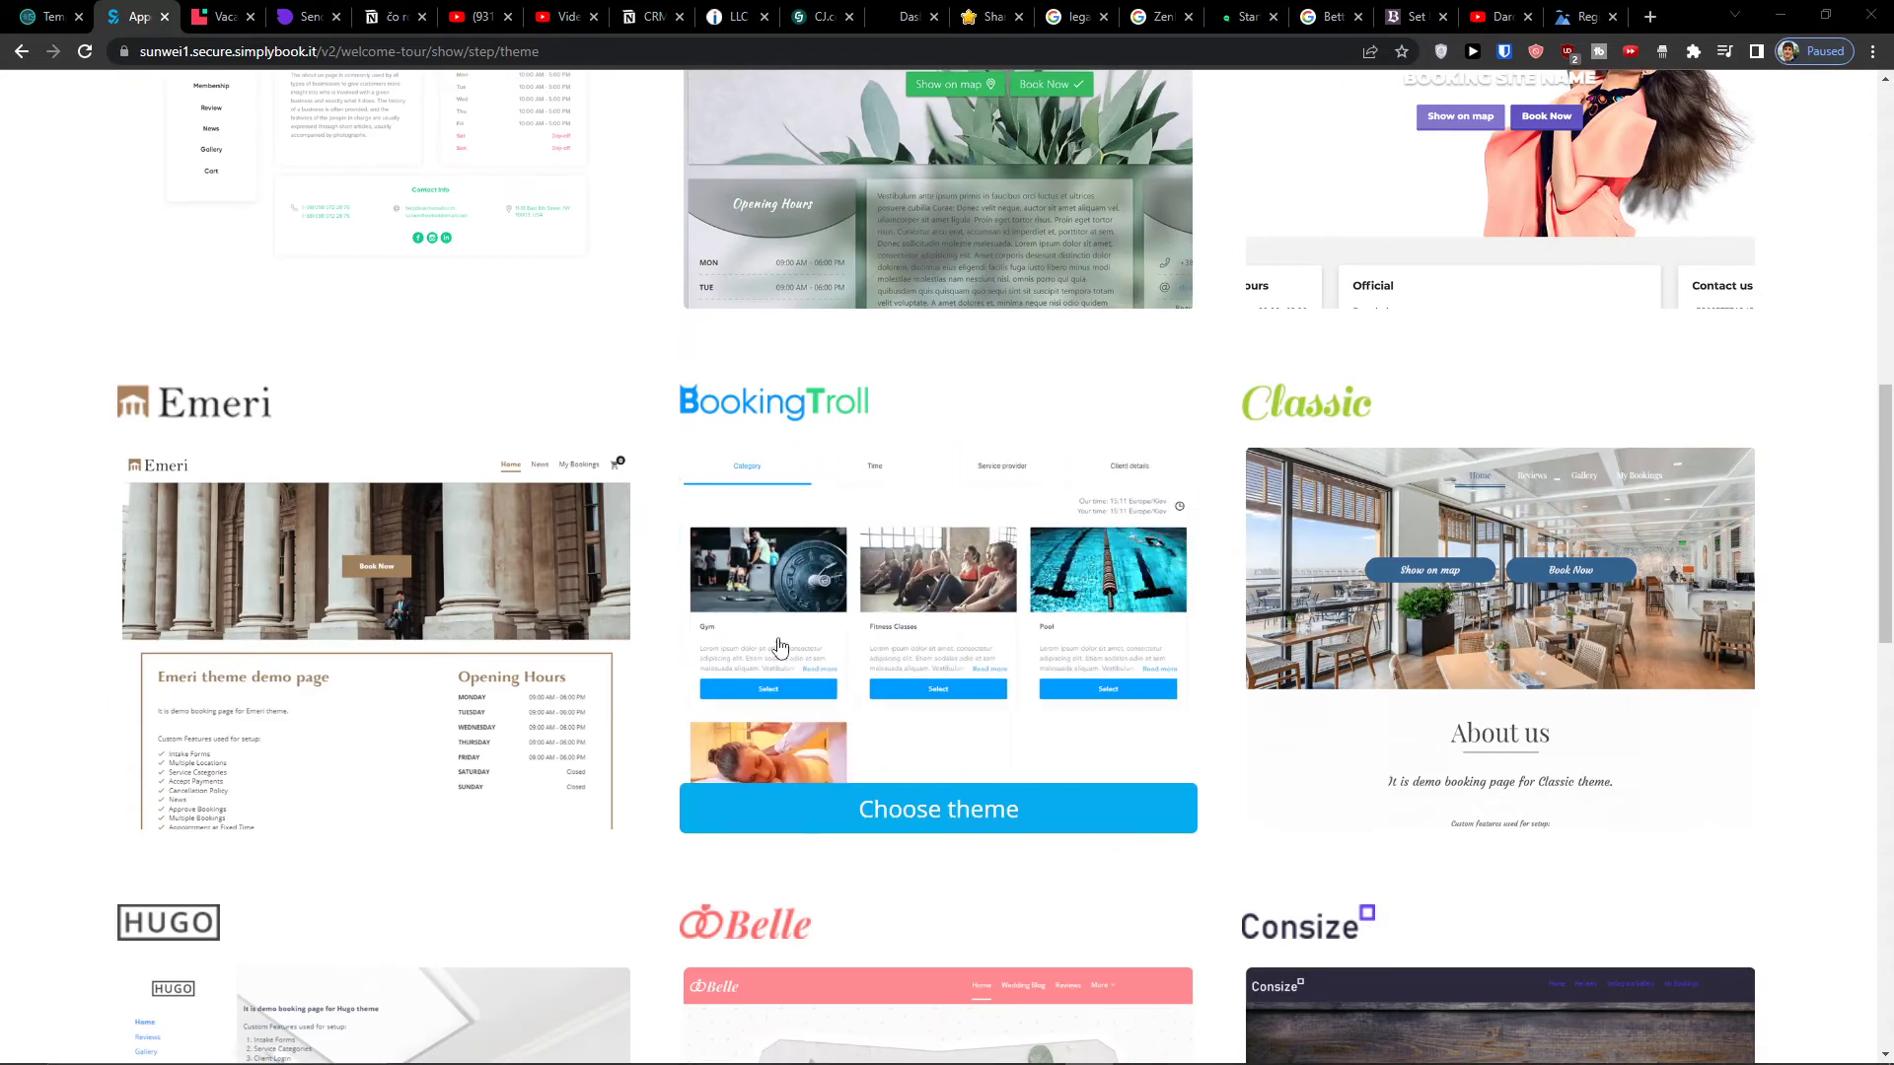
{"action": "scroll", "coordinate": [964, 533], "scroll_direction": "down", "scroll_amount": 2}
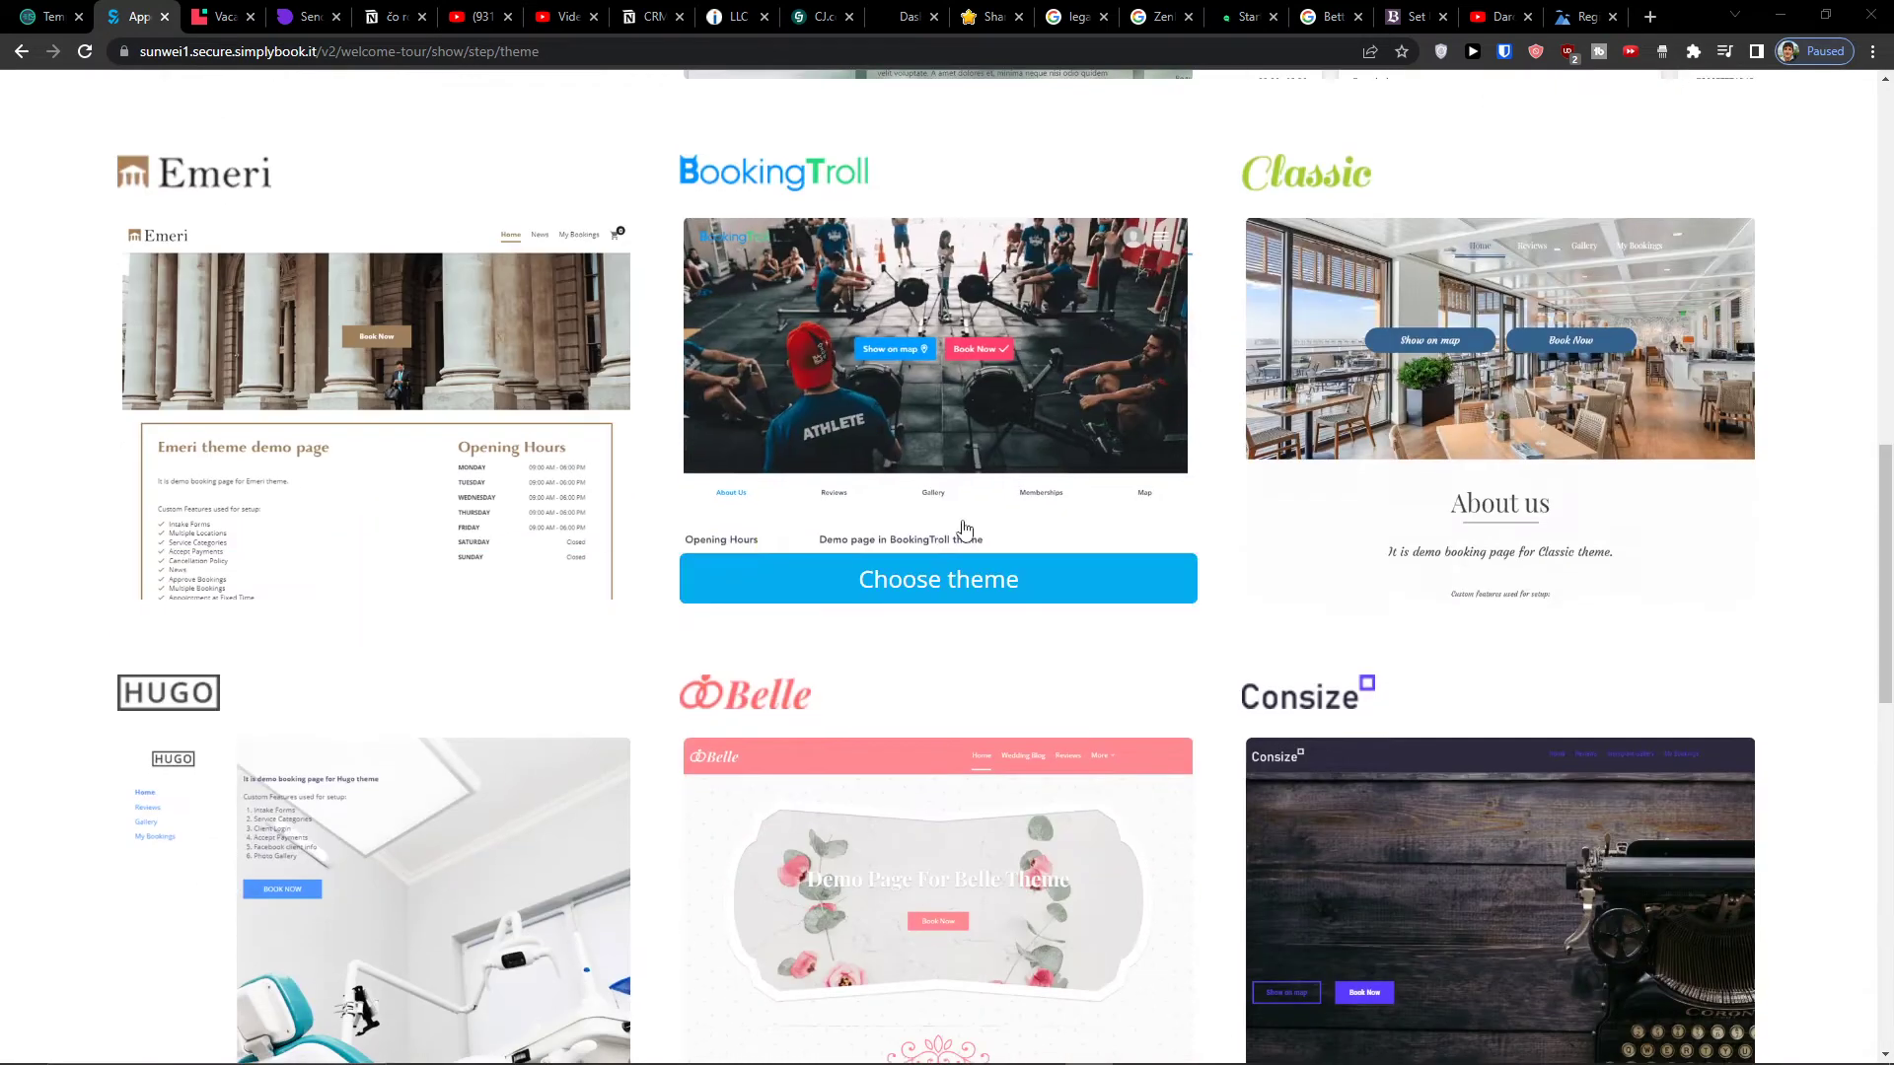
{"action": "left_click", "coordinate": [1385, 578]}
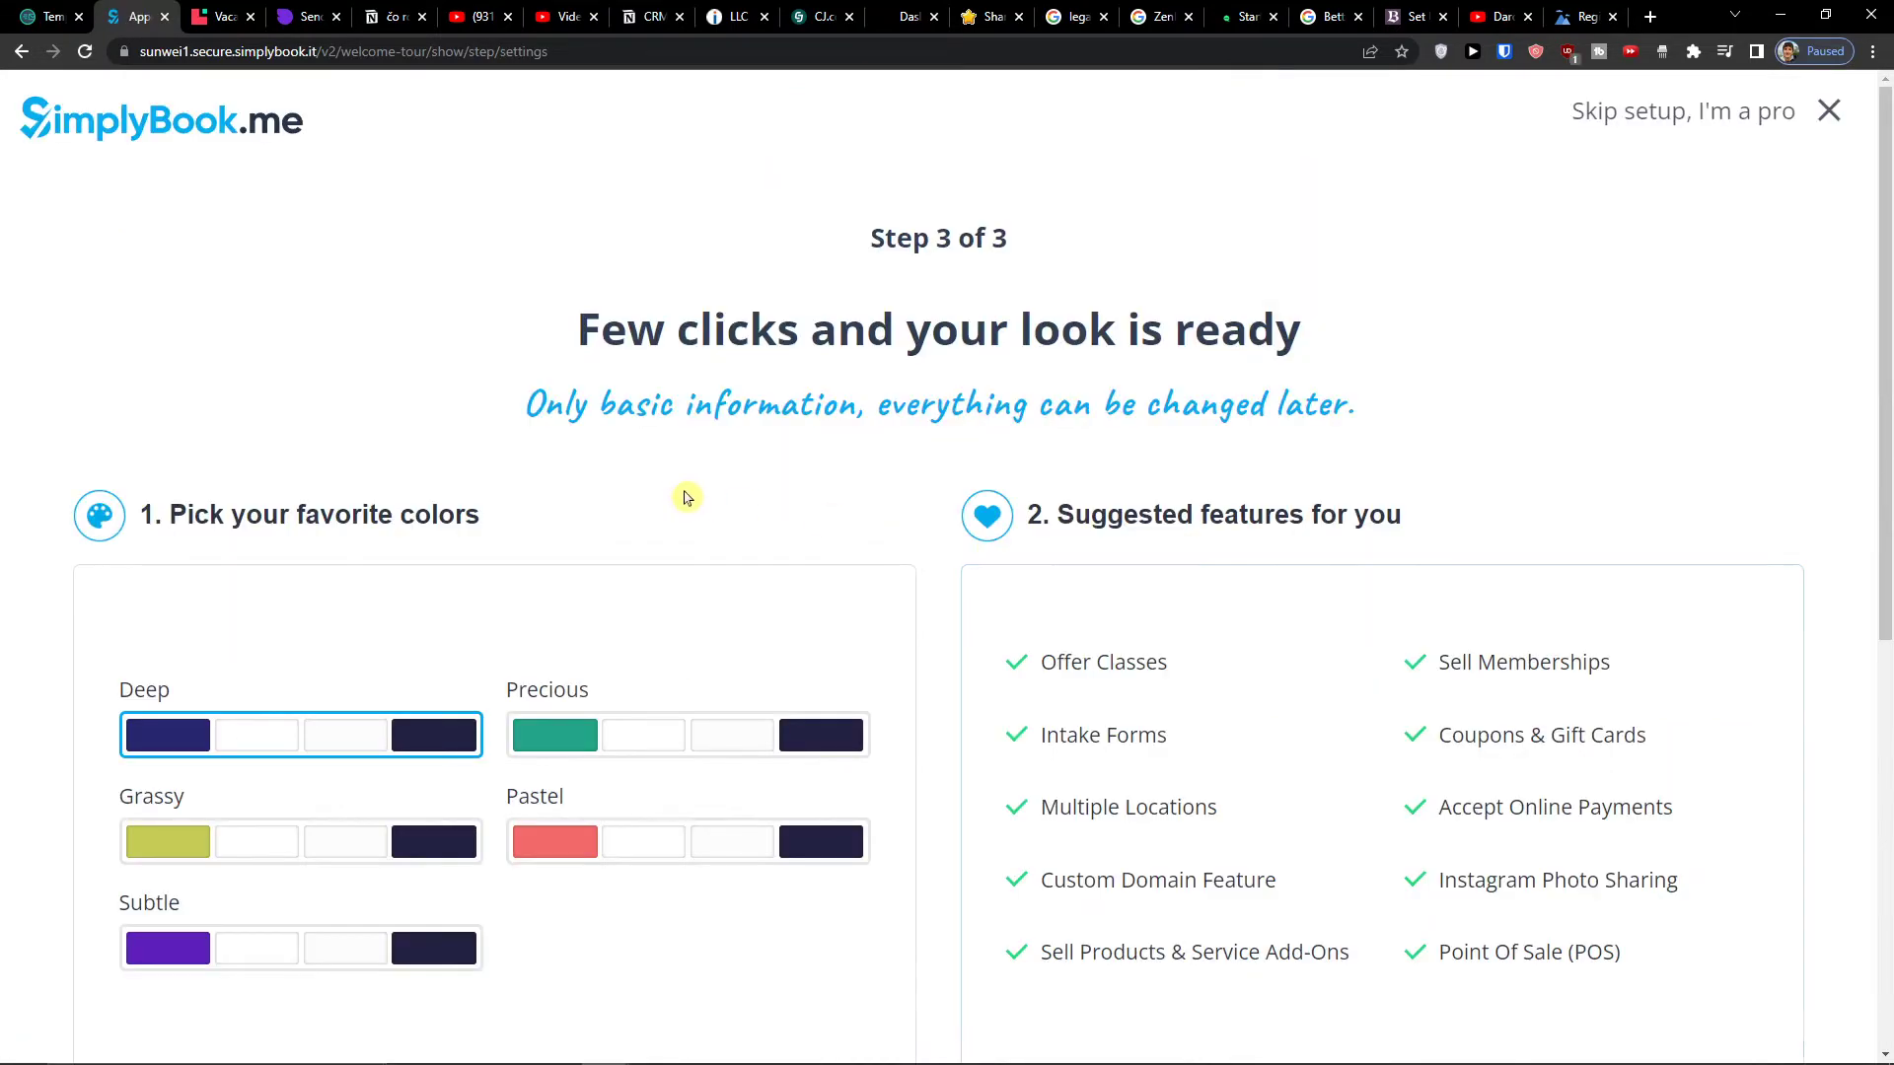
- Preview Grassy, Subtle and Pastel palettes, select Precious, and finish with the Magic button
{"action": "scroll", "coordinate": [685, 495], "scroll_direction": "down", "scroll_amount": 2}
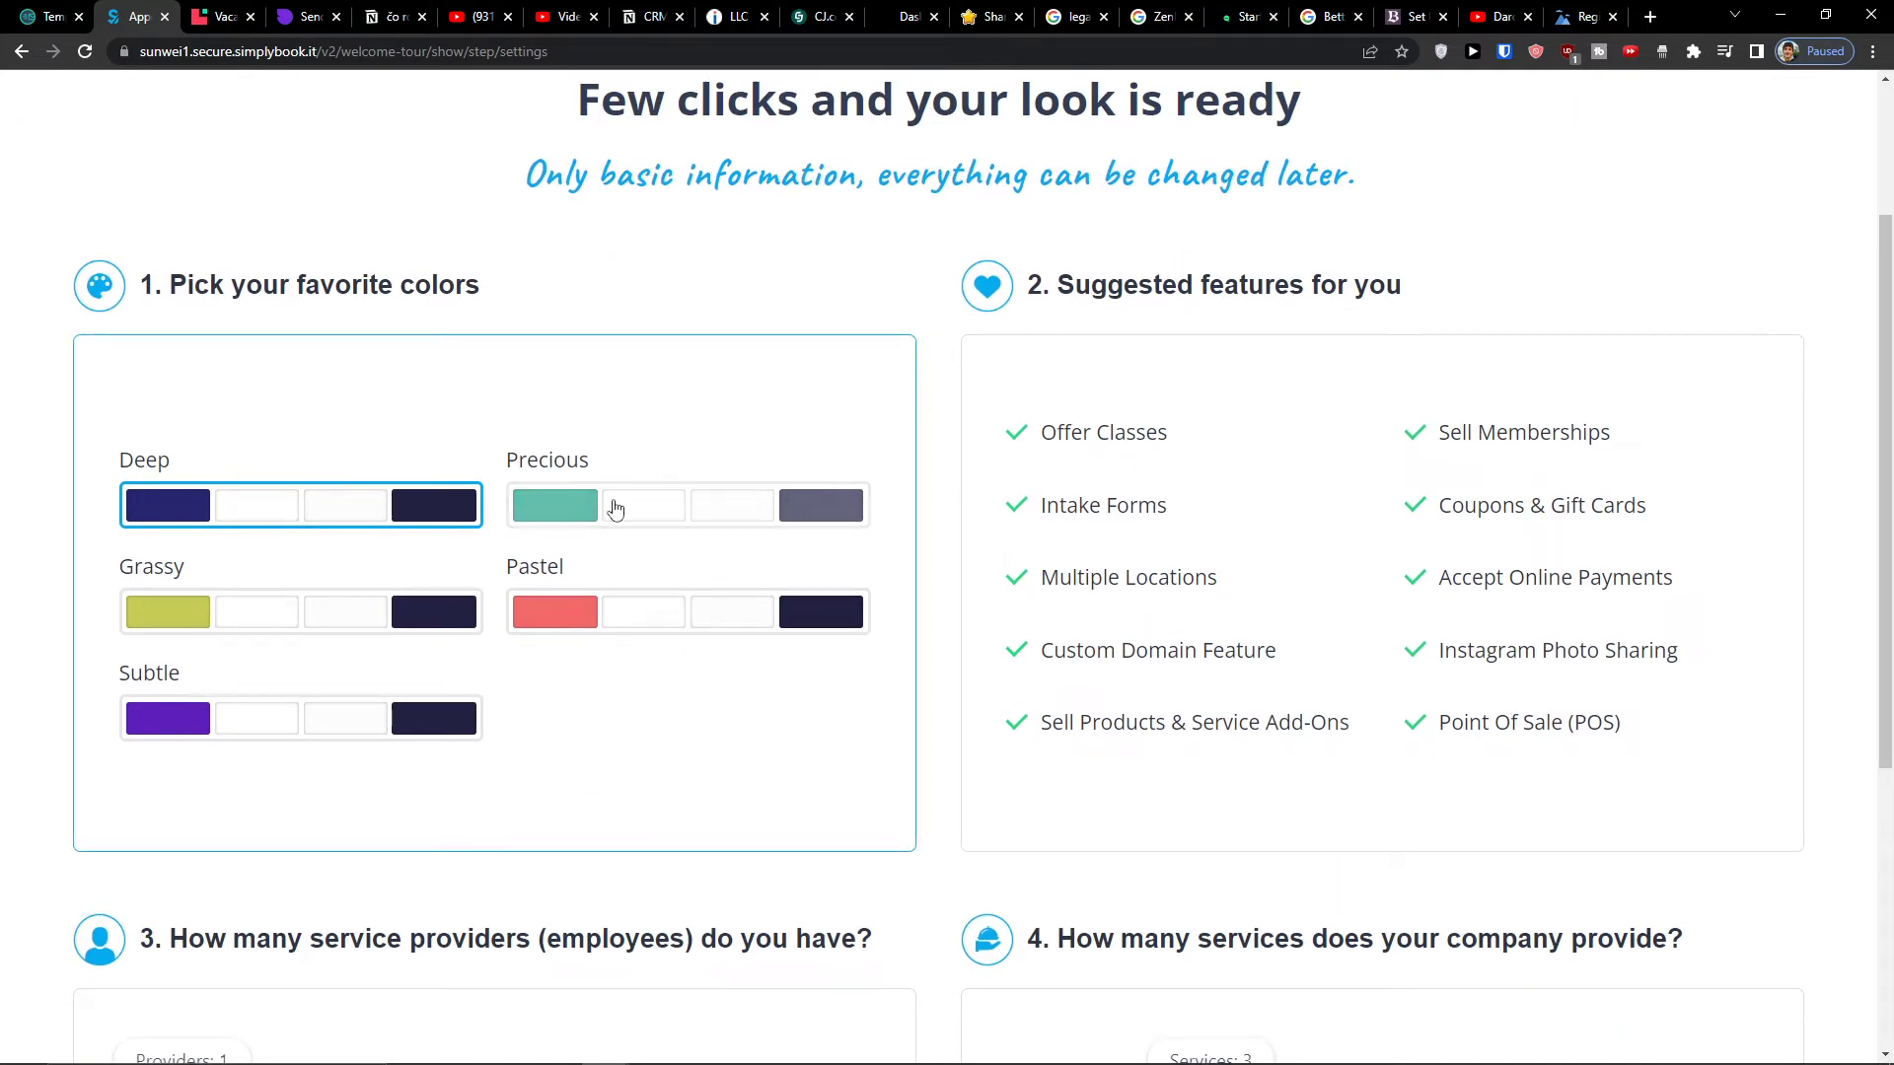
{"action": "left_click", "coordinate": [335, 613]}
{"action": "left_click", "coordinate": [316, 710]}
{"action": "left_click", "coordinate": [592, 607]}
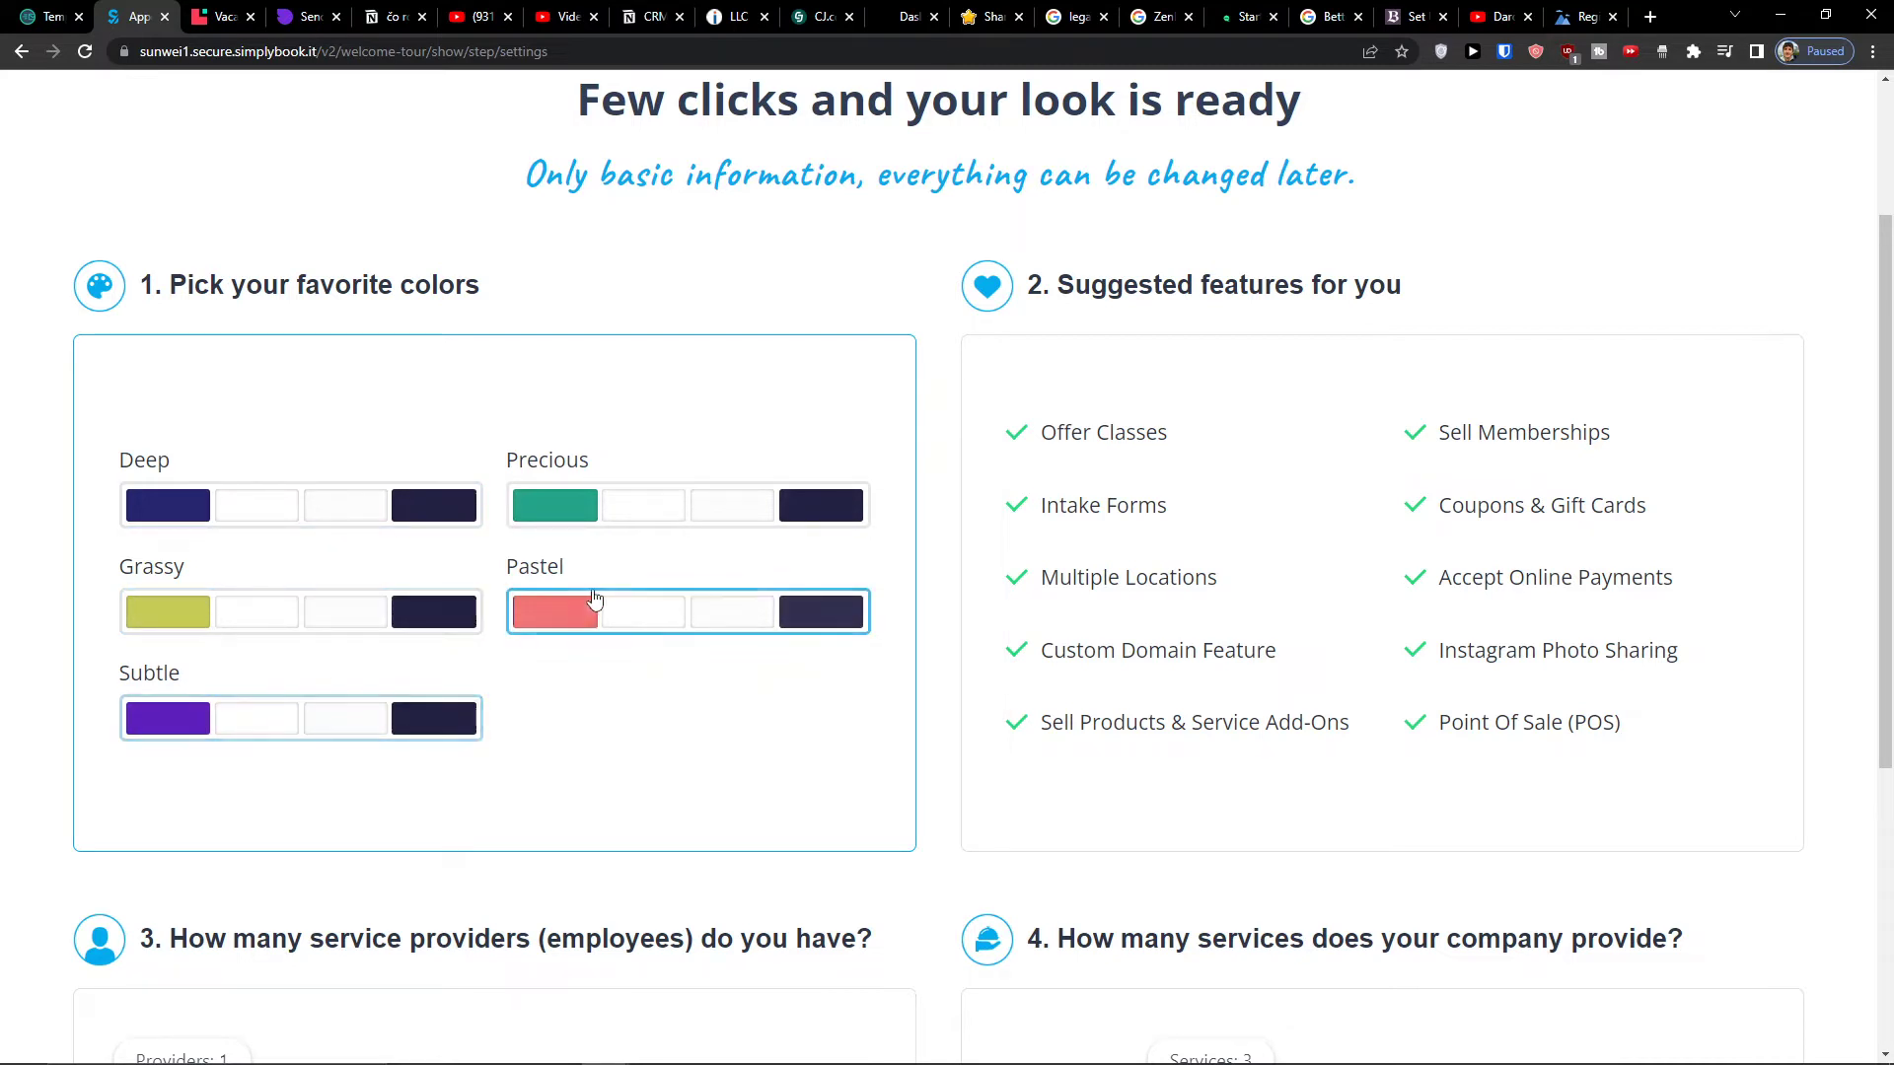
{"action": "left_click", "coordinate": [720, 508]}
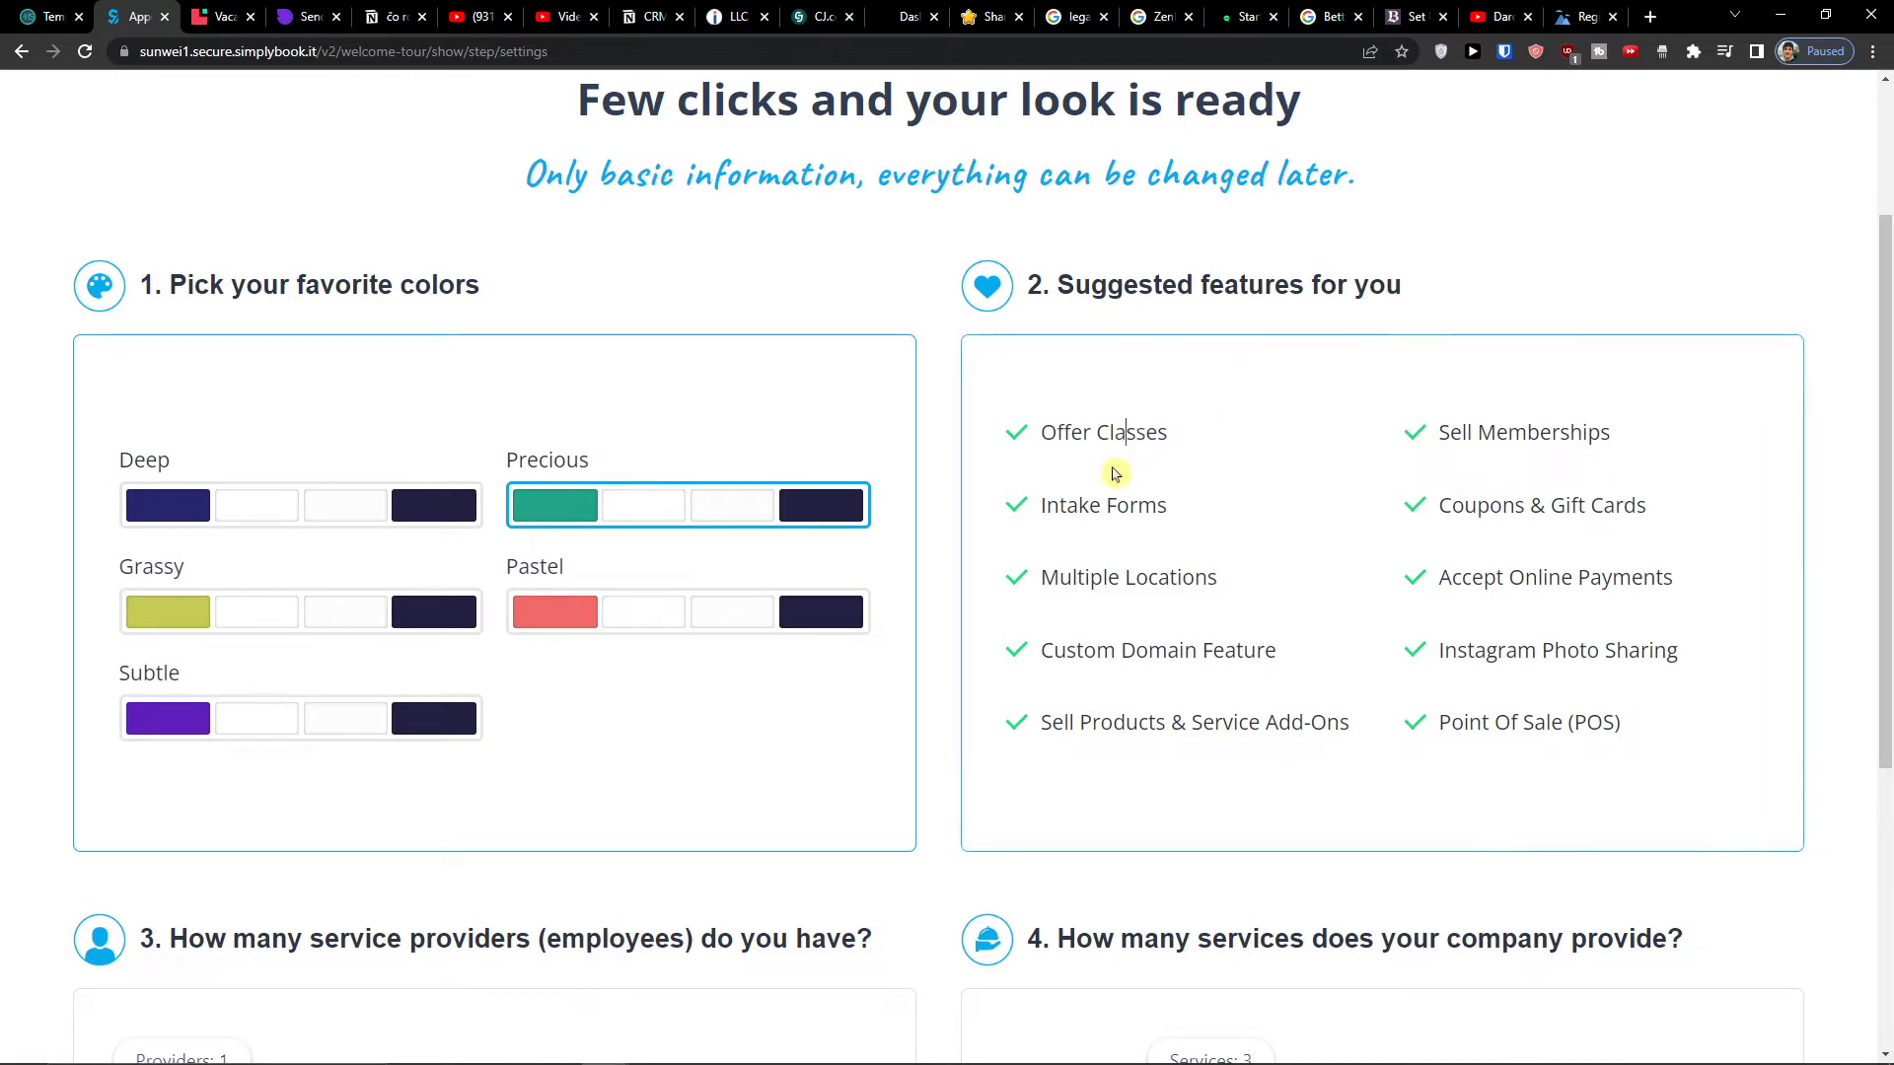
{"action": "scroll", "coordinate": [1363, 566], "scroll_direction": "down", "scroll_amount": 5}
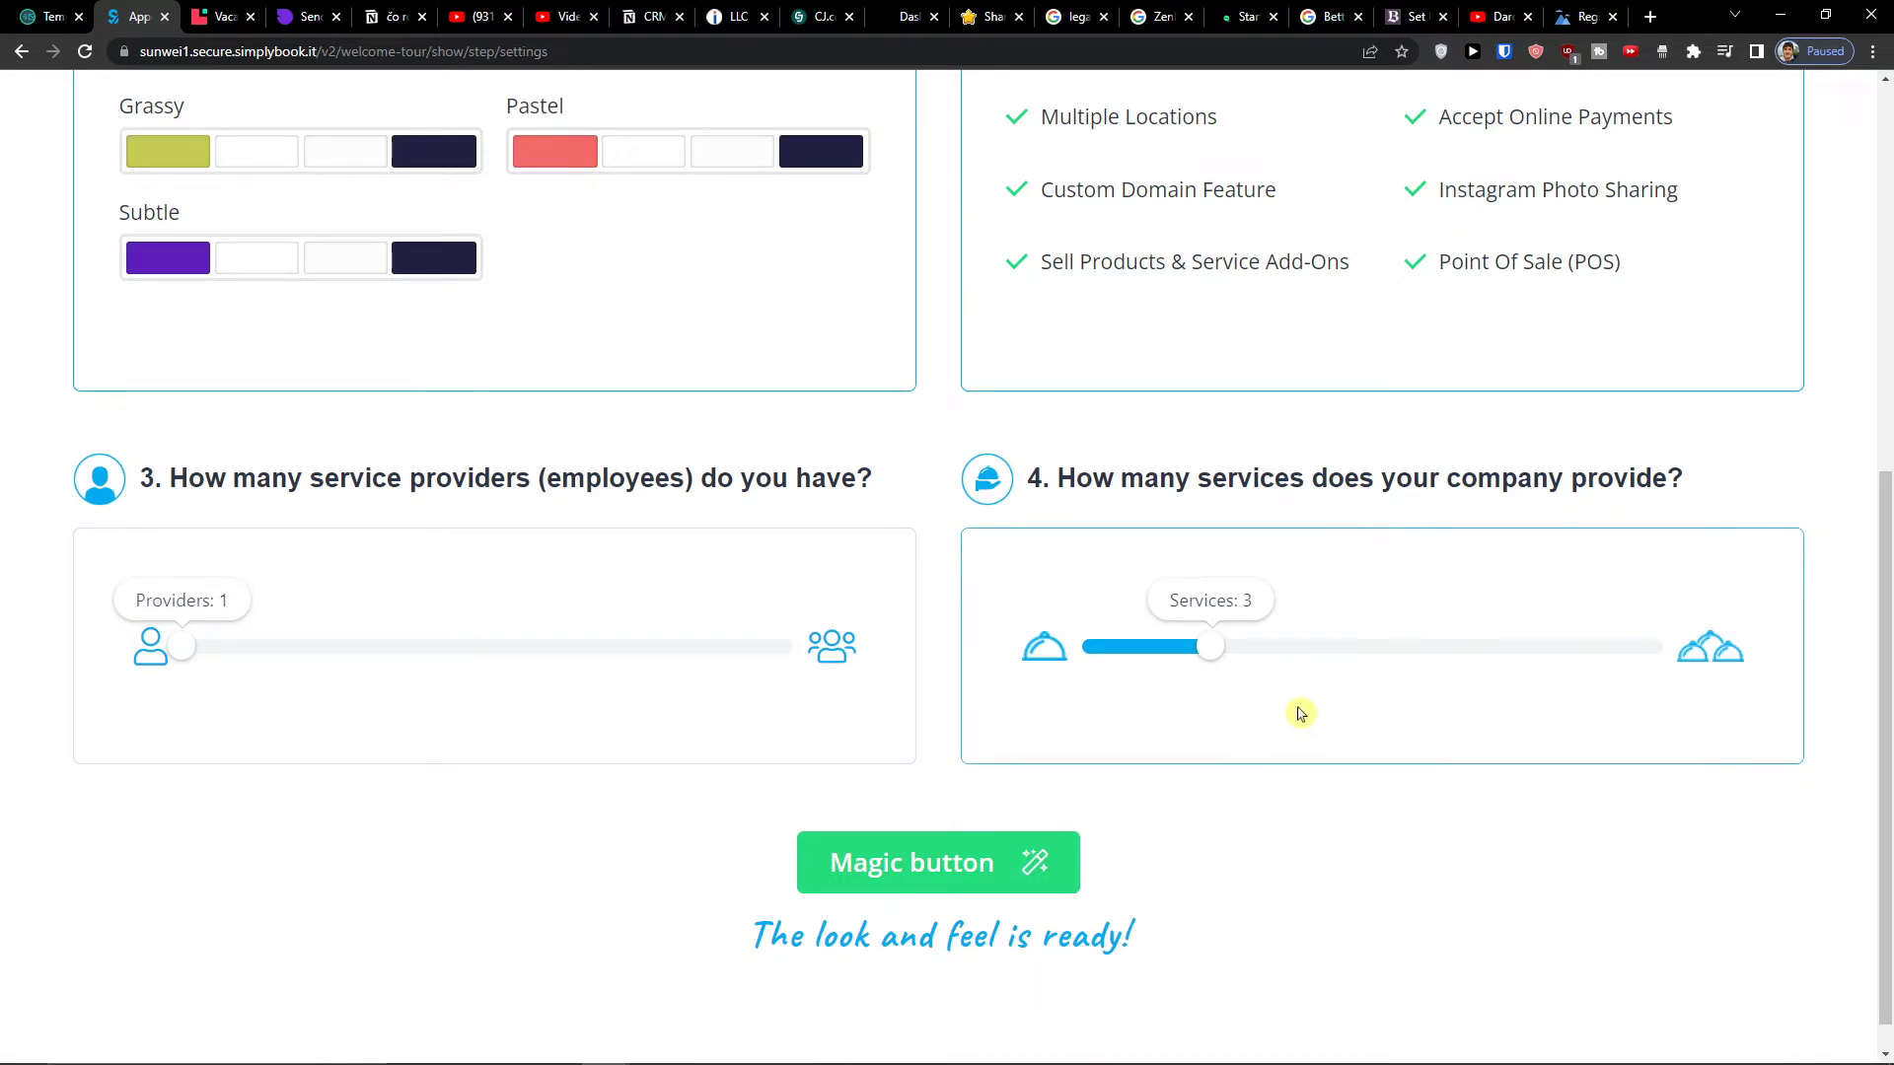
{"action": "left_click", "coordinate": [1041, 858]}
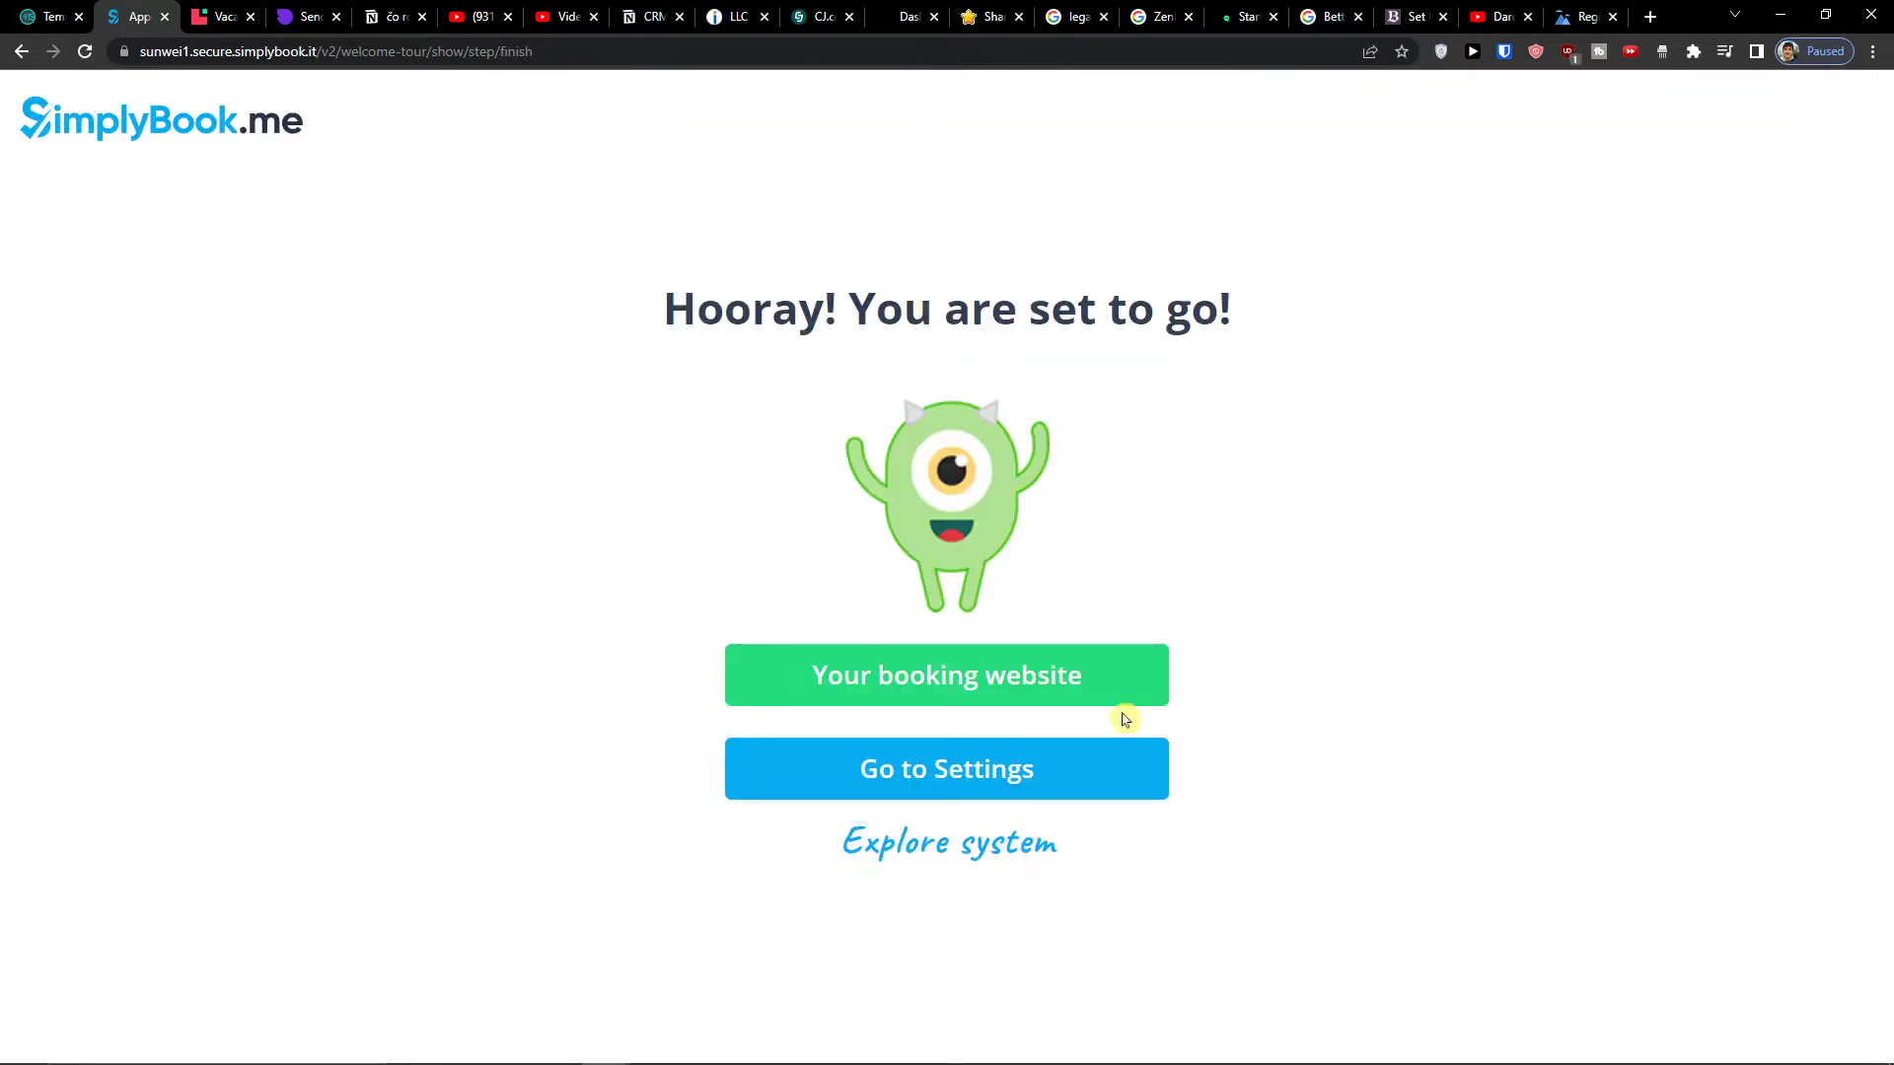
- Open the public booking website and admin settings, then scroll the site to its Reviews section
{"action": "left_click", "coordinate": [1100, 666]}
{"action": "left_click", "coordinate": [1073, 772]}
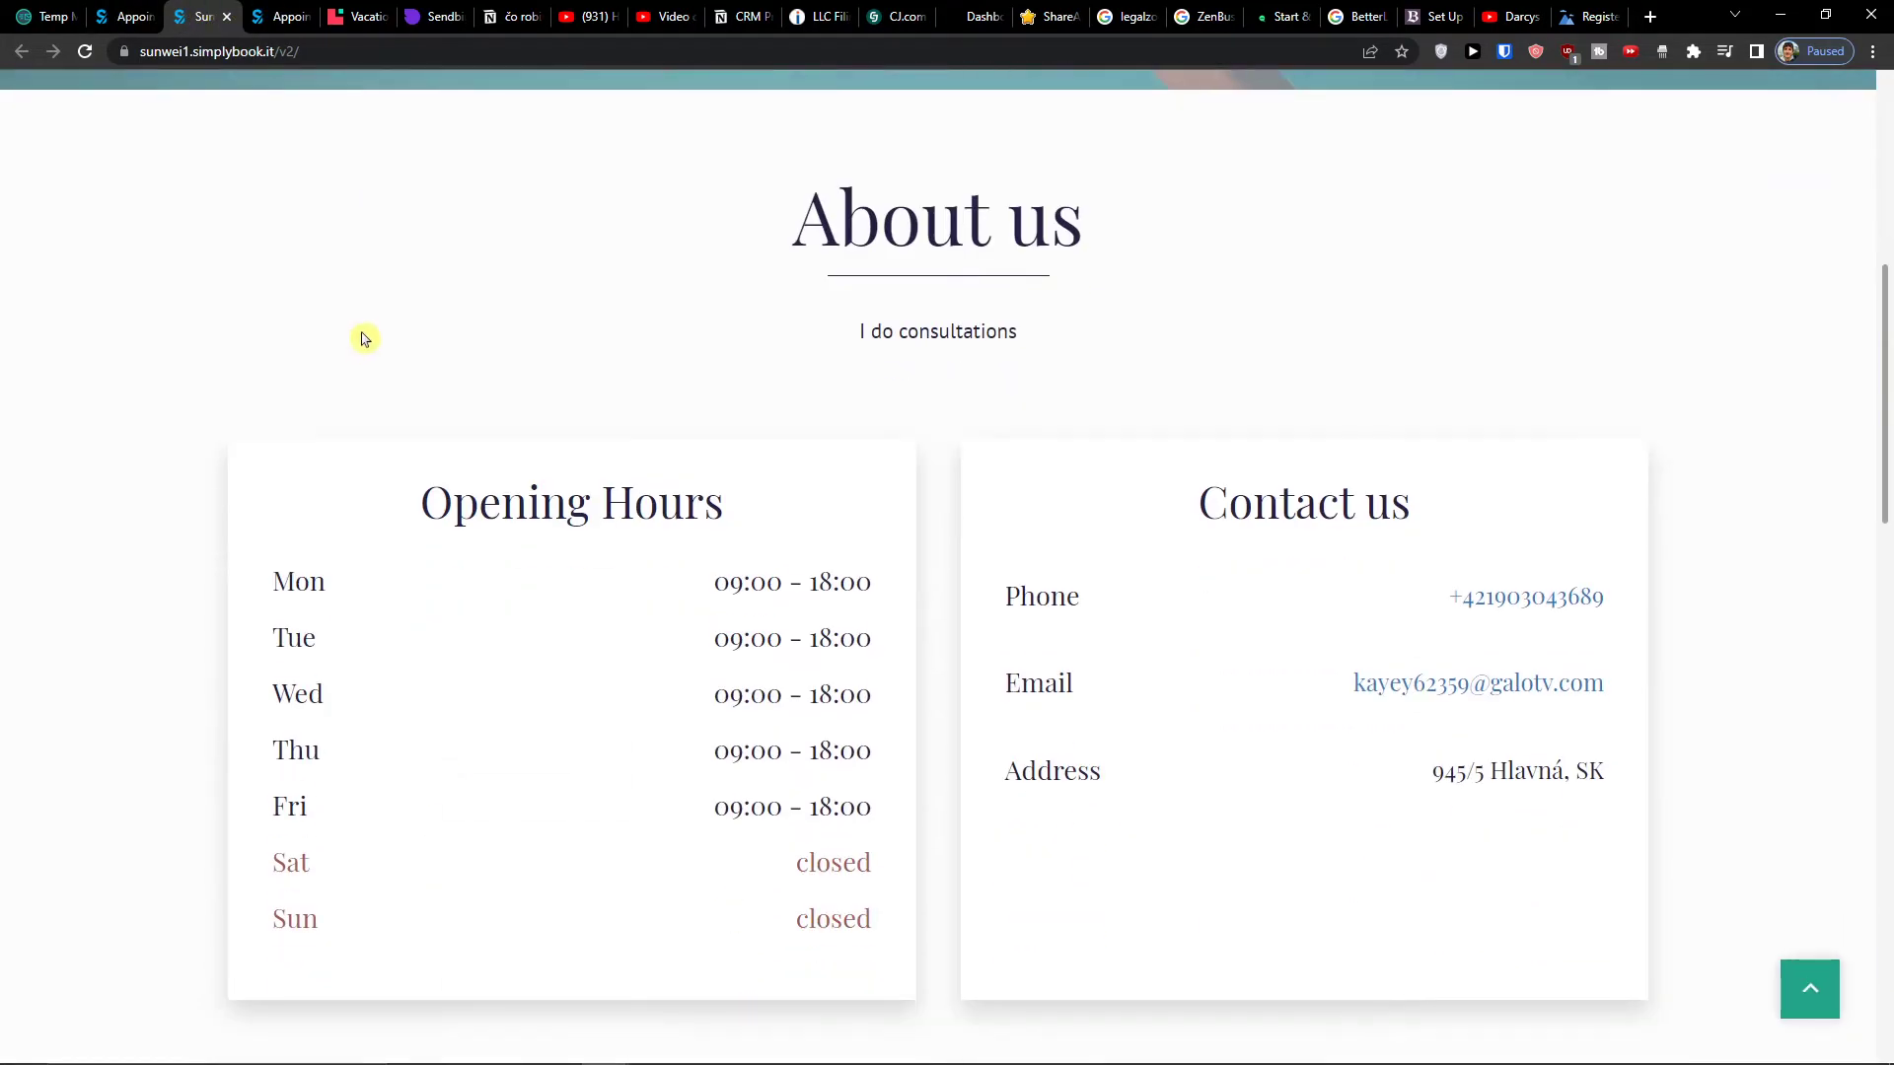
{"action": "scroll", "coordinate": [999, 518], "scroll_direction": "down", "scroll_amount": 16}
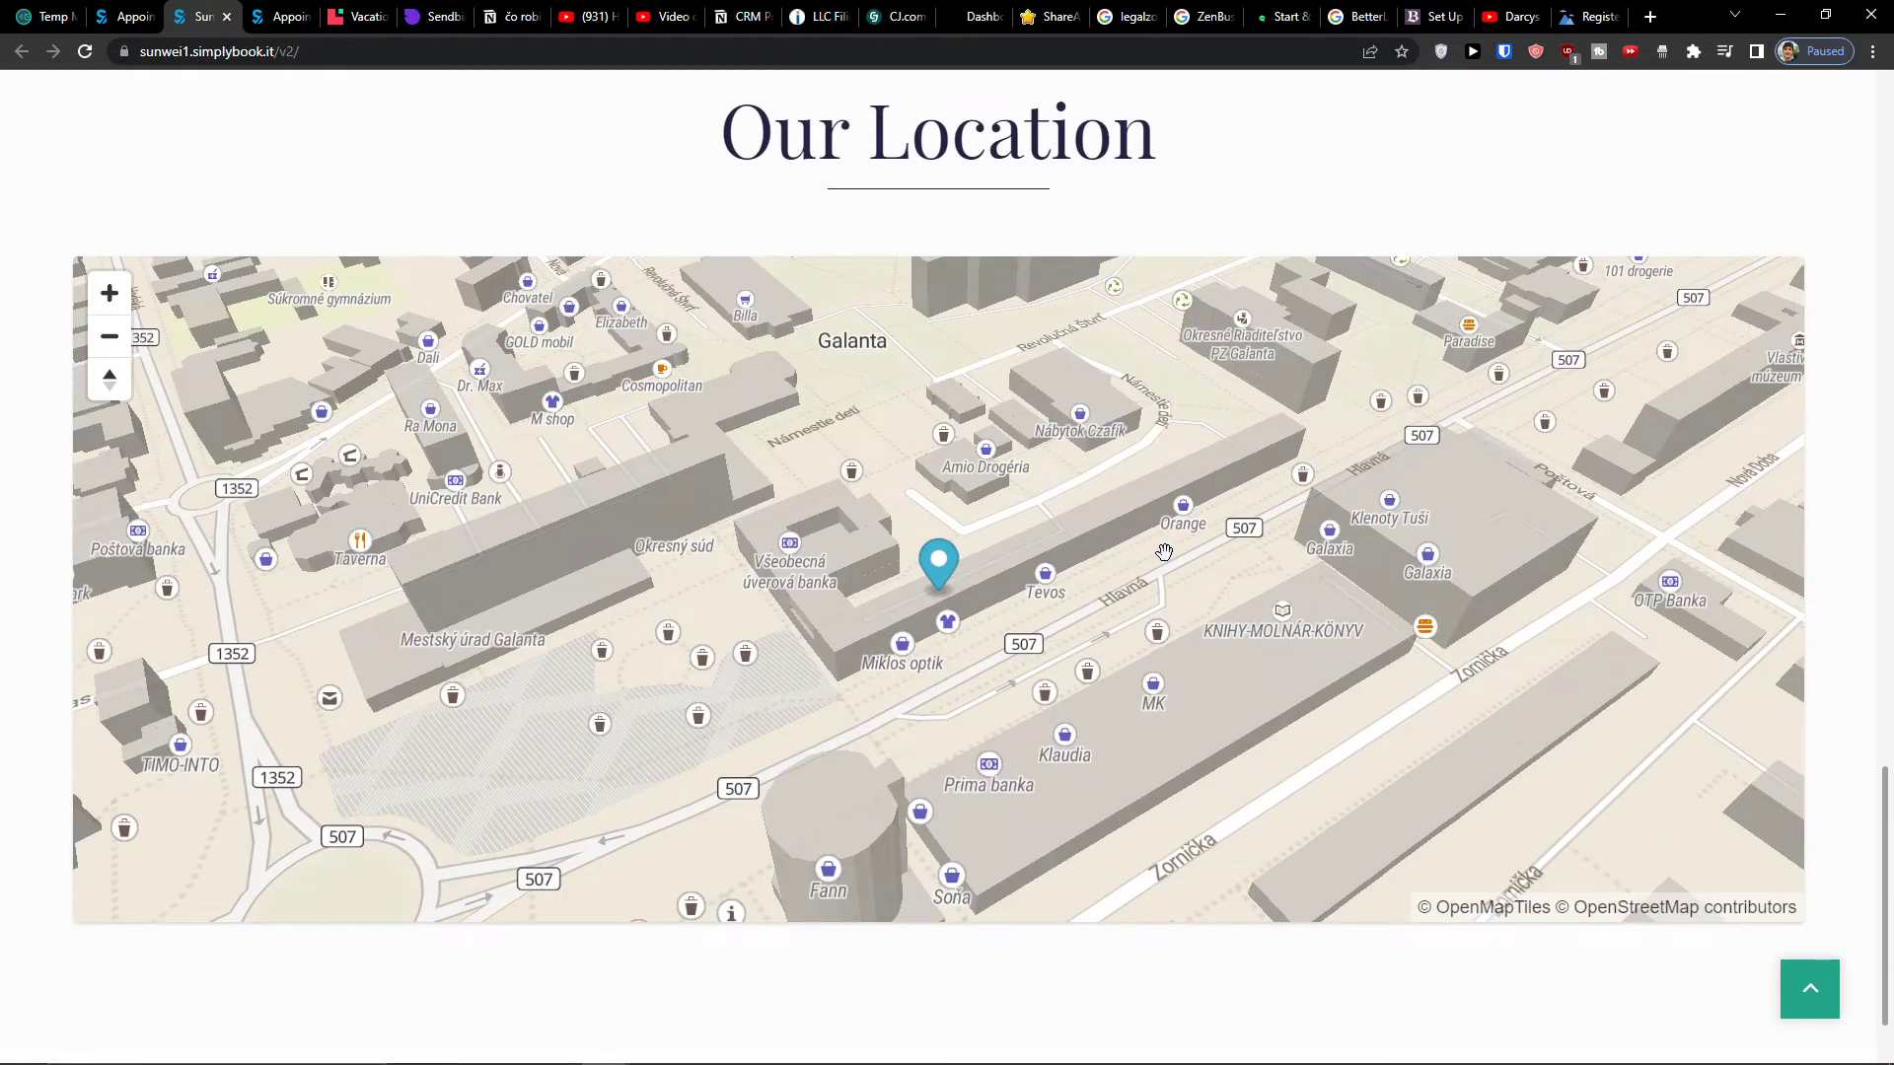
{"action": "scroll", "coordinate": [1164, 552], "scroll_direction": "up", "scroll_amount": 2}
{"action": "scroll", "coordinate": [1164, 552], "scroll_direction": "down", "scroll_amount": 3}
{"action": "scroll", "coordinate": [1040, 189], "scroll_direction": "up", "scroll_amount": 13}
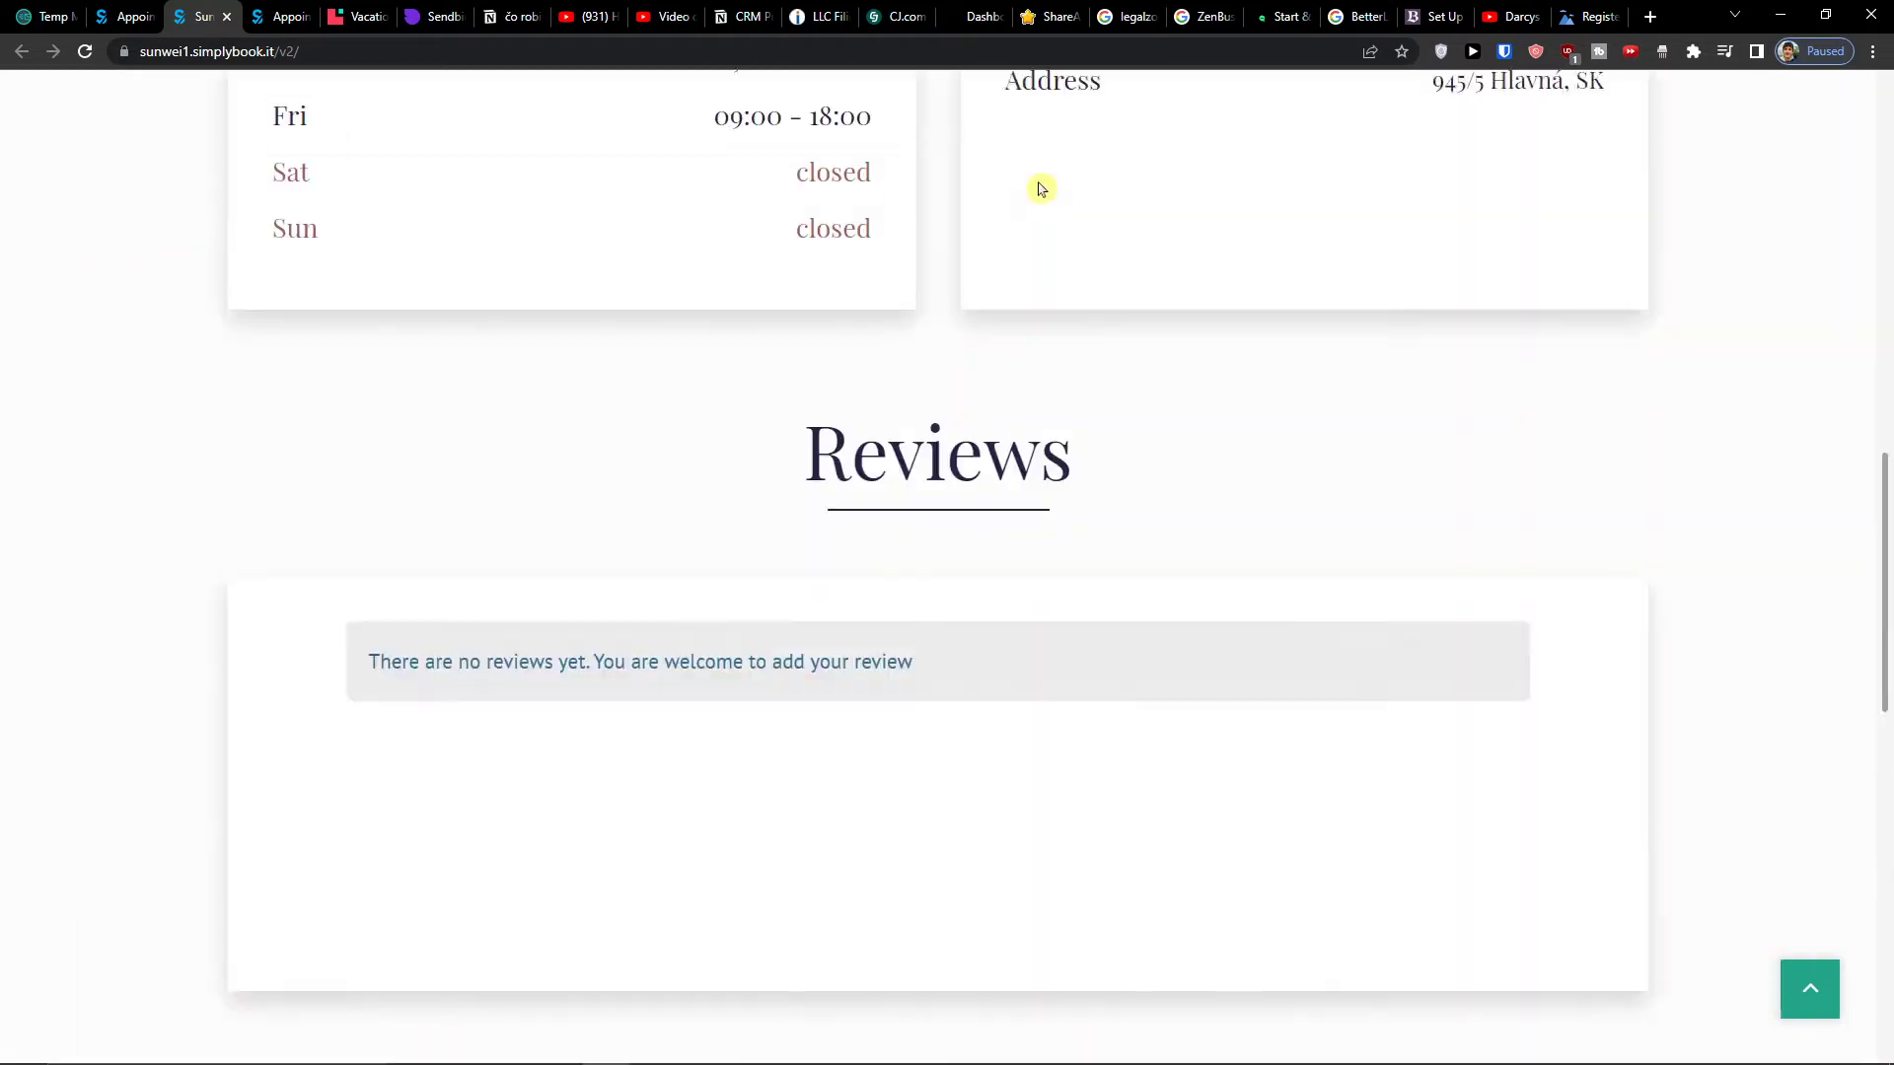
{"action": "scroll", "coordinate": [1044, 246], "scroll_direction": "up", "scroll_amount": 15}
{"action": "left_click", "coordinate": [1343, 157]}
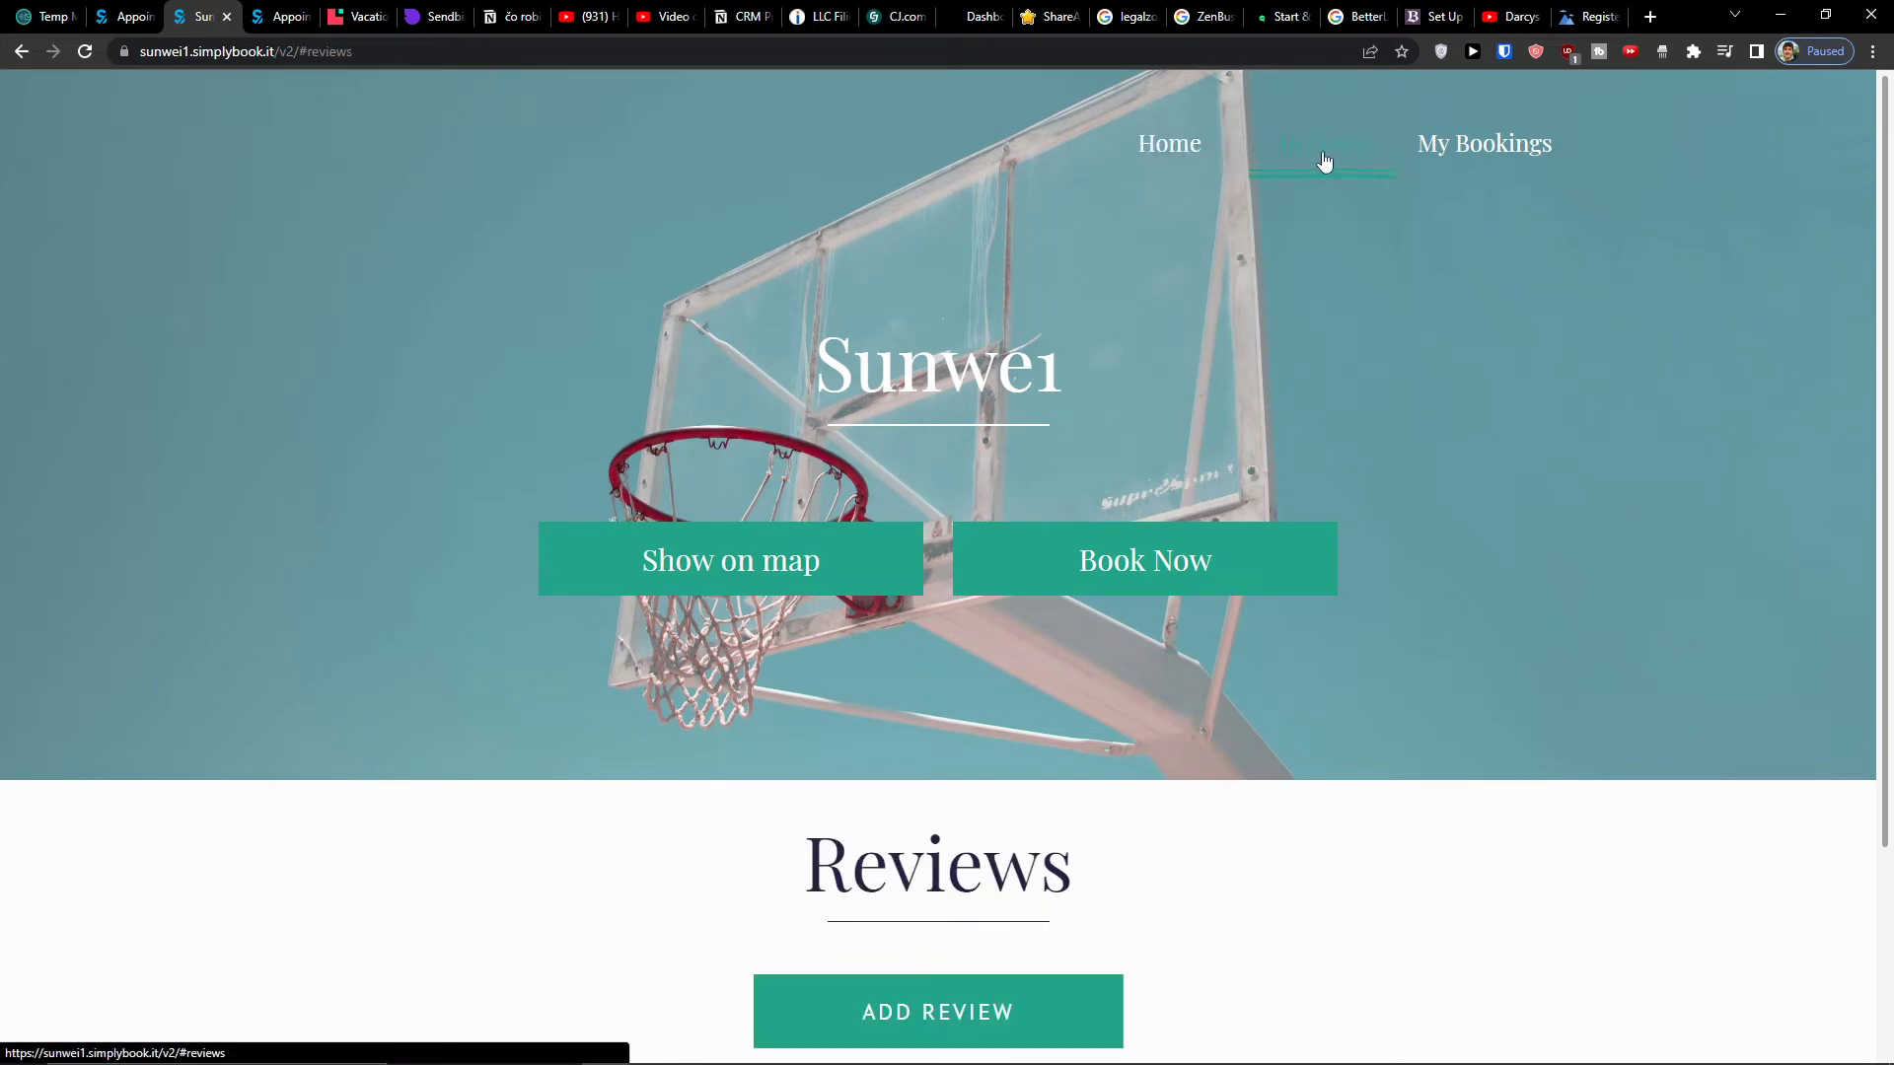
- Switch back to the admin welcome tab and open the bookings dashboard
{"action": "left_click", "coordinate": [247, 13]}
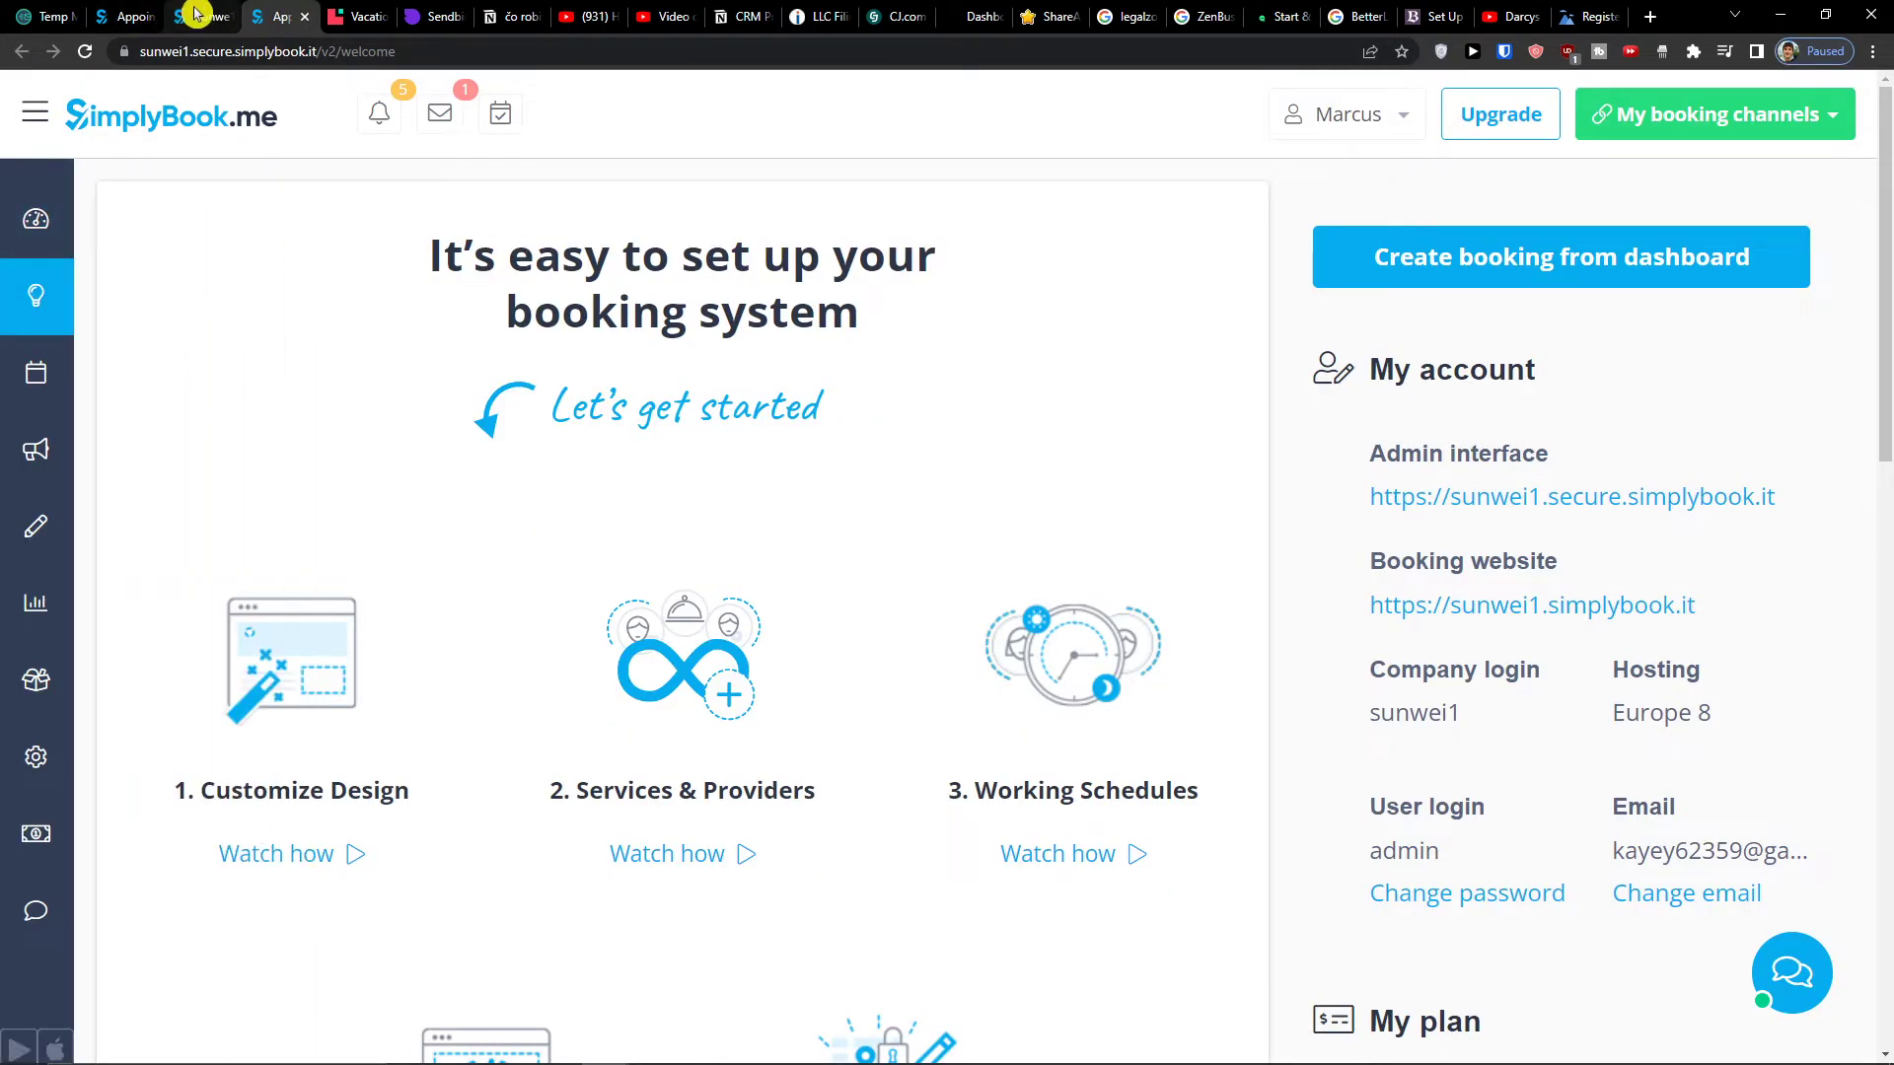
{"action": "left_click", "coordinate": [197, 16]}
{"action": "left_click", "coordinate": [158, 8]}
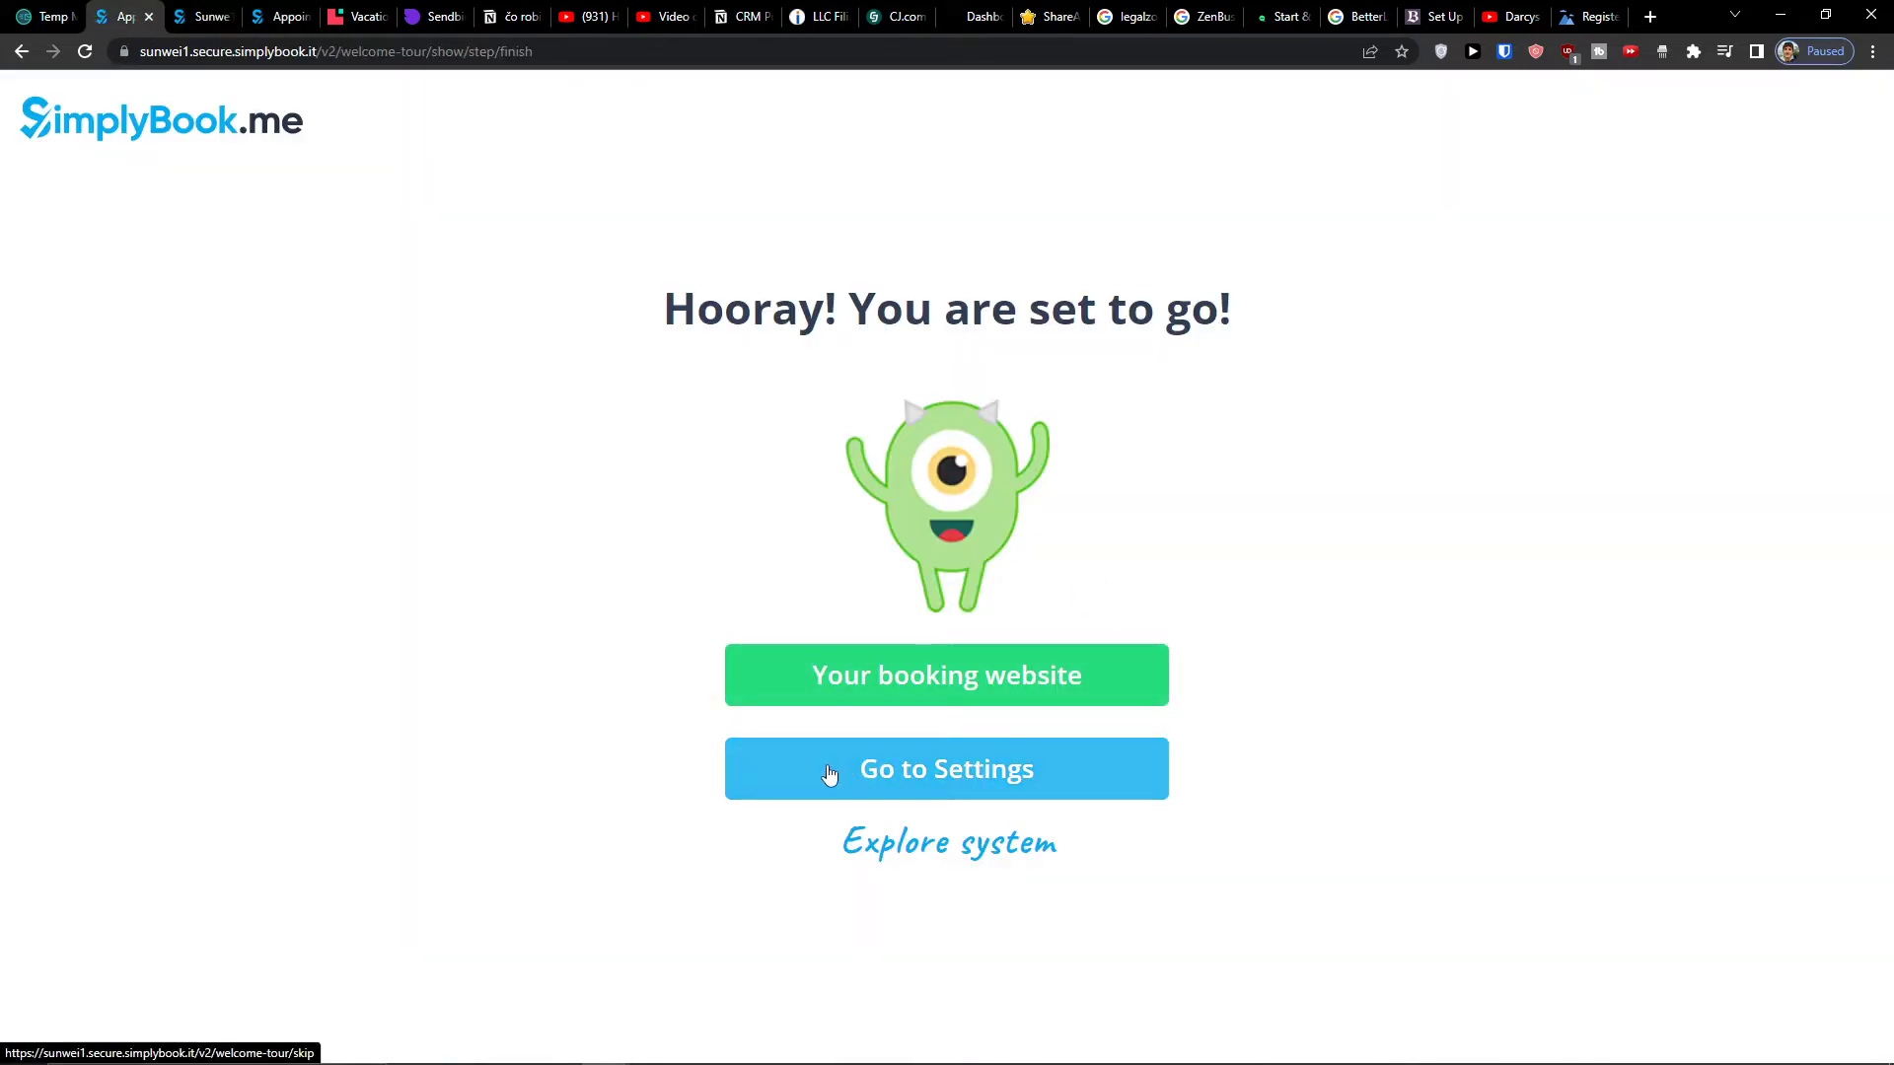
{"action": "left_click", "coordinate": [276, 16]}
{"action": "mouse_move", "coordinate": [81, 240]}
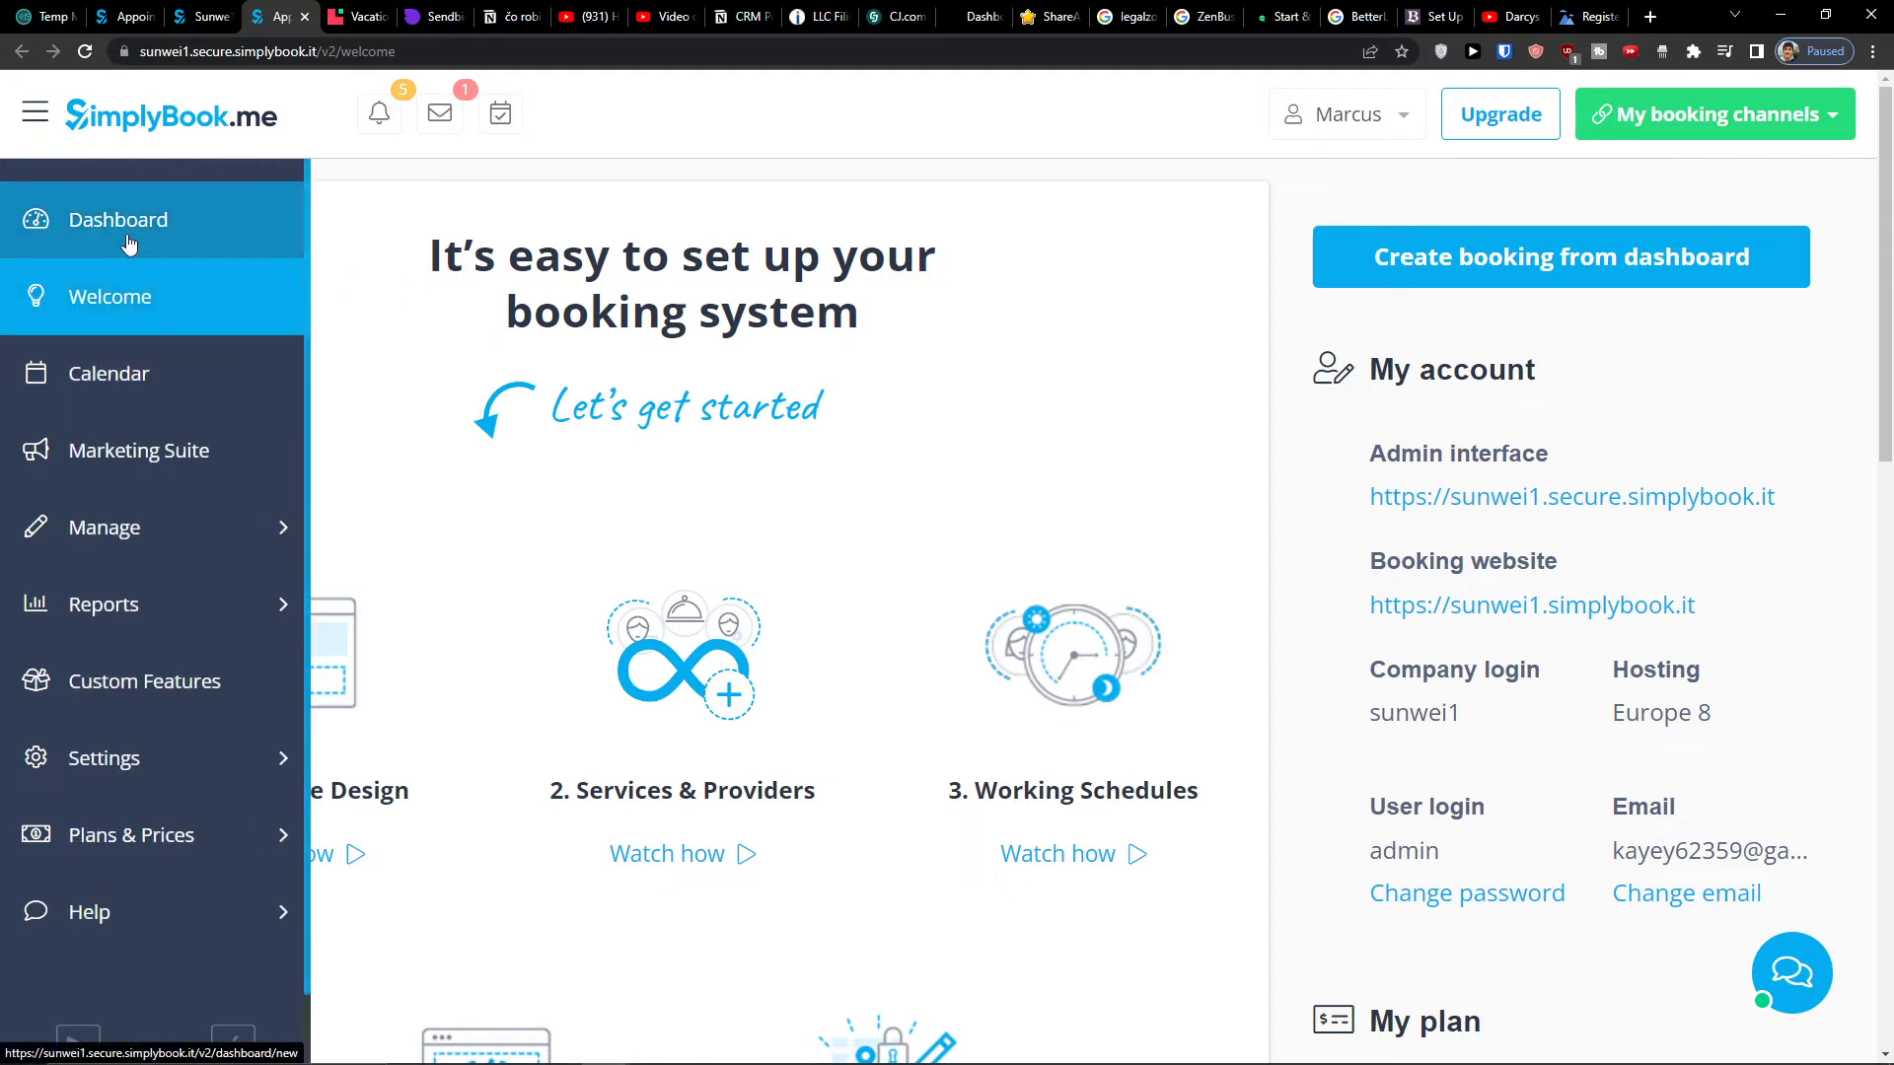
{"action": "left_click", "coordinate": [128, 243]}
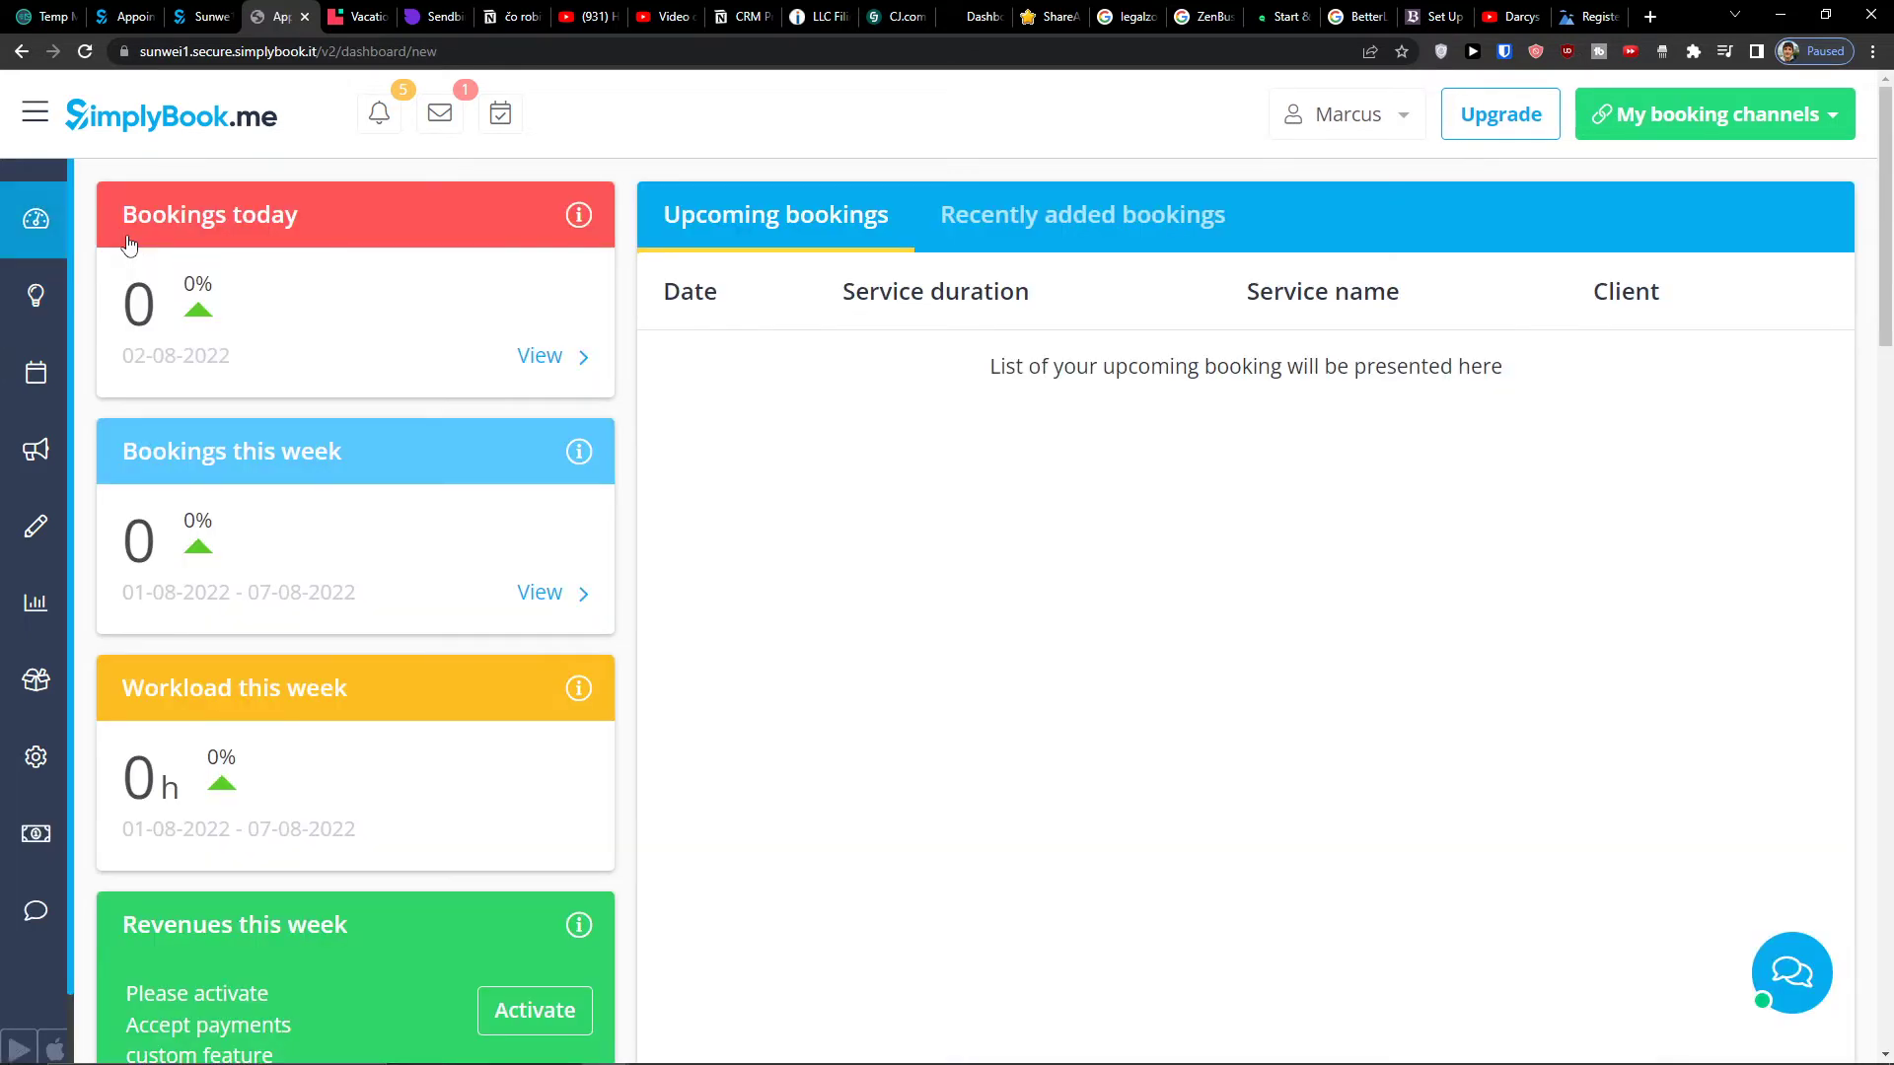
- Return to the Welcome page, look over the setup cards, and open 1. Customize Design
{"action": "mouse_move", "coordinate": [589, 239]}
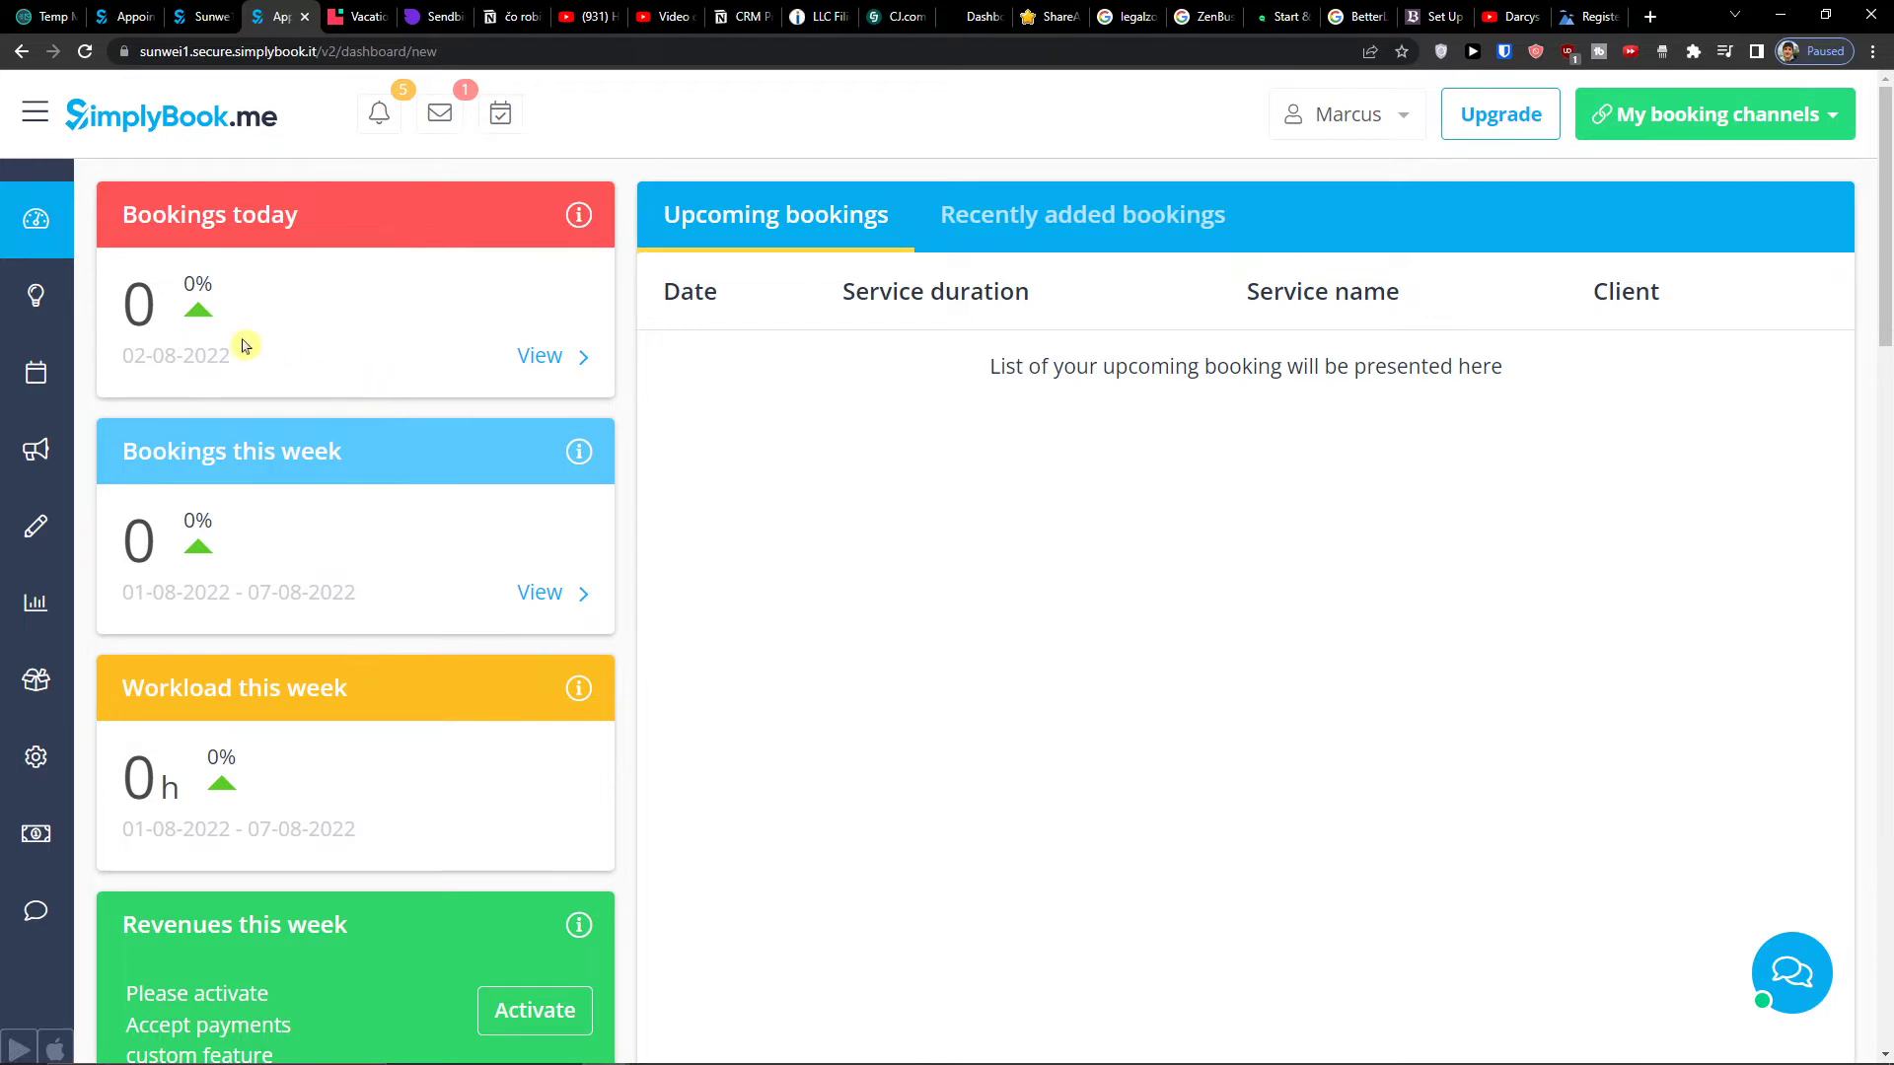
{"action": "left_click", "coordinate": [96, 307]}
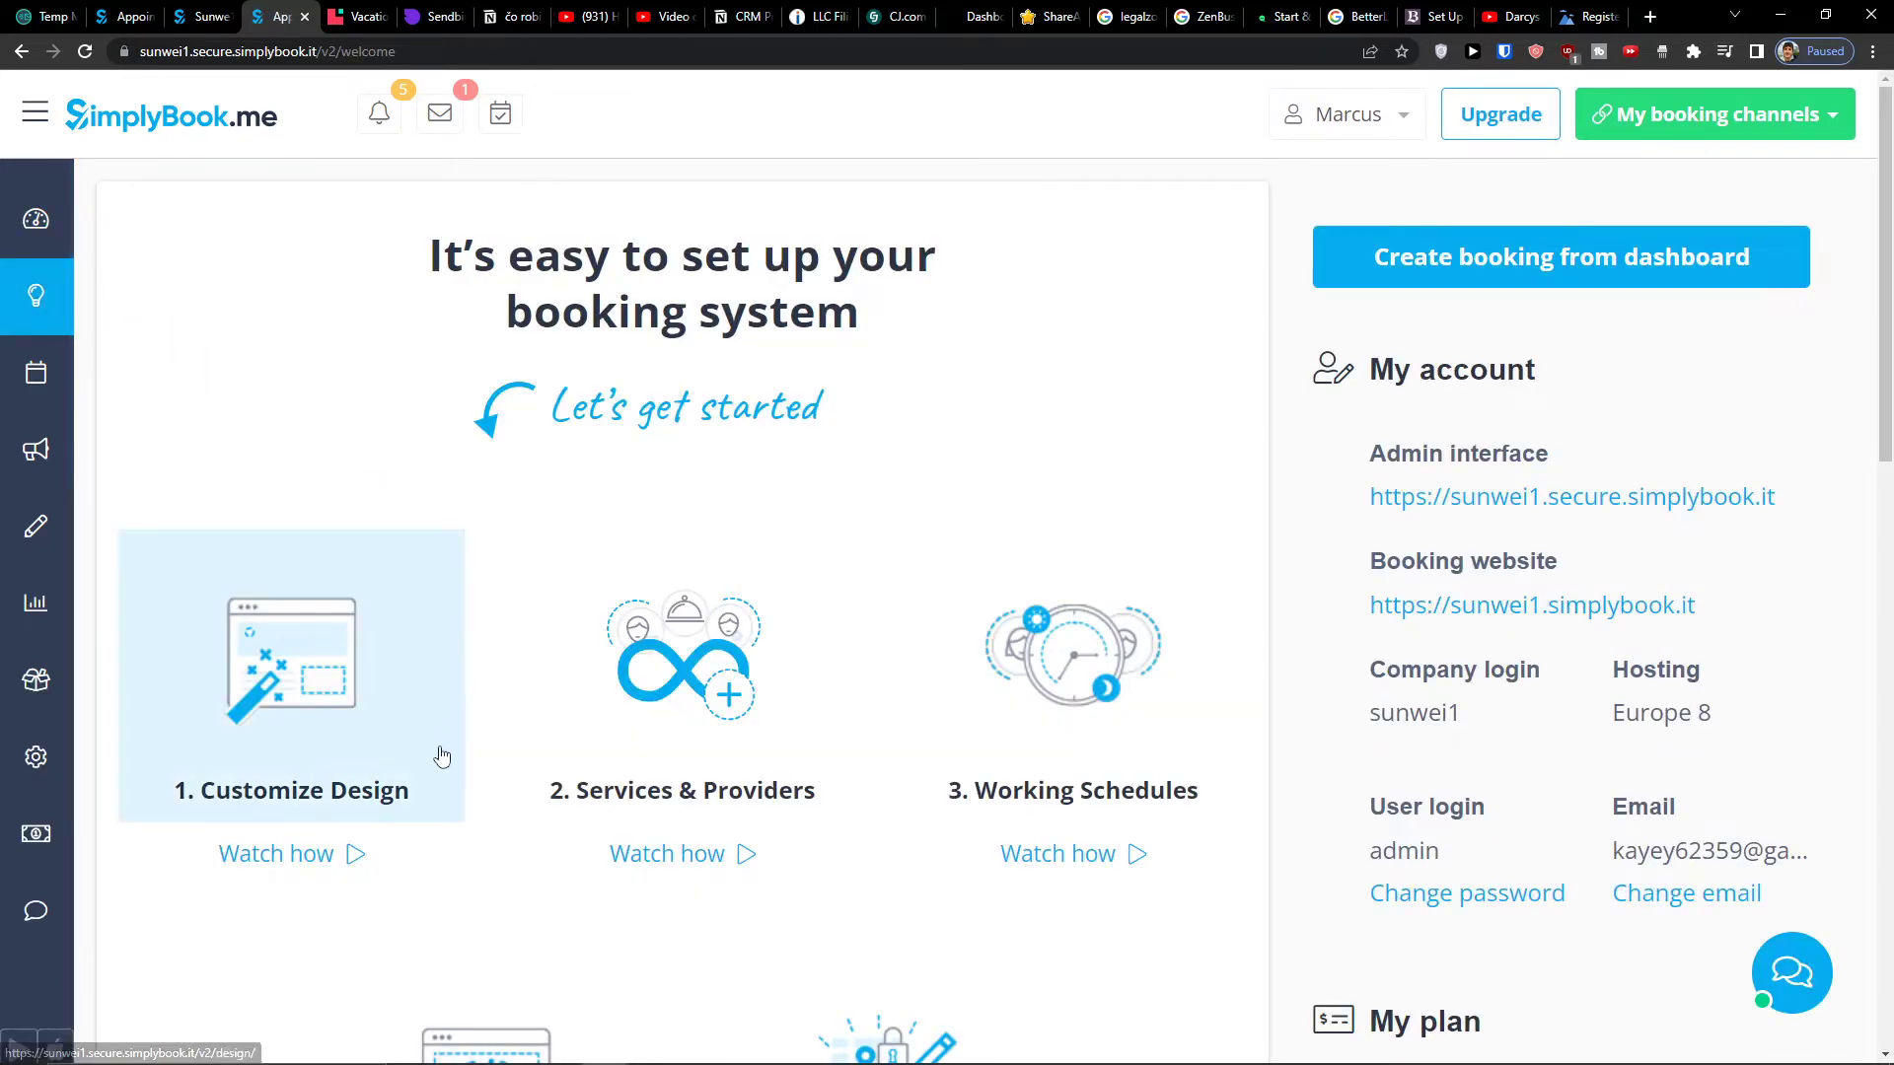
{"action": "scroll", "coordinate": [337, 636], "scroll_direction": "down", "scroll_amount": 5}
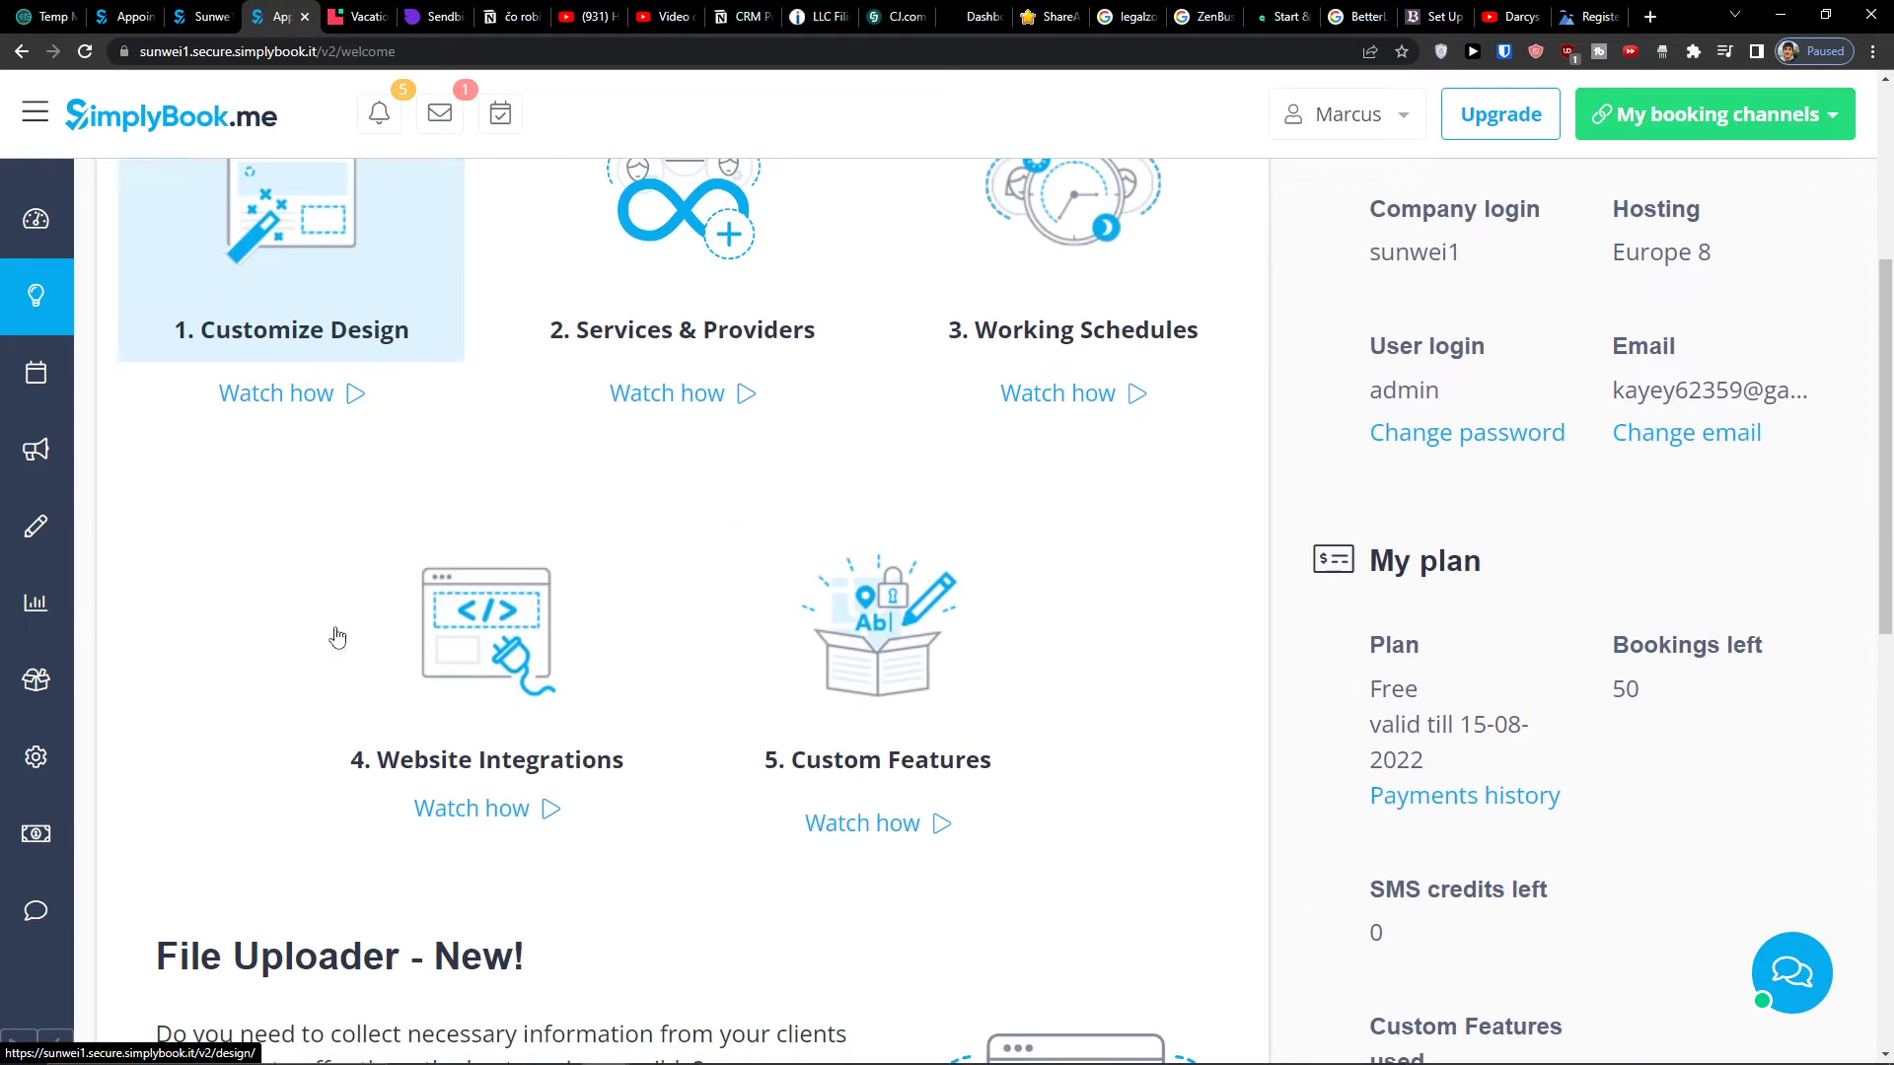
{"action": "scroll", "coordinate": [333, 634], "scroll_direction": "up", "scroll_amount": 5}
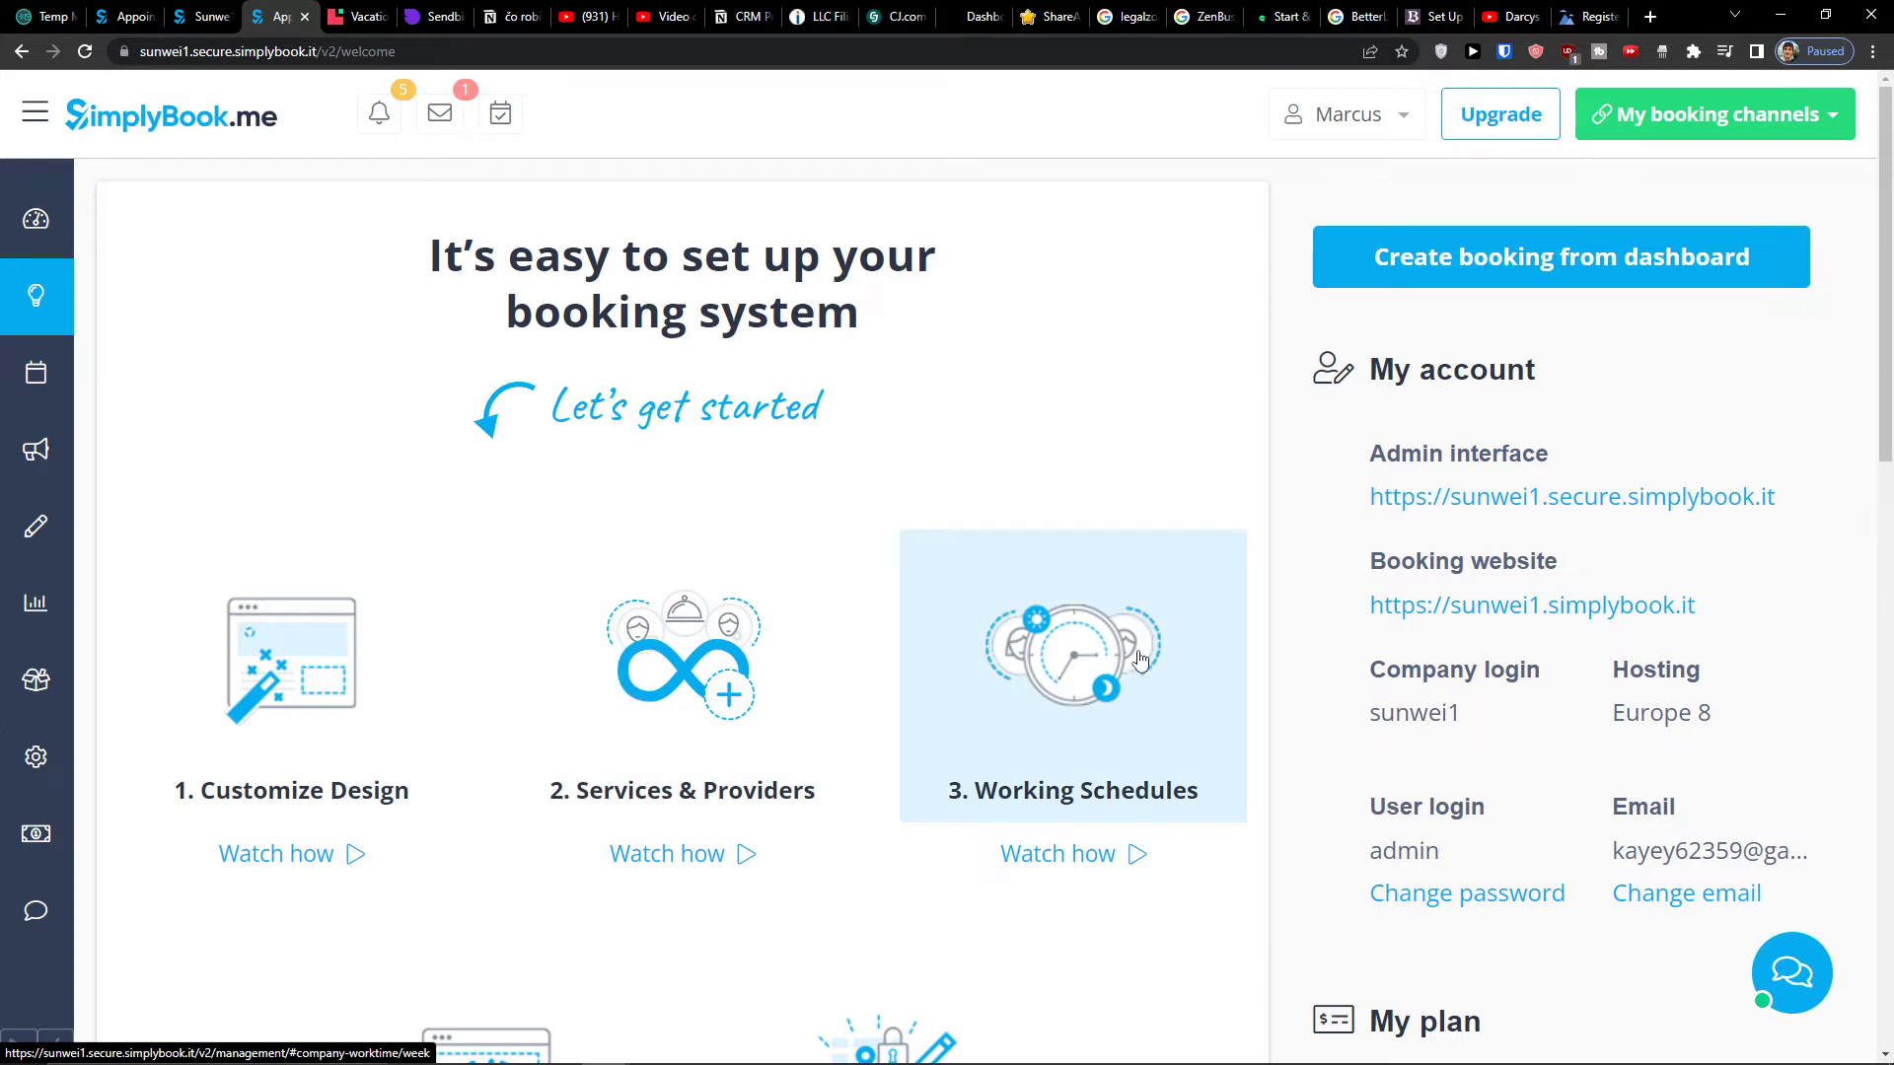
{"action": "scroll", "coordinate": [1006, 707], "scroll_direction": "down", "scroll_amount": 5}
{"action": "scroll", "coordinate": [891, 660], "scroll_direction": "up", "scroll_amount": 5}
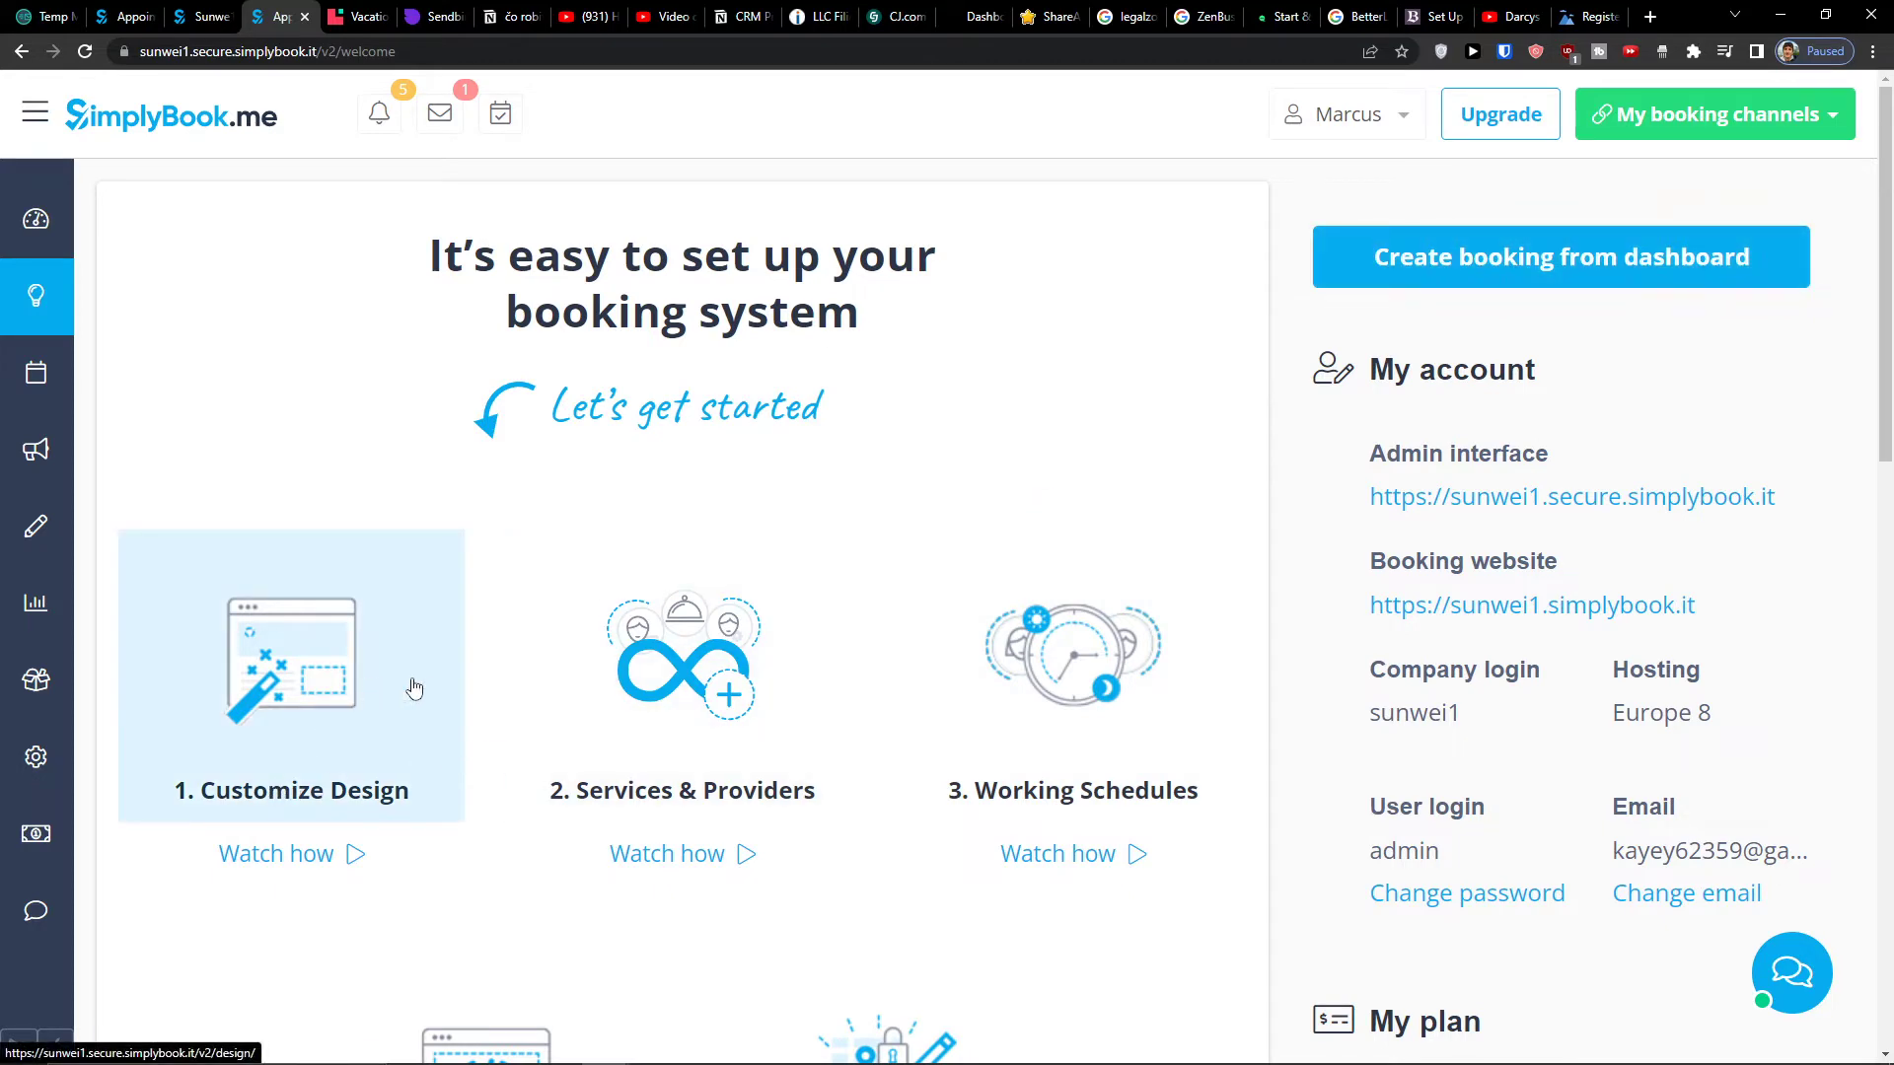
{"action": "left_click", "coordinate": [314, 717]}
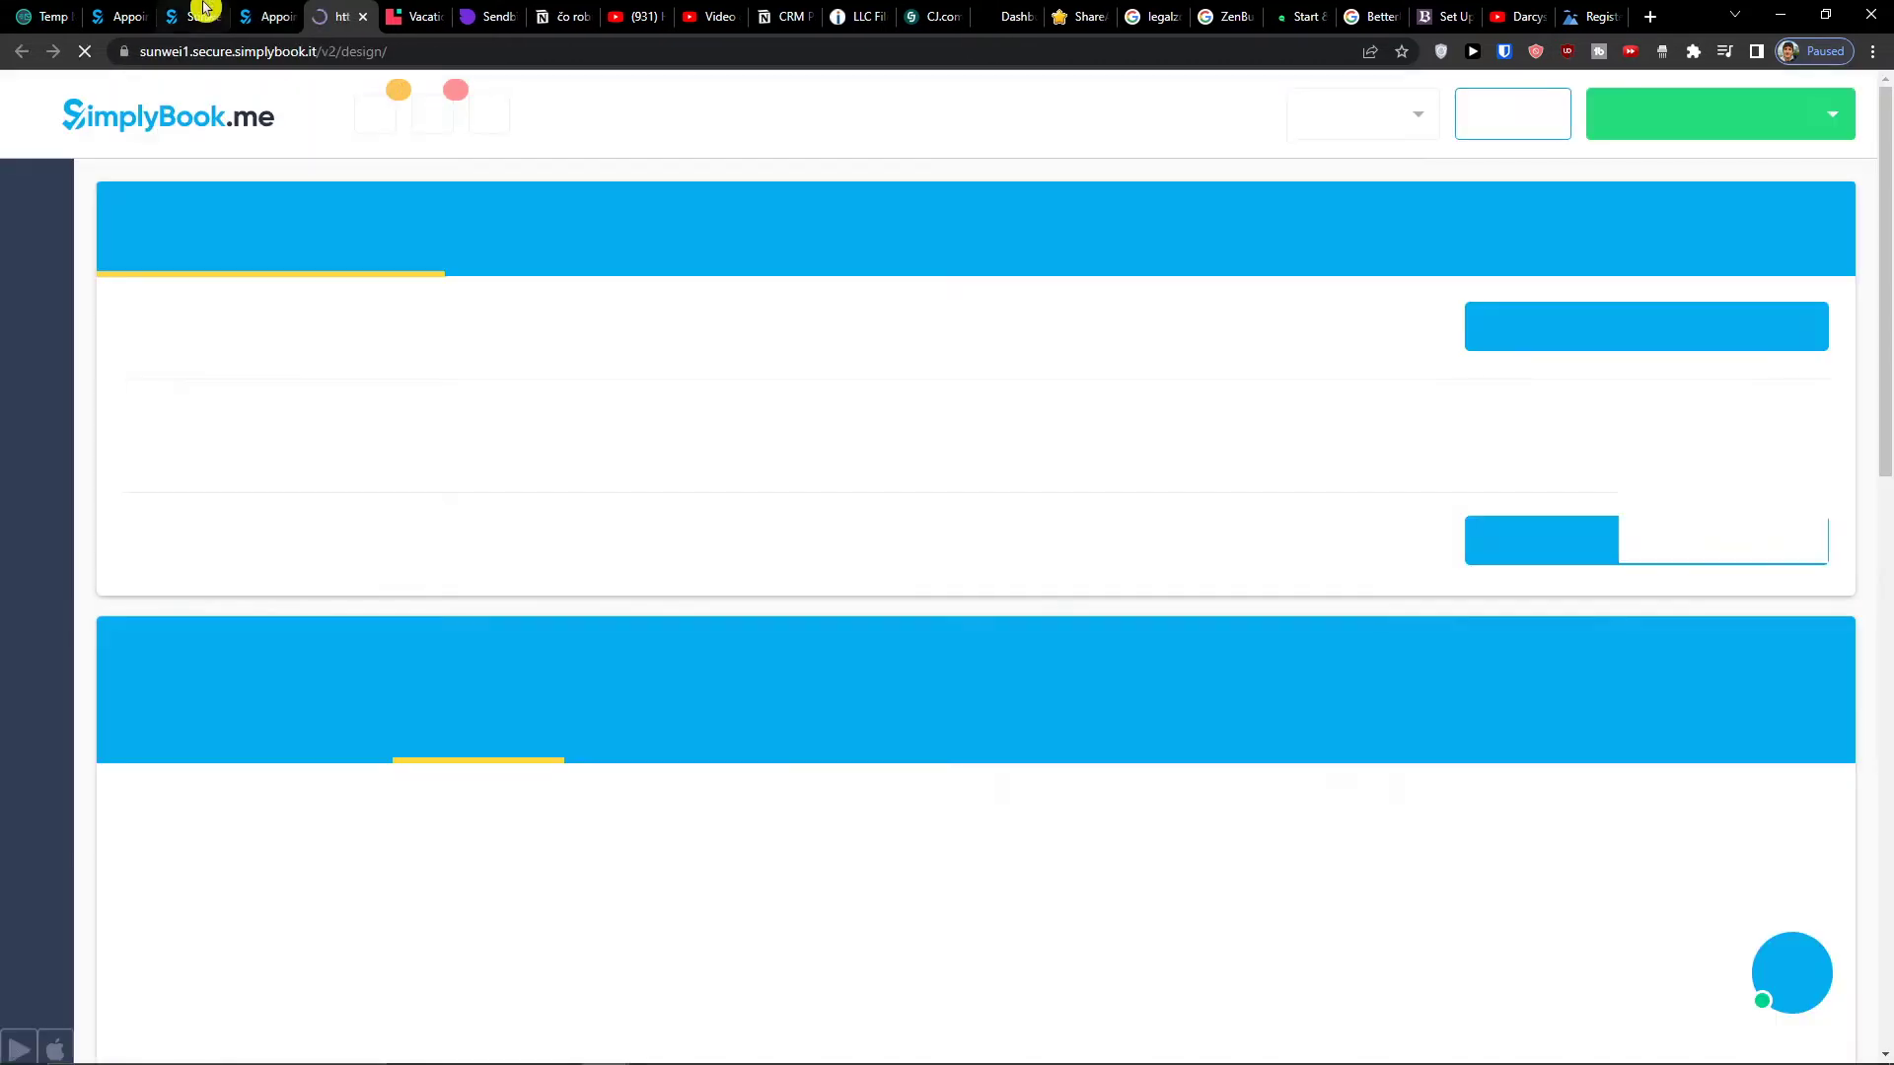
- Review the Design page's template, theme, color and calendar settings, keeping the Classic theme
{"action": "scroll", "coordinate": [523, 257], "scroll_direction": "down", "scroll_amount": 5}
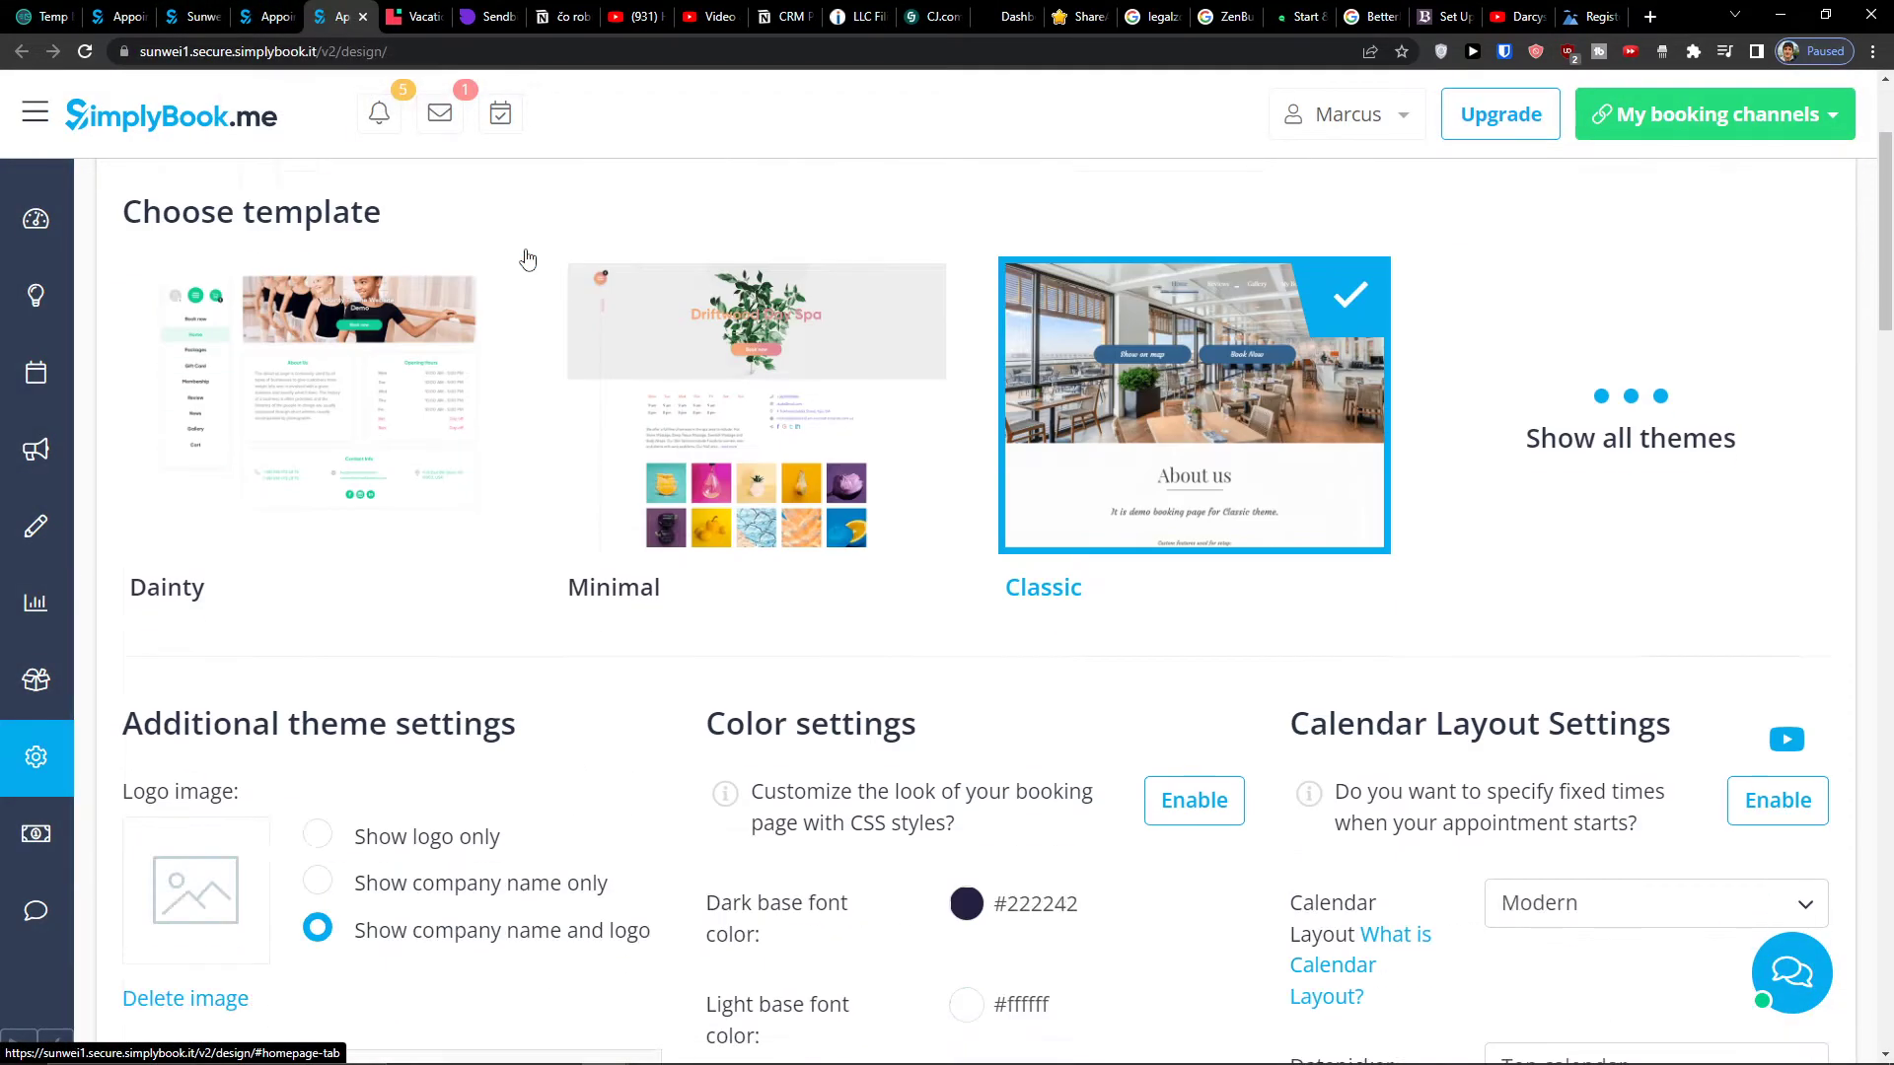
{"action": "scroll", "coordinate": [296, 552], "scroll_direction": "up", "scroll_amount": 3}
{"action": "mouse_move", "coordinate": [91, 552]}
{"action": "scroll", "coordinate": [760, 440], "scroll_direction": "up", "scroll_amount": 3}
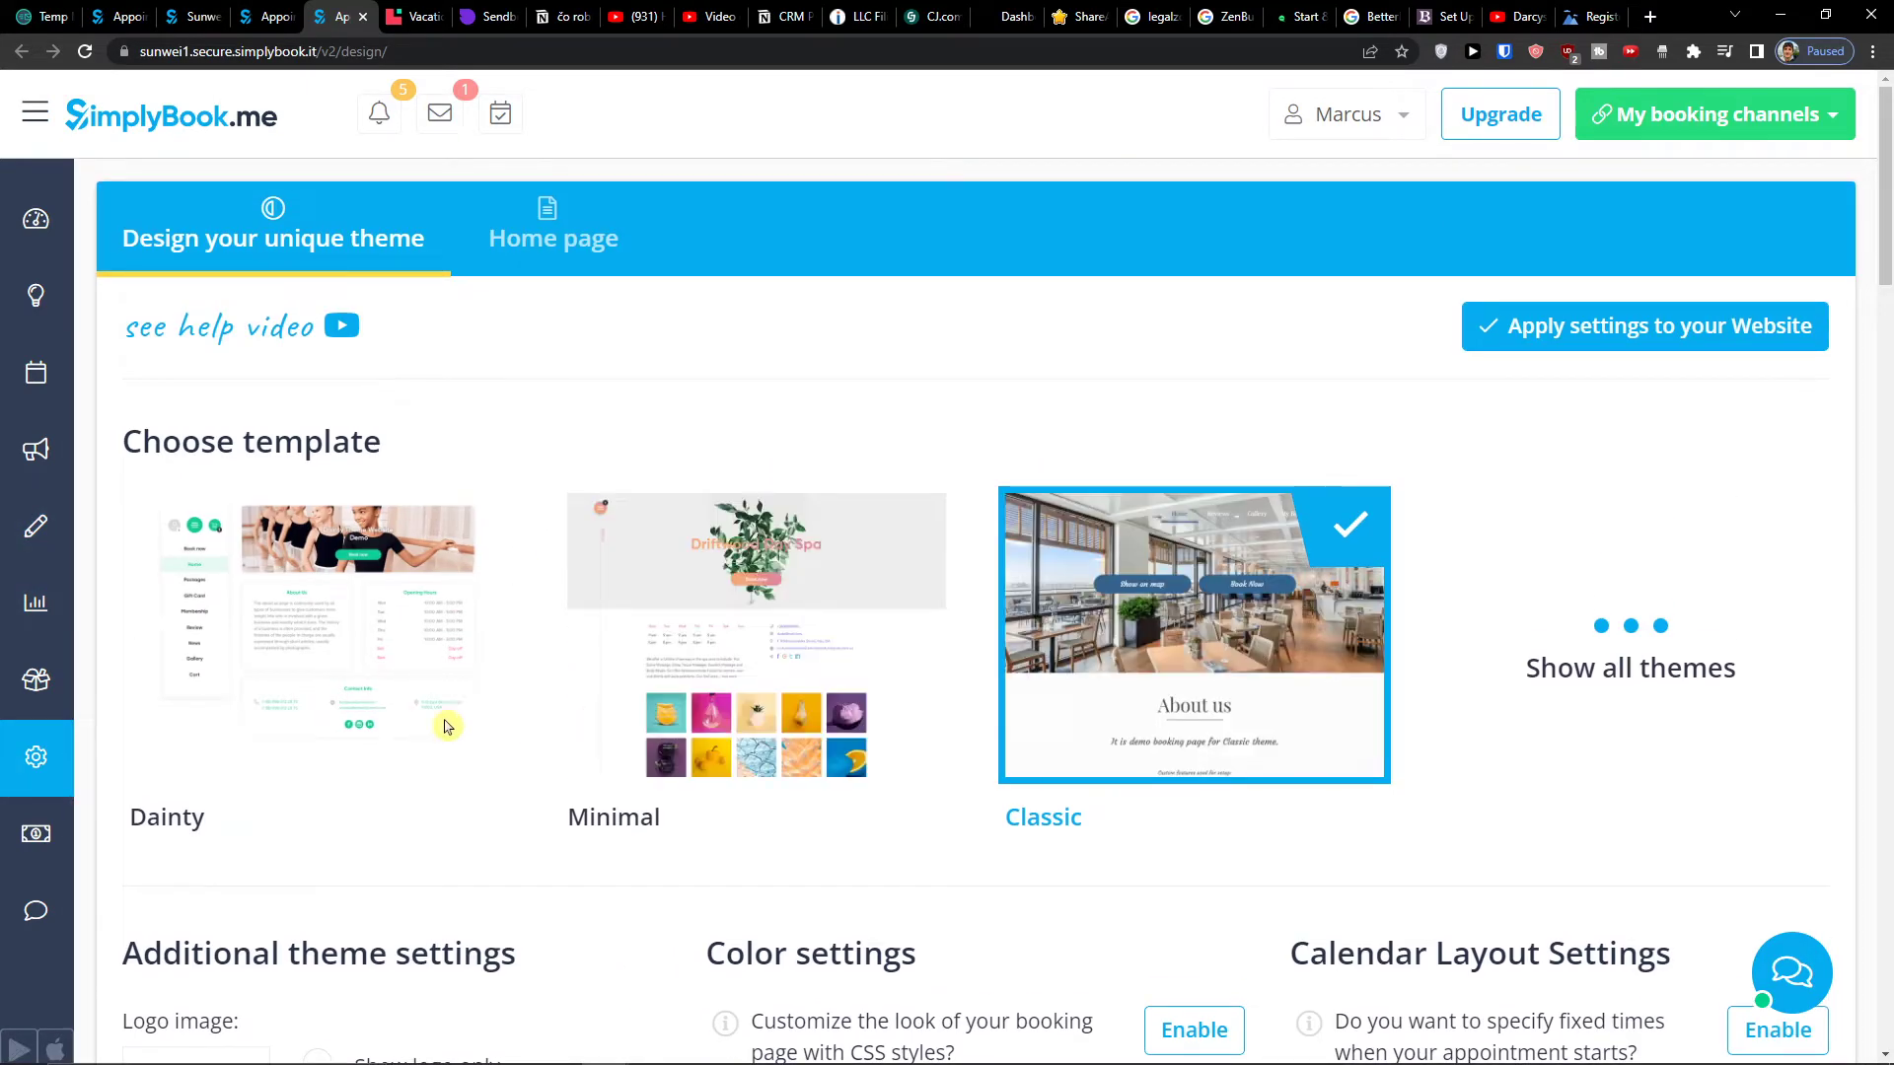
{"action": "scroll", "coordinate": [555, 860], "scroll_direction": "down", "scroll_amount": 4}
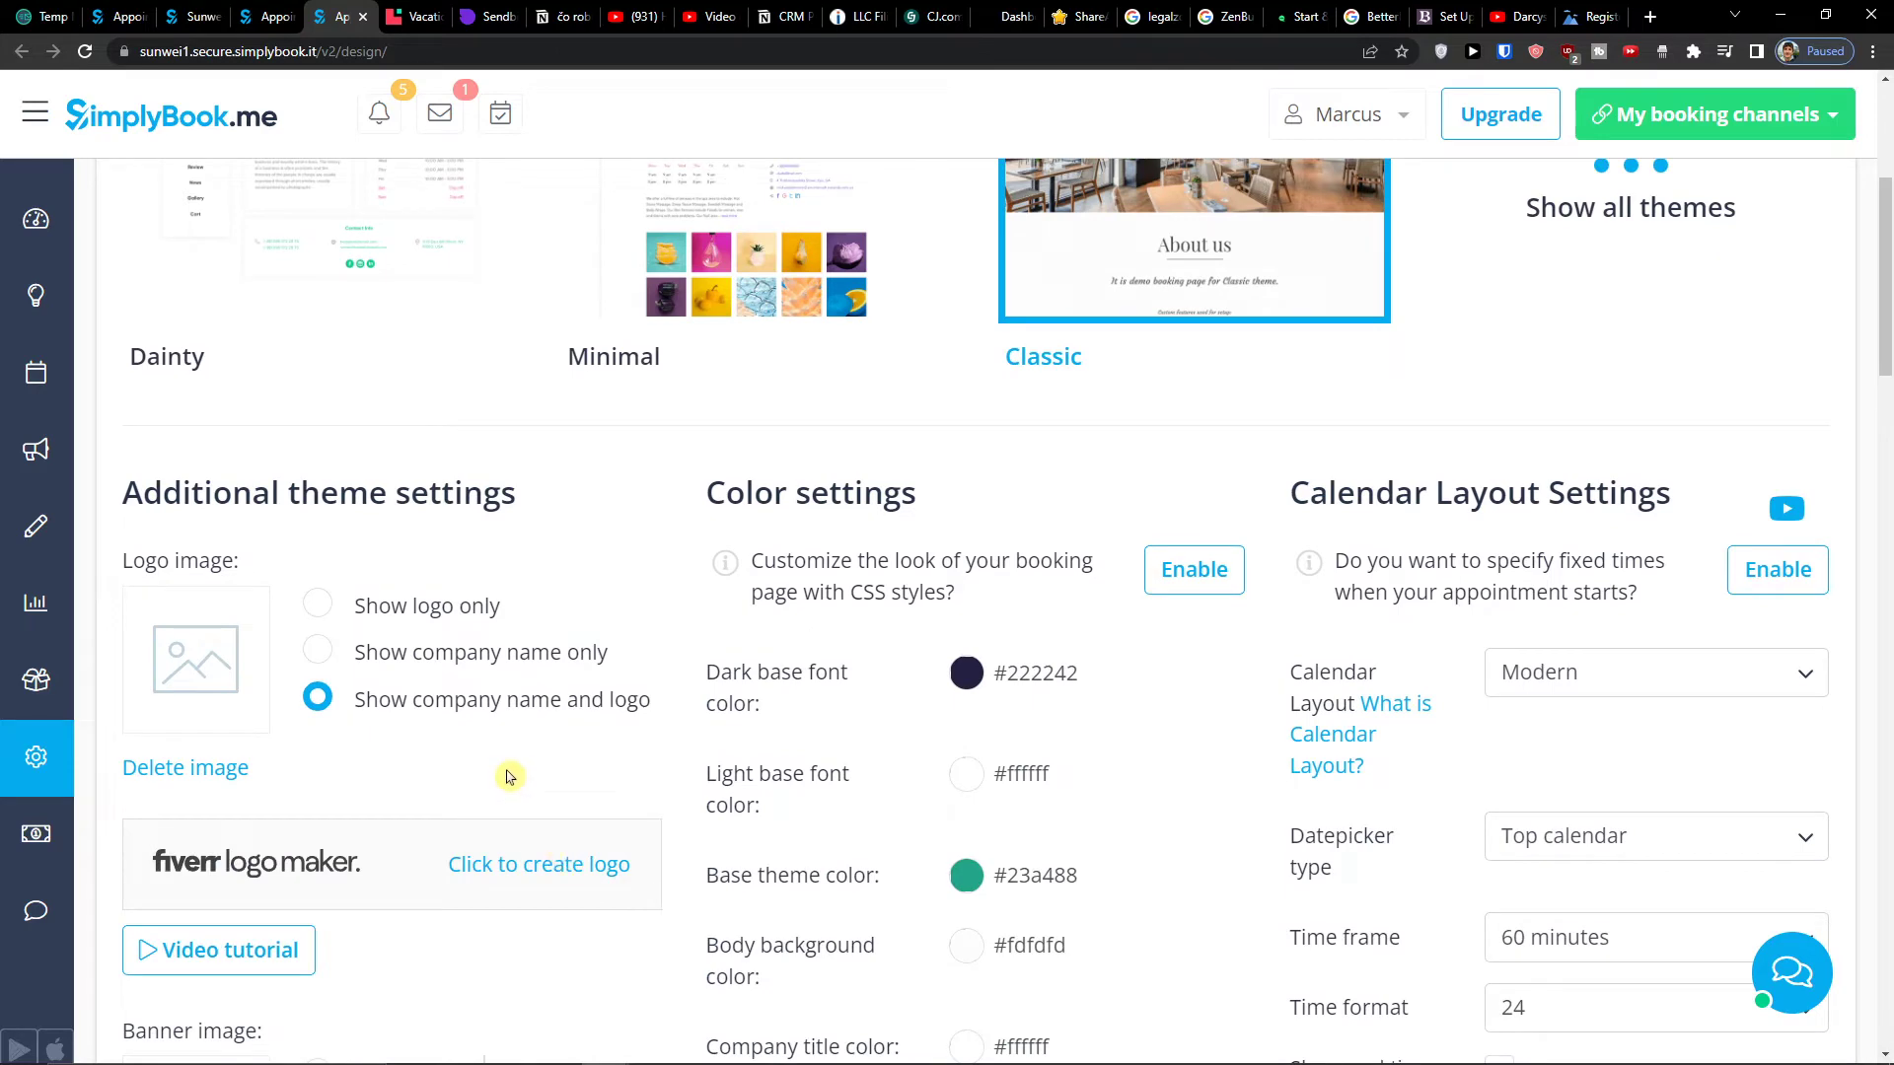
{"action": "scroll", "coordinate": [510, 765], "scroll_direction": "down", "scroll_amount": 2}
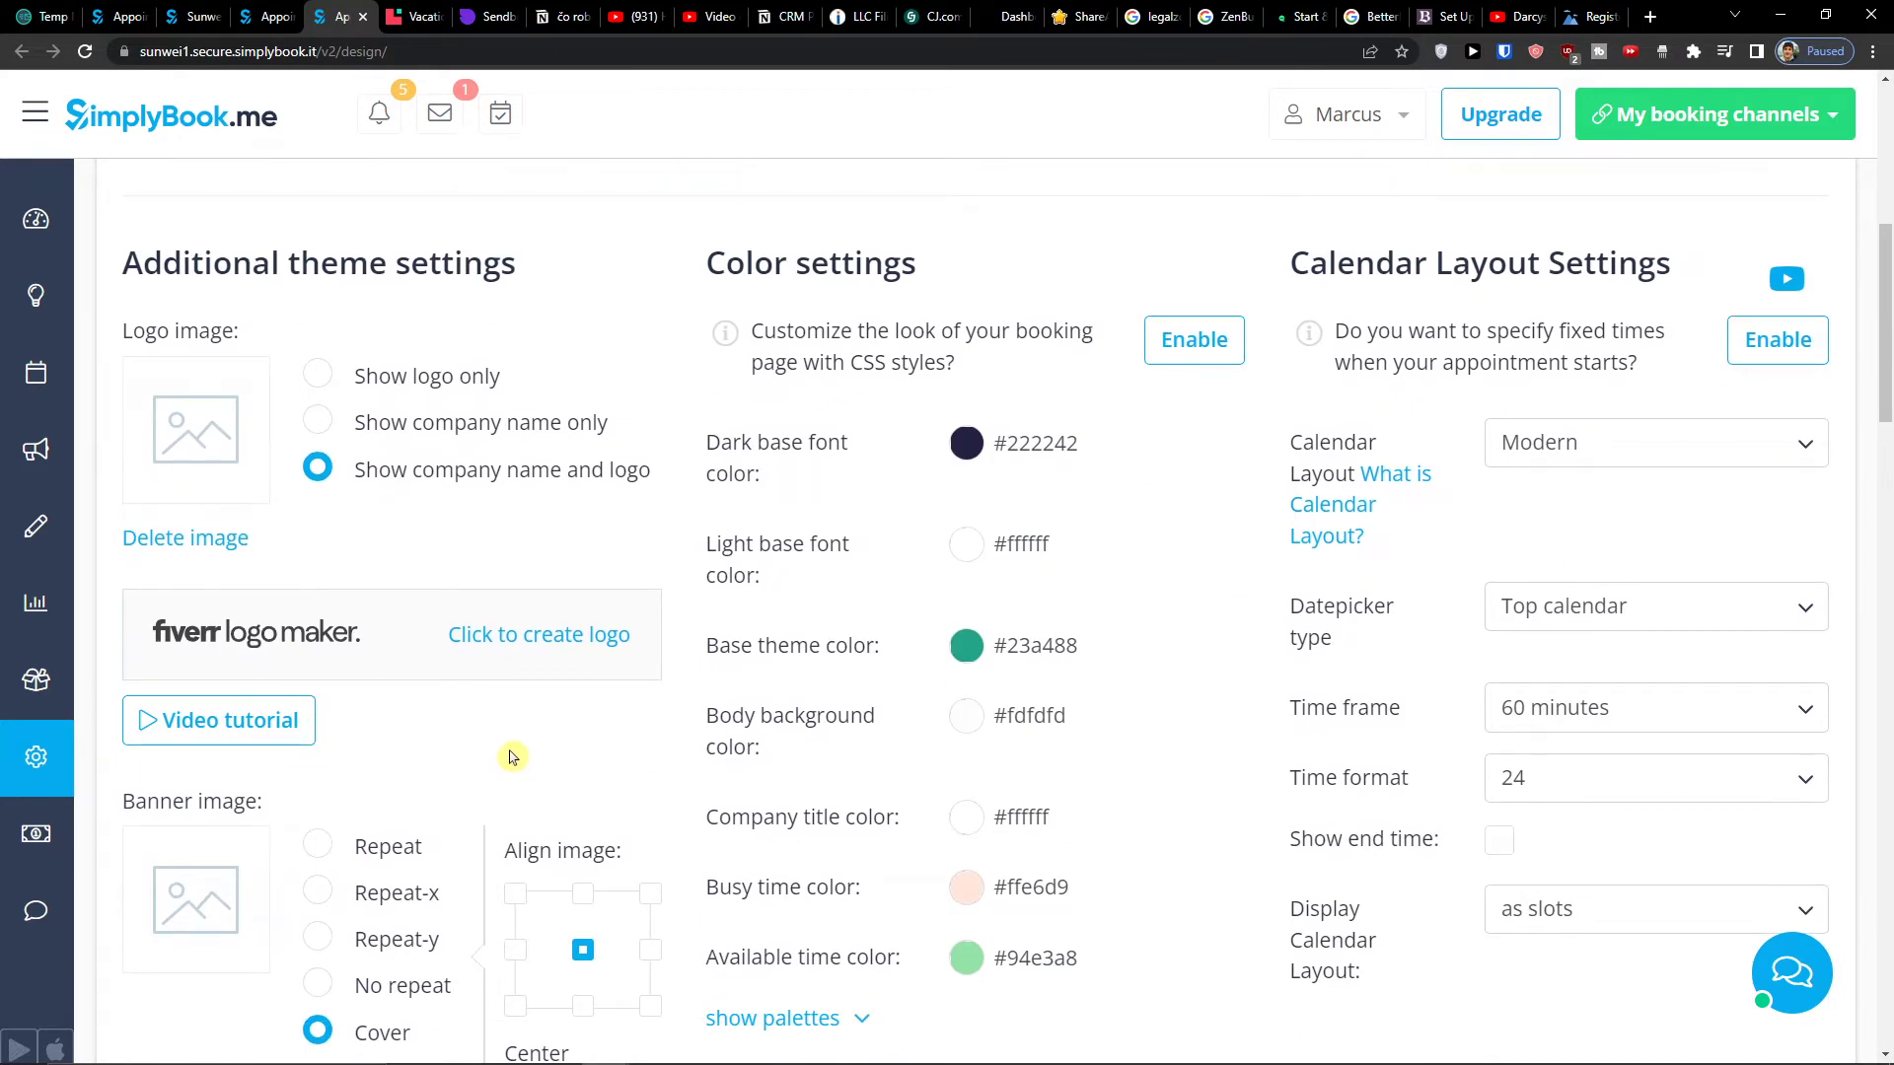
{"action": "scroll", "coordinate": [512, 757], "scroll_direction": "down", "scroll_amount": 2}
{"action": "scroll", "coordinate": [512, 757], "scroll_direction": "down", "scroll_amount": 2}
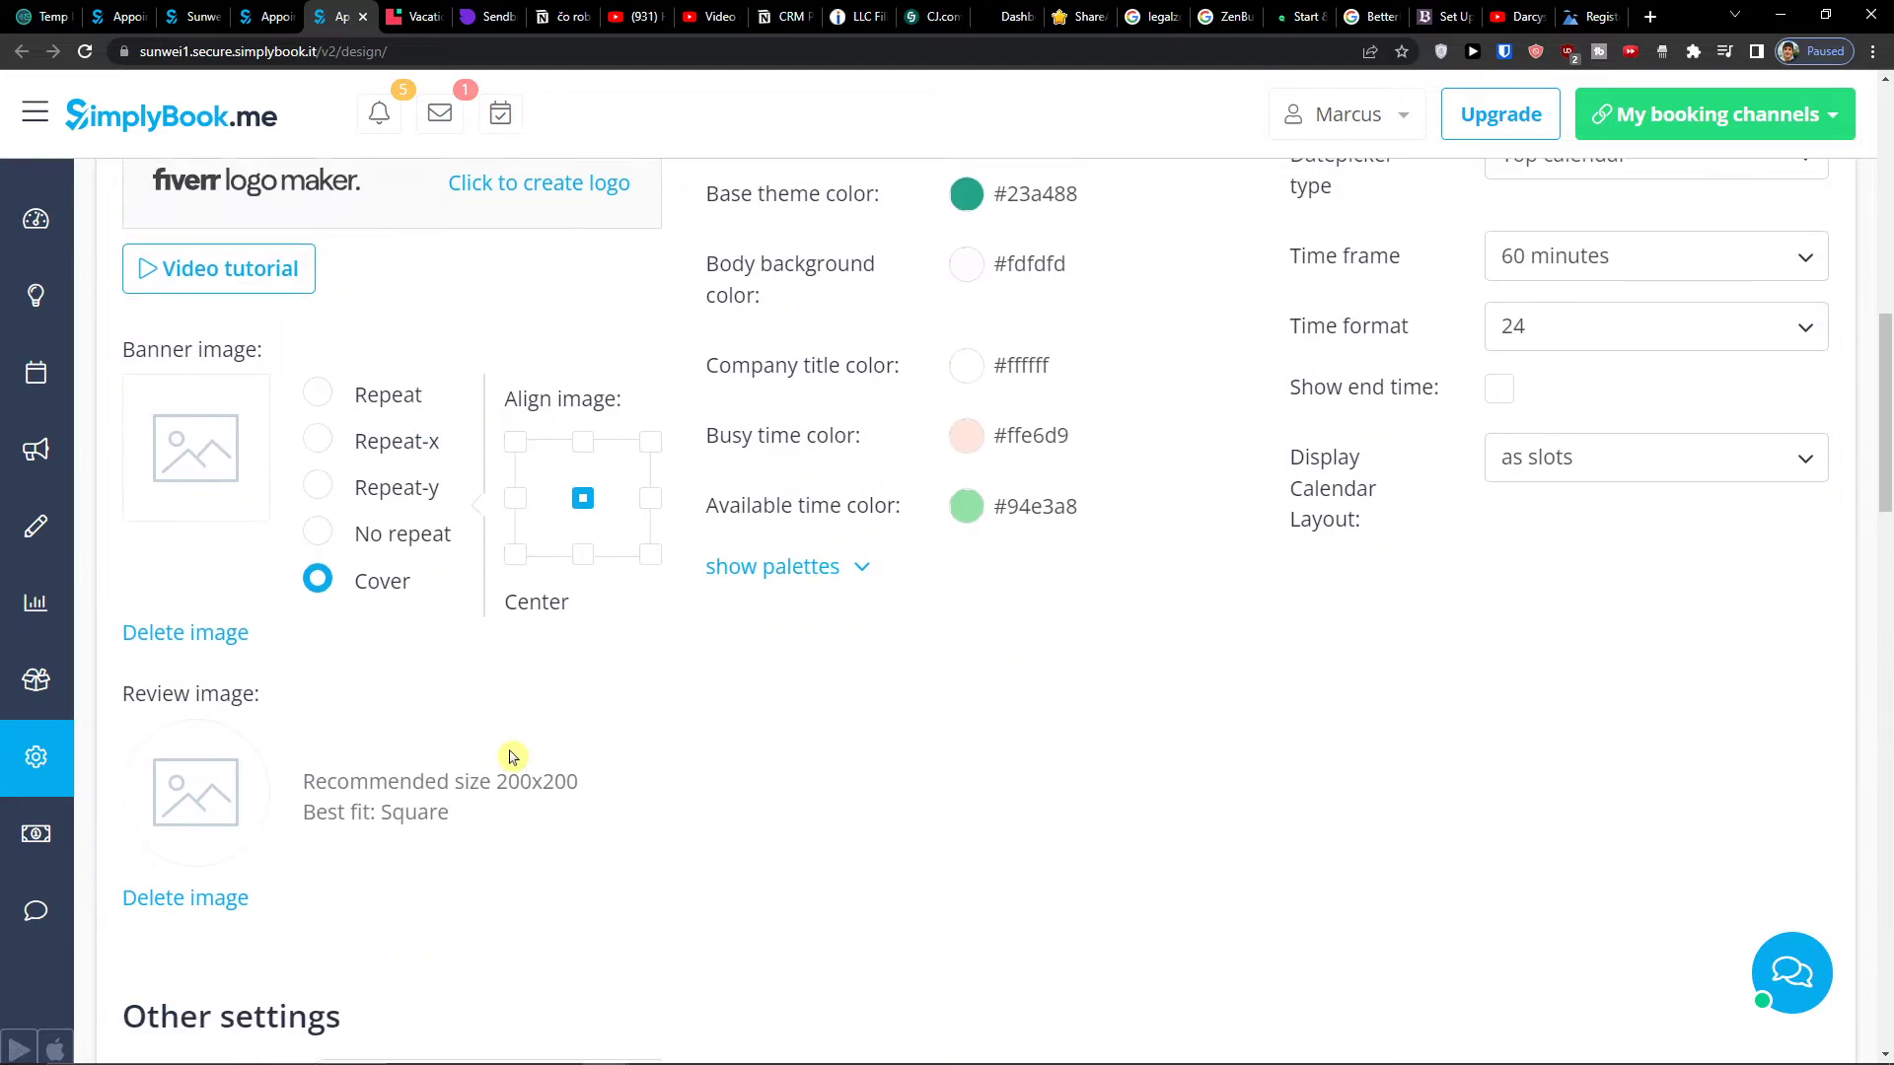
{"action": "scroll", "coordinate": [512, 758], "scroll_direction": "up", "scroll_amount": 4}
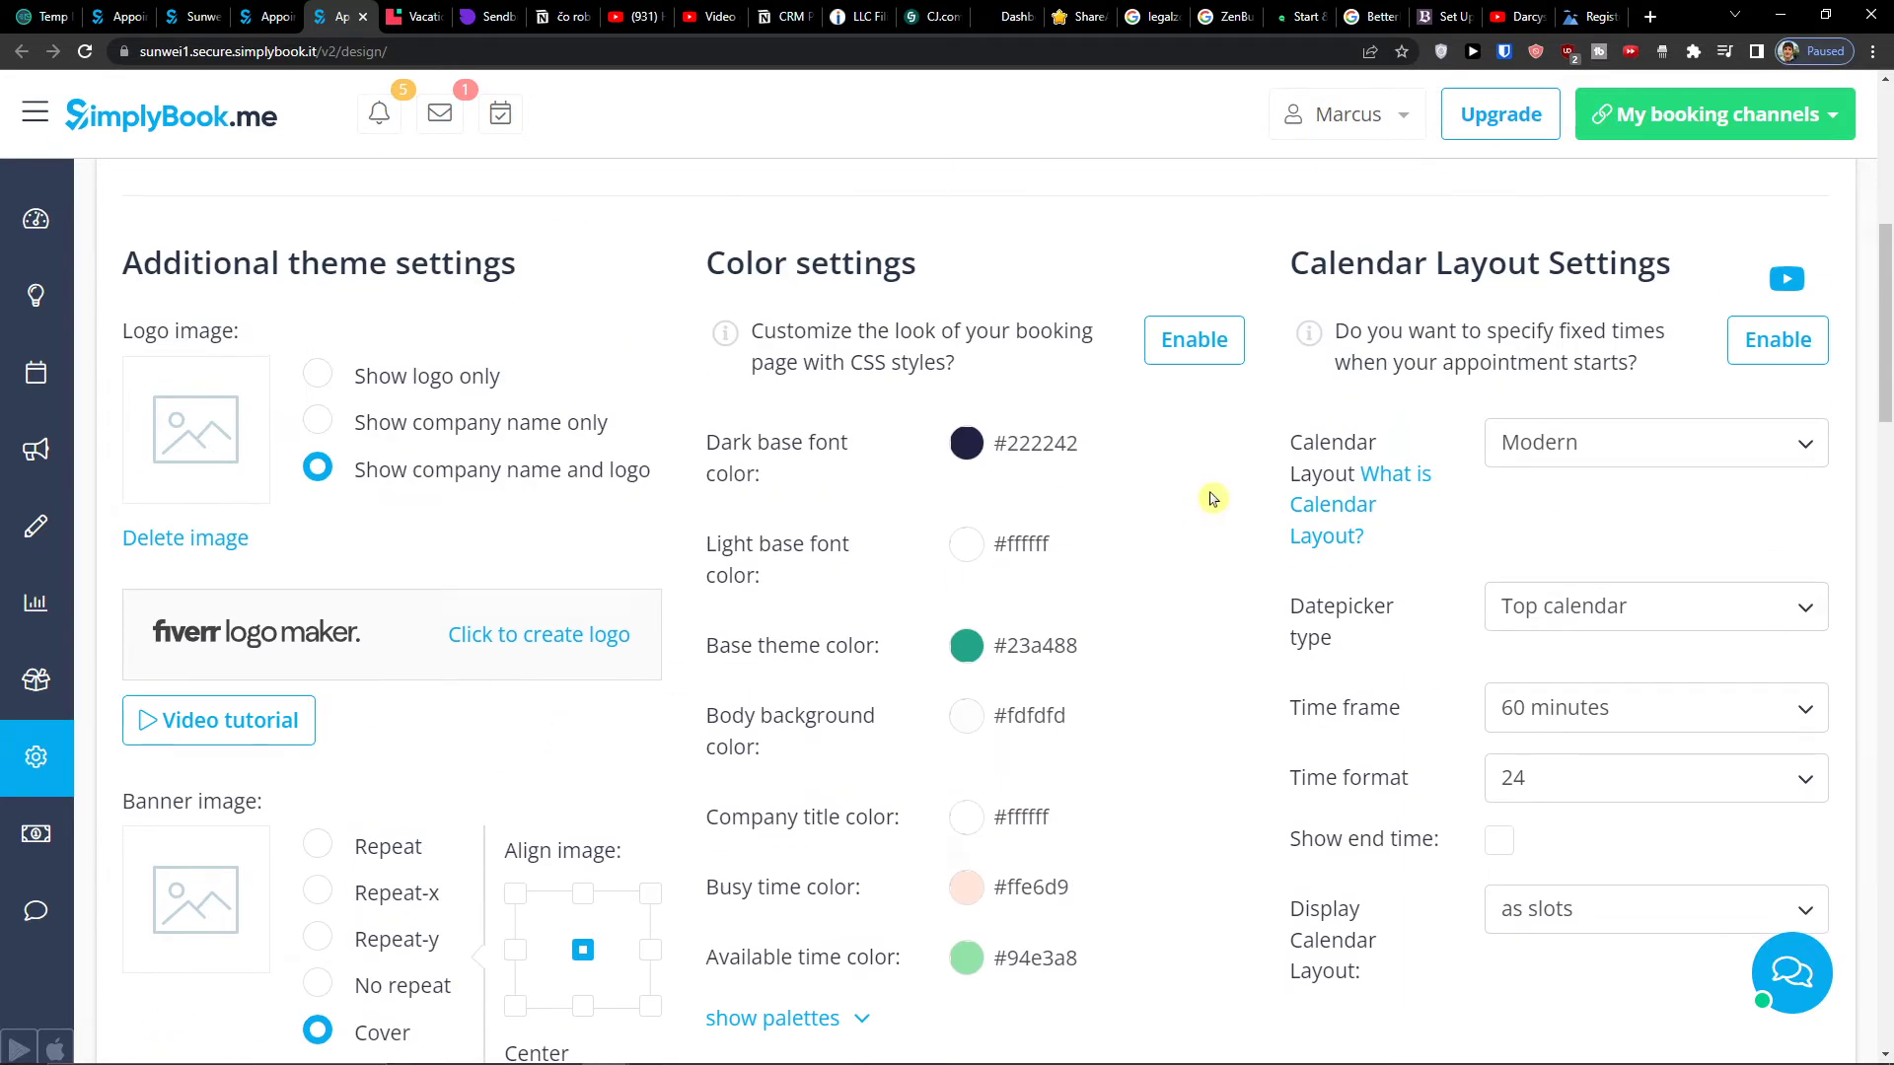
- Return to the SimplyBook setup welcome page tab
{"action": "left_click", "coordinate": [424, 14]}
{"action": "left_click", "coordinate": [341, 17]}
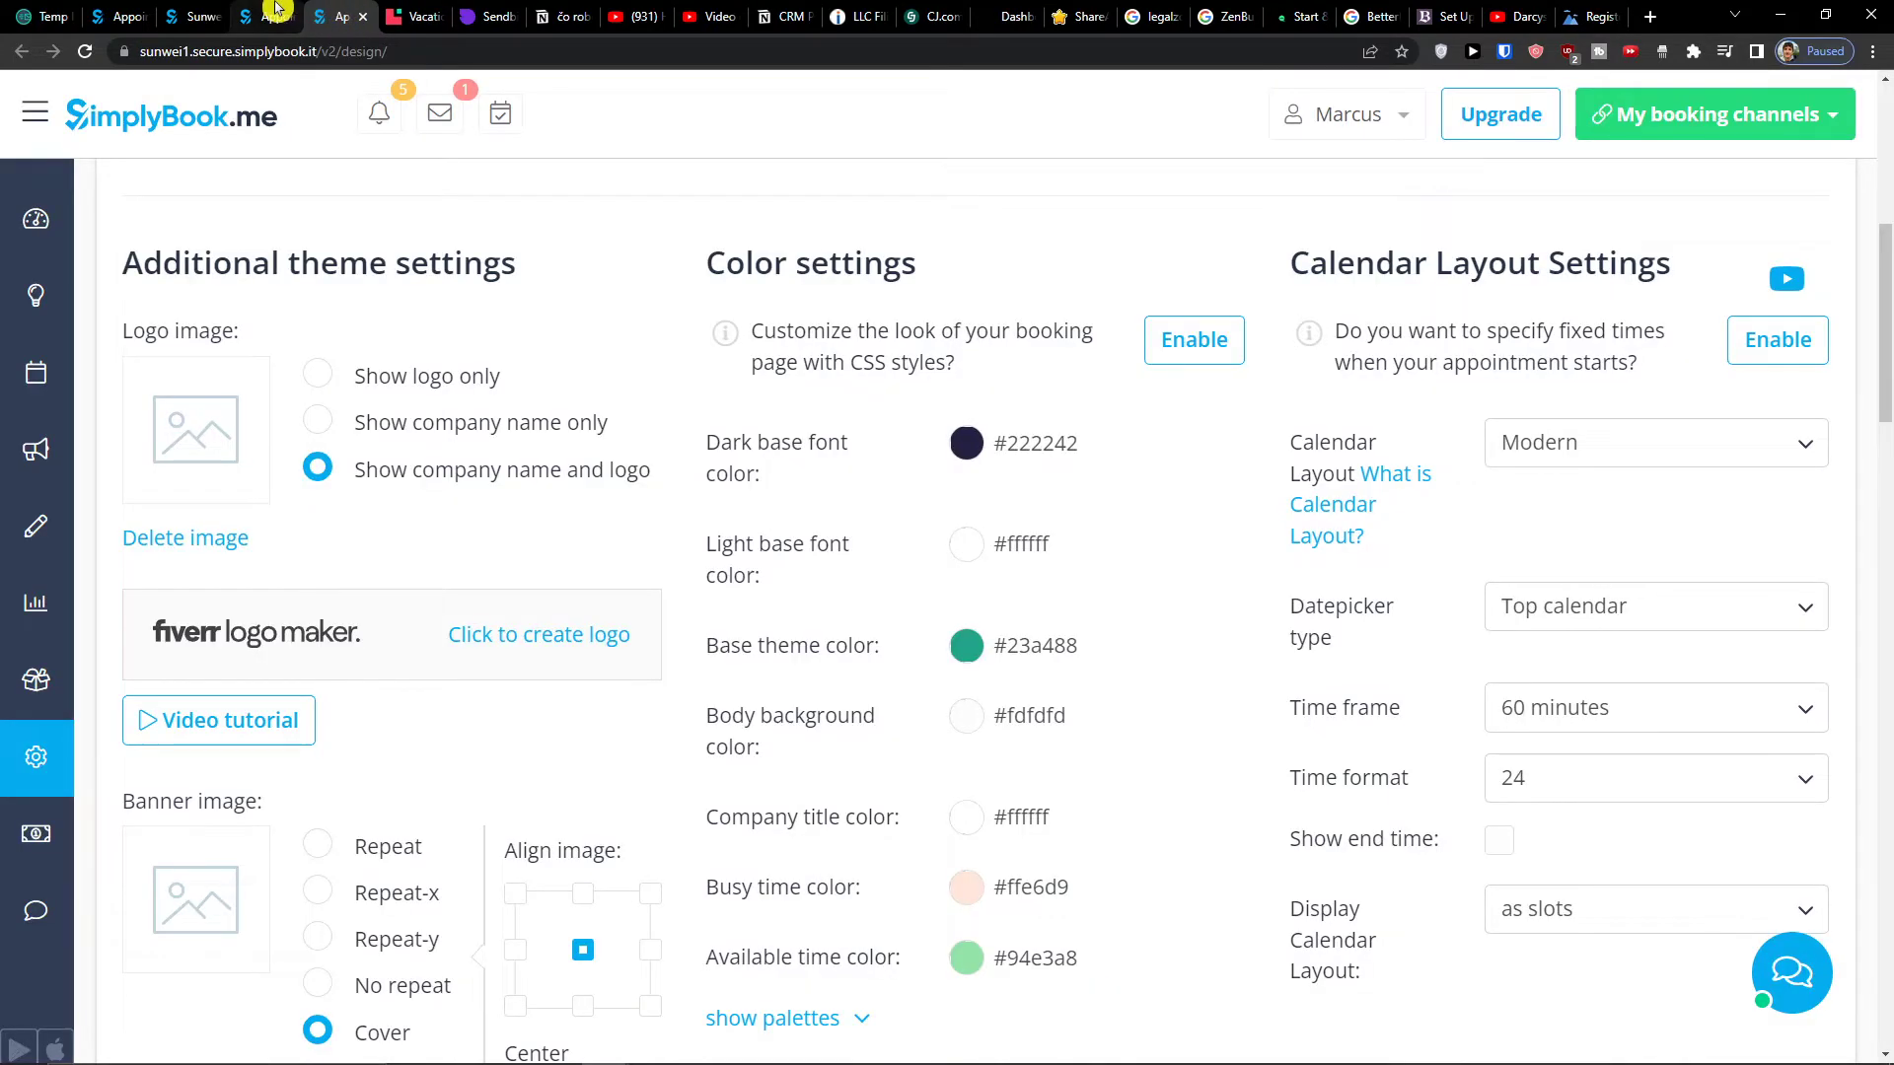
{"action": "left_click", "coordinate": [261, 16]}
- Open the Services list from the sidebar and bring up Service name 1's details form
{"action": "scroll", "coordinate": [749, 651], "scroll_direction": "down", "scroll_amount": 2}
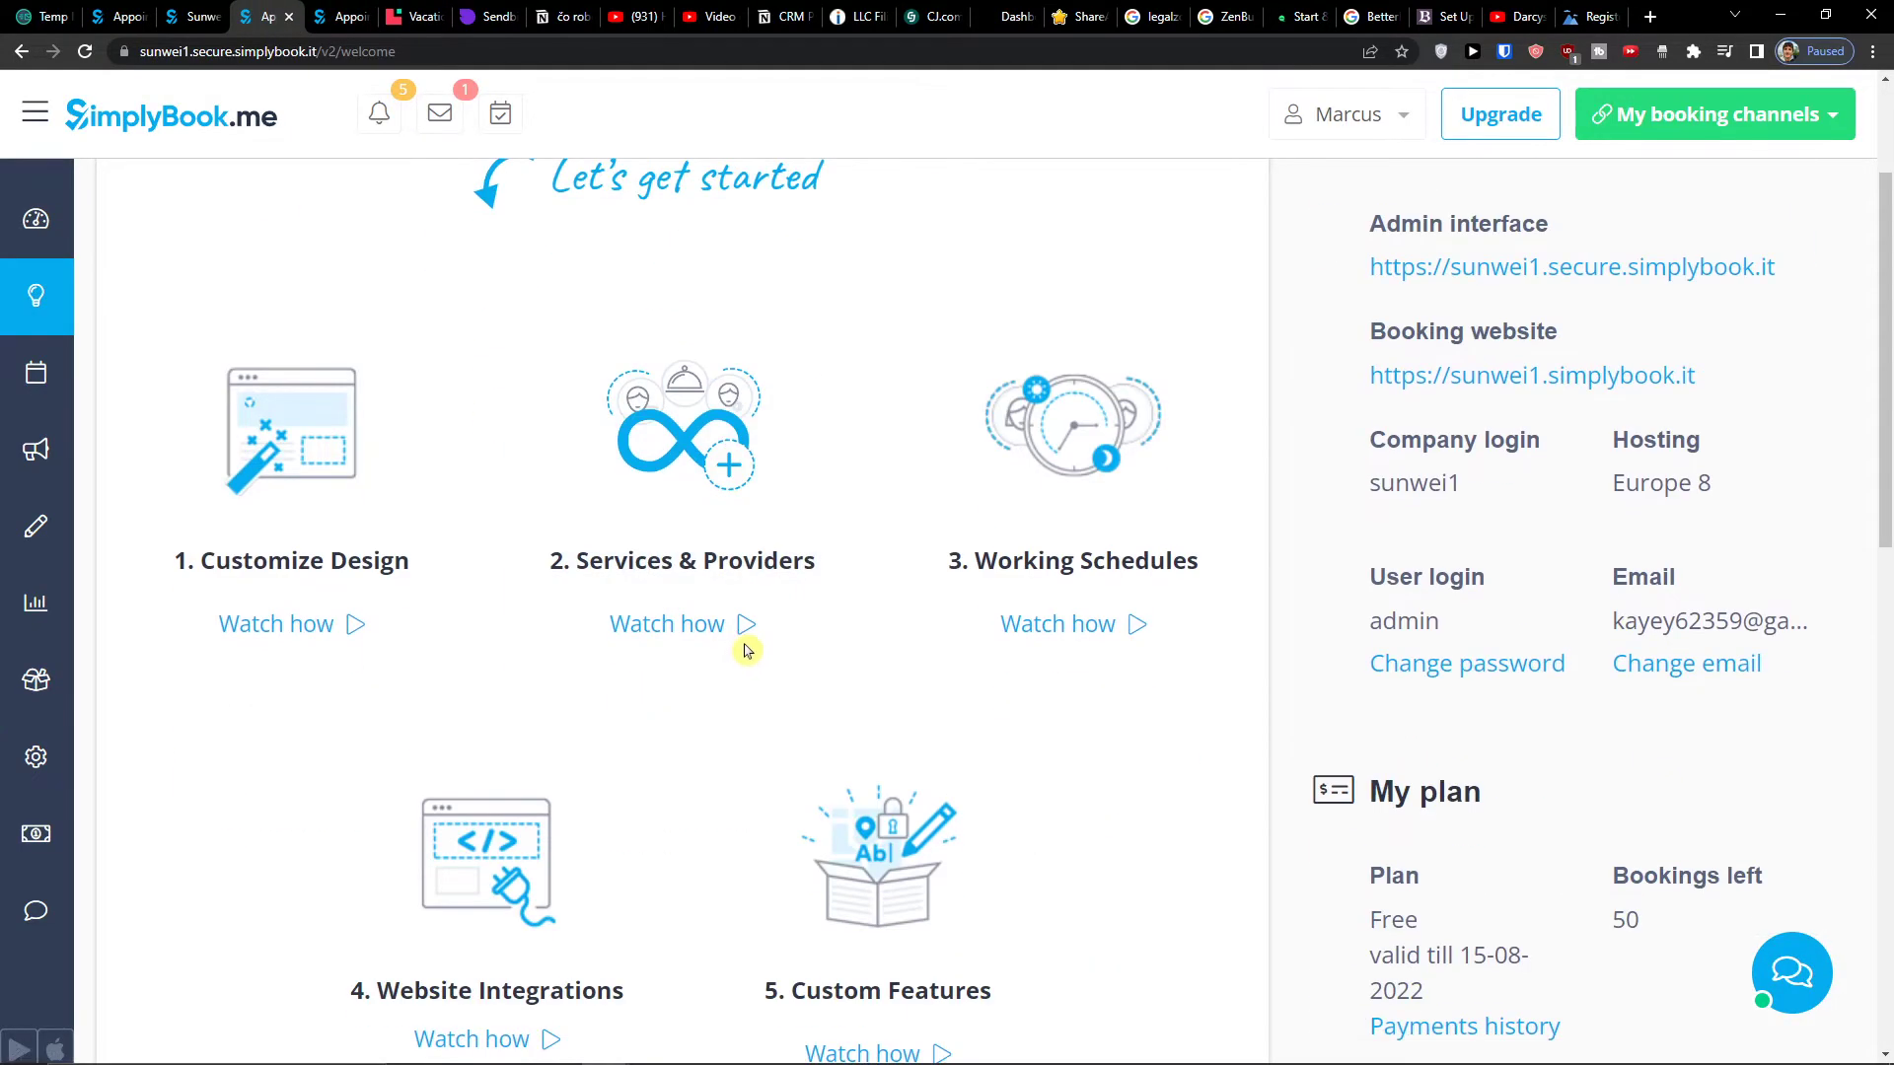
{"action": "scroll", "coordinate": [769, 661], "scroll_direction": "up", "scroll_amount": 2}
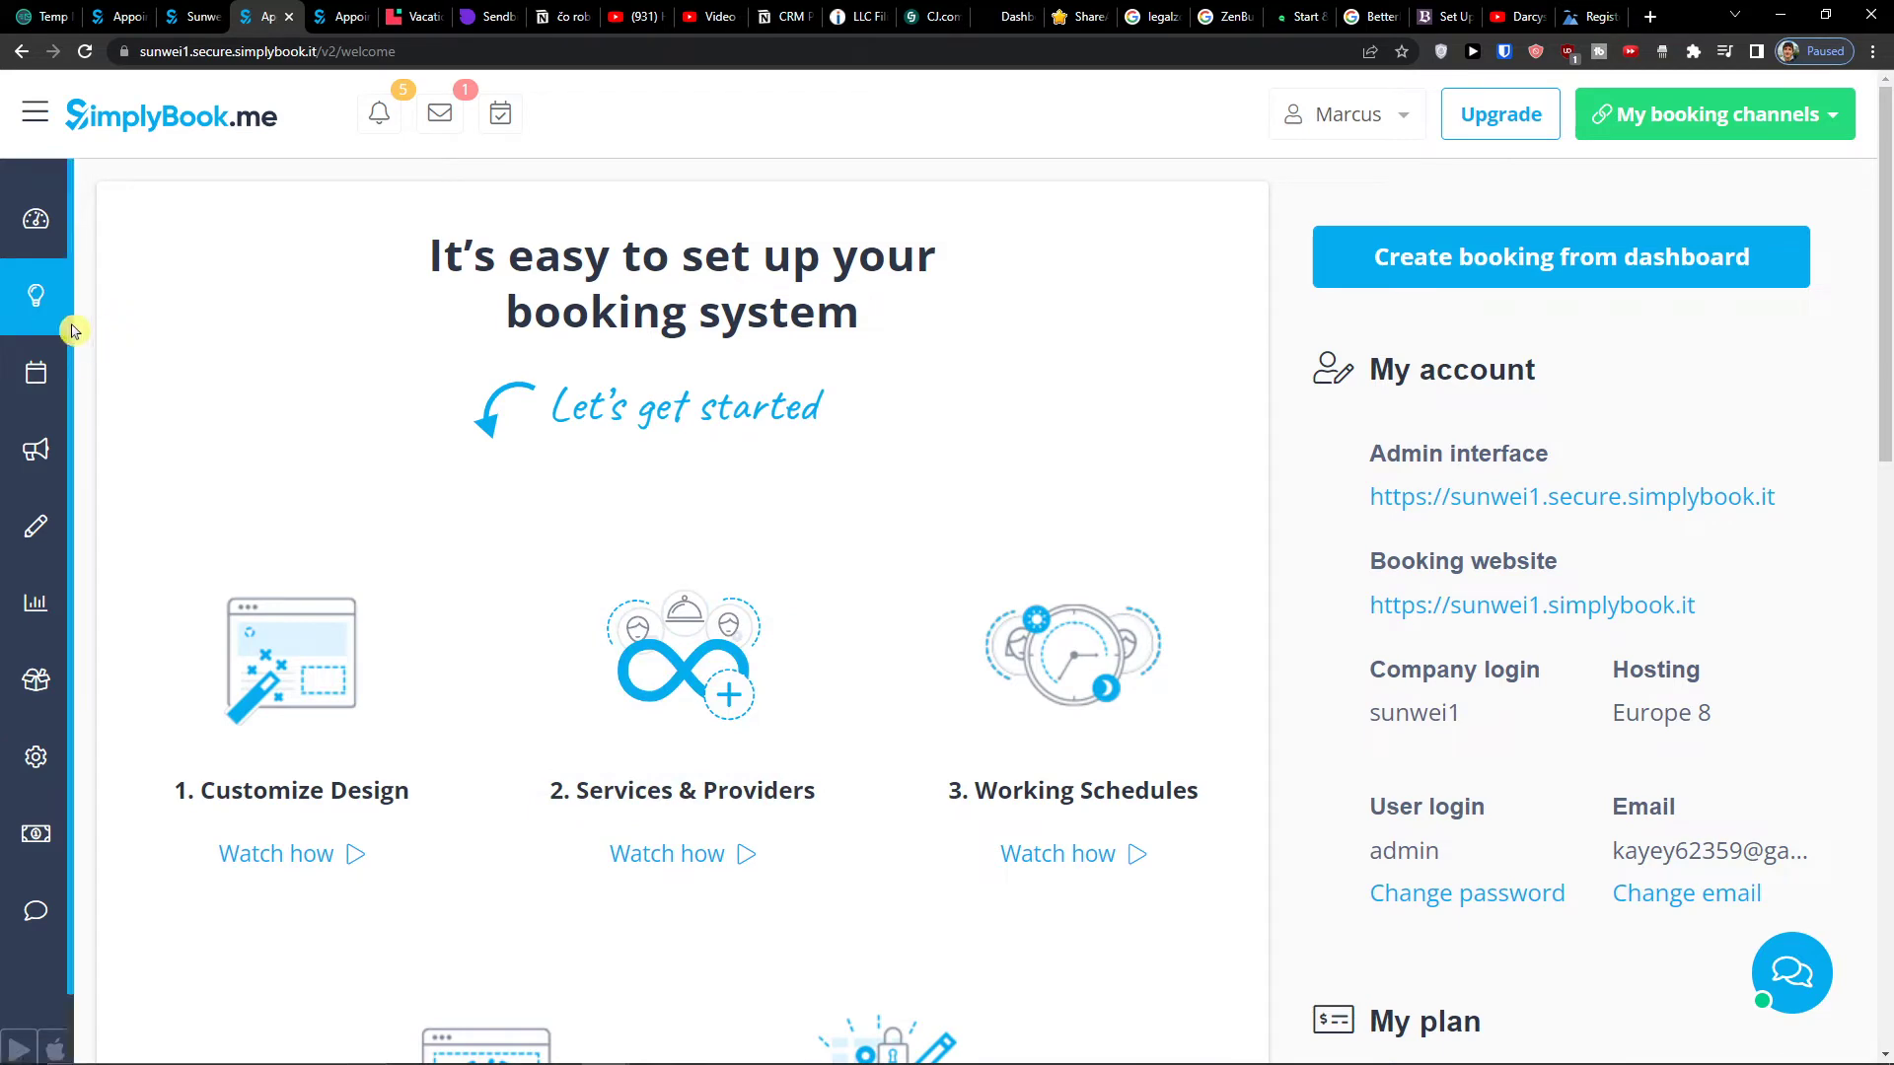
{"action": "mouse_move", "coordinate": [35, 325]}
{"action": "scroll", "coordinate": [730, 626], "scroll_direction": "down", "scroll_amount": 2}
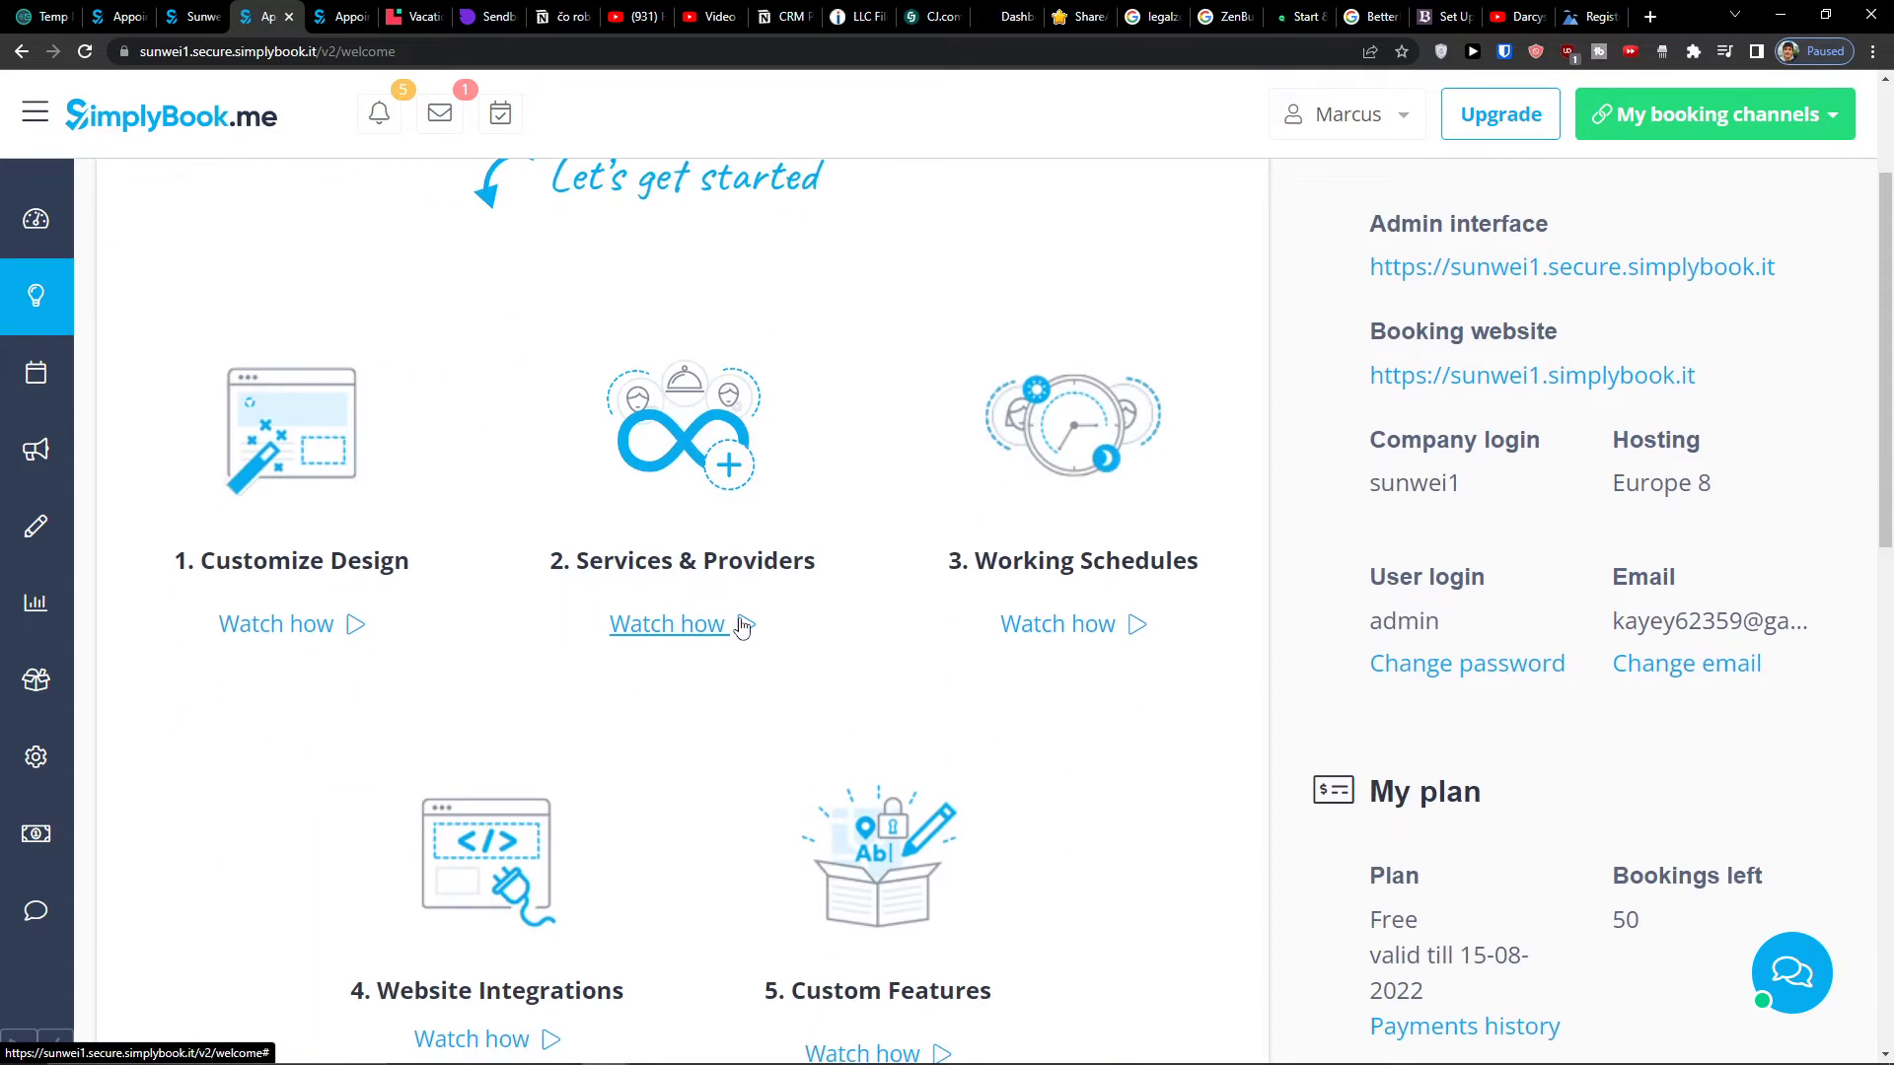
{"action": "scroll", "coordinate": [1095, 735], "scroll_direction": "down", "scroll_amount": 2}
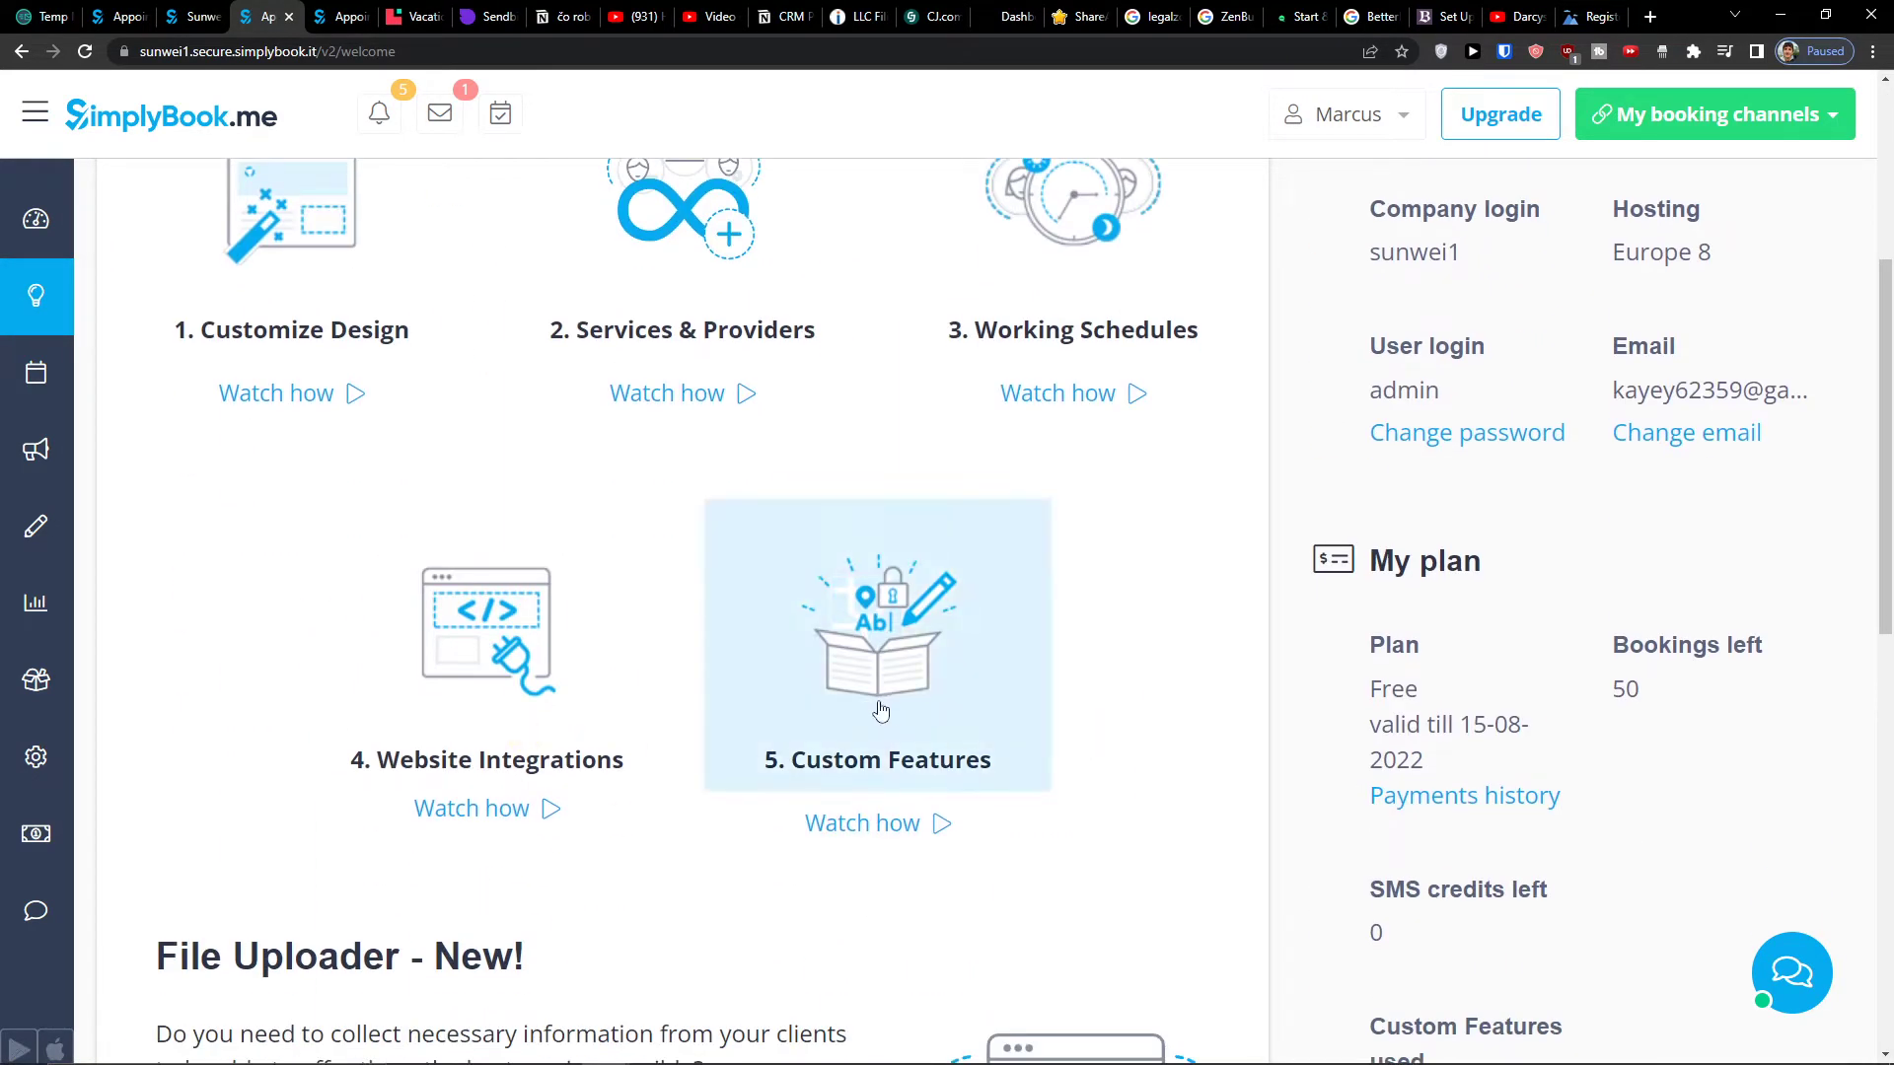
{"action": "scroll", "coordinate": [802, 682], "scroll_direction": "up", "scroll_amount": 2}
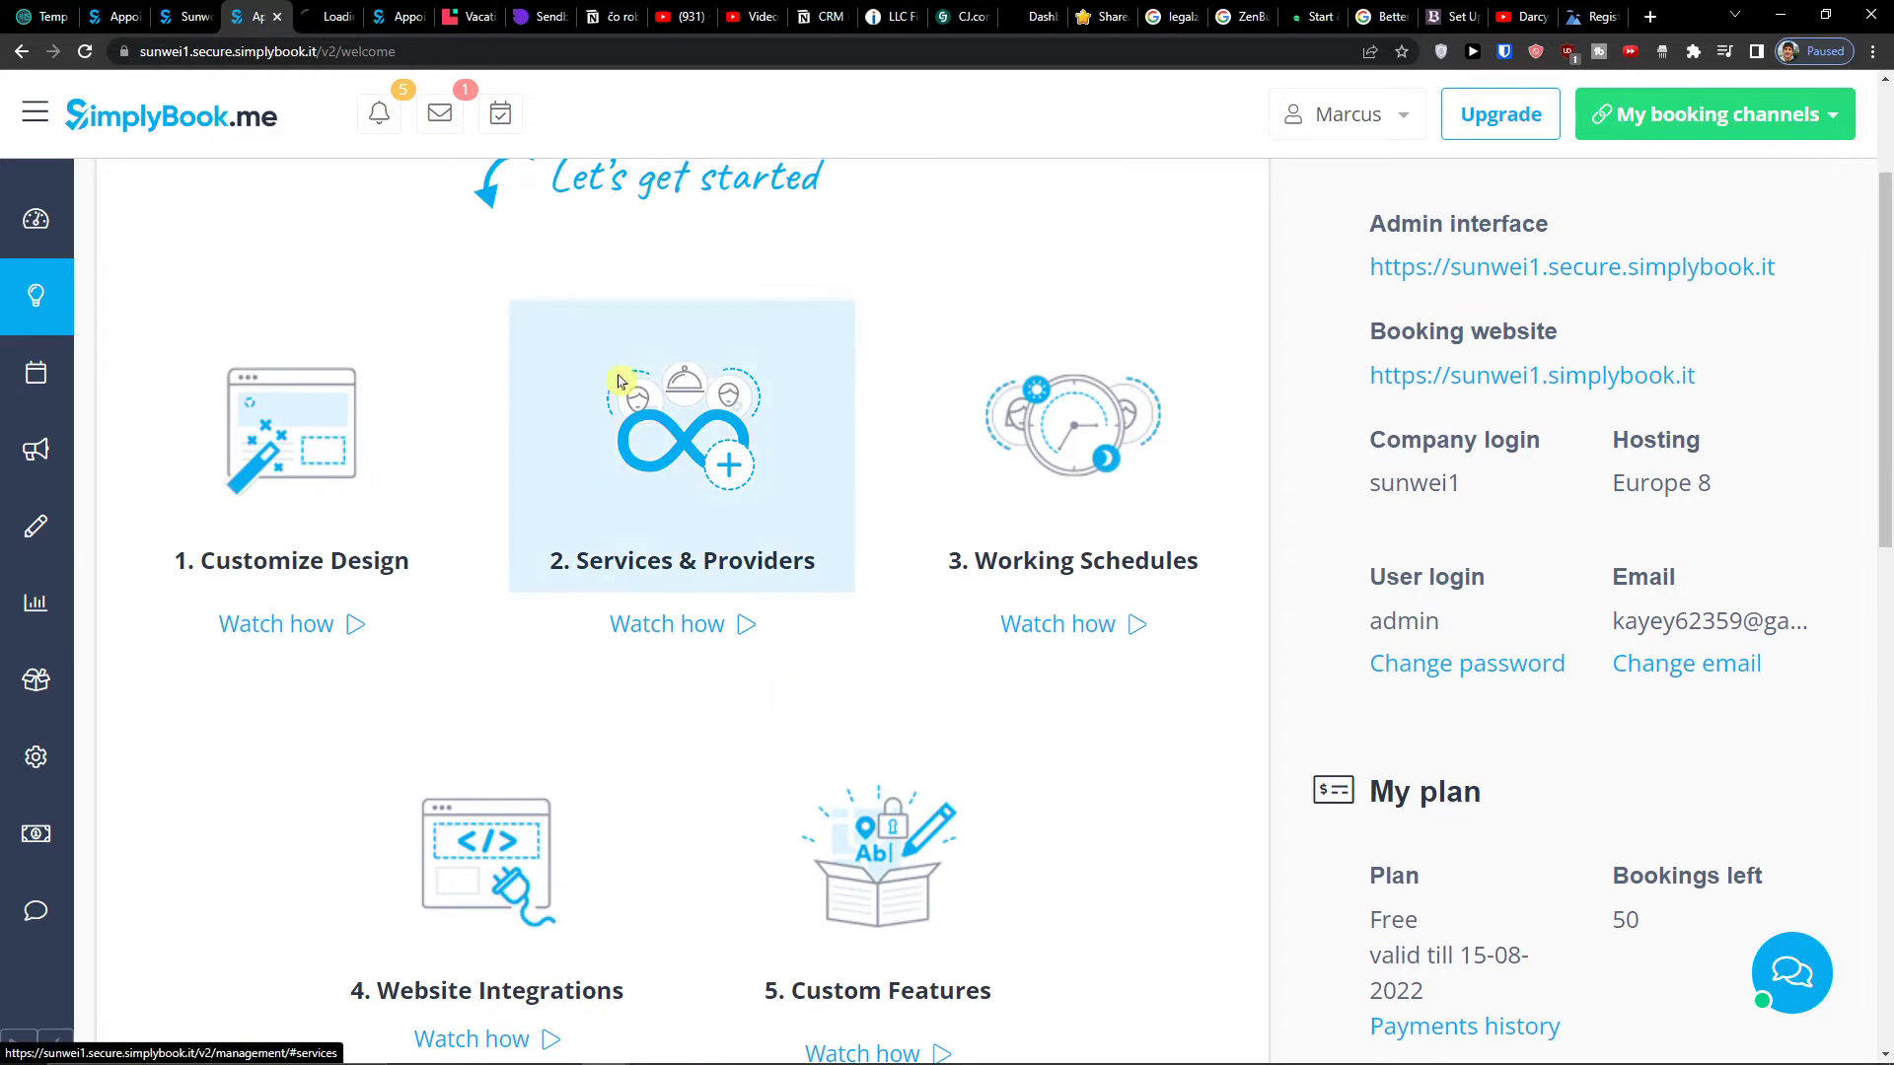
{"action": "scroll", "coordinate": [651, 553], "scroll_direction": "up", "scroll_amount": 2}
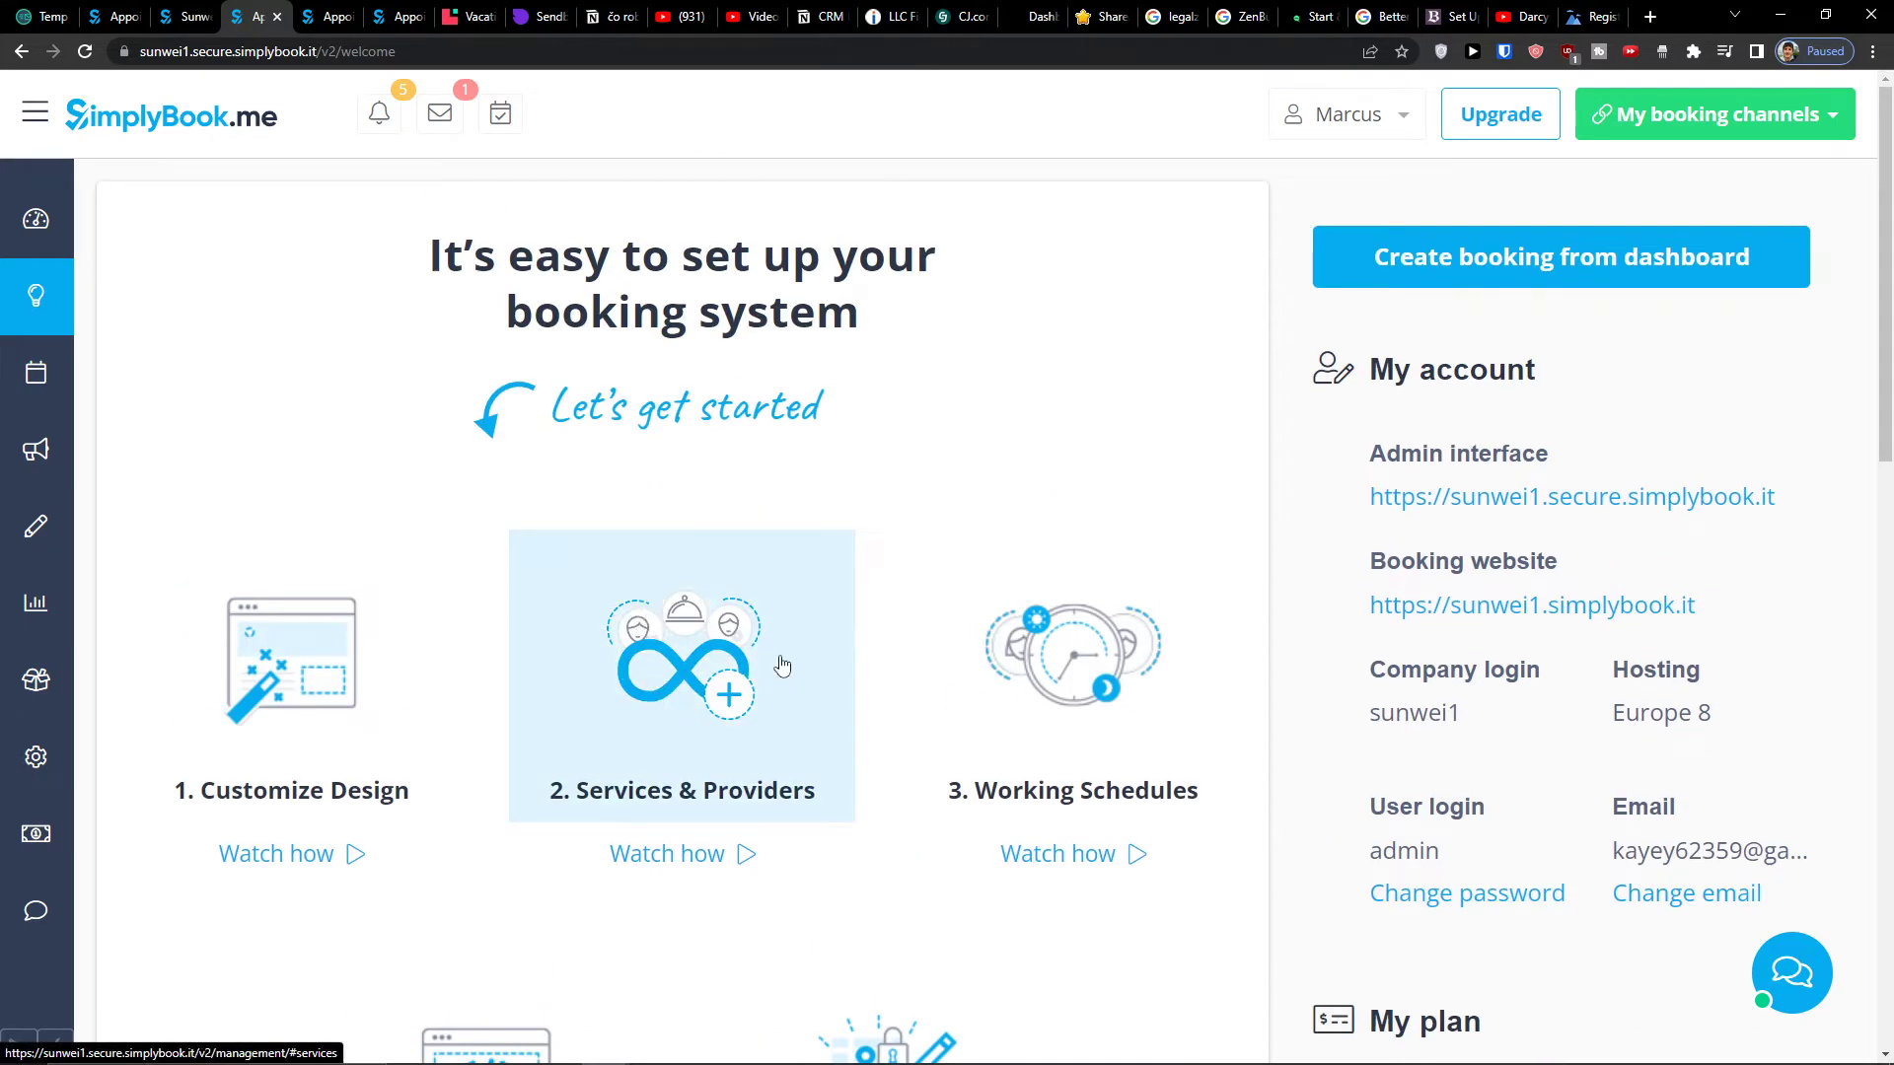
{"action": "mouse_move", "coordinate": [49, 473]}
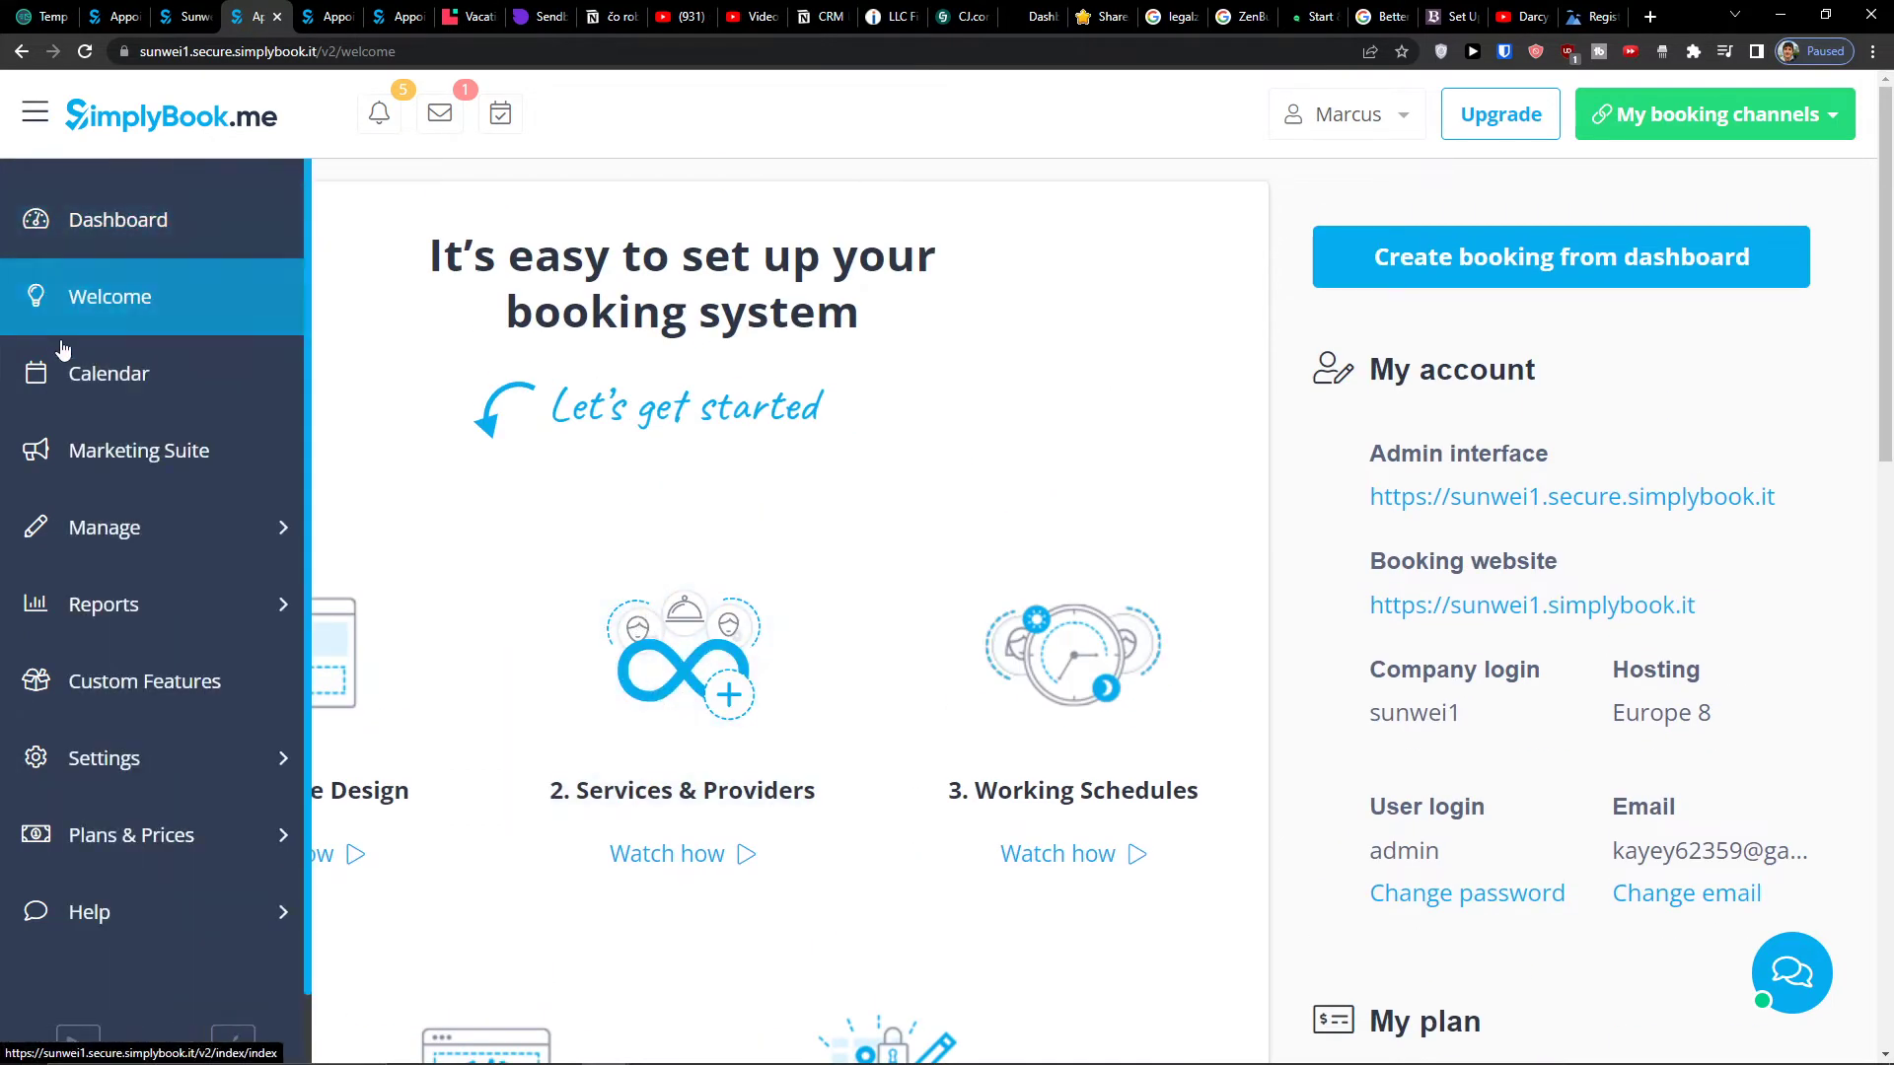
{"action": "left_click", "coordinate": [94, 527]}
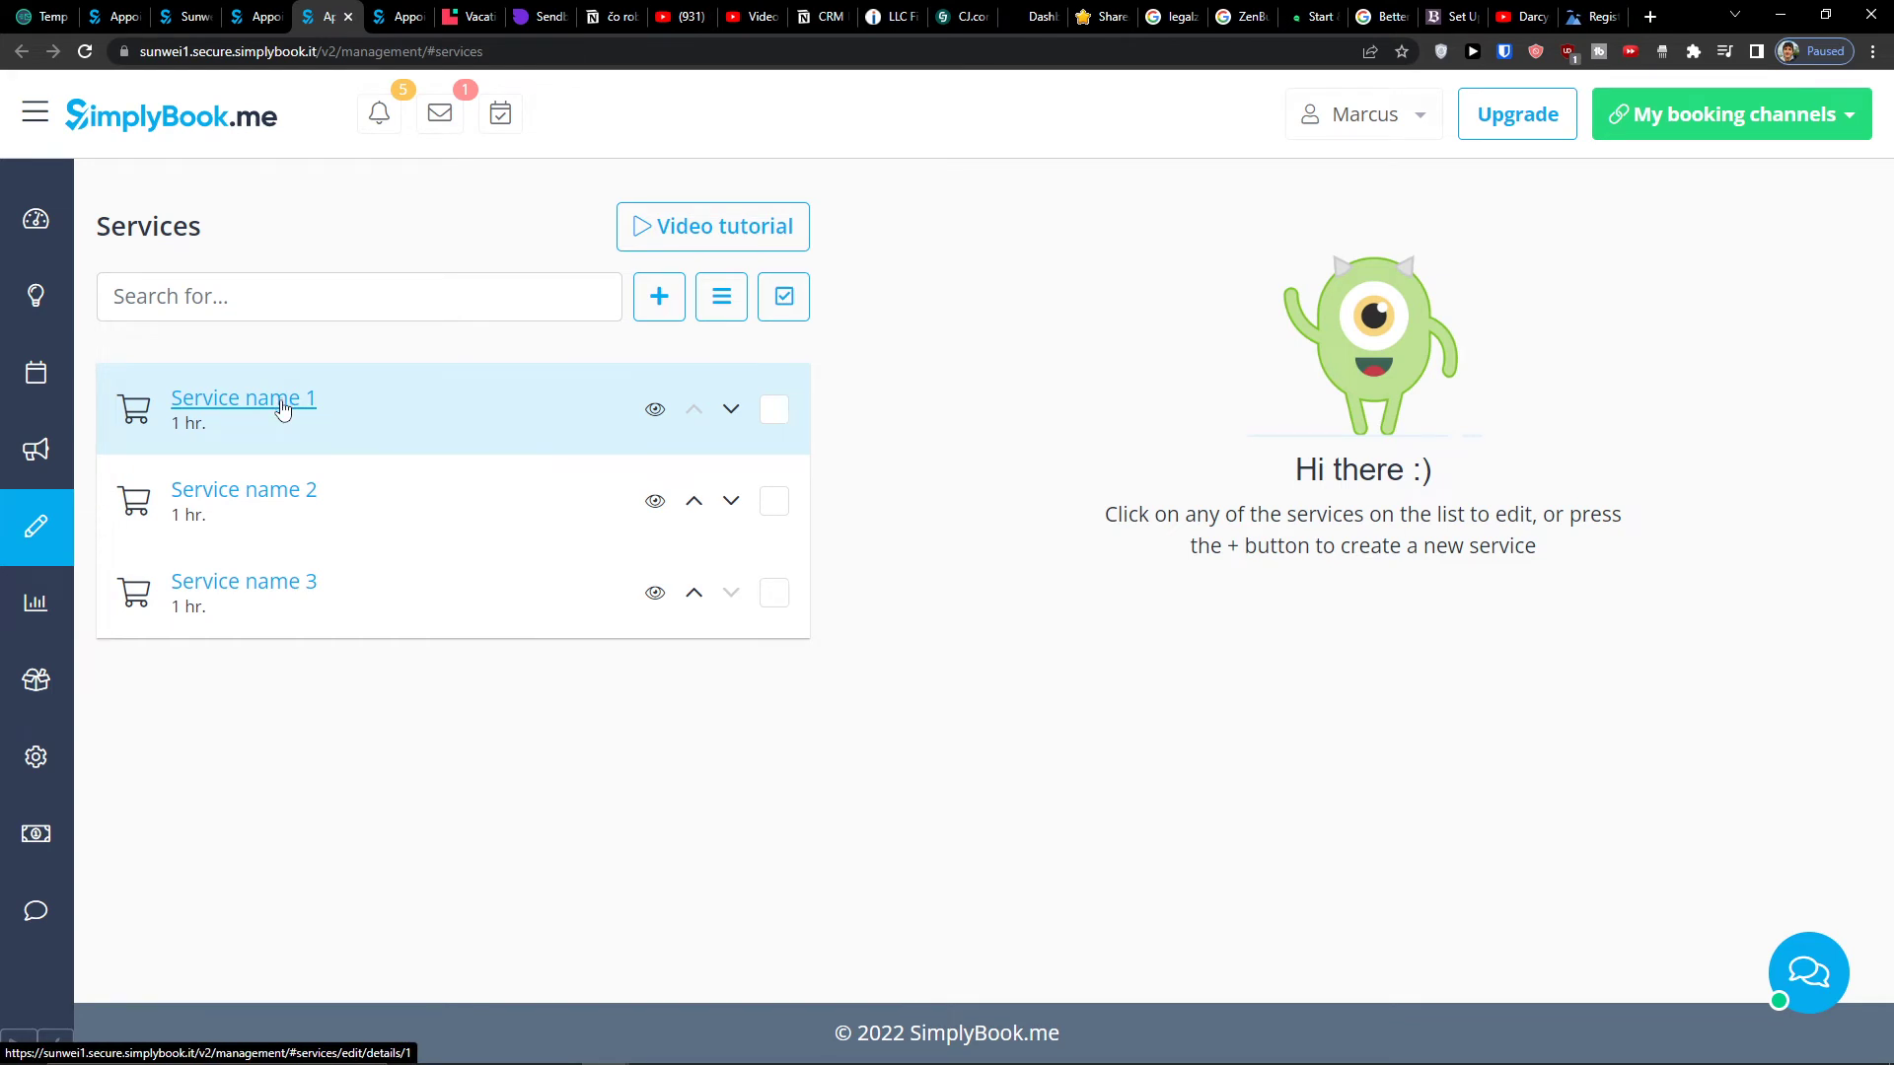
{"action": "left_click", "coordinate": [283, 406]}
- Select the service name and begin replacing it, typing 'C'
{"action": "left_click", "coordinate": [958, 459]}
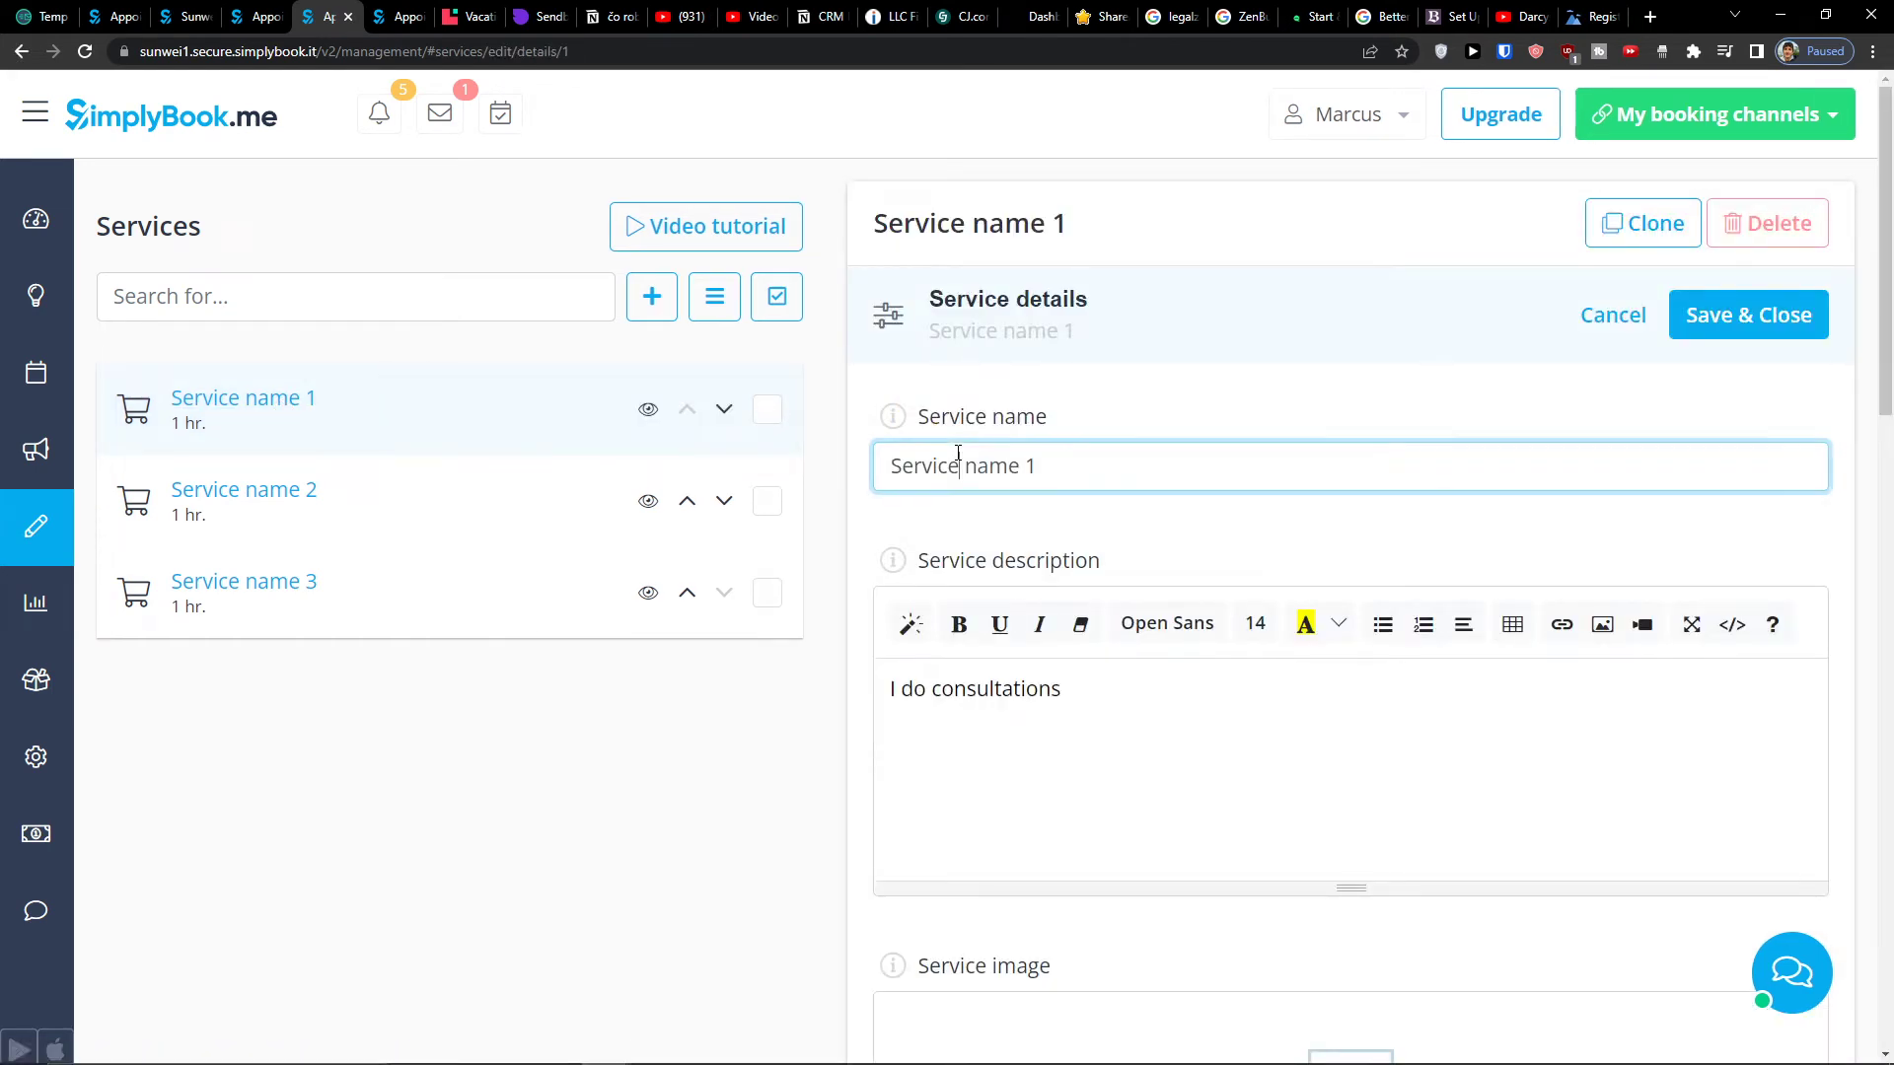
{"action": "triple_click", "coordinate": [957, 458]}
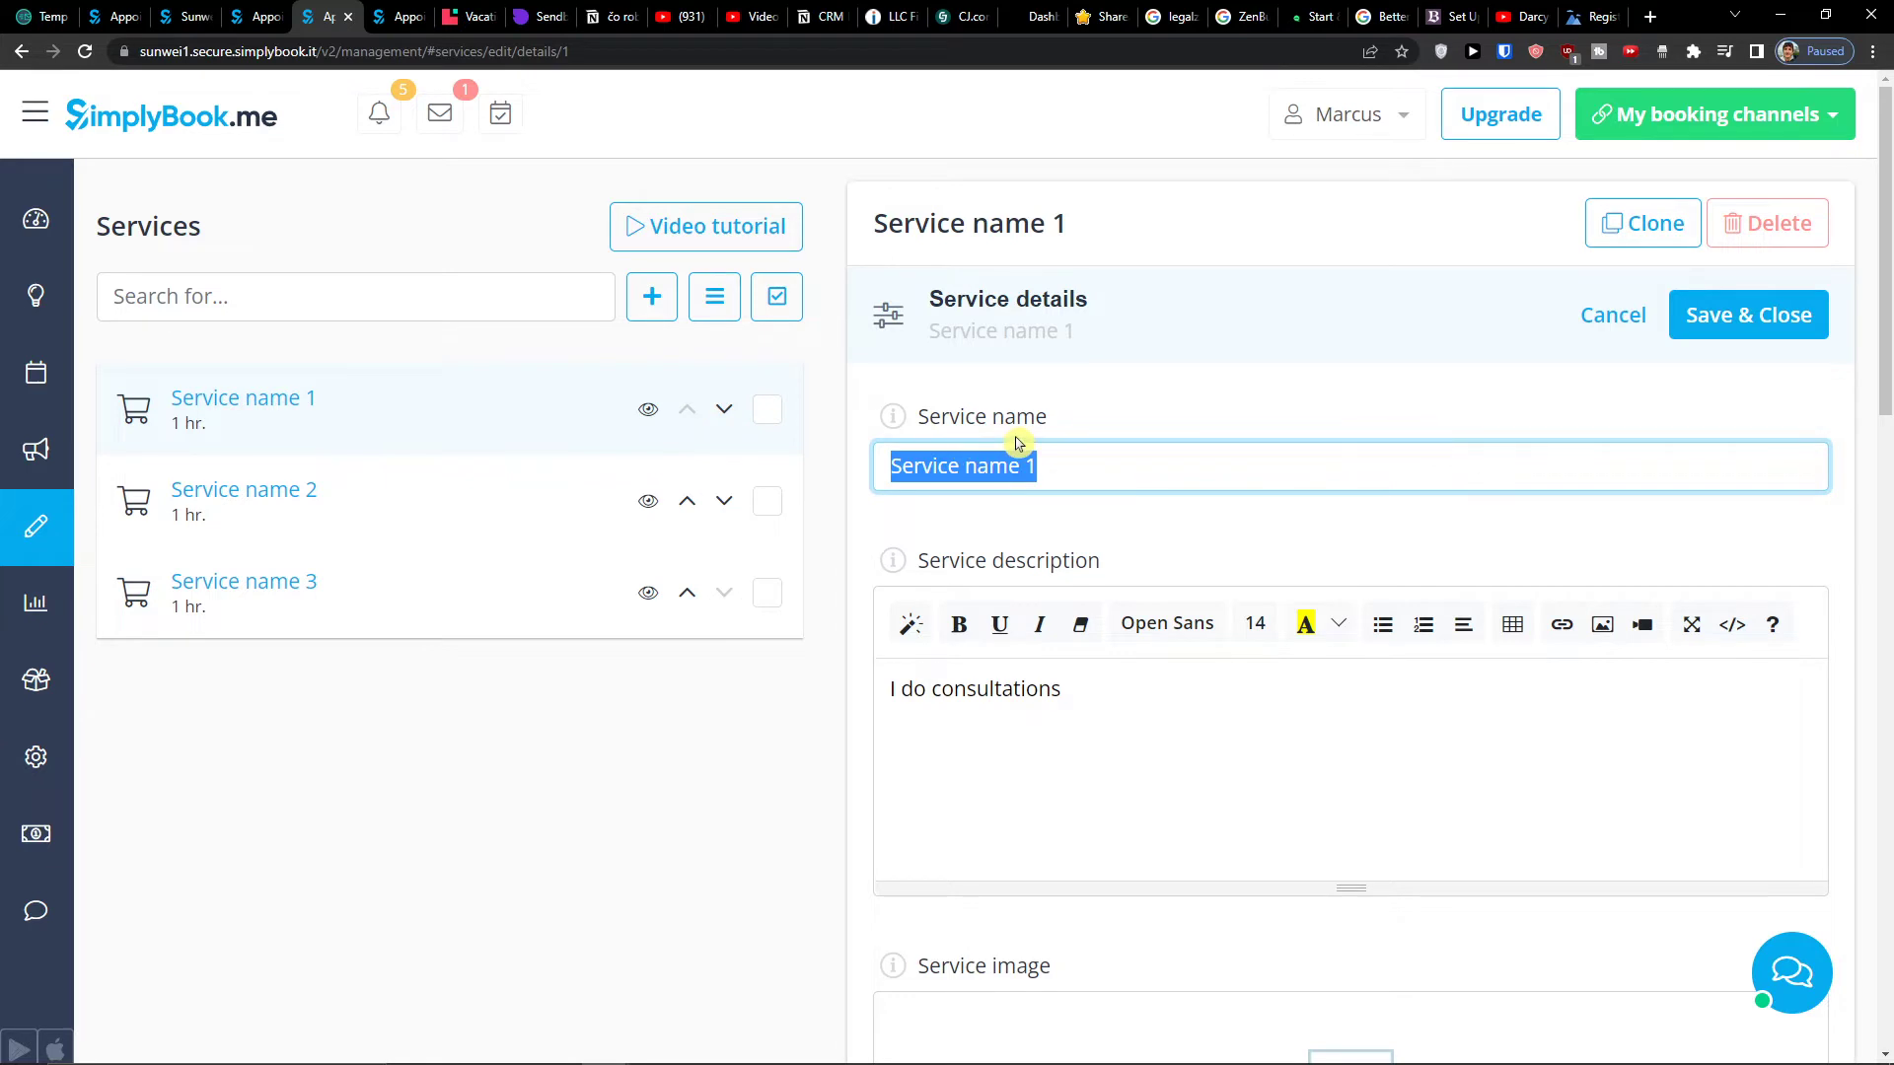
{"action": "type", "text": "Consultation"}
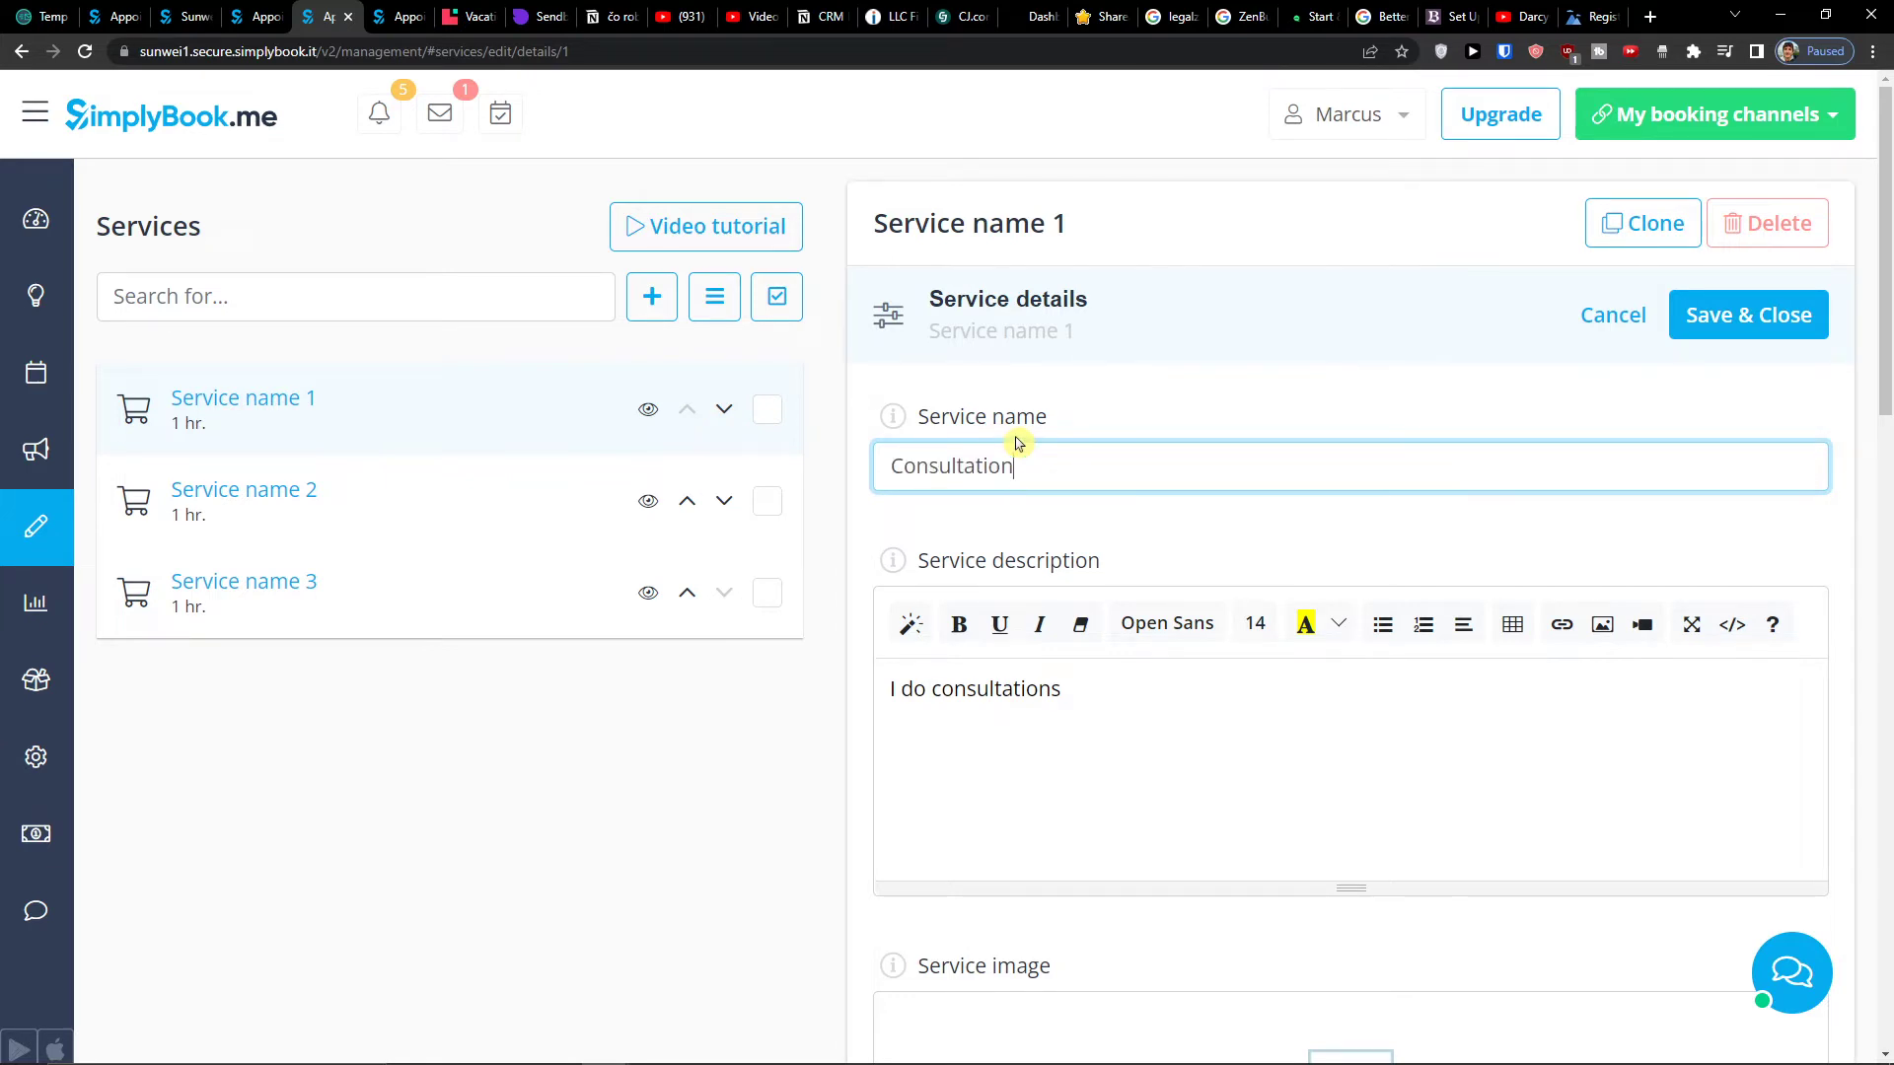
{"action": "key", "text": "Tab"}
- Turn on pricing for the service, set its price to 100 EUR, and save
{"action": "scroll", "coordinate": [1019, 444], "scroll_direction": "down", "scroll_amount": 5}
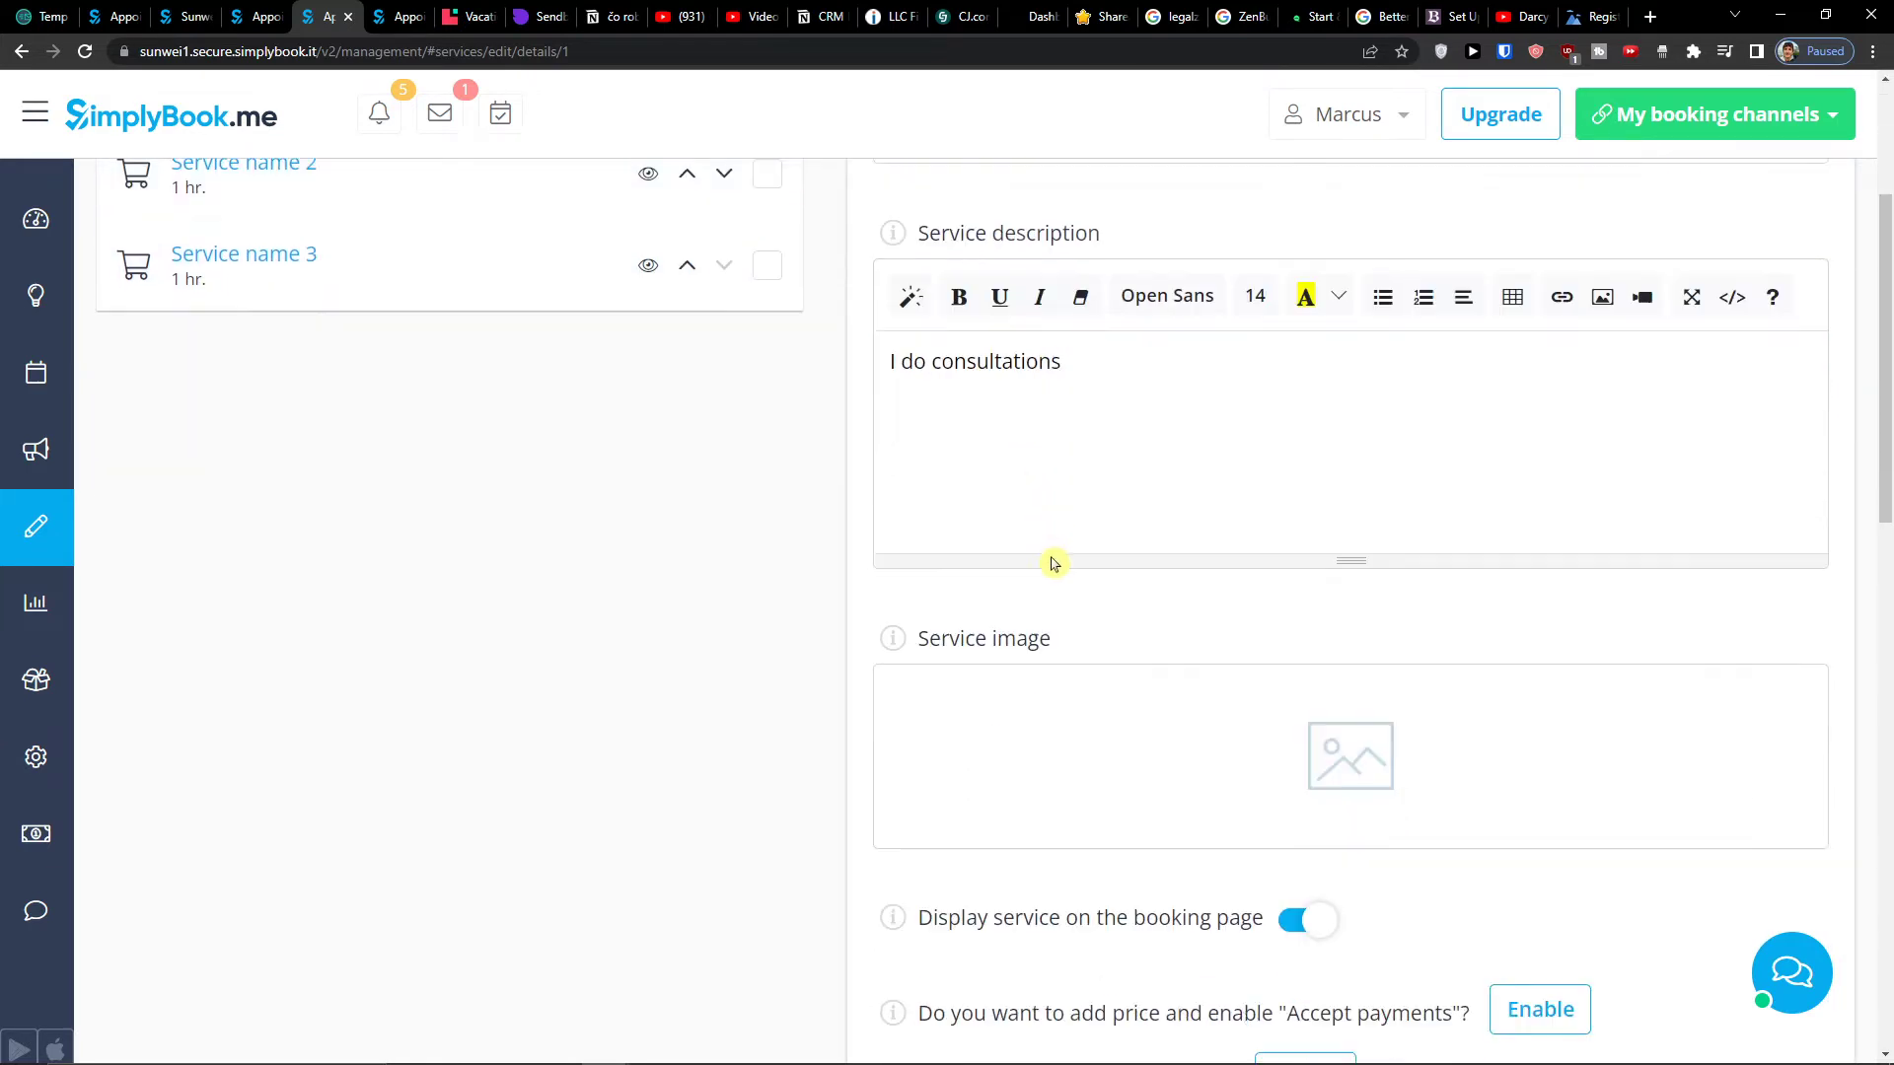
{"action": "scroll", "coordinate": [1102, 626], "scroll_direction": "down", "scroll_amount": 2}
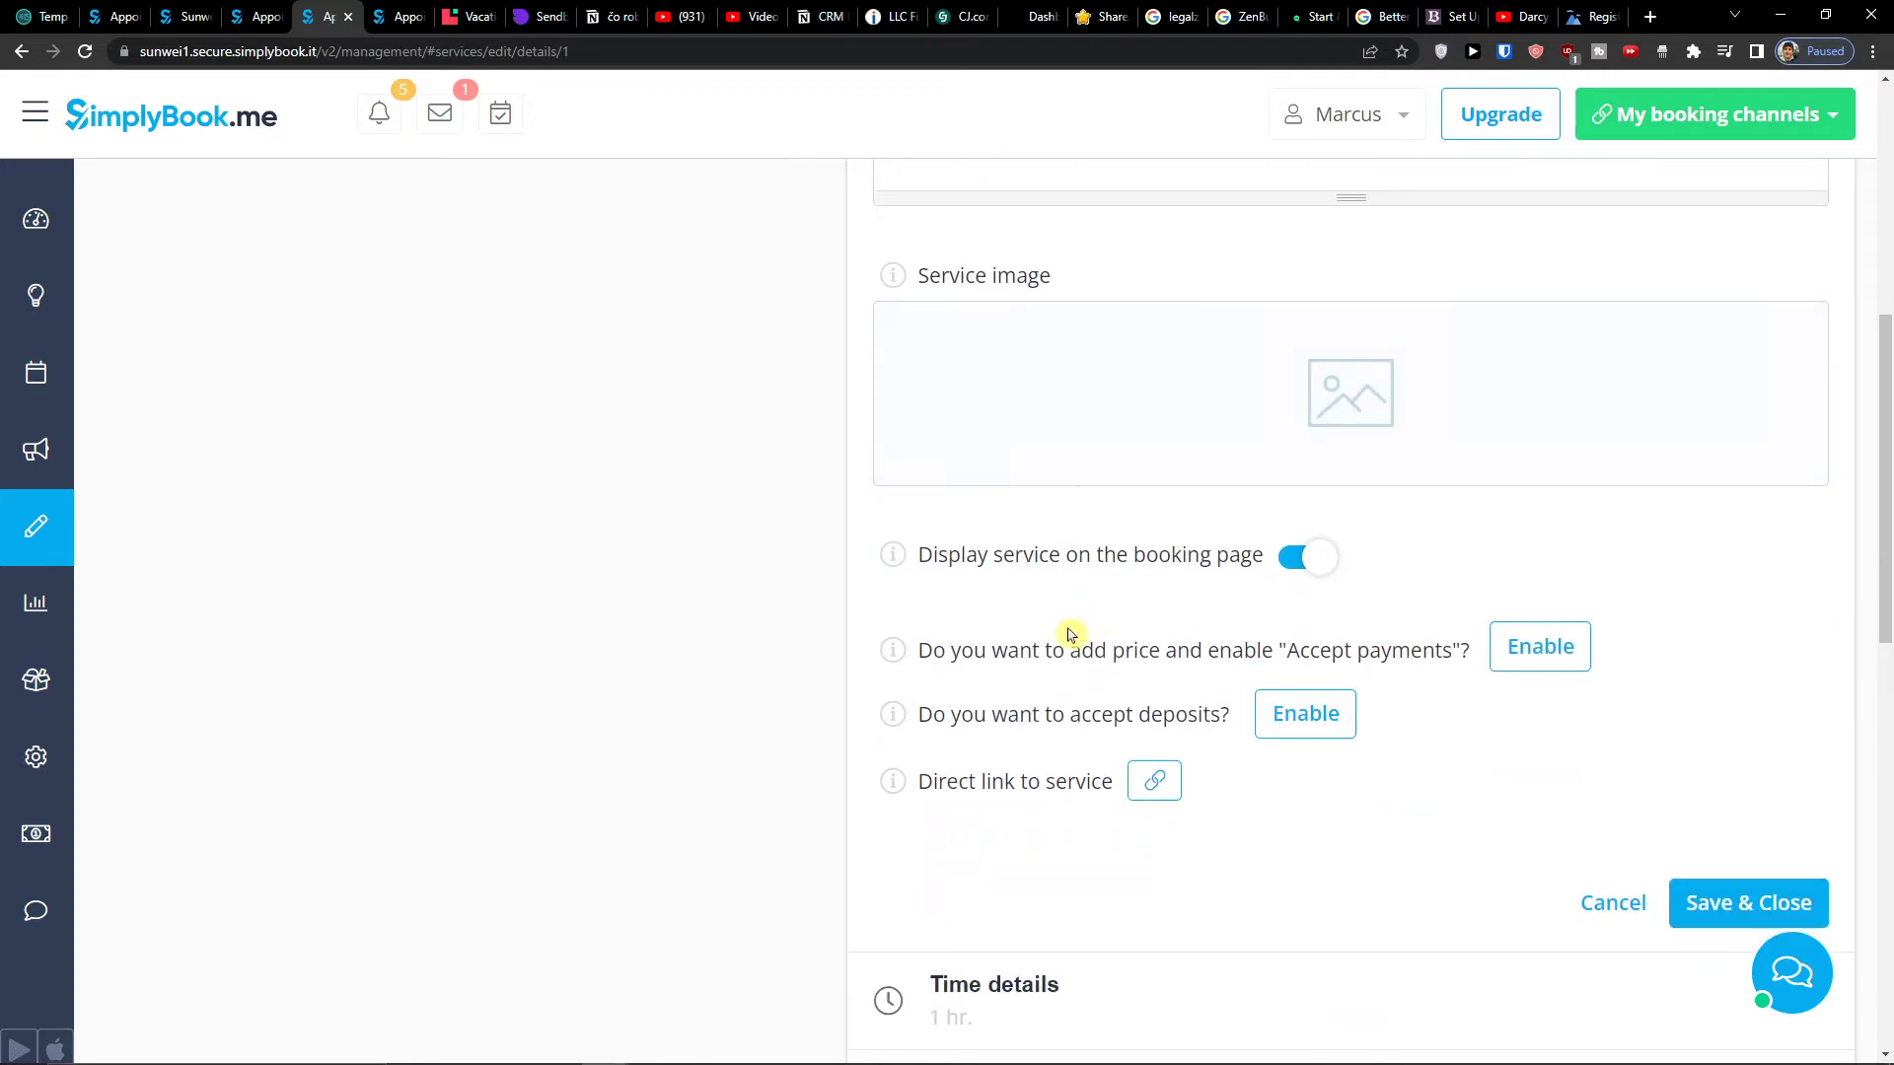
{"action": "left_click_drag", "start_coordinate": [968, 552], "coordinate": [1233, 579]}
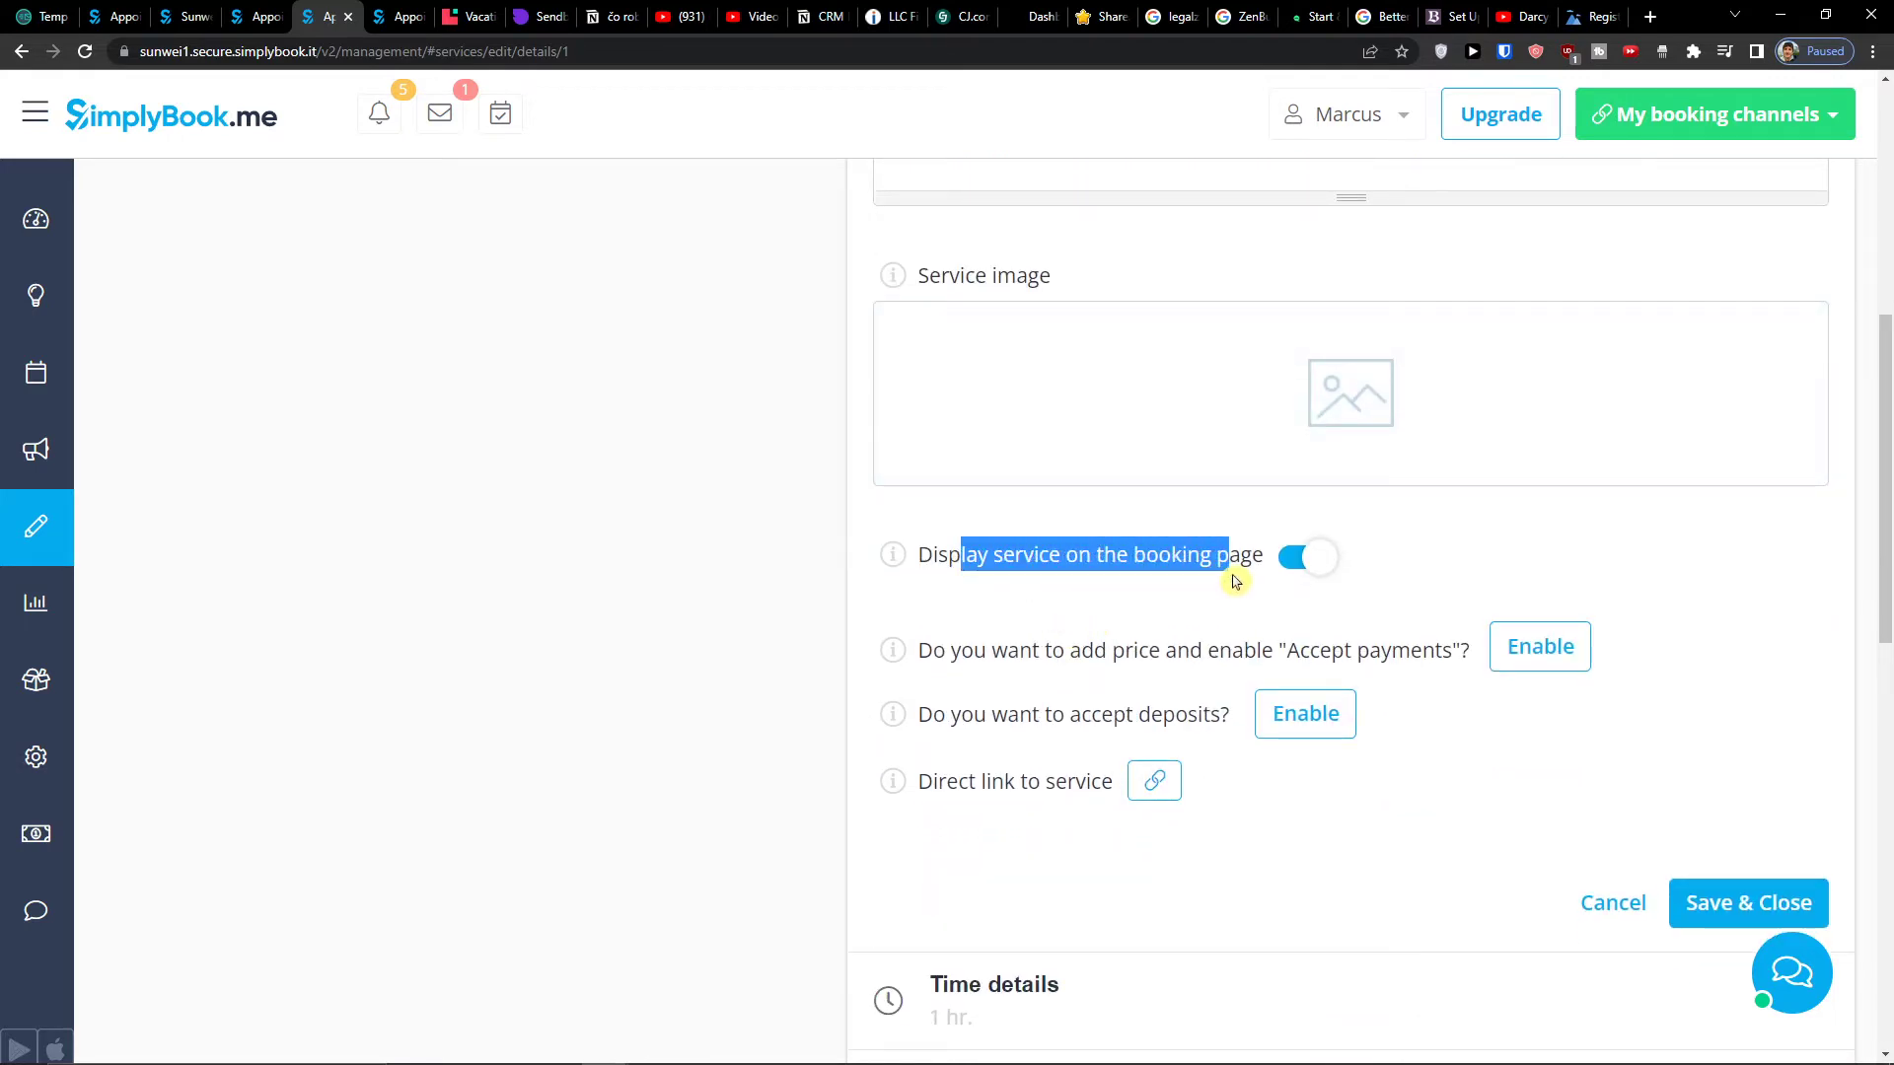
{"action": "left_click_drag", "start_coordinate": [964, 648], "coordinate": [1435, 655]}
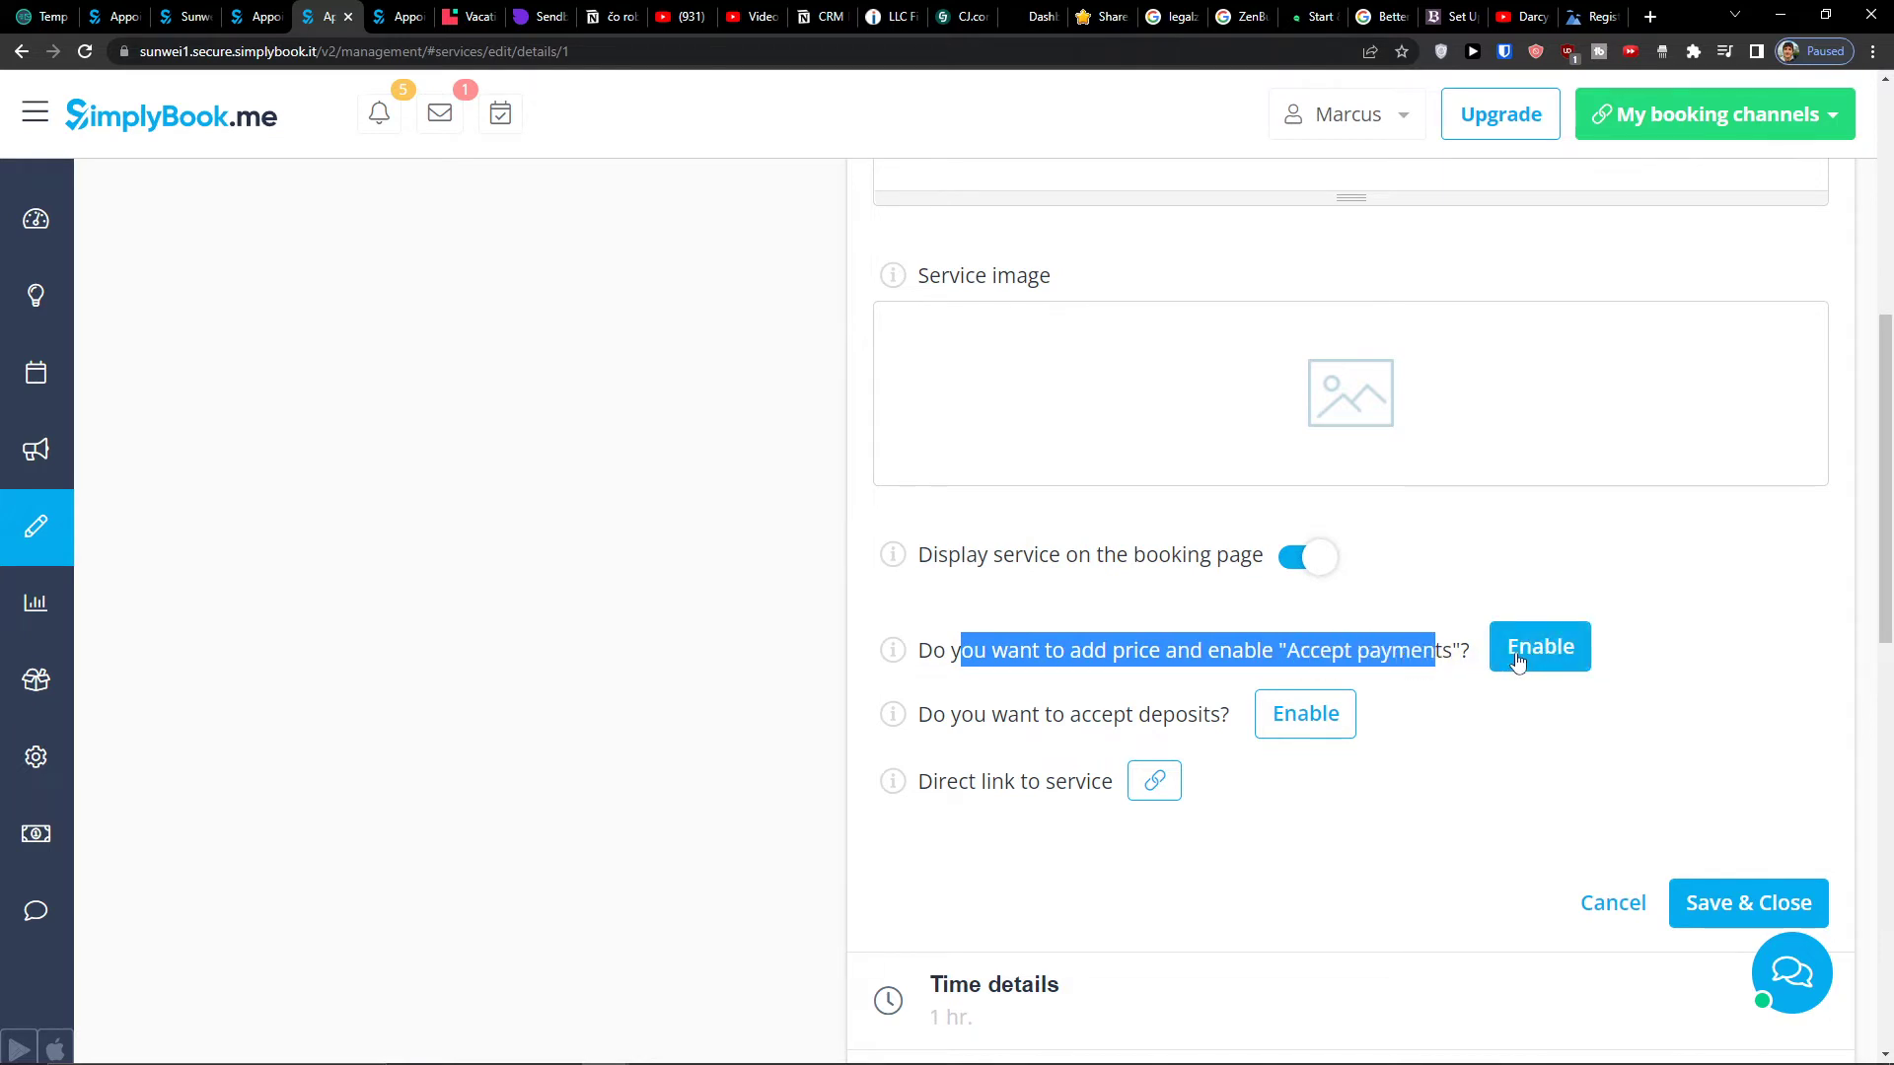
{"action": "left_click", "coordinate": [1511, 658]}
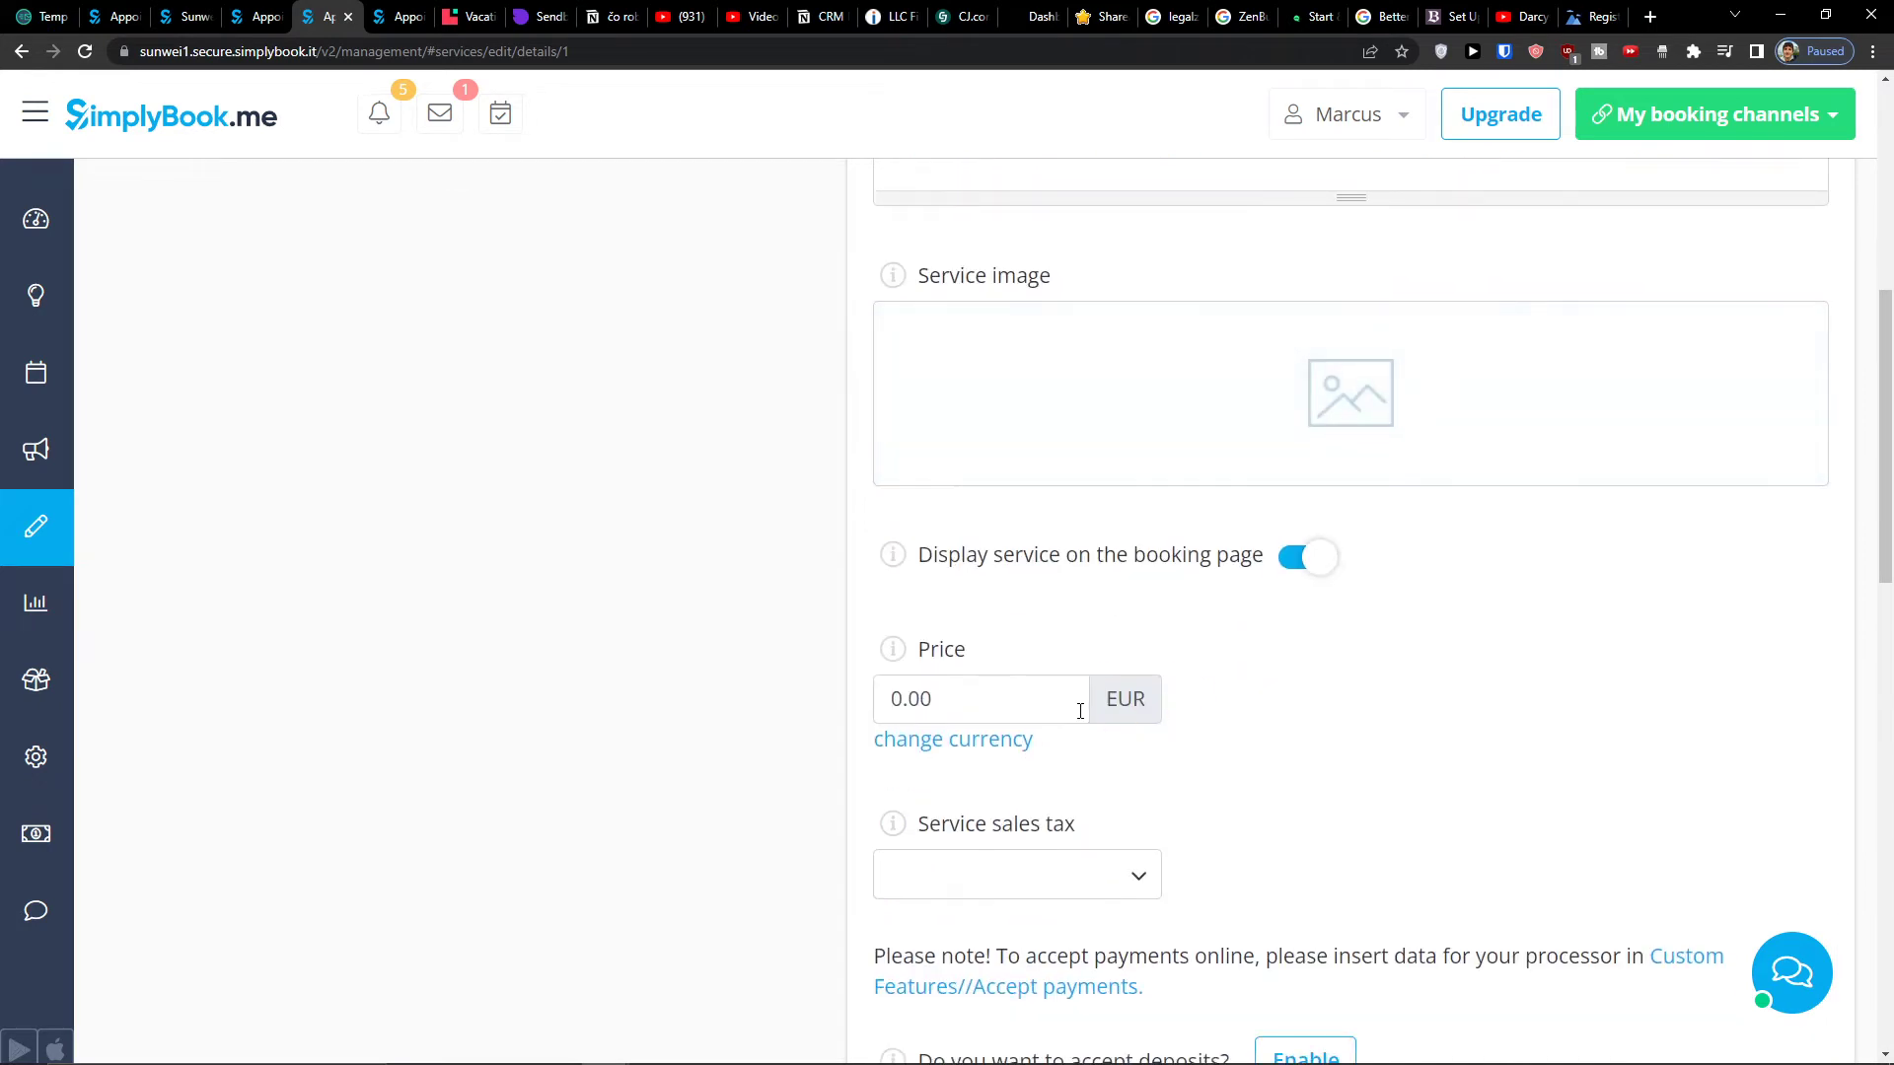
{"action": "left_click", "coordinate": [1080, 711]}
{"action": "type", "text": "100"}
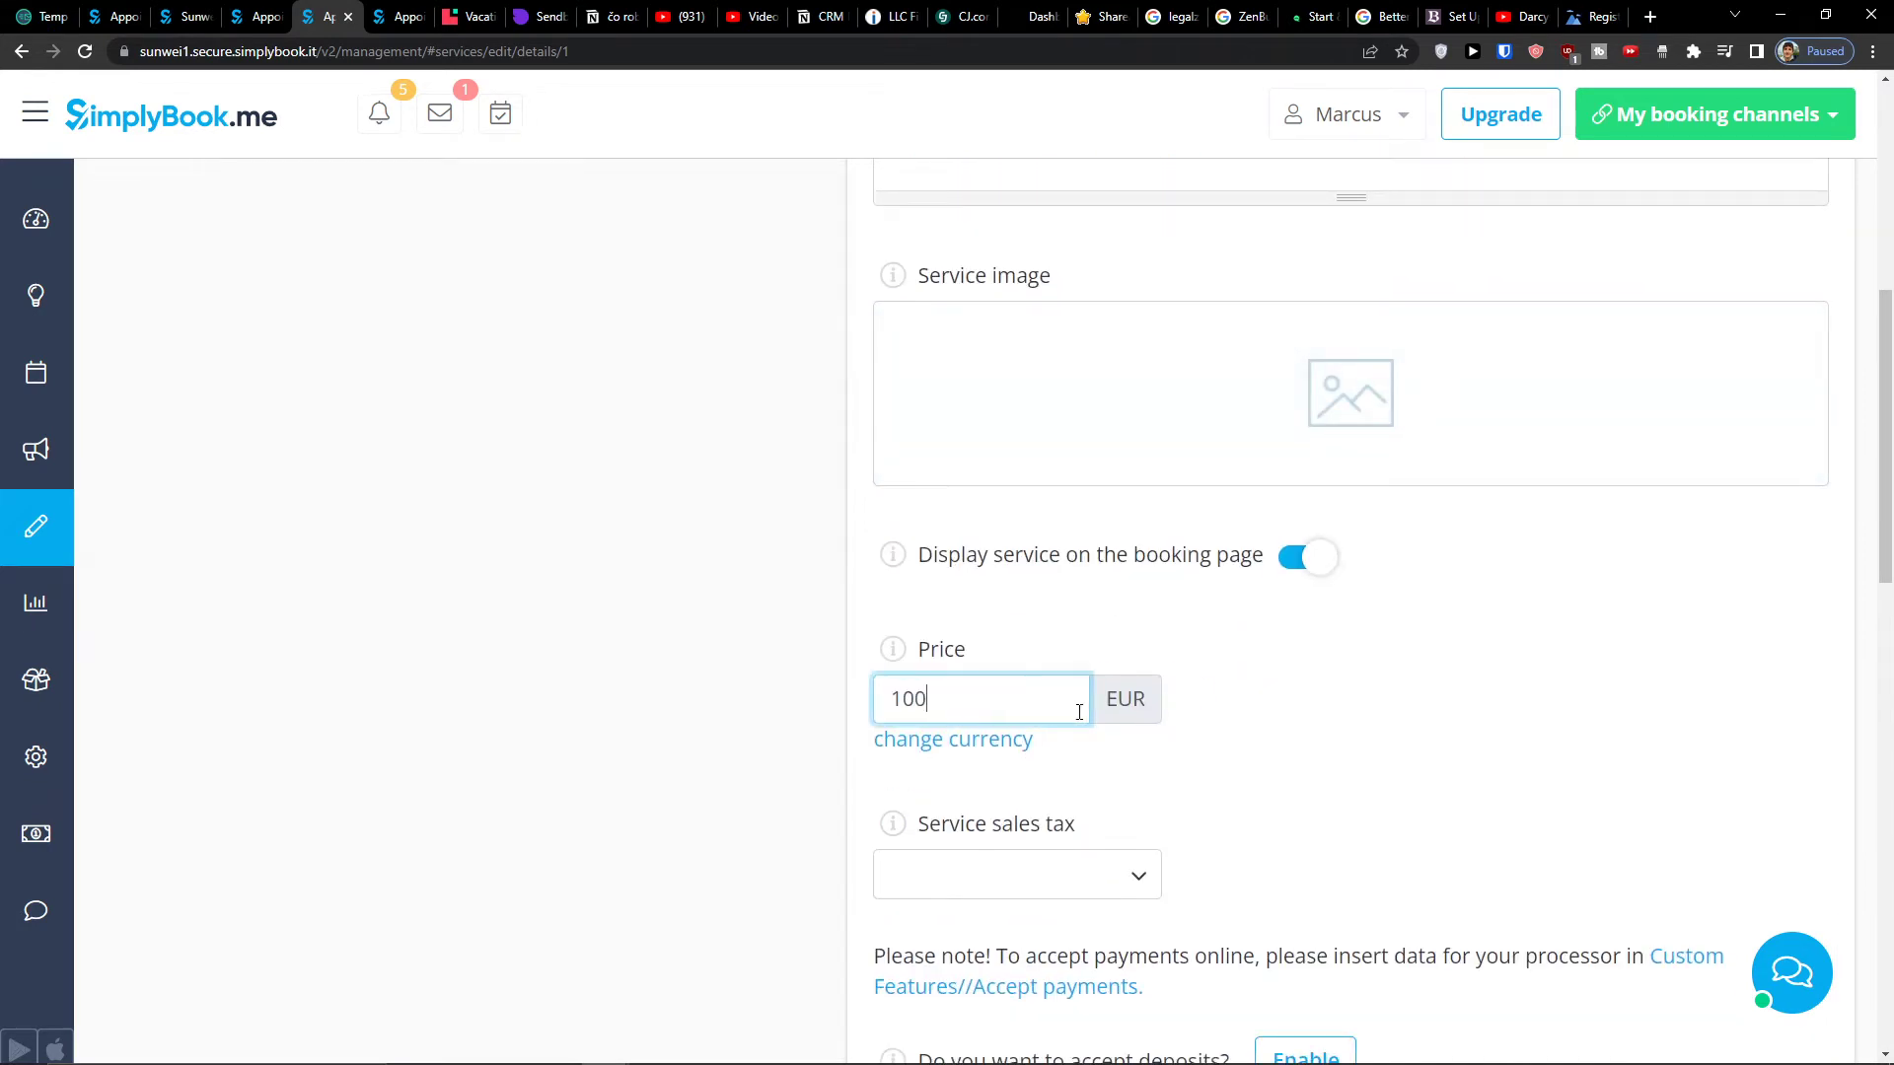
{"action": "left_click", "coordinate": [1002, 886]}
{"action": "left_click", "coordinate": [1178, 880]}
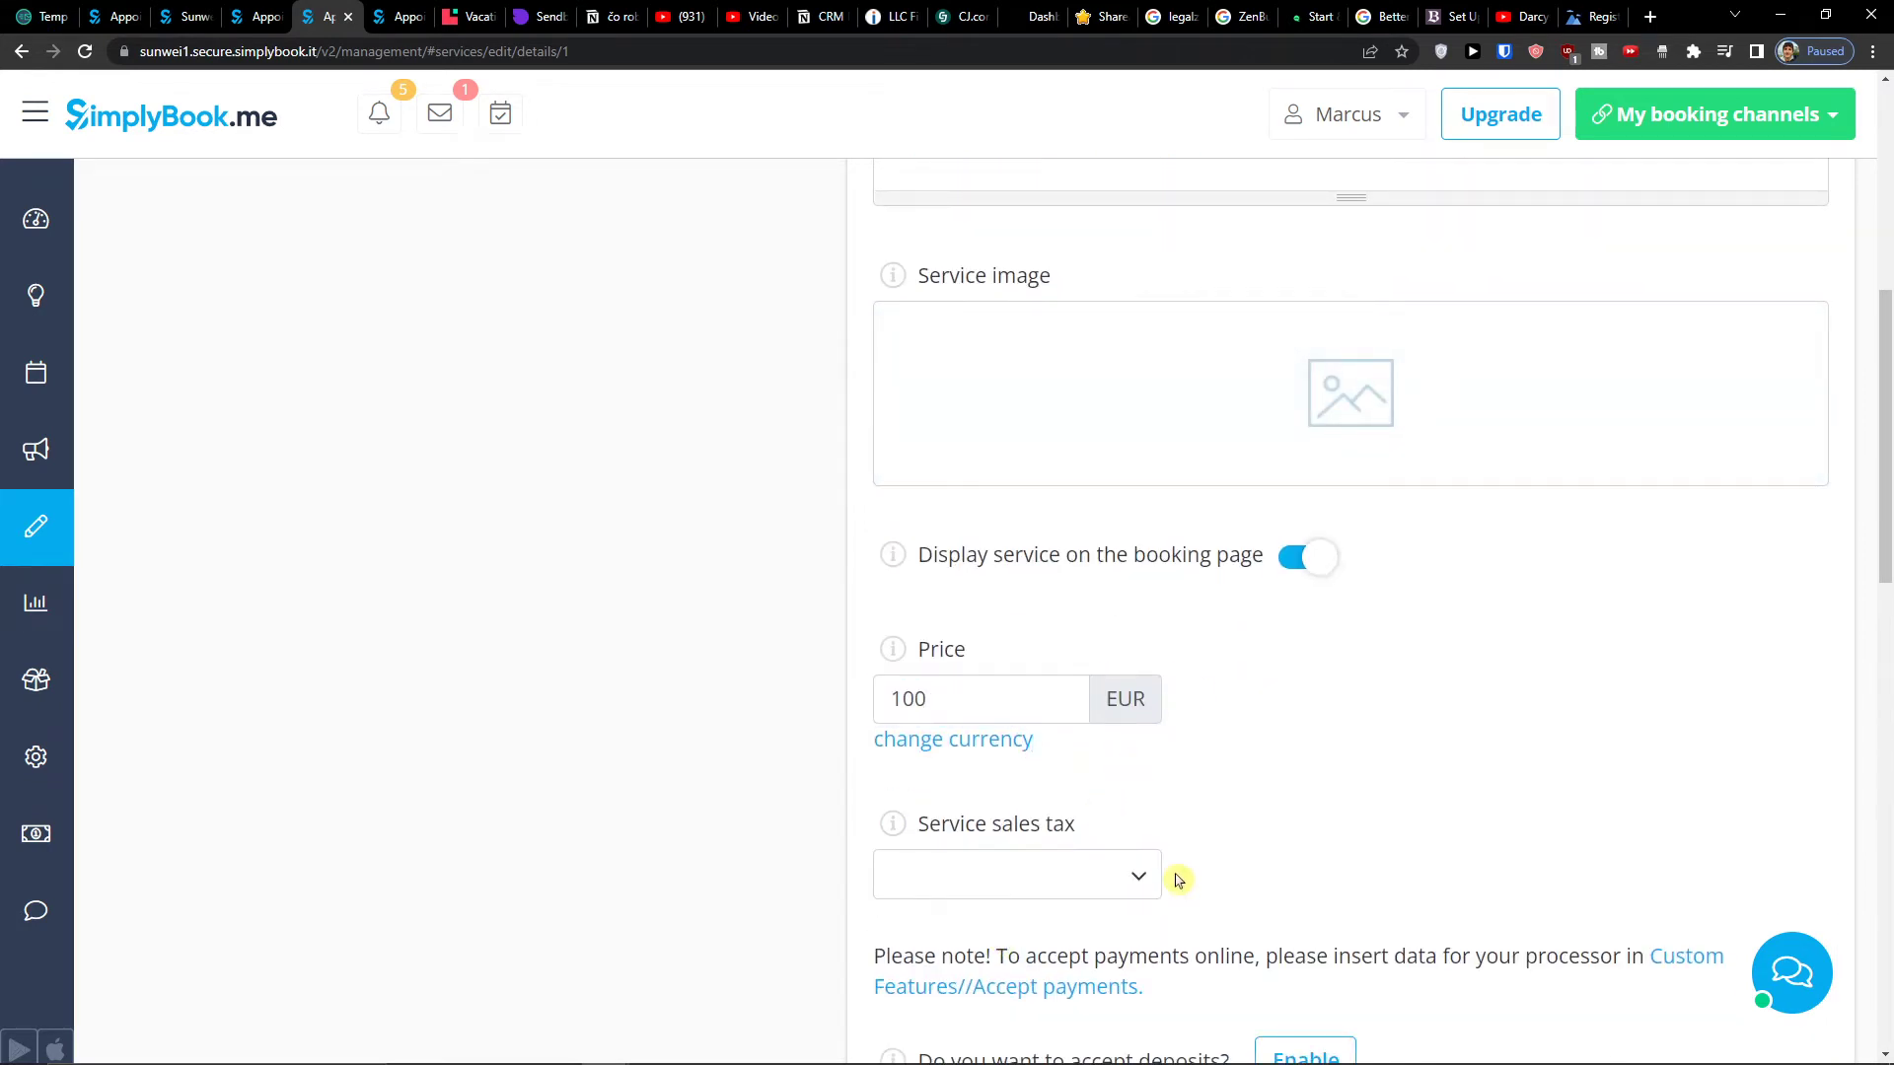
{"action": "scroll", "coordinate": [1177, 880], "scroll_direction": "down", "scroll_amount": 2}
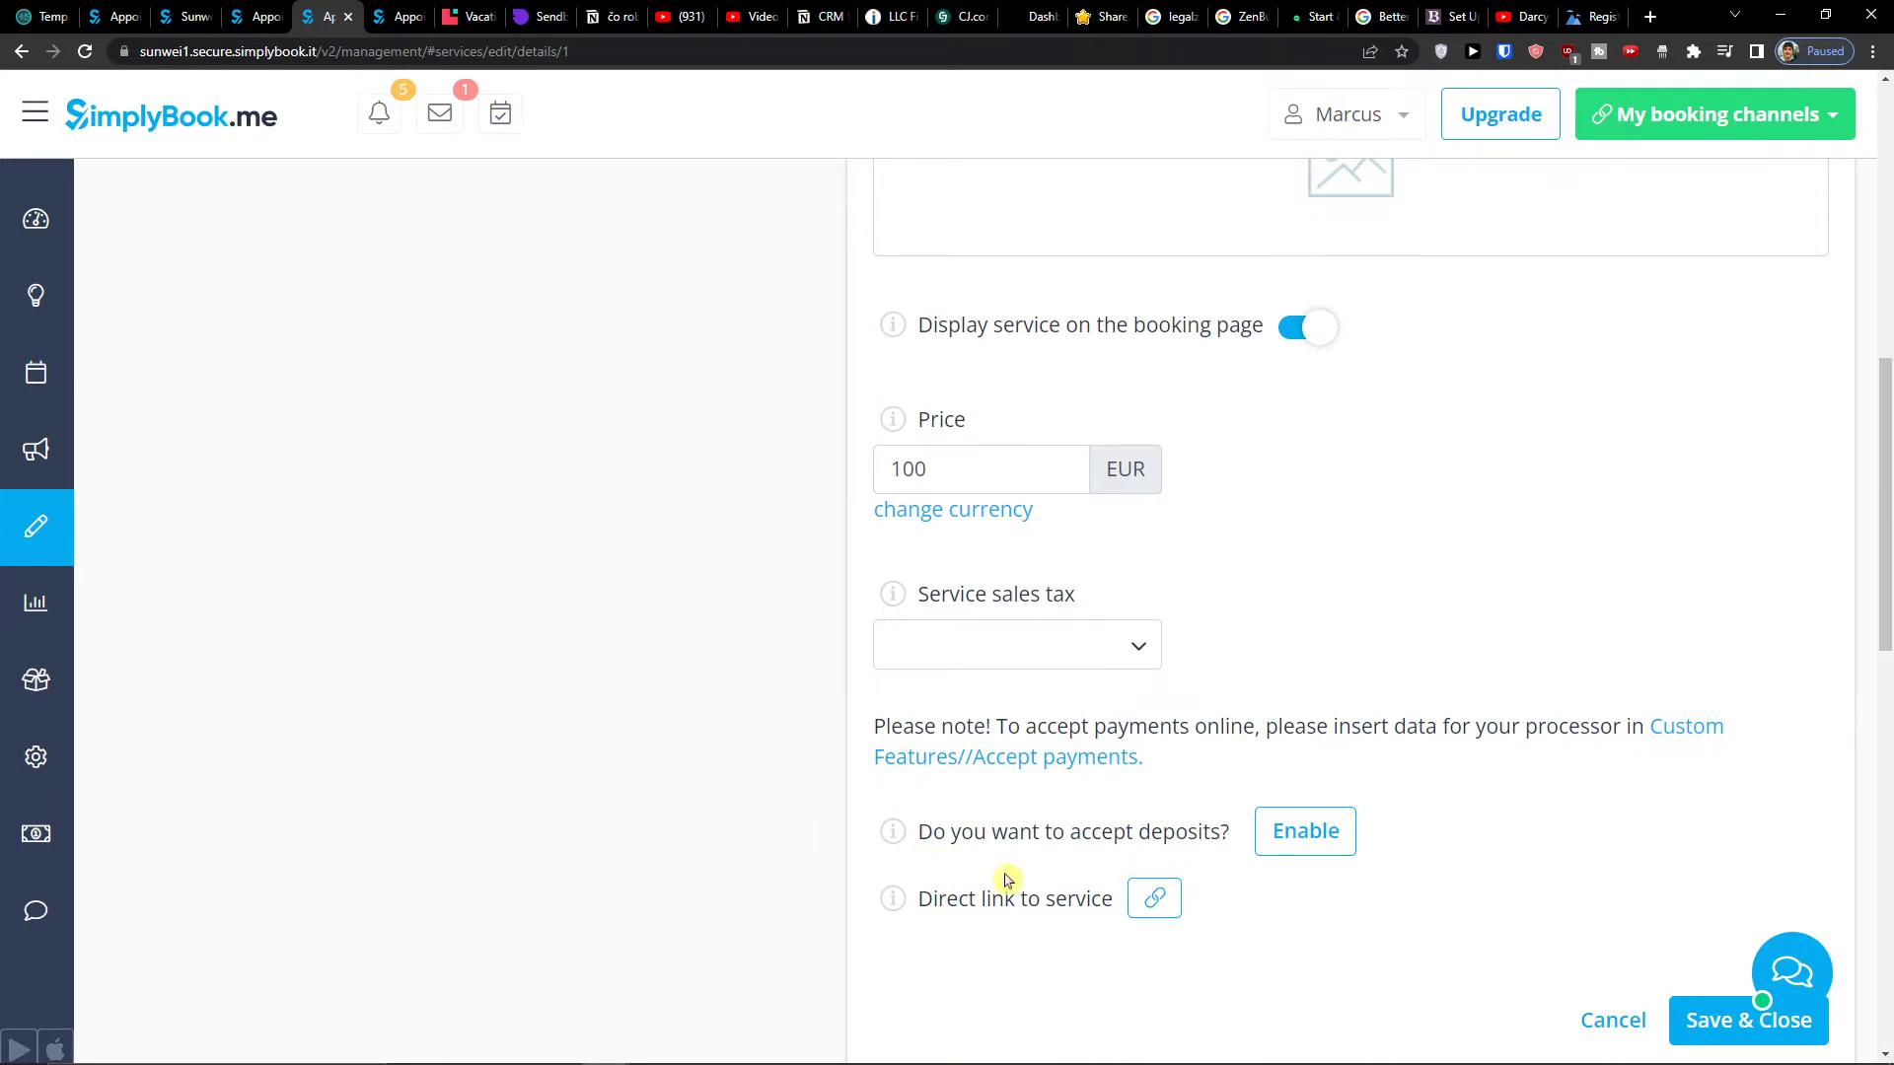
{"action": "scroll", "coordinate": [1047, 928], "scroll_direction": "up", "scroll_amount": 8}
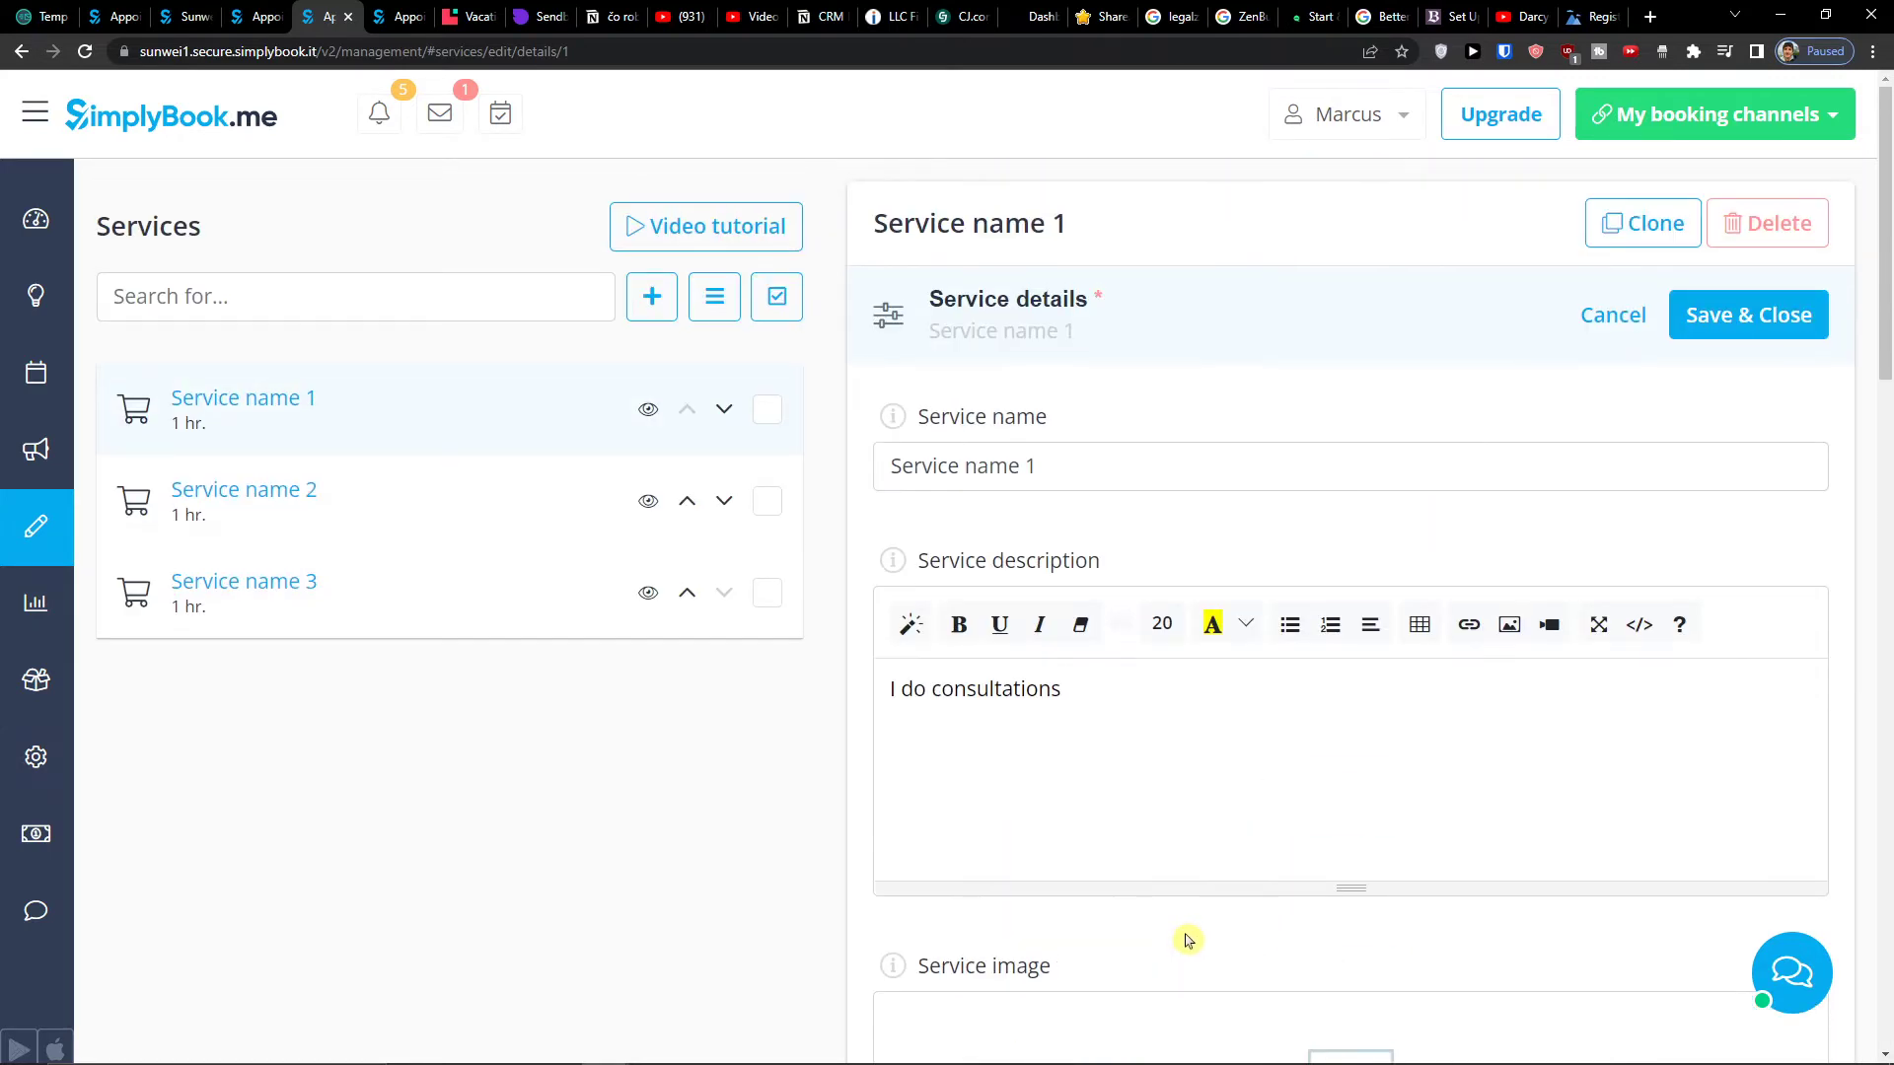
{"action": "left_click", "coordinate": [1747, 317]}
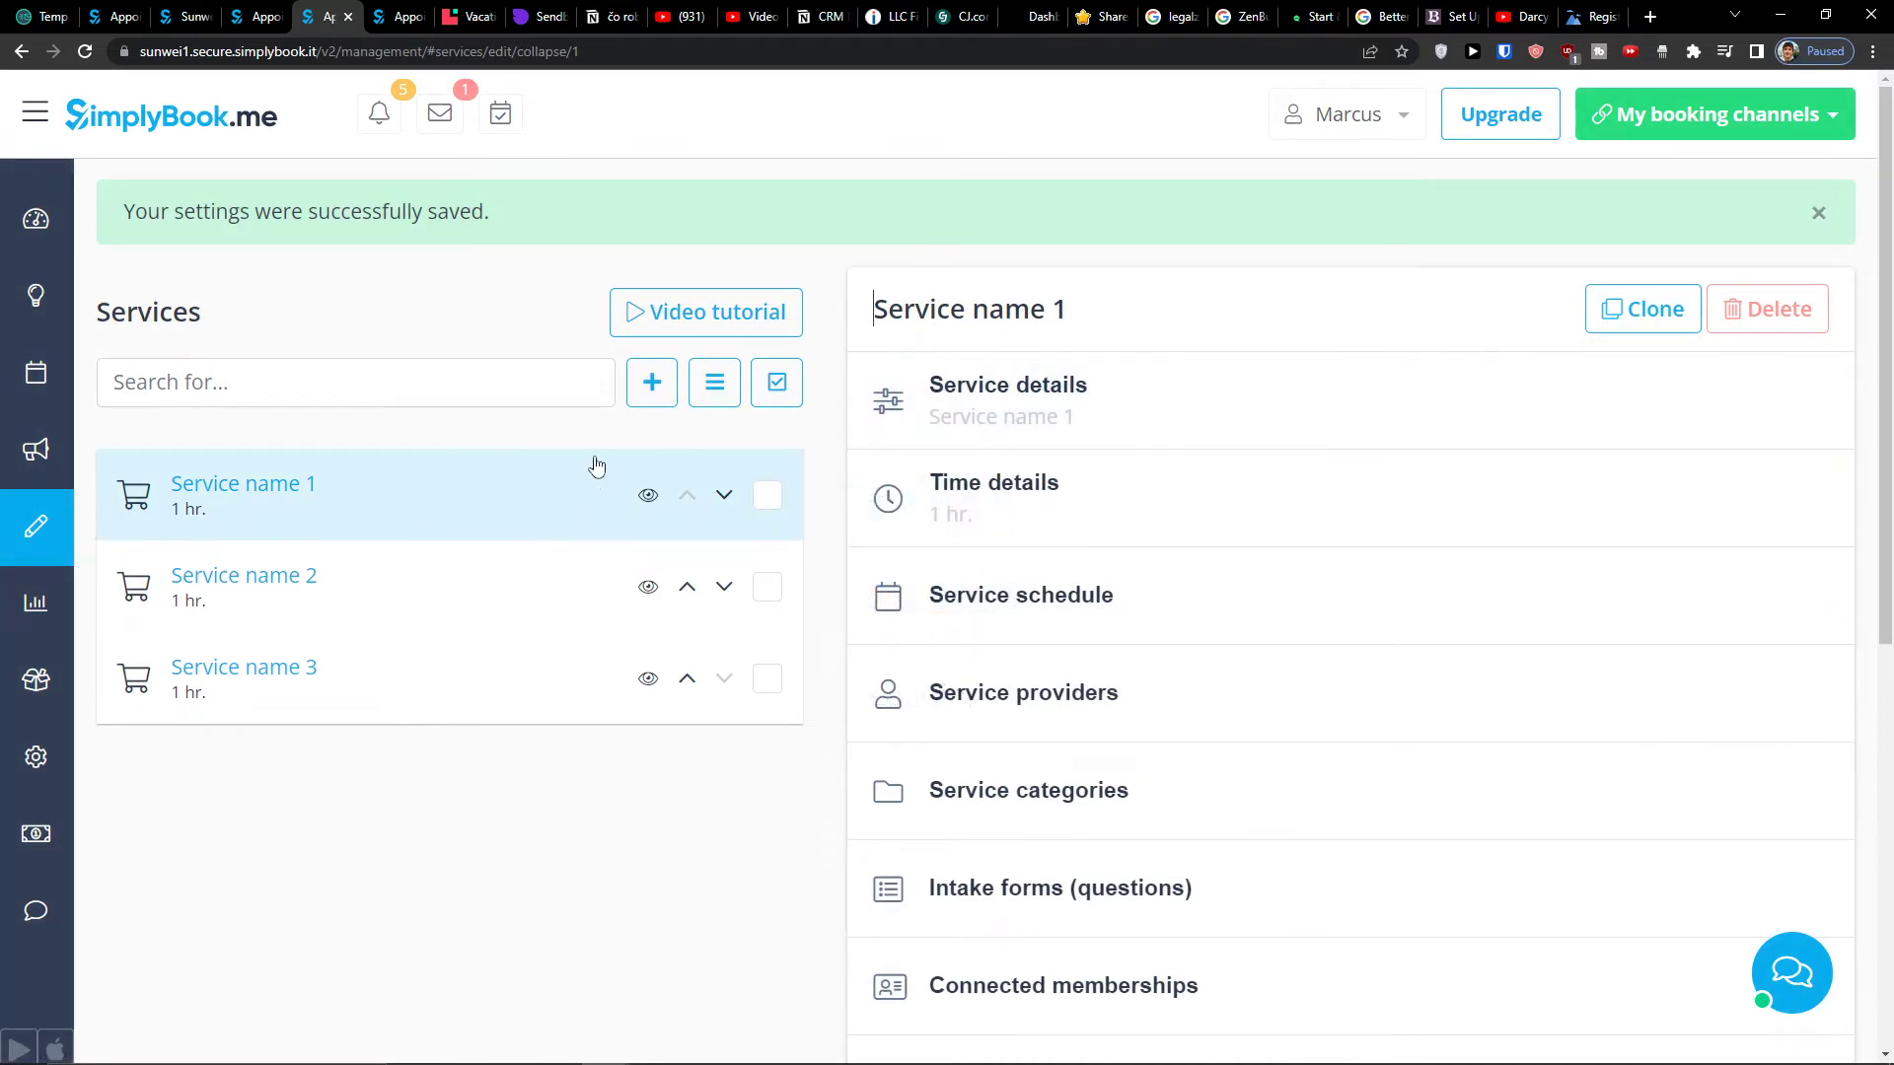
- Reopen the service details and start retyping the name as Consultations
{"action": "left_click", "coordinate": [1351, 395]}
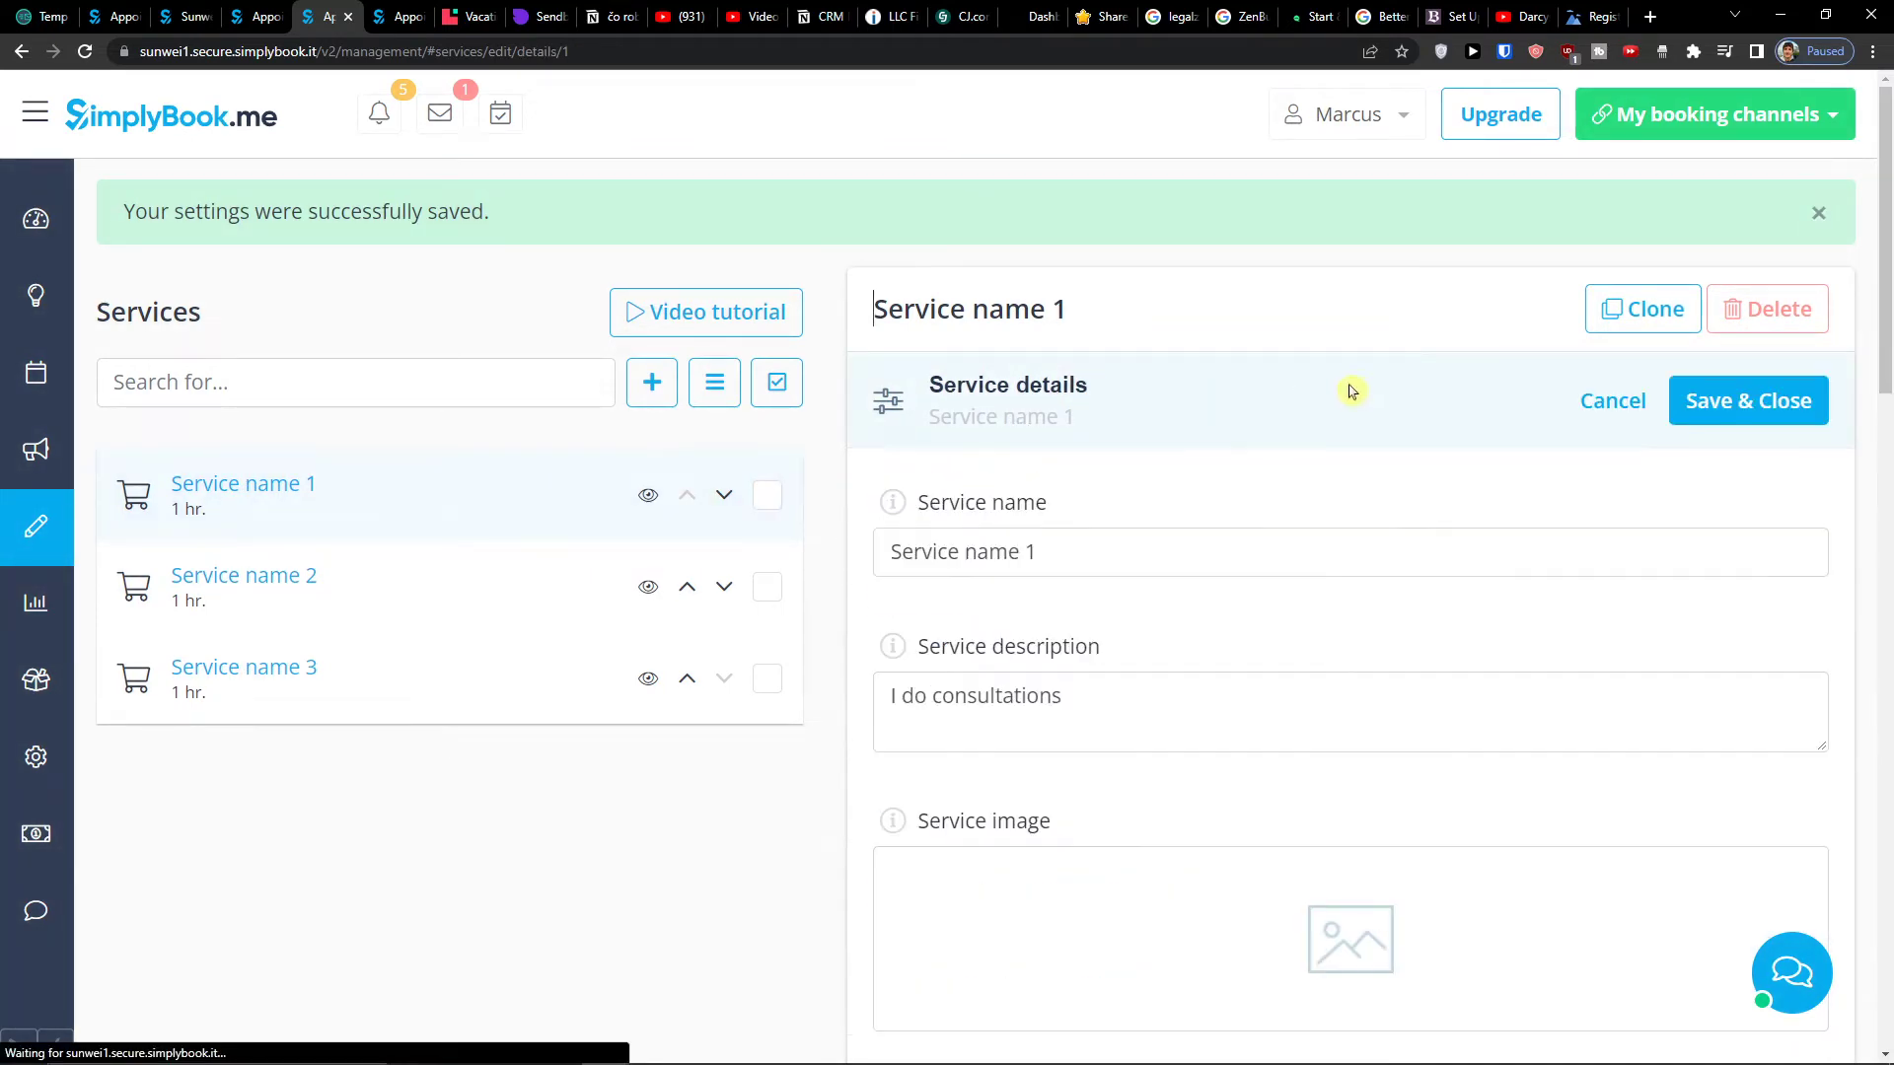
{"action": "left_click", "coordinate": [1132, 533]}
{"action": "triple_click", "coordinate": [1108, 499]}
{"action": "triple_click", "coordinate": [1102, 479]}
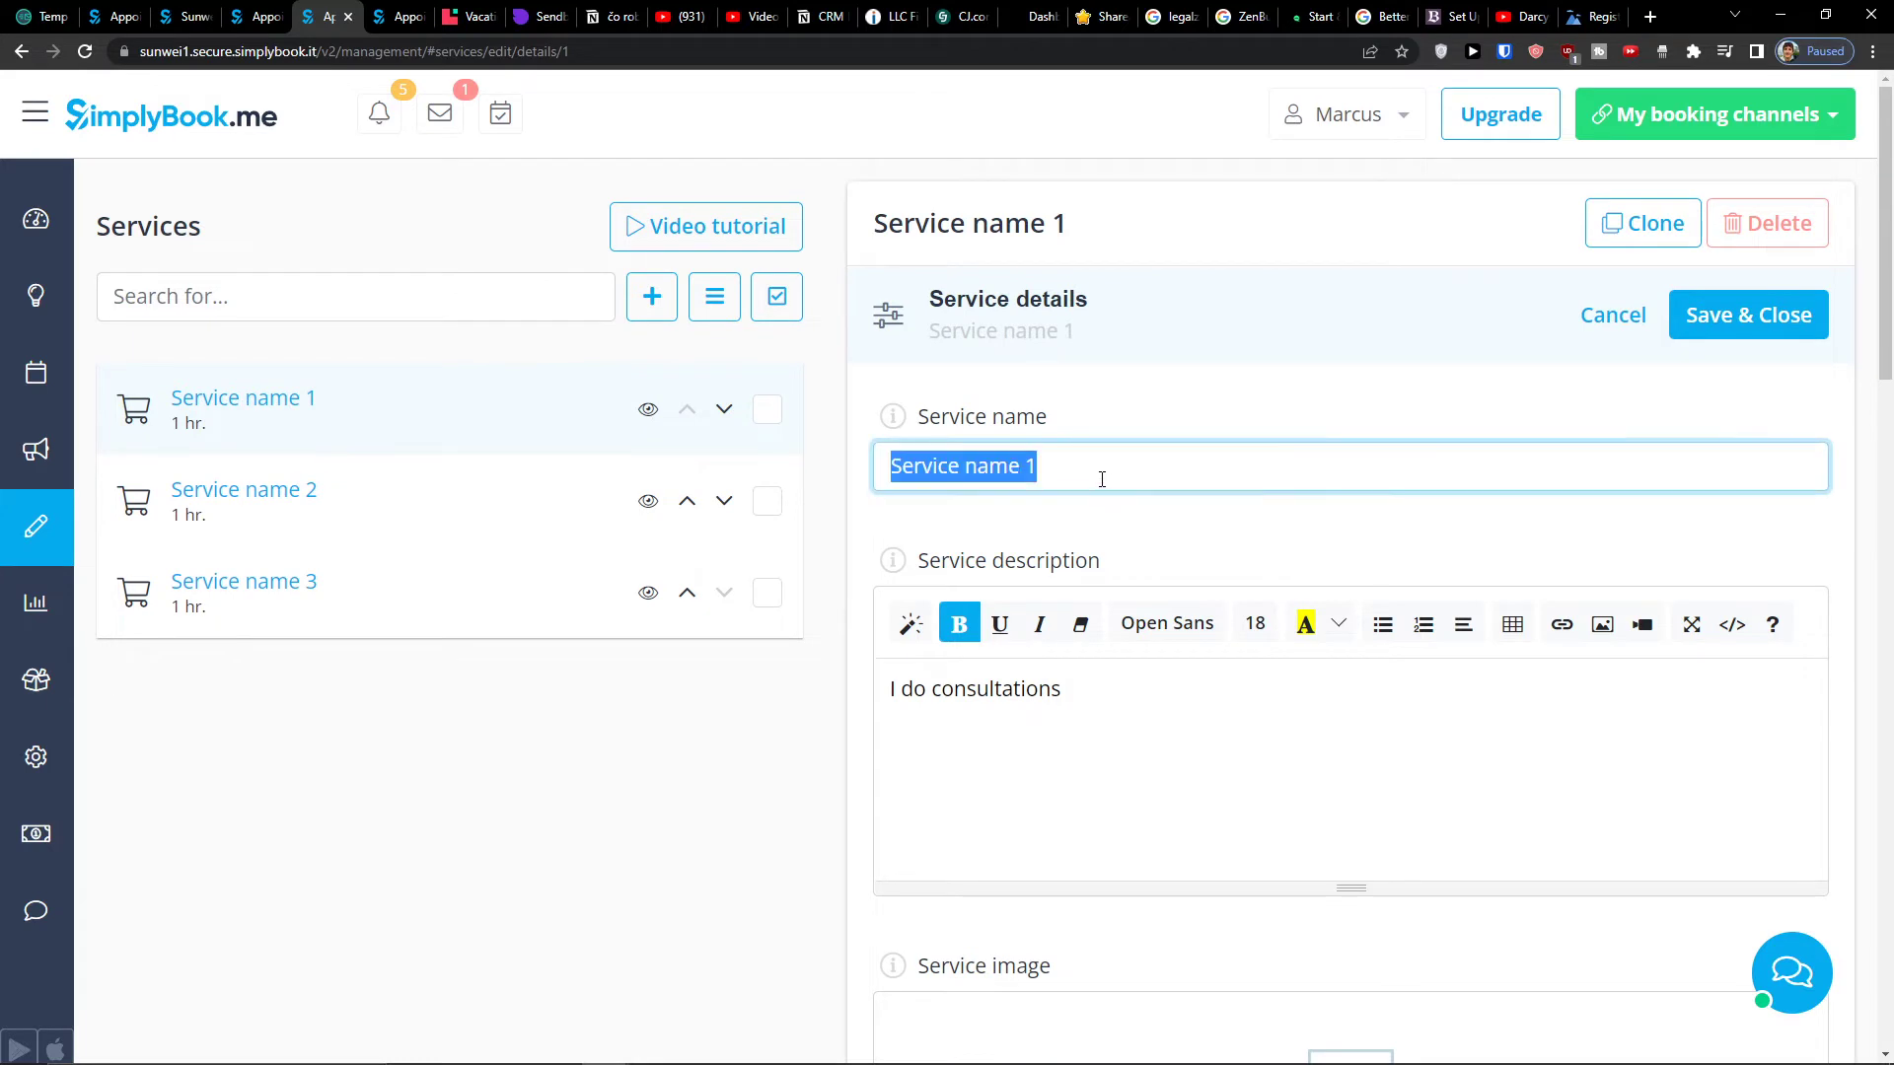
{"action": "type", "text": "Consultations"}
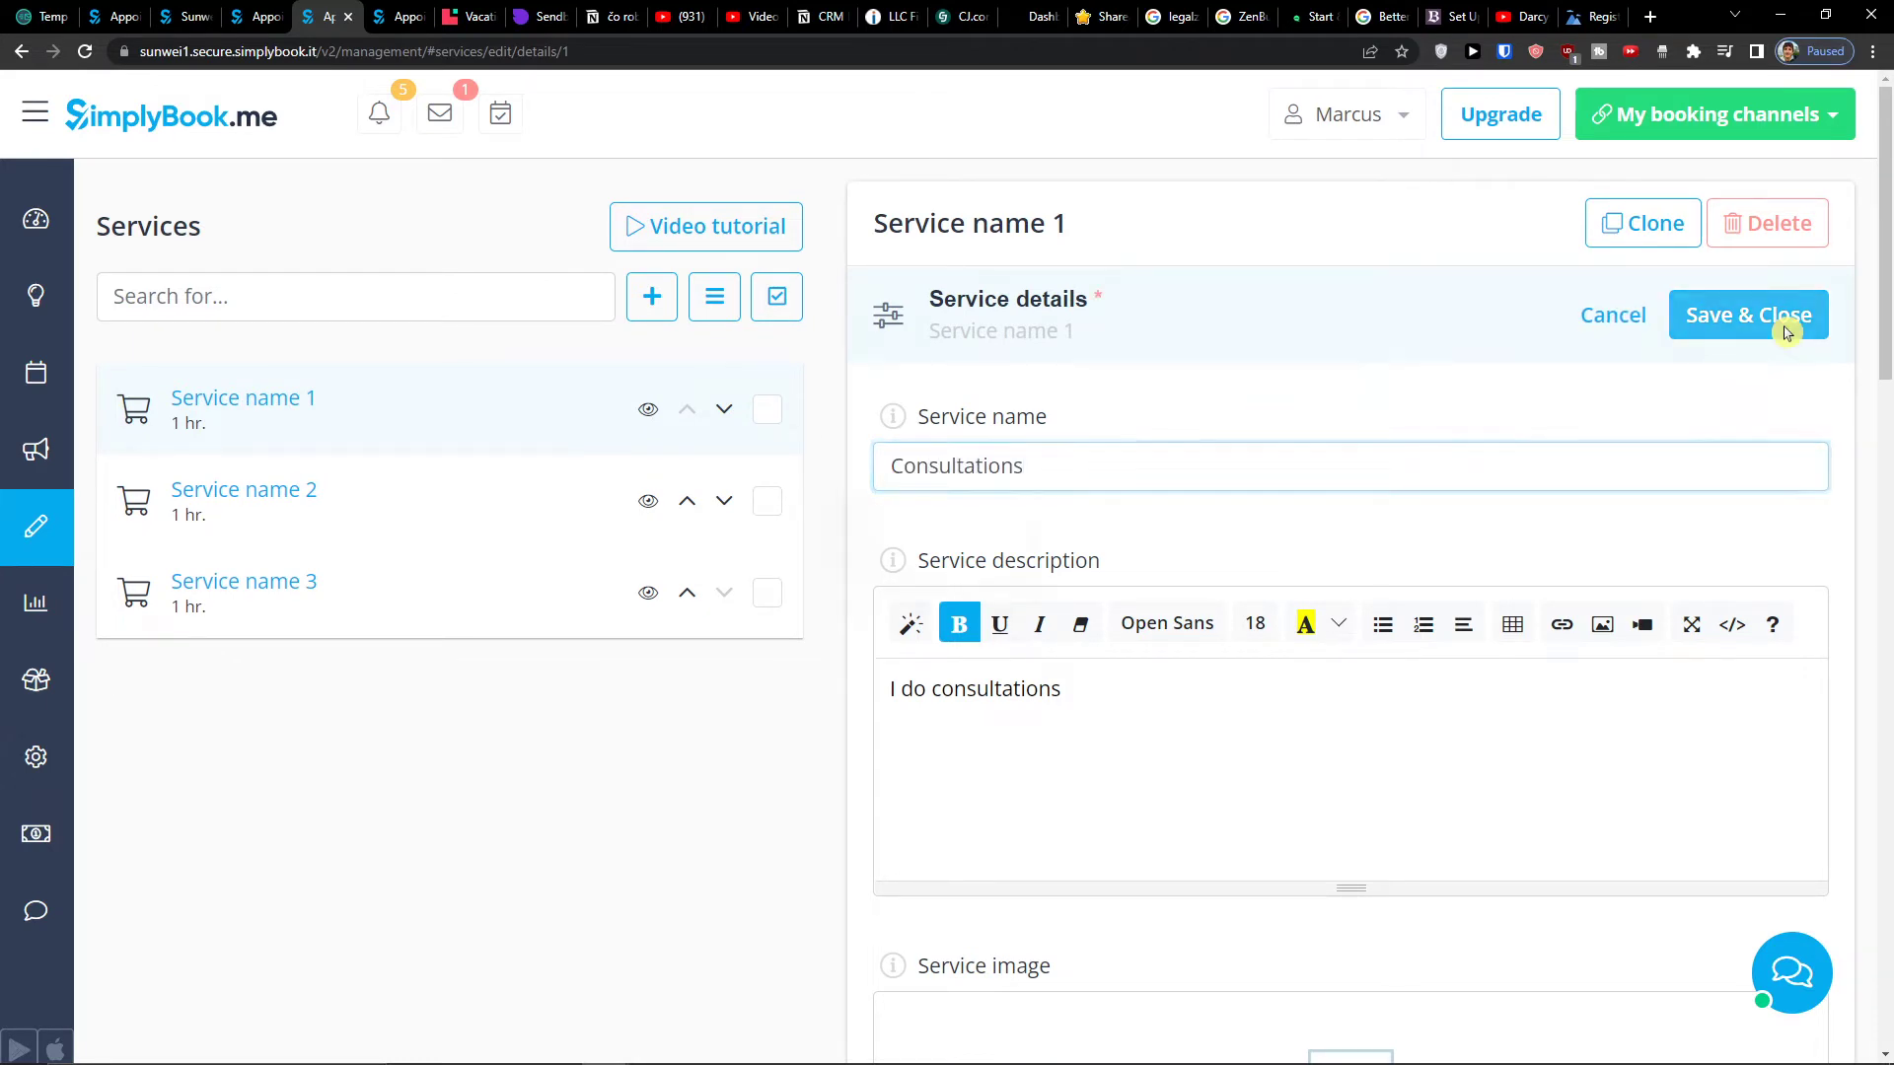
- Save the Consultations name and review its 1-hour duration and schedule sections
{"action": "left_click", "coordinate": [1805, 321]}
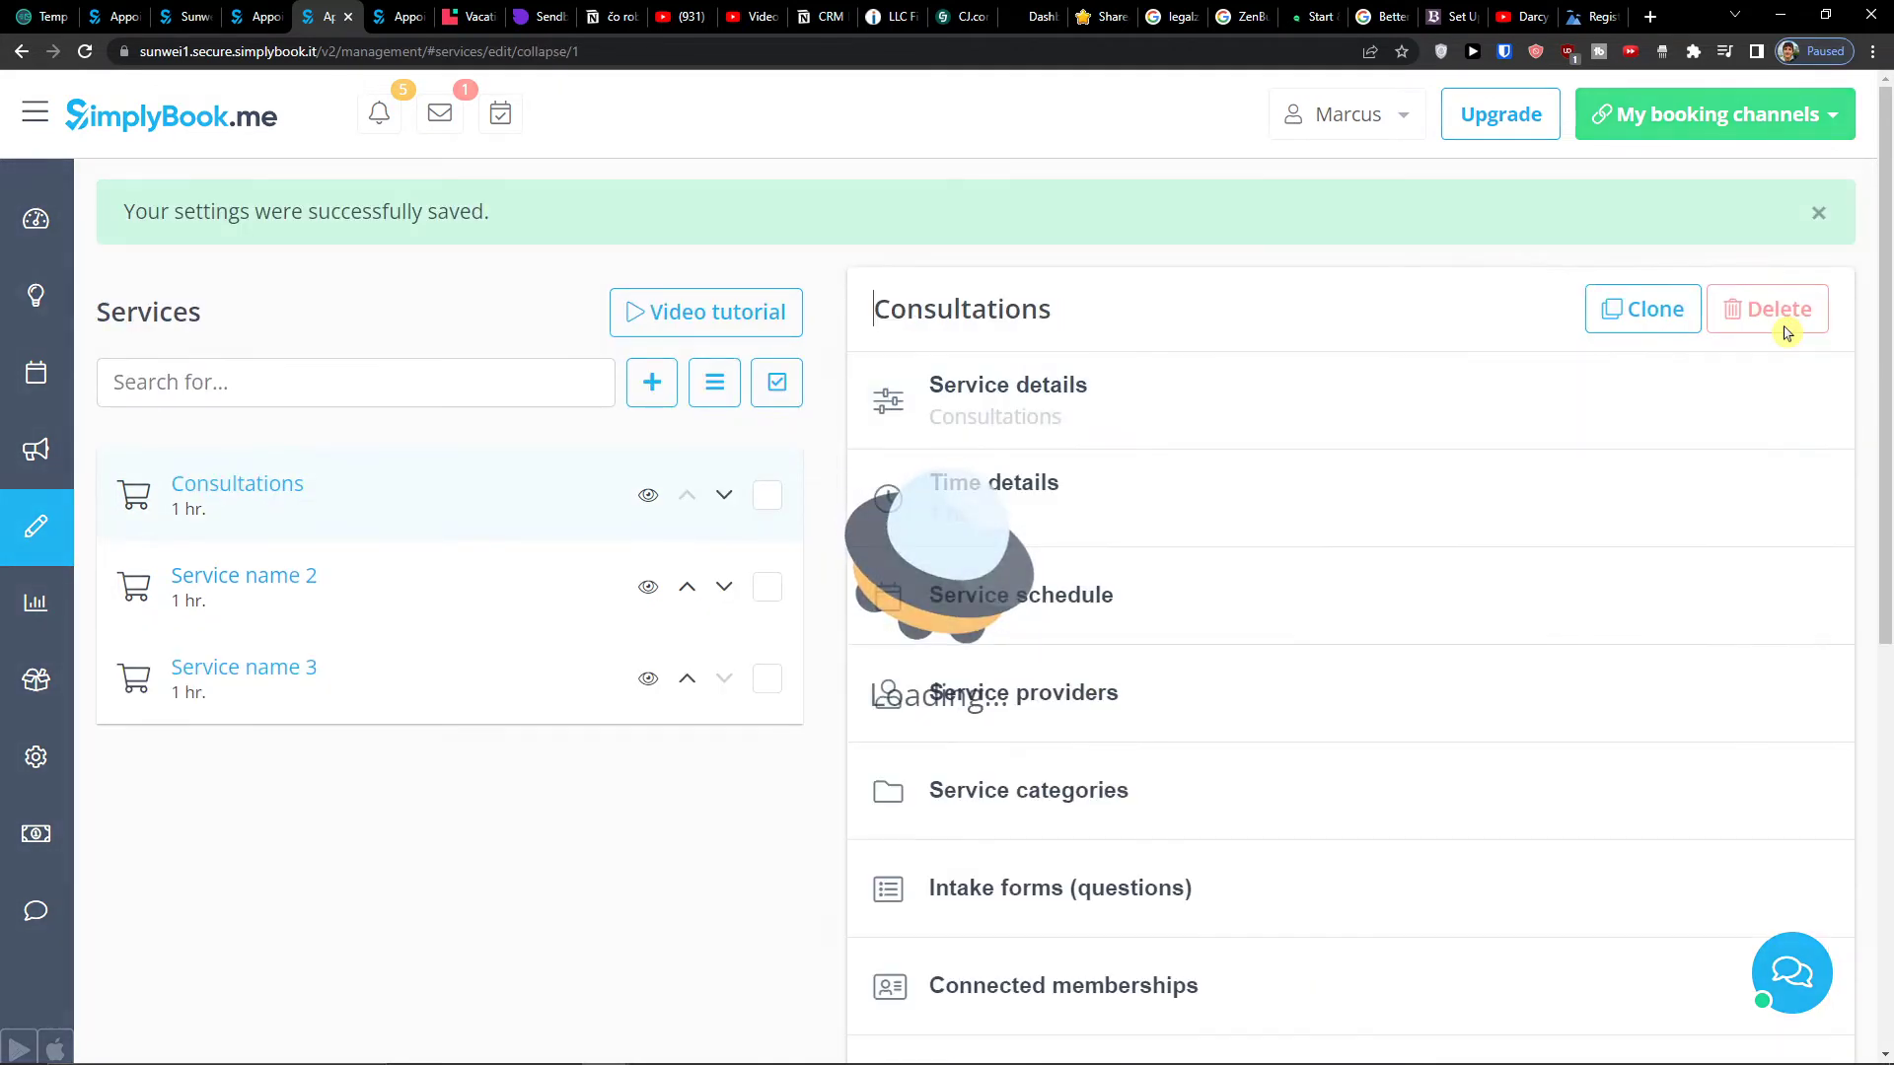
{"action": "left_click", "coordinate": [1221, 516]}
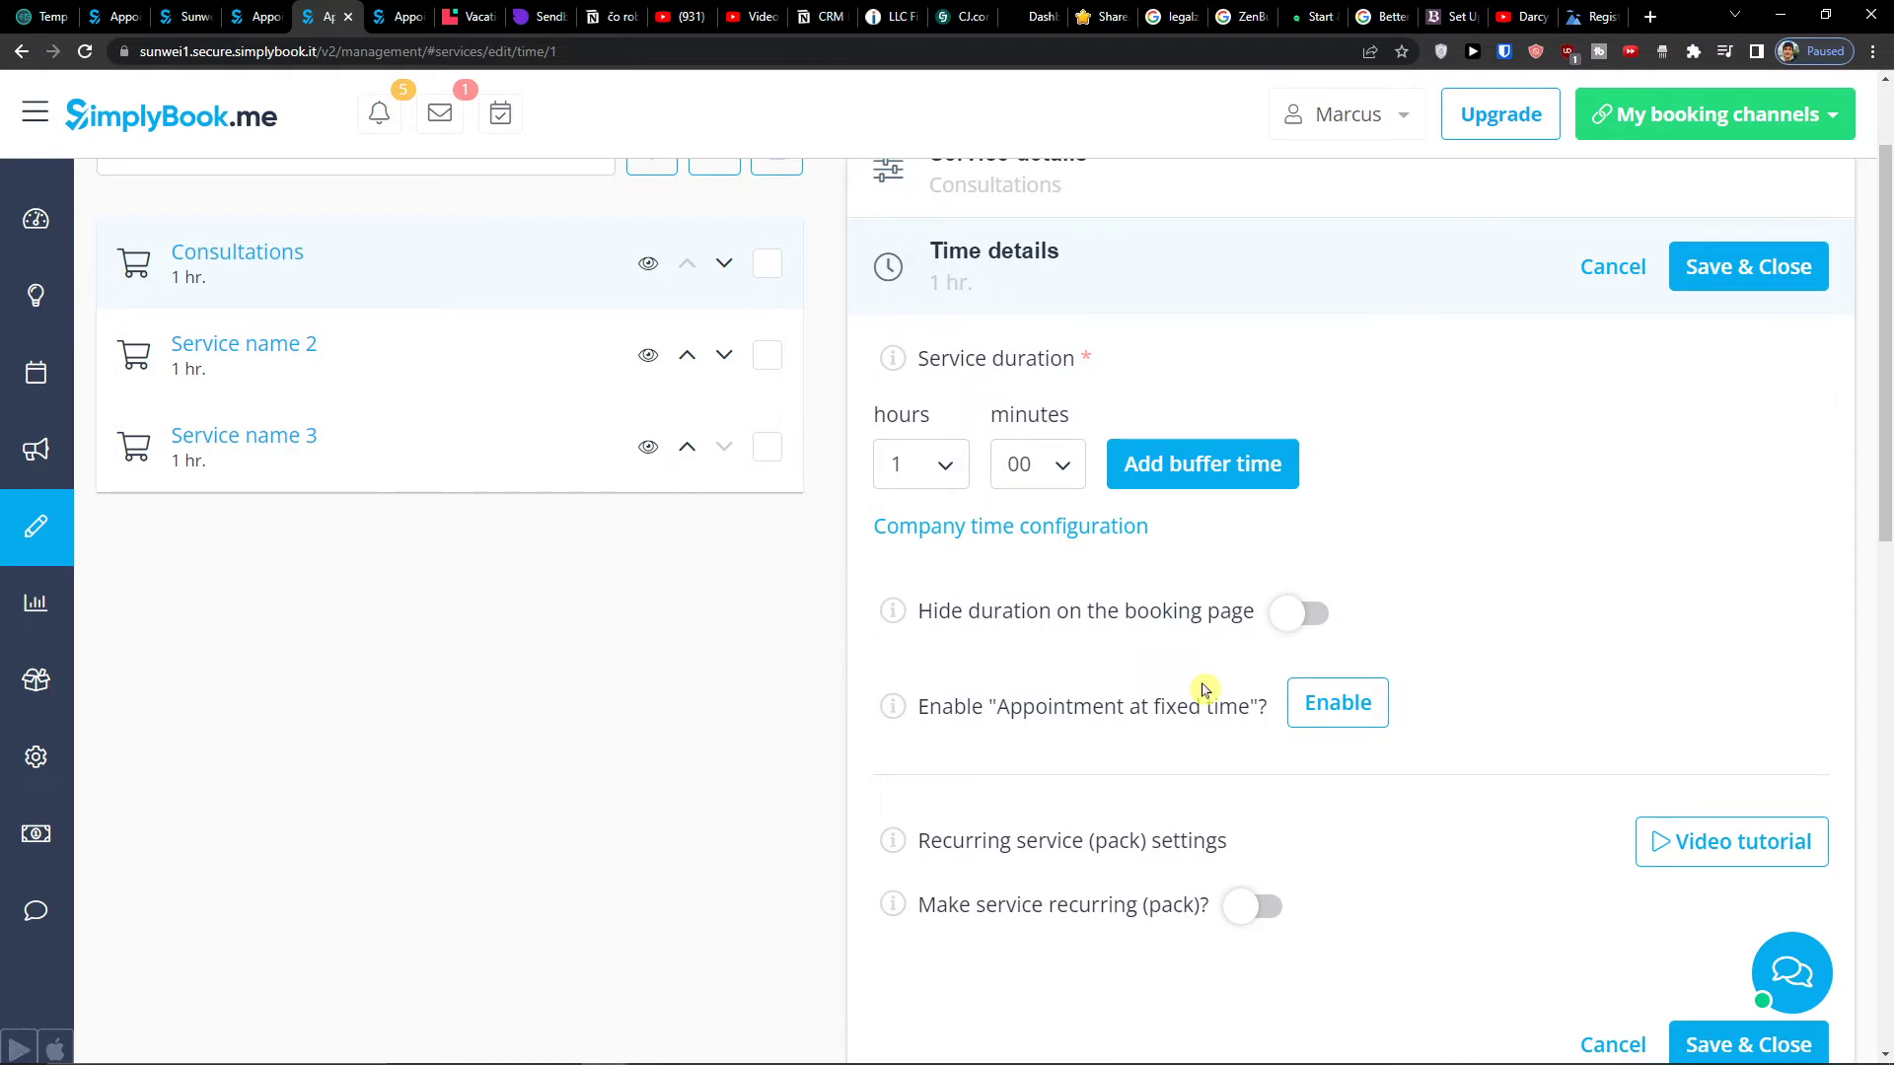
{"action": "scroll", "coordinate": [1213, 685], "scroll_direction": "down", "scroll_amount": 7}
{"action": "scroll", "coordinate": [1230, 676], "scroll_direction": "up", "scroll_amount": 2}
{"action": "scroll", "coordinate": [1228, 657], "scroll_direction": "down", "scroll_amount": 6}
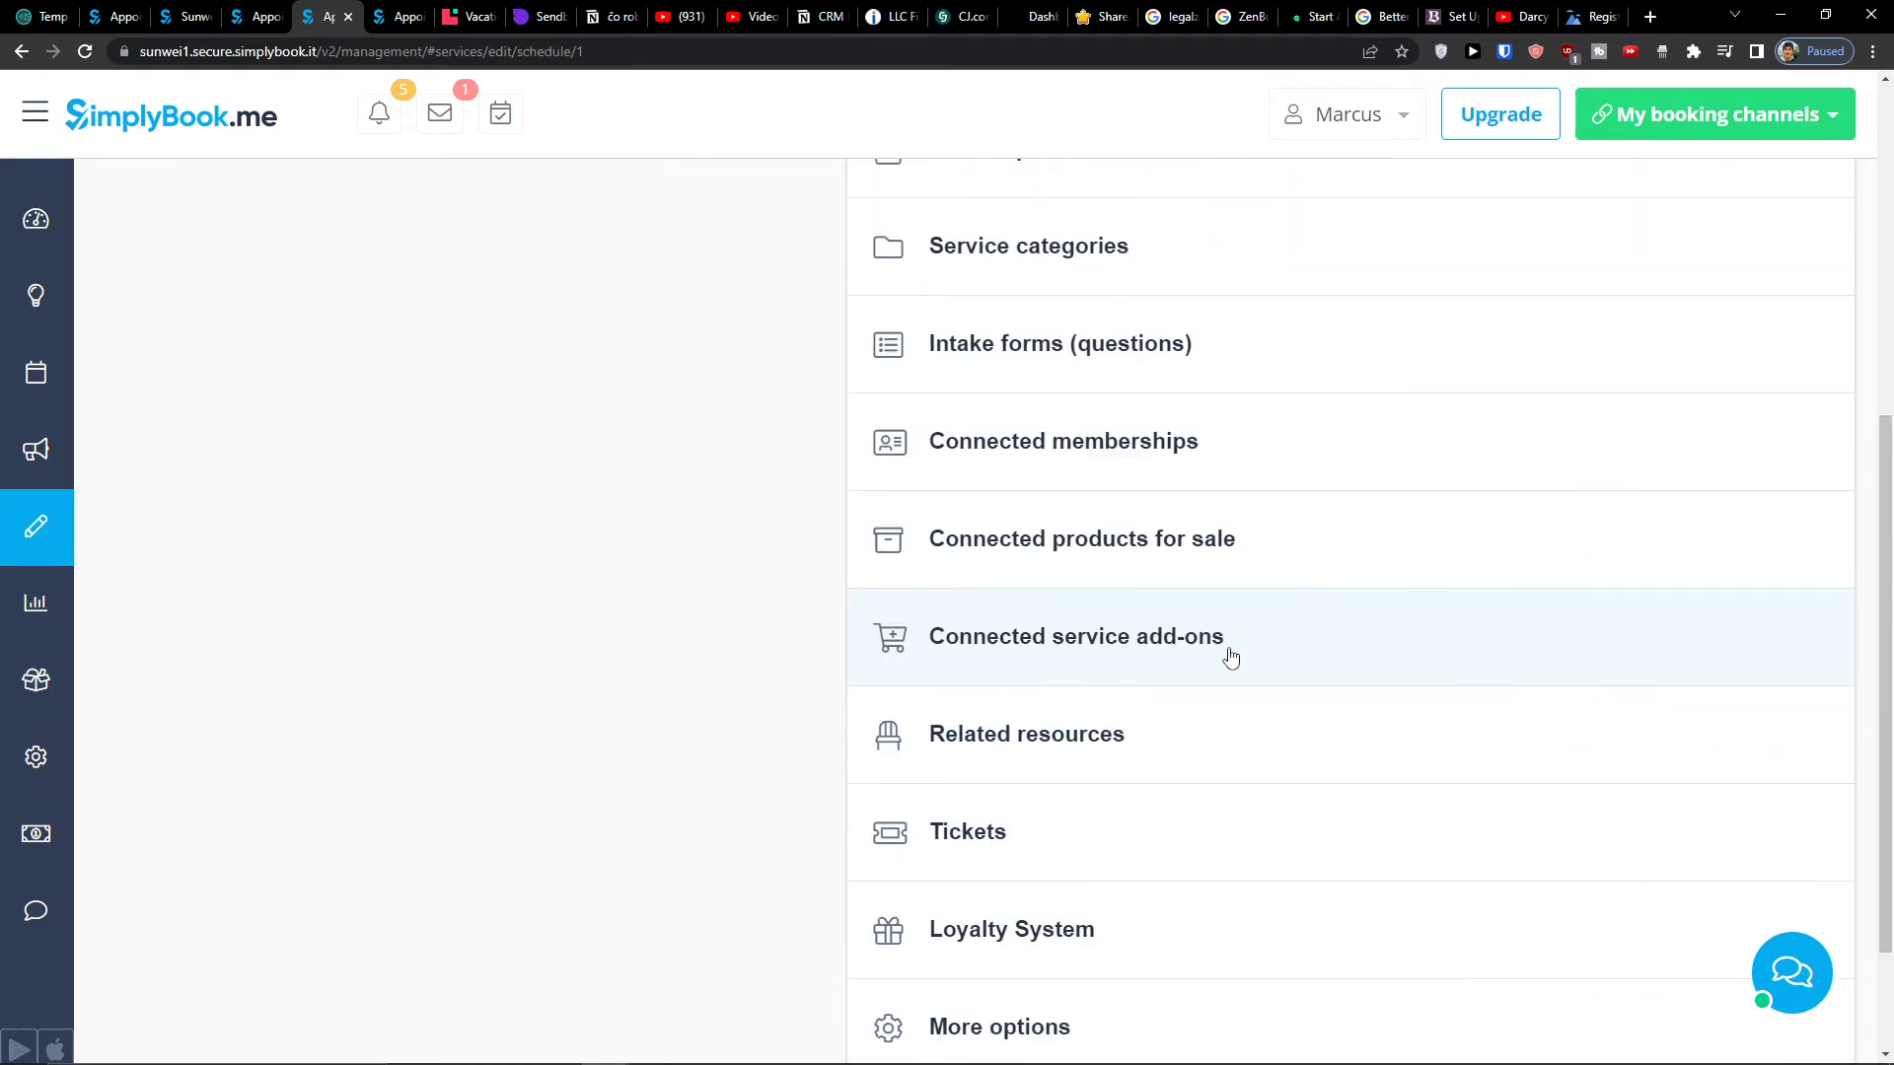
{"action": "scroll", "coordinate": [1228, 651], "scroll_direction": "up", "scroll_amount": 1}
- Move Monday's start to 11:00, add a Monday break, and add 13:00–14:00 breaks Tuesday and Wednesday
{"action": "scroll", "coordinate": [1228, 646], "scroll_direction": "down", "scroll_amount": 4}
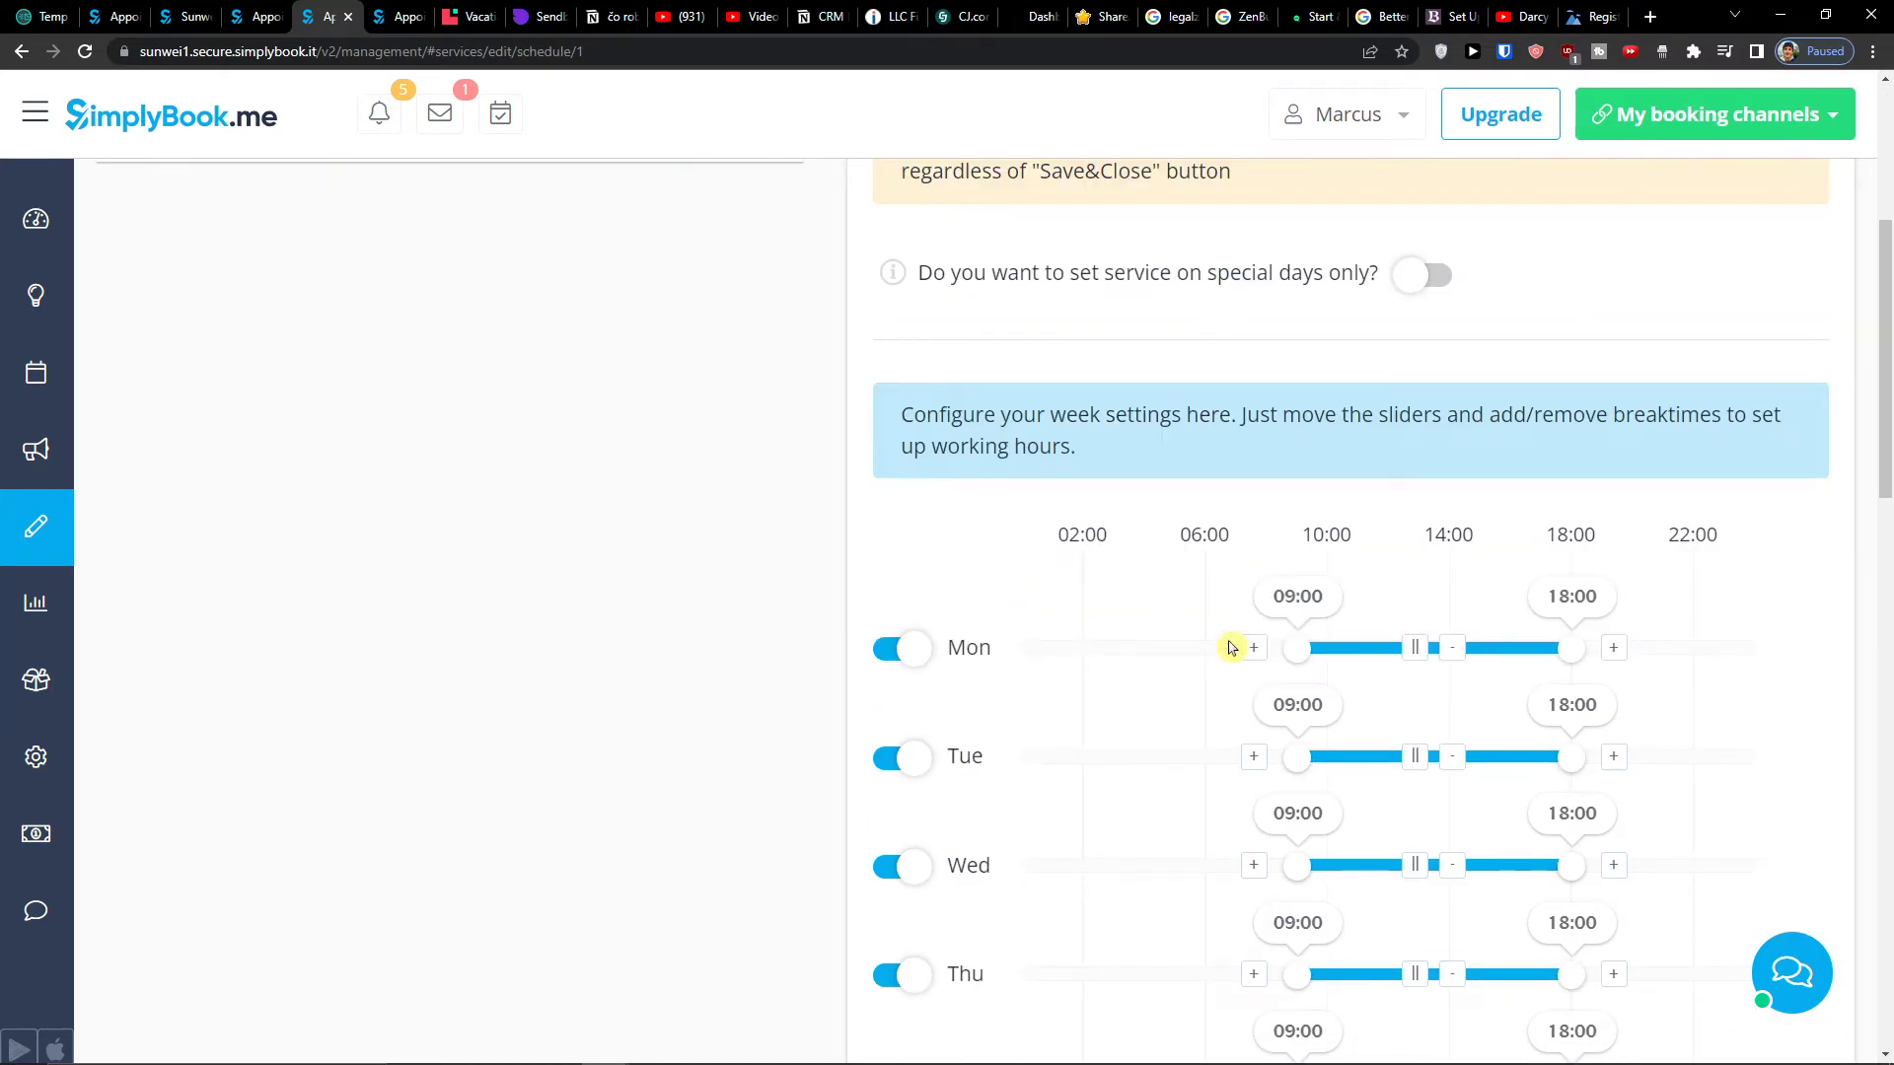
{"action": "scroll", "coordinate": [1231, 647], "scroll_direction": "up", "scroll_amount": 5}
{"action": "scroll", "coordinate": [1231, 647], "scroll_direction": "down", "scroll_amount": 5}
{"action": "left_click_drag", "start_coordinate": [1300, 650], "coordinate": [1368, 662]}
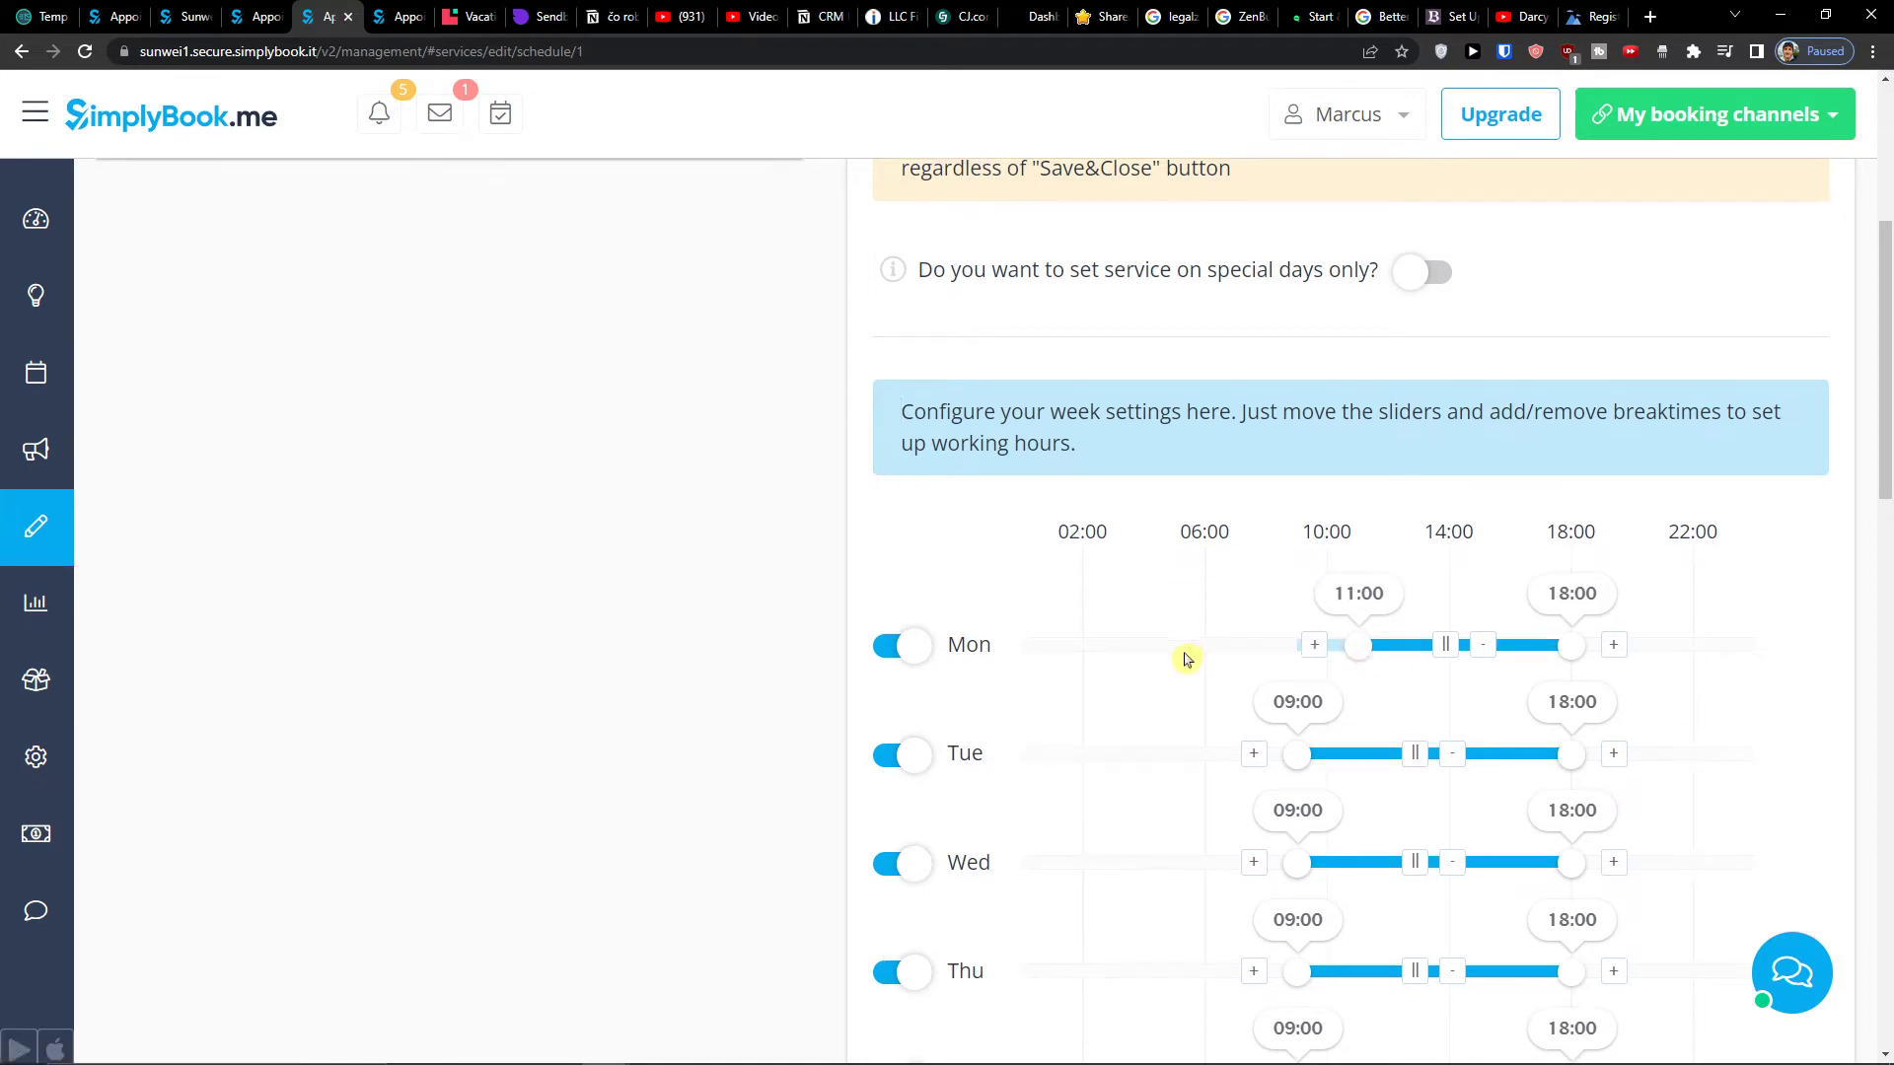
{"action": "scroll", "coordinate": [1185, 659], "scroll_direction": "down", "scroll_amount": 5}
{"action": "scroll", "coordinate": [1186, 659], "scroll_direction": "down", "scroll_amount": 2}
{"action": "scroll", "coordinate": [1186, 659], "scroll_direction": "up", "scroll_amount": 5}
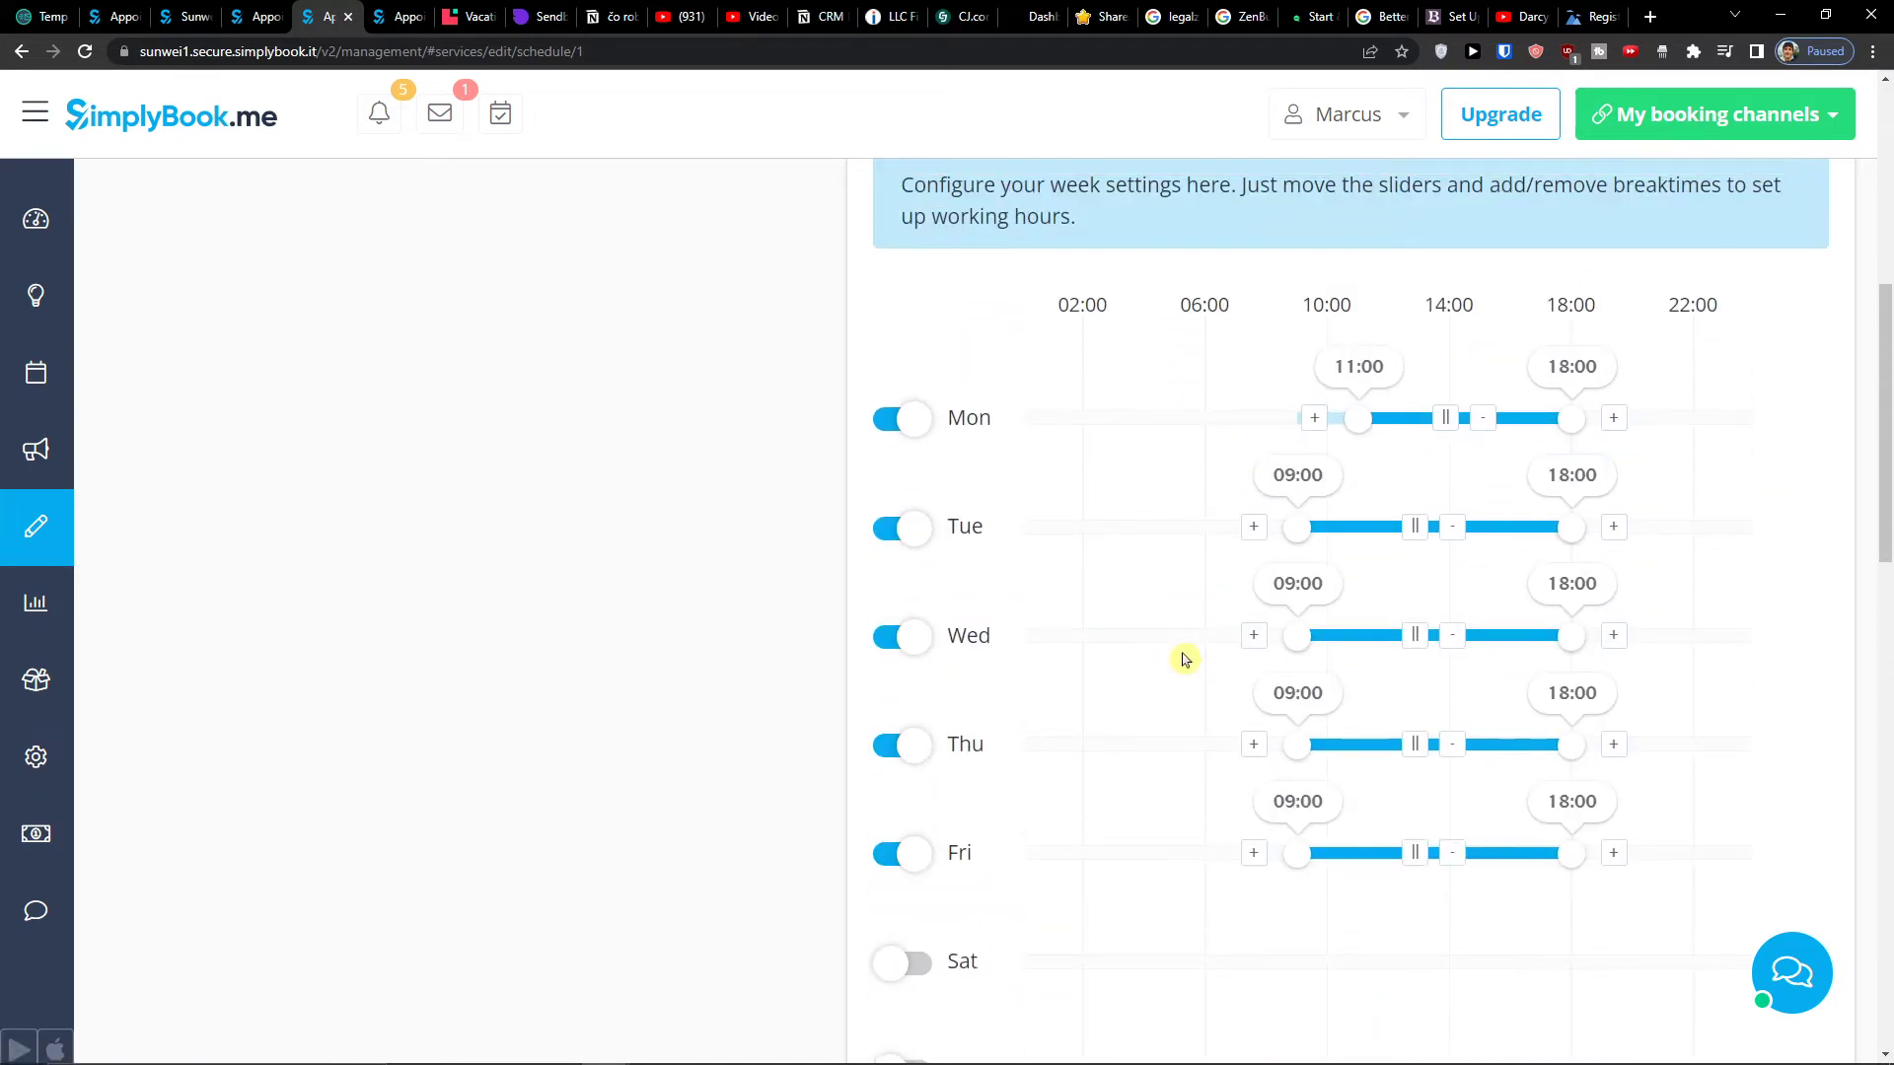
{"action": "left_click", "coordinate": [1412, 528]}
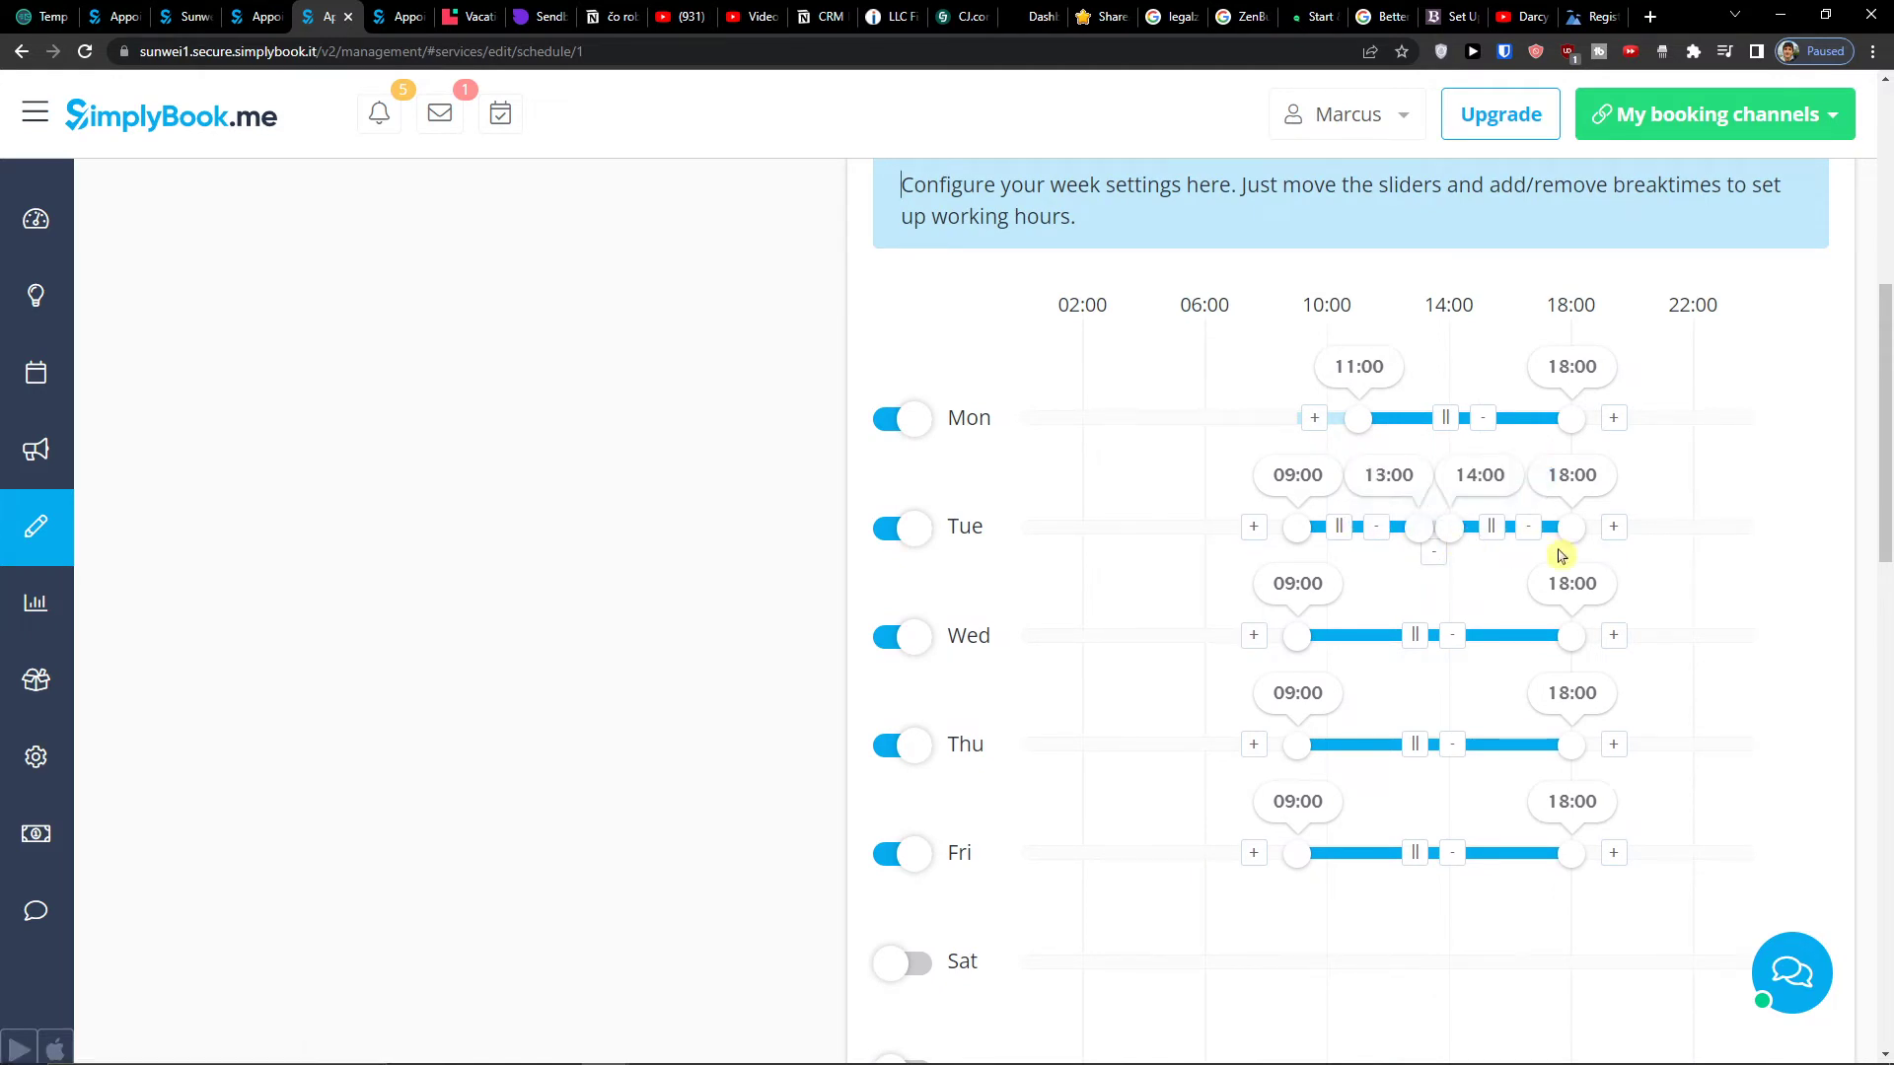
{"action": "left_click", "coordinate": [1445, 418]}
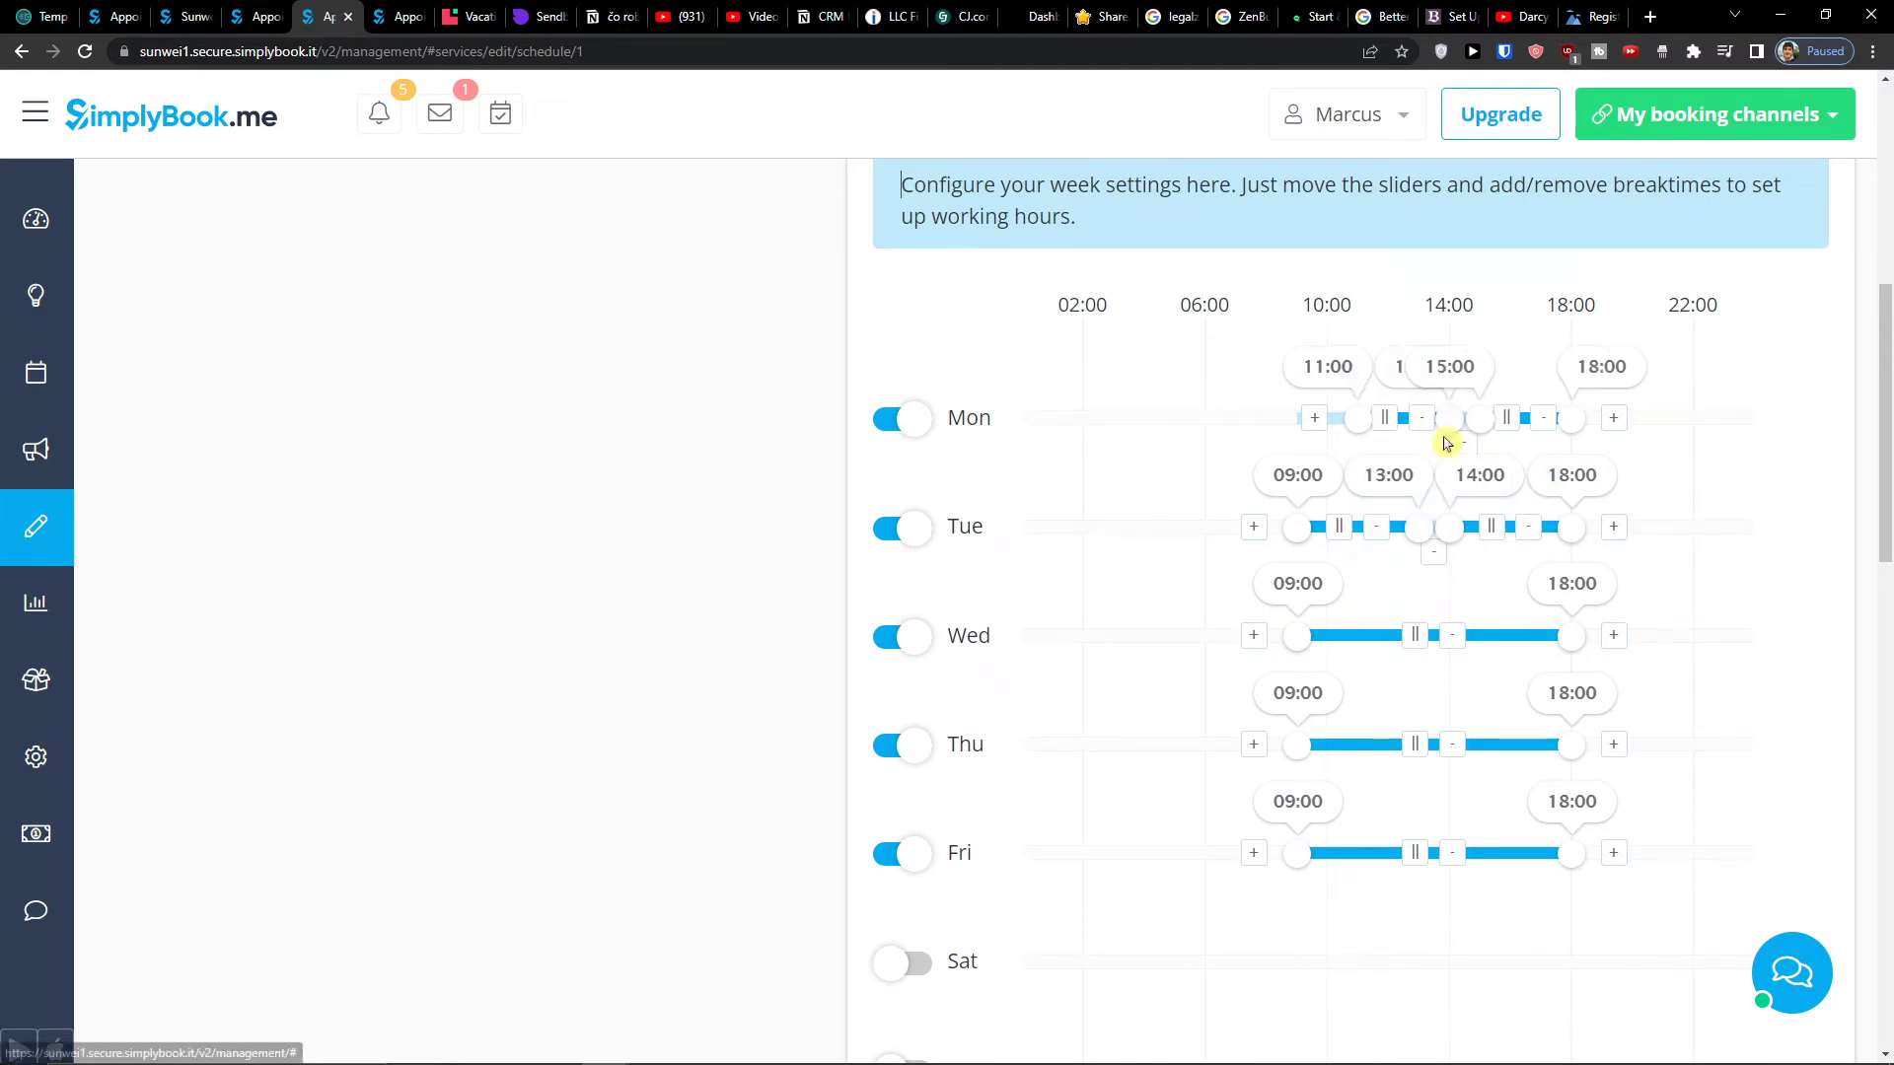
{"action": "left_click", "coordinate": [1409, 646]}
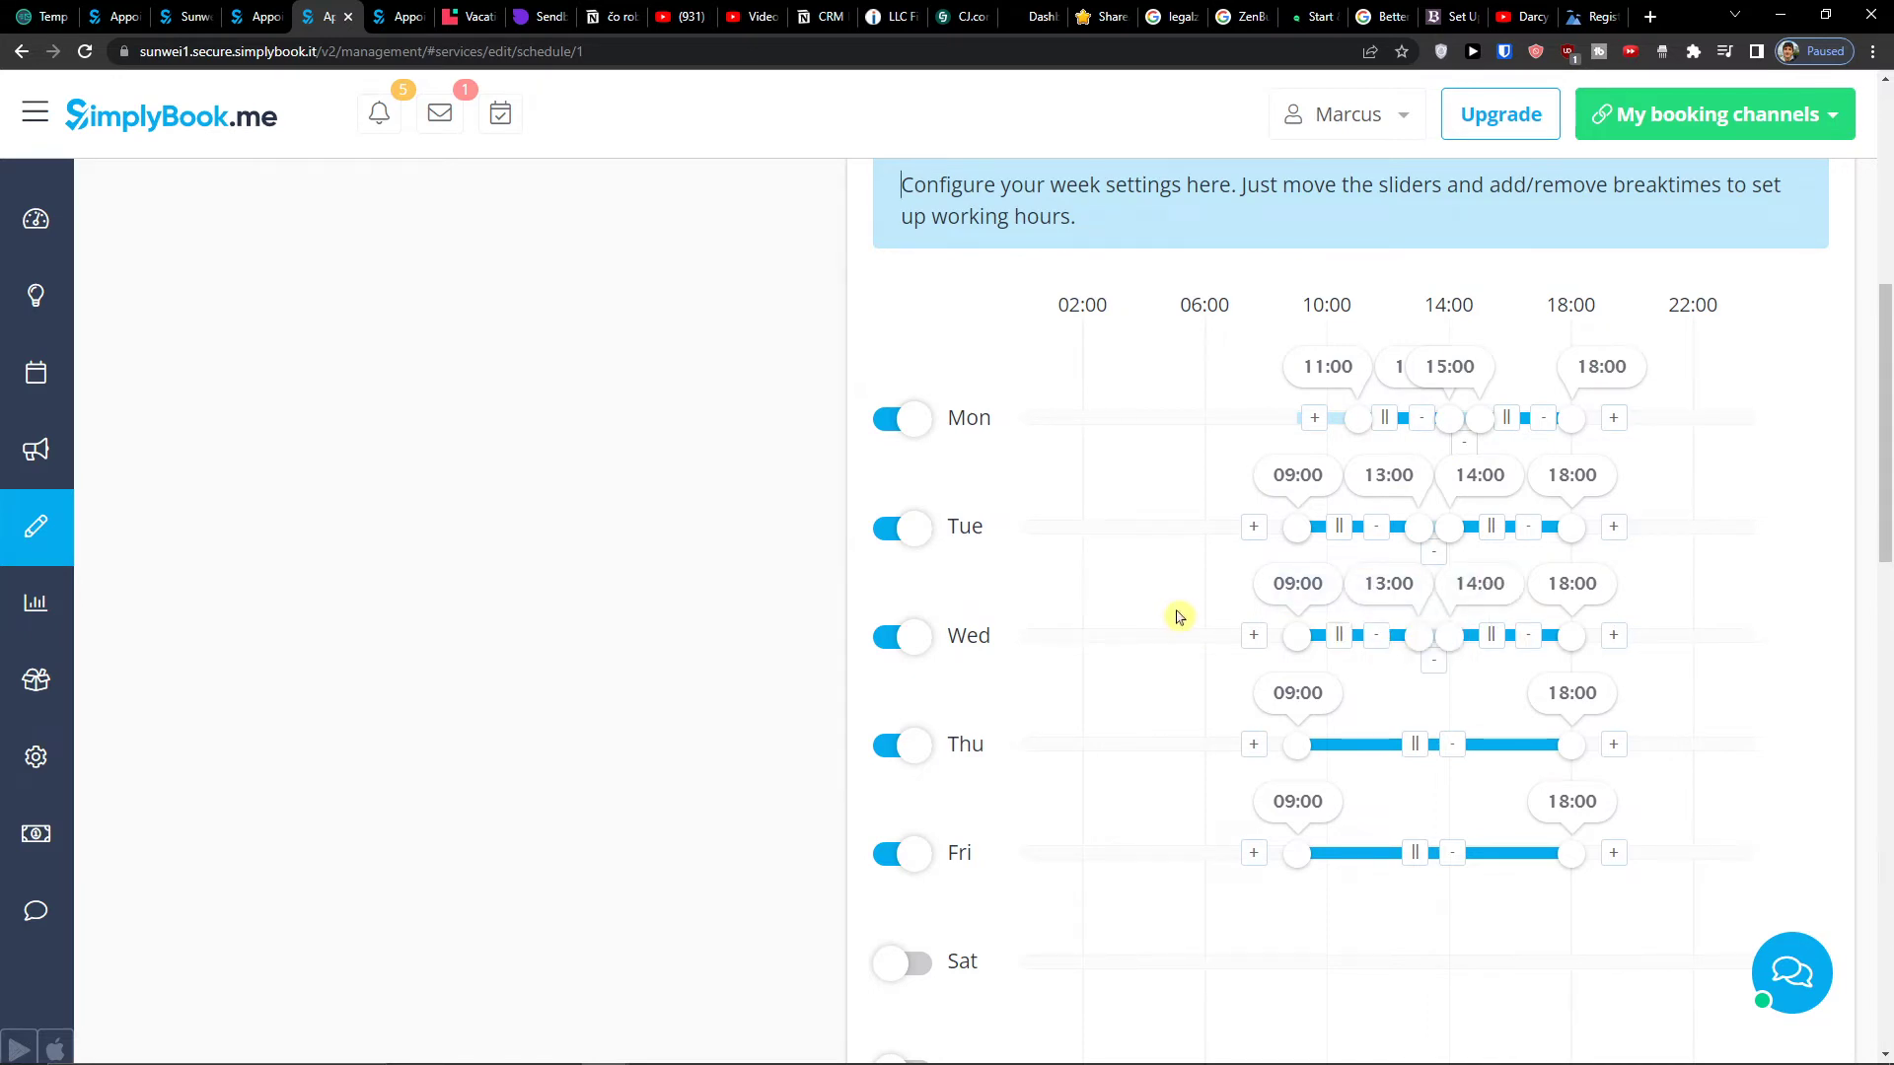
{"action": "scroll", "coordinate": [1178, 616], "scroll_direction": "down", "scroll_amount": 10}
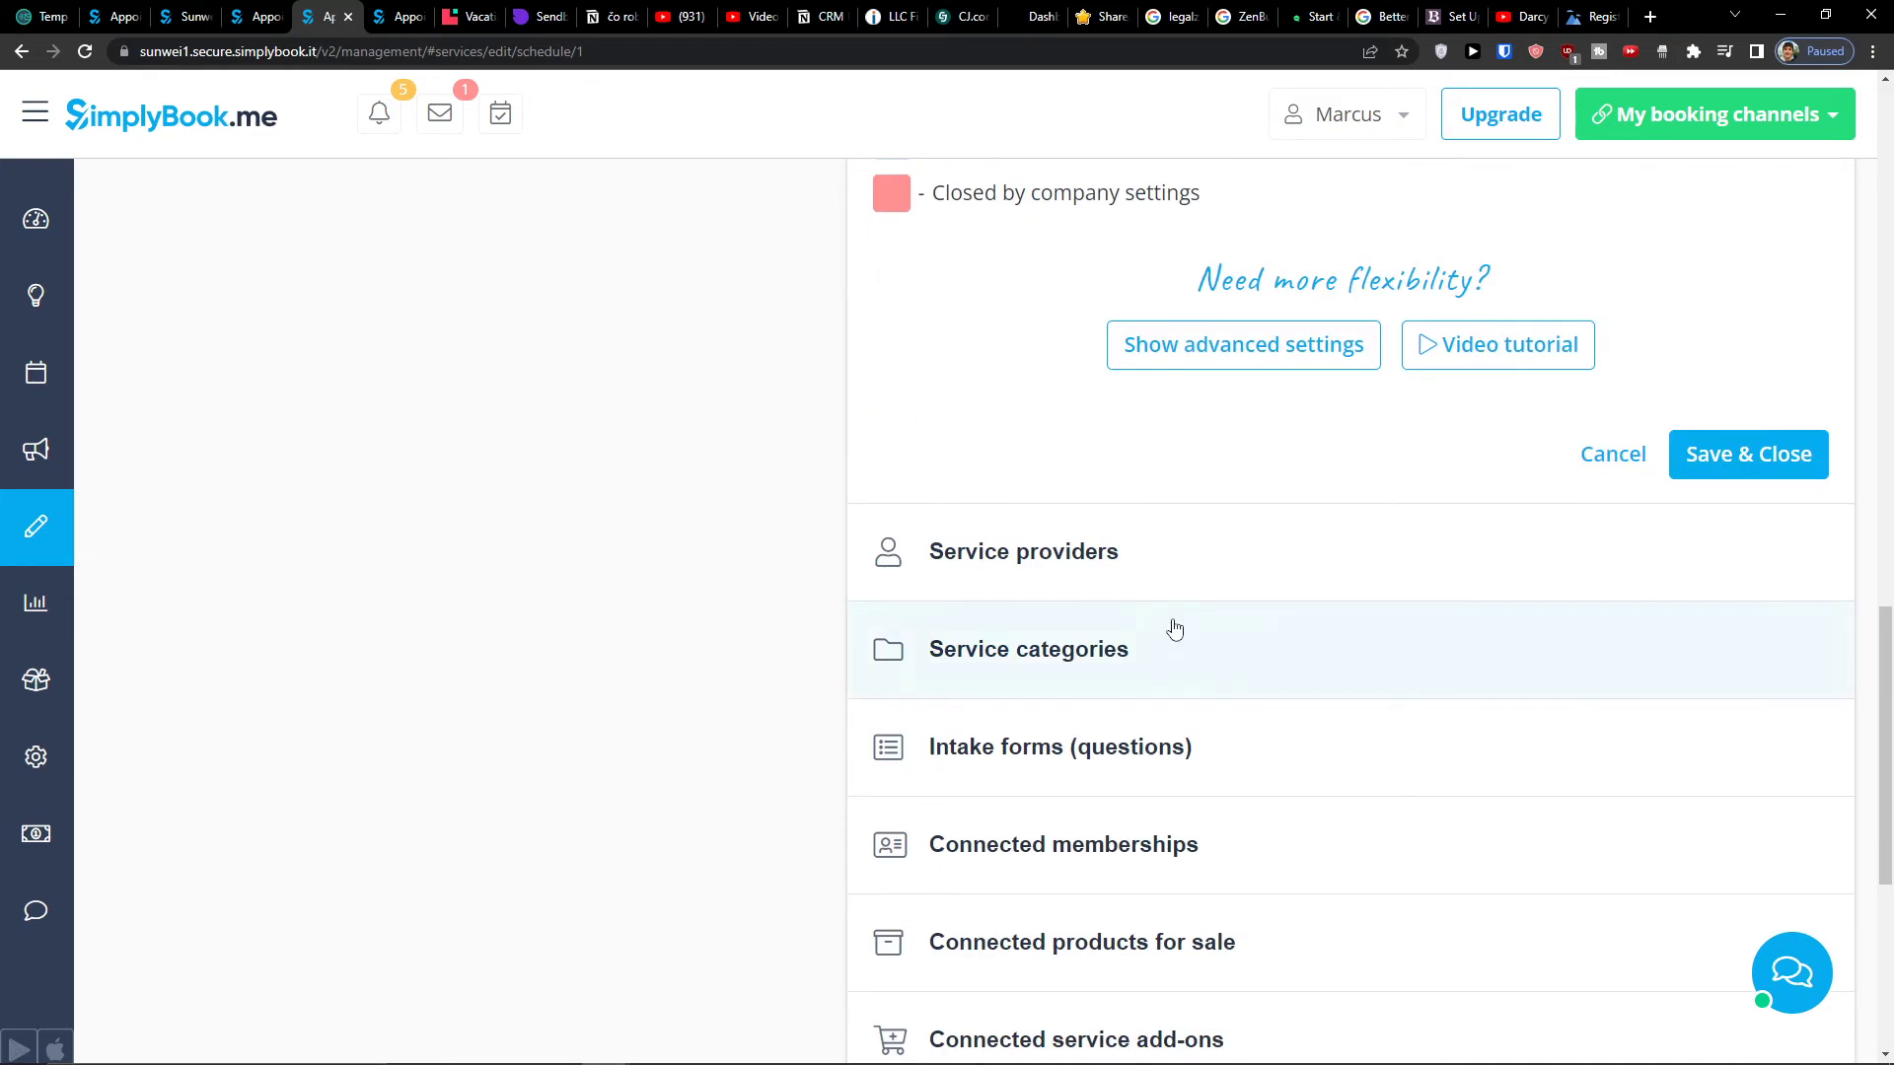
{"action": "scroll", "coordinate": [1174, 629], "scroll_direction": "down", "scroll_amount": 2}
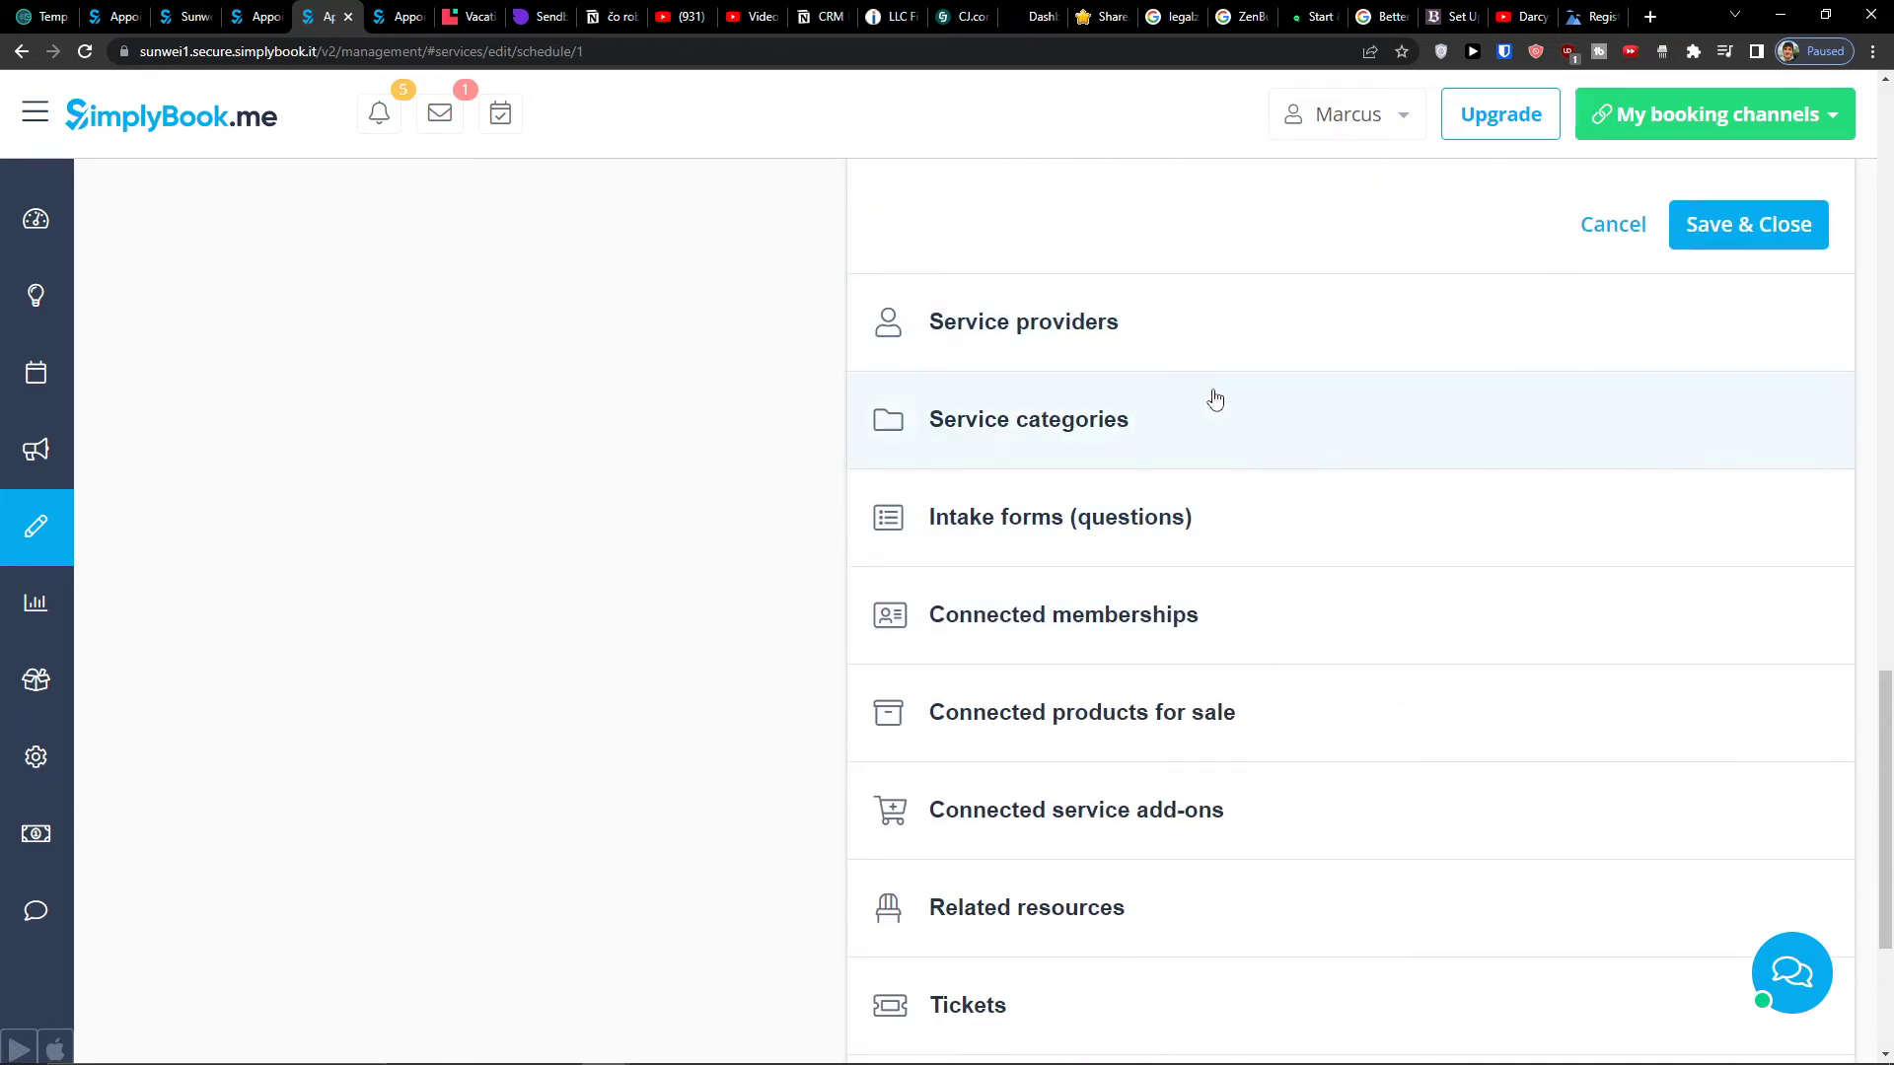
{"action": "scroll", "coordinate": [1205, 505], "scroll_direction": "up", "scroll_amount": 2}
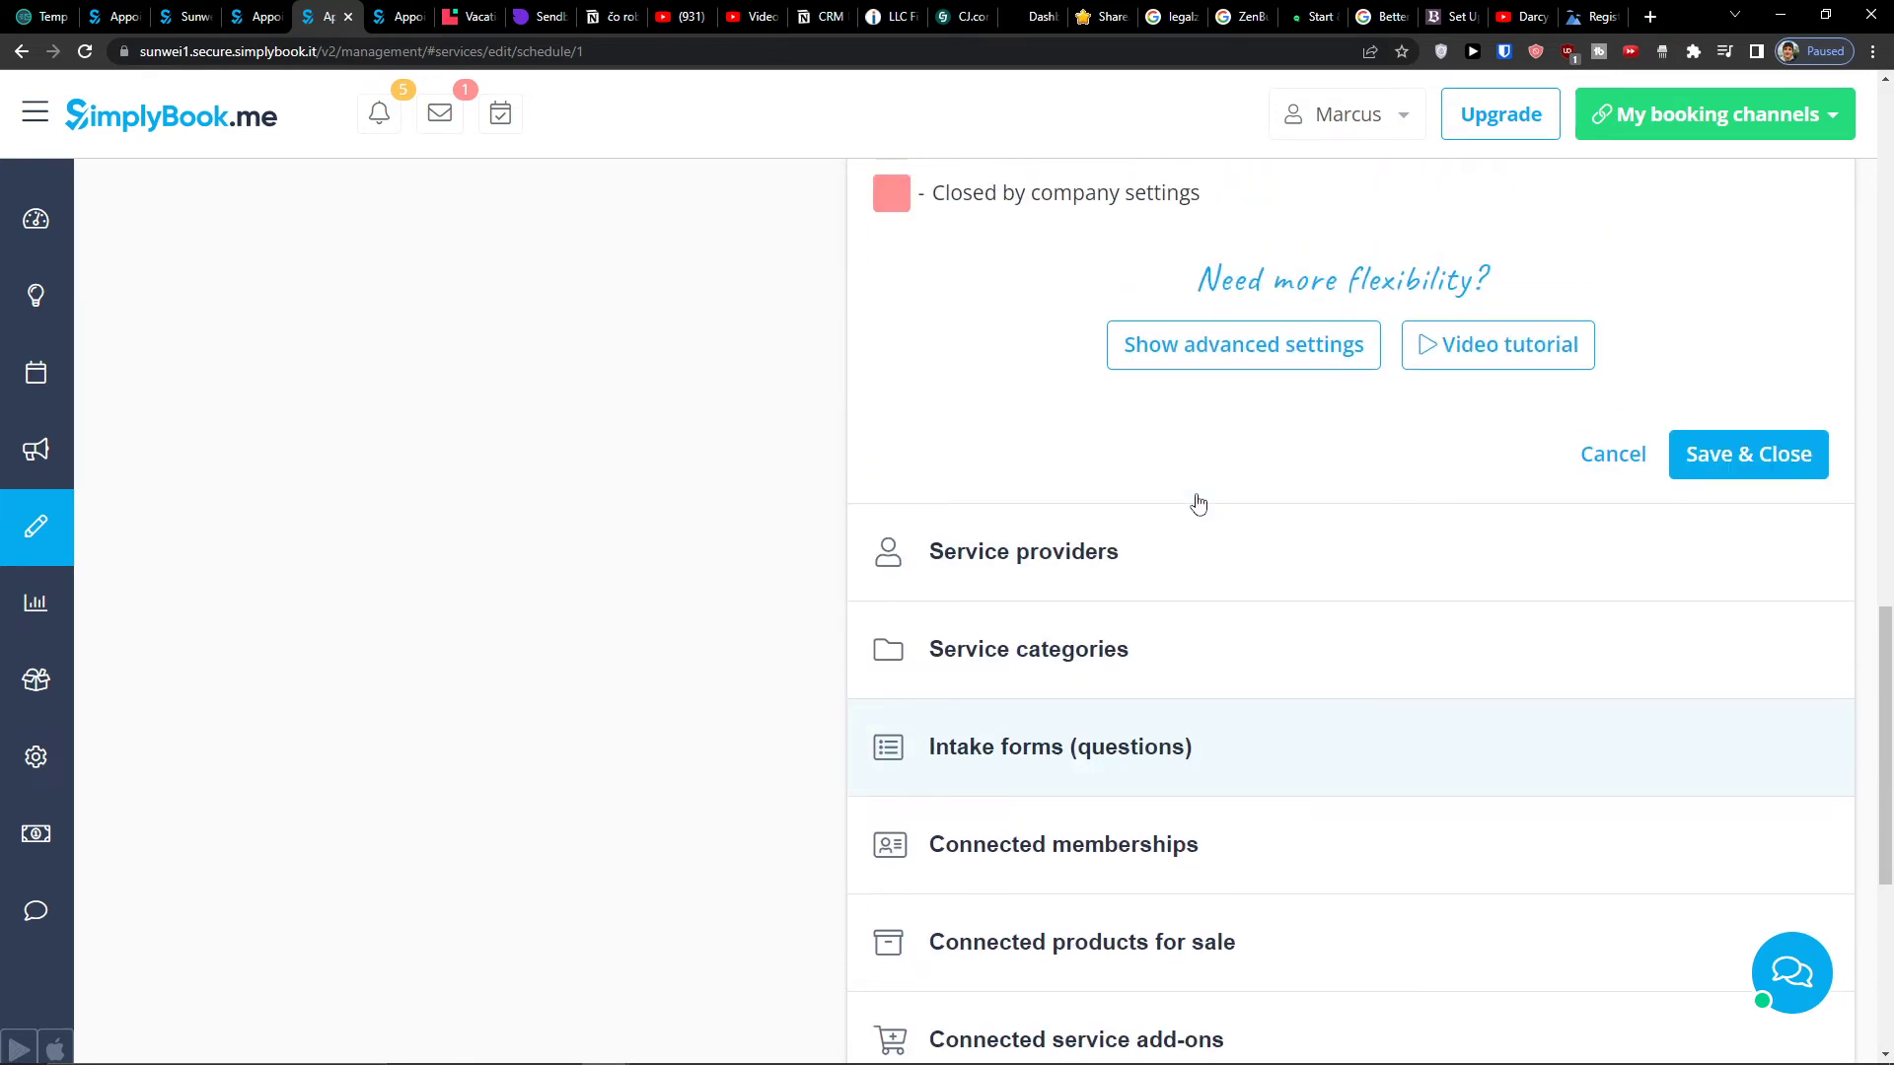
{"action": "scroll", "coordinate": [1179, 631], "scroll_direction": "down", "scroll_amount": 2}
{"action": "scroll", "coordinate": [1177, 682], "scroll_direction": "down", "scroll_amount": 3}
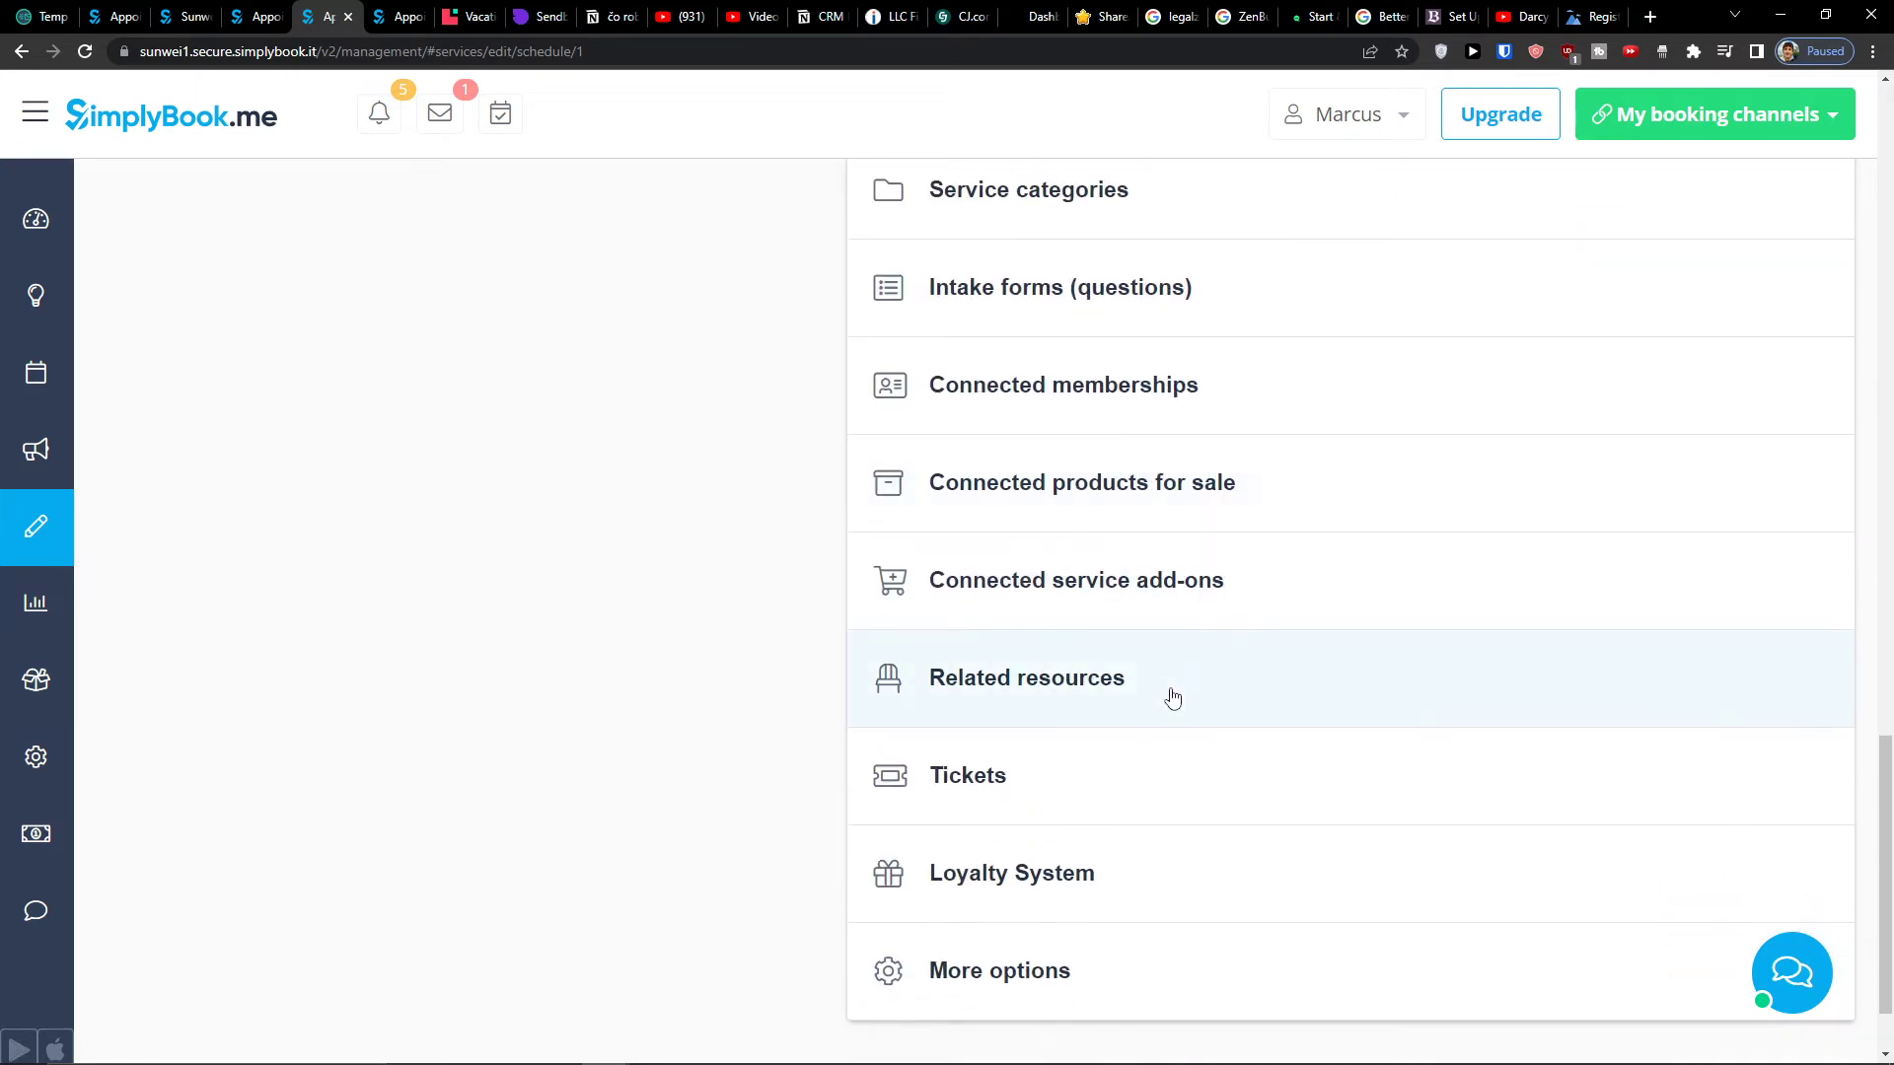
{"action": "scroll", "coordinate": [1172, 687], "scroll_direction": "up", "scroll_amount": 15}
{"action": "scroll", "coordinate": [1181, 690], "scroll_direction": "down", "scroll_amount": 15}
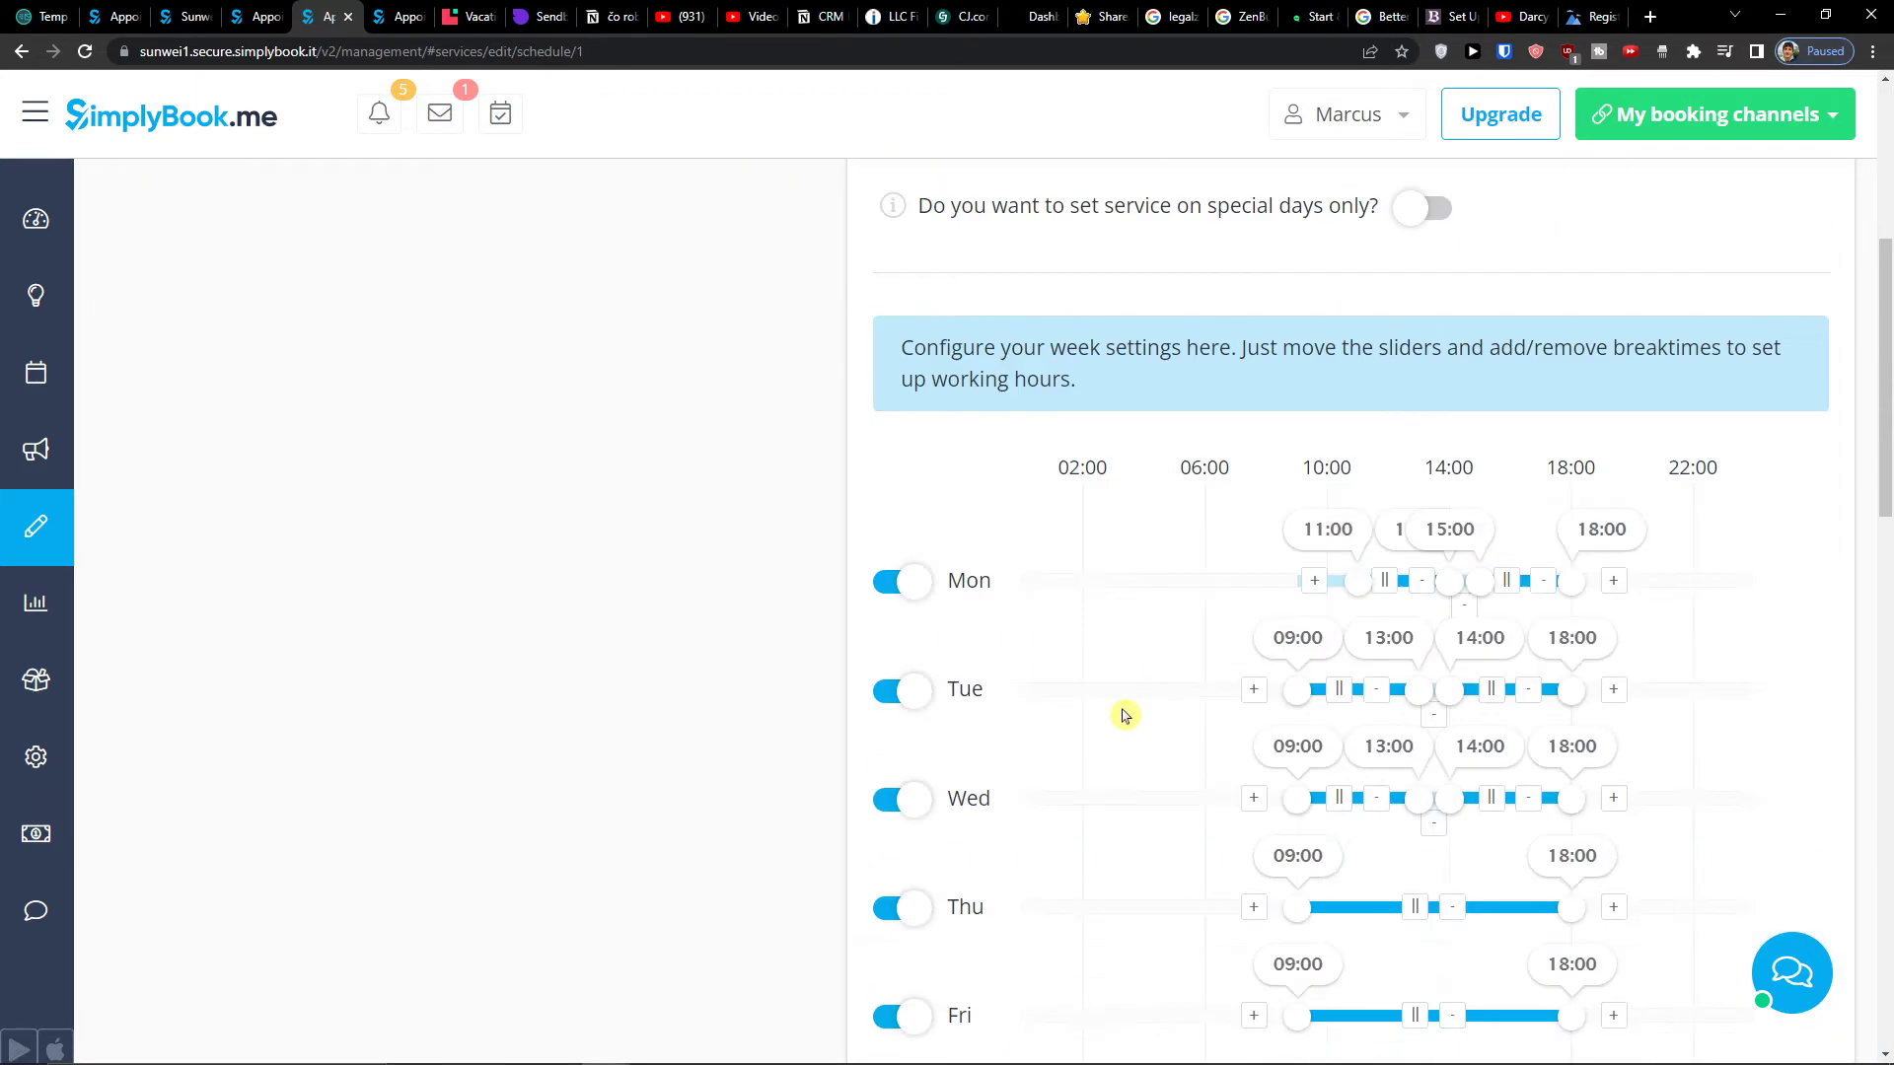
{"action": "scroll", "coordinate": [1089, 678], "scroll_direction": "up", "scroll_amount": 4}
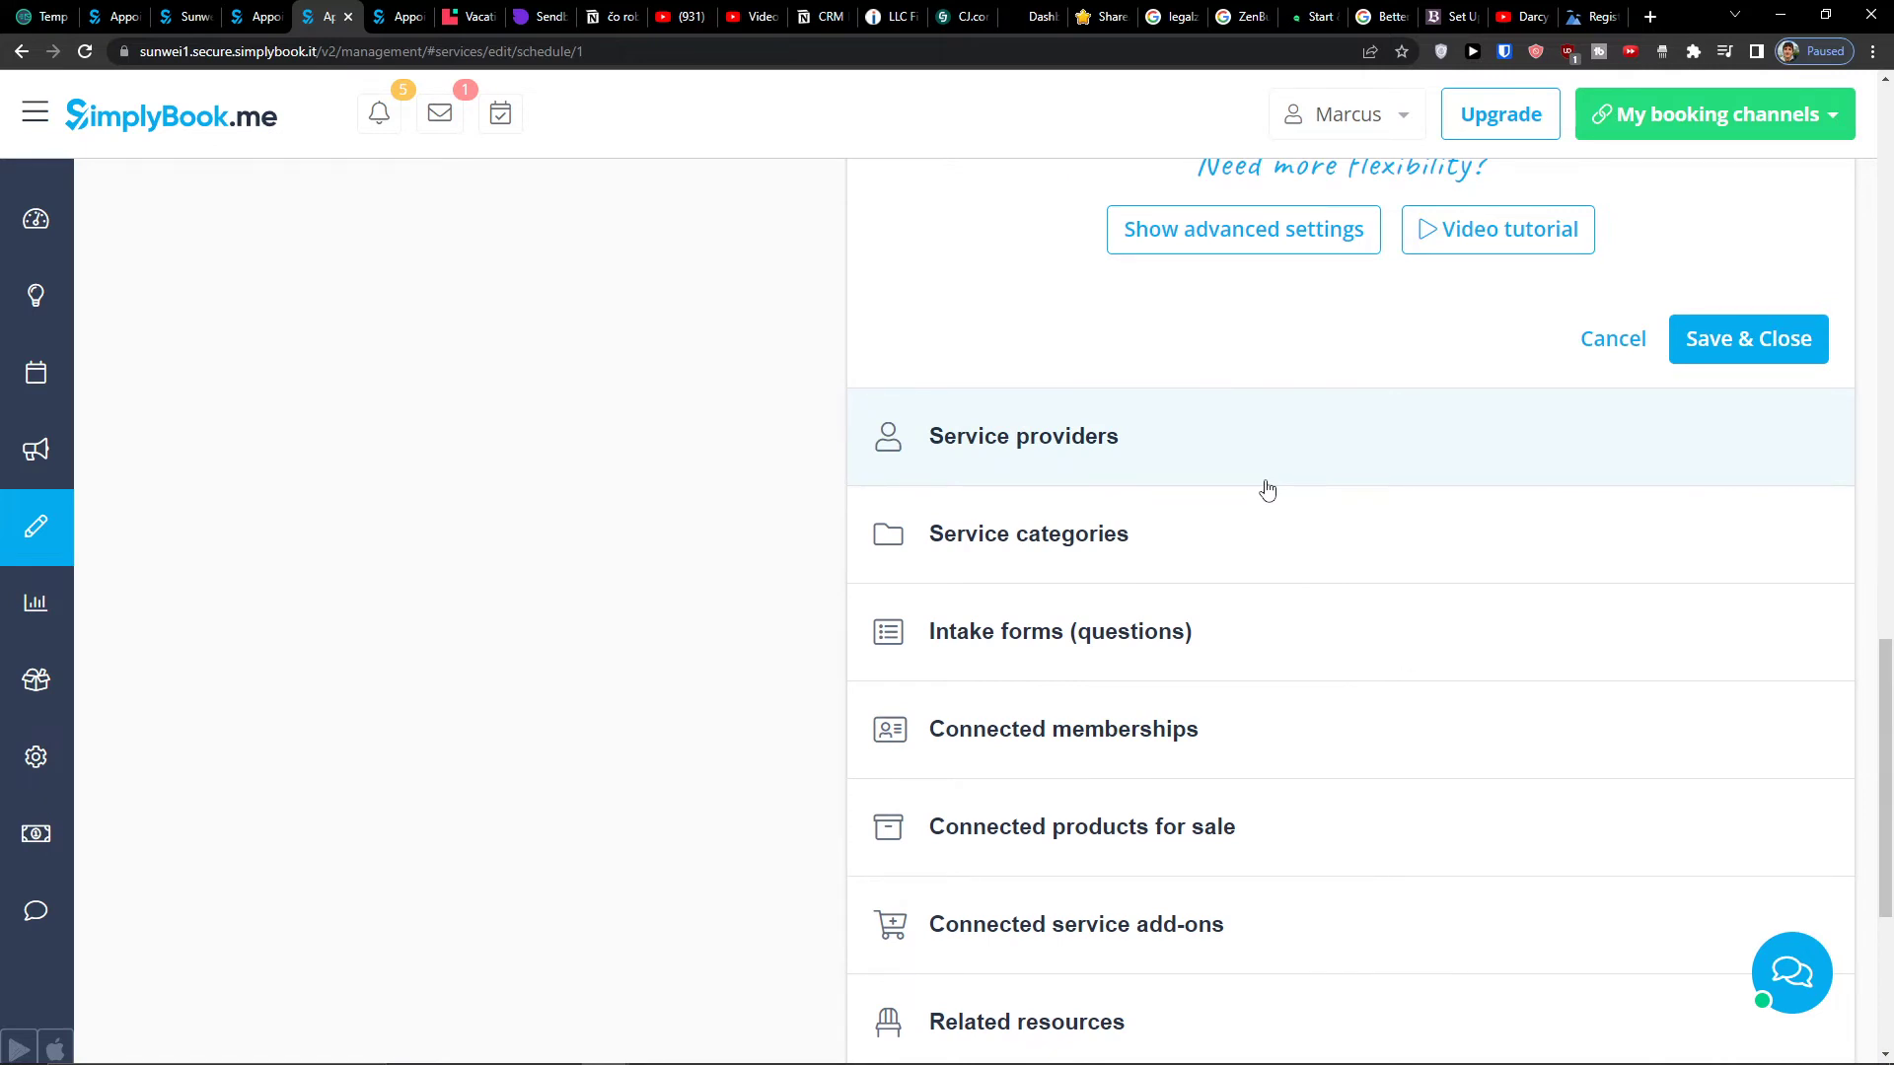
{"action": "scroll", "coordinate": [1112, 529], "scroll_direction": "up", "scroll_amount": 2}
{"action": "scroll", "coordinate": [1116, 529], "scroll_direction": "down", "scroll_amount": 2}
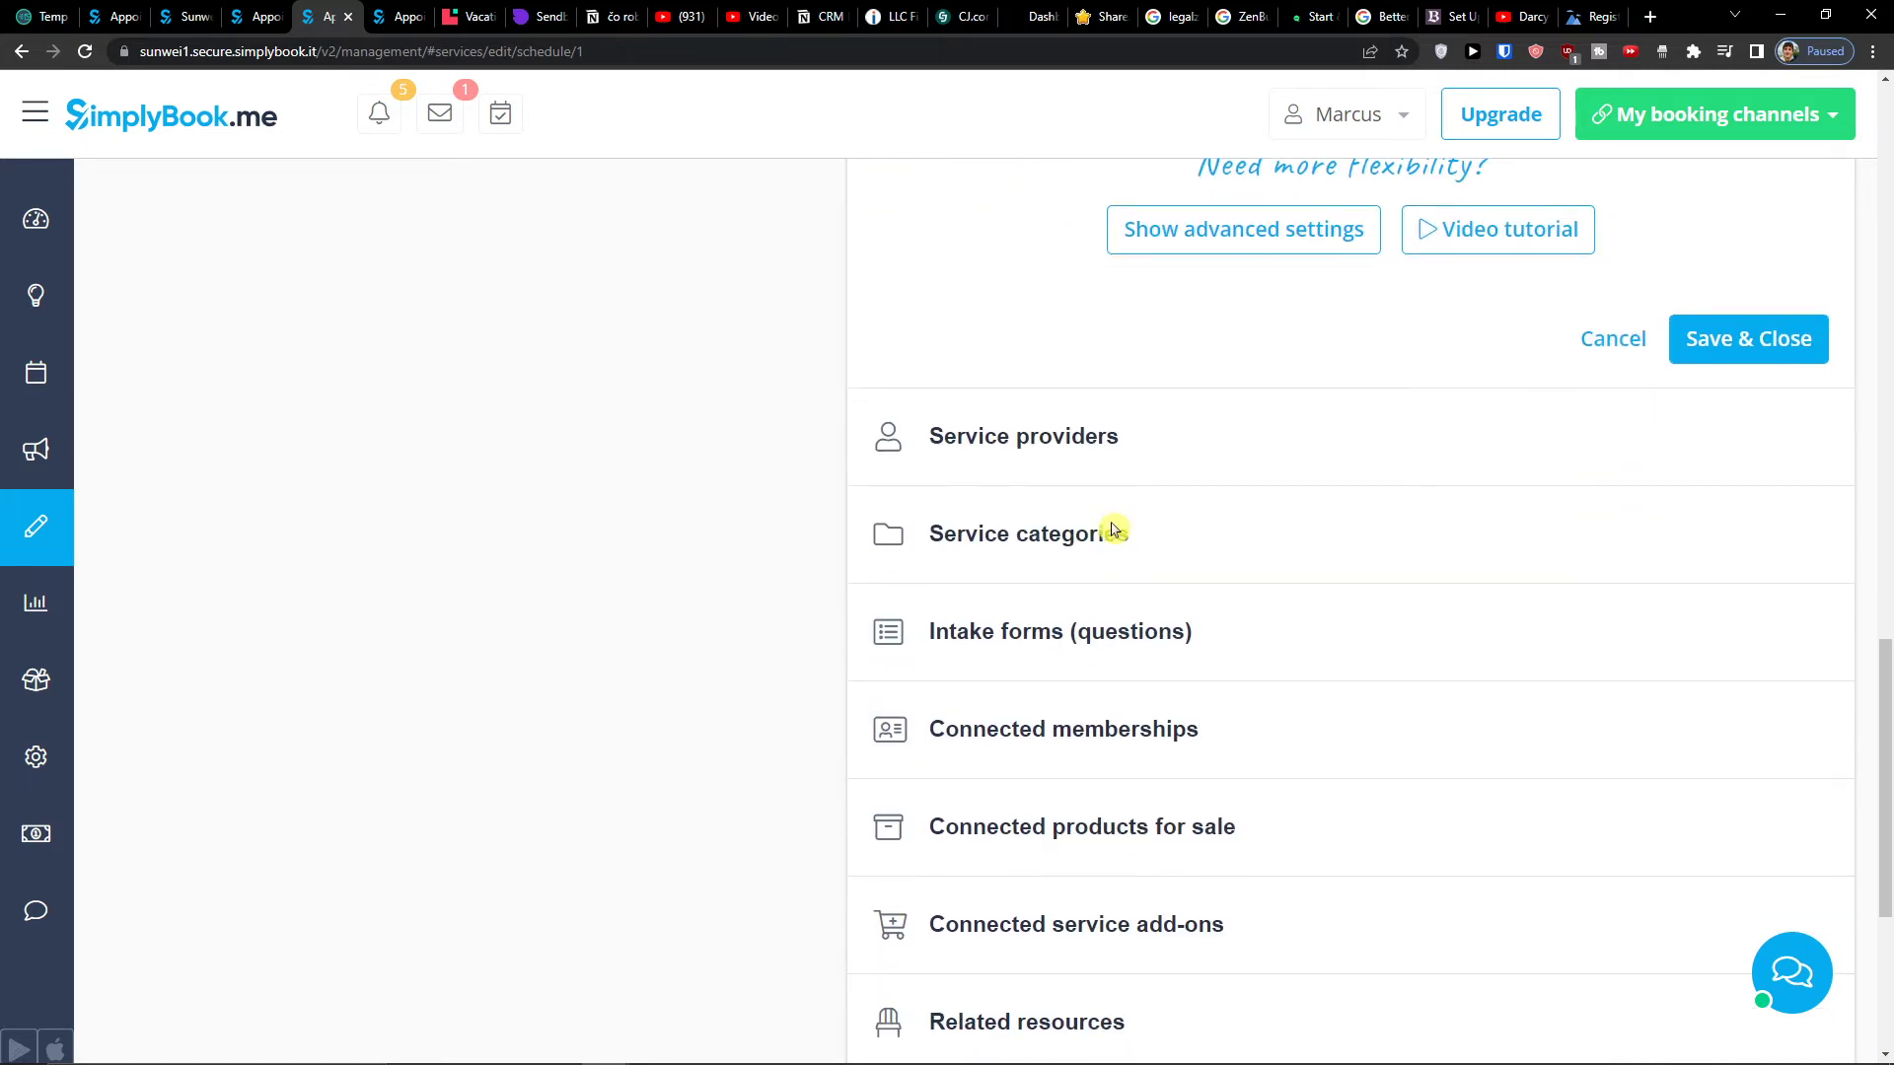
{"action": "scroll", "coordinate": [1039, 833], "scroll_direction": "down", "scroll_amount": 2}
{"action": "scroll", "coordinate": [1066, 816], "scroll_direction": "up", "scroll_amount": 13}
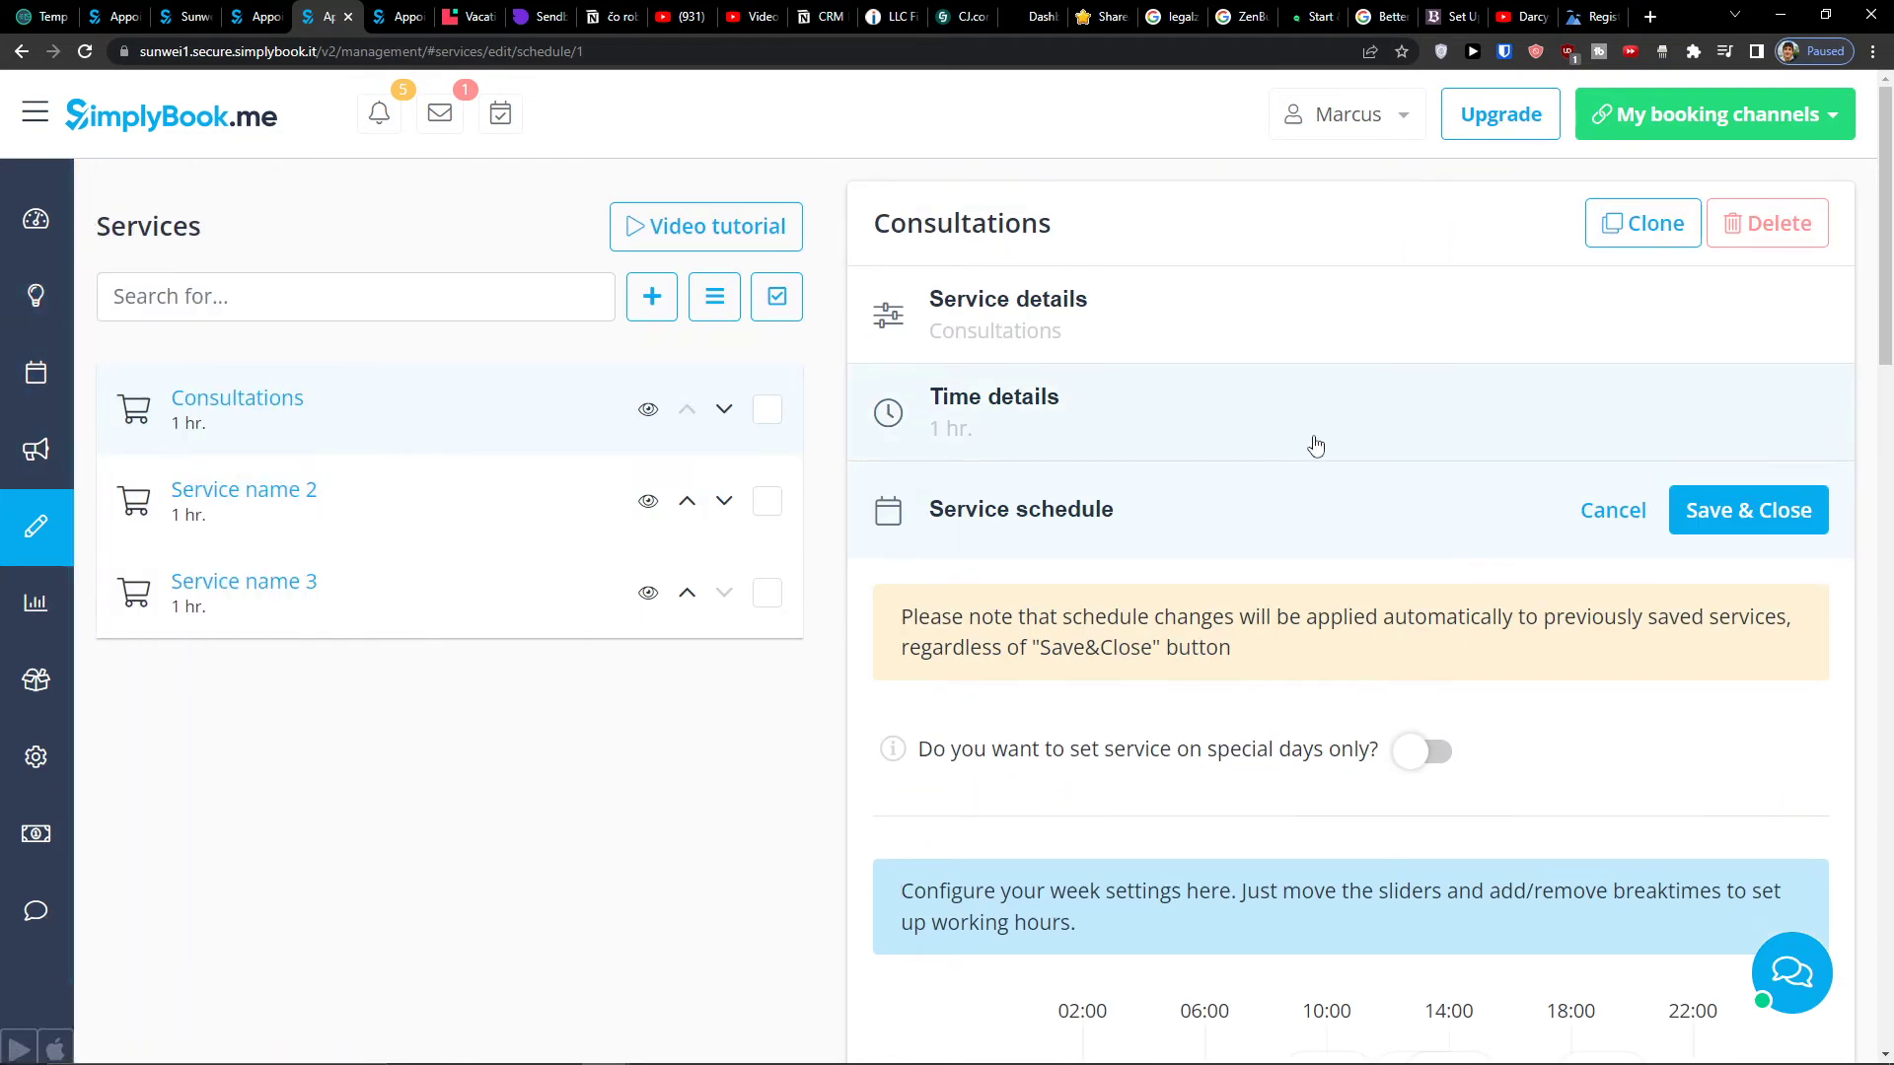
{"action": "scroll", "coordinate": [1213, 558], "scroll_direction": "down", "scroll_amount": 17}
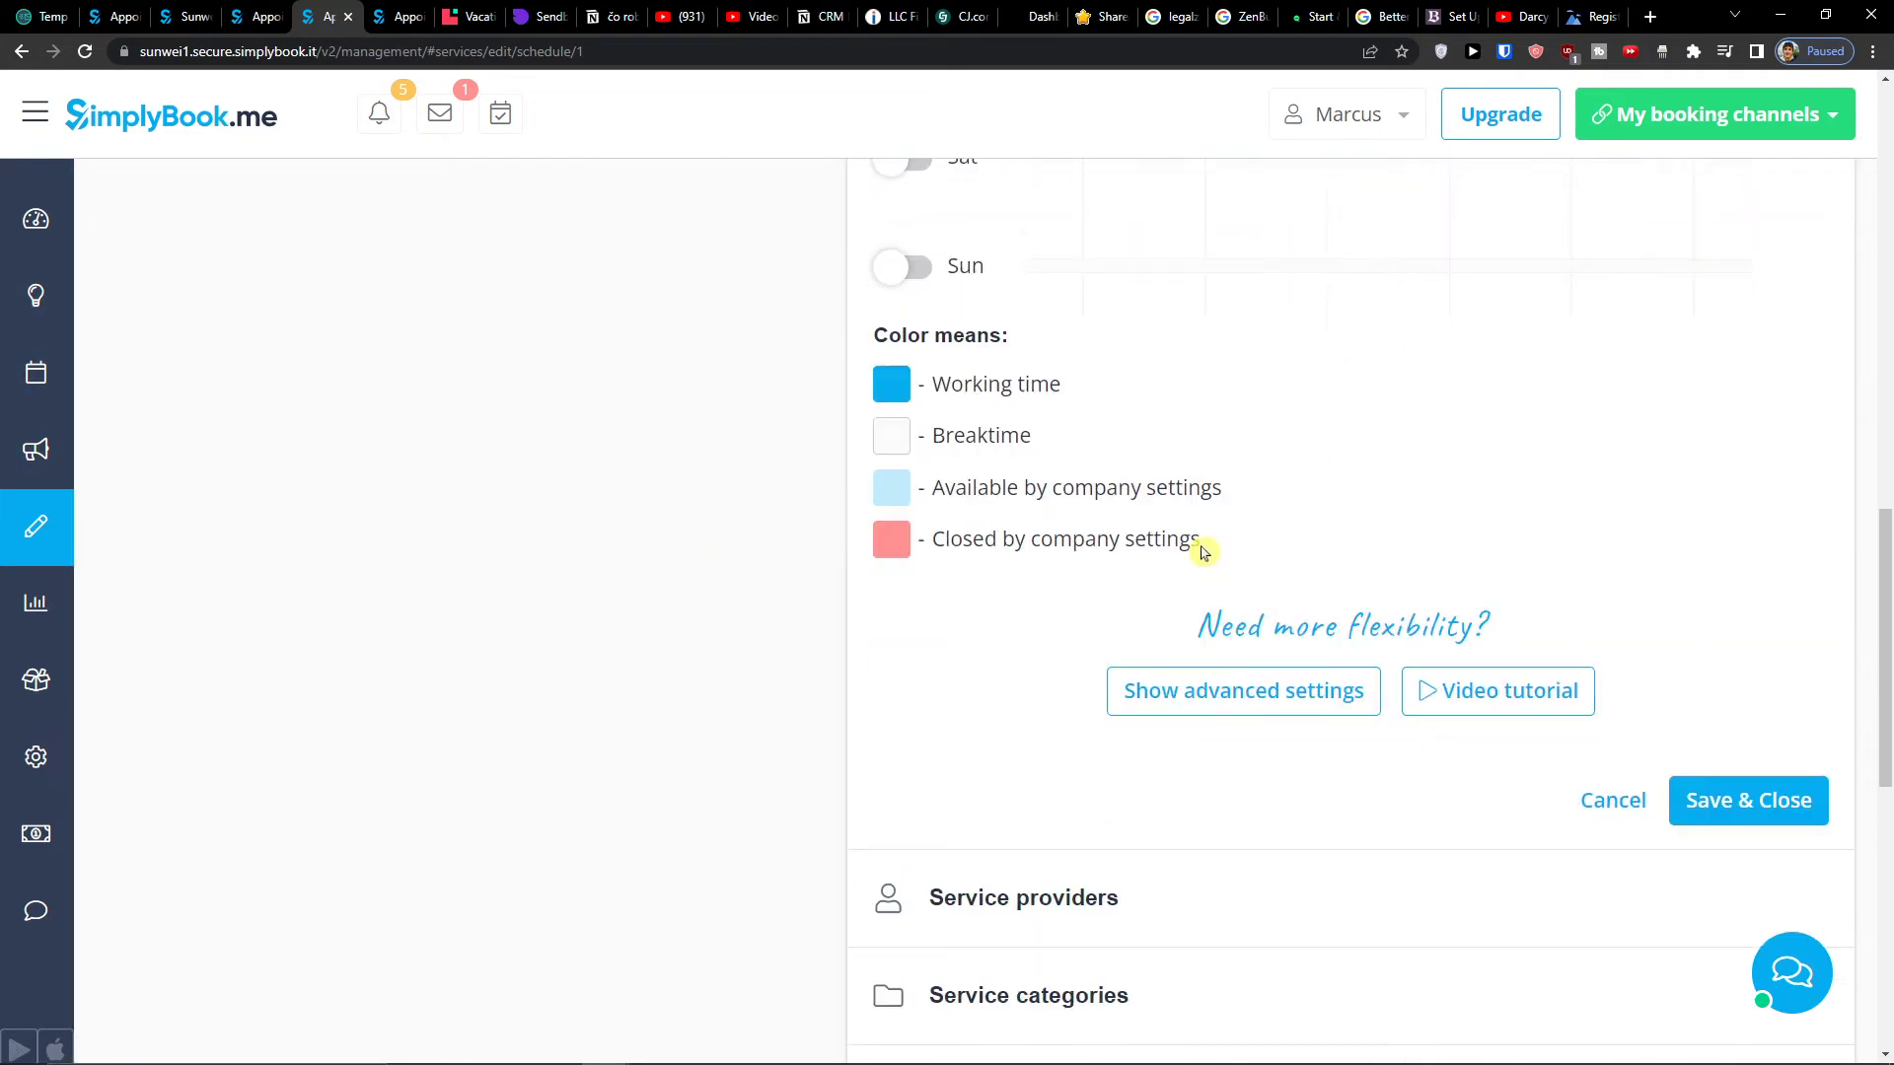
{"action": "scroll", "coordinate": [1207, 549], "scroll_direction": "down", "scroll_amount": 3}
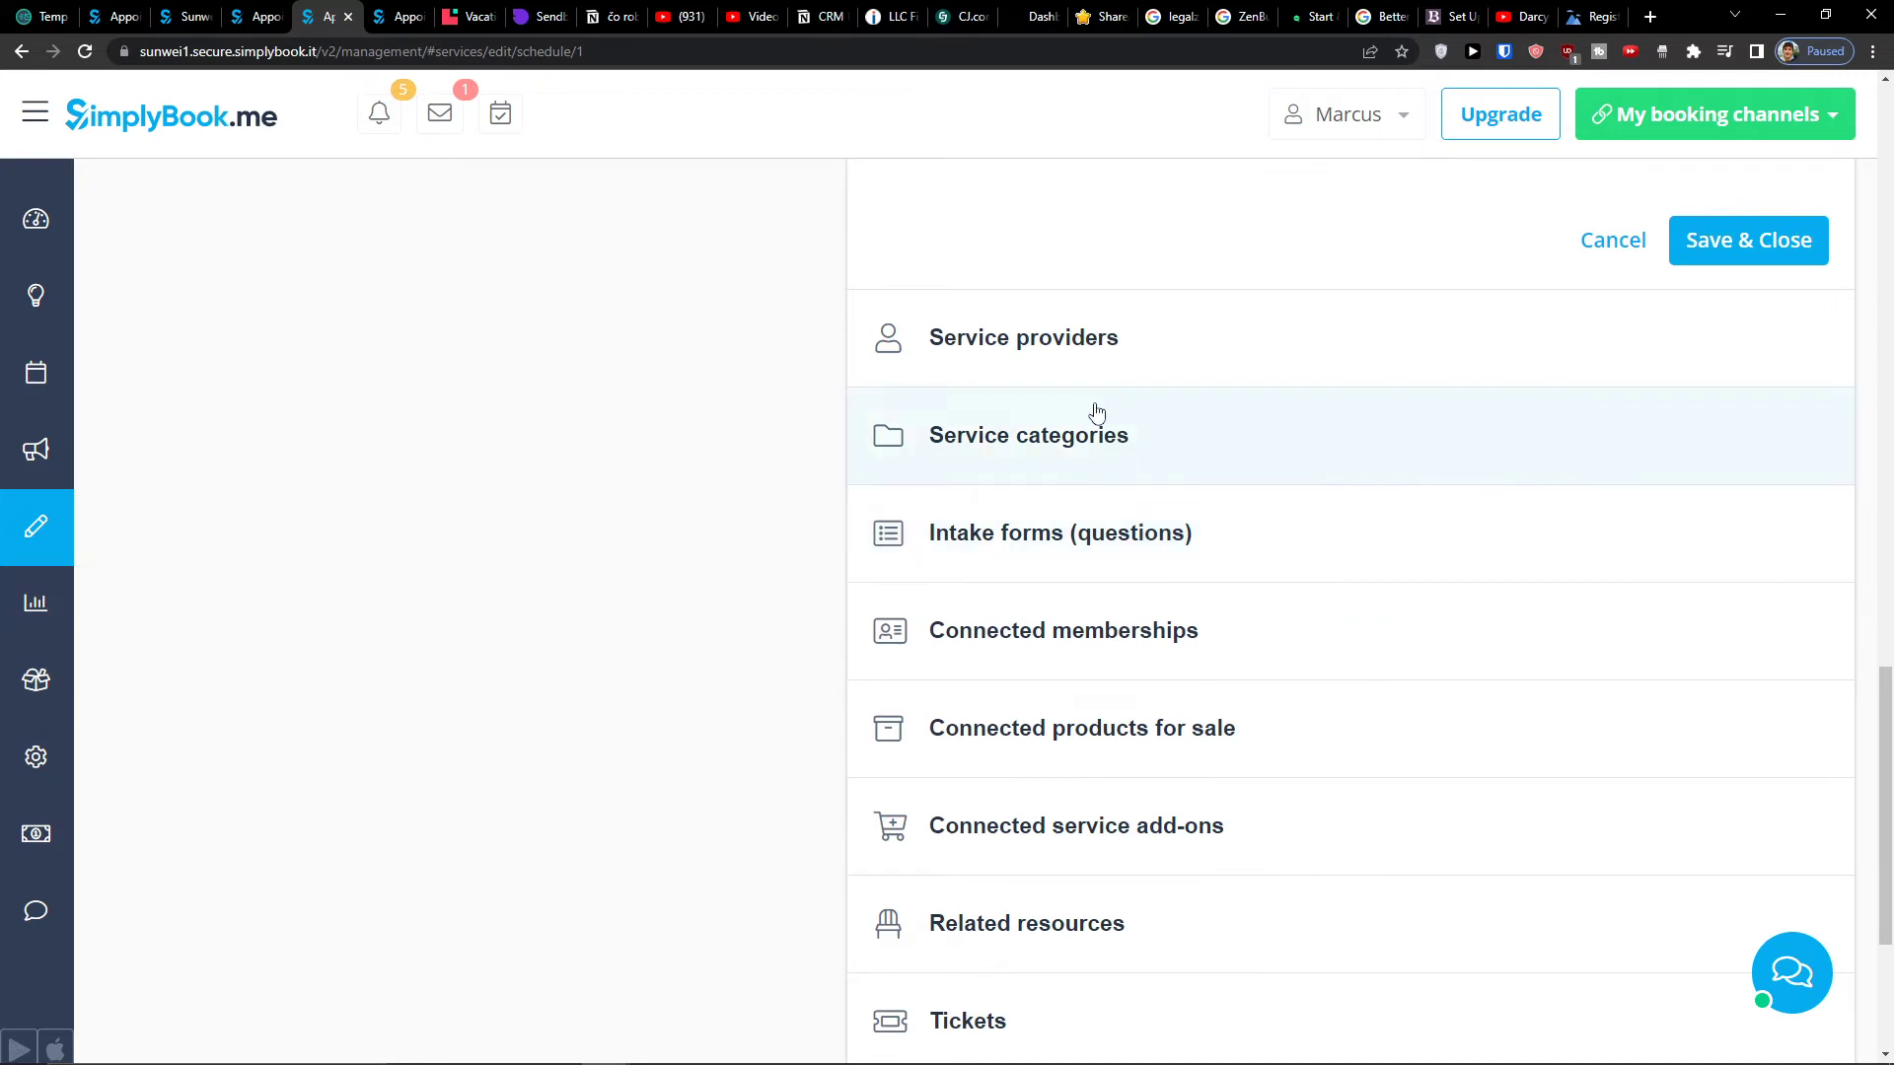
{"action": "scroll", "coordinate": [1095, 410], "scroll_direction": "up", "scroll_amount": 18}
- Go to the Welcome page and open the company working schedules
{"action": "left_click", "coordinate": [37, 310]}
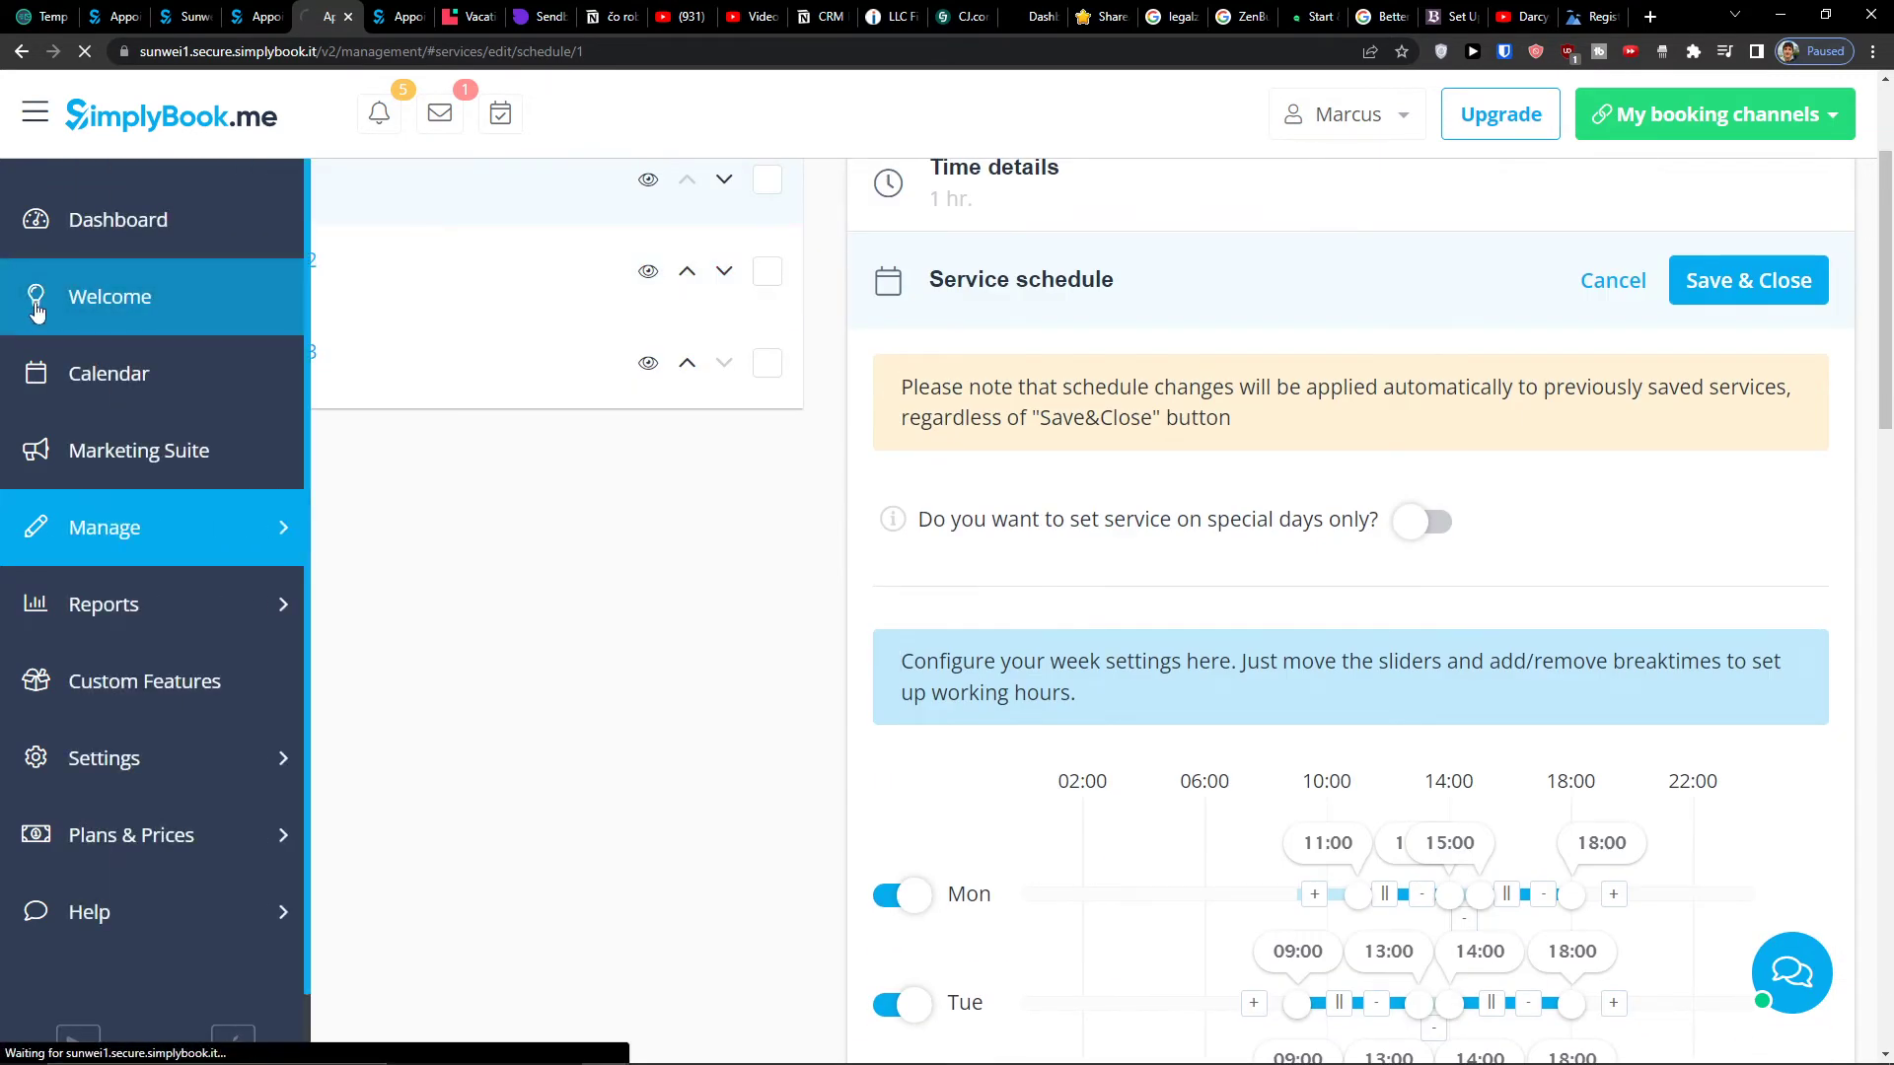
{"action": "scroll", "coordinate": [1172, 557], "scroll_direction": "down", "scroll_amount": 2}
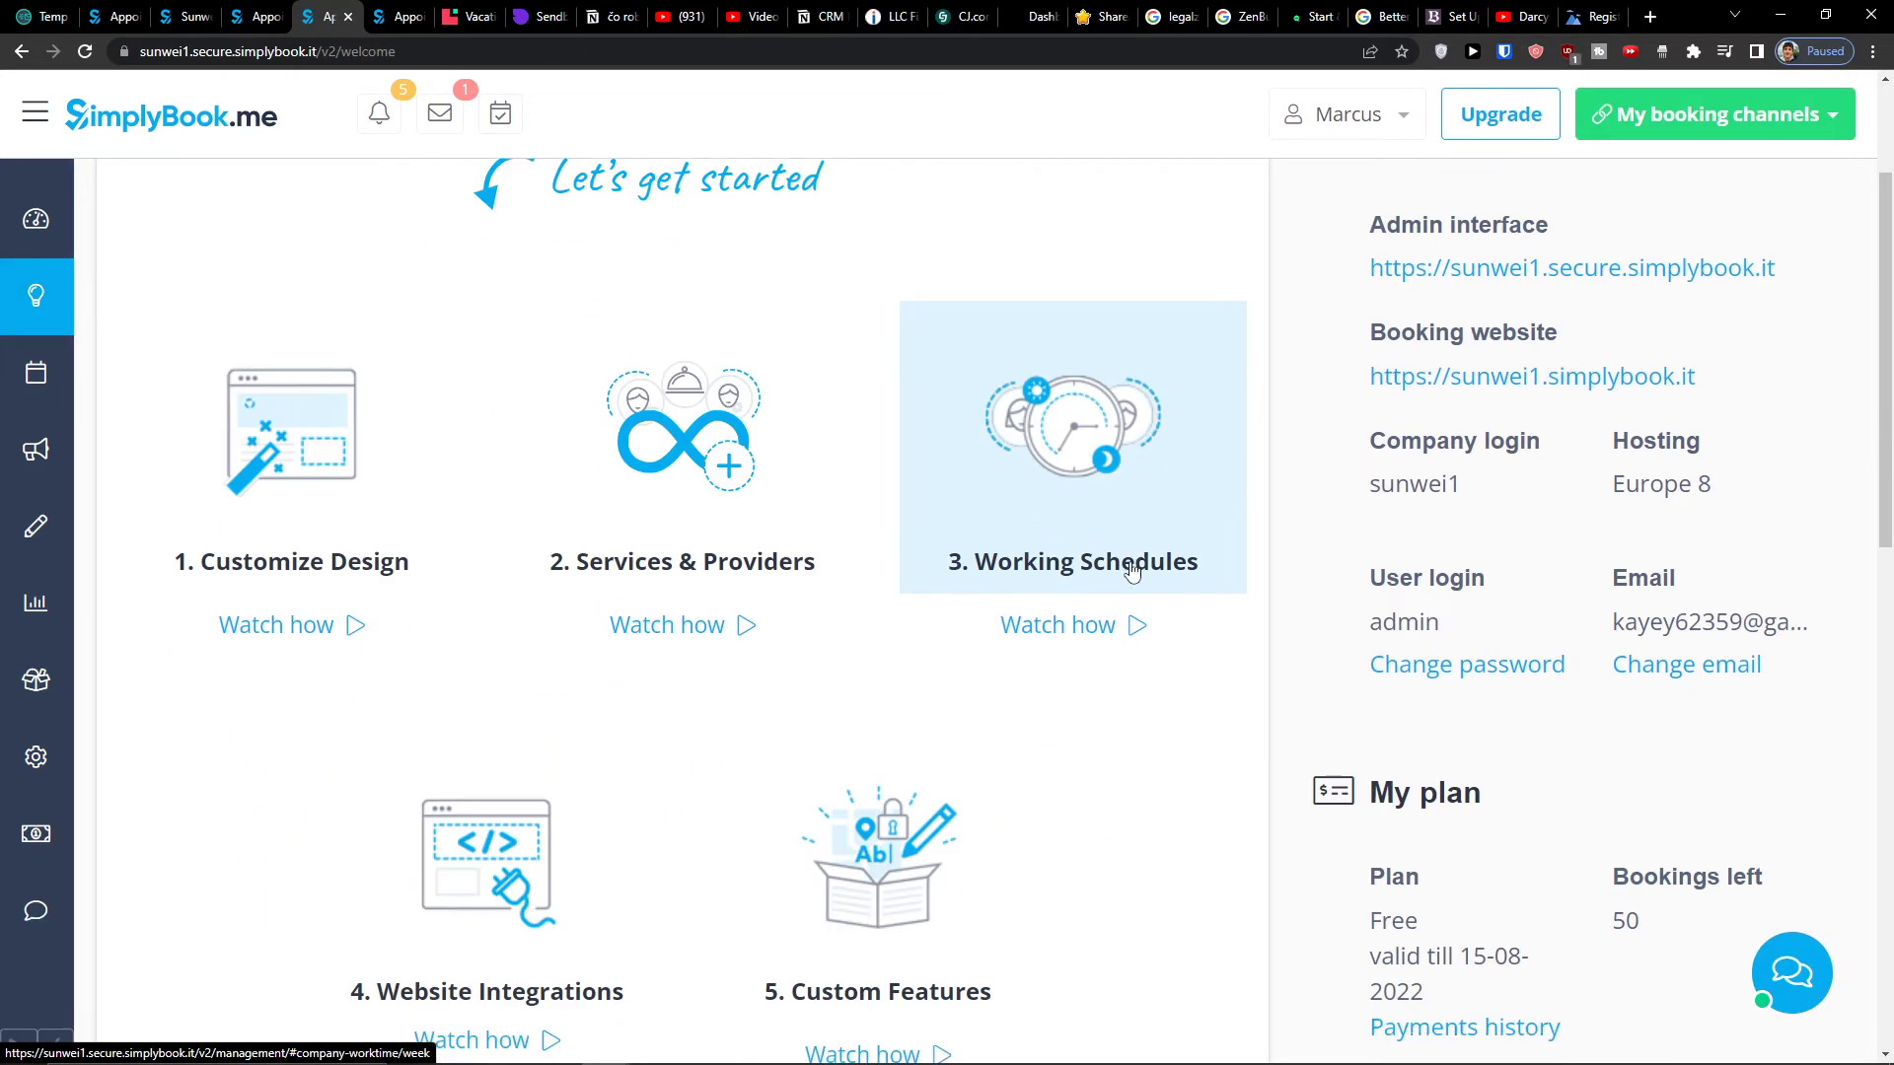
{"action": "left_click", "coordinate": [1070, 486]}
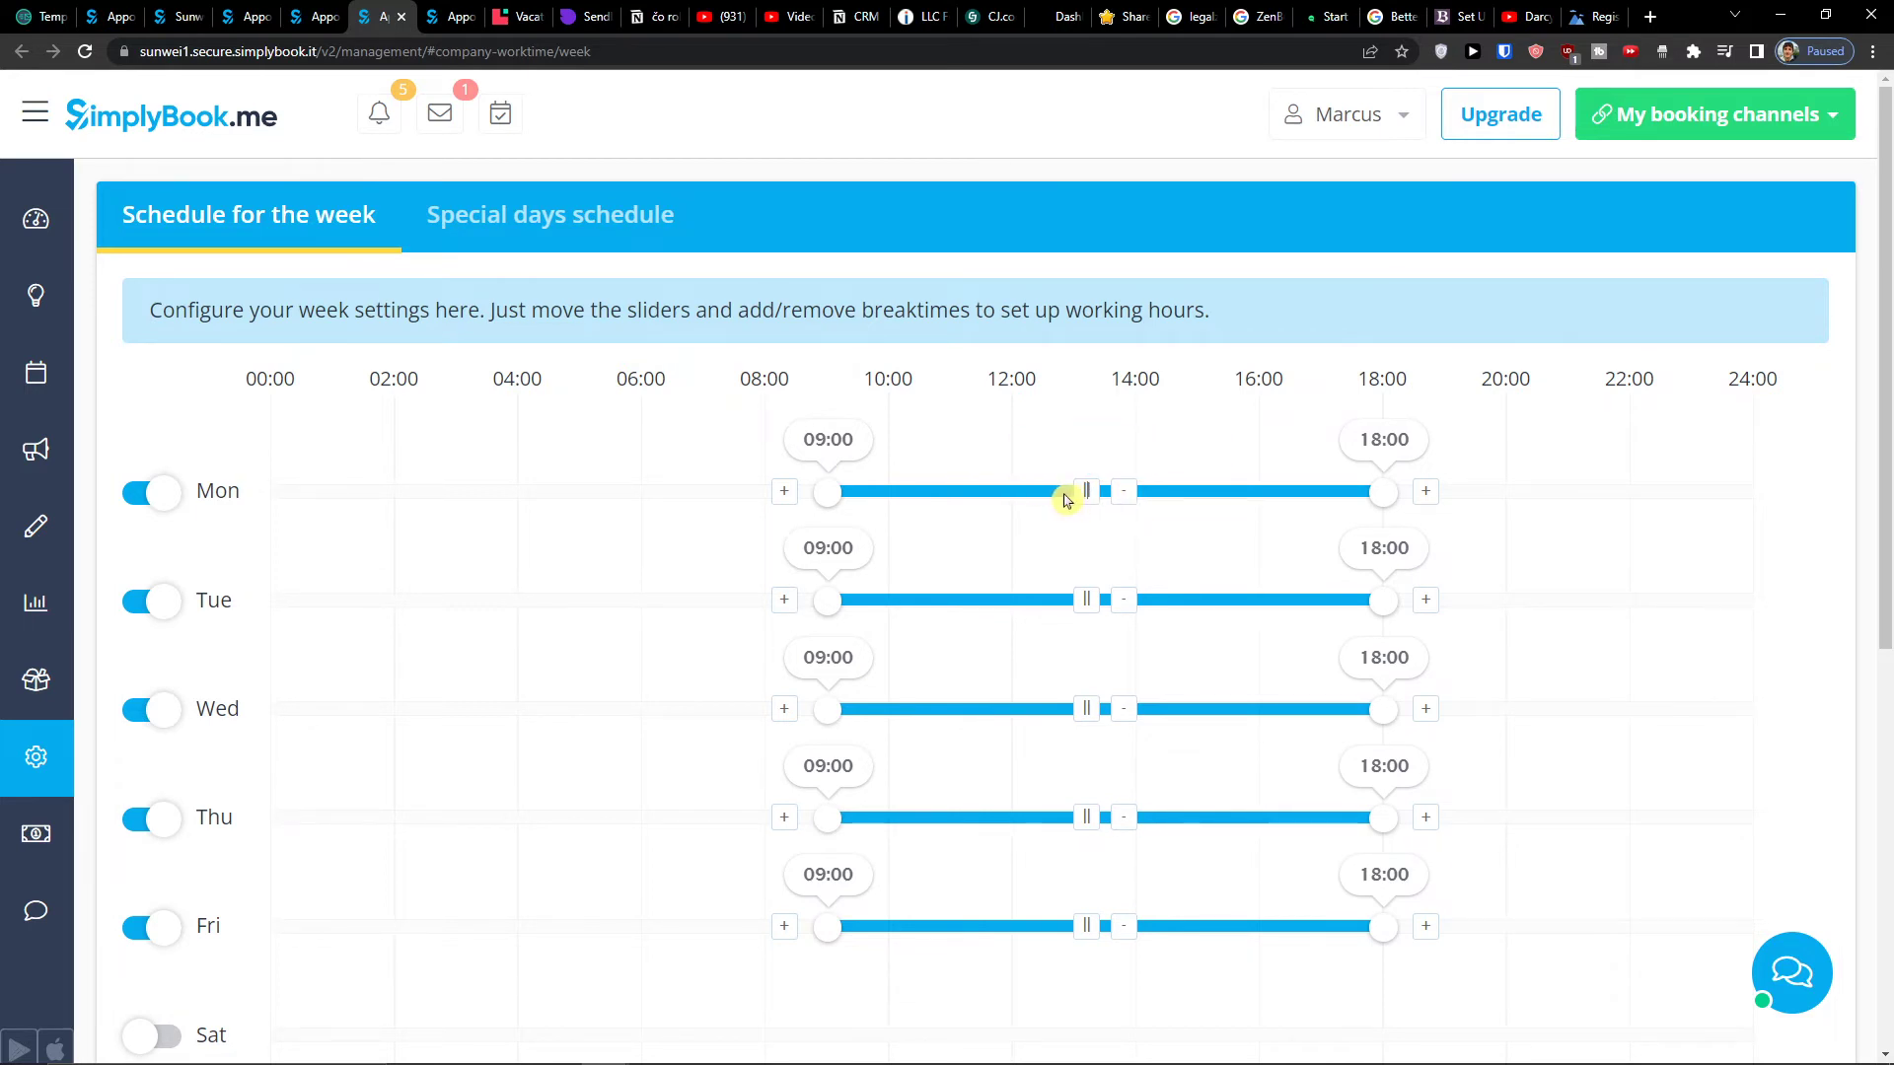
- Add a 12:00–14:00 break on Monday and a 13:00–14:00 break on Tuesday
{"action": "left_click", "coordinate": [1086, 492]}
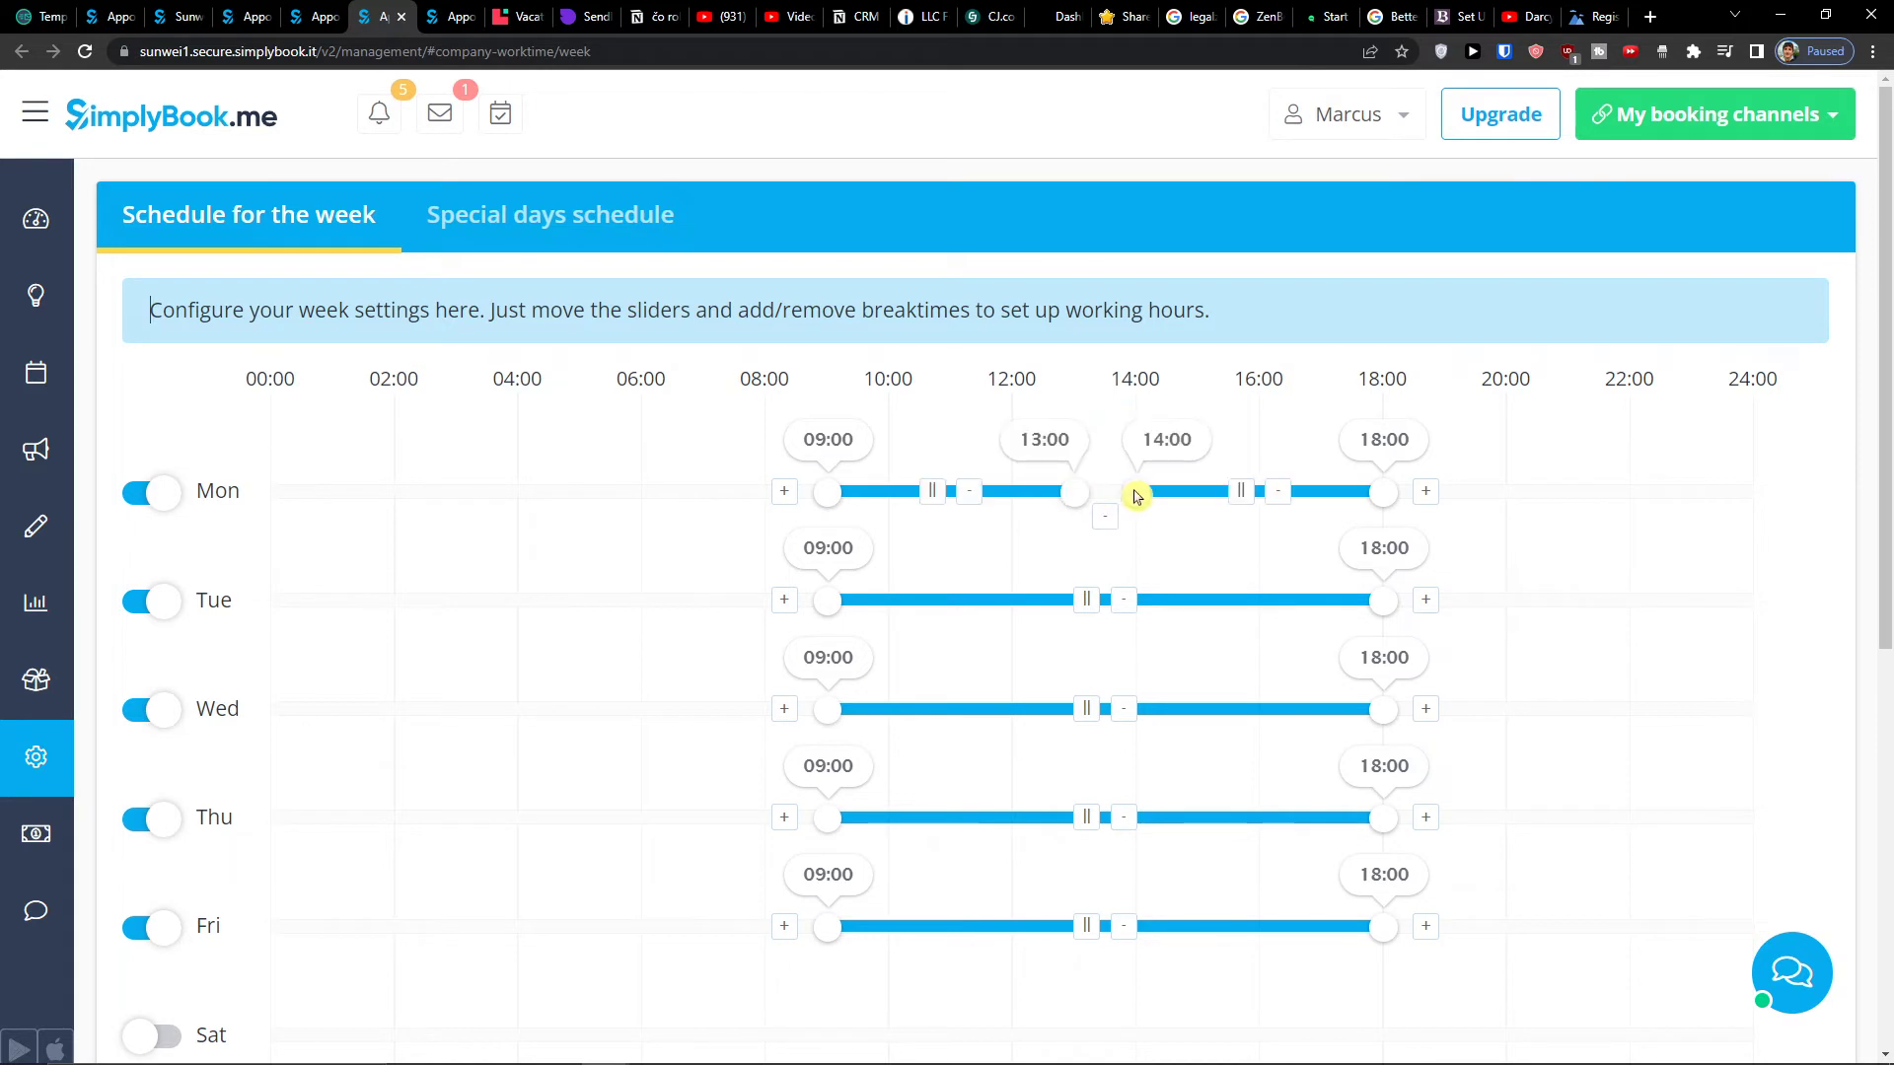
{"action": "left_click", "coordinate": [1078, 599]}
{"action": "left_click_drag", "start_coordinate": [1073, 492], "coordinate": [1036, 494]}
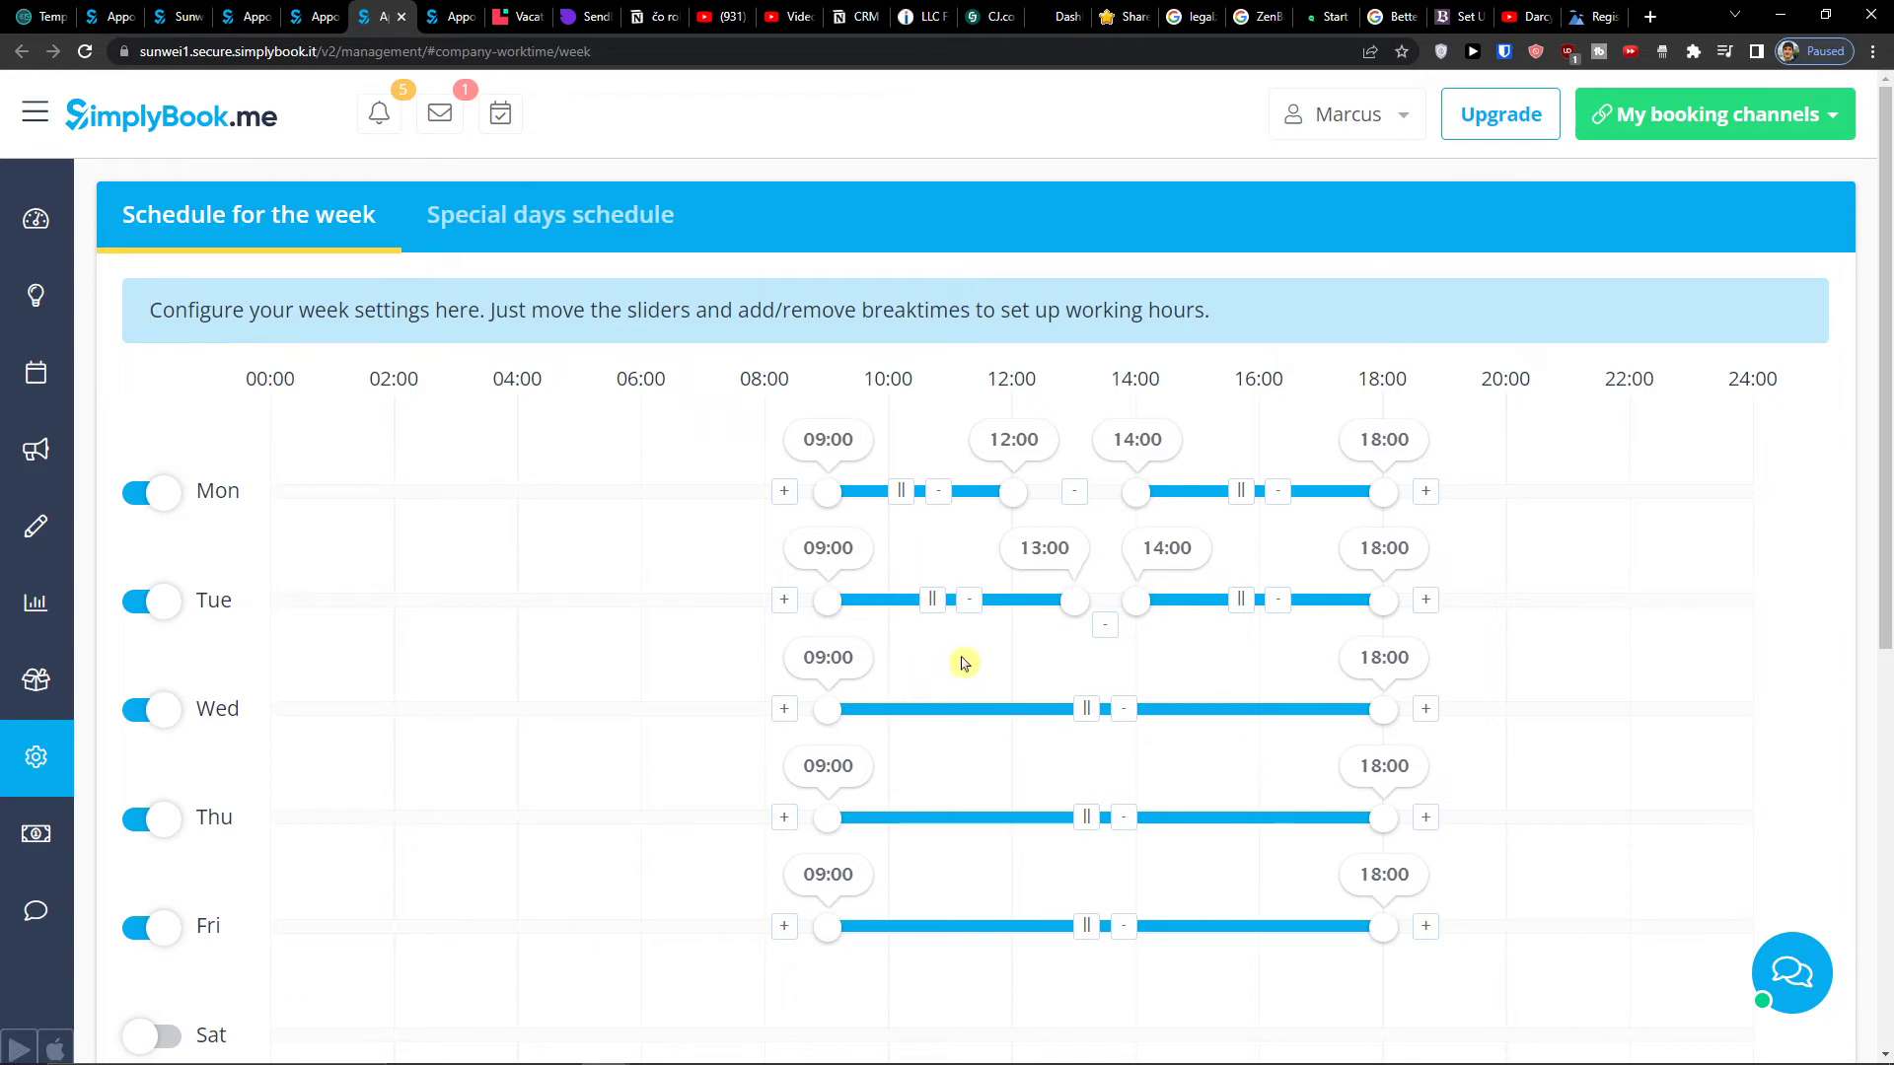
{"action": "scroll", "coordinate": [974, 662], "scroll_direction": "down", "scroll_amount": 7}
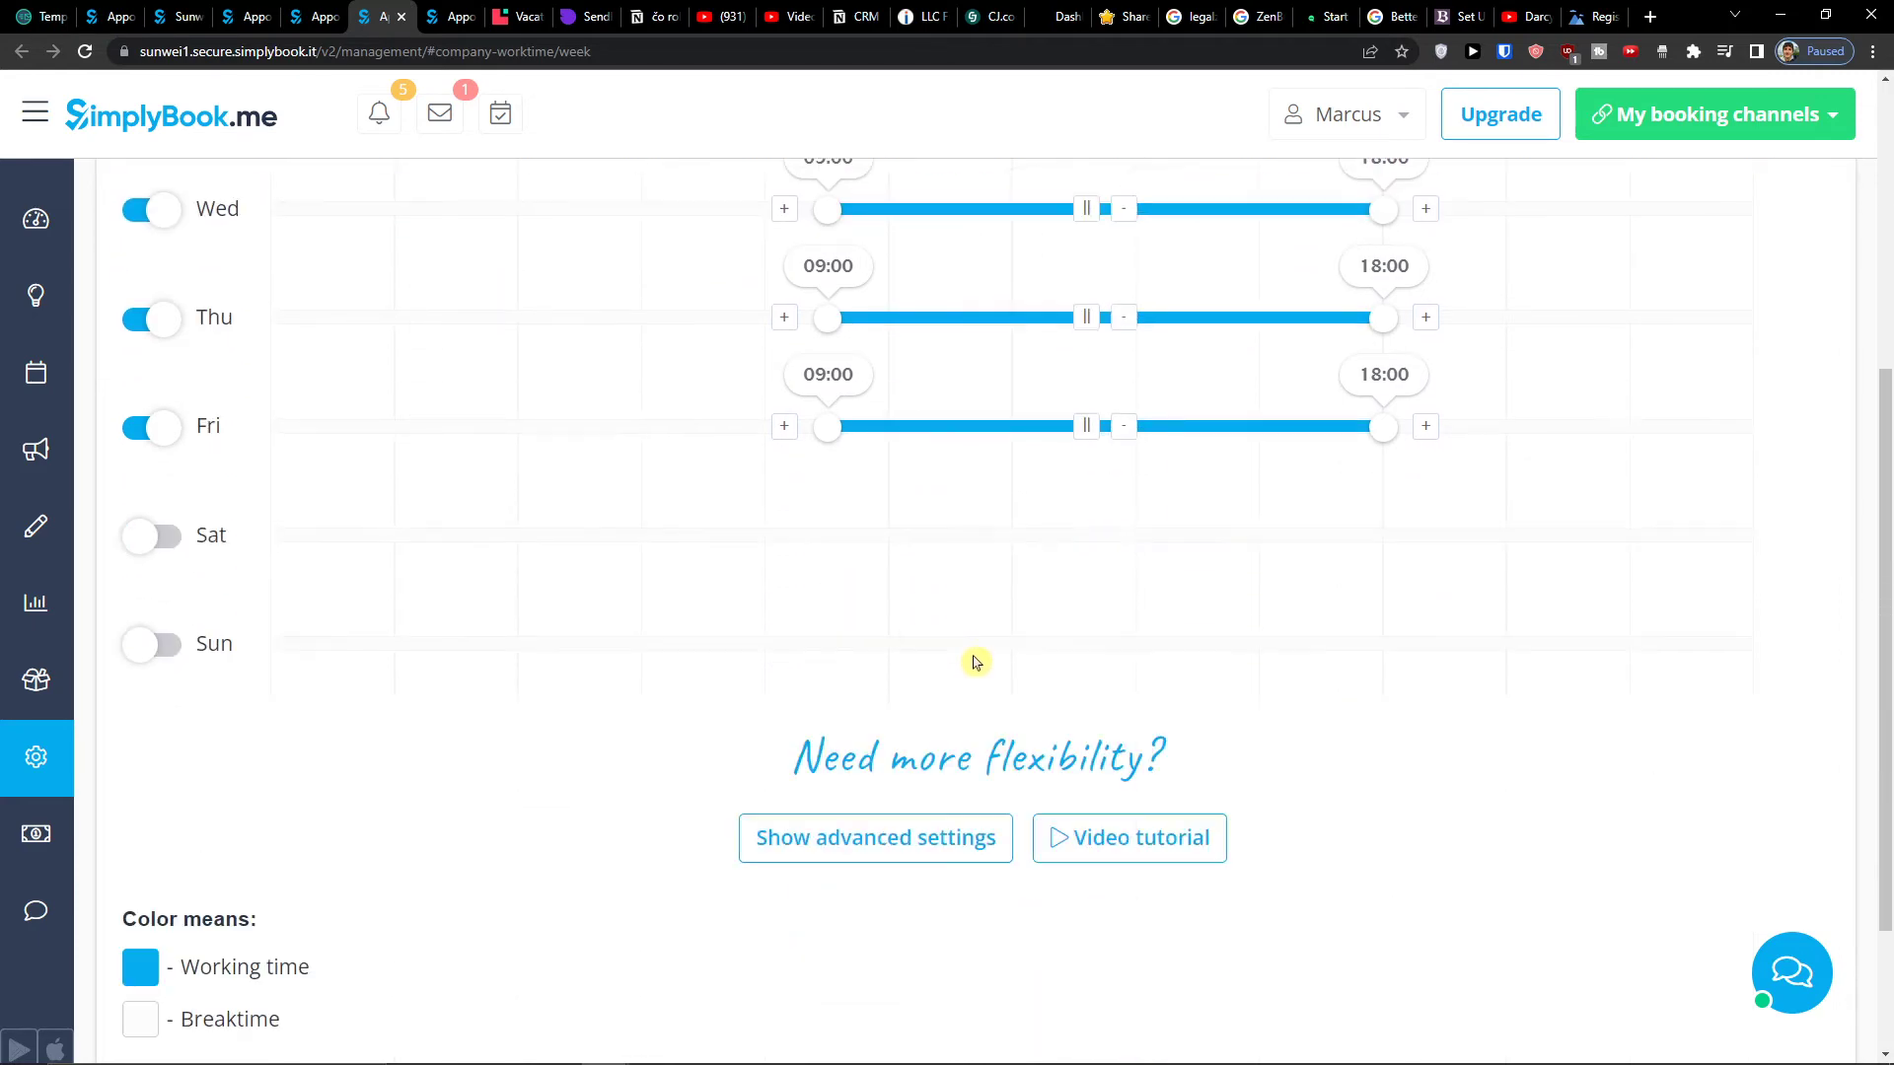
- Switch to the hourly grid and make Tuesday 07:00 and 08:00 working time
{"action": "left_click", "coordinate": [831, 633]}
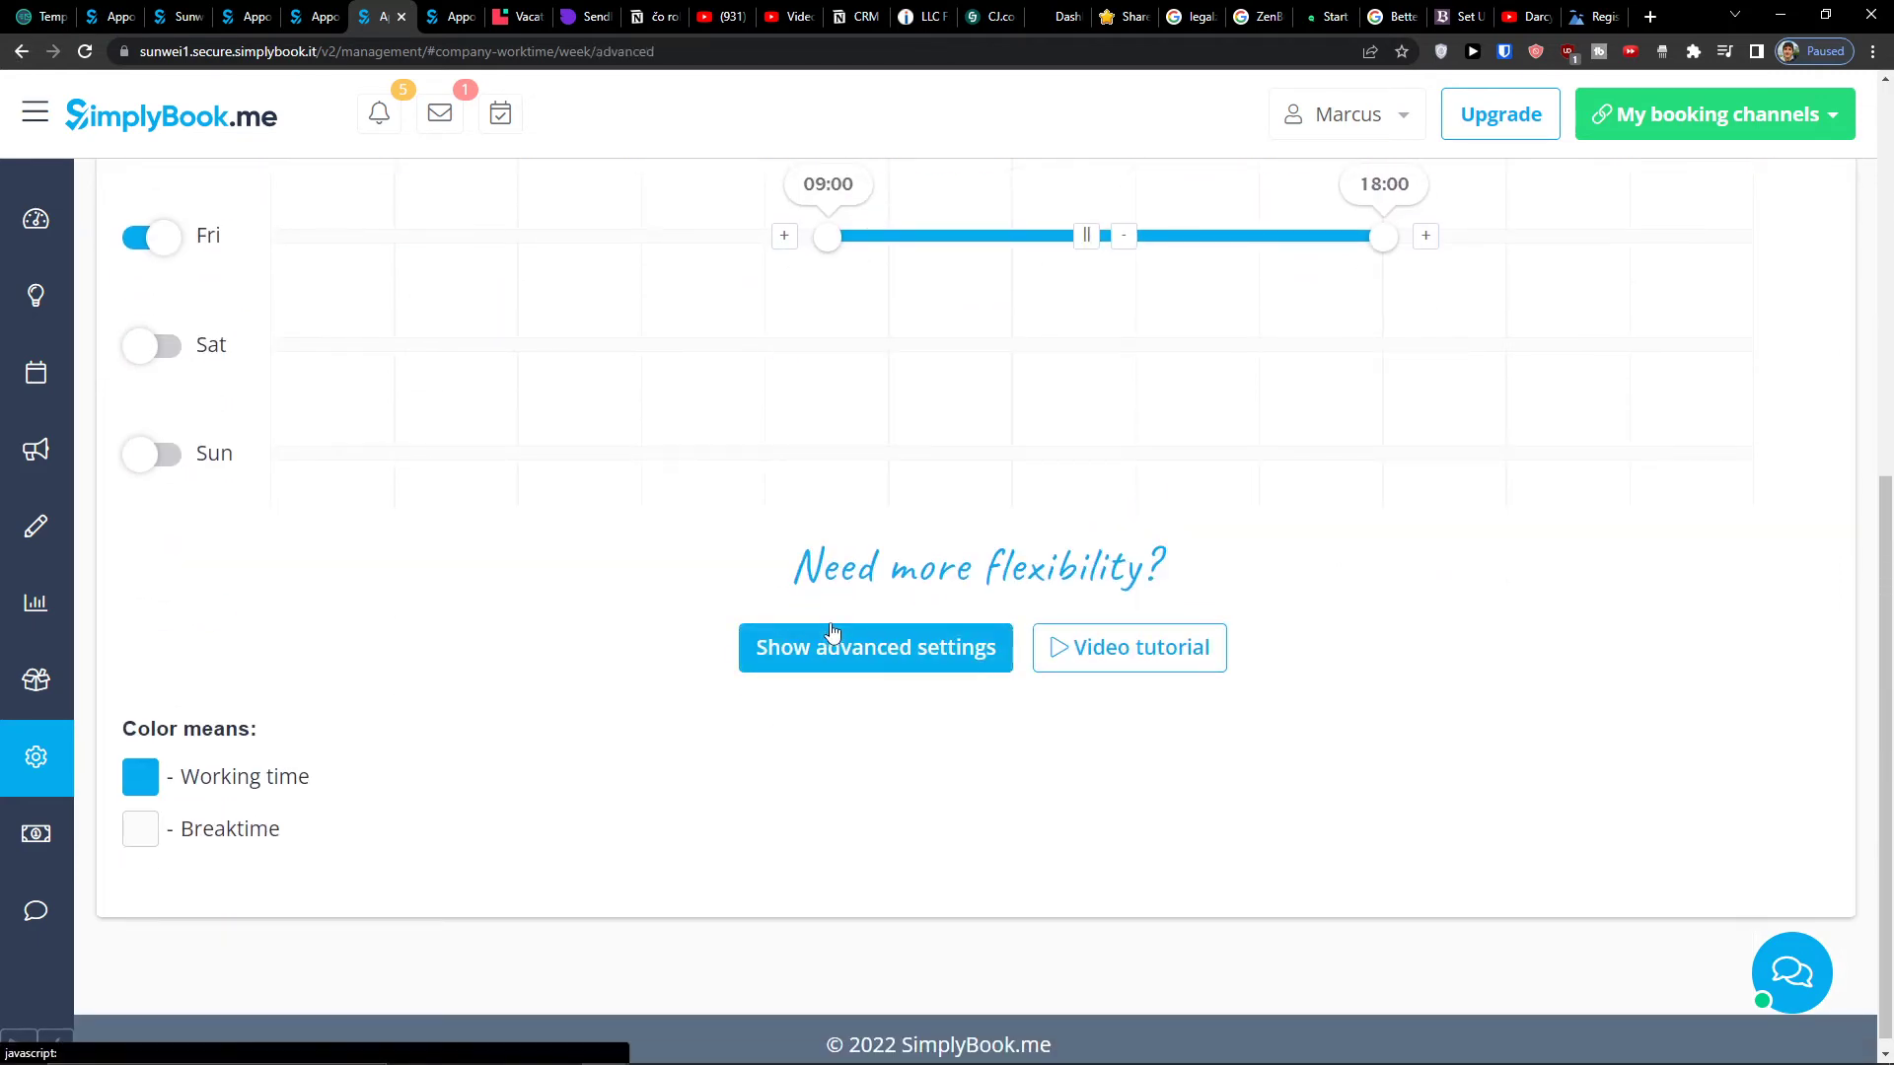
{"action": "scroll", "coordinate": [829, 631], "scroll_direction": "down", "scroll_amount": 2}
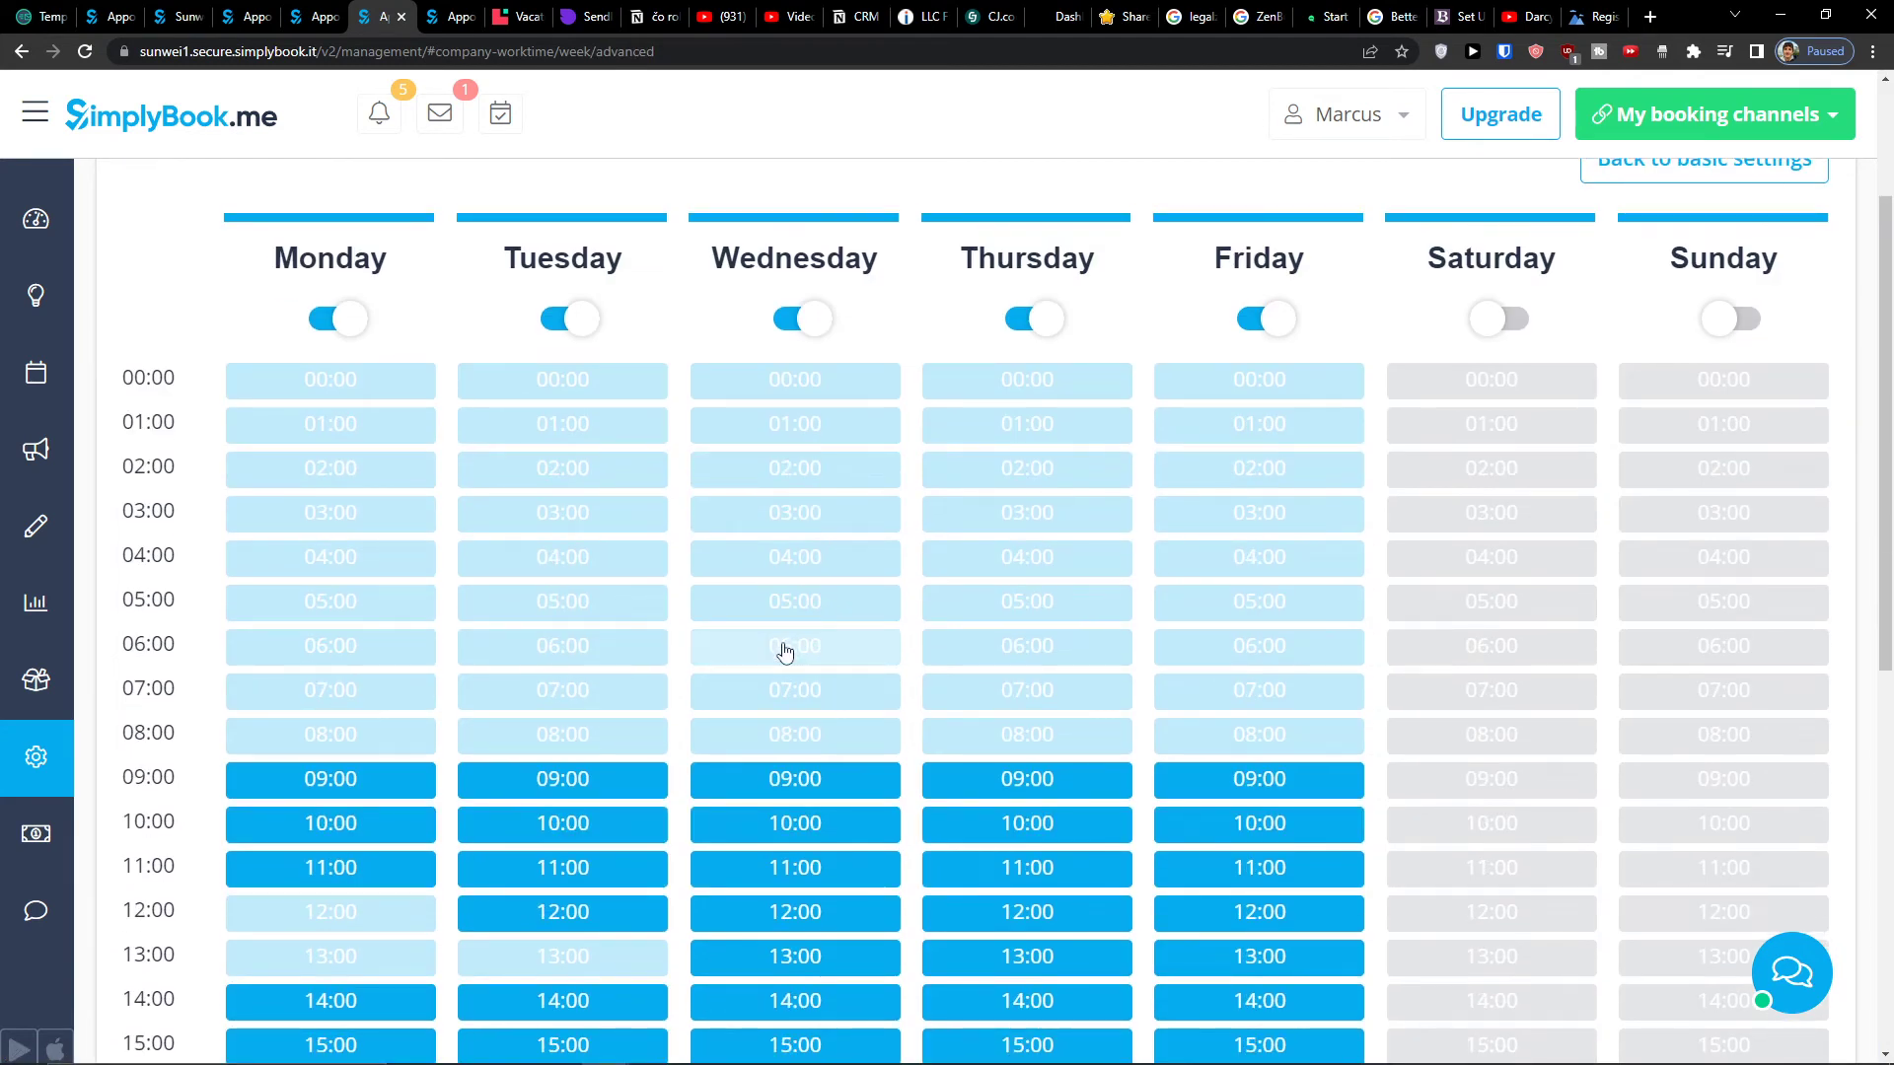
{"action": "left_click", "coordinate": [646, 735]}
{"action": "left_click", "coordinate": [634, 693]}
- Mark Wednesday and Thursday 12:00 and 13:00, and Friday 12:00, as breaks
{"action": "scroll", "coordinate": [701, 773], "scroll_direction": "down", "scroll_amount": 5}
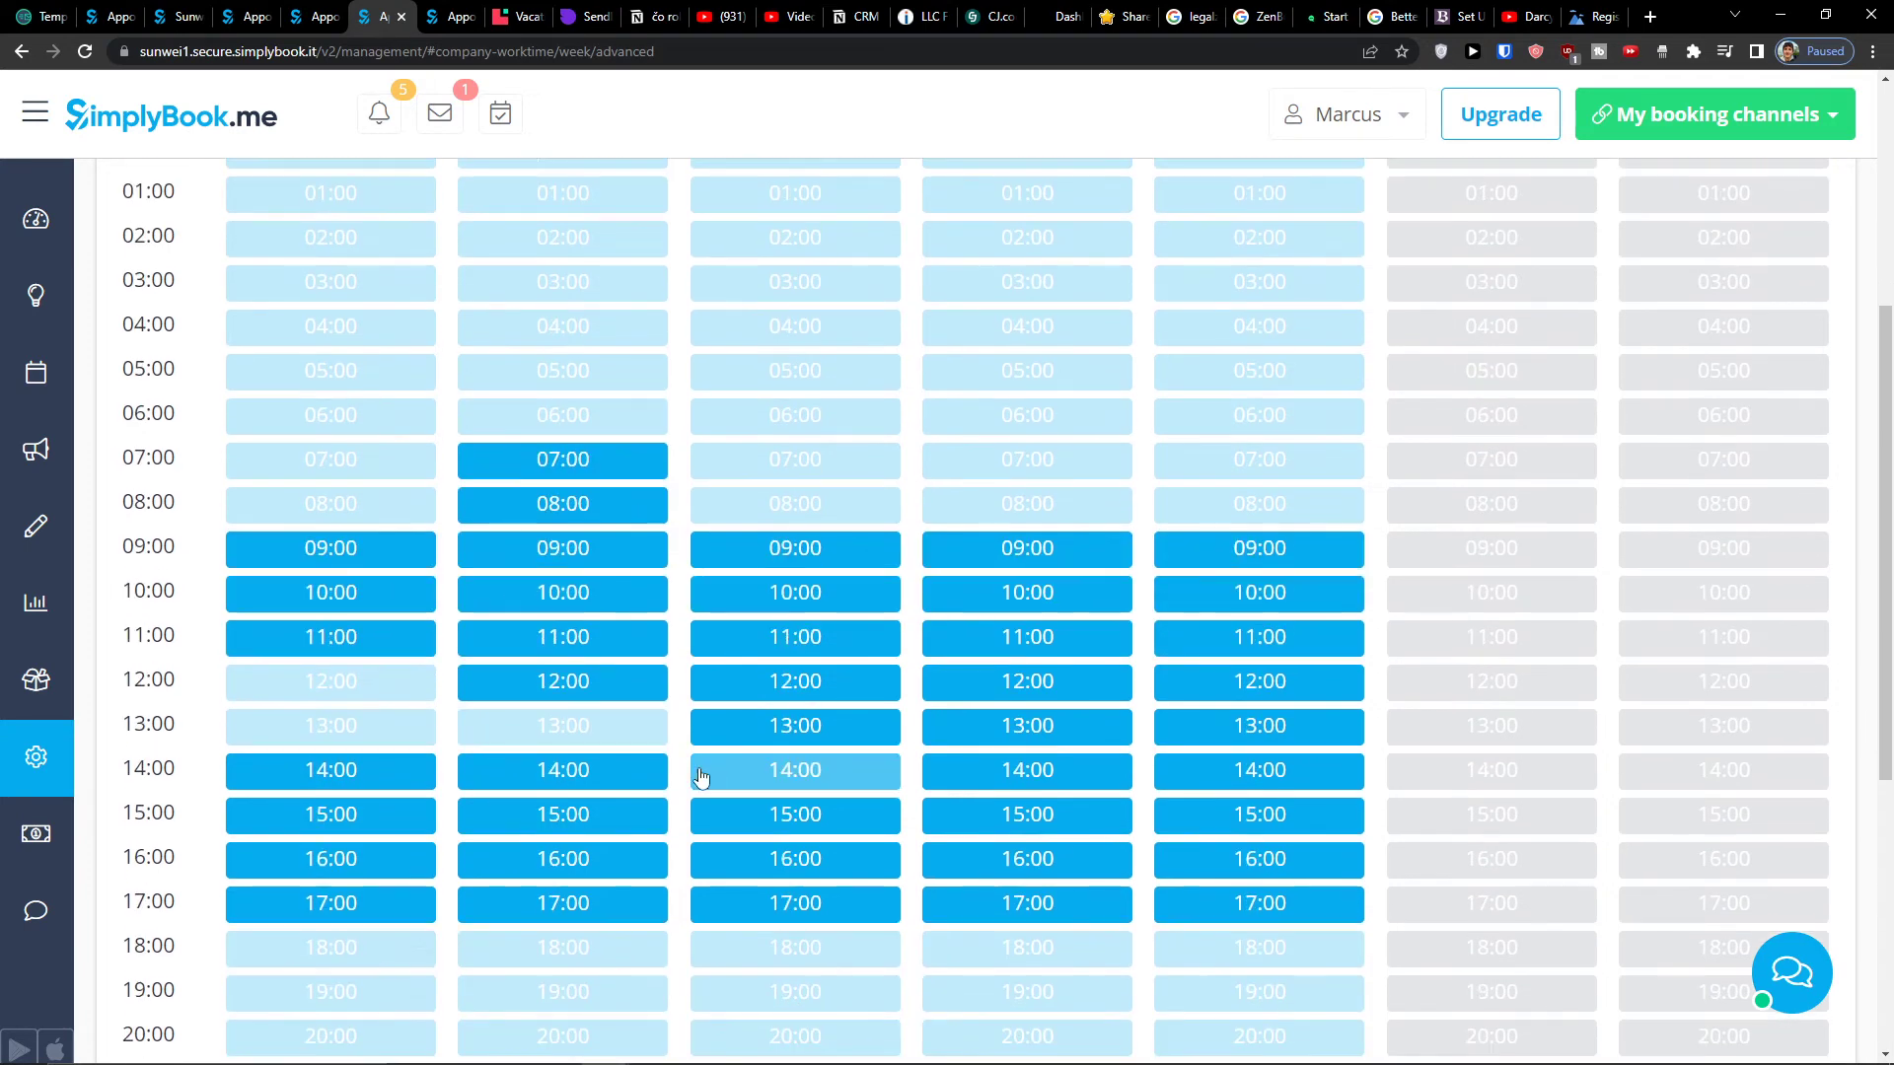
{"action": "scroll", "coordinate": [767, 700], "scroll_direction": "up", "scroll_amount": 2}
{"action": "left_click", "coordinate": [766, 696]}
{"action": "left_click", "coordinate": [782, 725]}
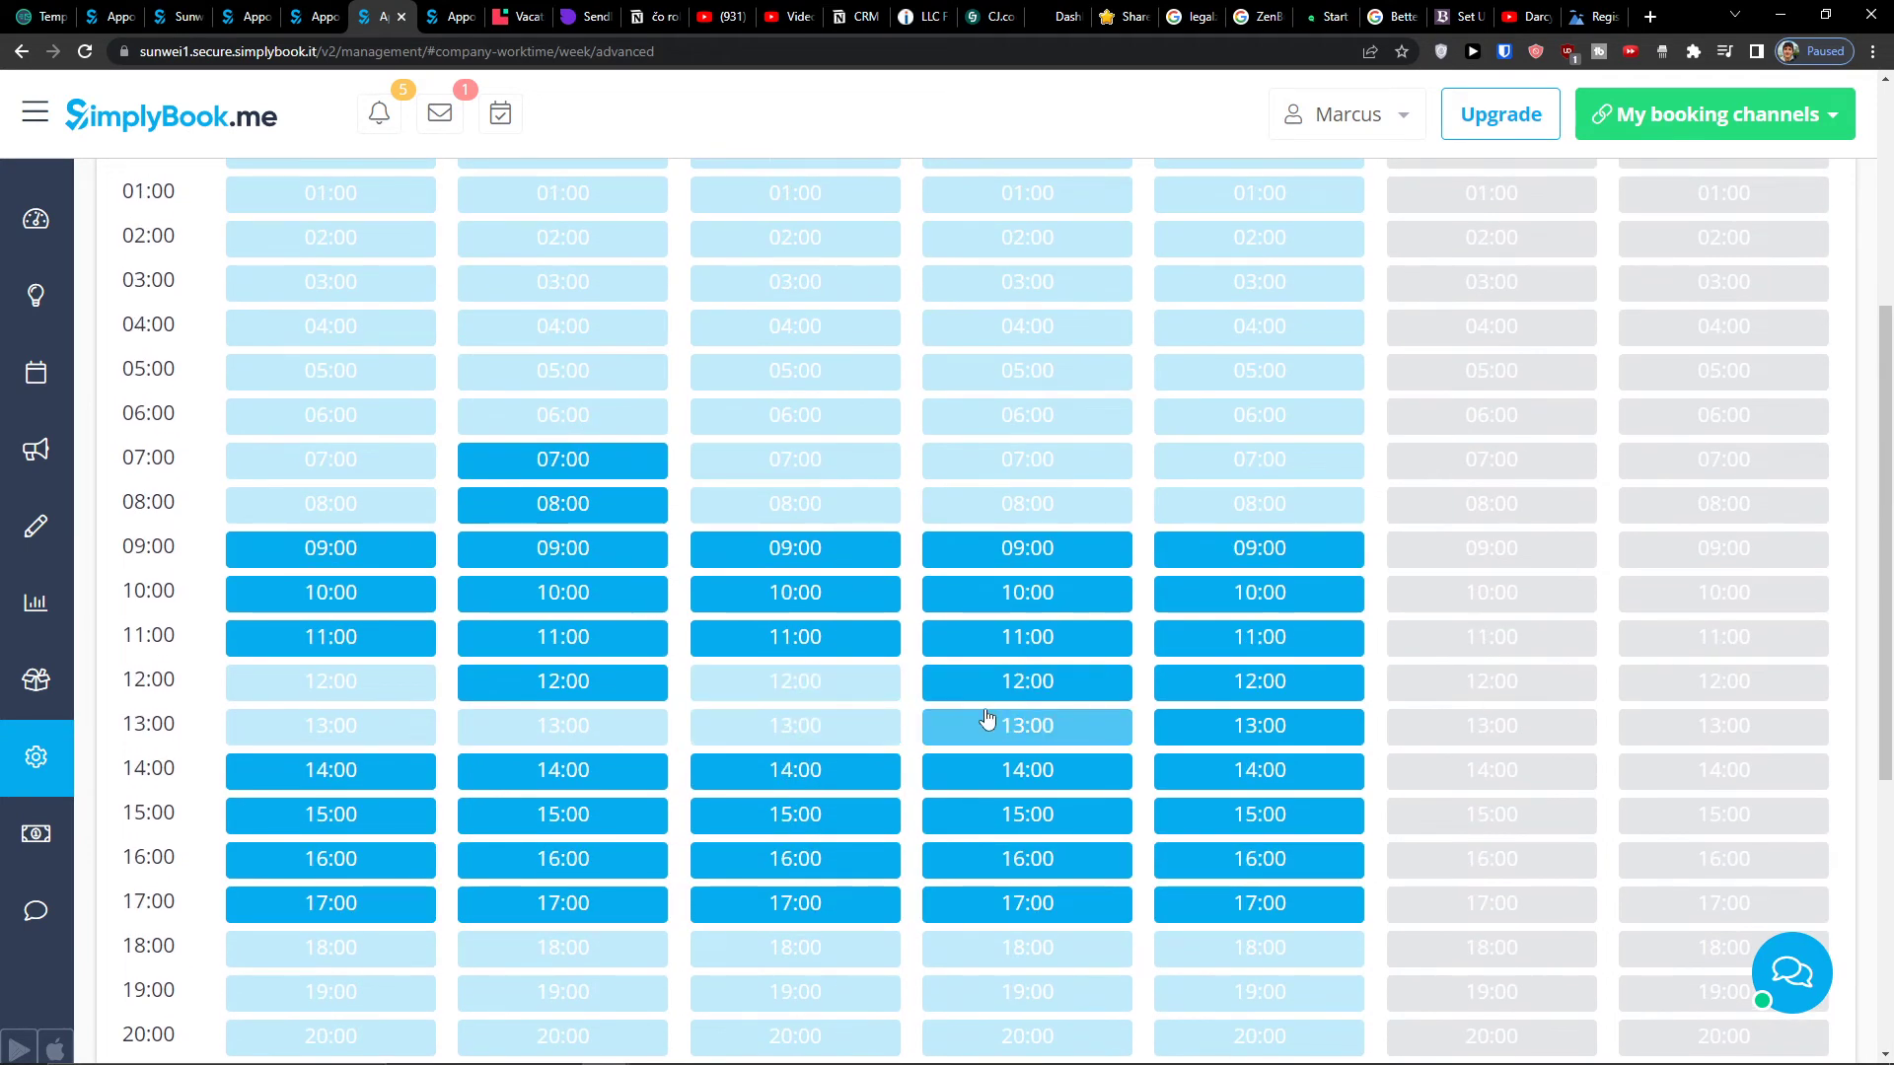
{"action": "left_click", "coordinate": [985, 725]}
{"action": "left_click", "coordinate": [1019, 682]}
{"action": "left_click", "coordinate": [1200, 692]}
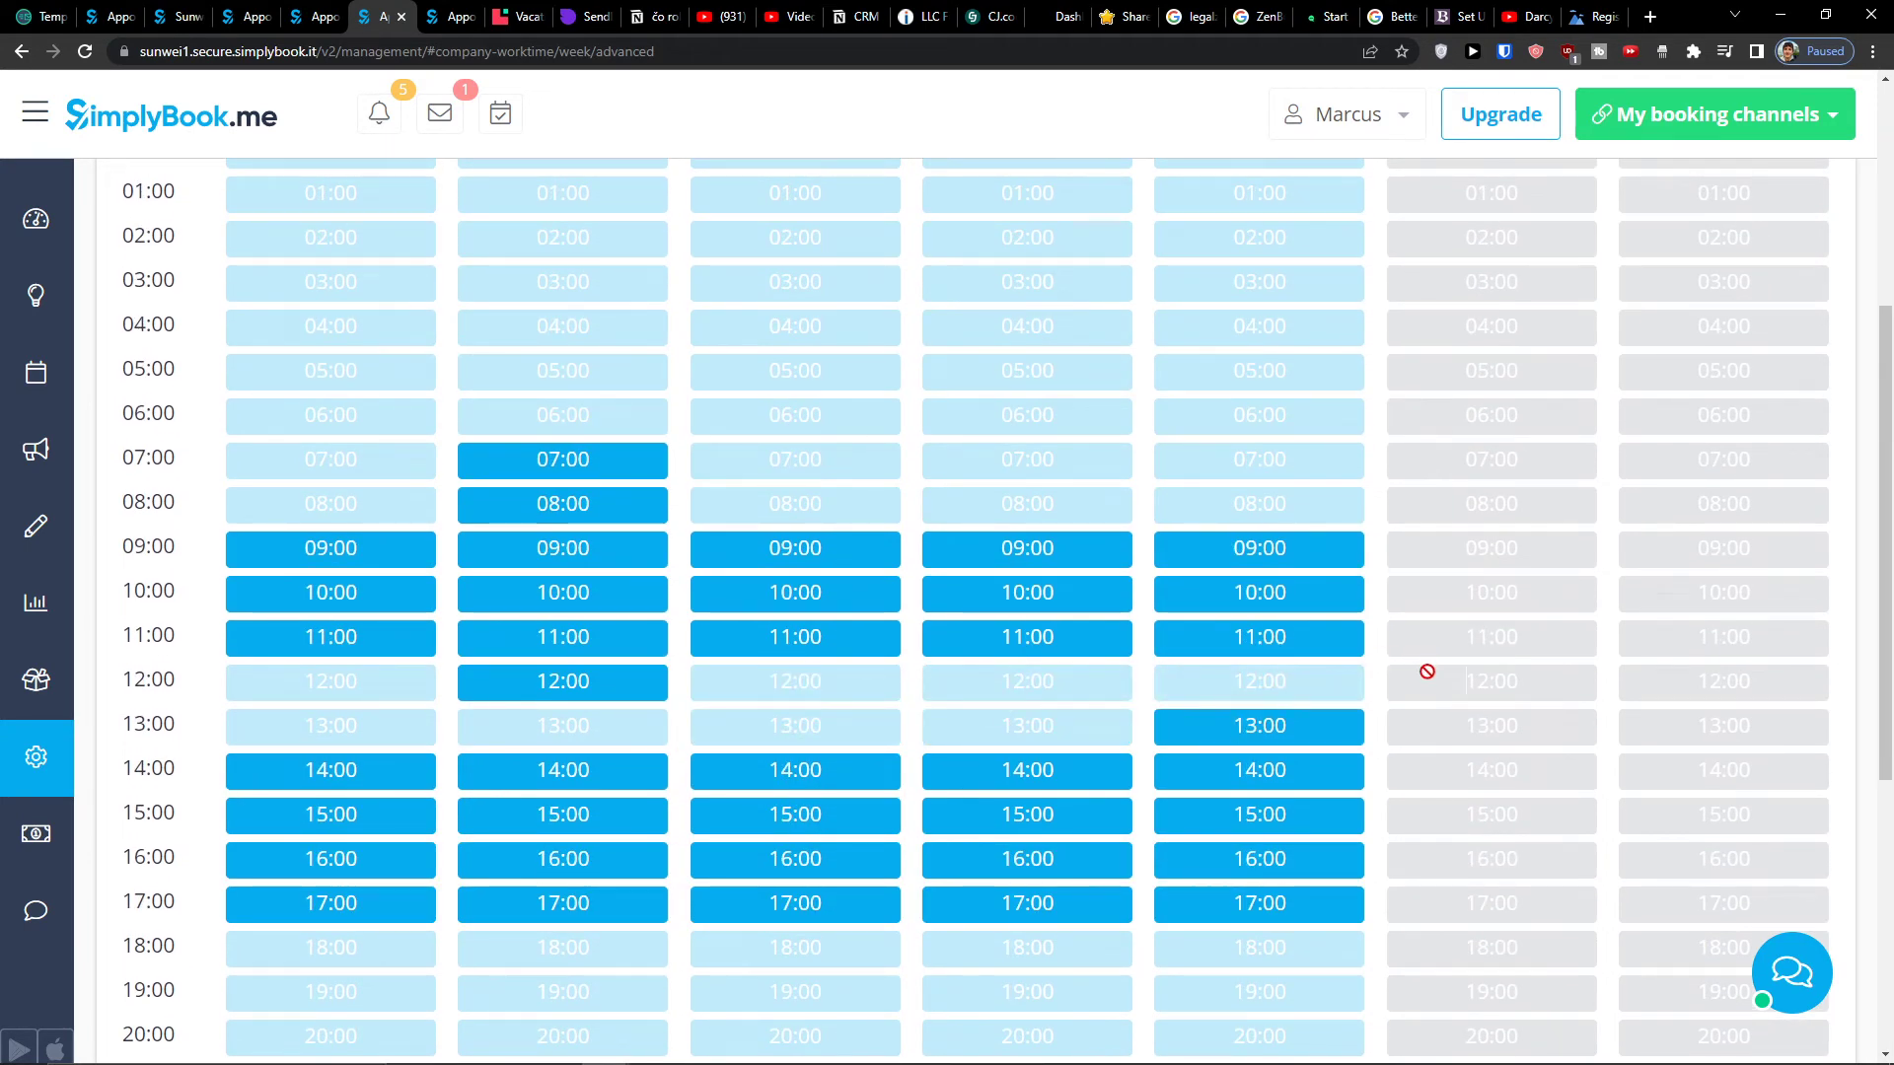
{"action": "scroll", "coordinate": [1424, 668], "scroll_direction": "up", "scroll_amount": 5}
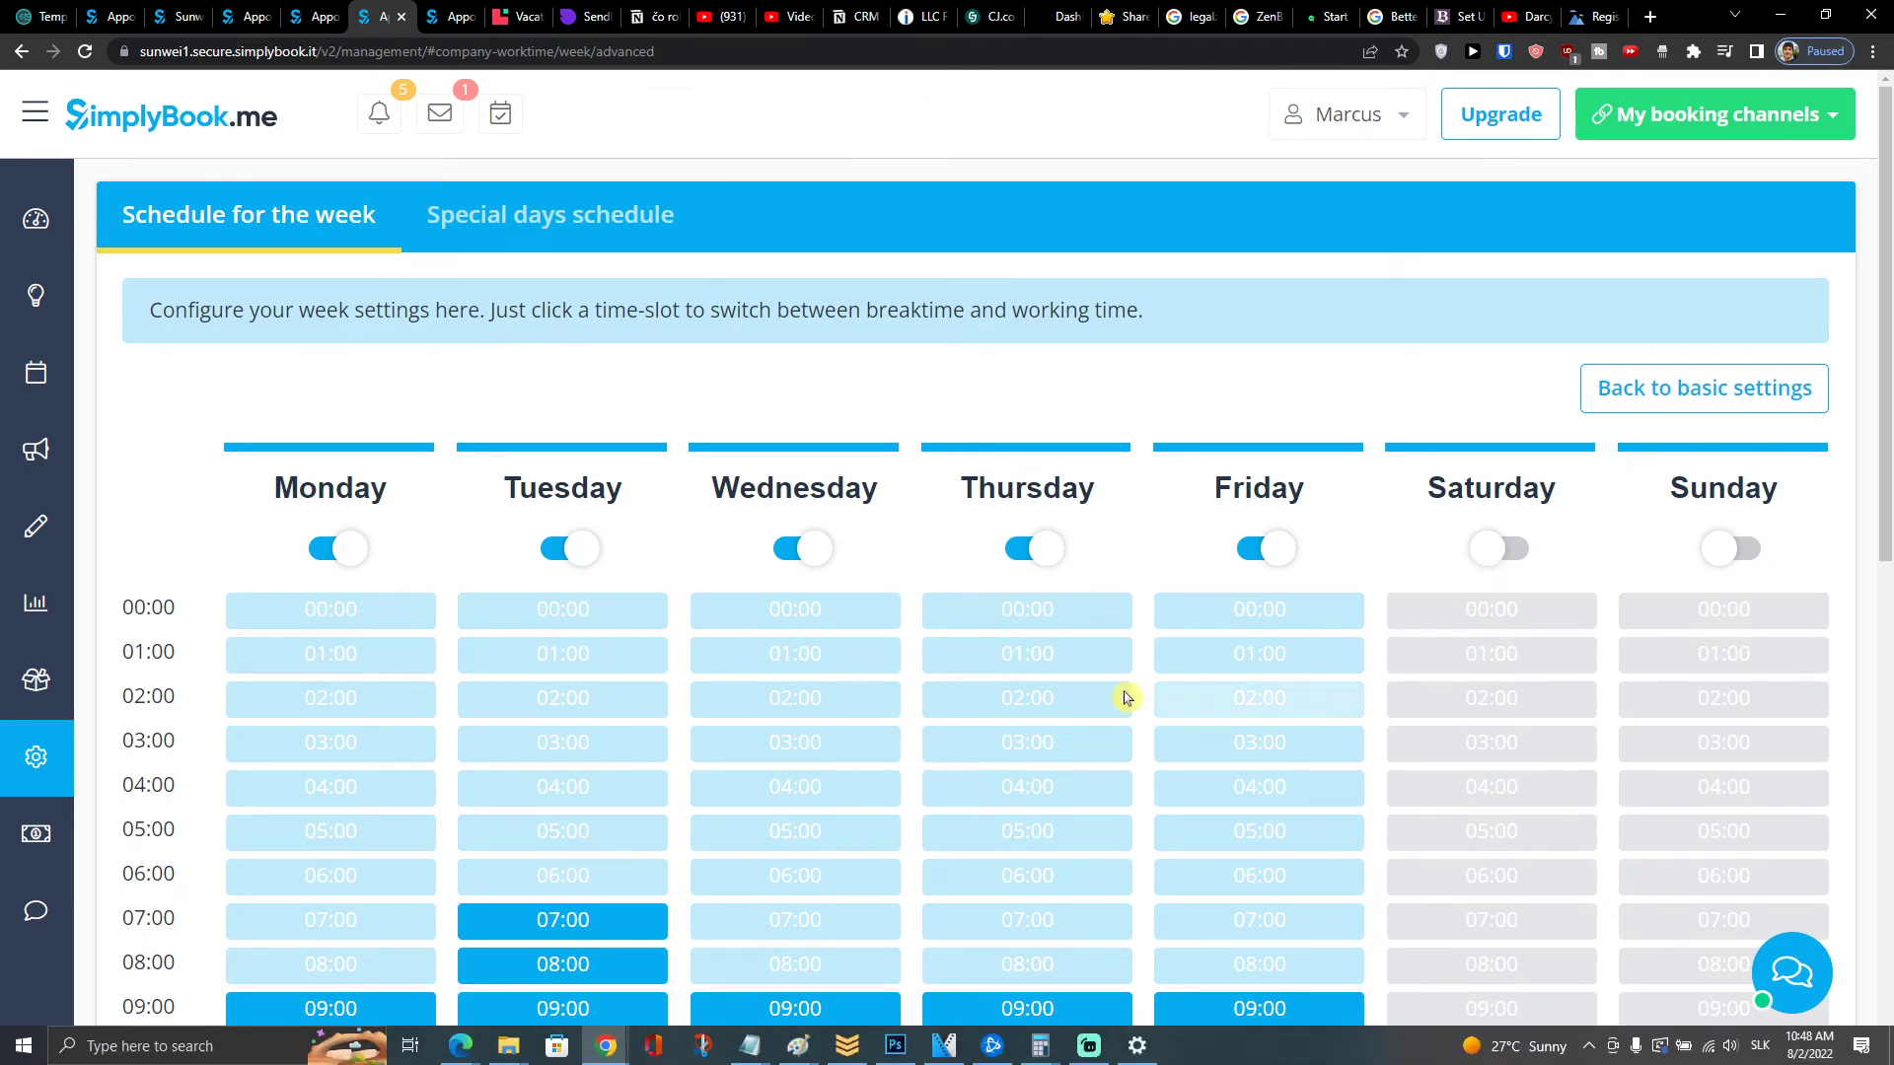
{"action": "mouse_move", "coordinate": [14, 333]}
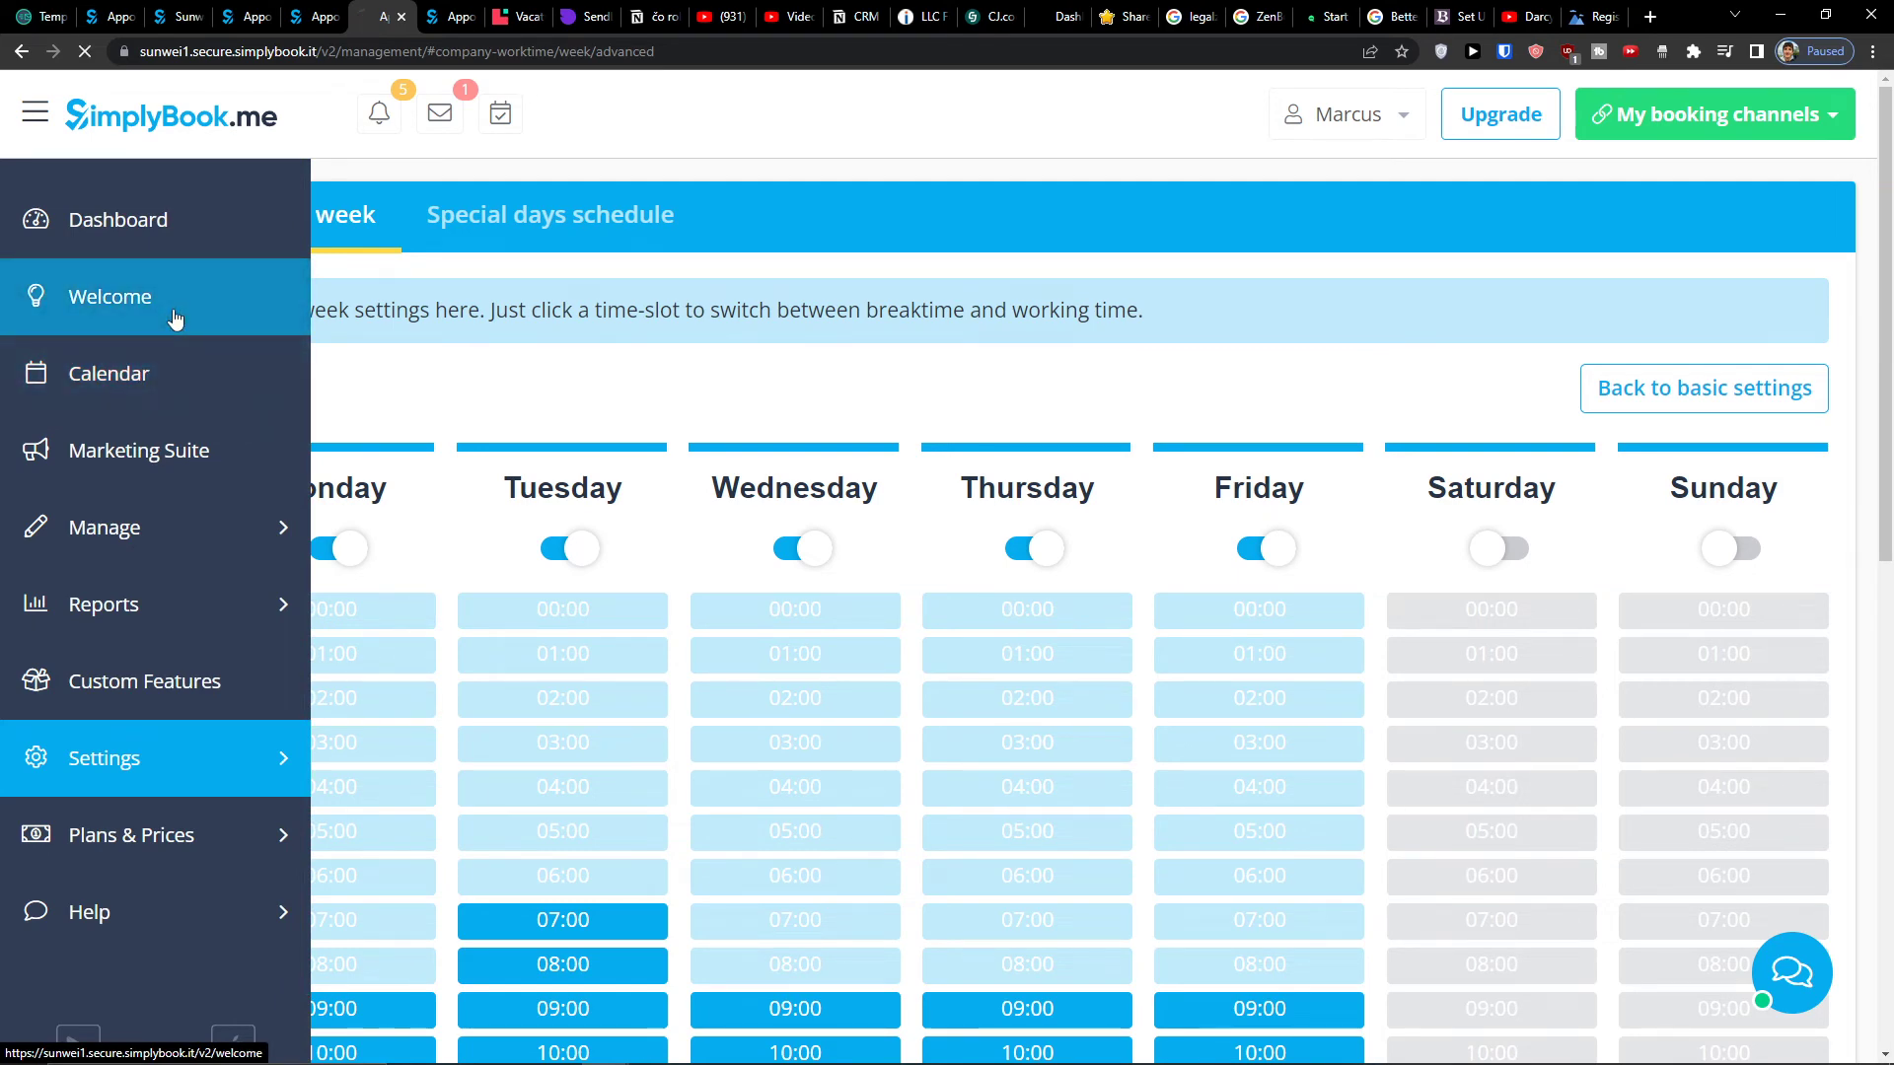
- Open the Custom Features guide in a new tab and scroll to the booking-website add-ons like Intake forms
{"action": "scroll", "coordinate": [744, 656], "scroll_direction": "down", "scroll_amount": 2}
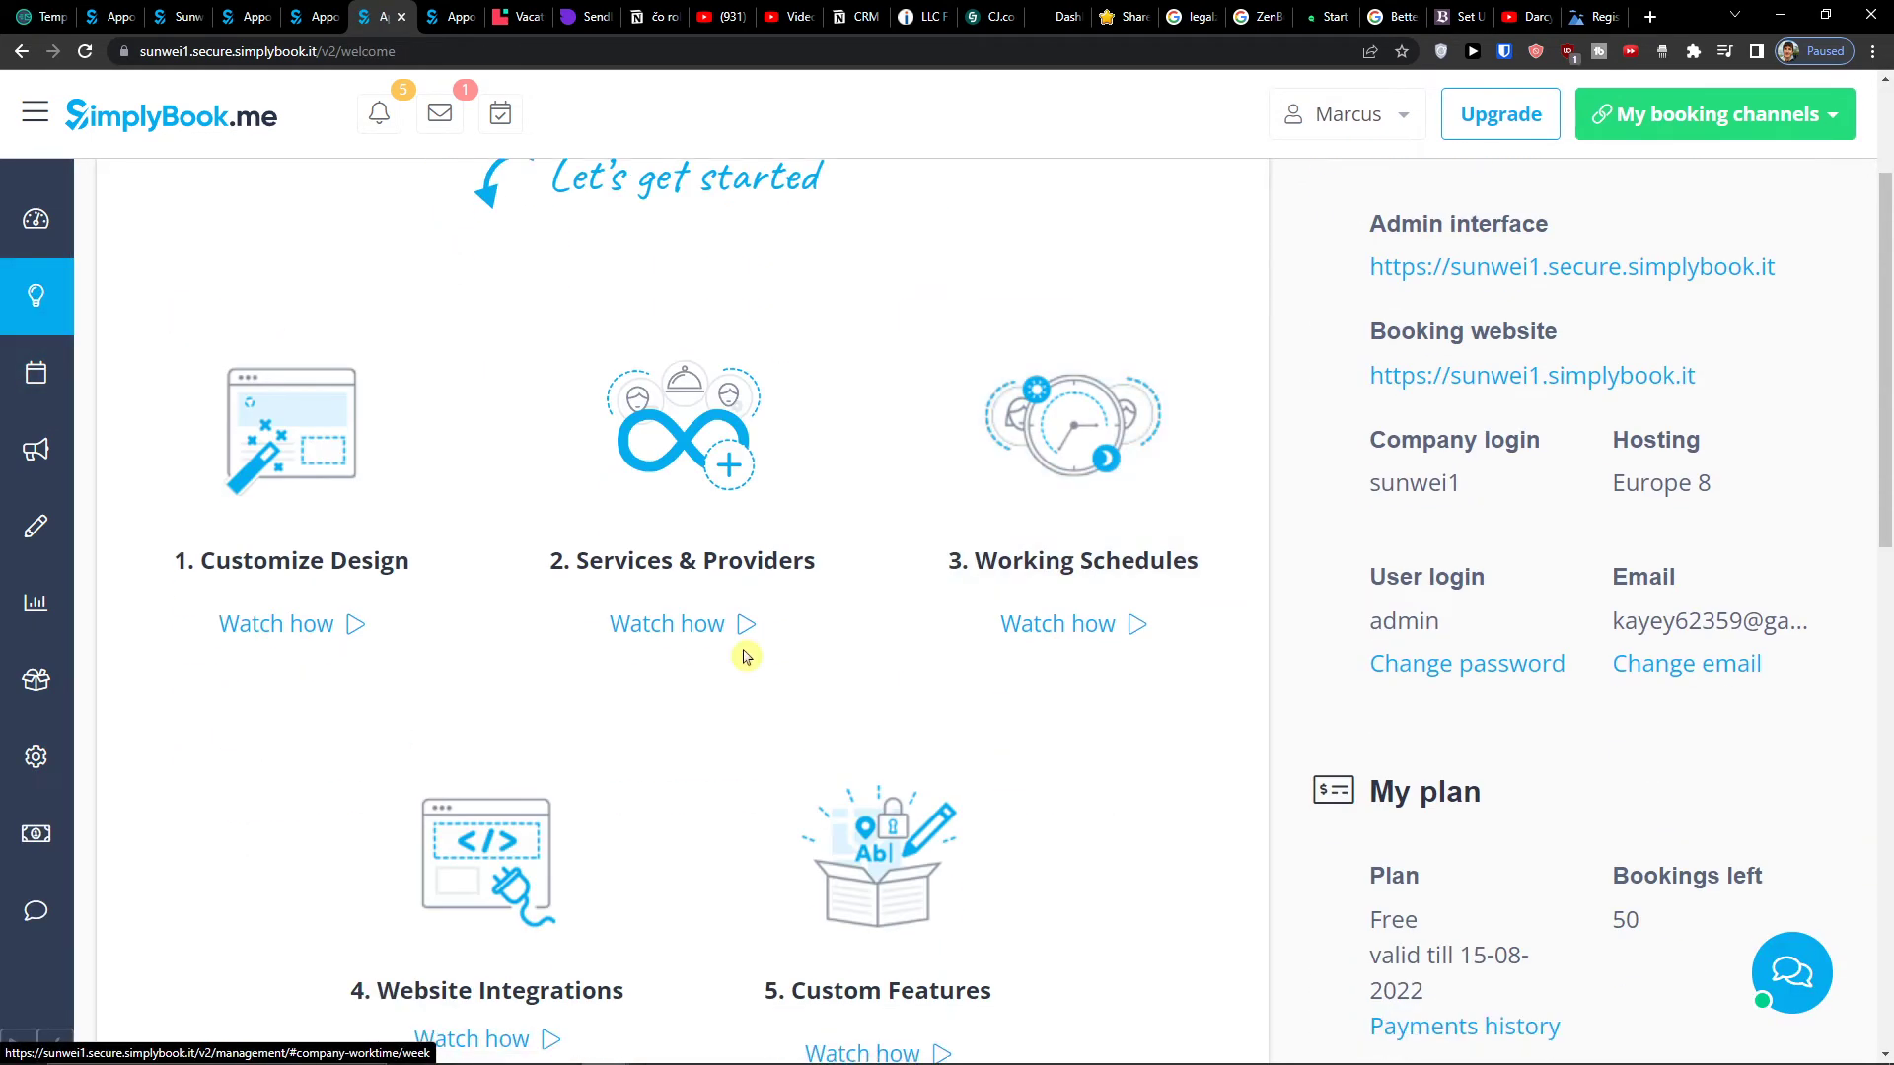
{"action": "scroll", "coordinate": [690, 671], "scroll_direction": "down", "scroll_amount": 2}
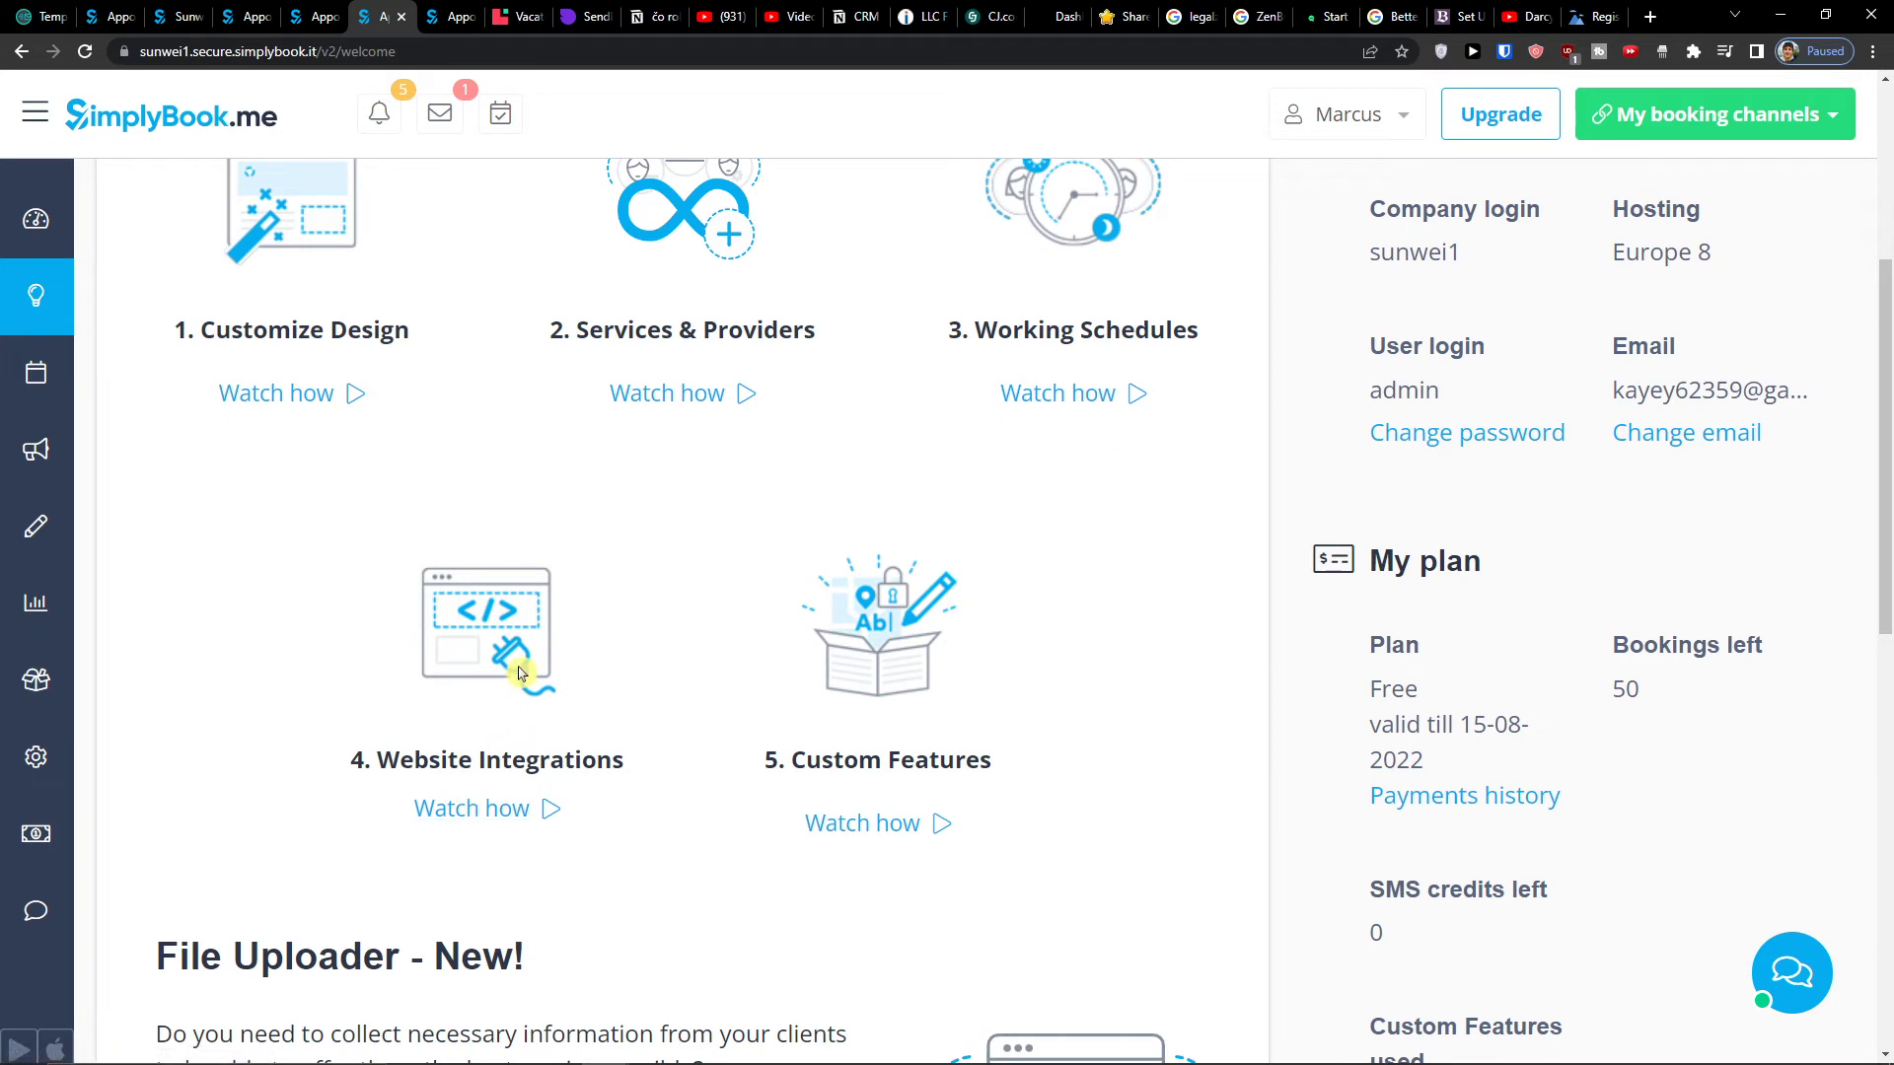
{"action": "middle_click", "coordinate": [901, 752]}
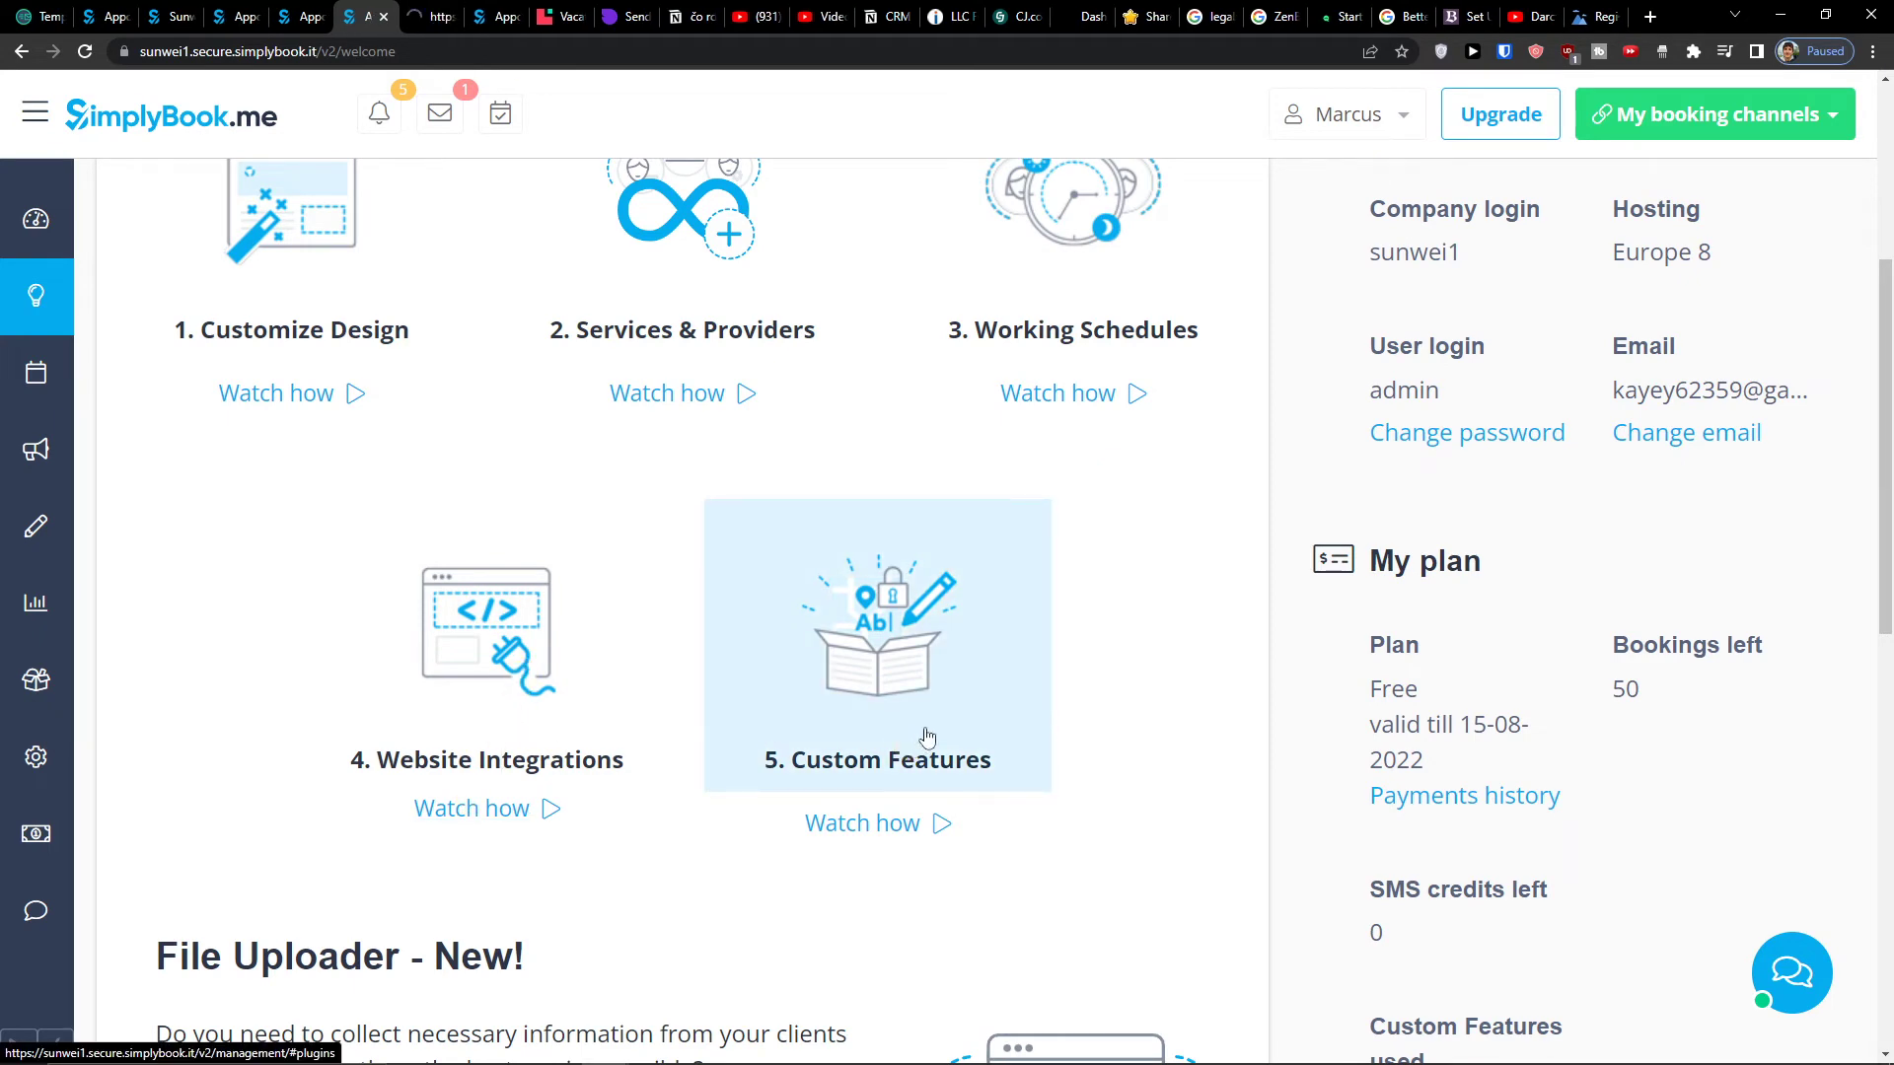
{"action": "scroll", "coordinate": [1107, 675], "scroll_direction": "down", "scroll_amount": 8}
{"action": "scroll", "coordinate": [1107, 676], "scroll_direction": "up", "scroll_amount": 2}
{"action": "scroll", "coordinate": [1106, 676], "scroll_direction": "down", "scroll_amount": 4}
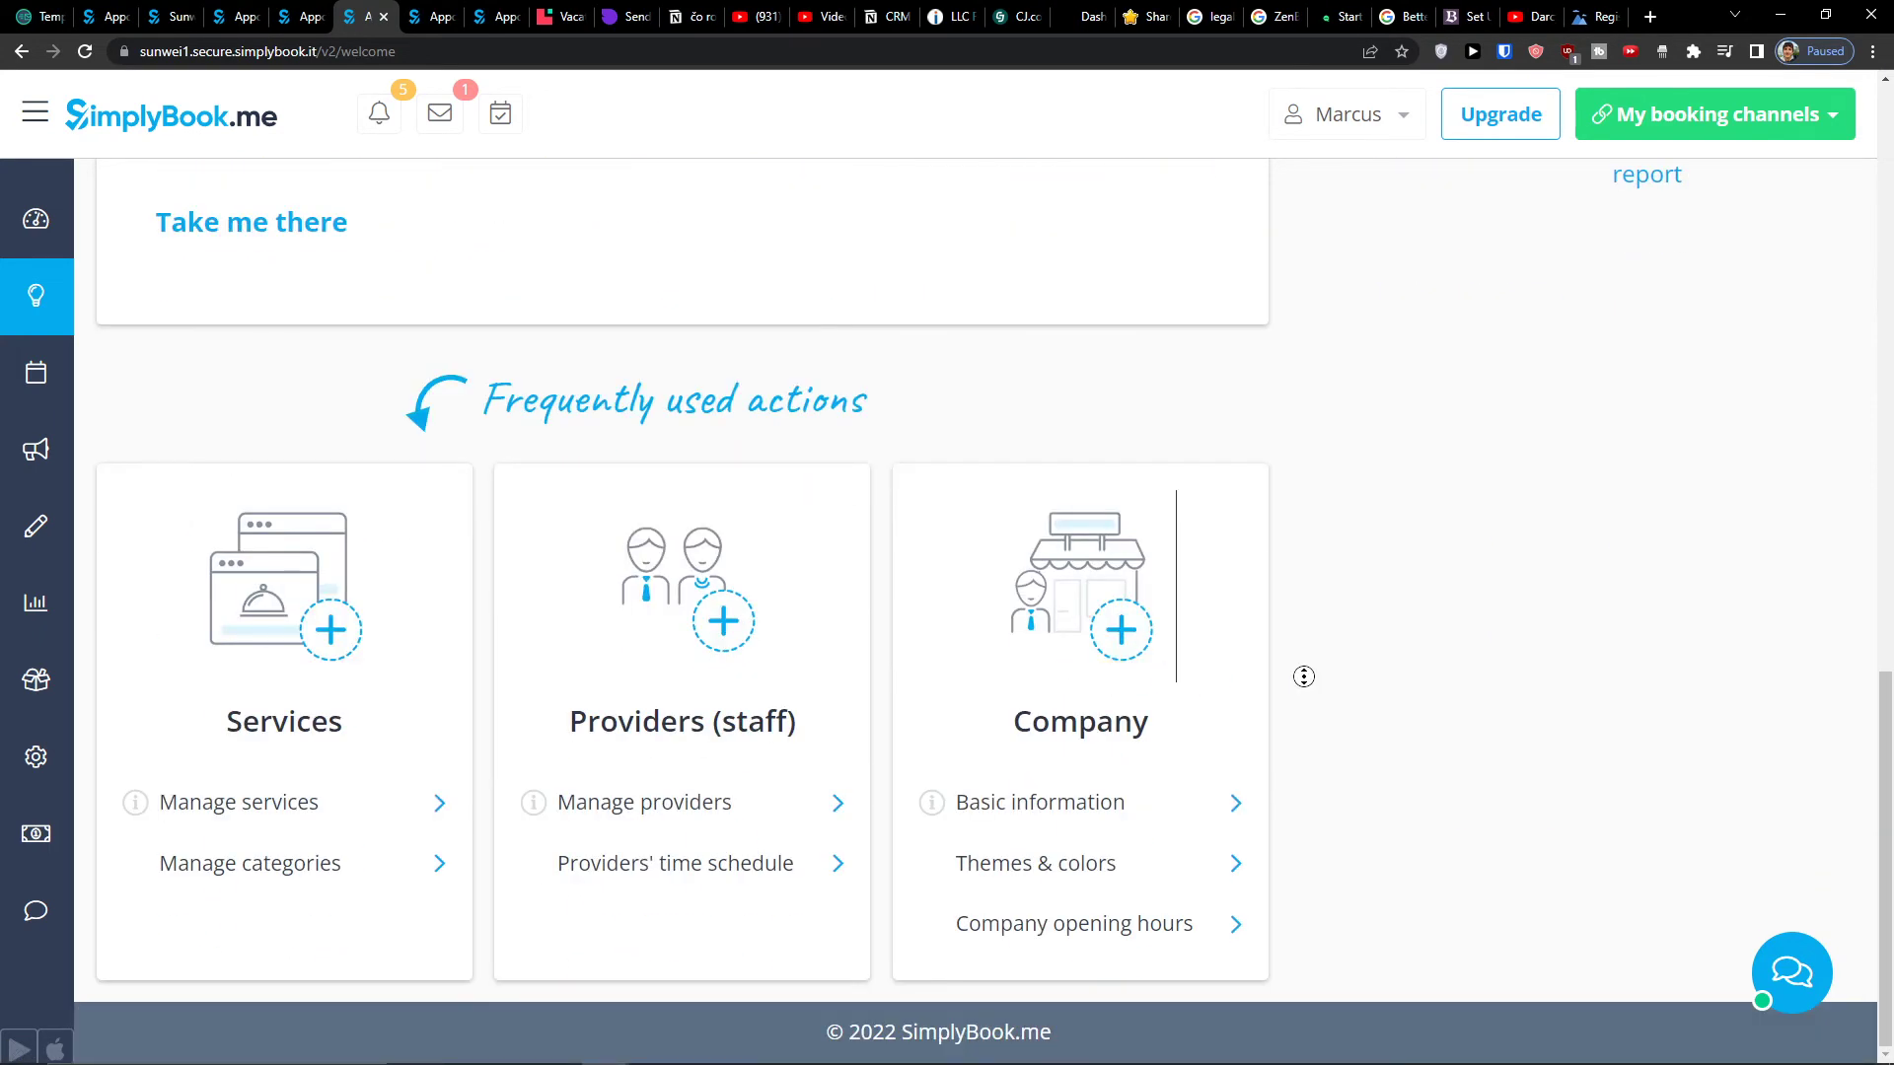
{"action": "scroll", "coordinate": [1303, 676], "scroll_direction": "up", "scroll_amount": 10}
{"action": "left_click", "coordinate": [439, 10]}
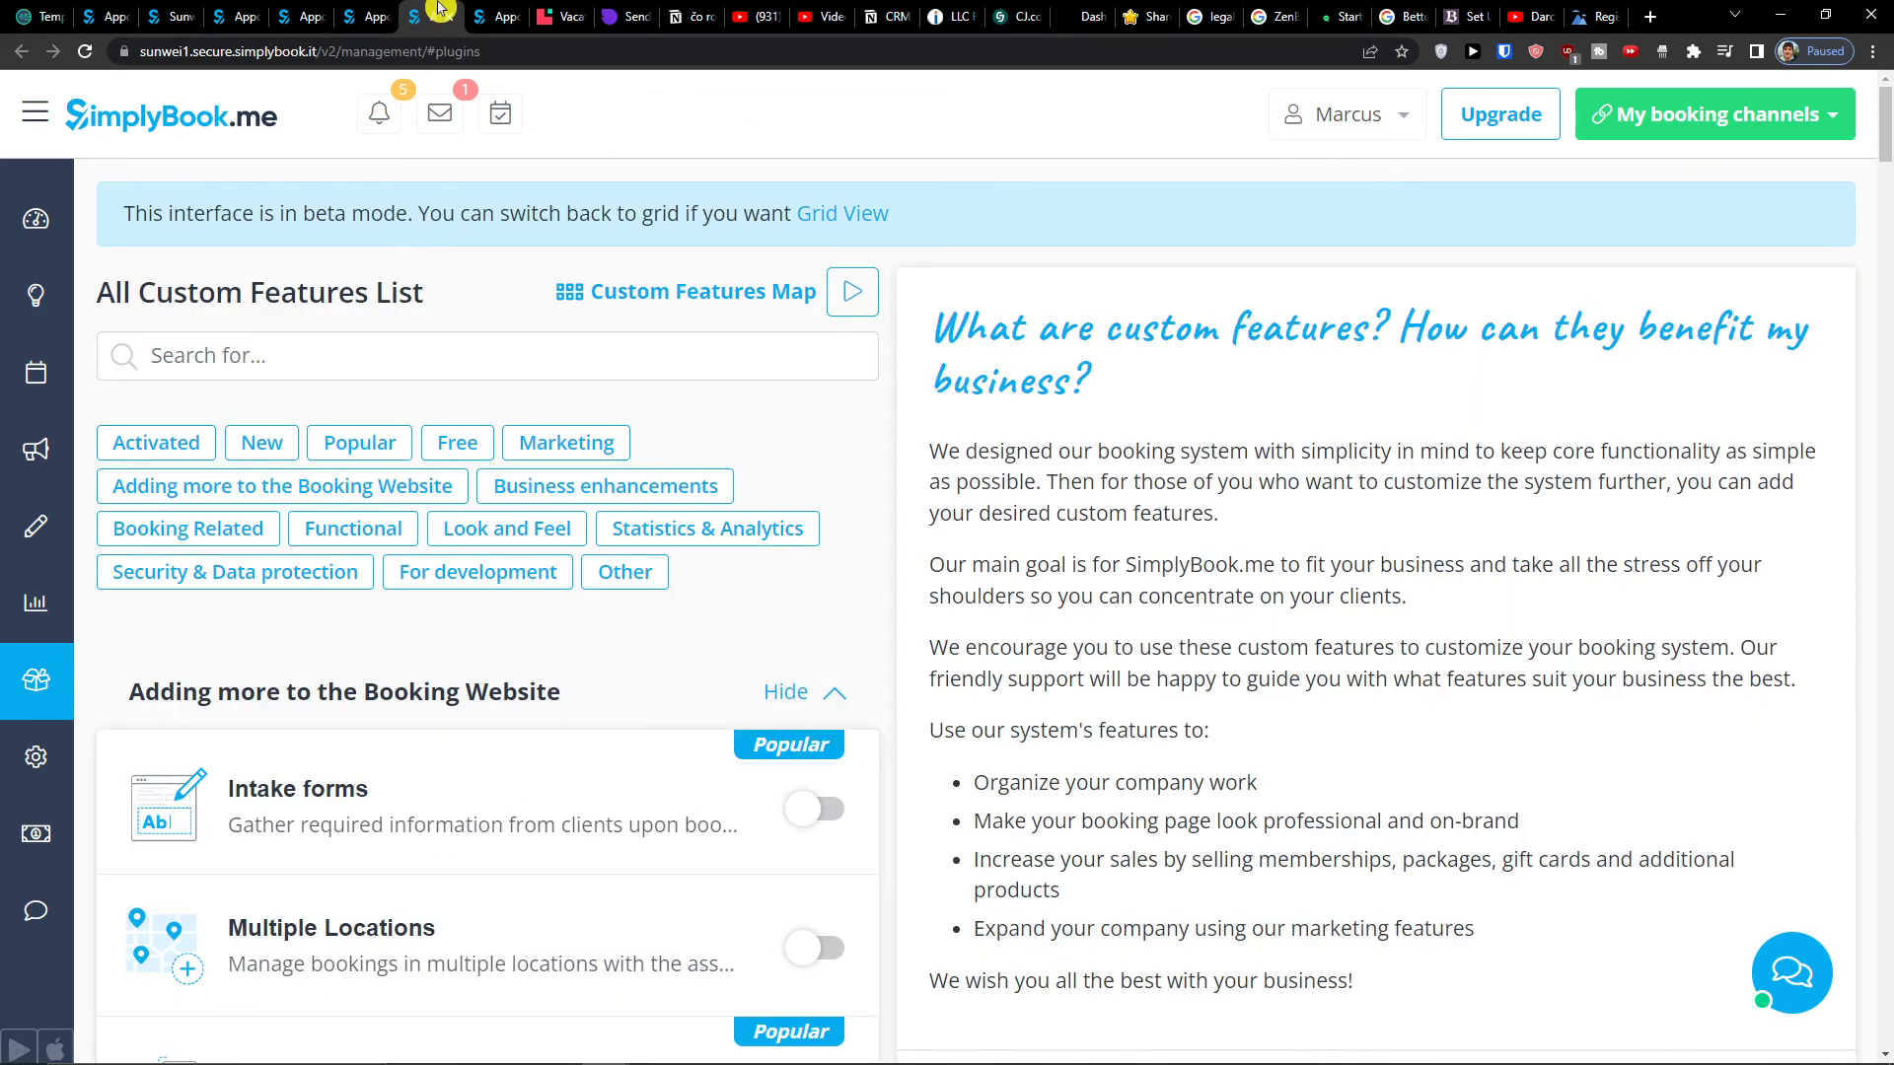
{"action": "scroll", "coordinate": [489, 517], "scroll_direction": "down", "scroll_amount": 2}
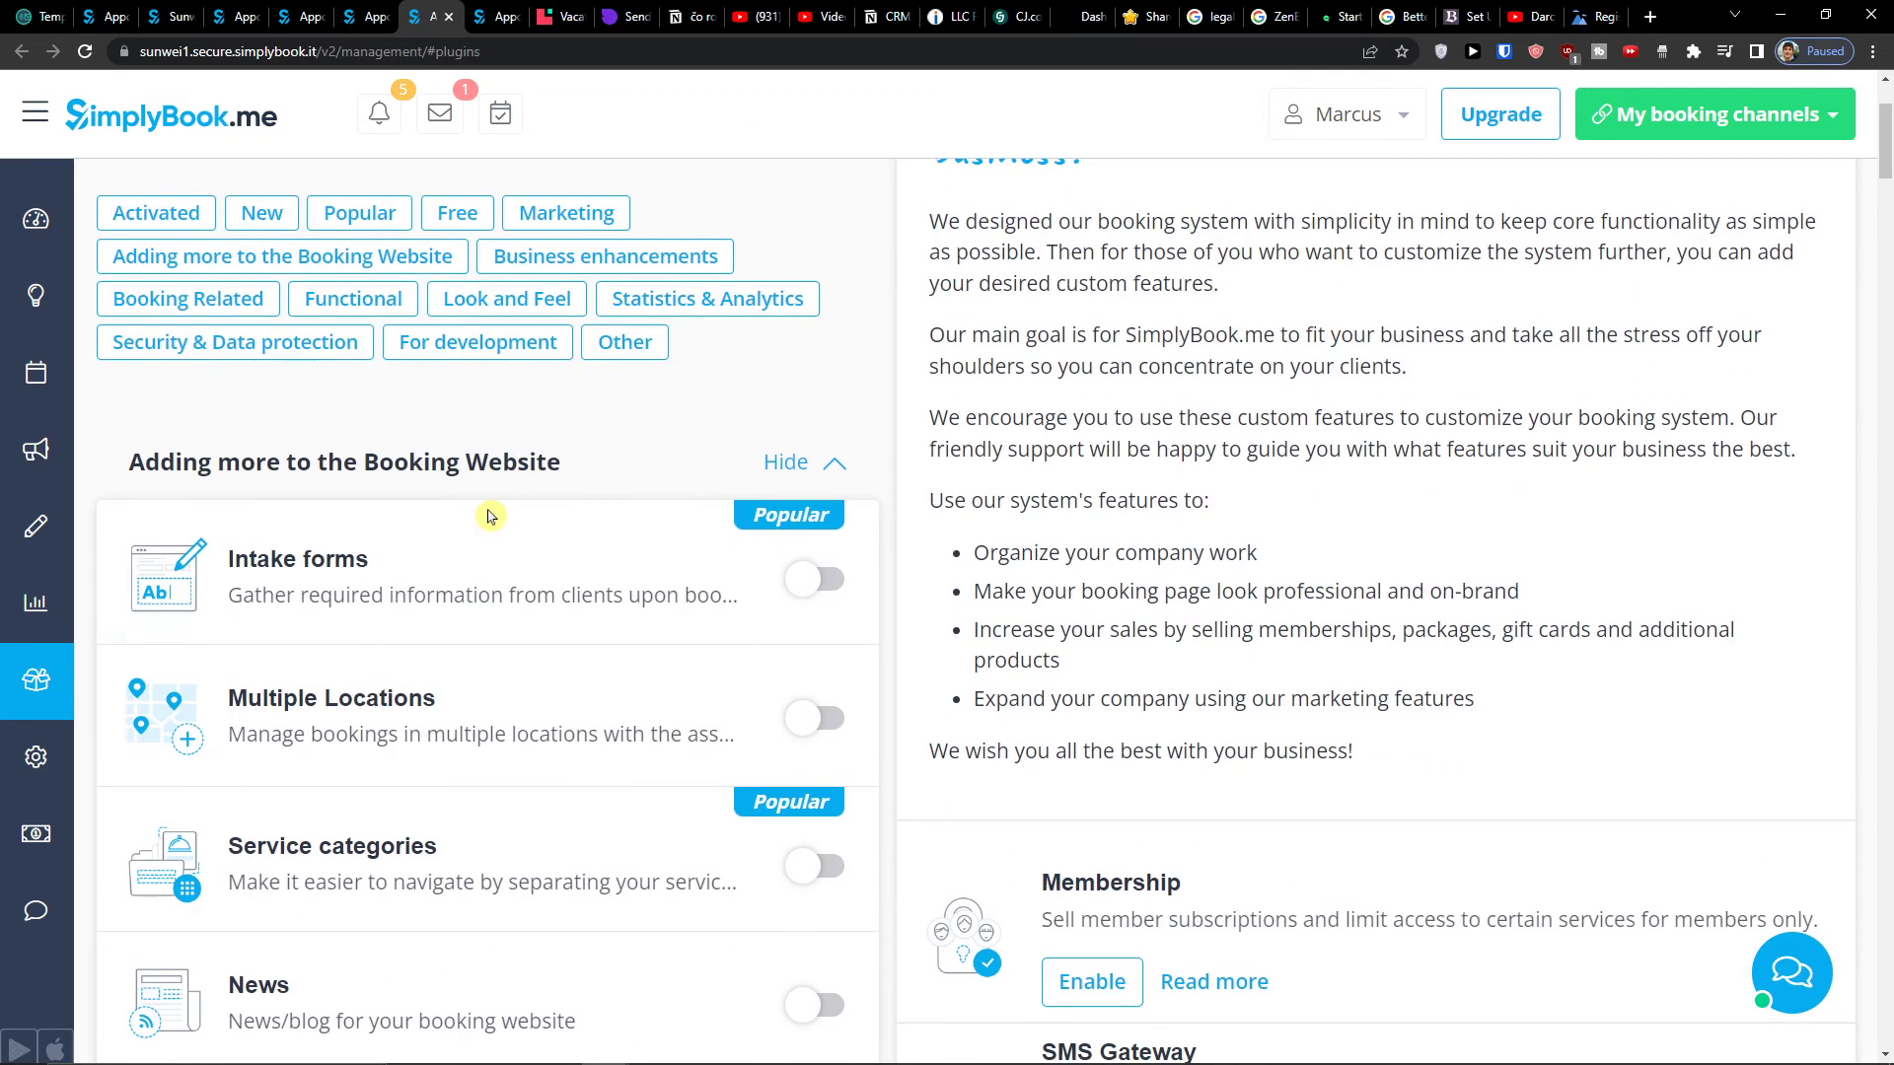
{"action": "scroll", "coordinate": [470, 548], "scroll_direction": "down", "scroll_amount": 2}
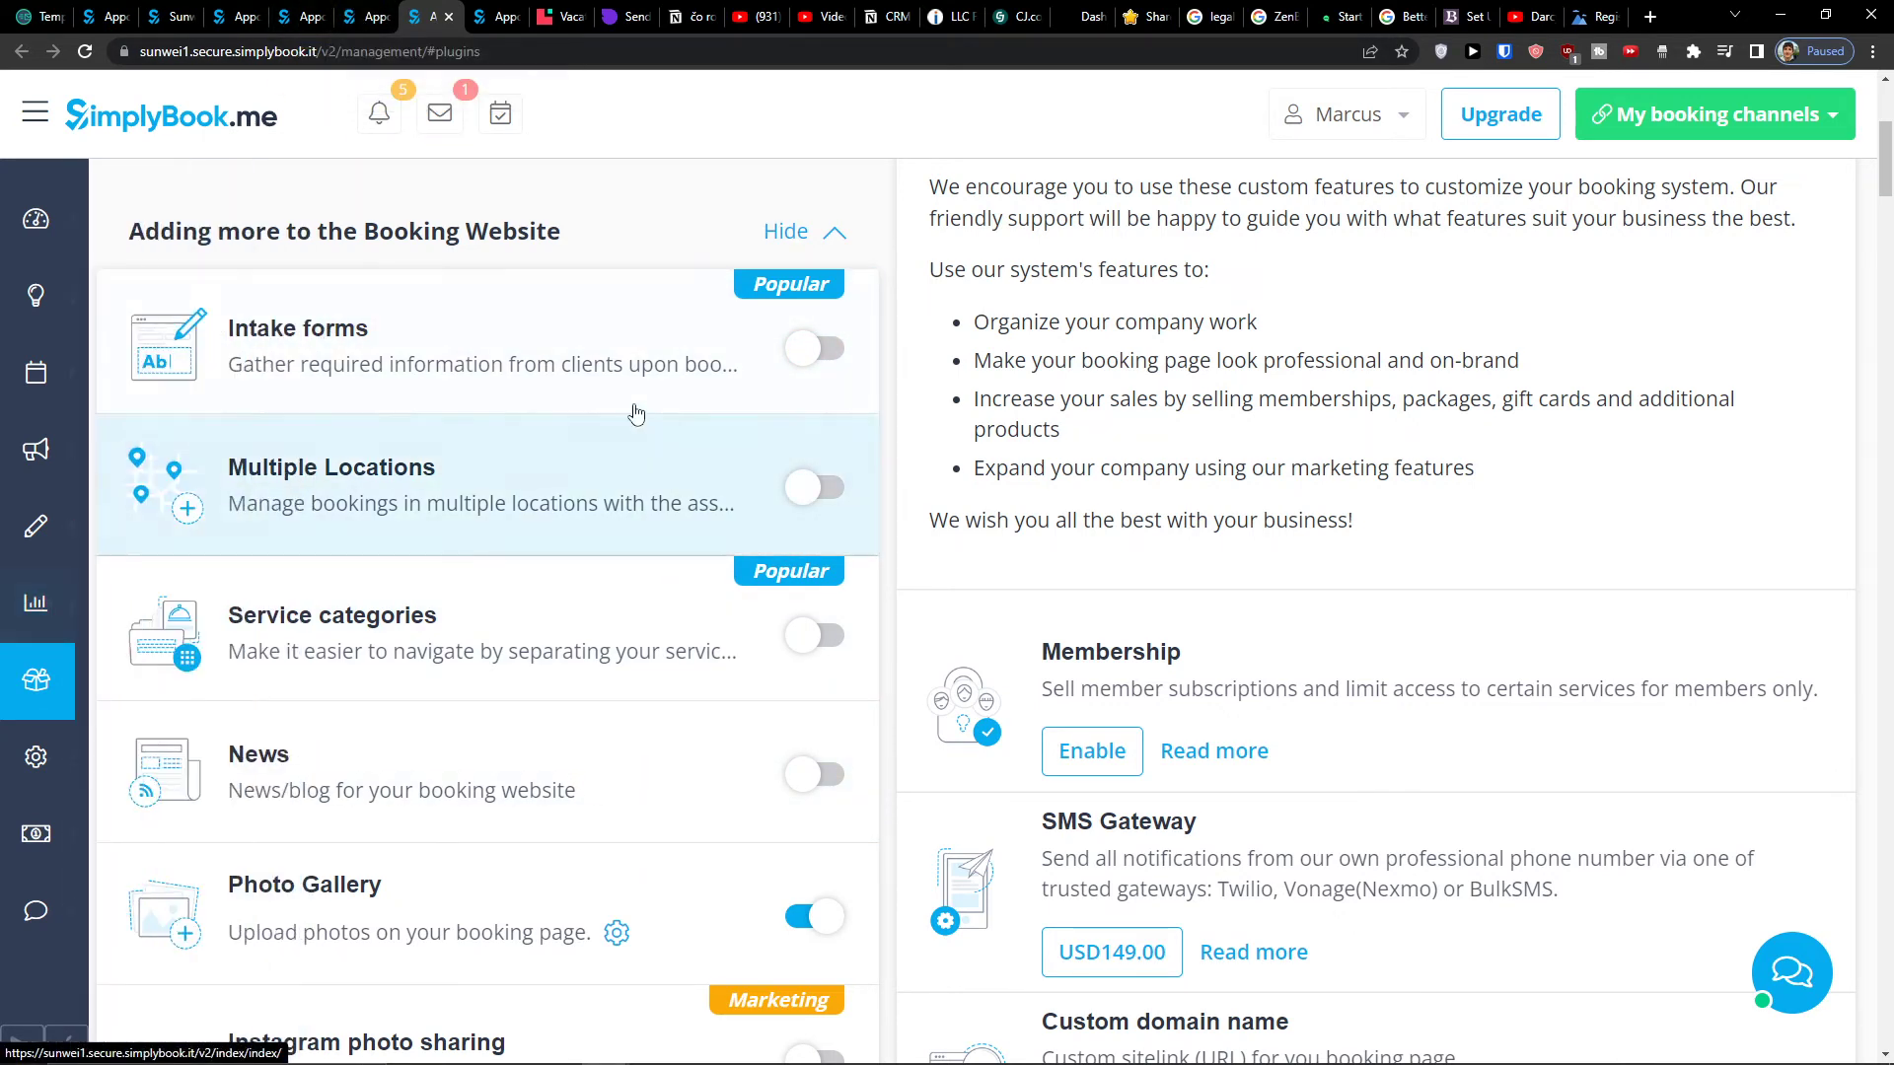
- From the Welcome tab, open Basic information in a new tab and review the company information page
{"action": "key", "text": "ctrl+shift+Tab"}
{"action": "scroll", "coordinate": [833, 557], "scroll_direction": "down", "scroll_amount": 5}
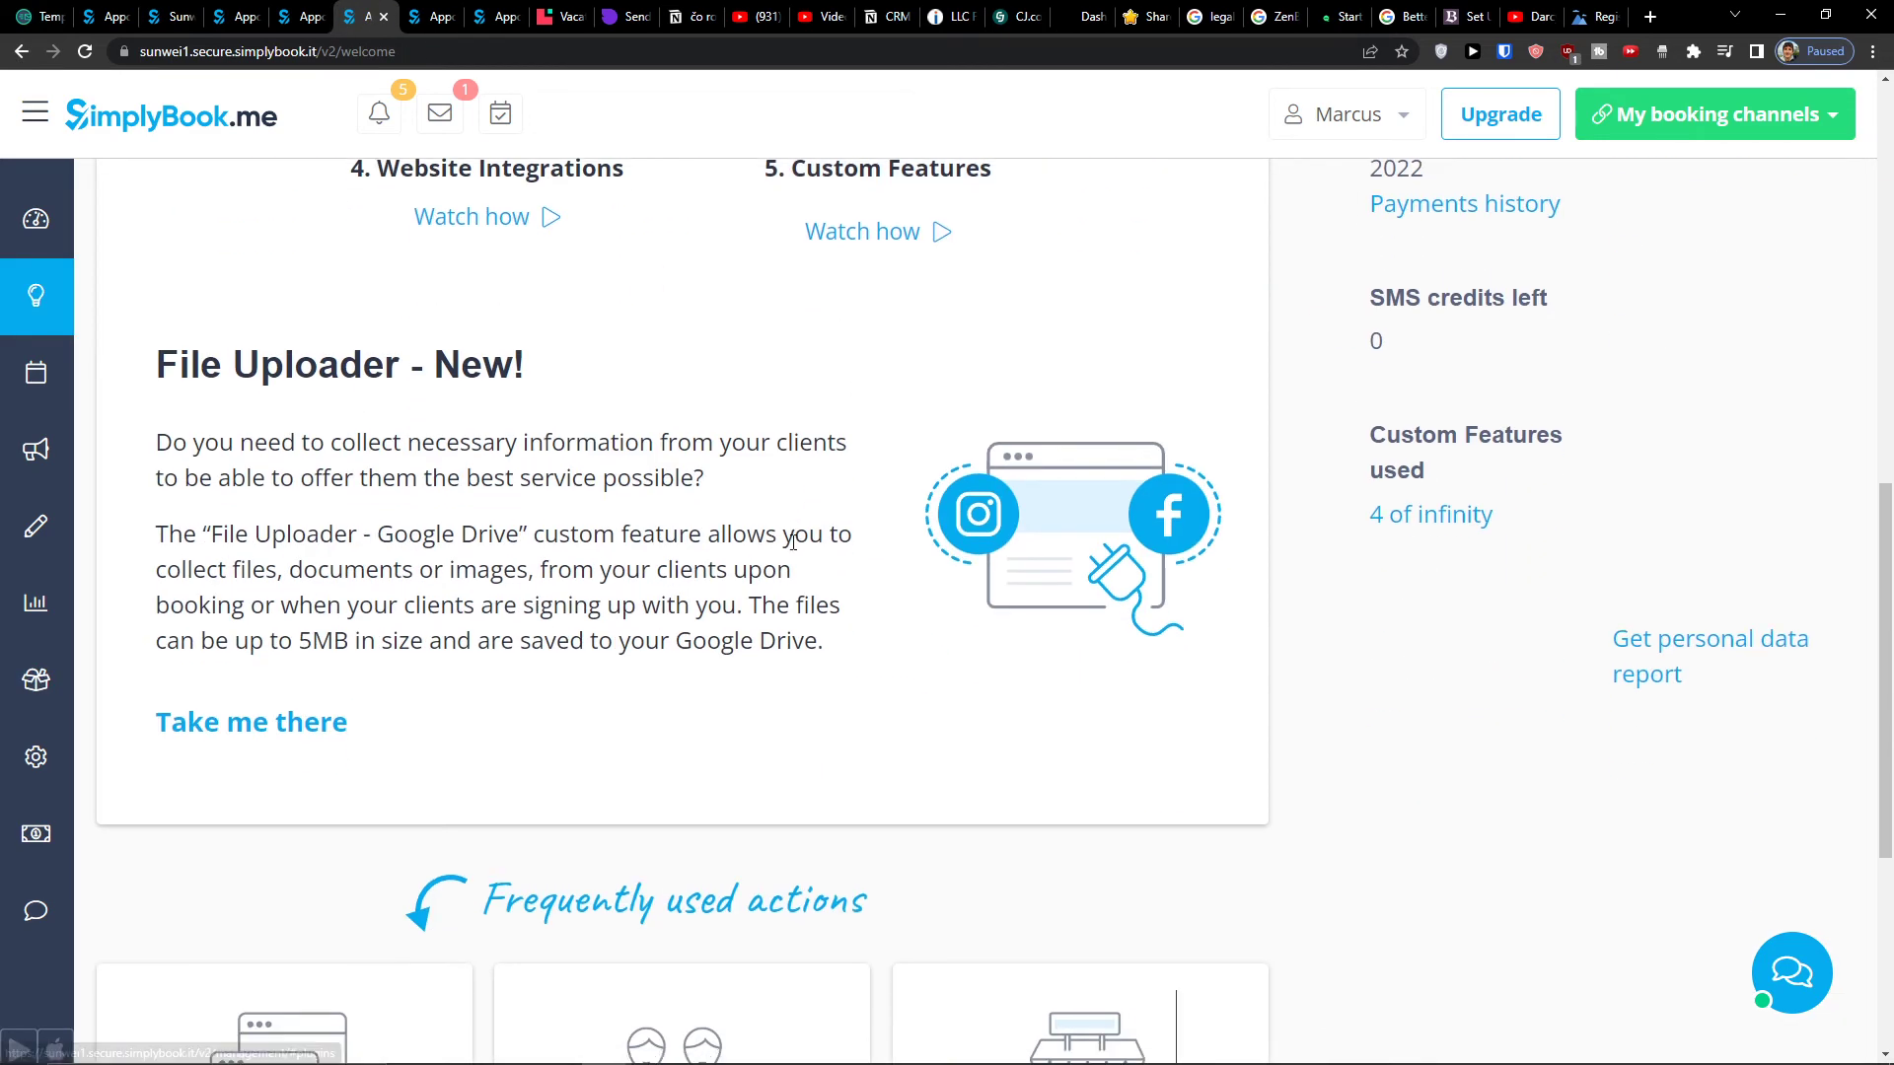
{"action": "scroll", "coordinate": [789, 544], "scroll_direction": "down", "scroll_amount": 2}
{"action": "scroll", "coordinate": [793, 548], "scroll_direction": "up", "scroll_amount": 2}
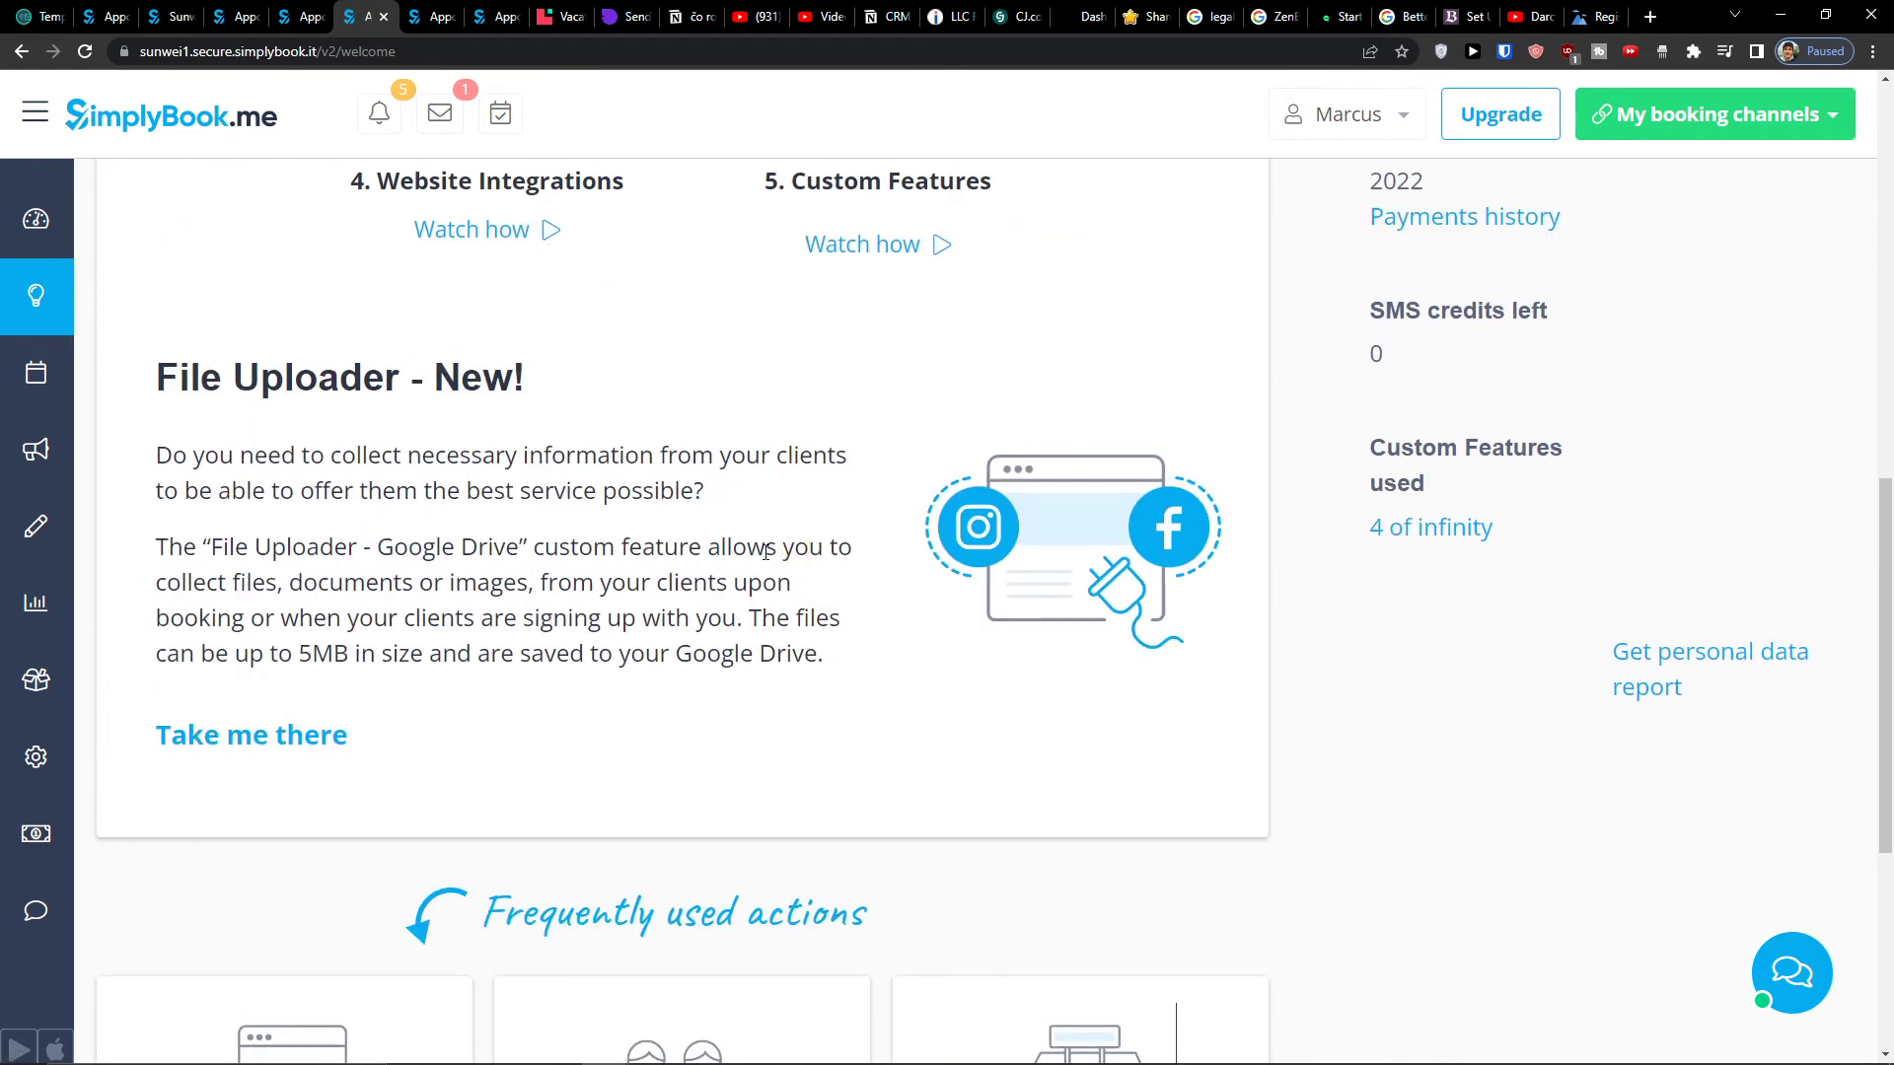
{"action": "scroll", "coordinate": [776, 655], "scroll_direction": "down", "scroll_amount": 5}
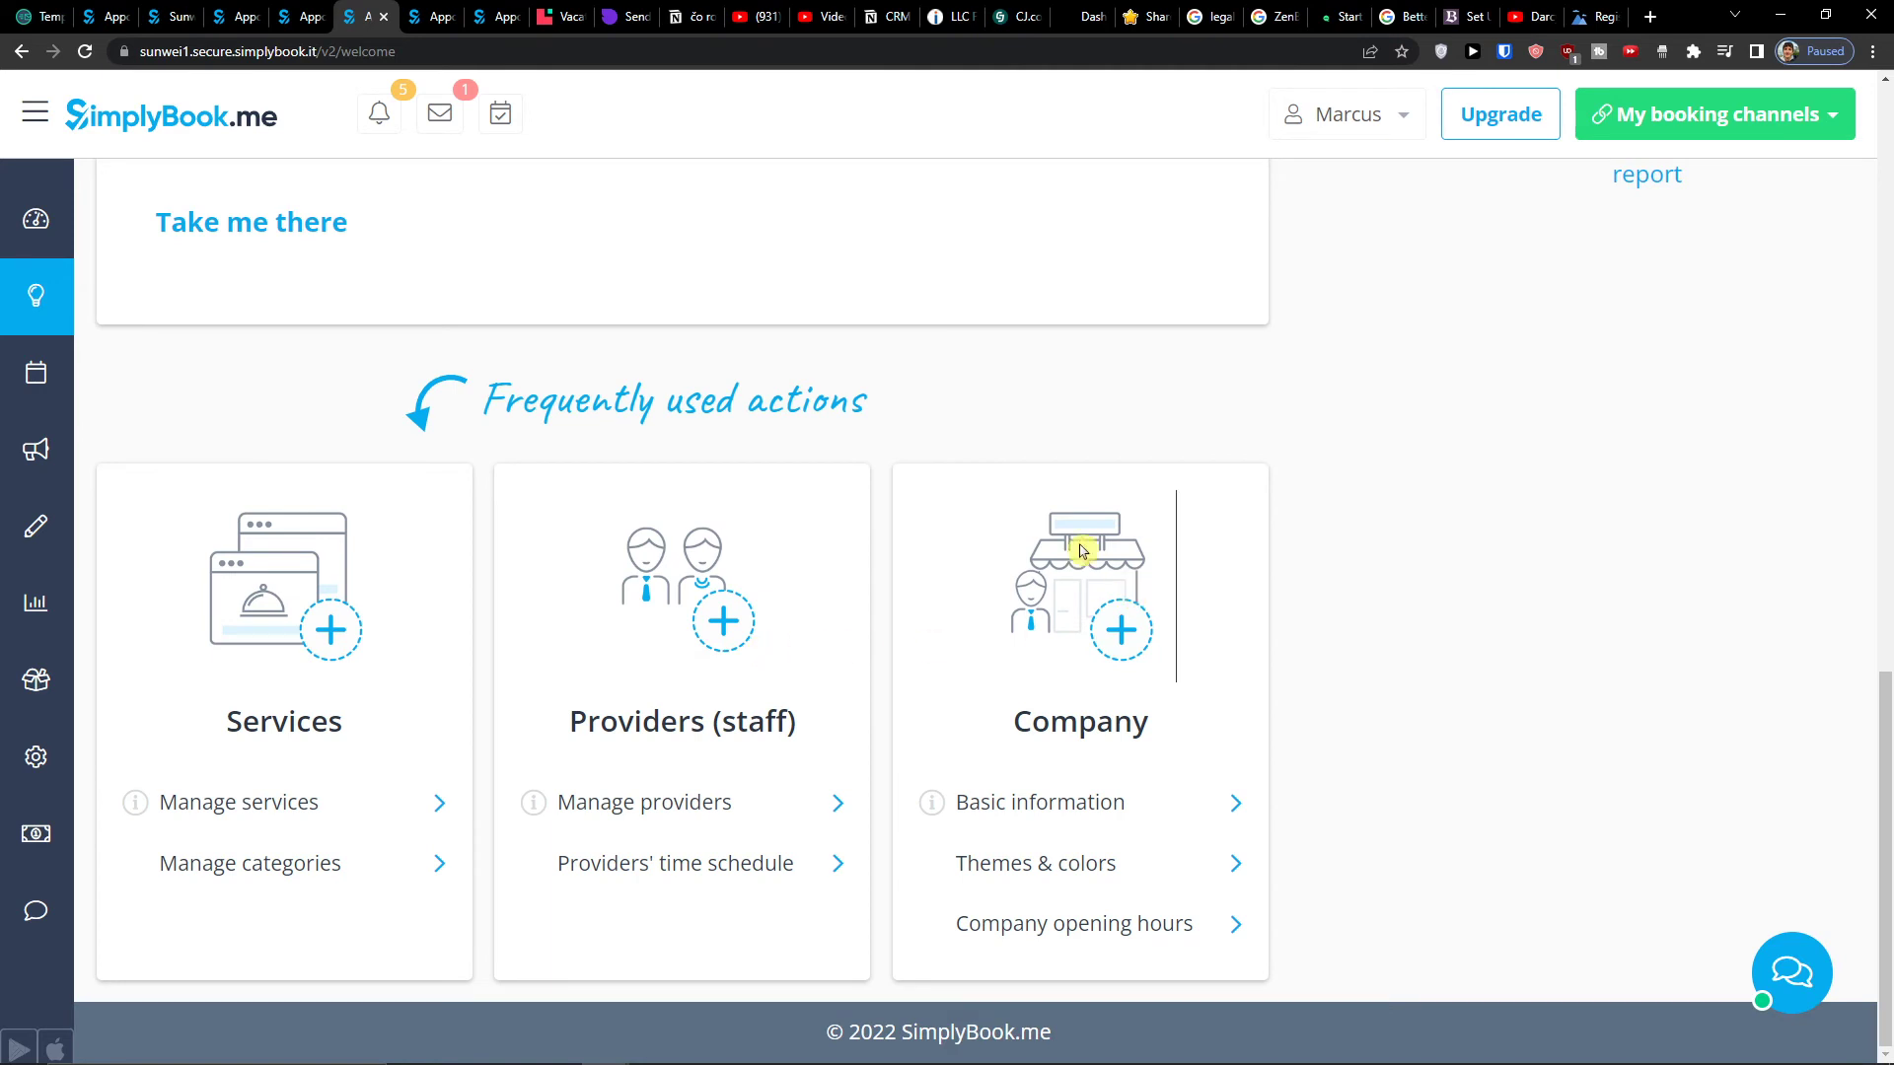
{"action": "middle_click", "coordinate": [1052, 803]}
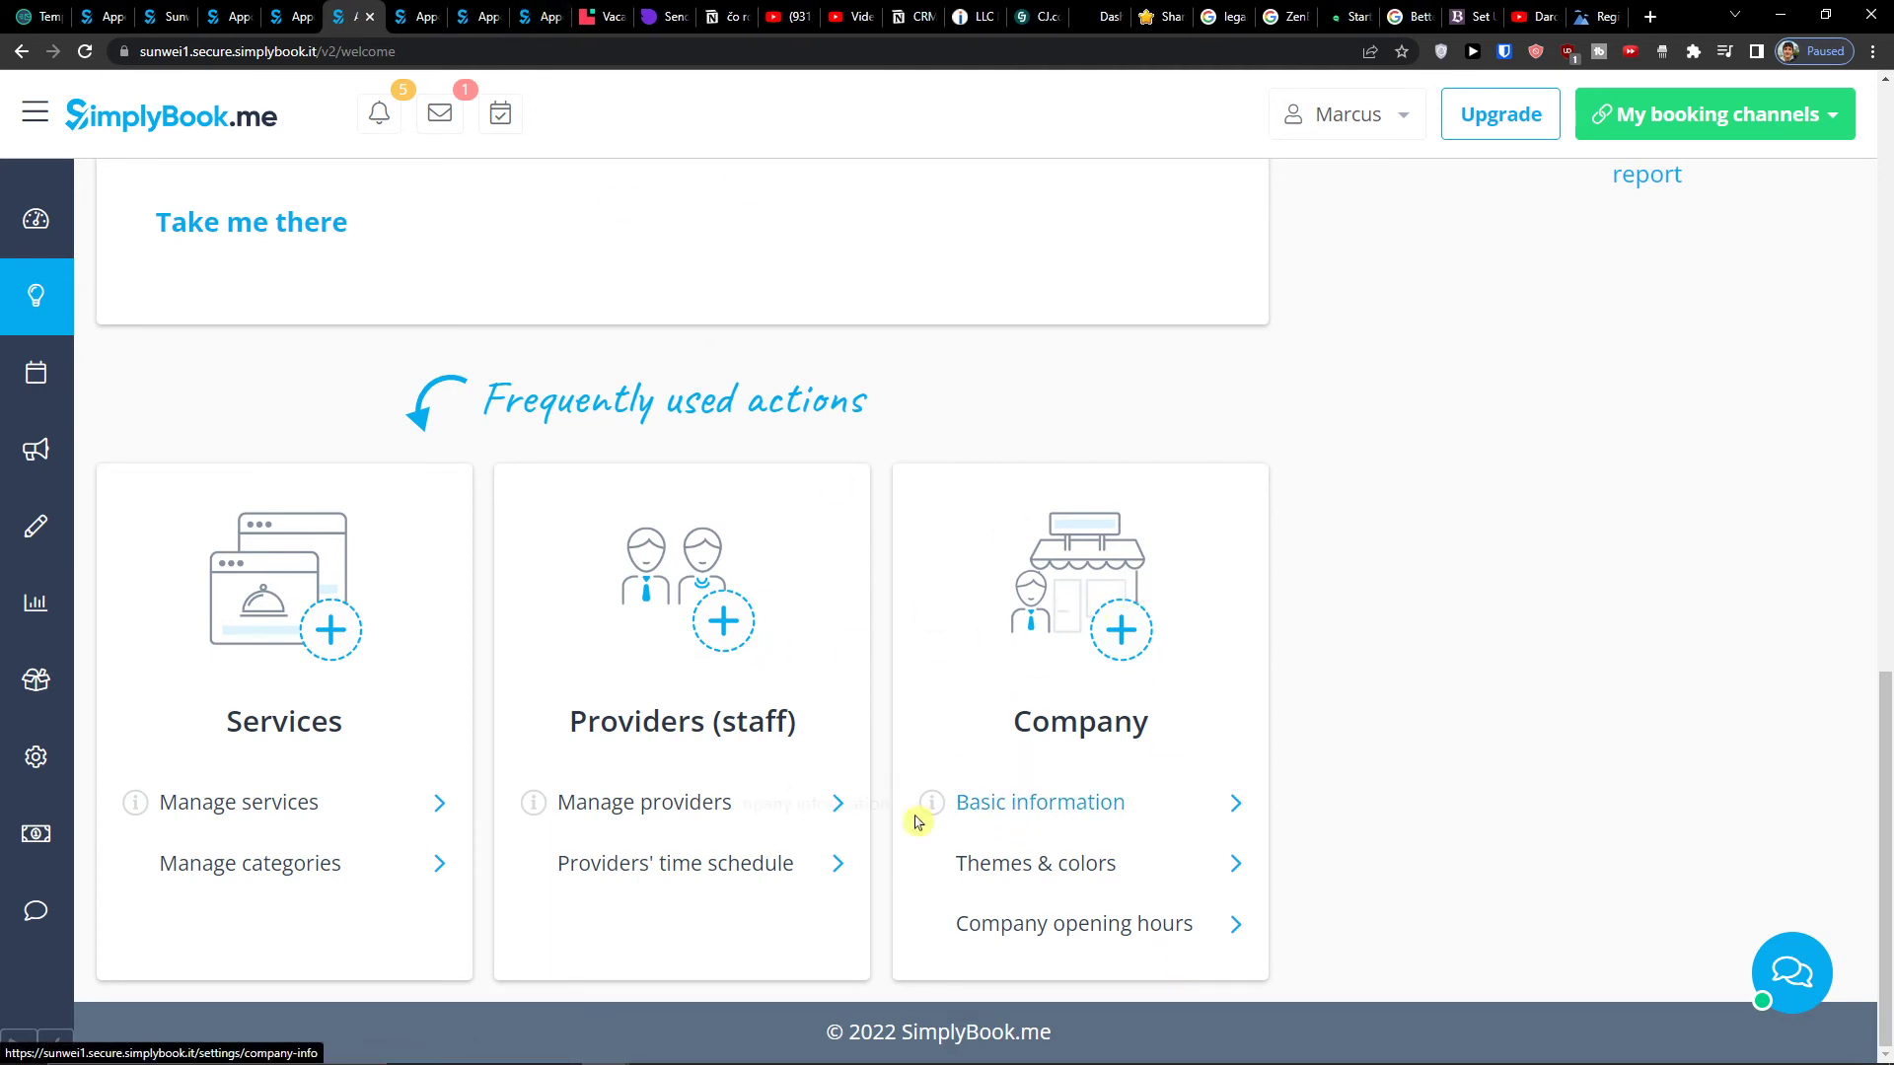
{"action": "left_click", "coordinate": [407, 15]}
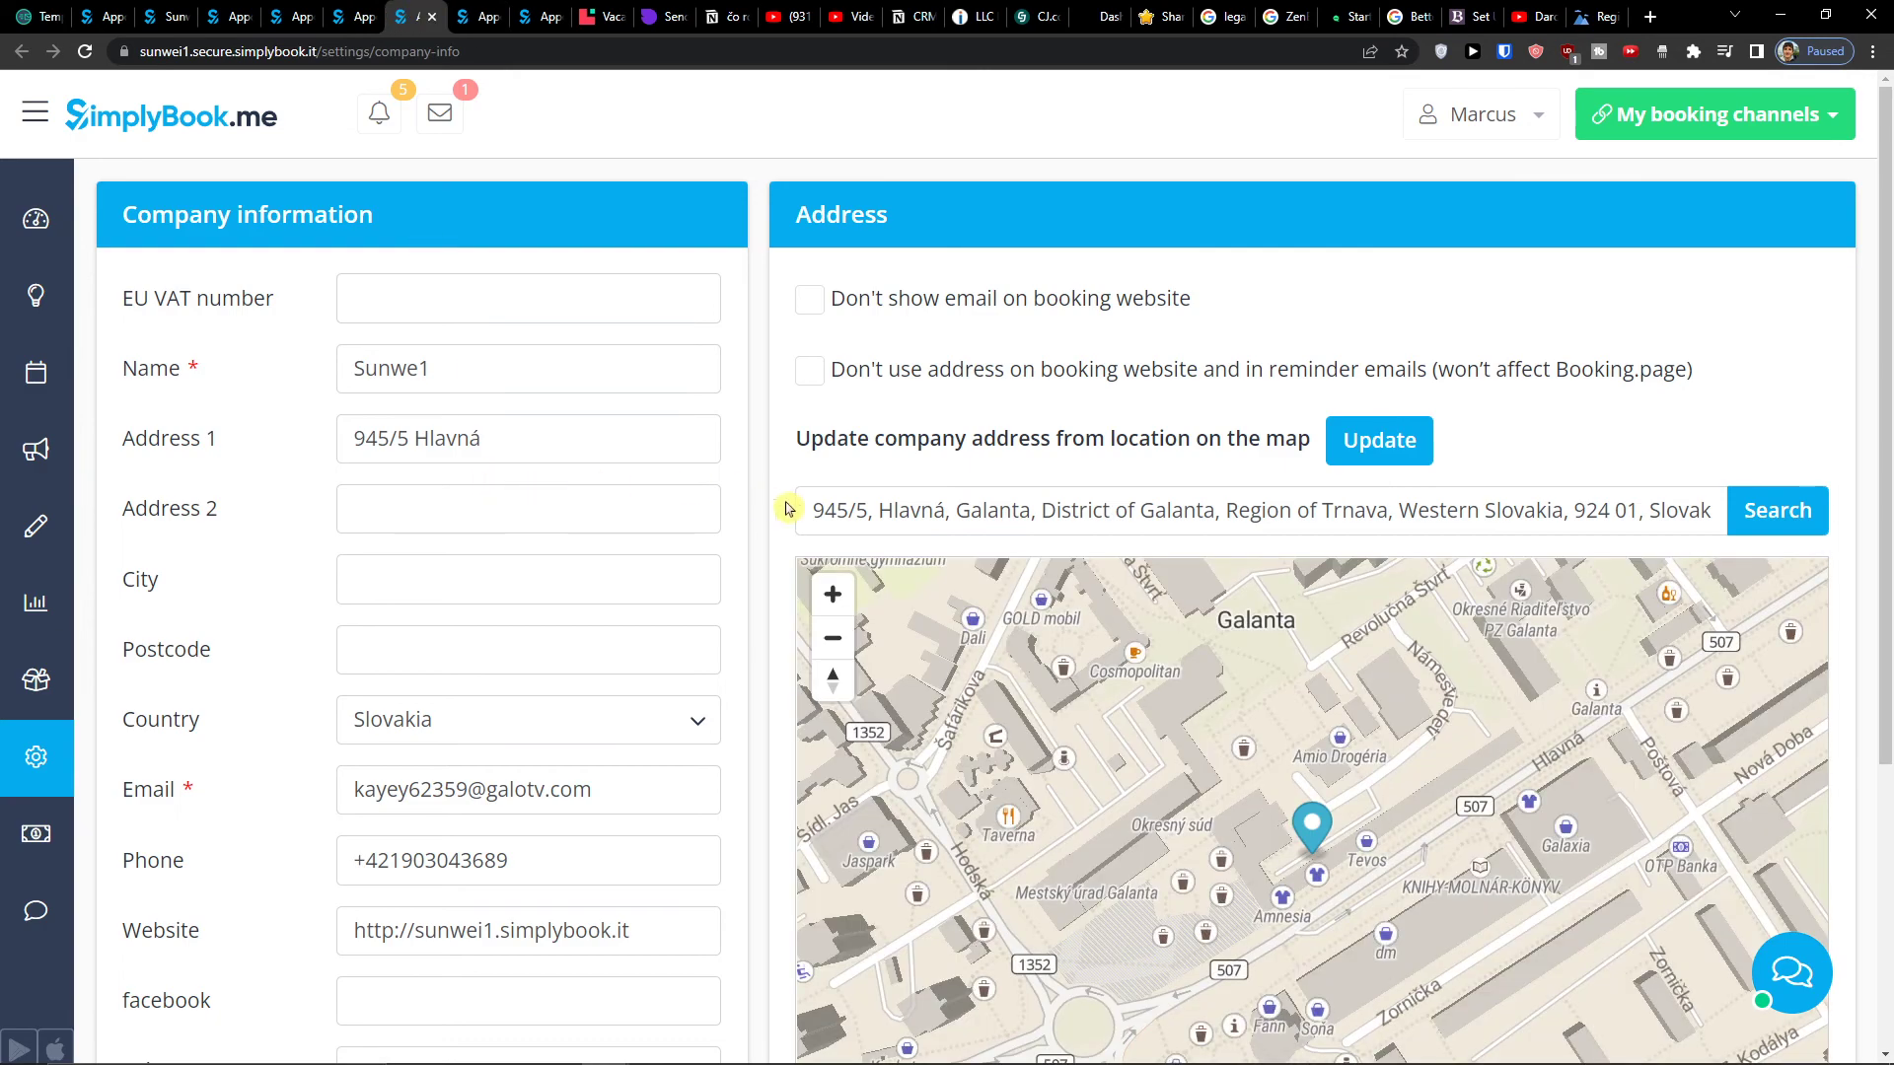
{"action": "scroll", "coordinate": [786, 503], "scroll_direction": "down", "scroll_amount": 5}
{"action": "scroll", "coordinate": [786, 503], "scroll_direction": "up", "scroll_amount": 5}
- Open Manage providers and Manage services in their own new tabs
{"action": "left_click", "coordinate": [353, 10]}
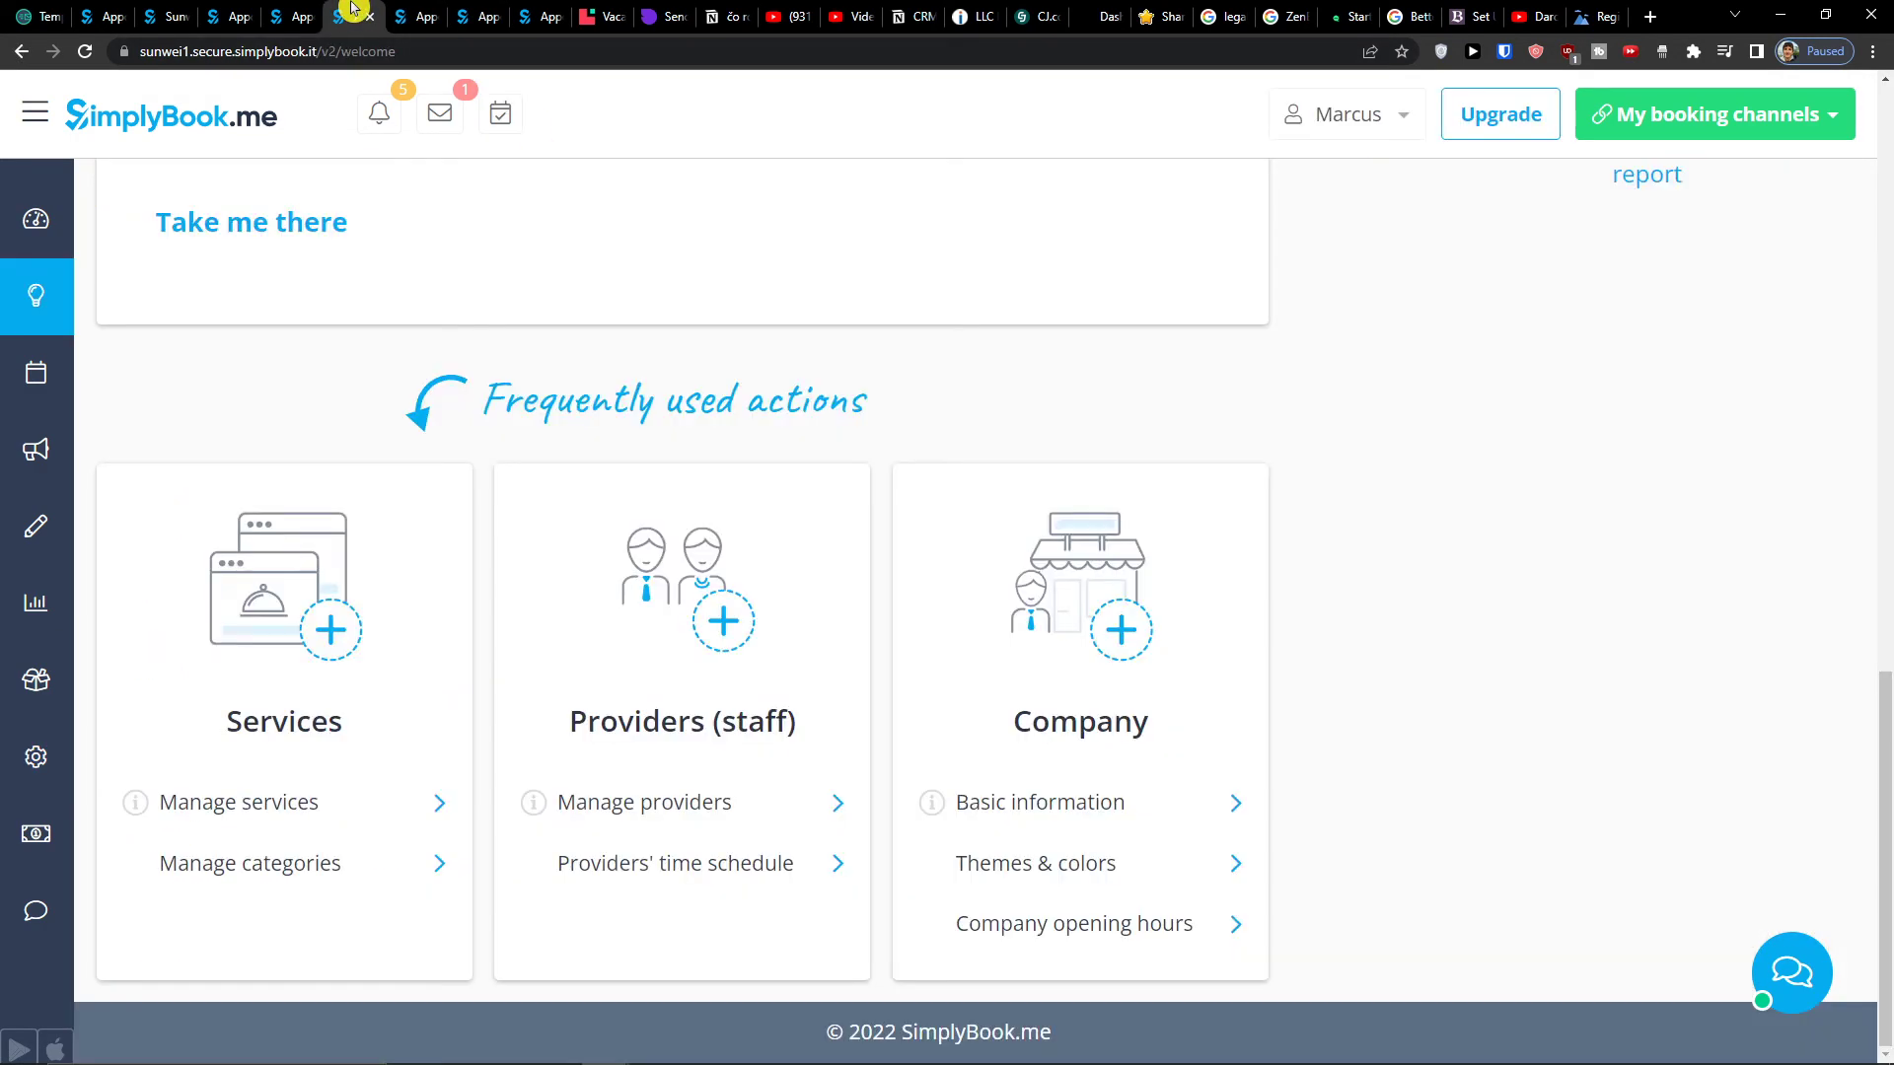
{"action": "middle_click", "coordinate": [727, 801]}
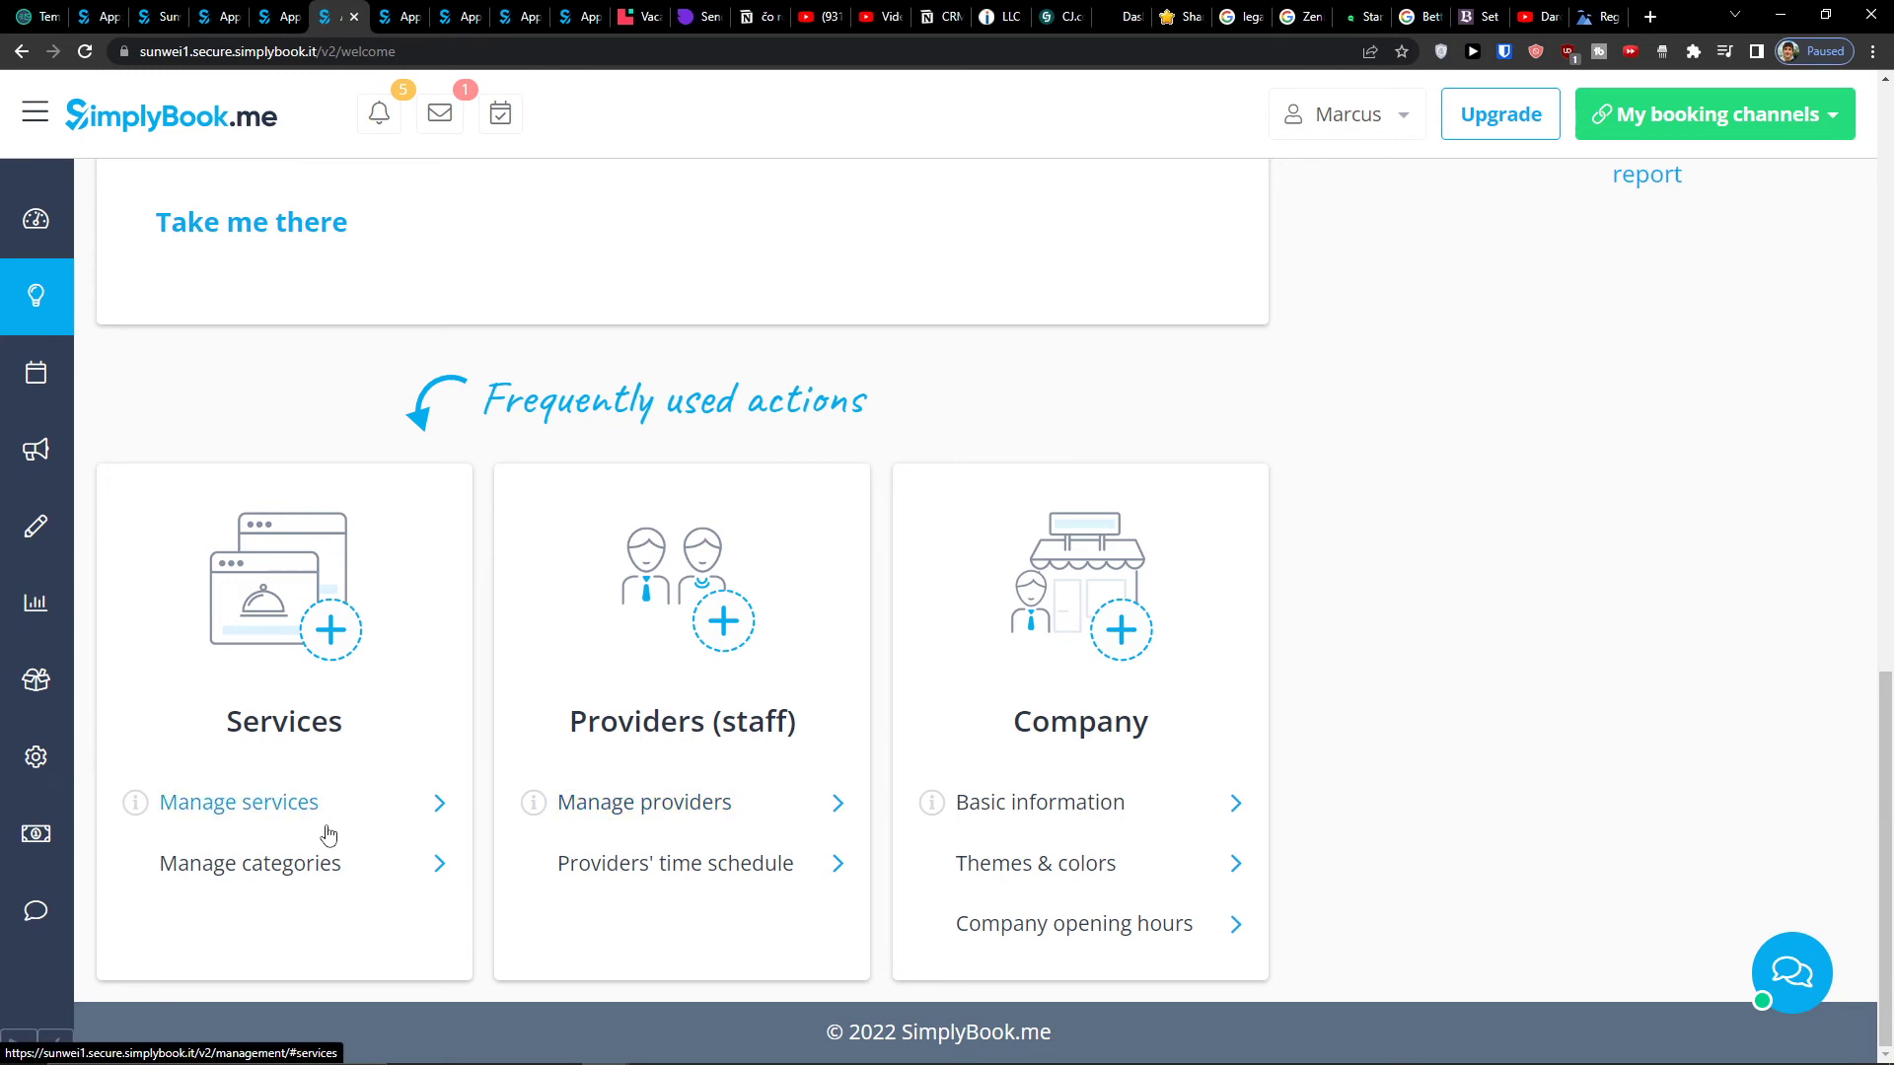
{"action": "middle_click", "coordinate": [300, 871]}
- Turn on the Service categories custom feature
{"action": "left_click", "coordinate": [424, 17]}
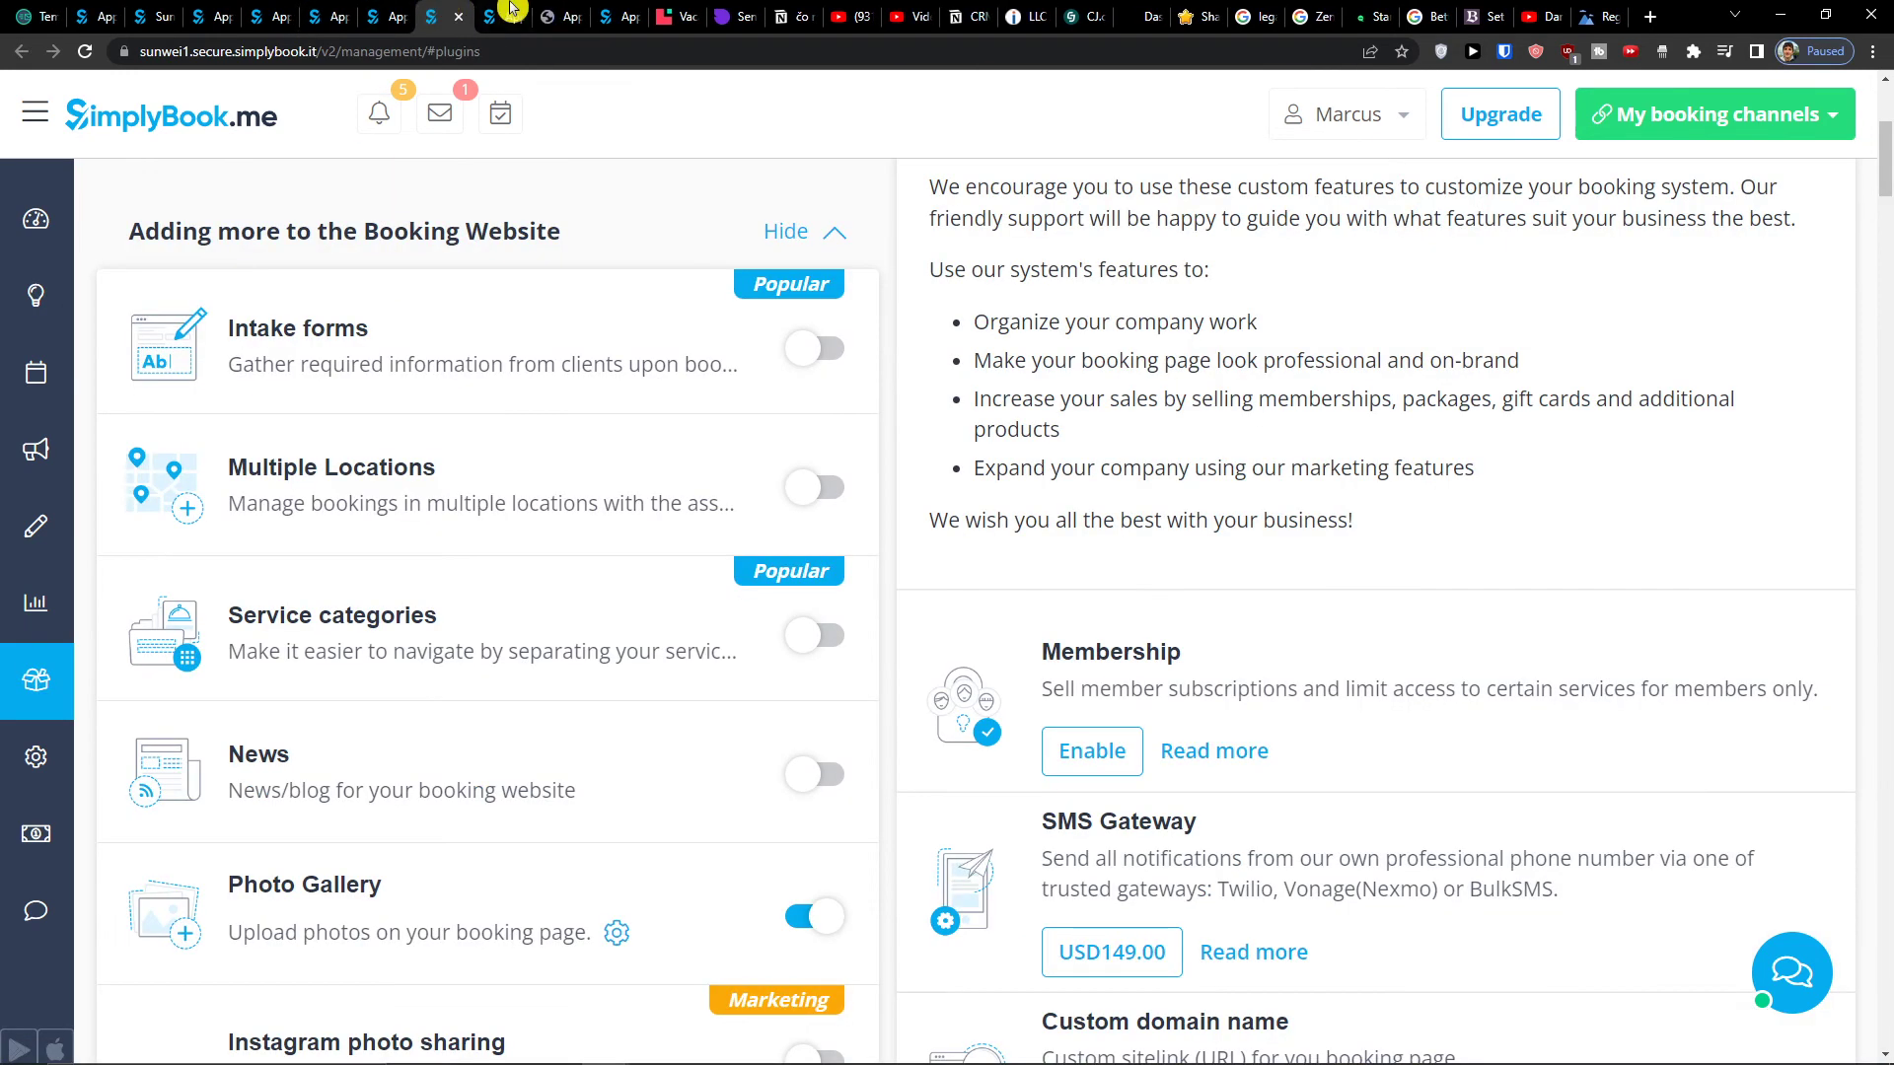
{"action": "left_click", "coordinate": [543, 17]}
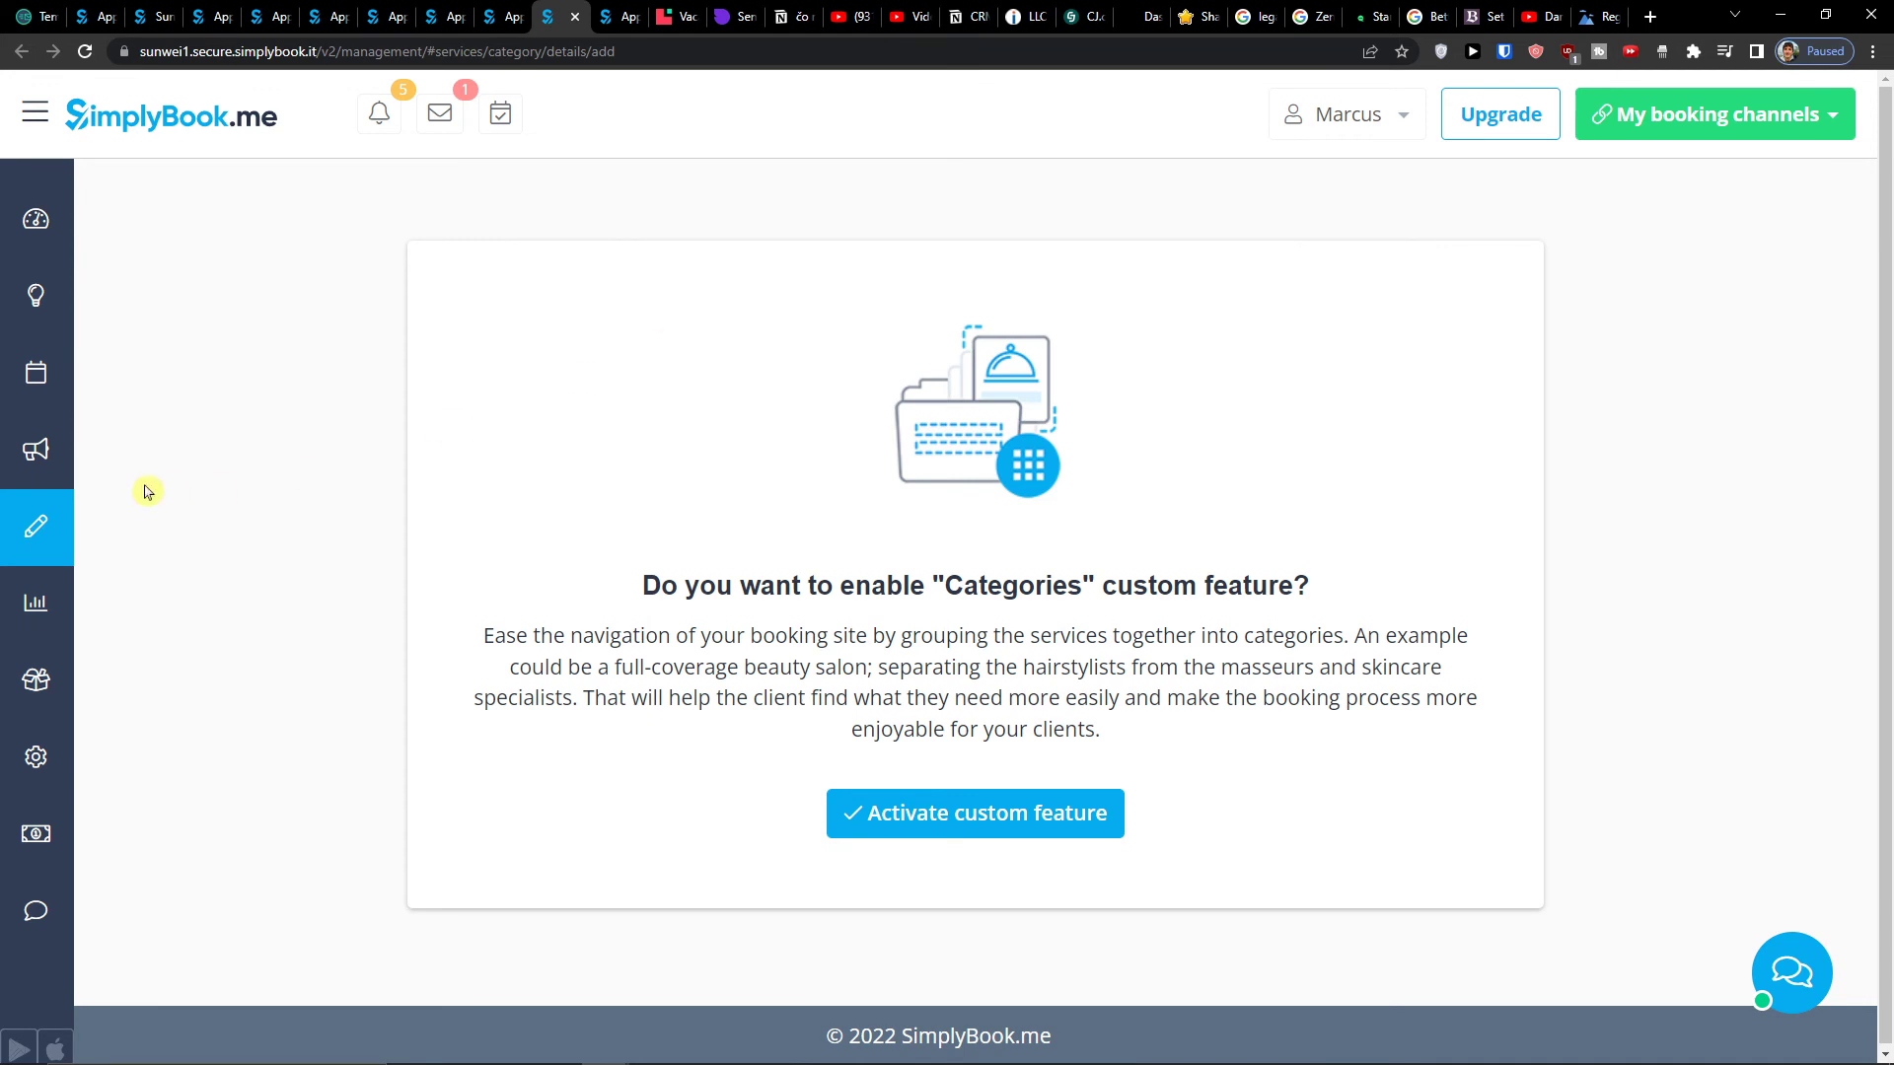
{"action": "mouse_move", "coordinate": [63, 499]}
{"action": "left_click", "coordinate": [192, 532]}
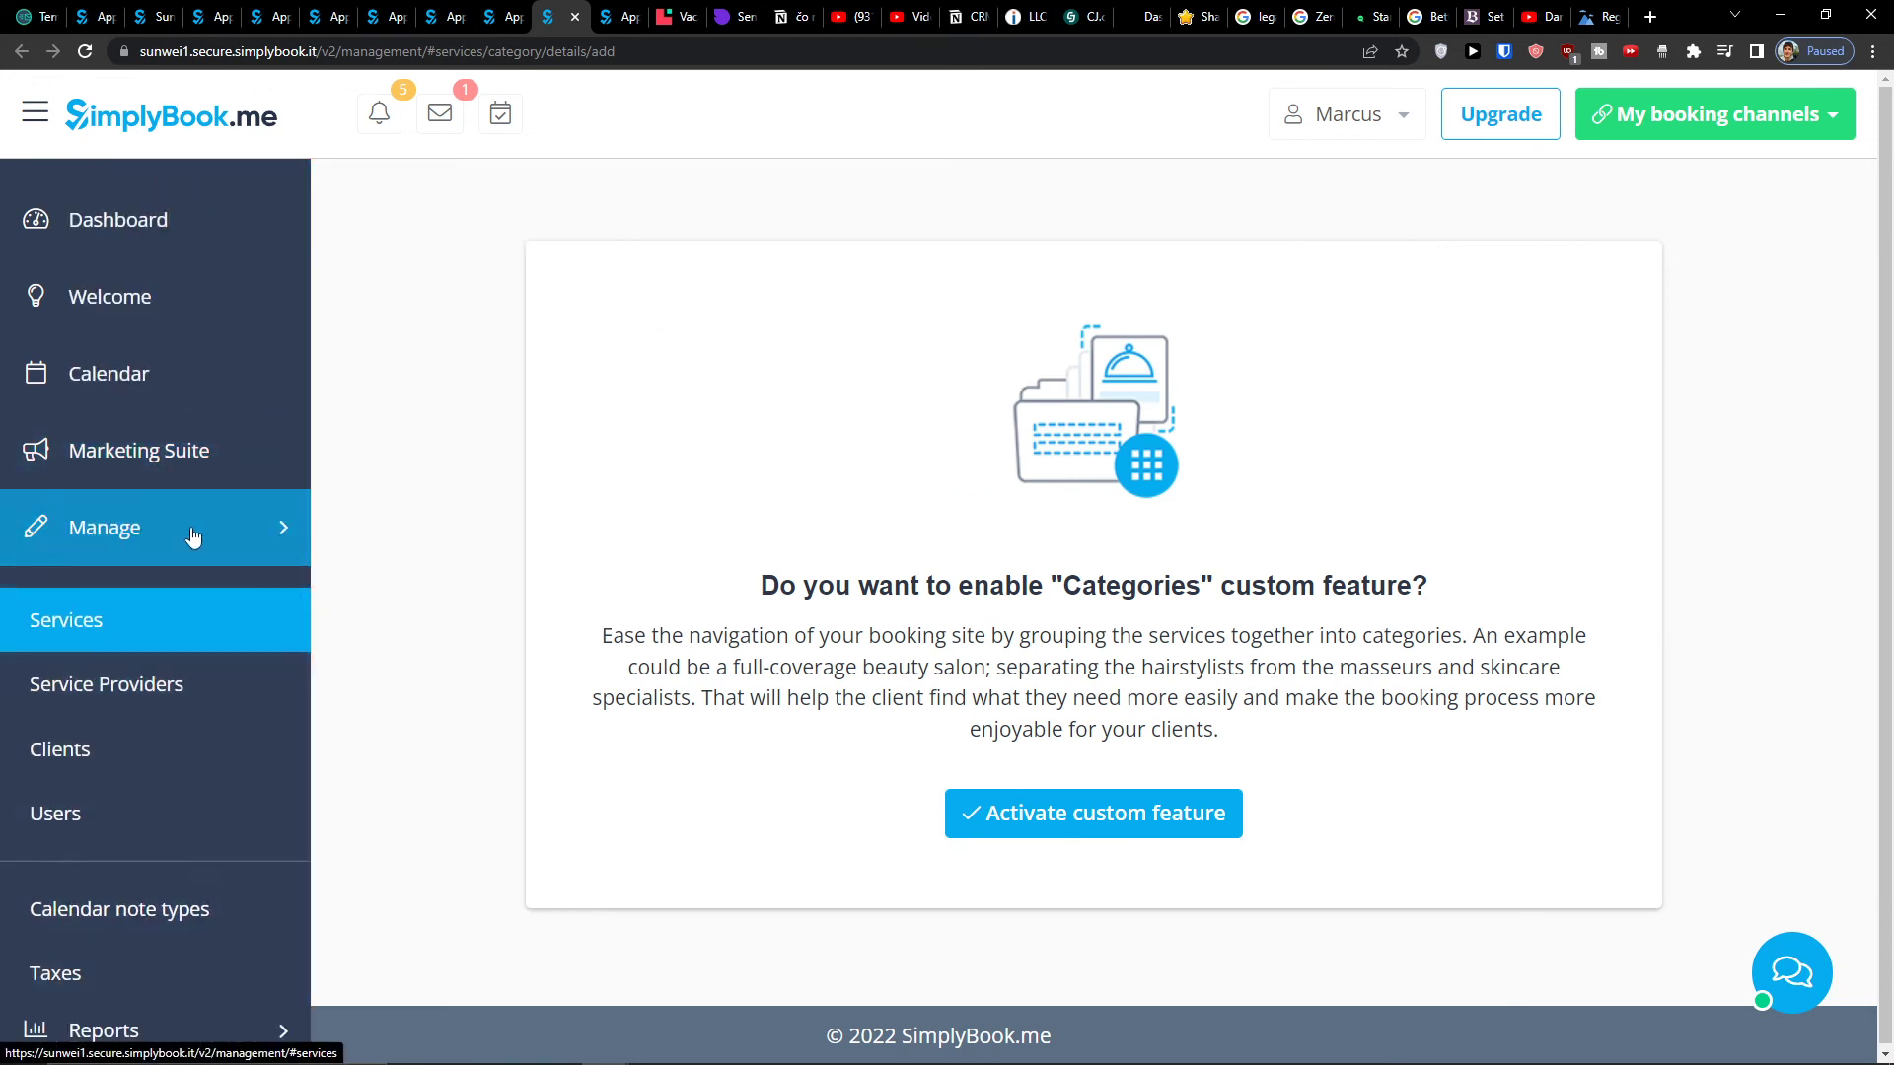
{"action": "left_click", "coordinate": [192, 537]}
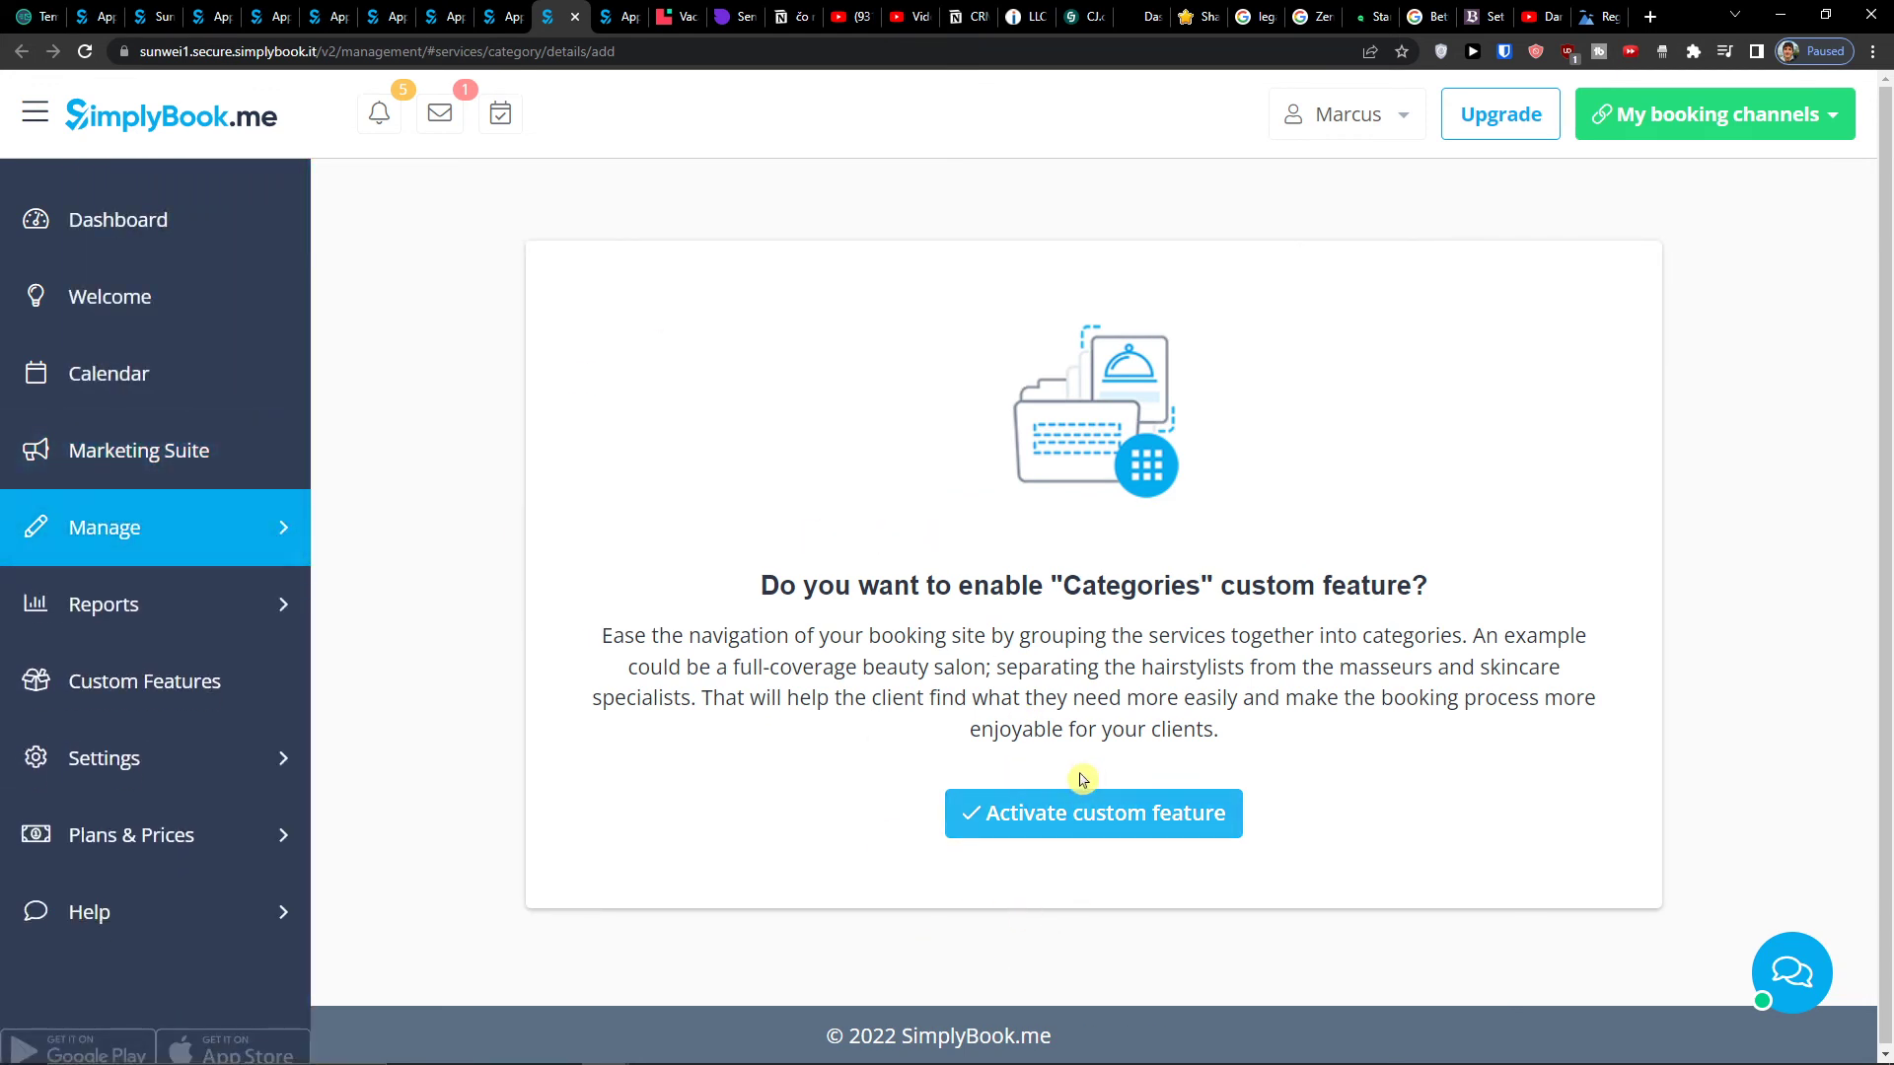
{"action": "left_click", "coordinate": [1082, 801]}
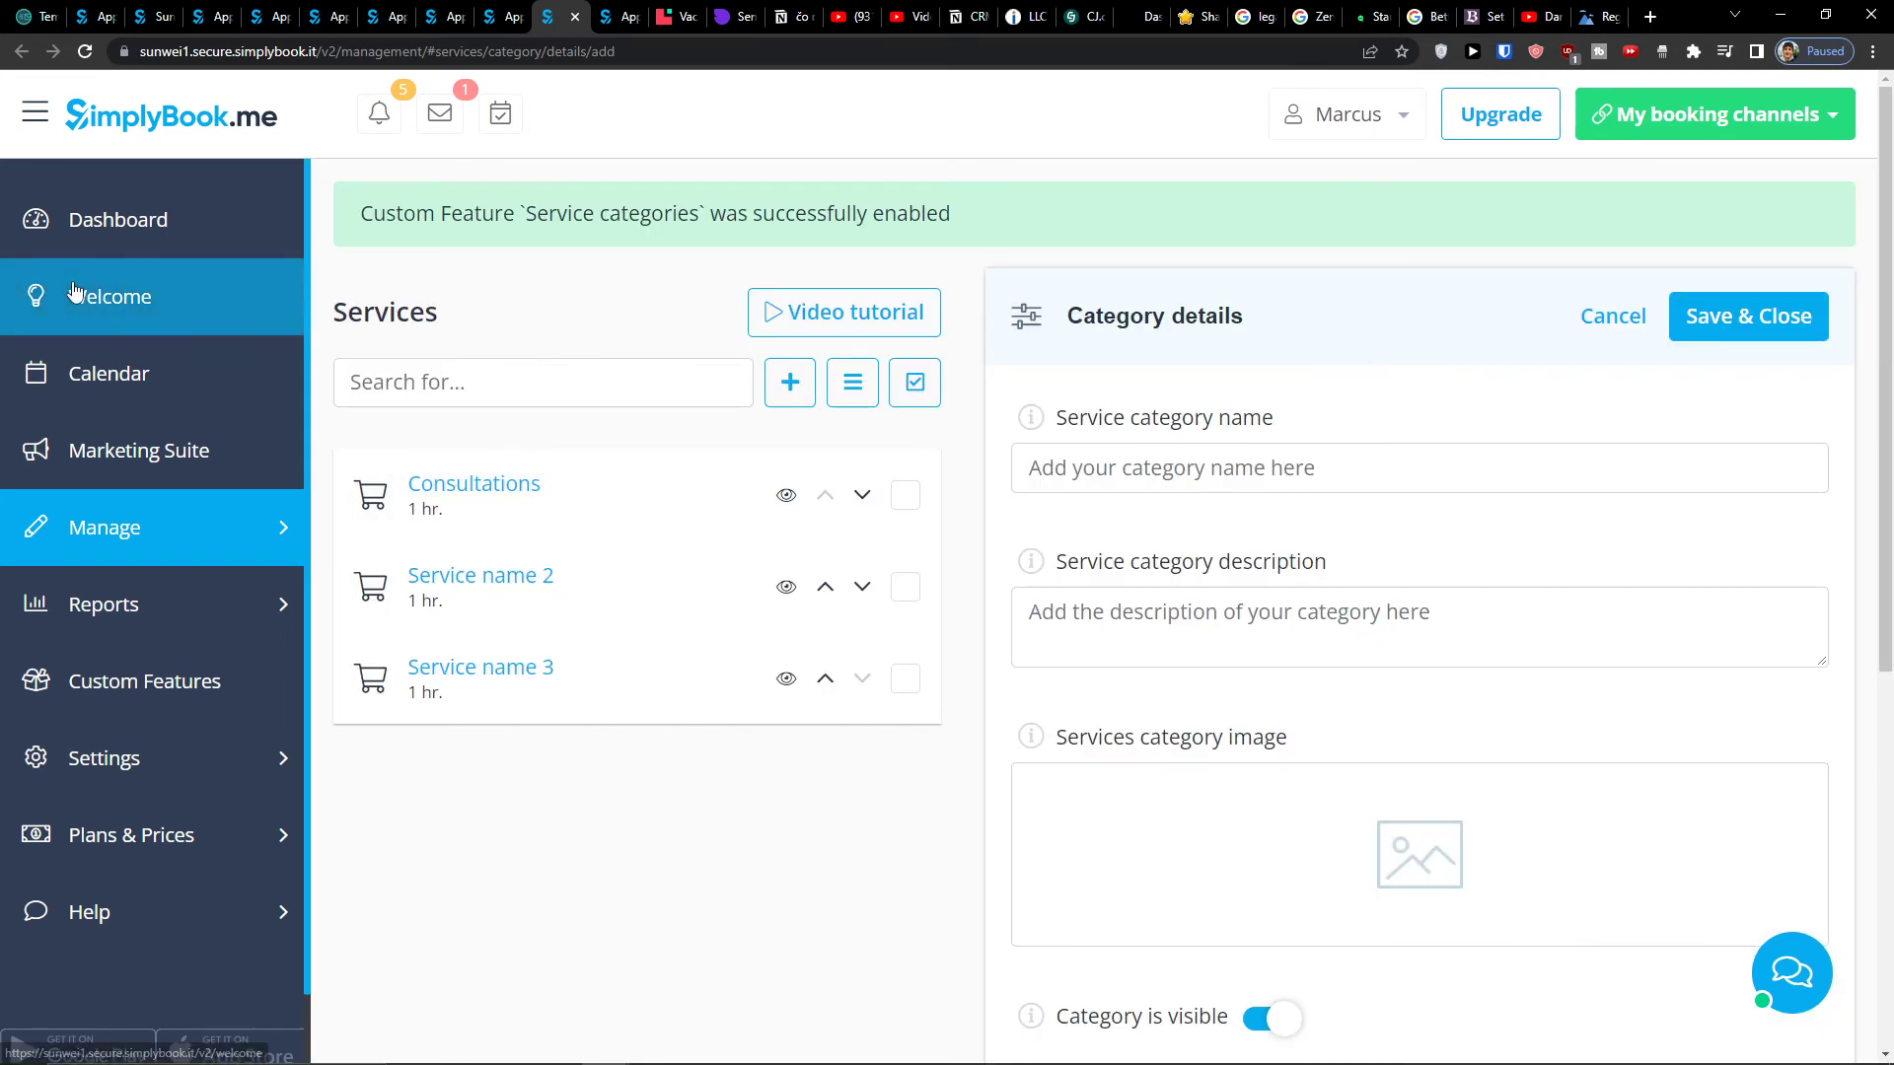
{"action": "scroll", "coordinate": [1152, 718], "scroll_direction": "down", "scroll_amount": 4}
{"action": "scroll", "coordinate": [1150, 718], "scroll_direction": "up", "scroll_amount": 4}
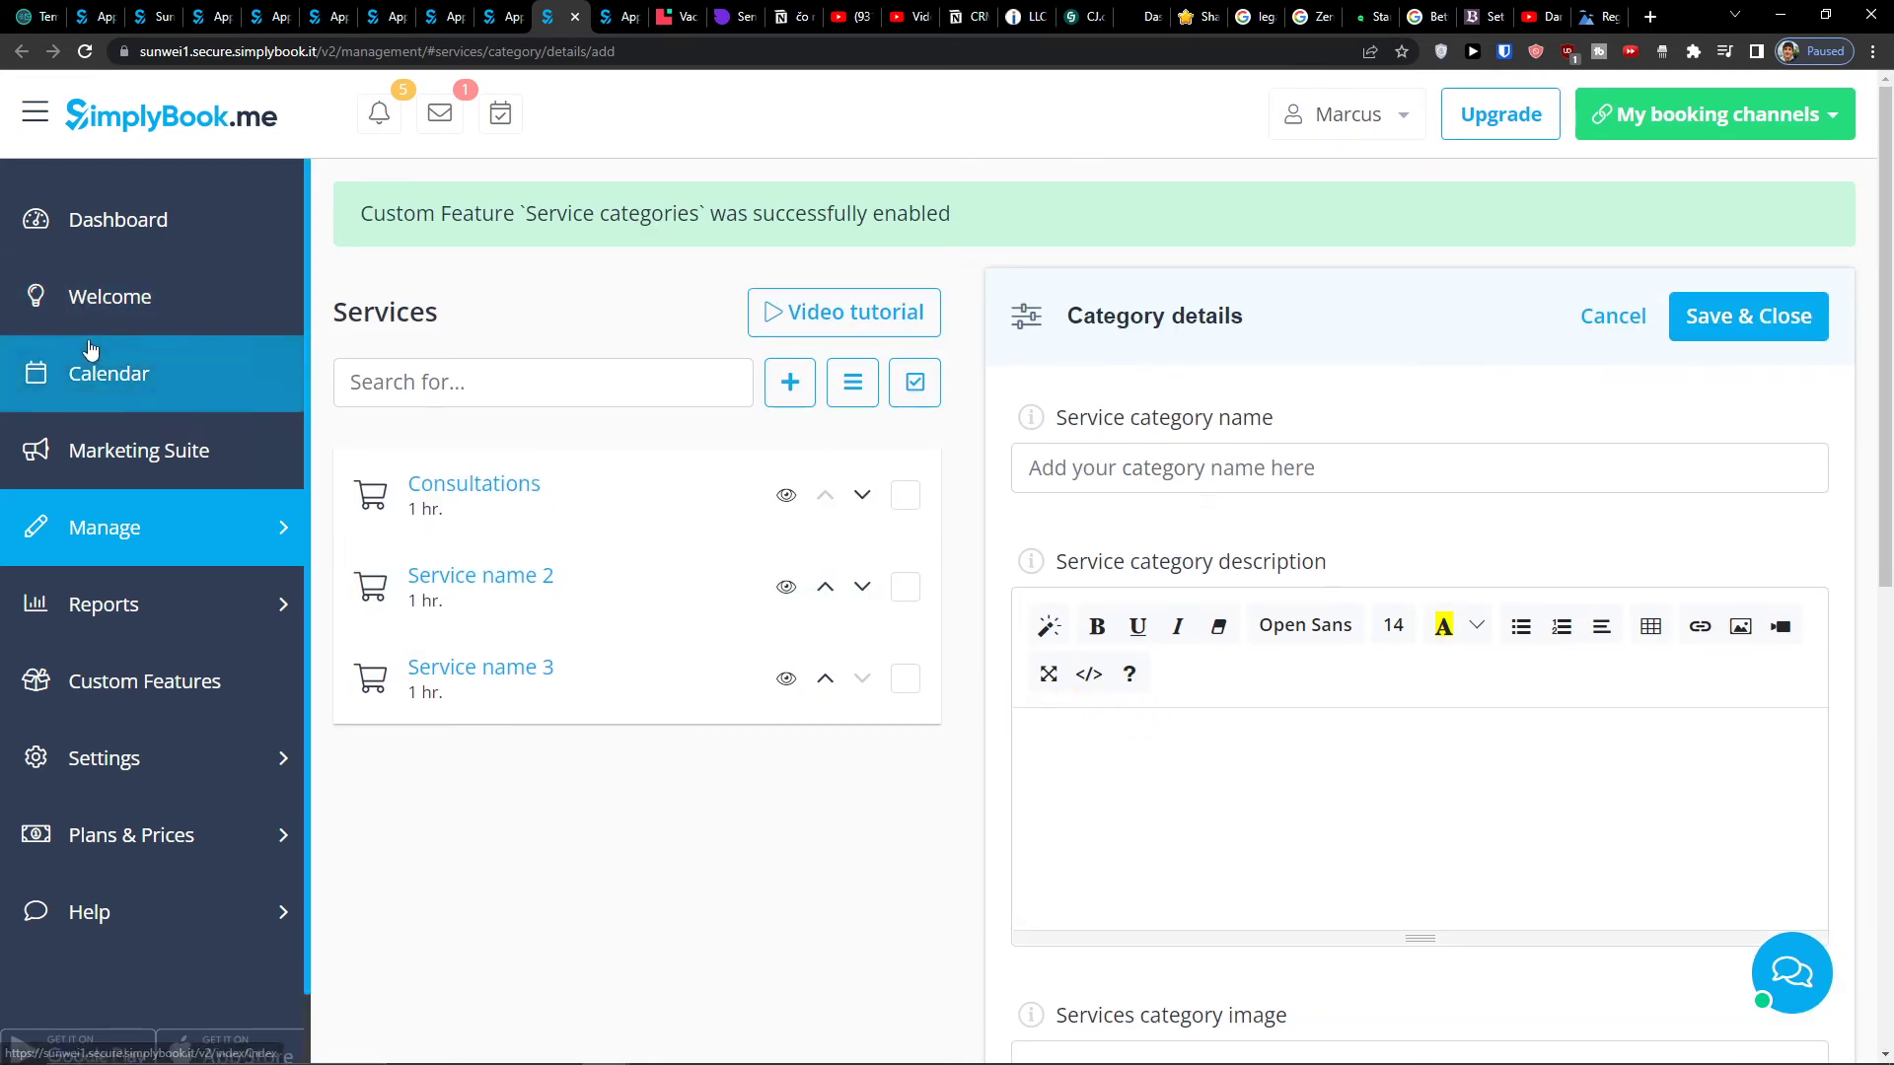
- Leave the Classic theme design page for the booking Calendar, showing Provider name 1
{"action": "left_click", "coordinate": [639, 8]}
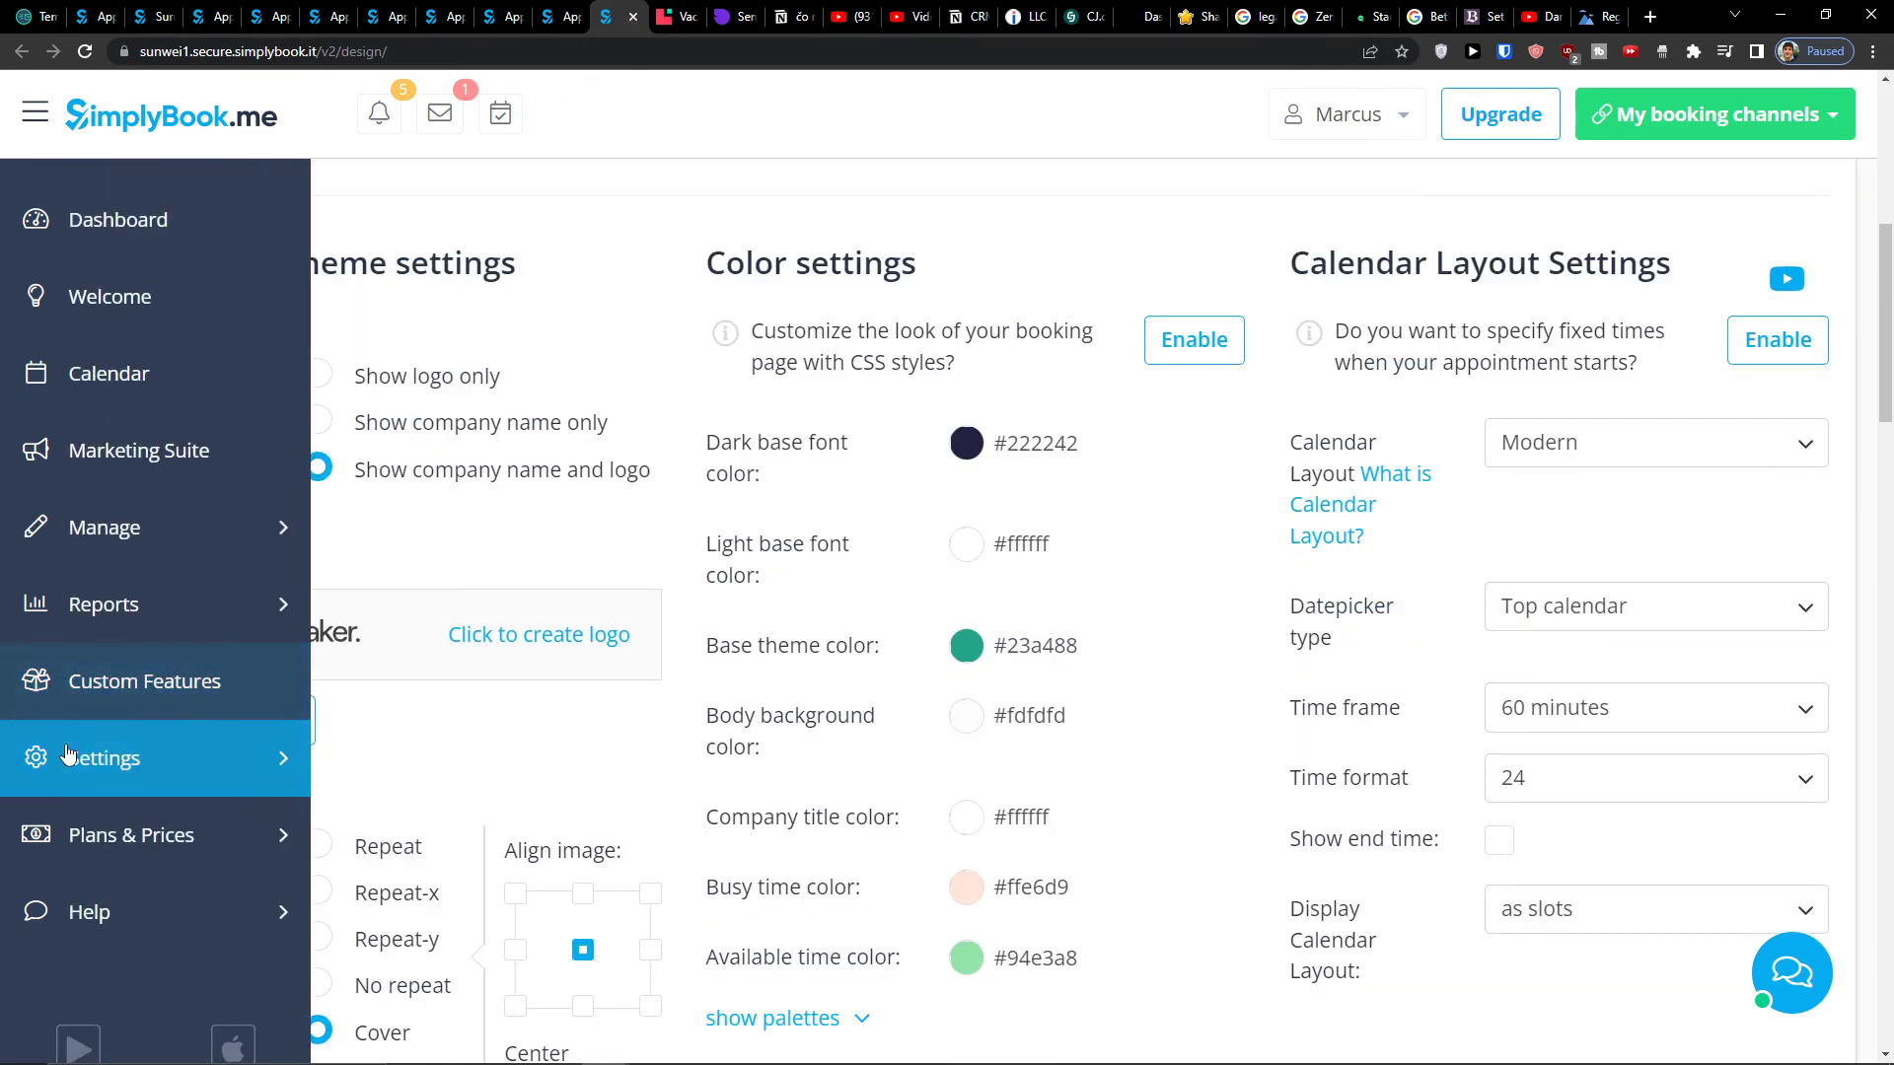
{"action": "left_click", "coordinate": [116, 765]}
{"action": "scroll", "coordinate": [158, 765], "scroll_direction": "down", "scroll_amount": 5}
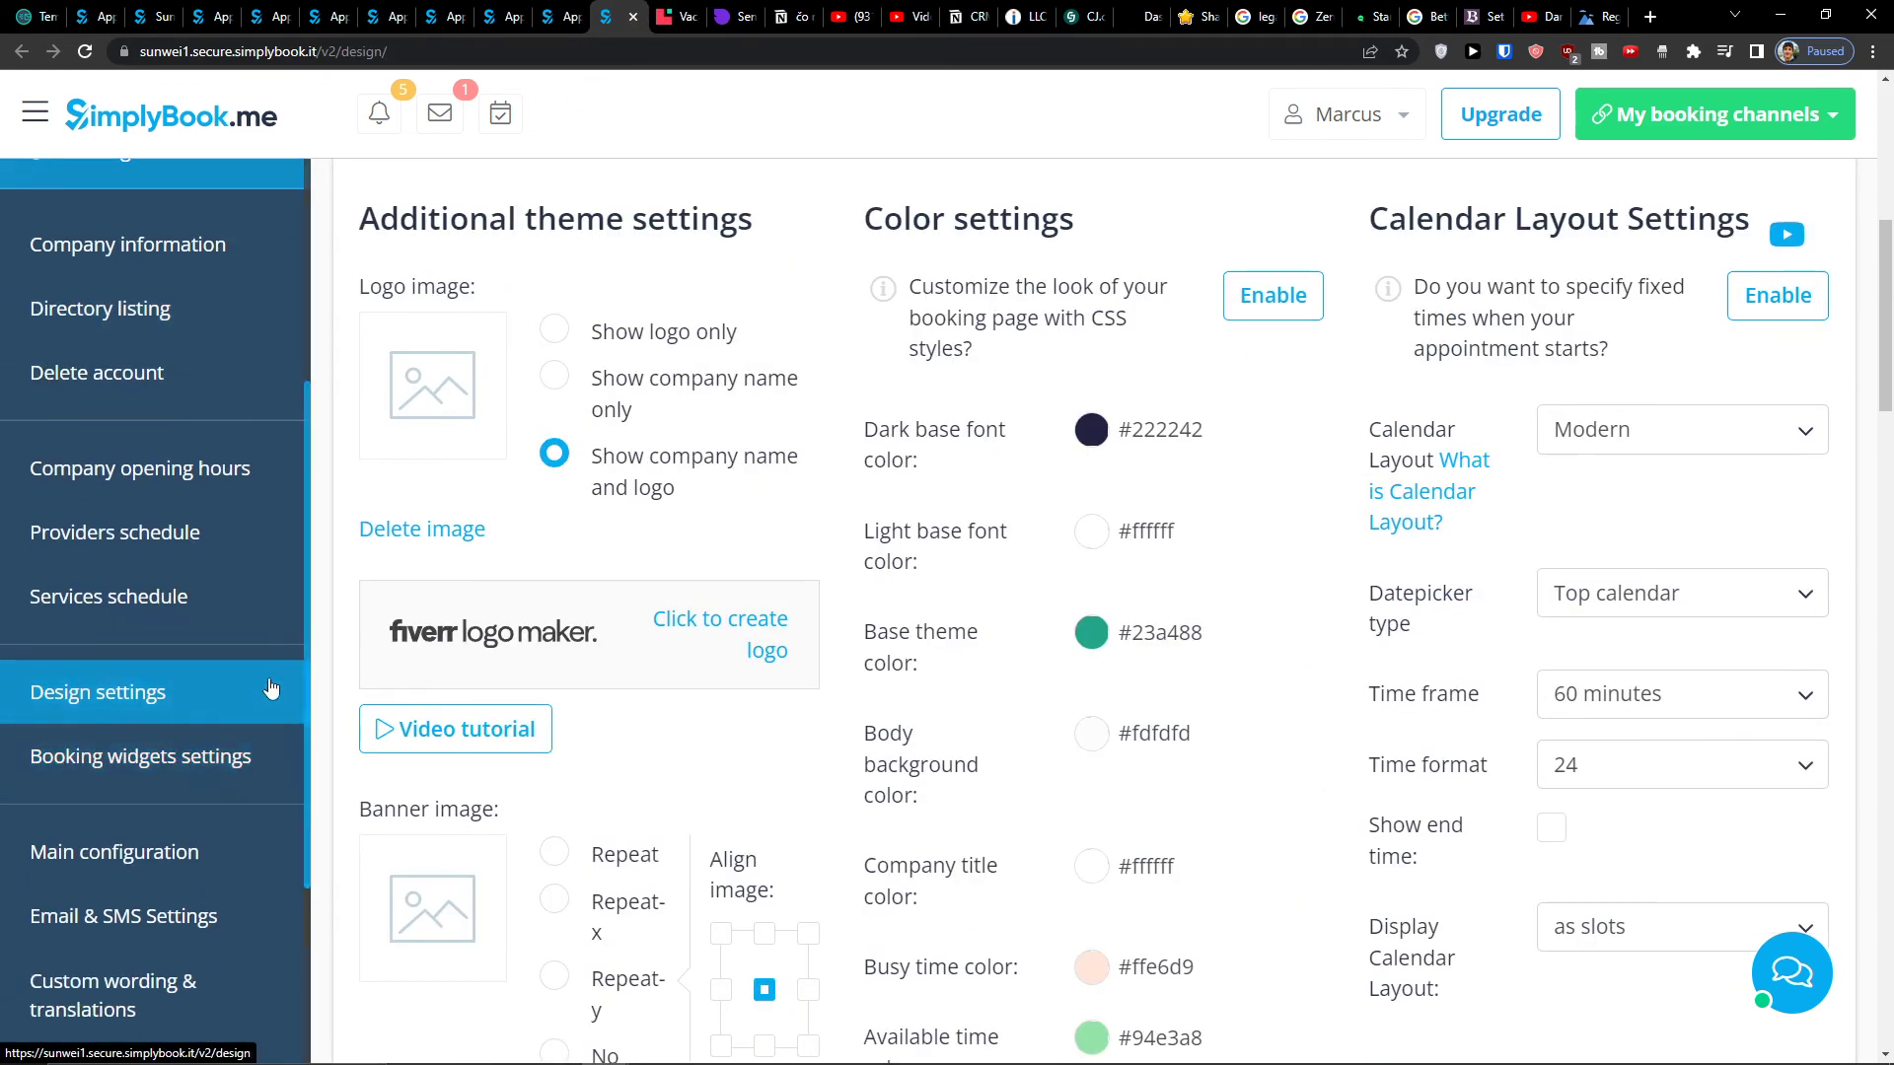
{"action": "scroll", "coordinate": [188, 710], "scroll_direction": "up", "scroll_amount": 7}
{"action": "scroll", "coordinate": [214, 619], "scroll_direction": "up", "scroll_amount": 6}
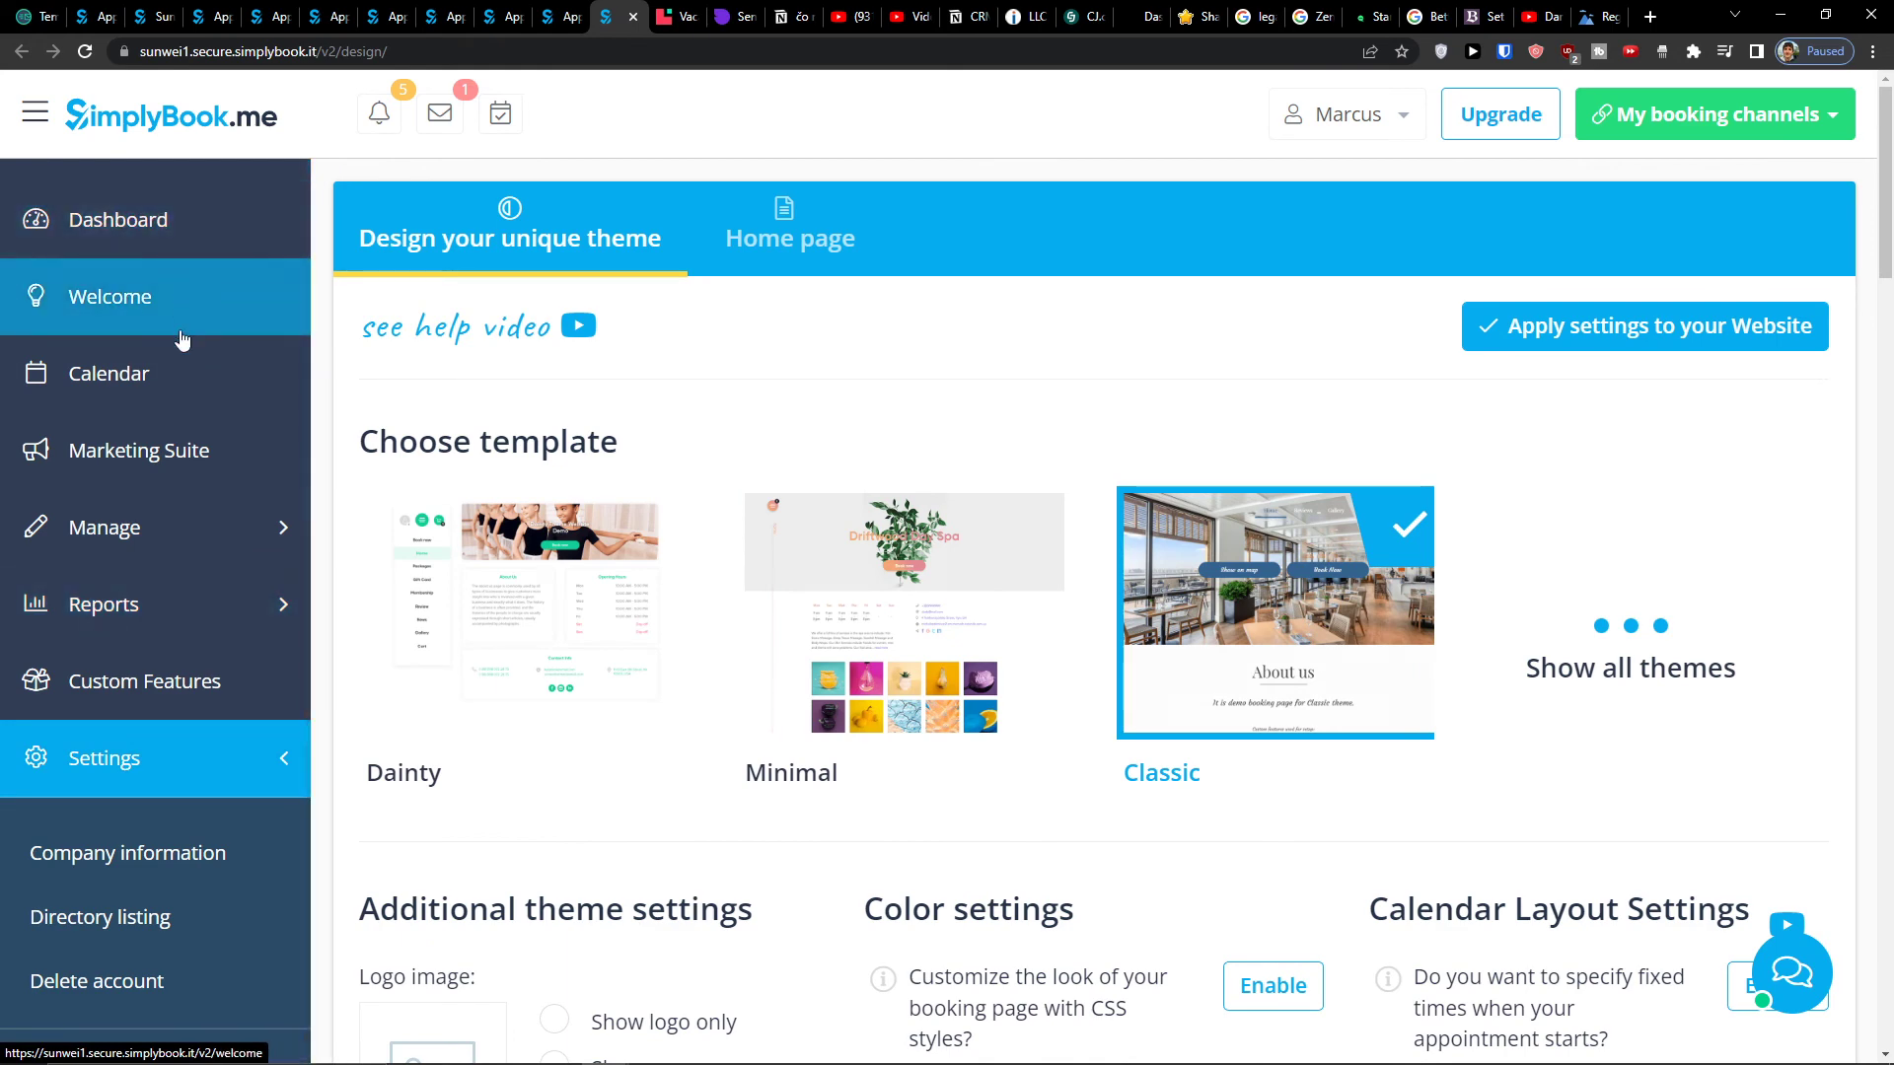
{"action": "left_click", "coordinate": [188, 365]}
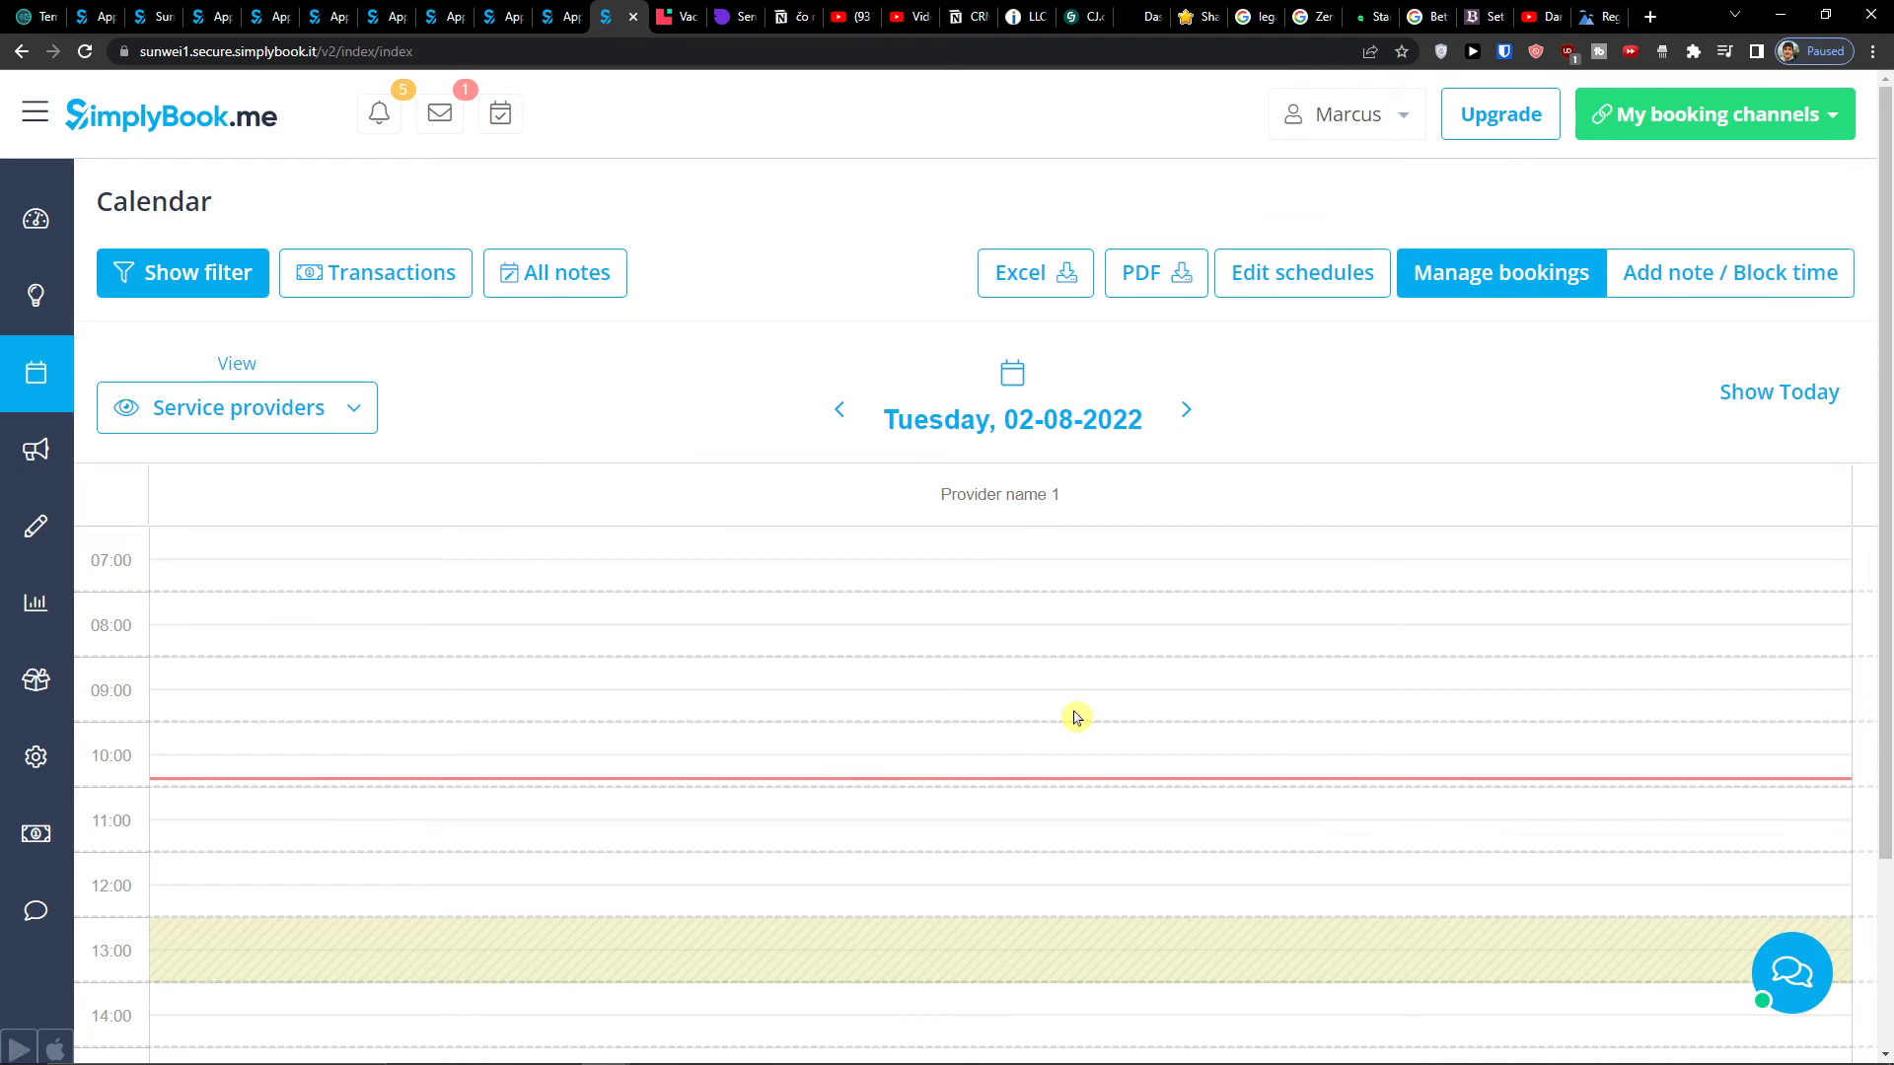
- Browse the Marketing Suite booking channel cards
{"action": "scroll", "coordinate": [1075, 714], "scroll_direction": "down", "scroll_amount": 5}
{"action": "scroll", "coordinate": [1075, 714], "scroll_direction": "up", "scroll_amount": 5}
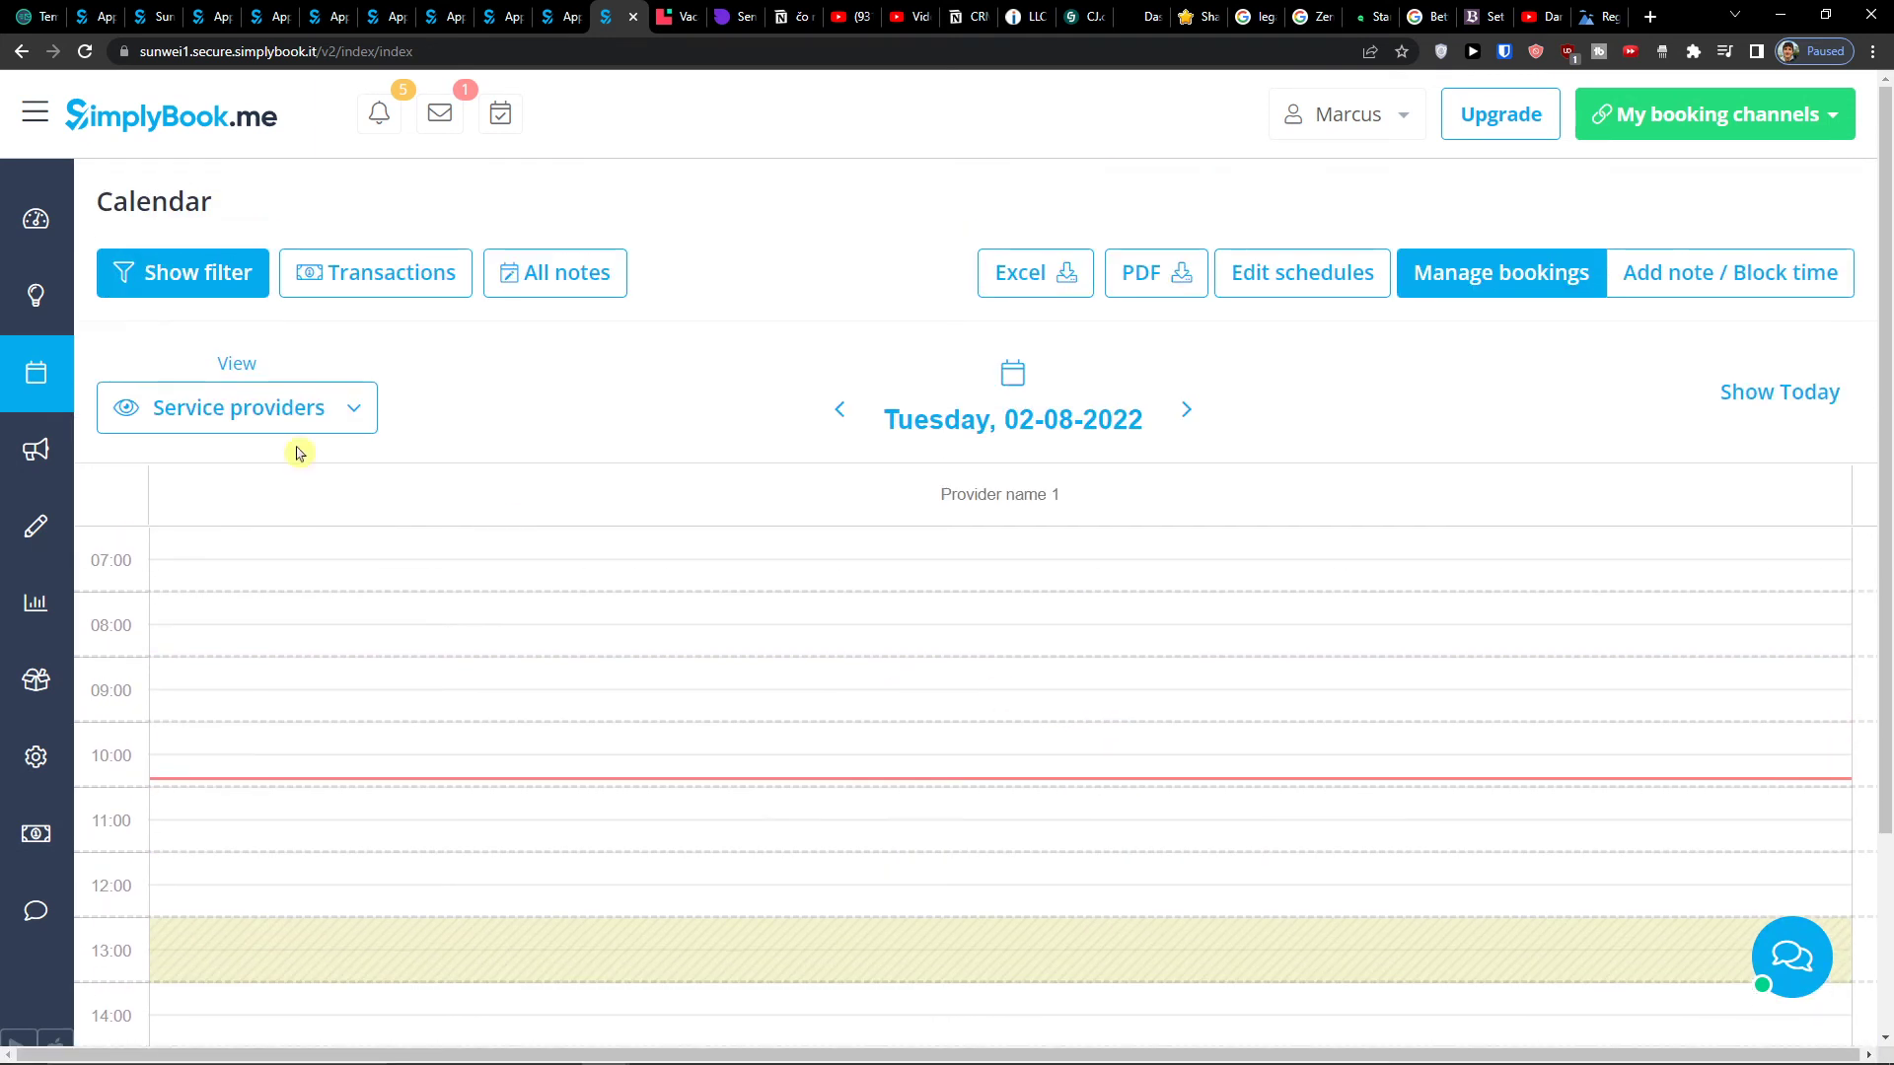
{"action": "mouse_move", "coordinate": [50, 450]}
{"action": "left_click", "coordinate": [49, 450]}
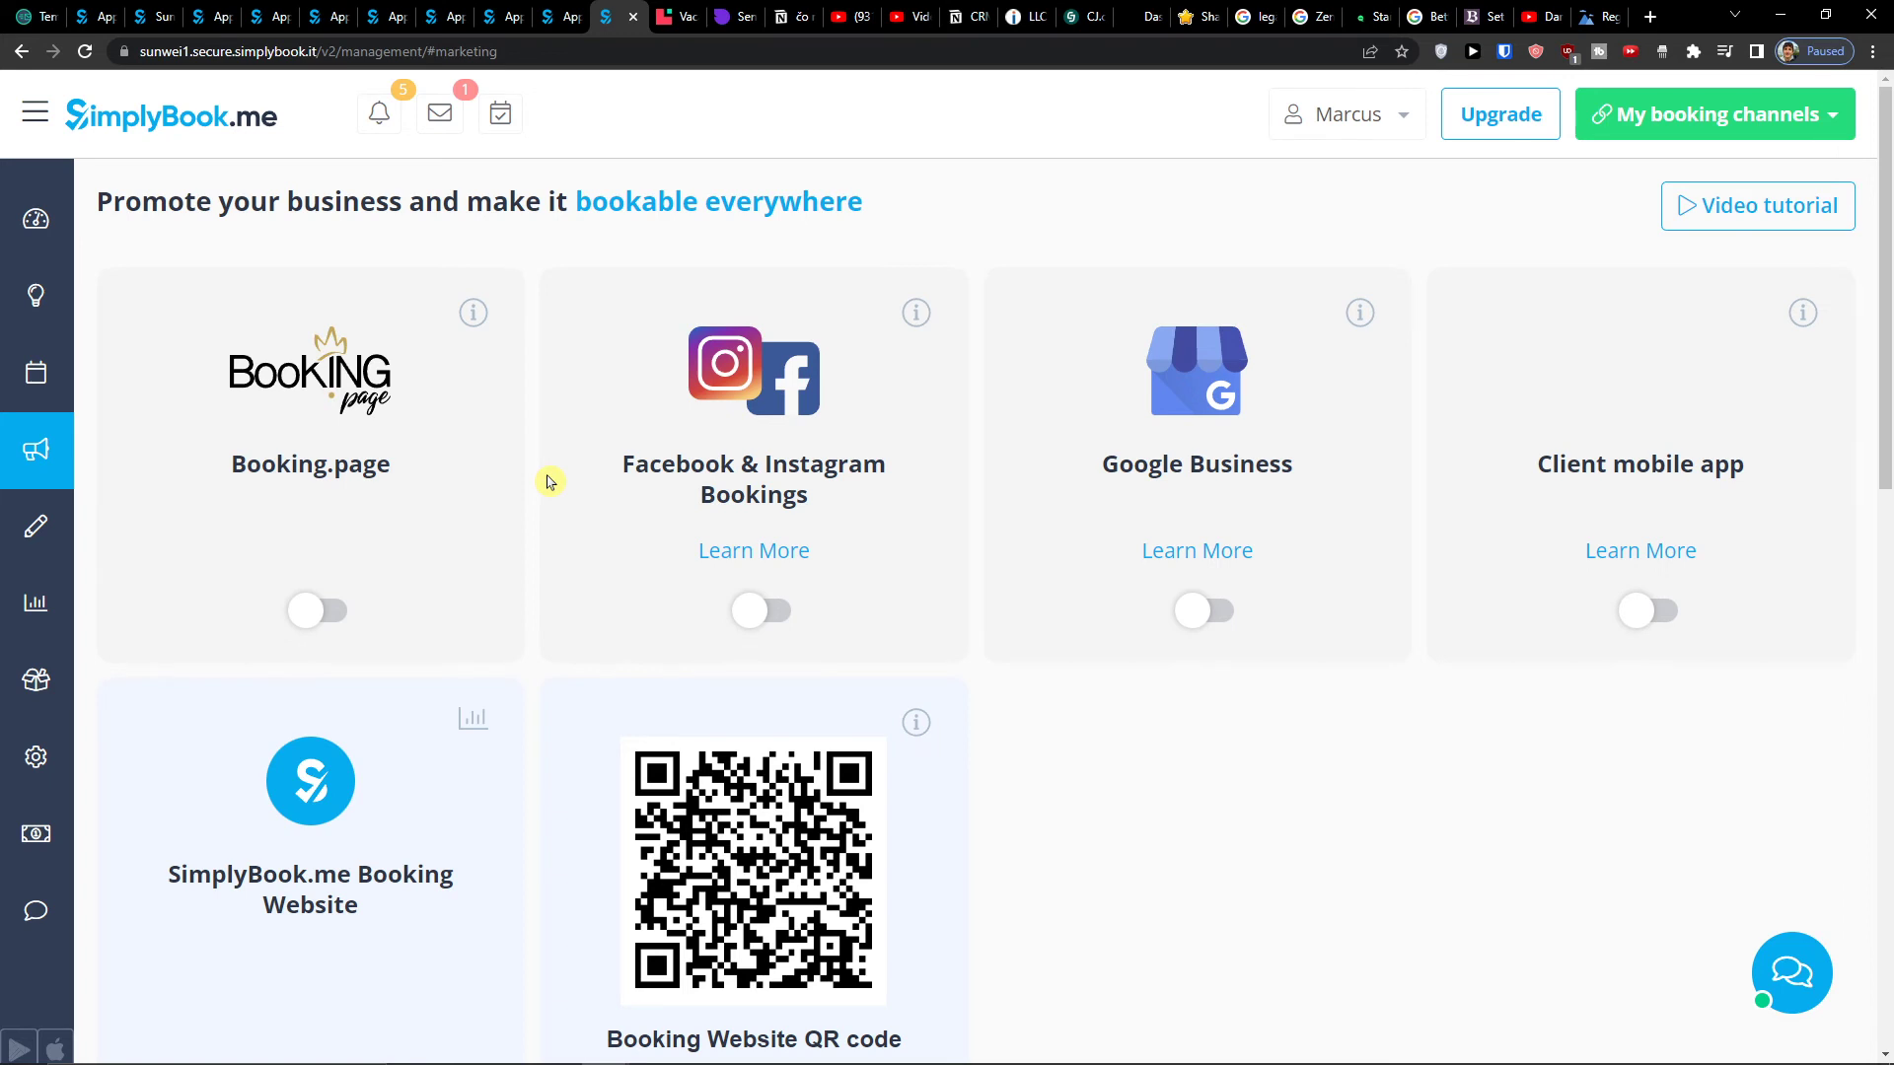
{"action": "scroll", "coordinate": [550, 481], "scroll_direction": "down", "scroll_amount": 2}
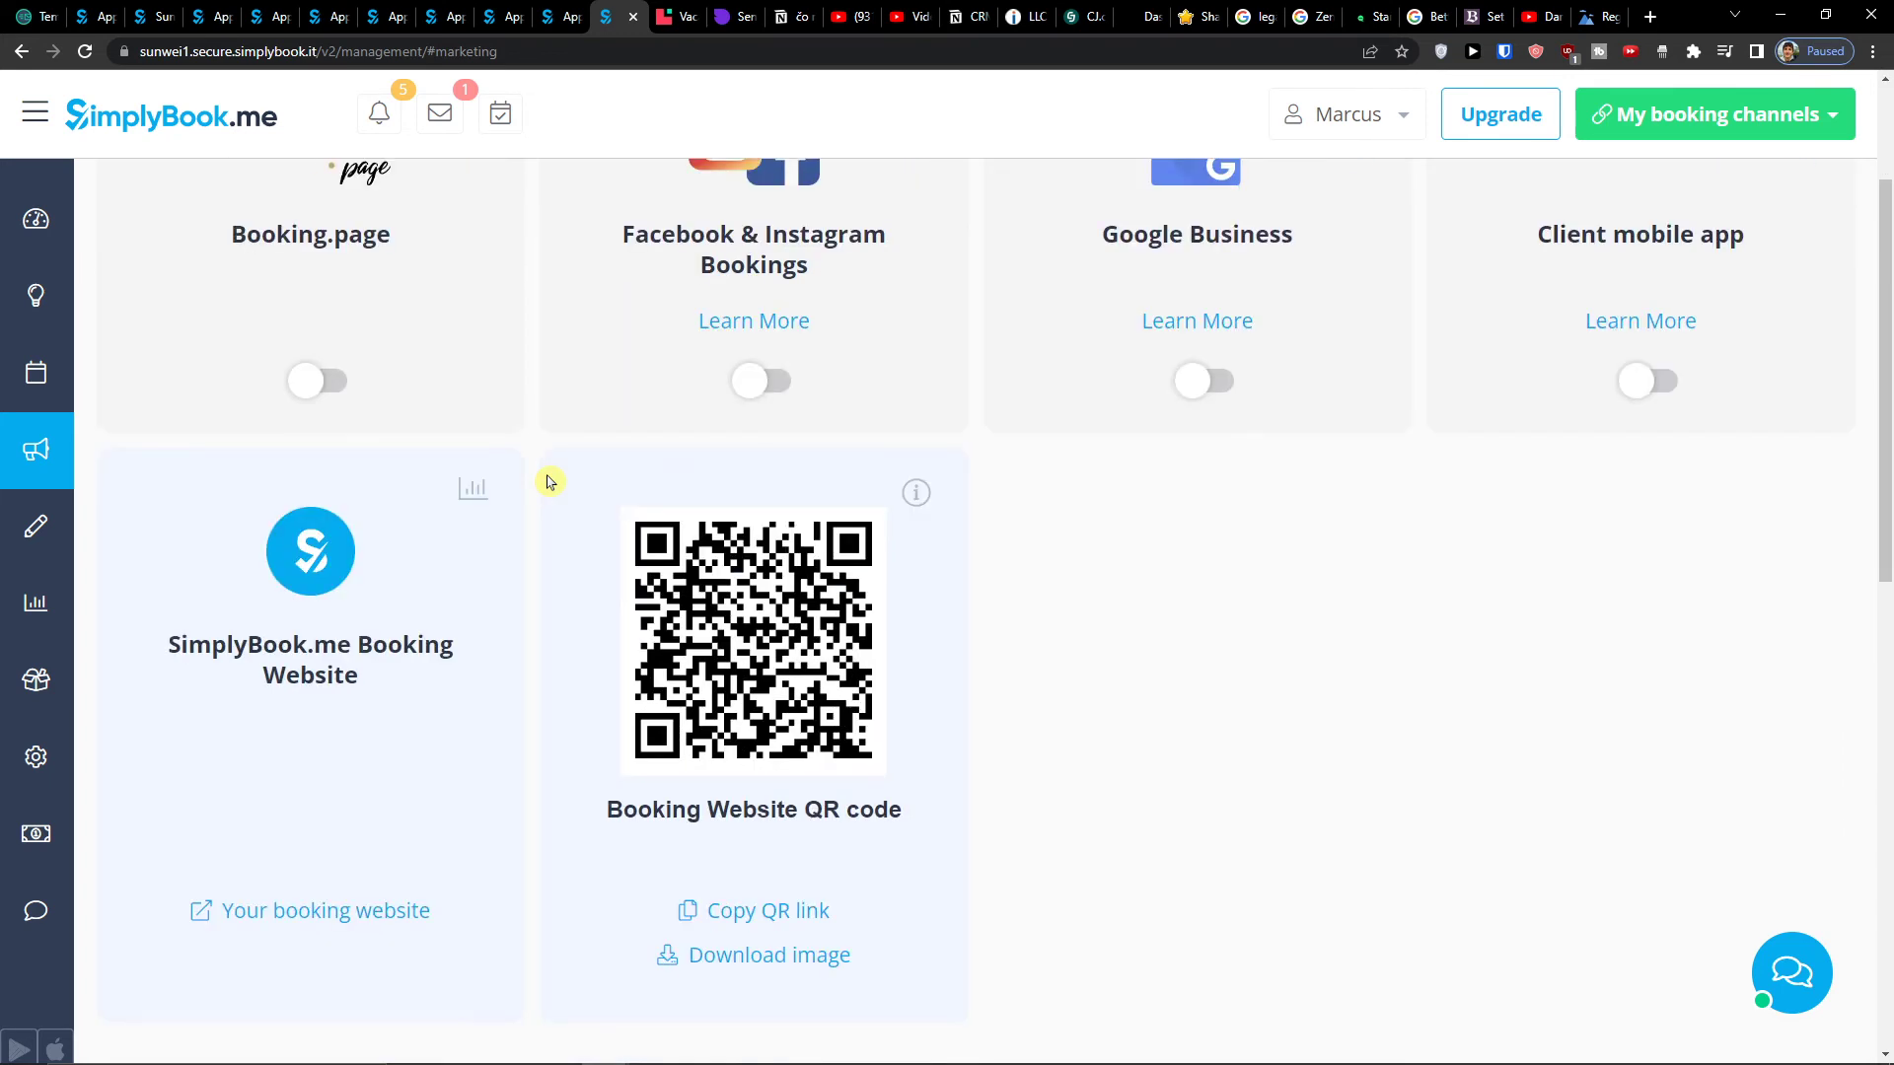
{"action": "scroll", "coordinate": [550, 481], "scroll_direction": "up", "scroll_amount": 2}
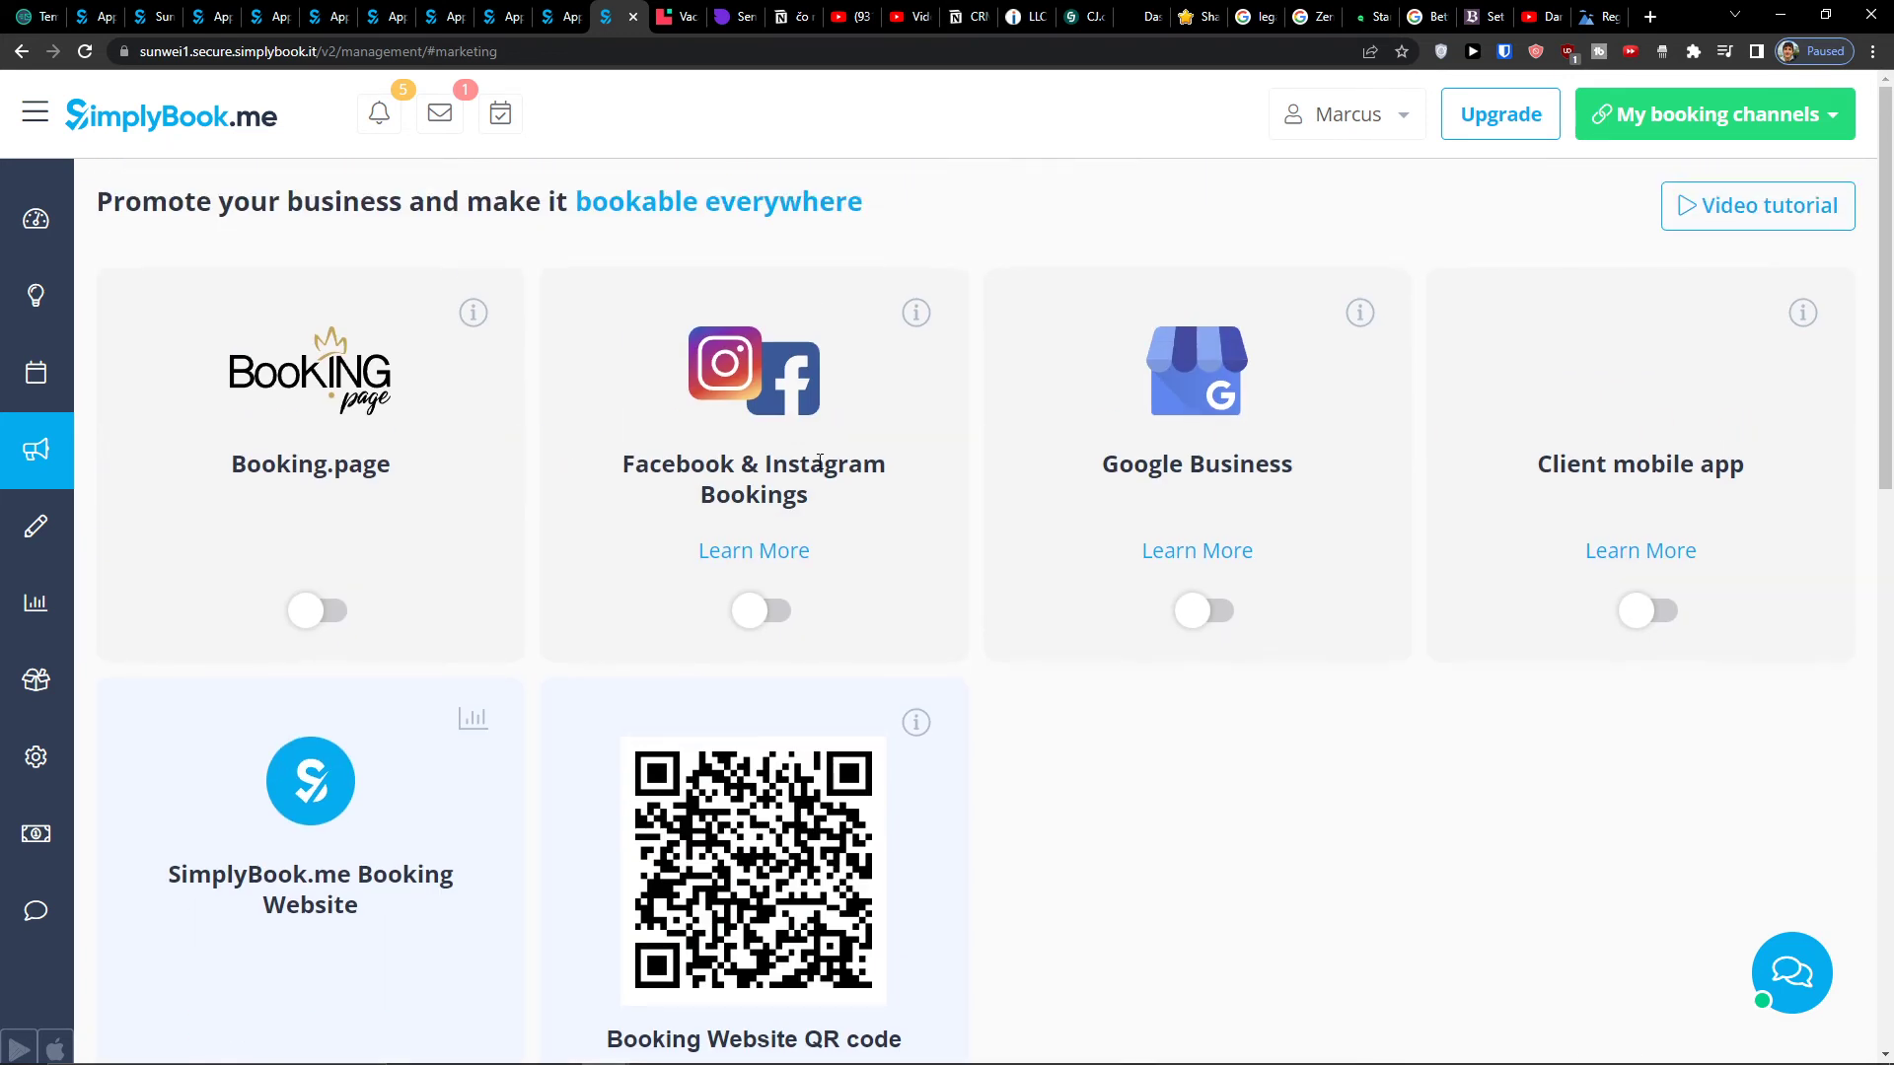
- Go to Manage > Clients to view the empty client list
{"action": "mouse_move", "coordinate": [60, 523]}
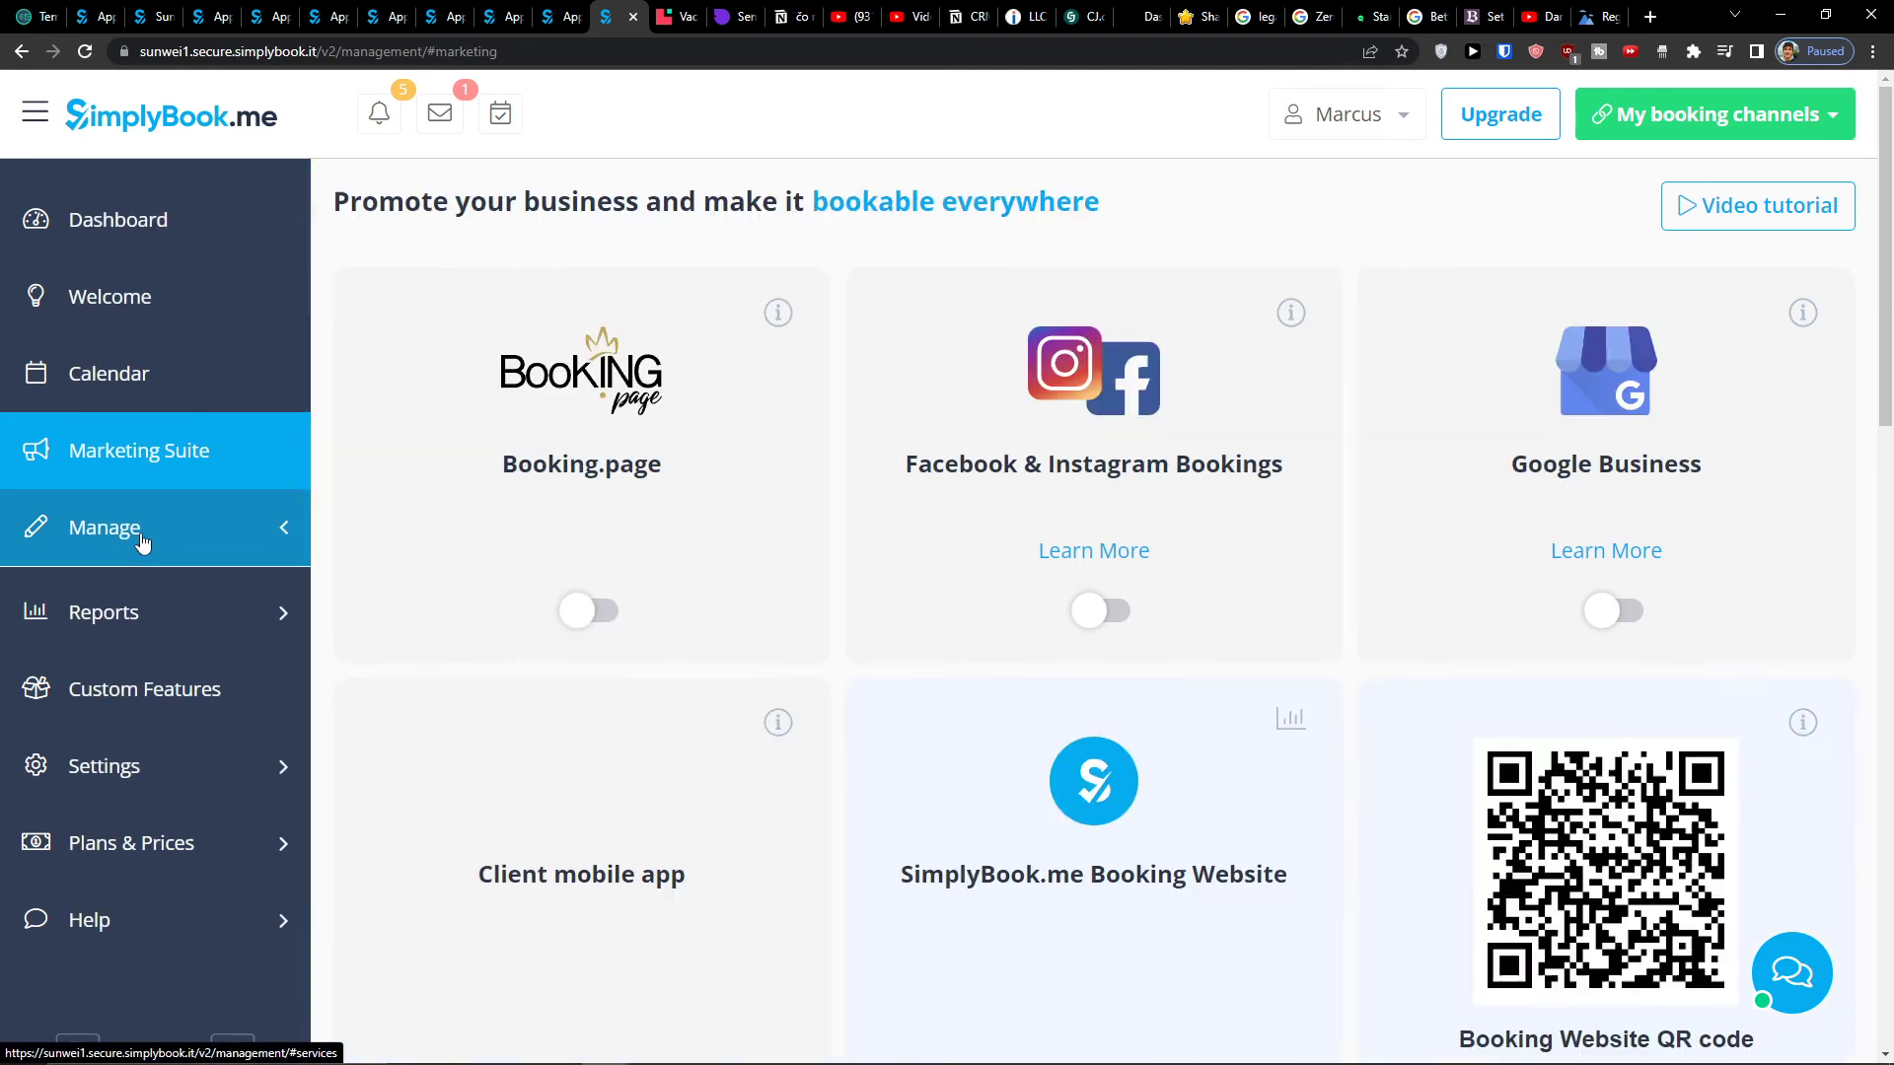
{"action": "left_click", "coordinate": [141, 540]}
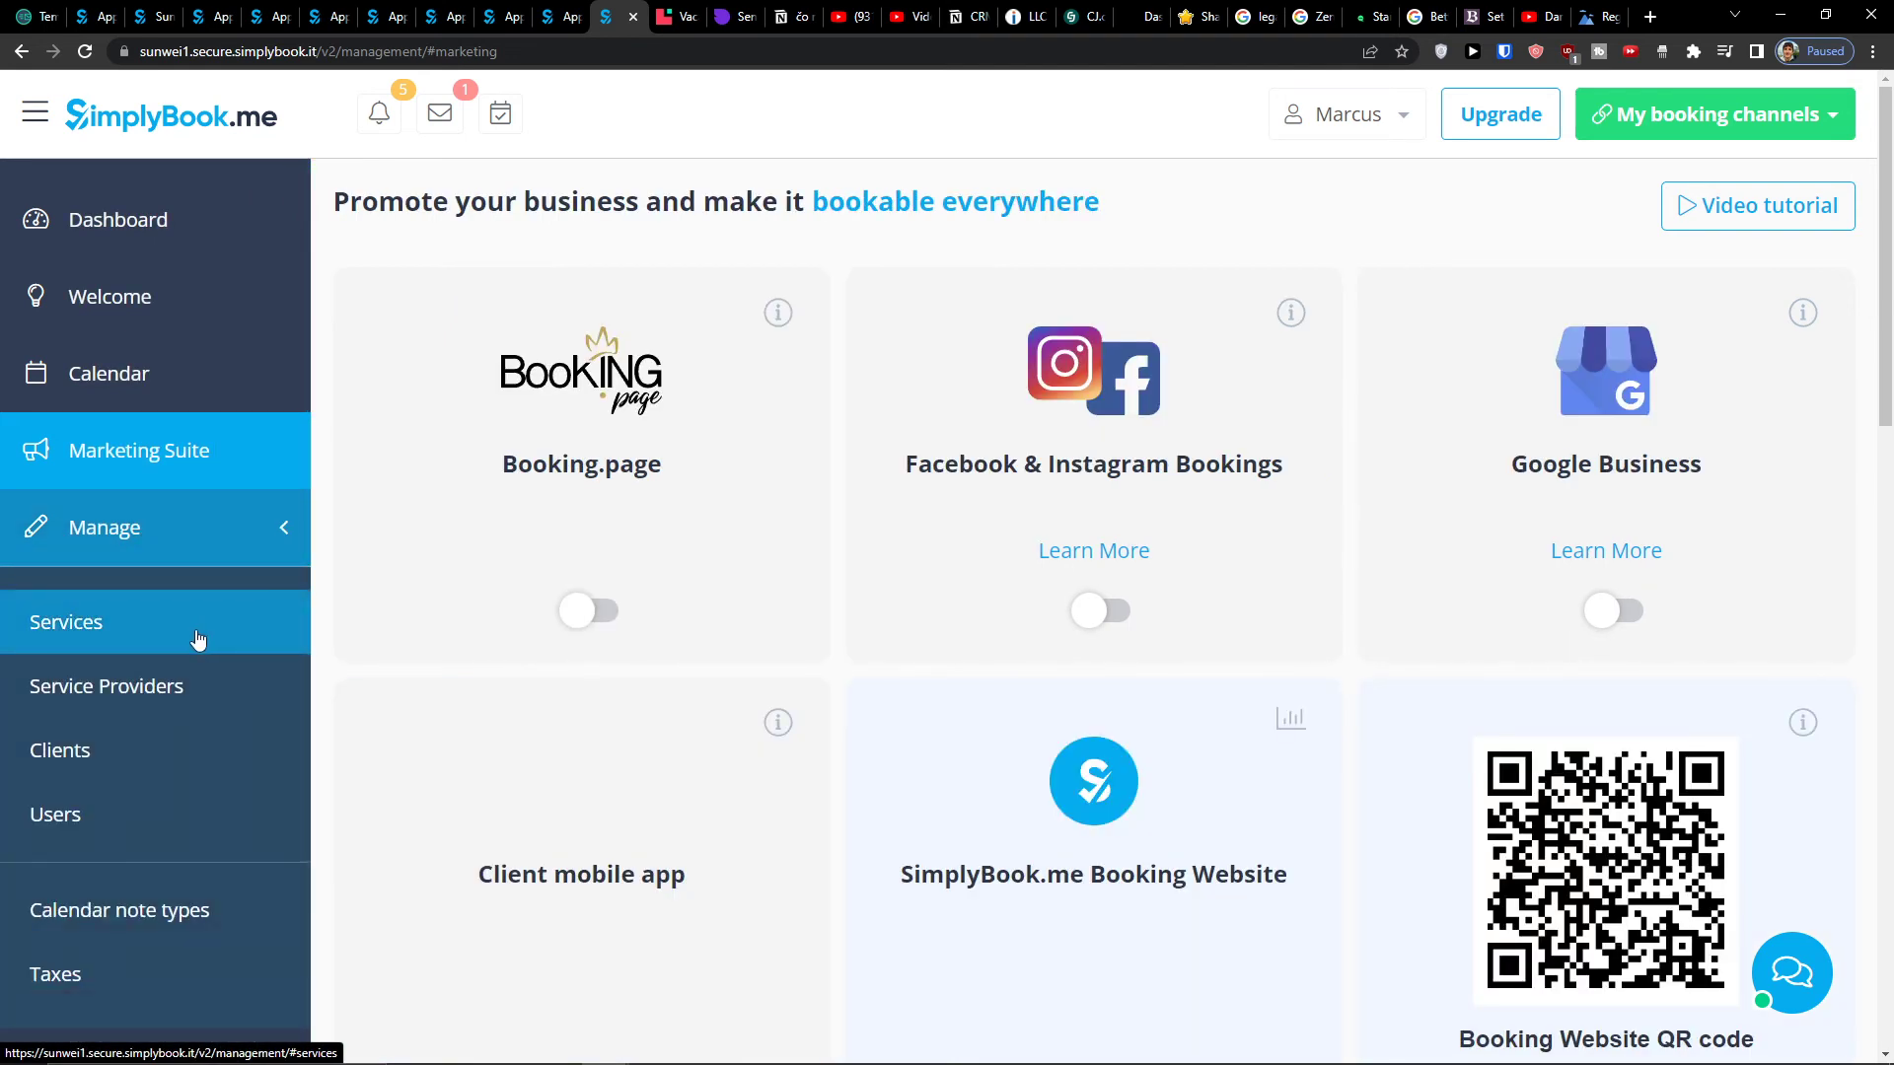
{"action": "scroll", "coordinate": [198, 639], "scroll_direction": "down", "scroll_amount": 2}
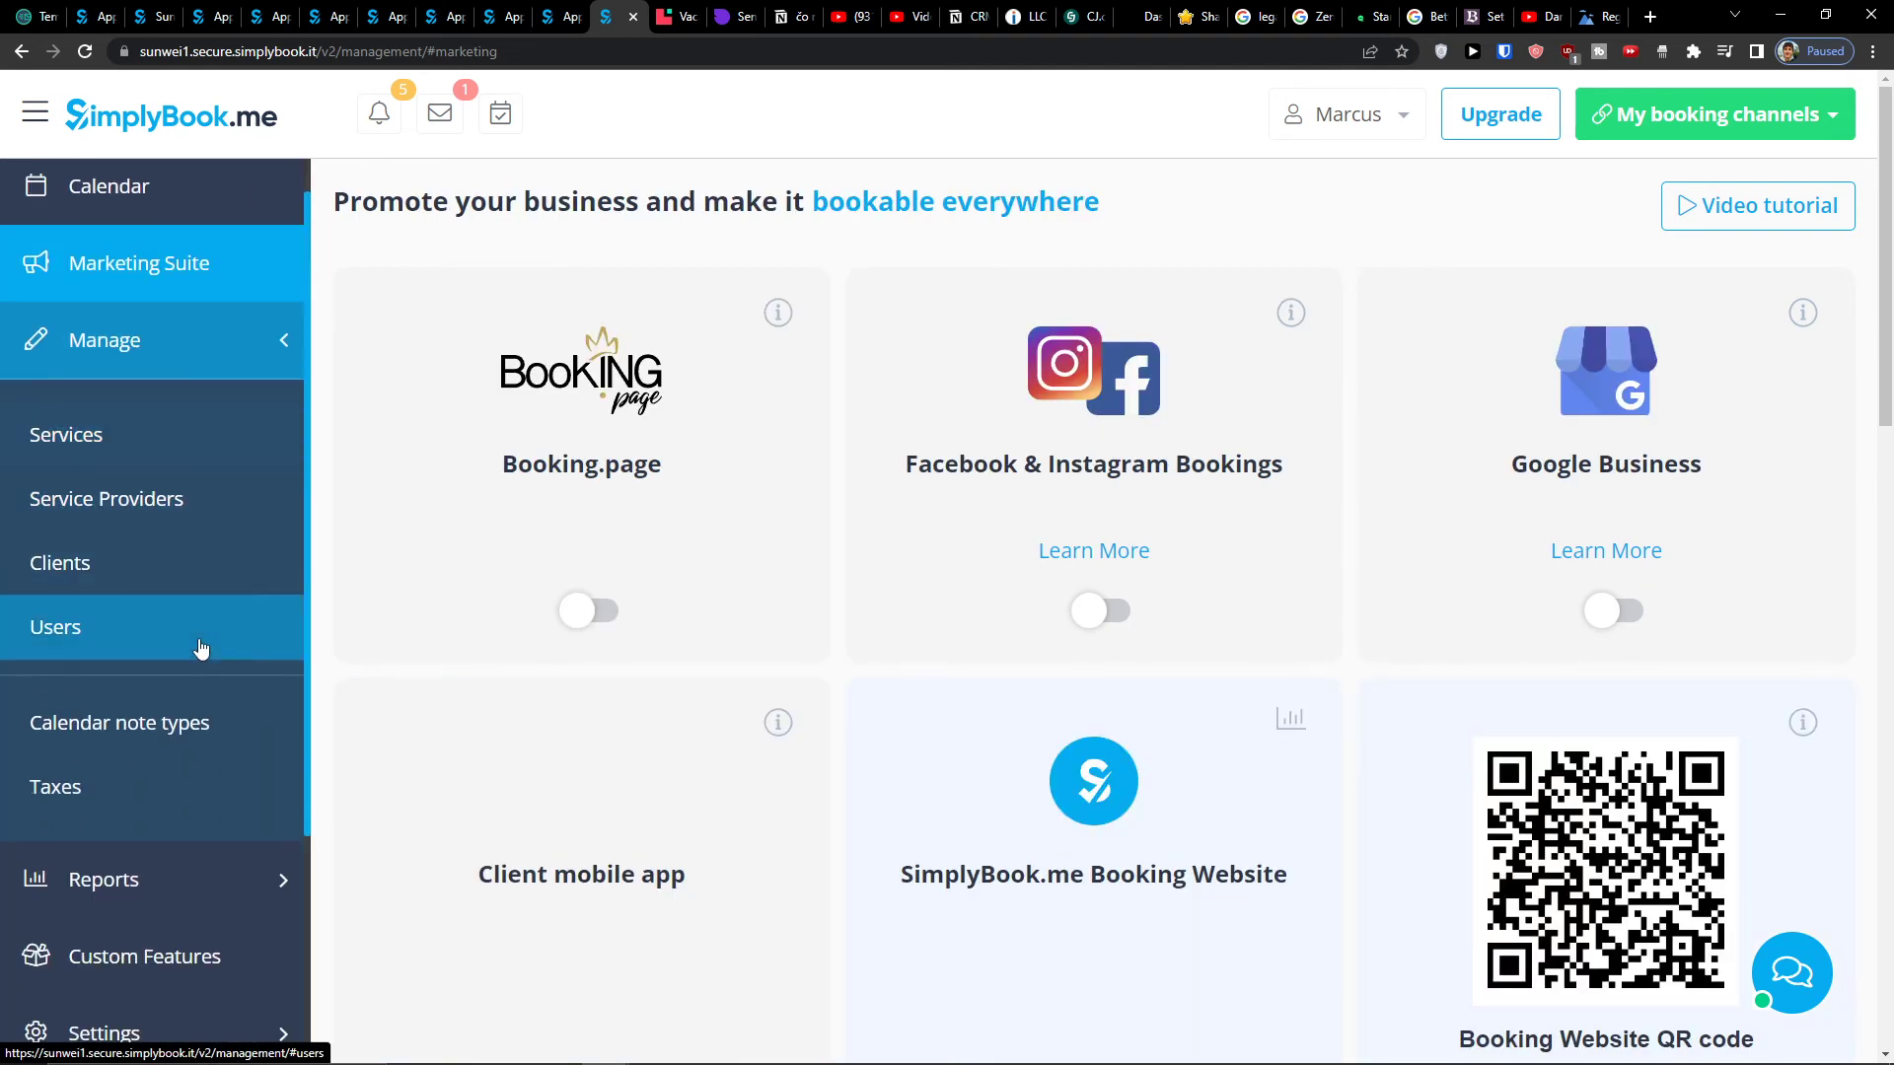
{"action": "left_click", "coordinate": [232, 592]}
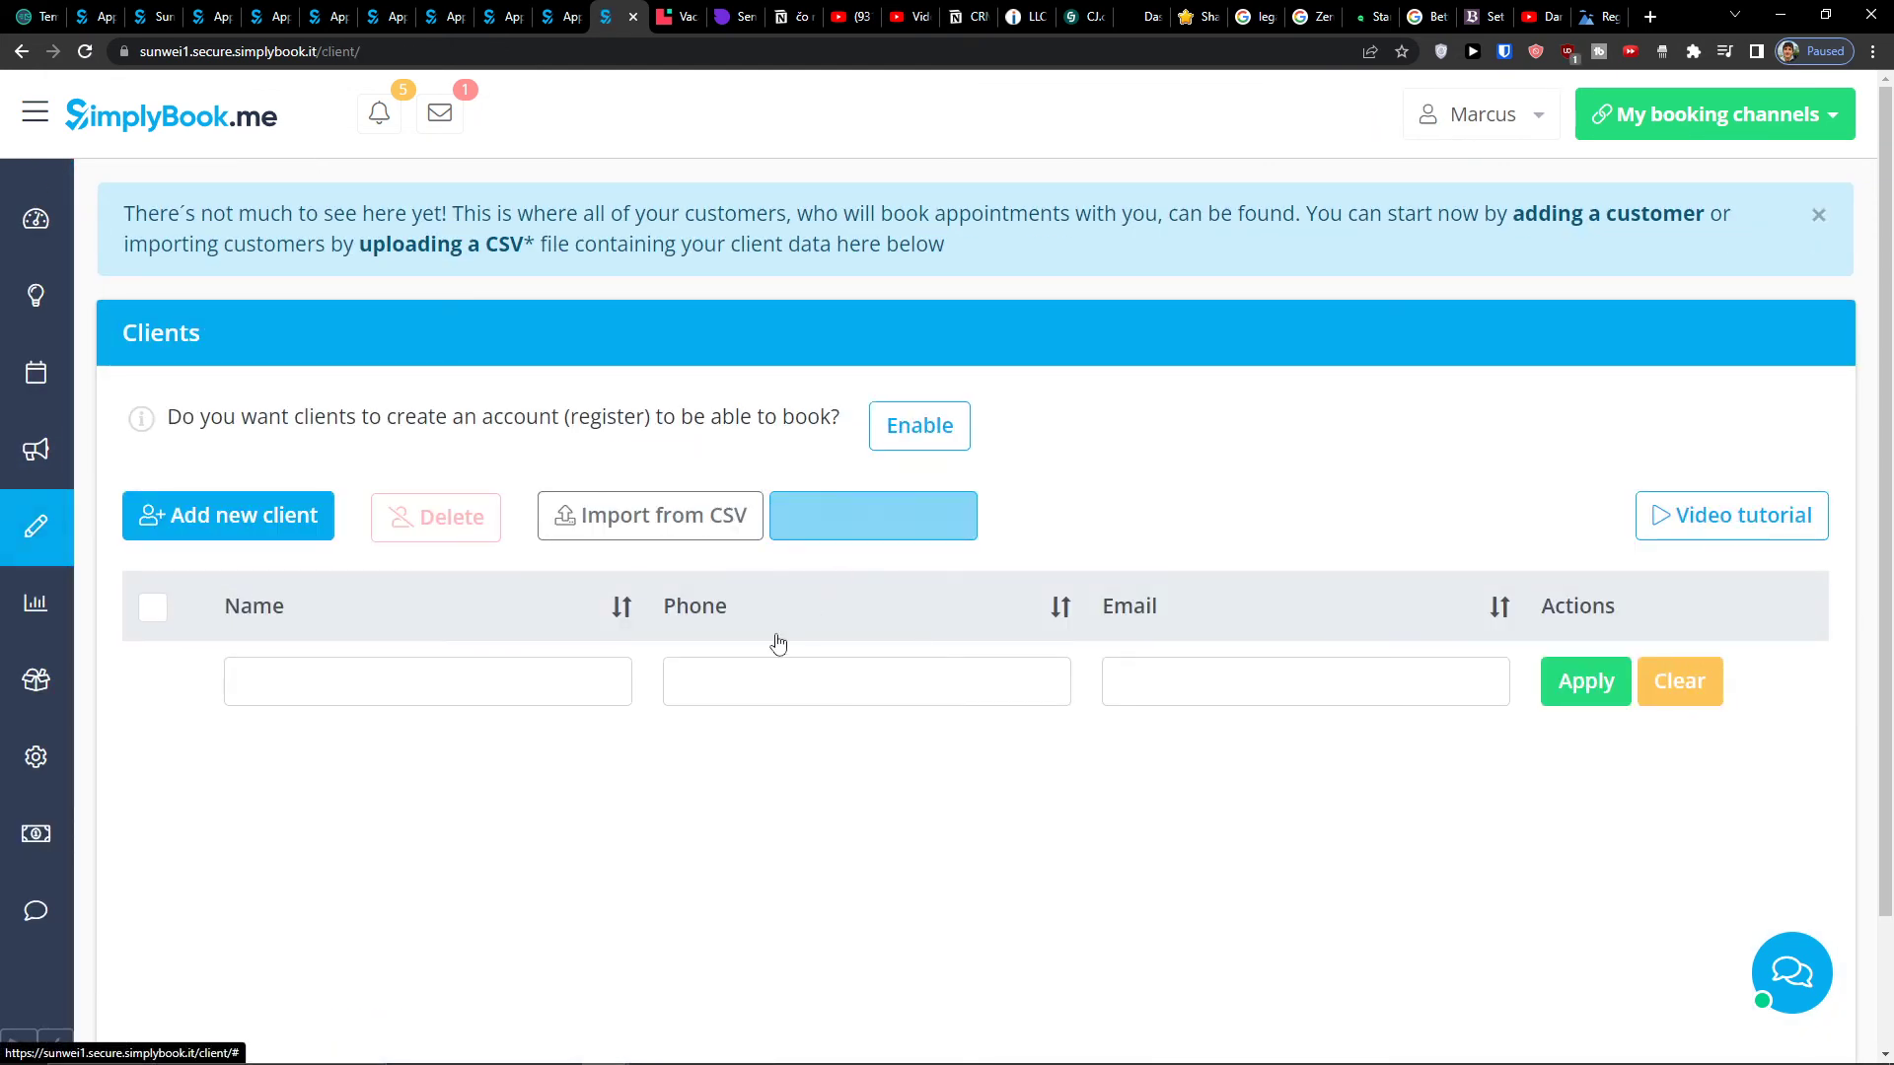
- Expand Manage and Reports in the sidebar and open the All Custom Features List
{"action": "mouse_move", "coordinate": [71, 520]}
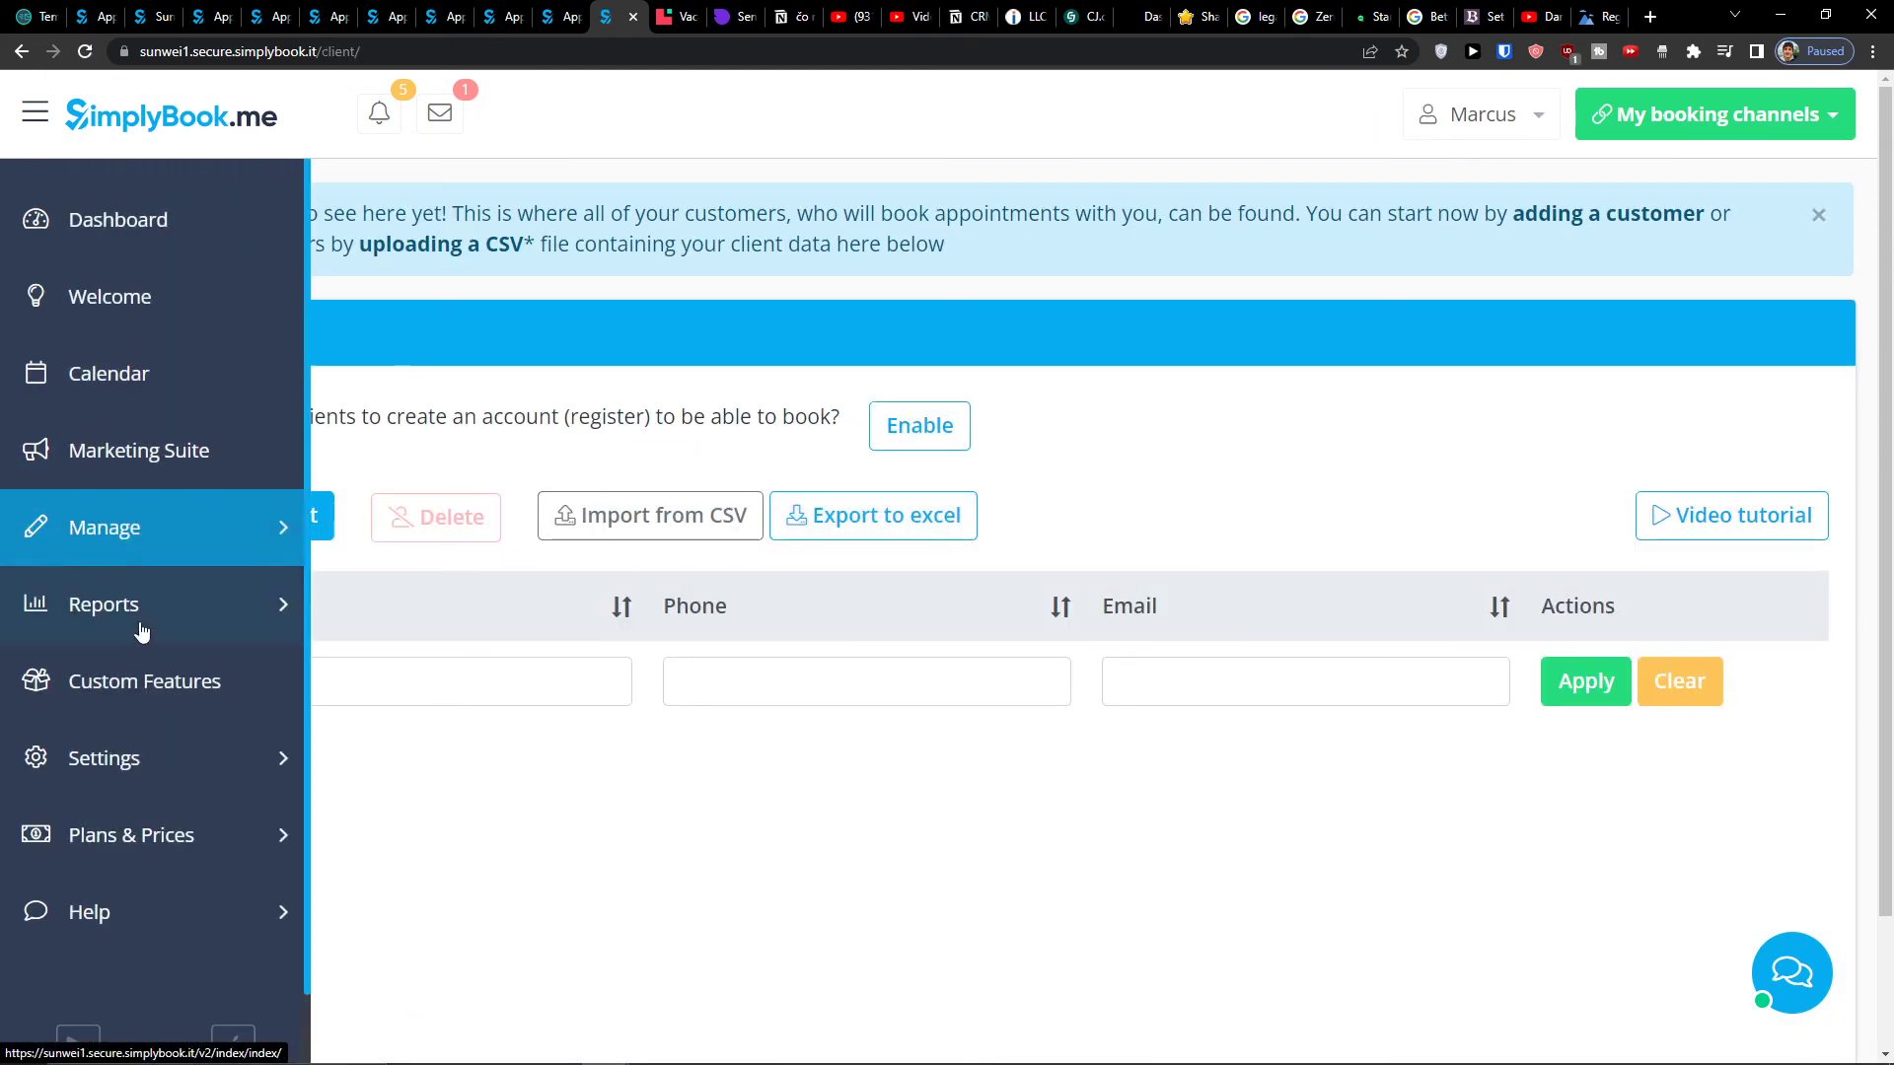
{"action": "left_click", "coordinate": [247, 515]}
{"action": "scroll", "coordinate": [147, 690], "scroll_direction": "down", "scroll_amount": 2}
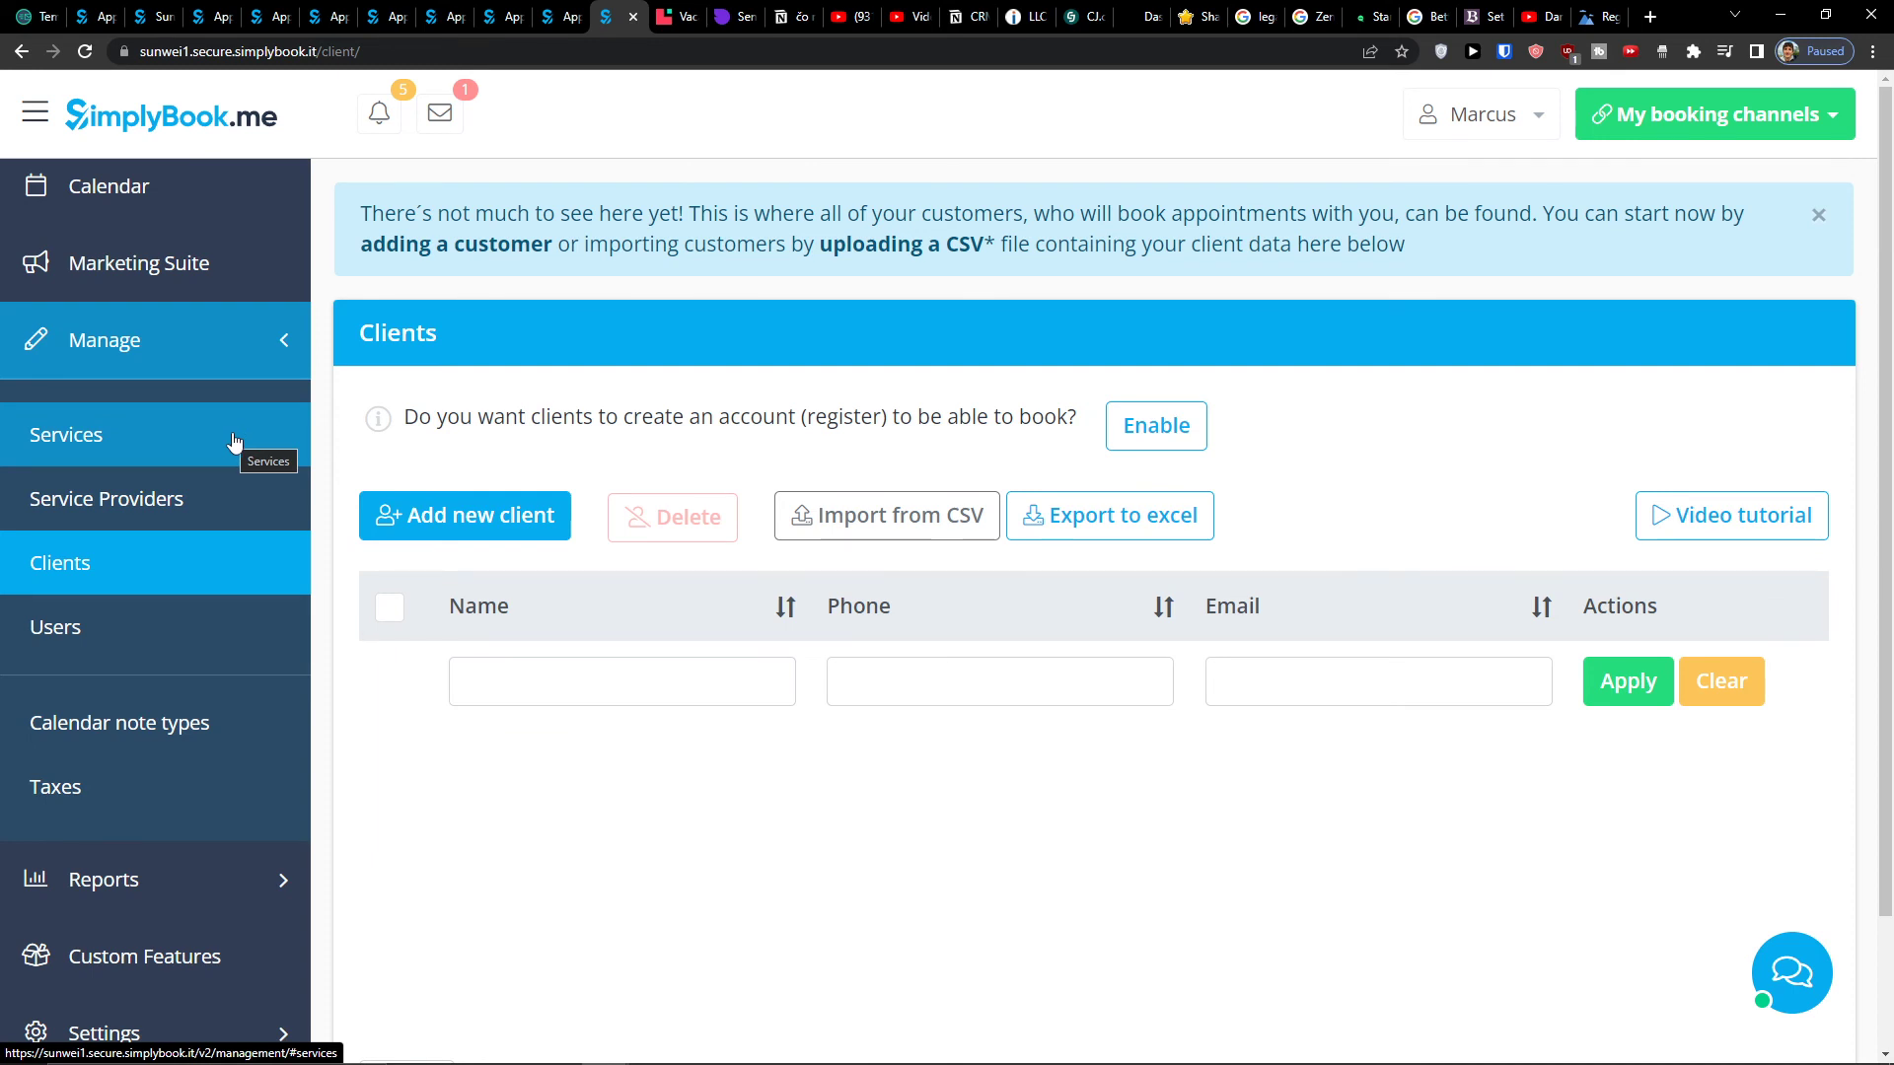
{"action": "scroll", "coordinate": [227, 473], "scroll_direction": "down", "scroll_amount": 2}
{"action": "left_click", "coordinate": [208, 672]}
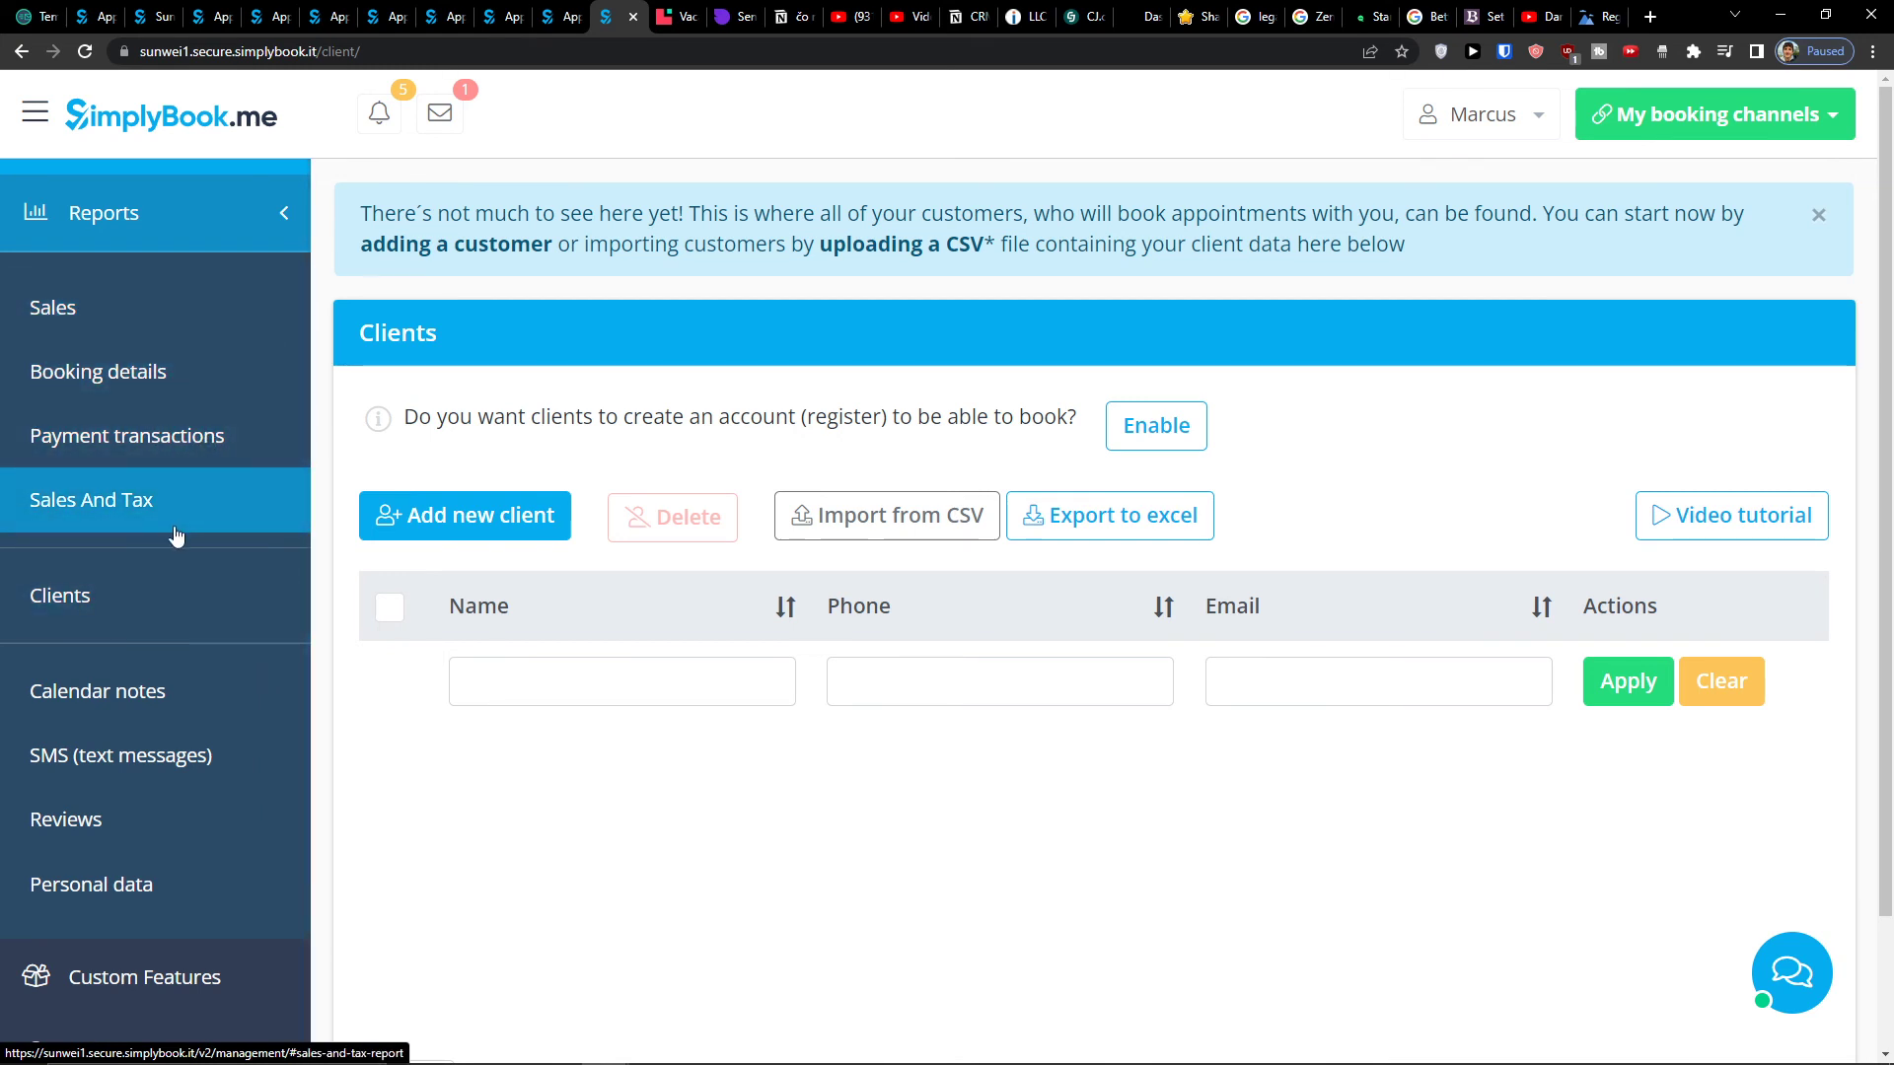
{"action": "scroll", "coordinate": [197, 572], "scroll_direction": "down", "scroll_amount": 3}
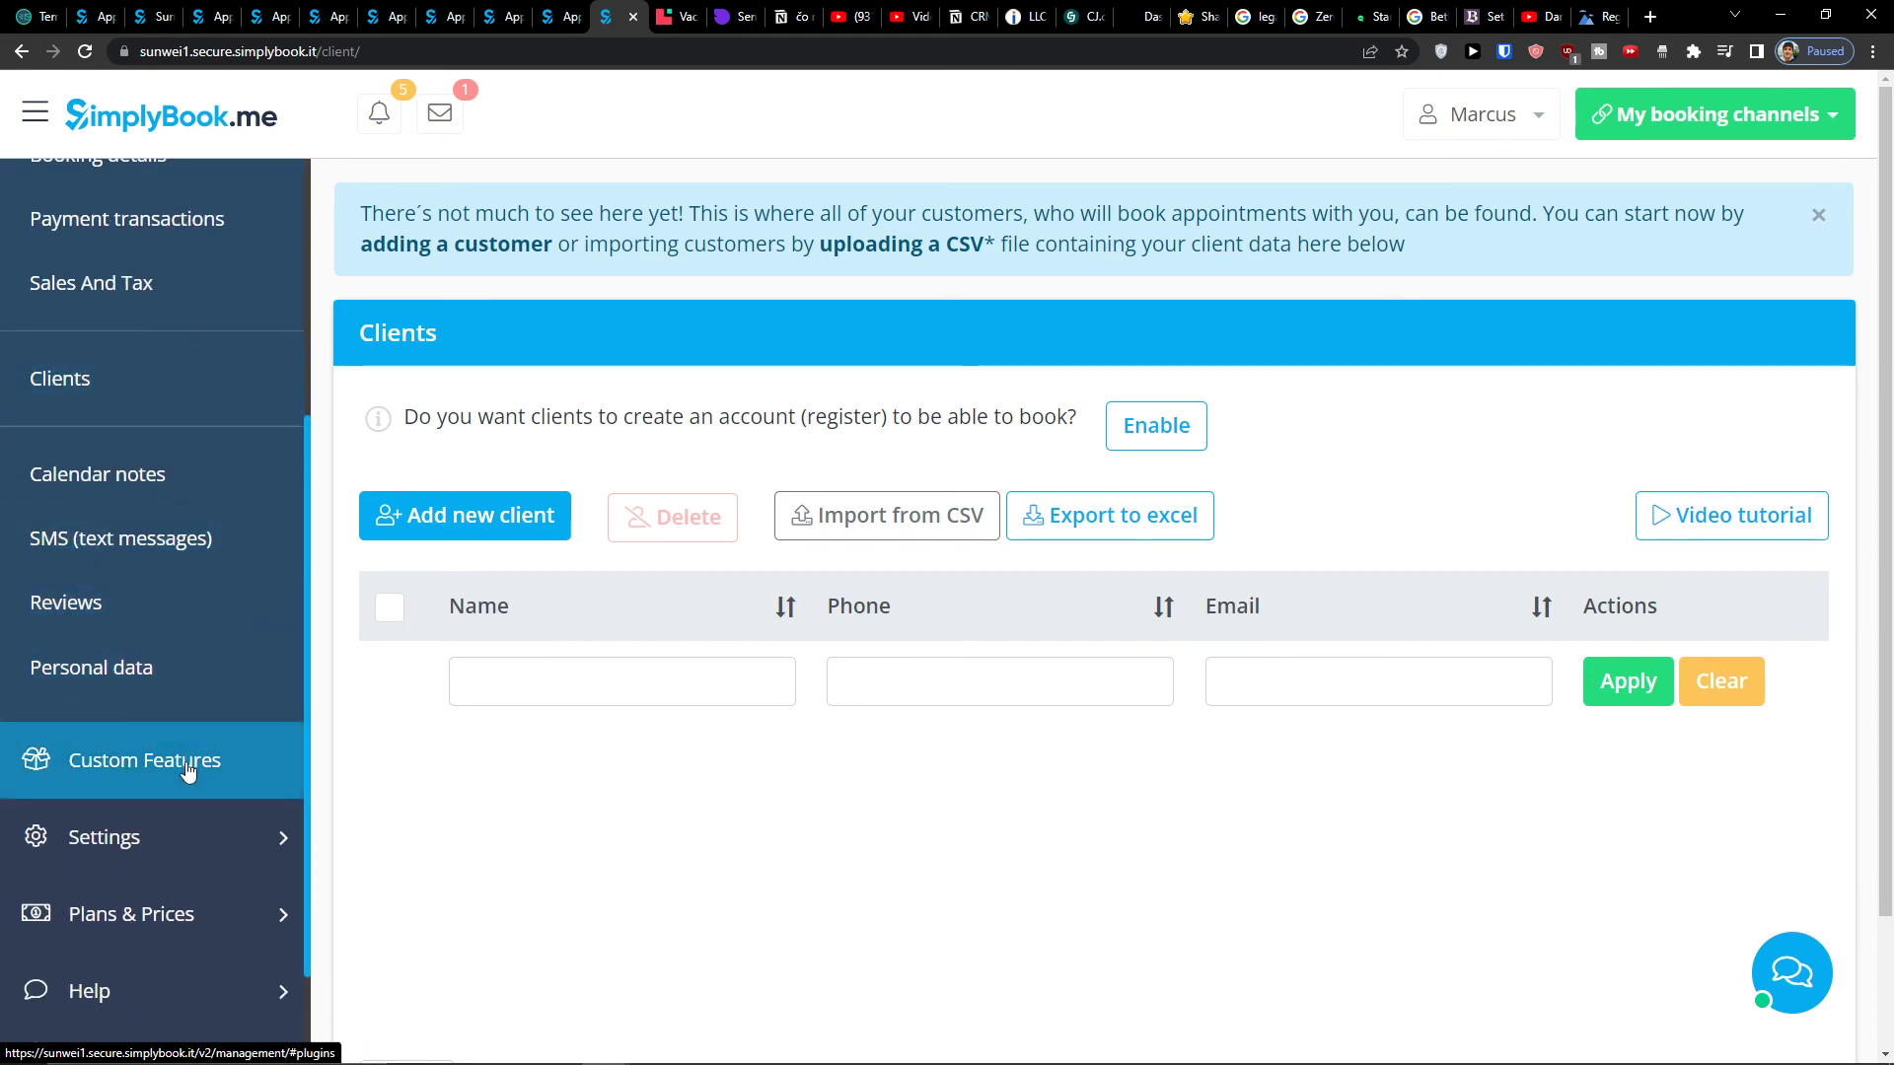
{"action": "left_click", "coordinate": [190, 765]}
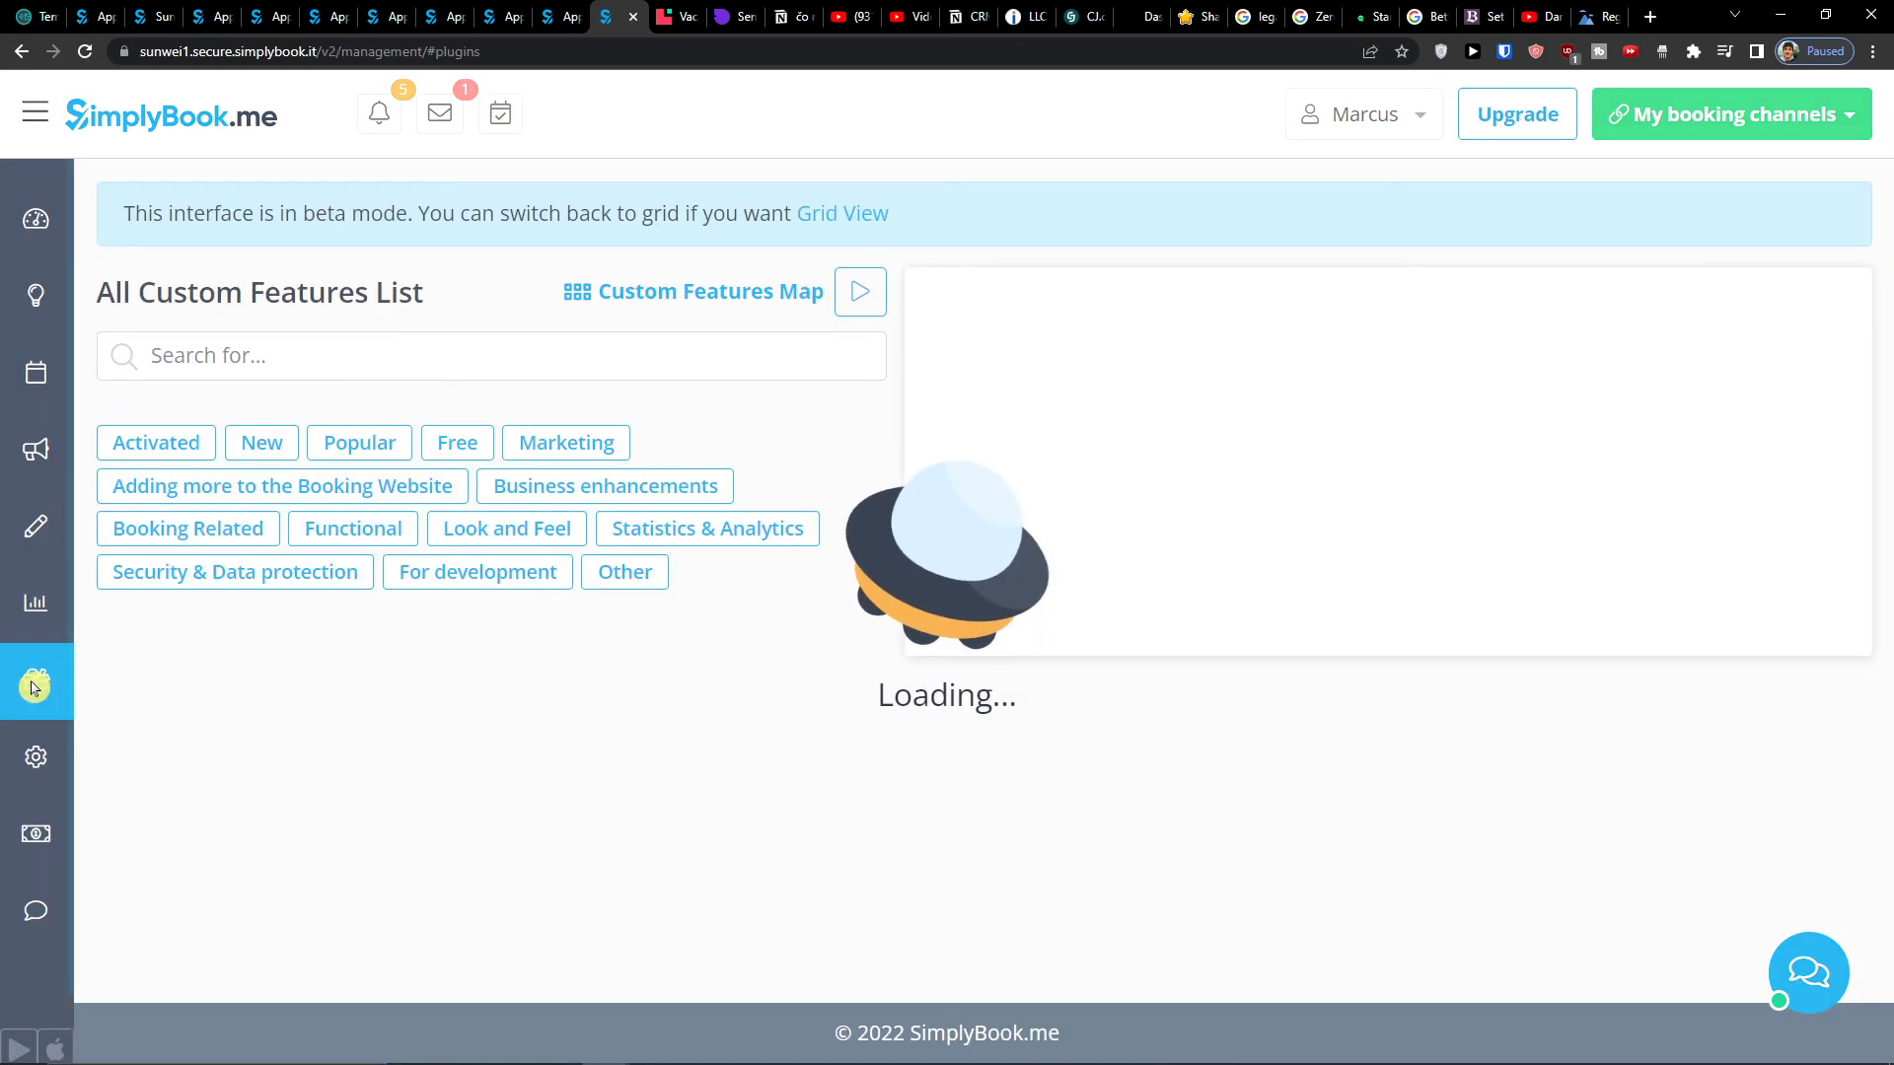
- Switch on Intake forms in Custom Features and open its Manage page with no fields yet
{"action": "scroll", "coordinate": [250, 684], "scroll_direction": "down", "scroll_amount": 2}
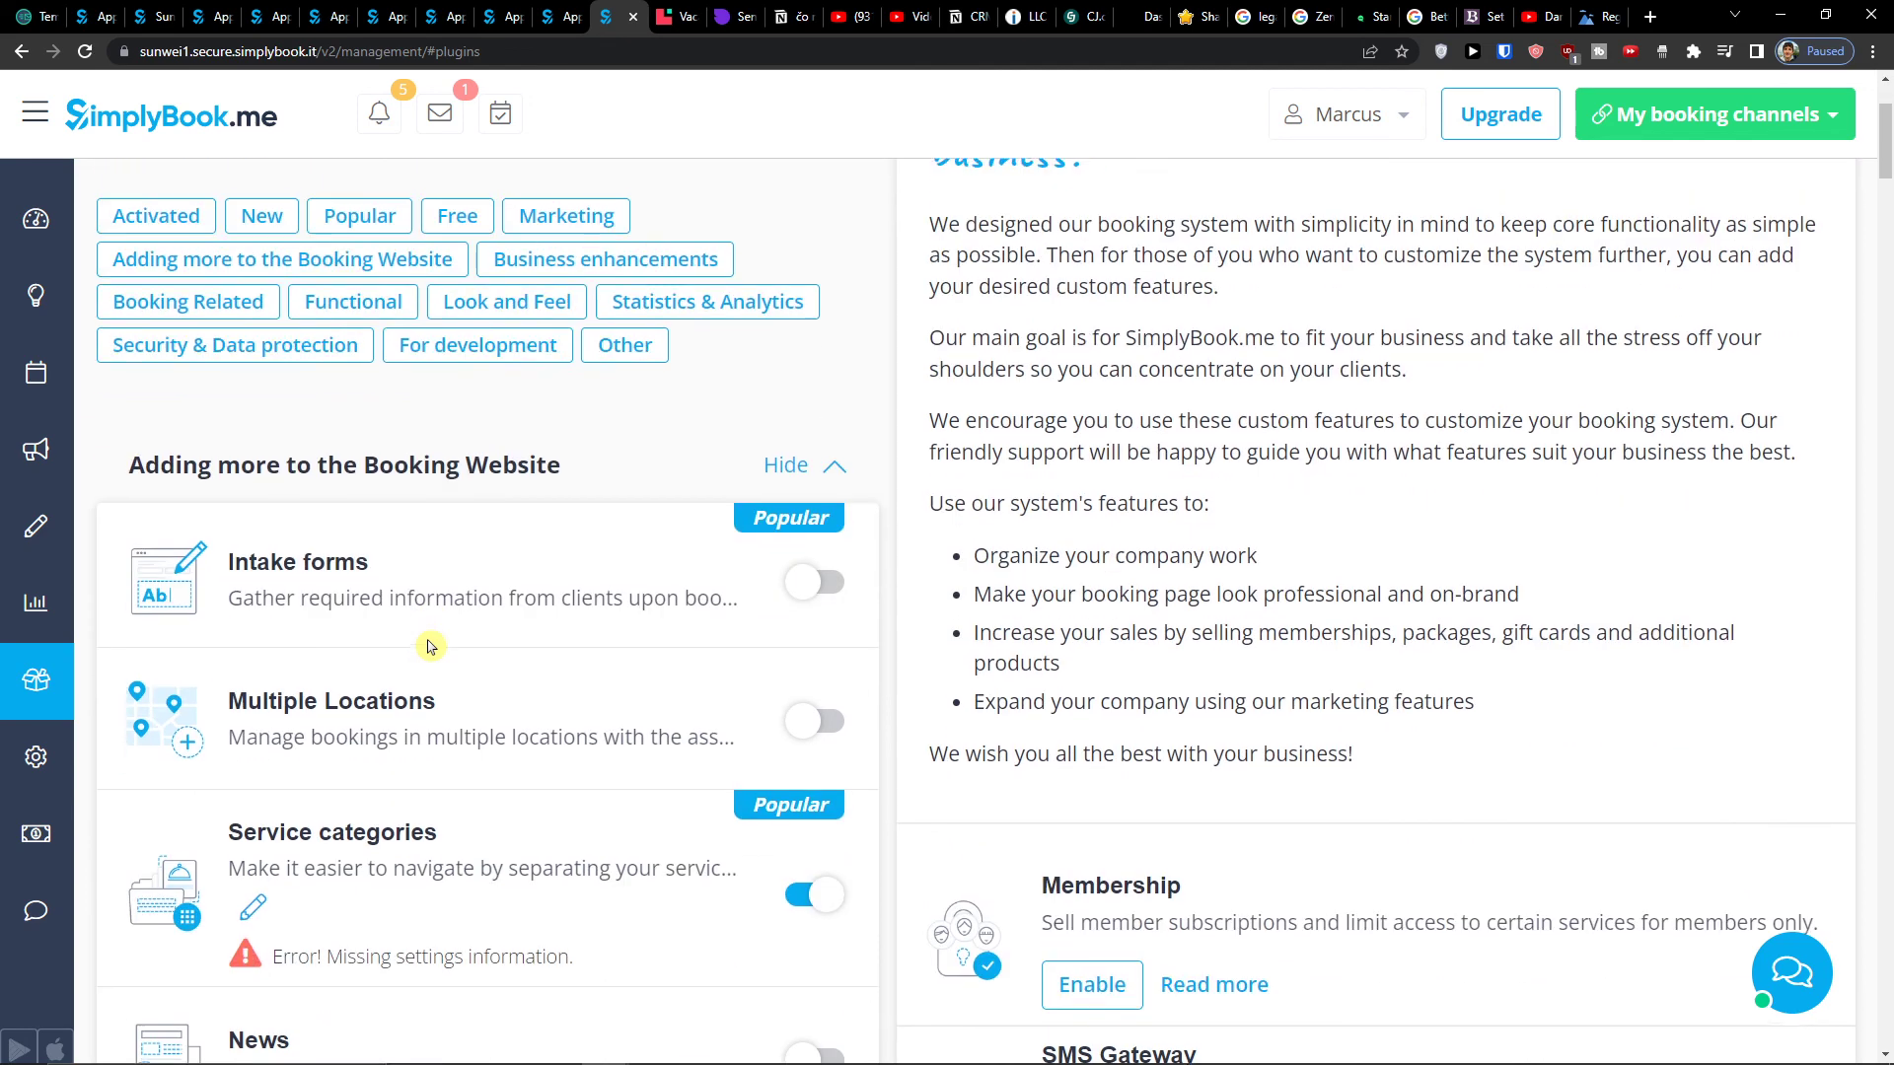
{"action": "left_click", "coordinate": [800, 581]}
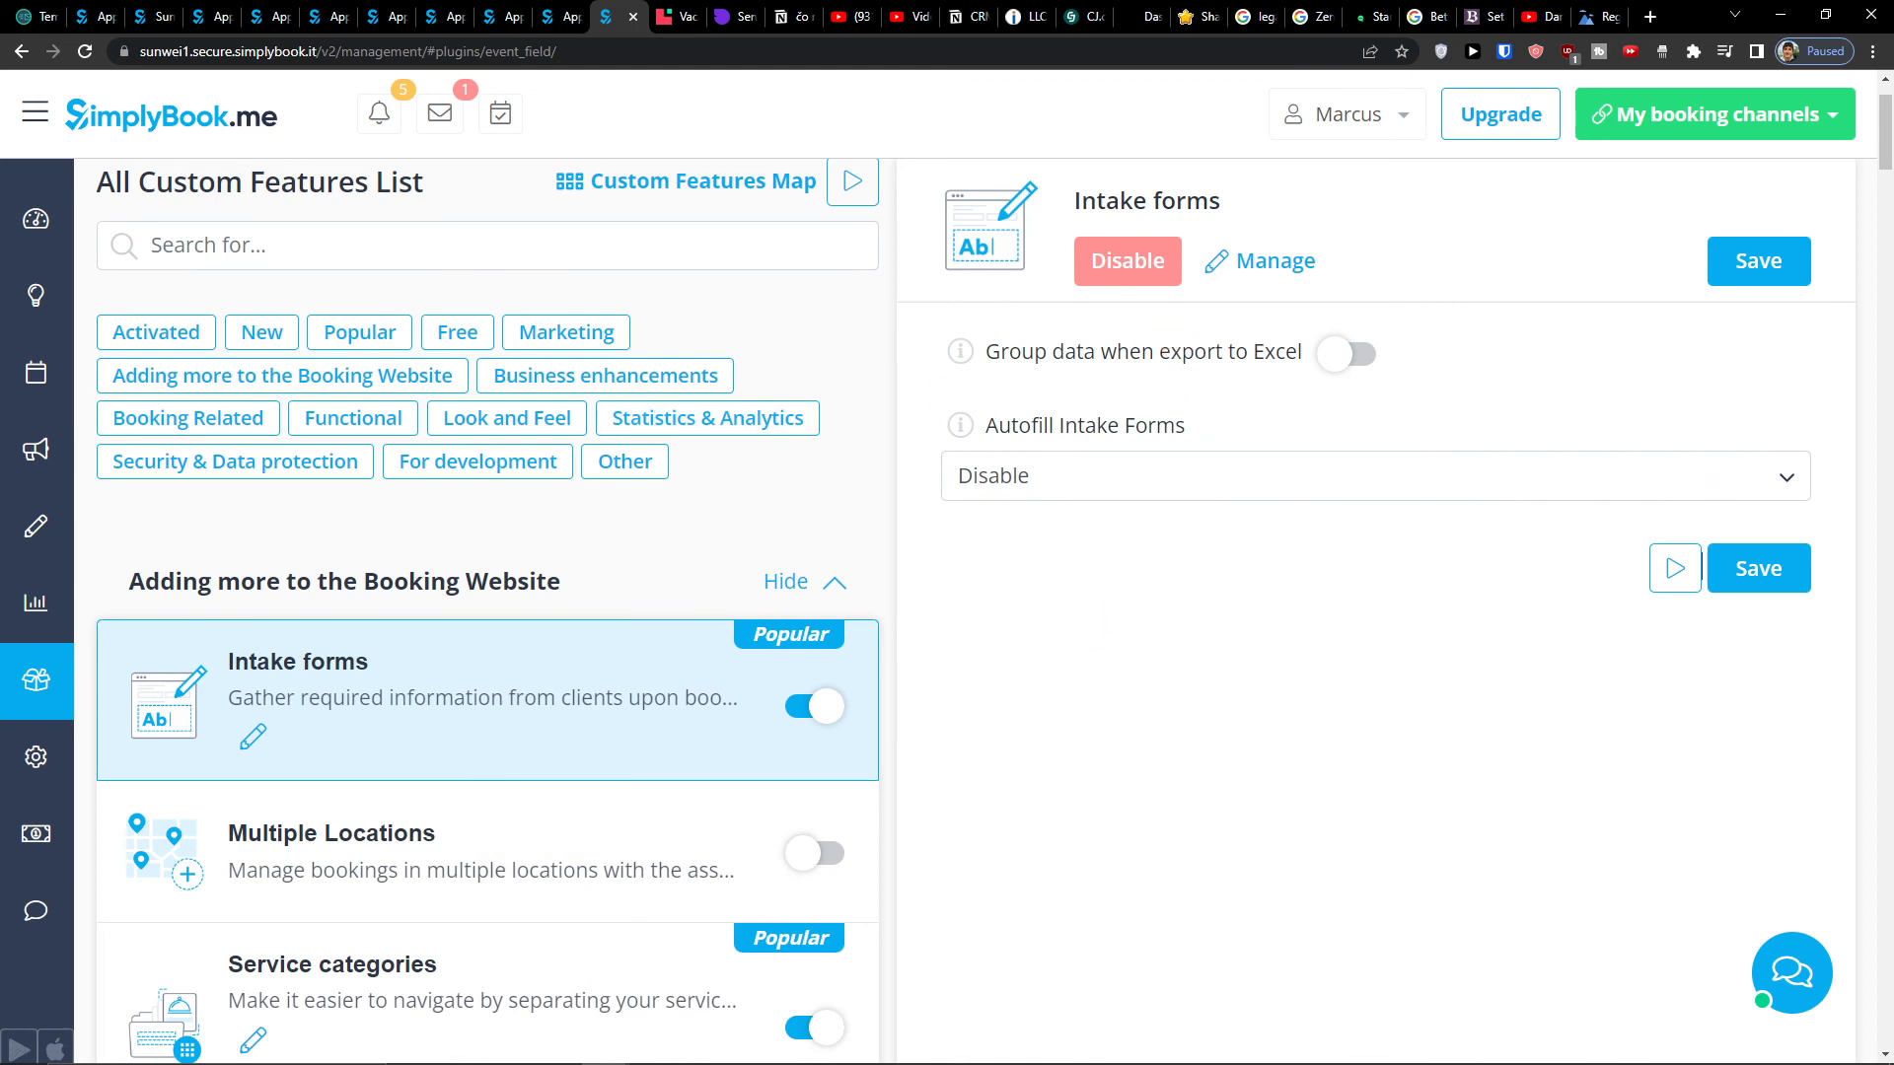
{"action": "mouse_move", "coordinate": [5, 639]}
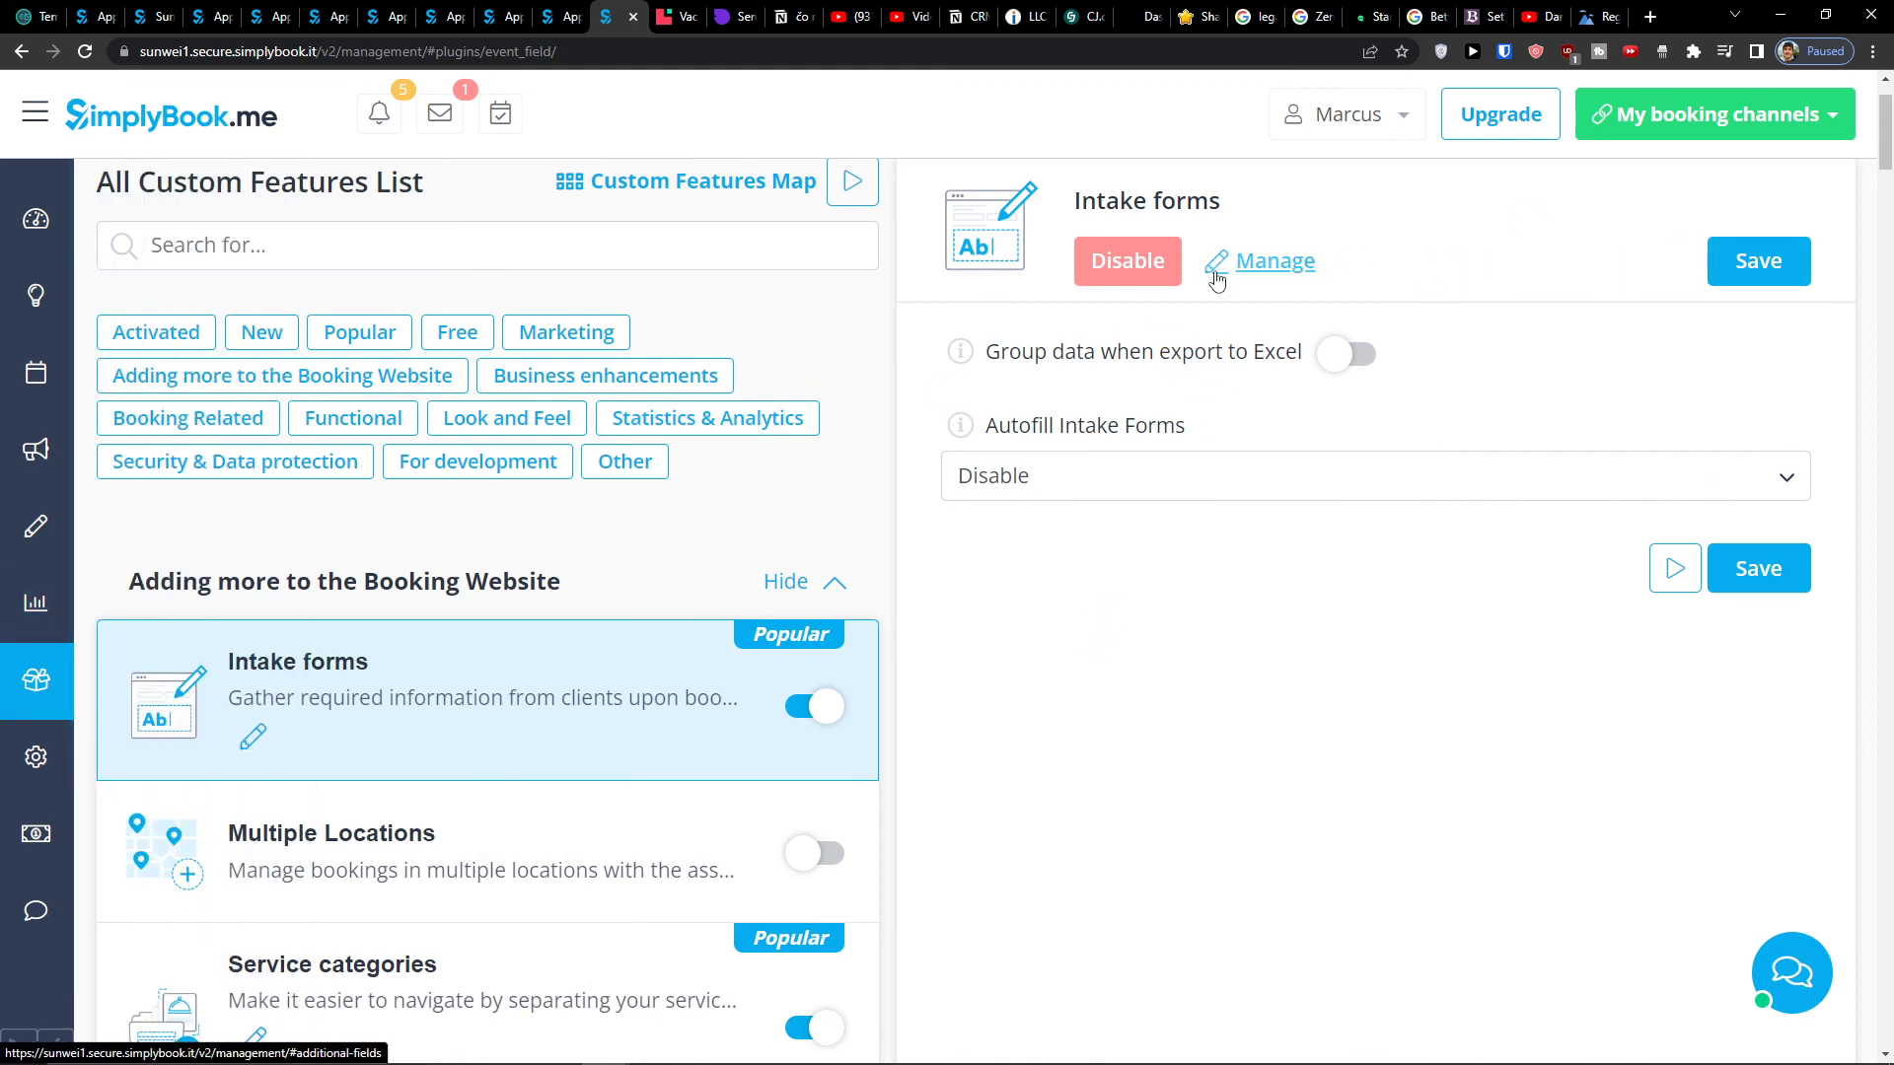
{"action": "left_click", "coordinate": [1228, 268]}
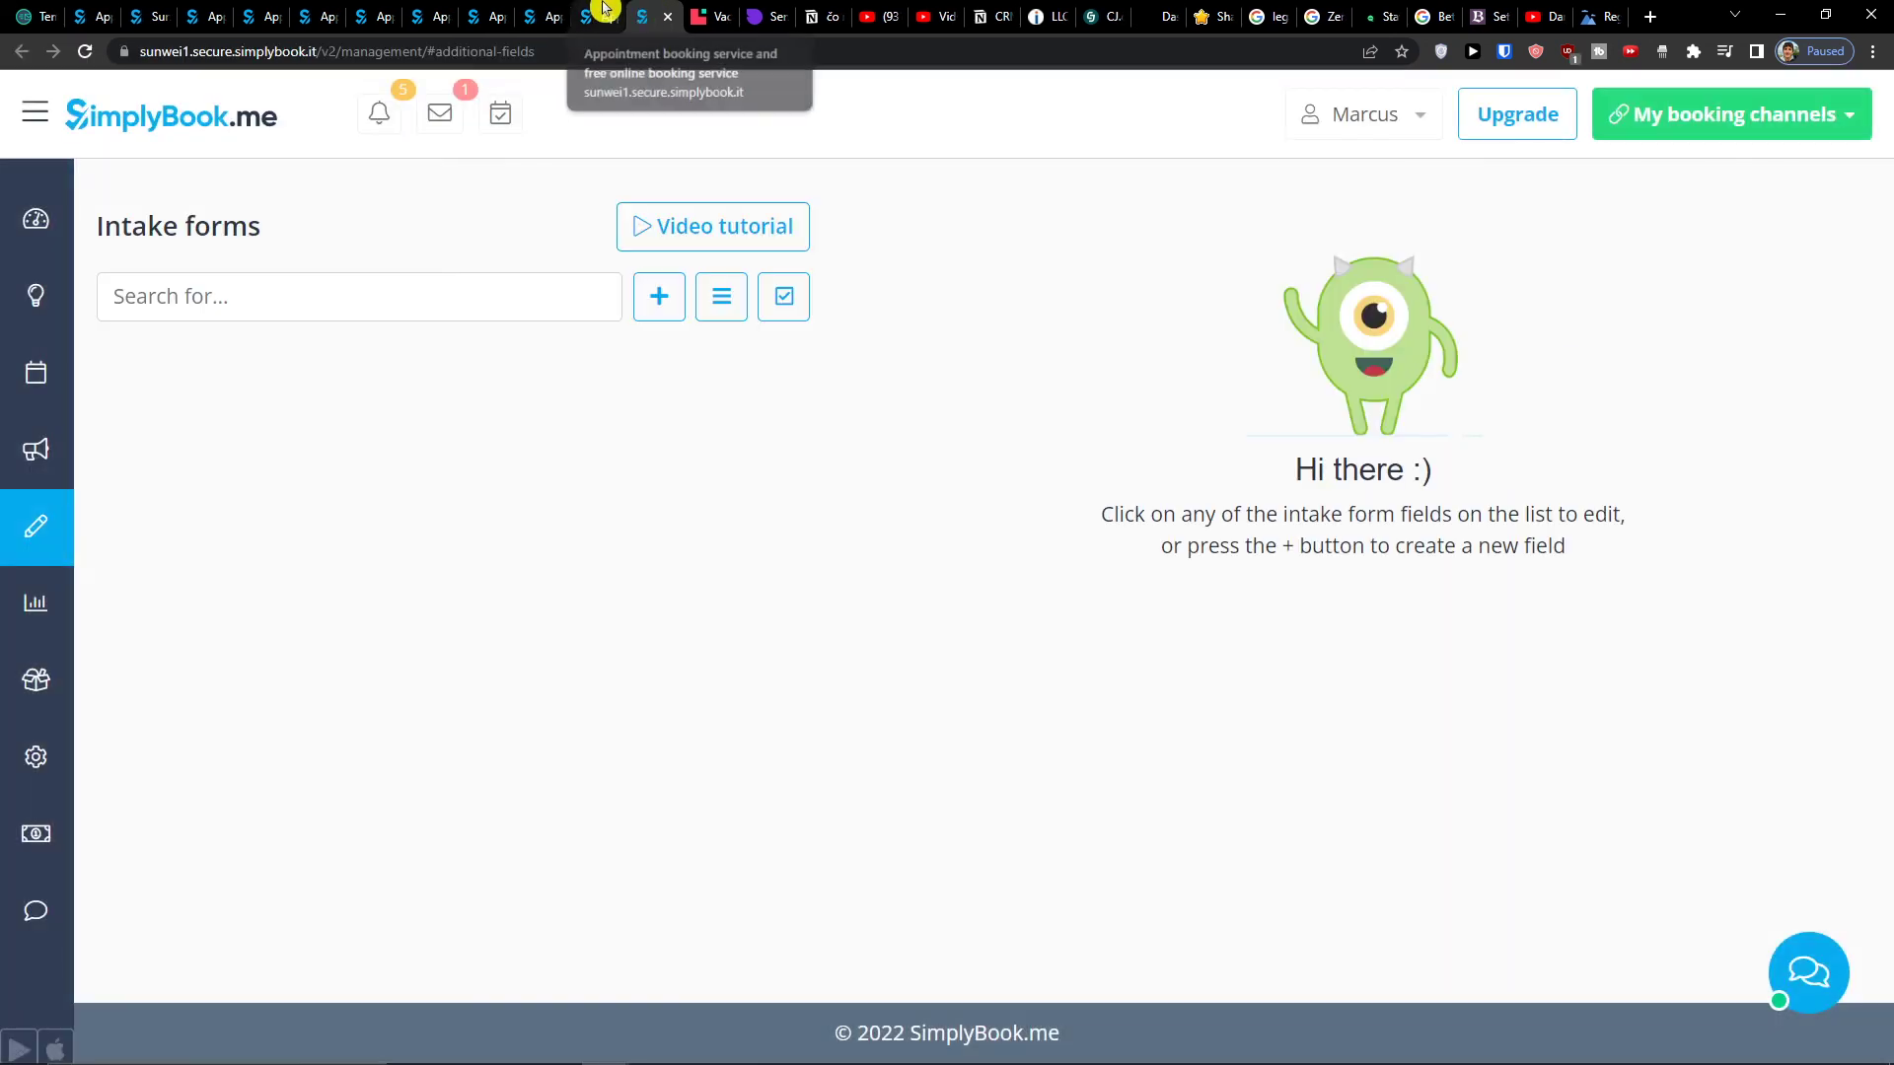
- Add a new intake form field with a blank question title and Checkbox as the type
{"action": "left_click", "coordinate": [49, 523]}
{"action": "scroll", "coordinate": [148, 691], "scroll_direction": "down", "scroll_amount": 2}
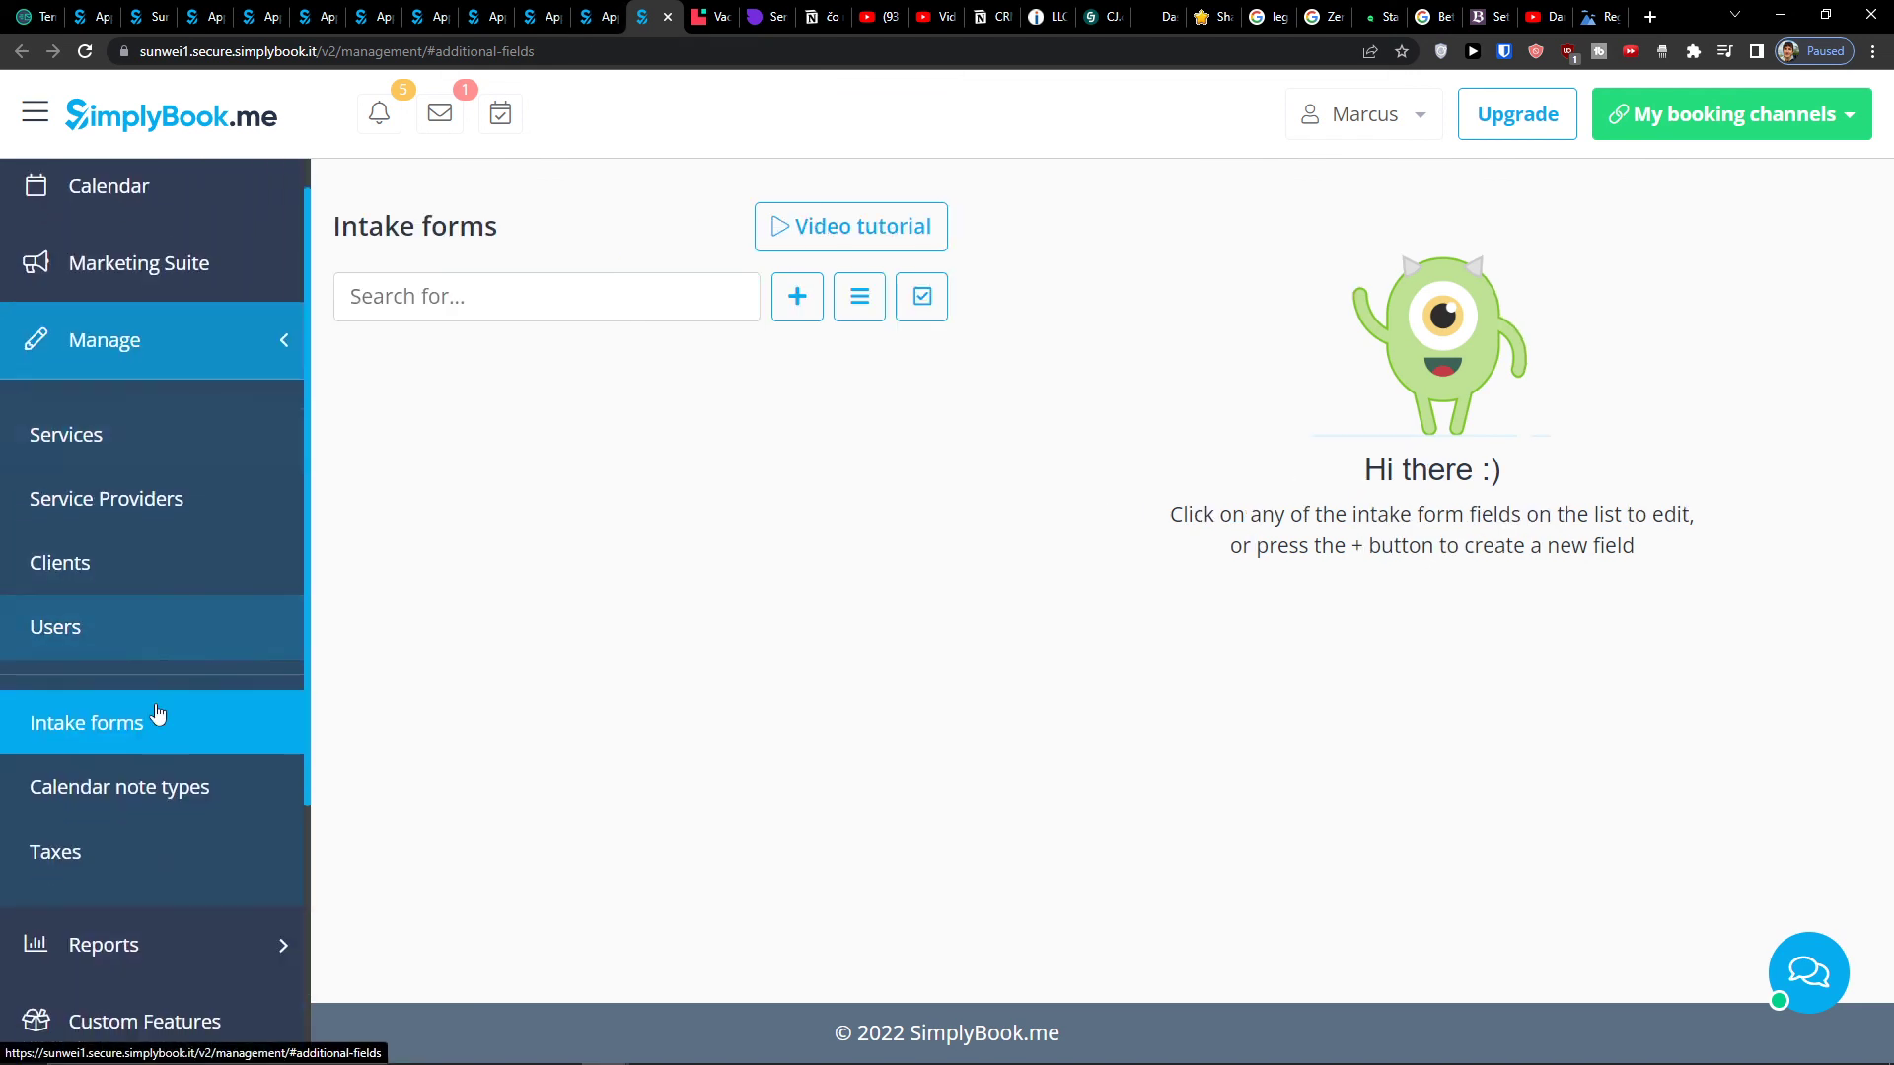
{"action": "left_click", "coordinate": [799, 299]}
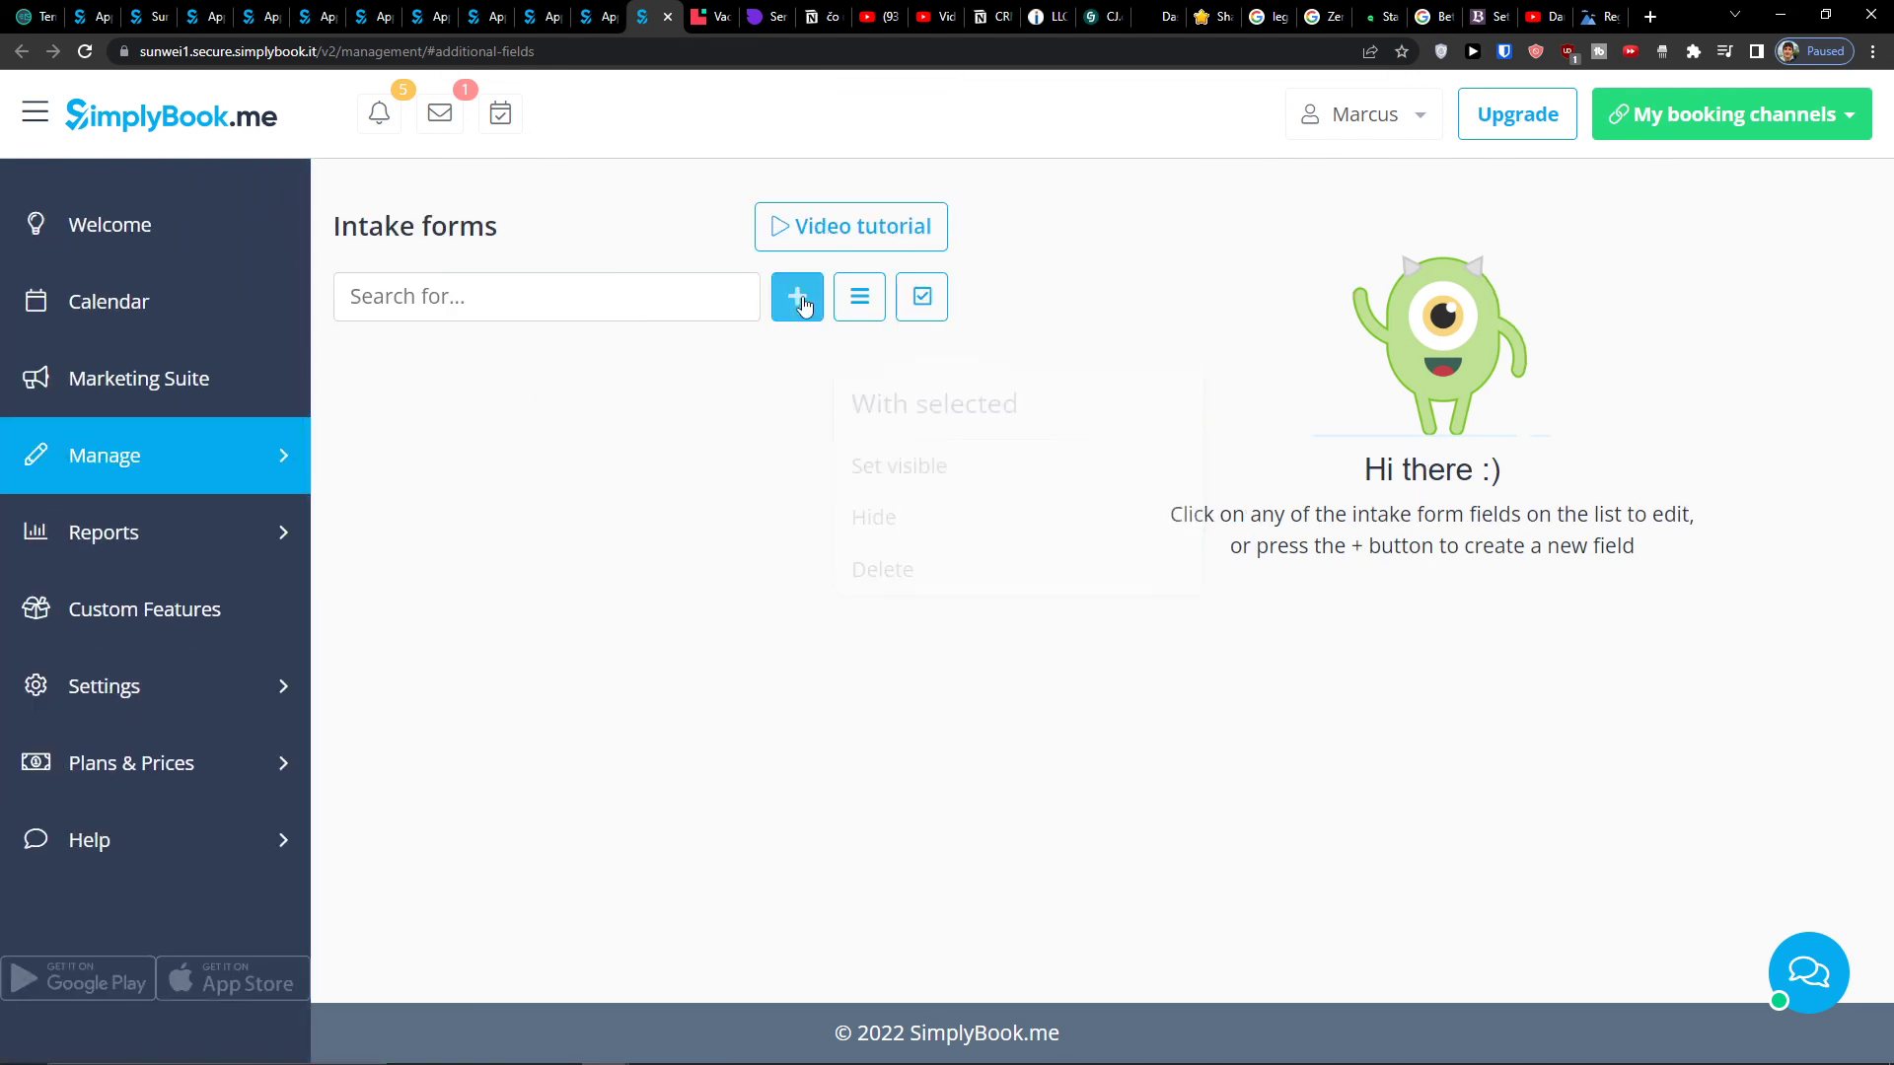
{"action": "scroll", "coordinate": [1046, 419], "scroll_direction": "down", "scroll_amount": 5}
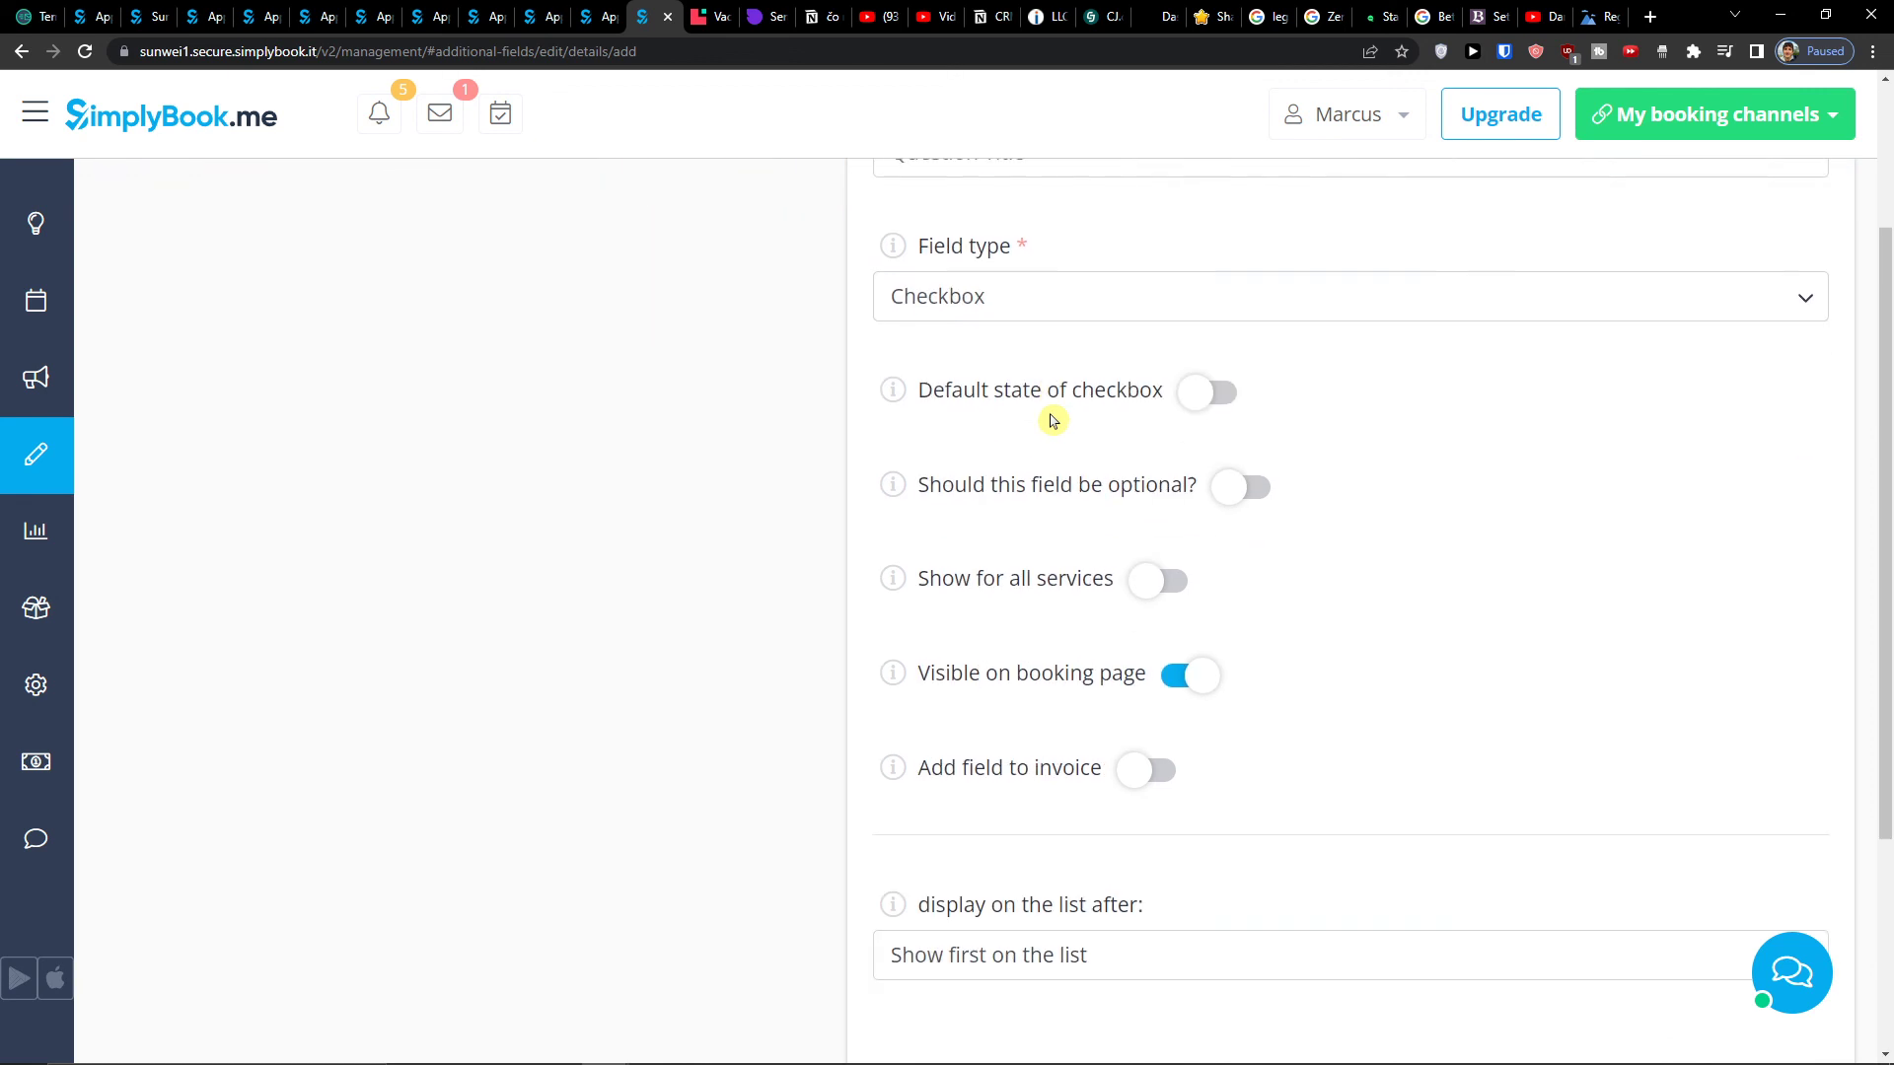
{"action": "scroll", "coordinate": [1021, 436], "scroll_direction": "up", "scroll_amount": 5}
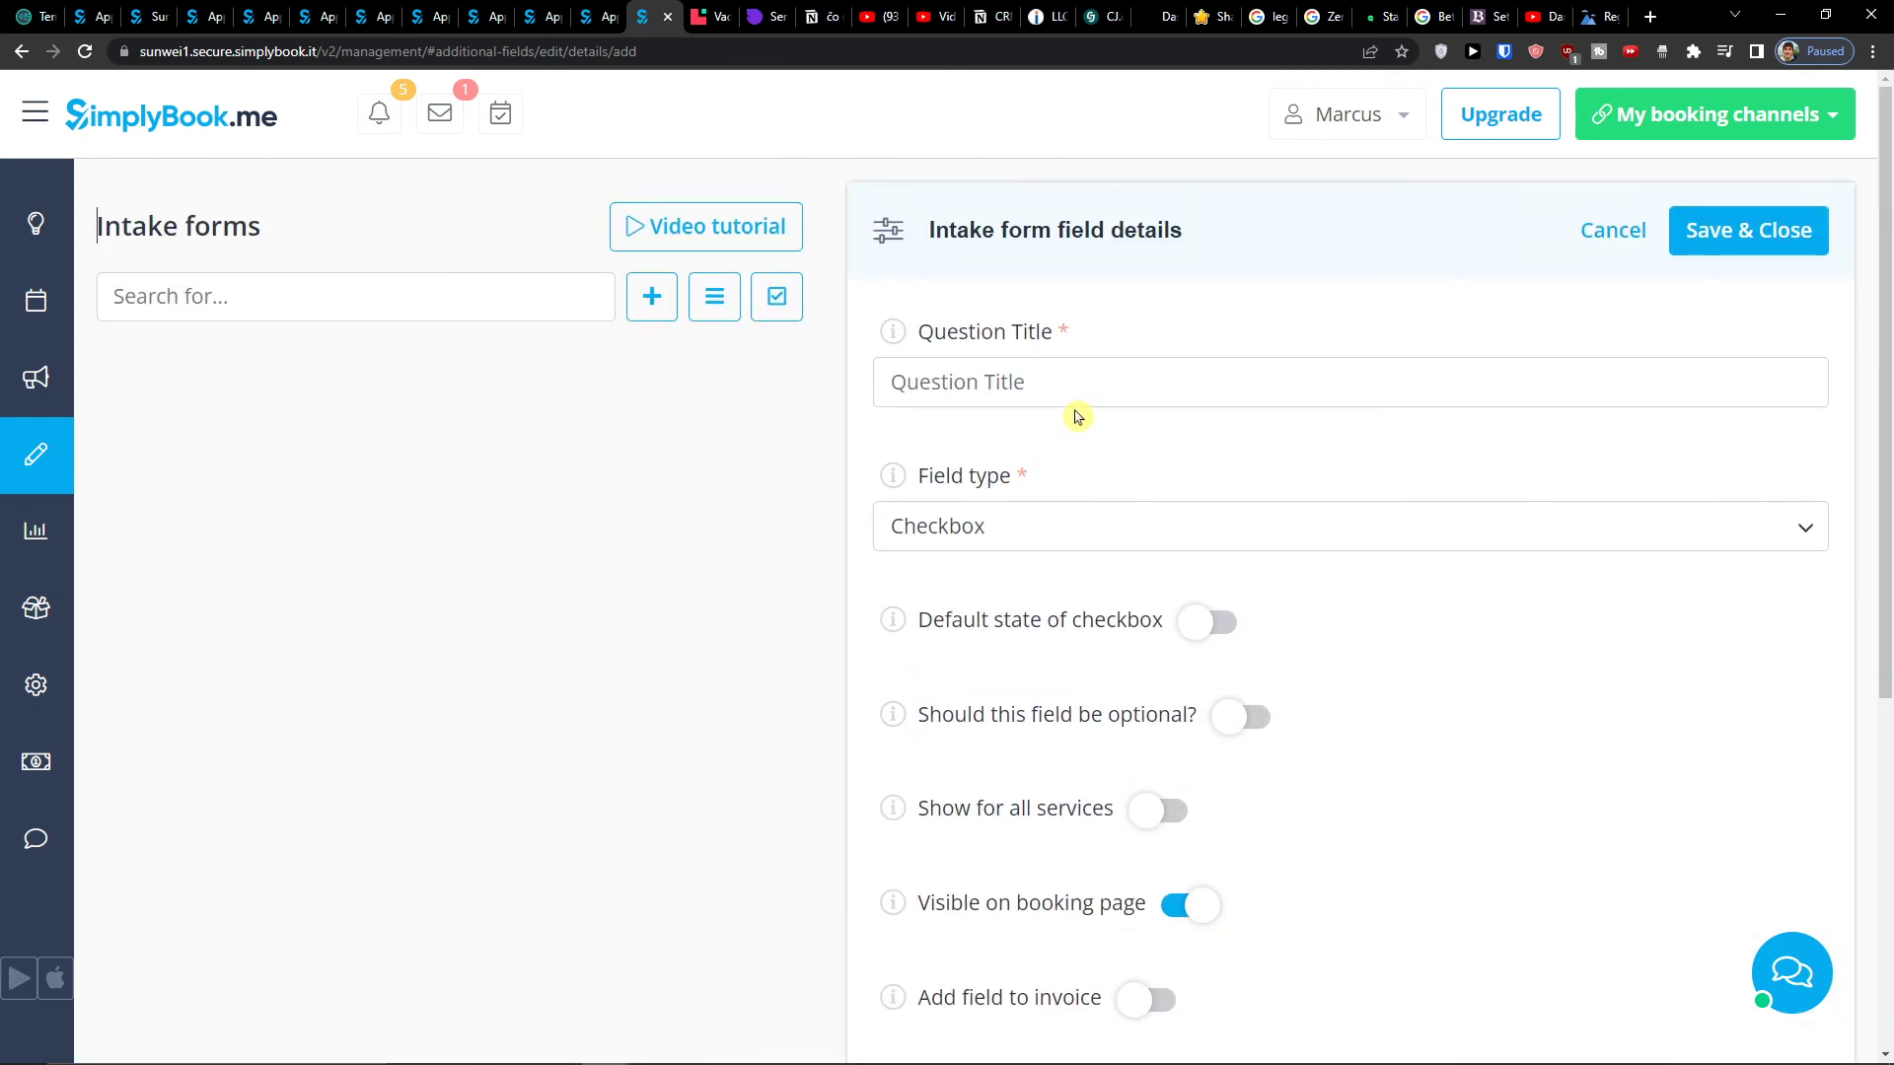
{"action": "scroll", "coordinate": [1038, 515], "scroll_direction": "down", "scroll_amount": 5}
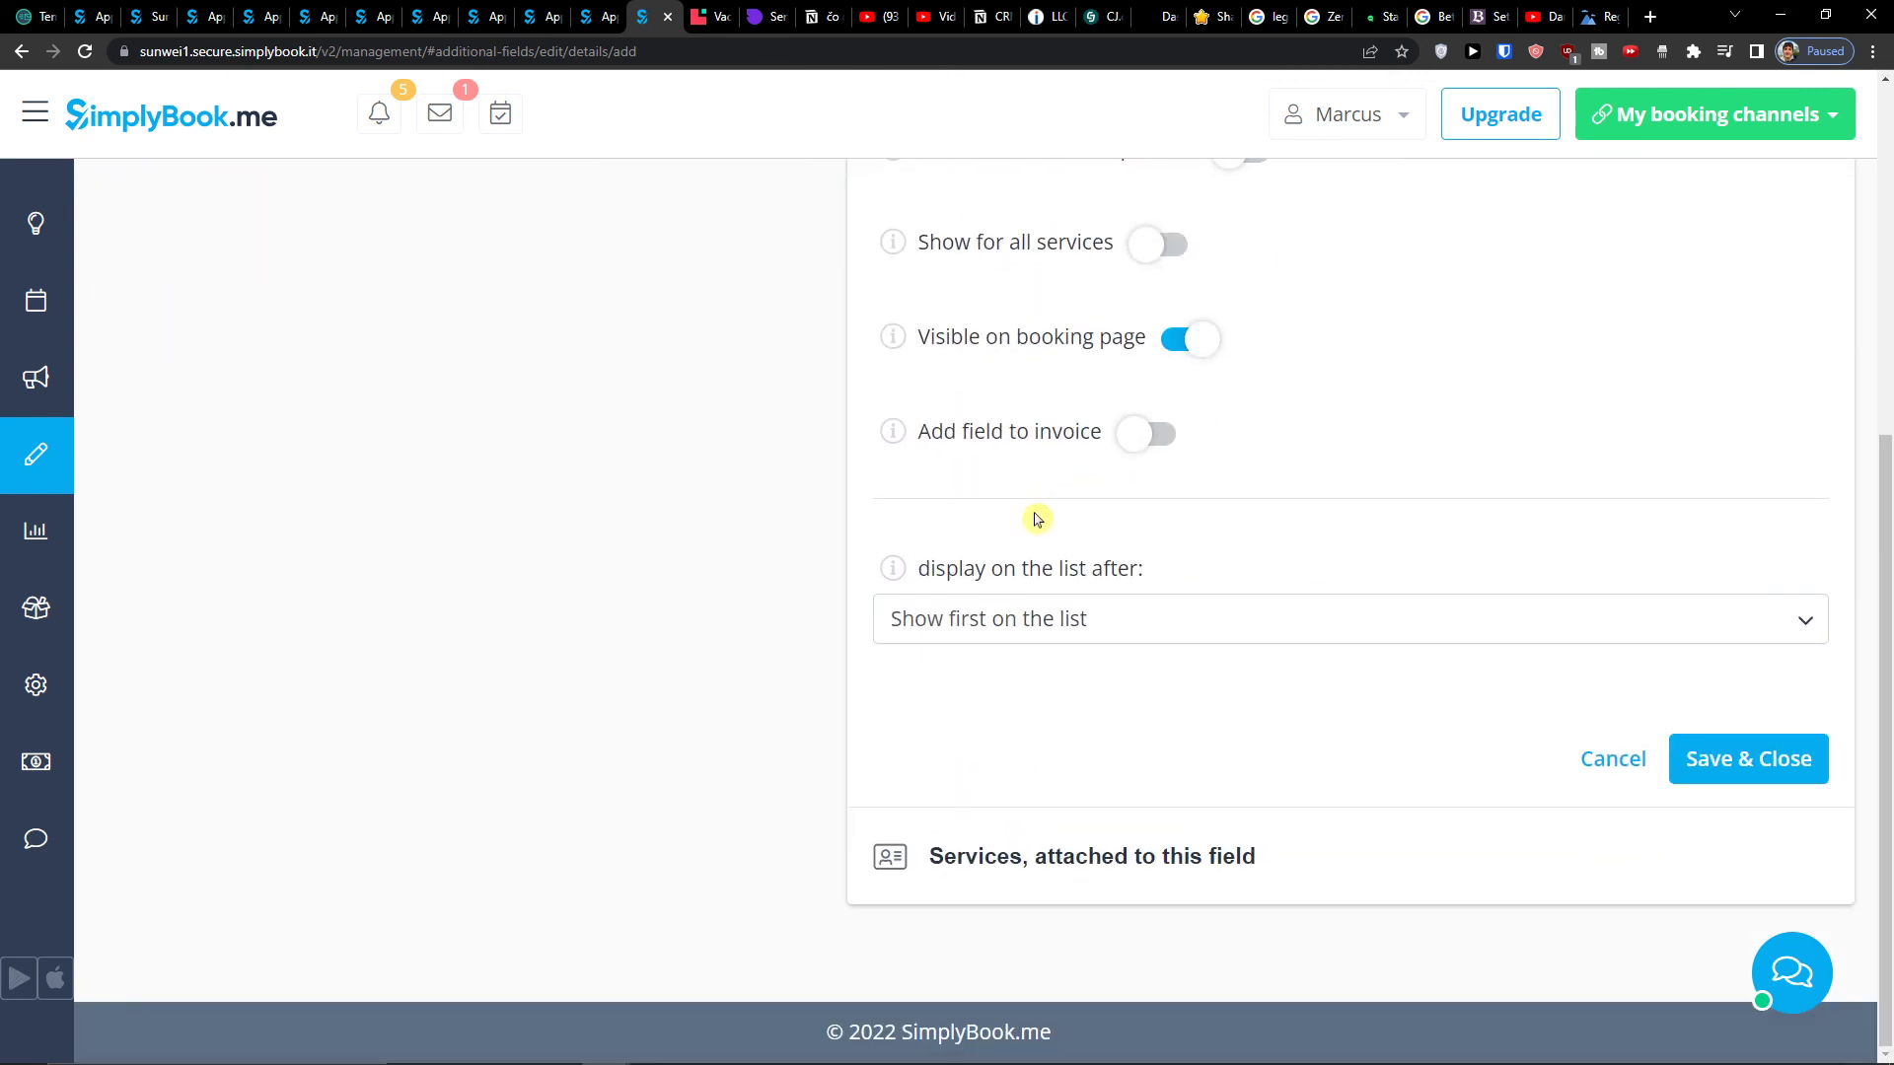
- Expand the Settings section of the sidebar to browse its pages
{"action": "mouse_move", "coordinate": [87, 681]}
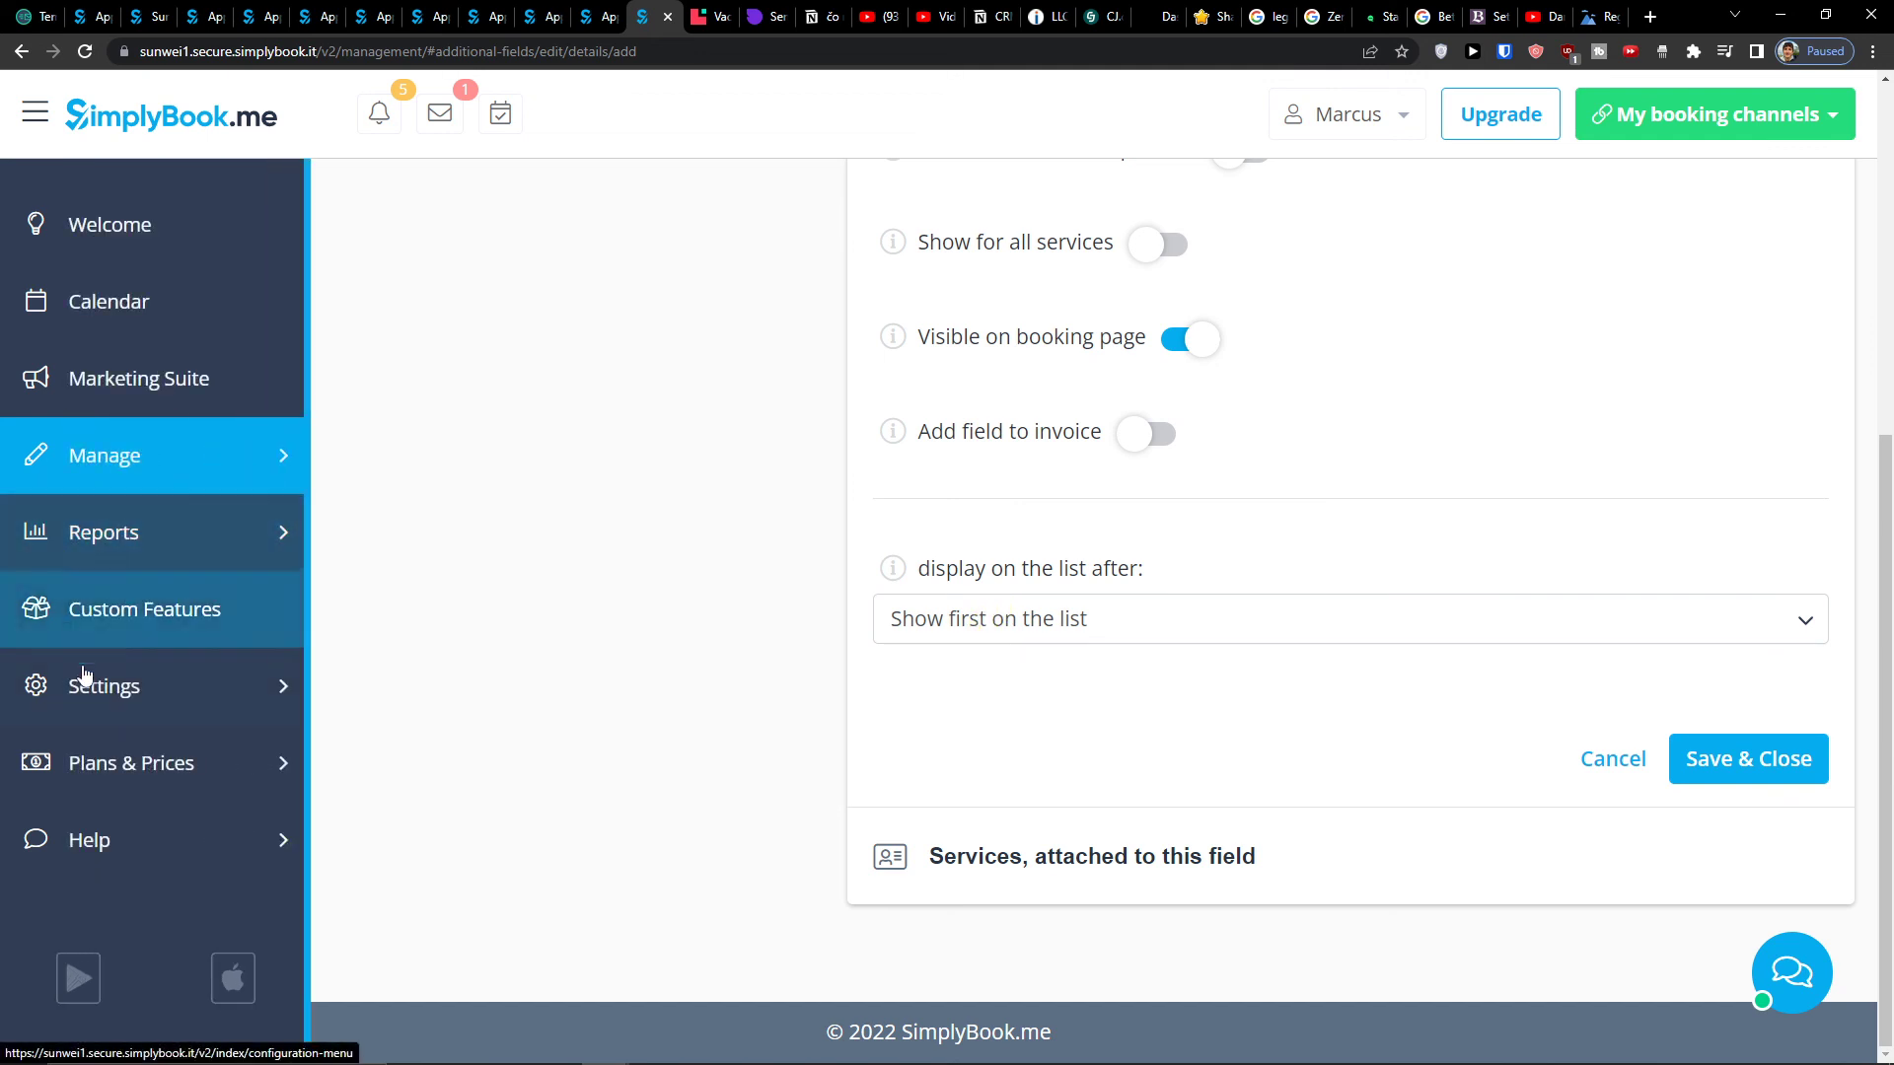
{"action": "left_click", "coordinate": [156, 695]}
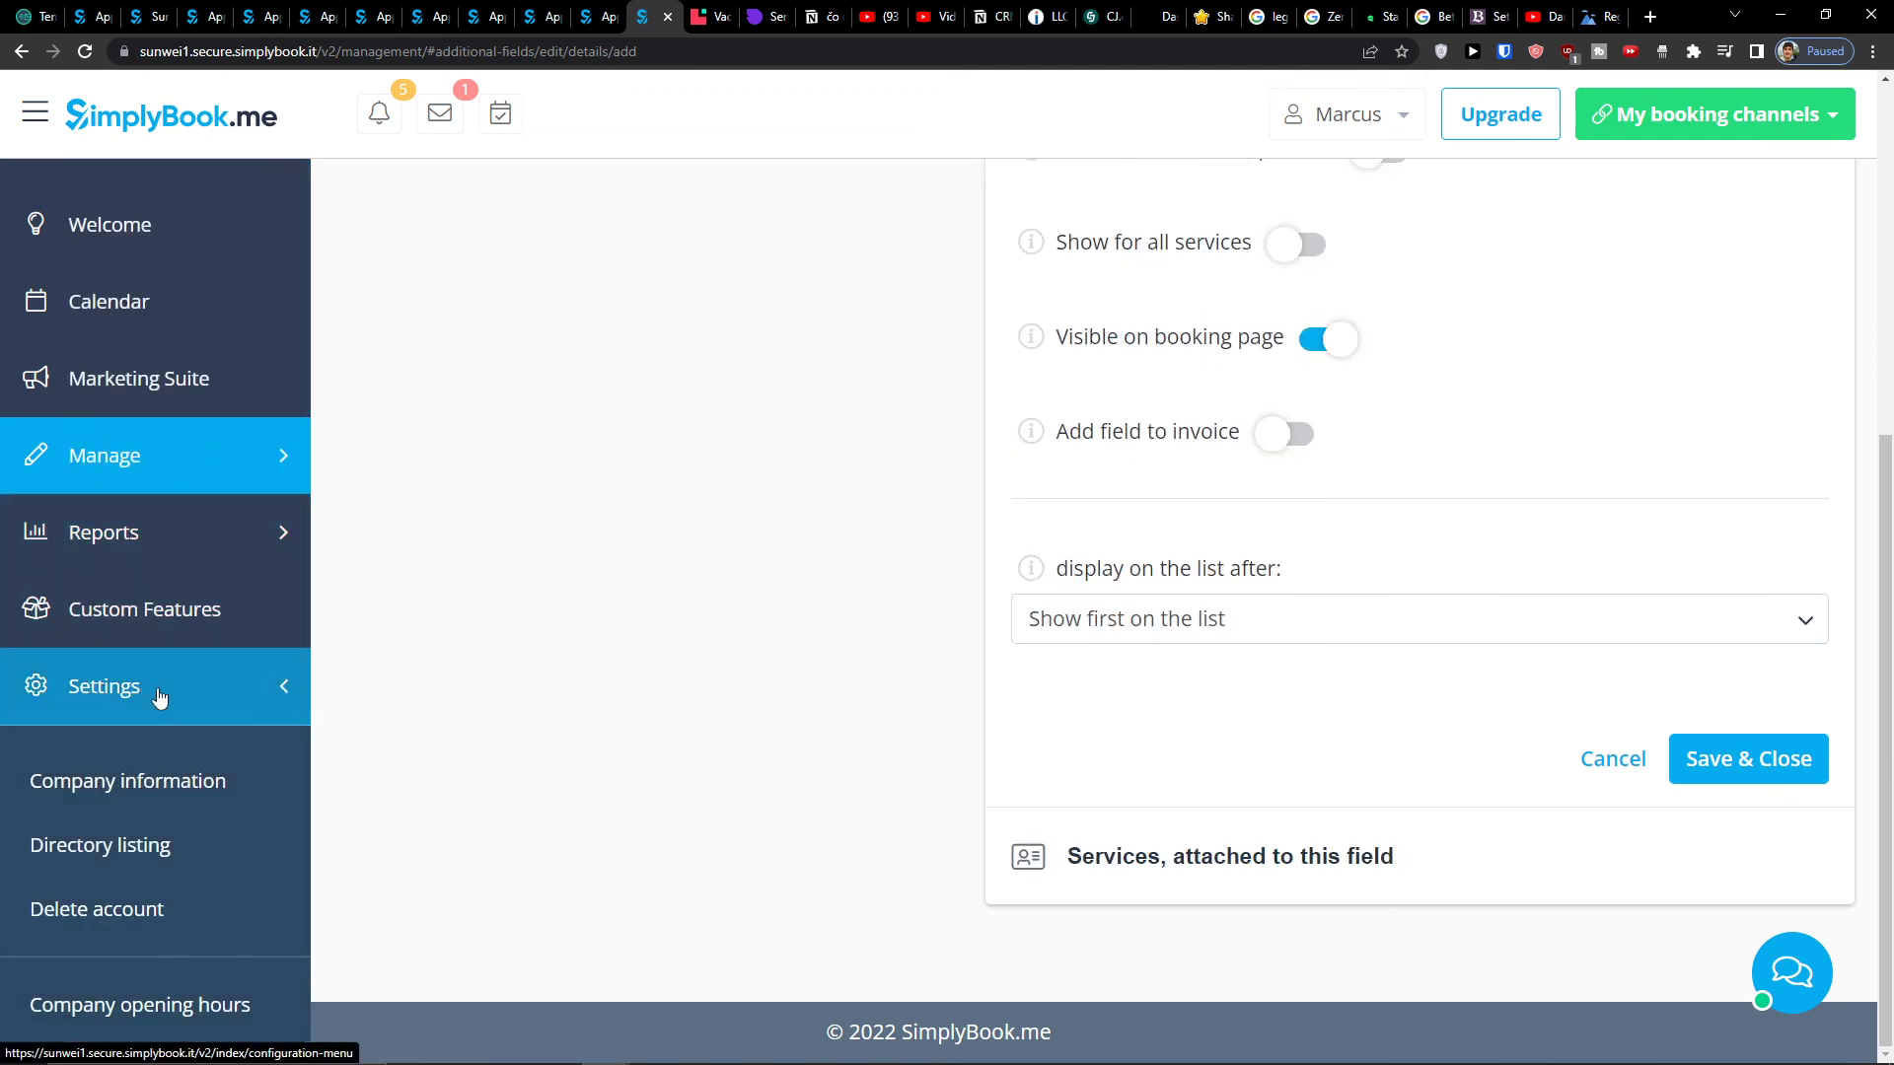
{"action": "scroll", "coordinate": [167, 680], "scroll_direction": "down", "scroll_amount": 2}
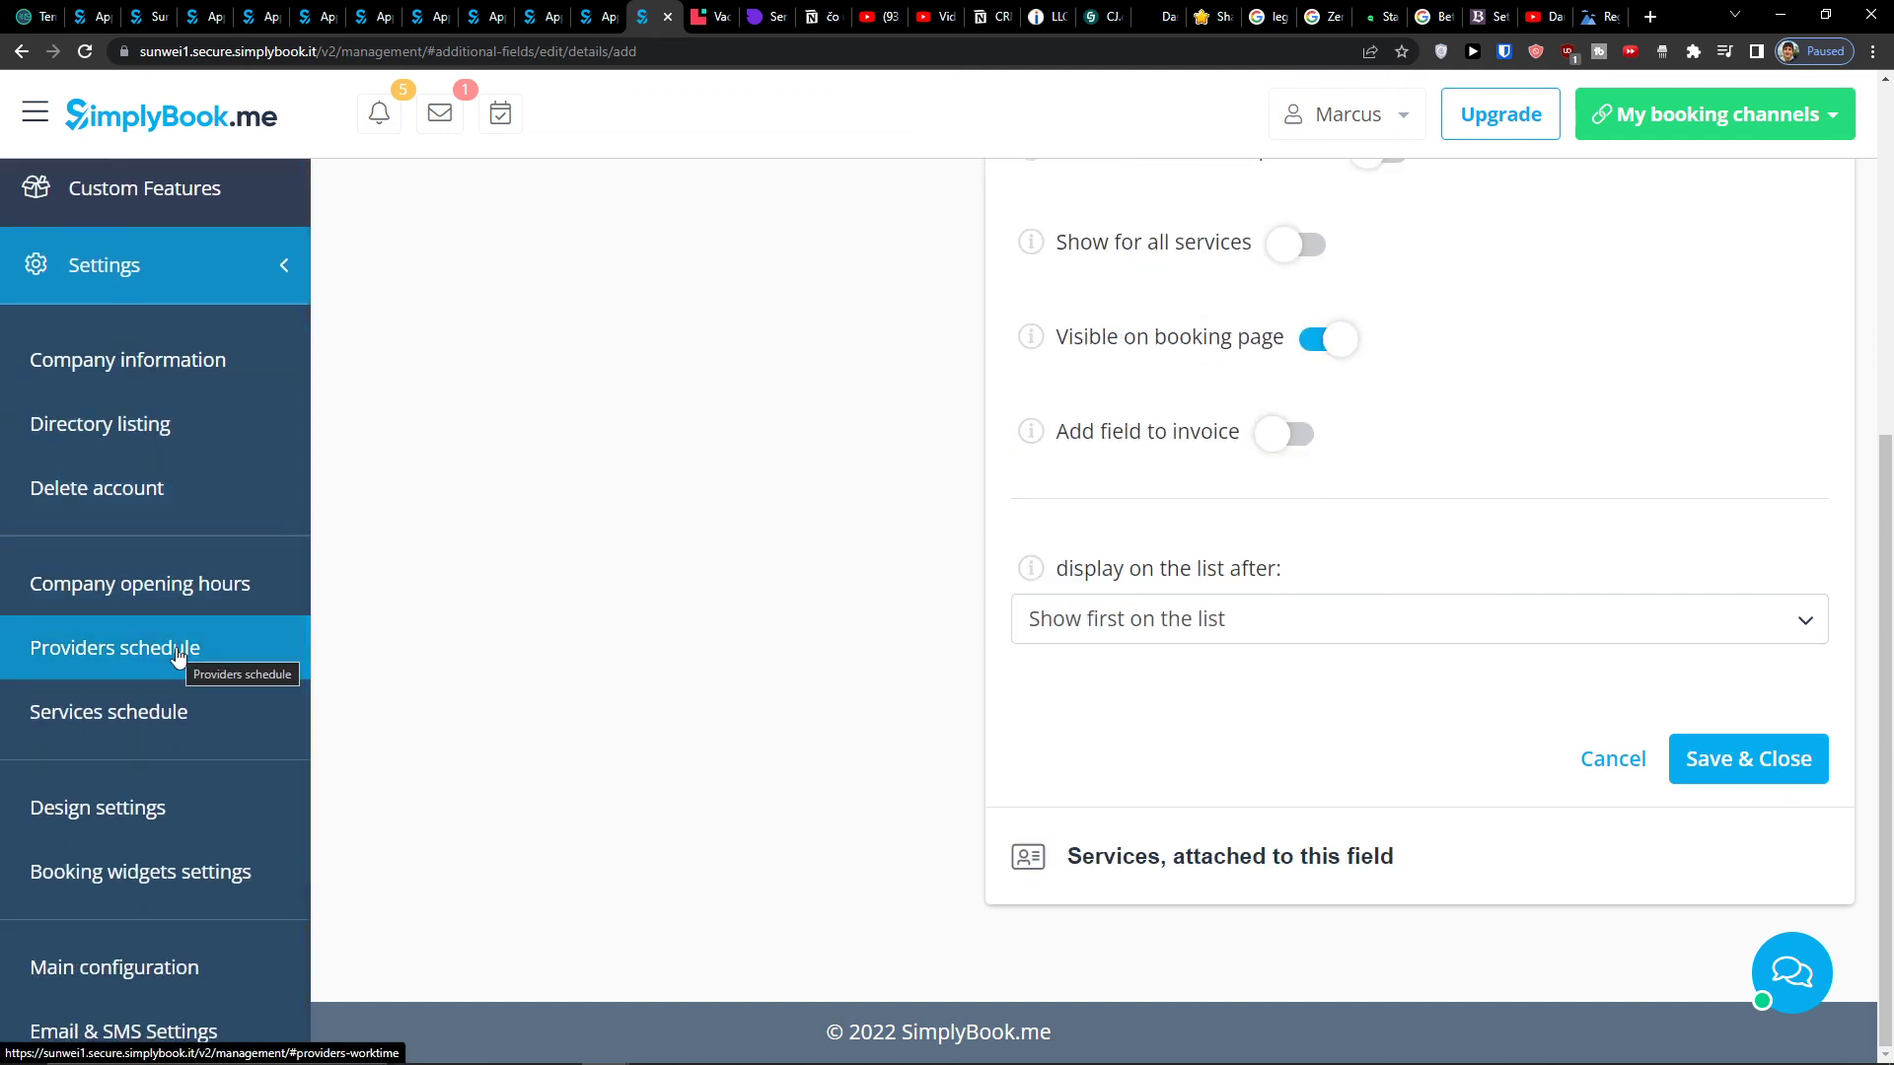
{"action": "scroll", "coordinate": [176, 655], "scroll_direction": "up", "scroll_amount": 2}
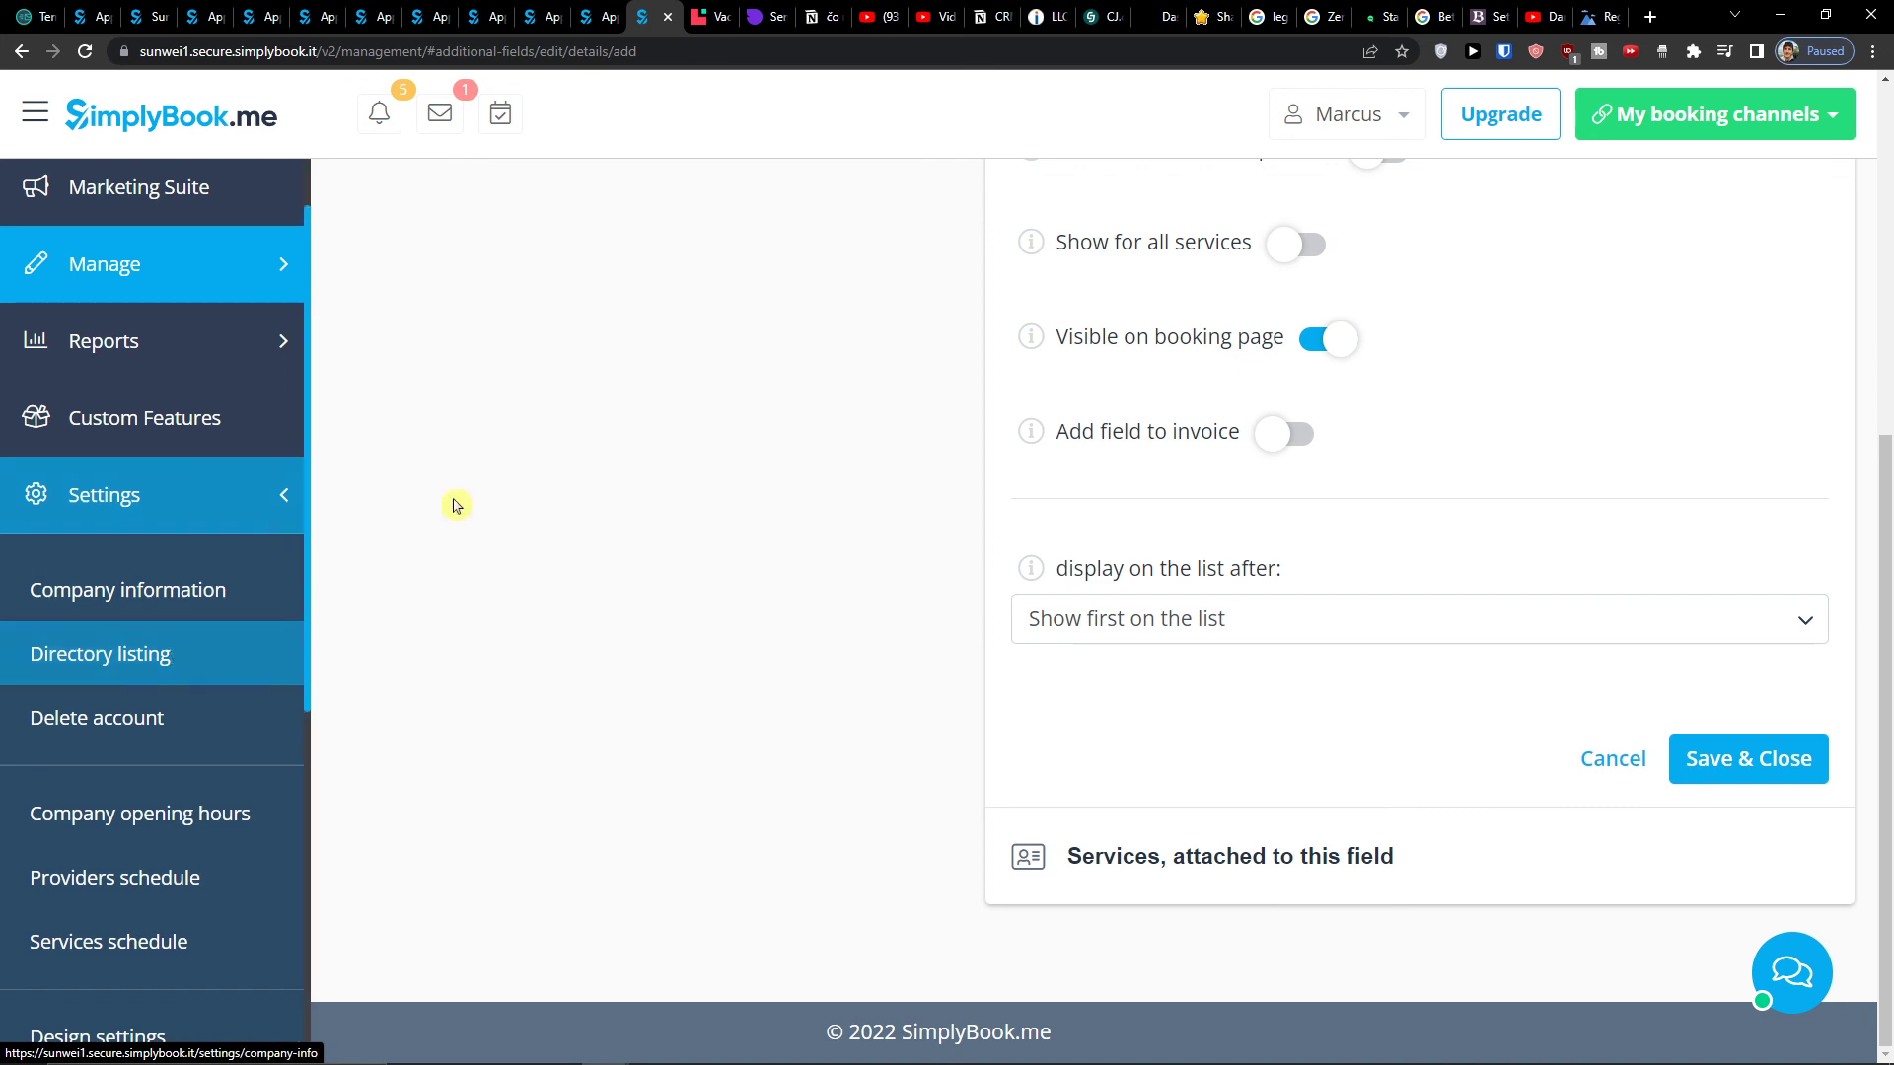
{"action": "scroll", "coordinate": [867, 339], "scroll_direction": "up", "scroll_amount": 5}
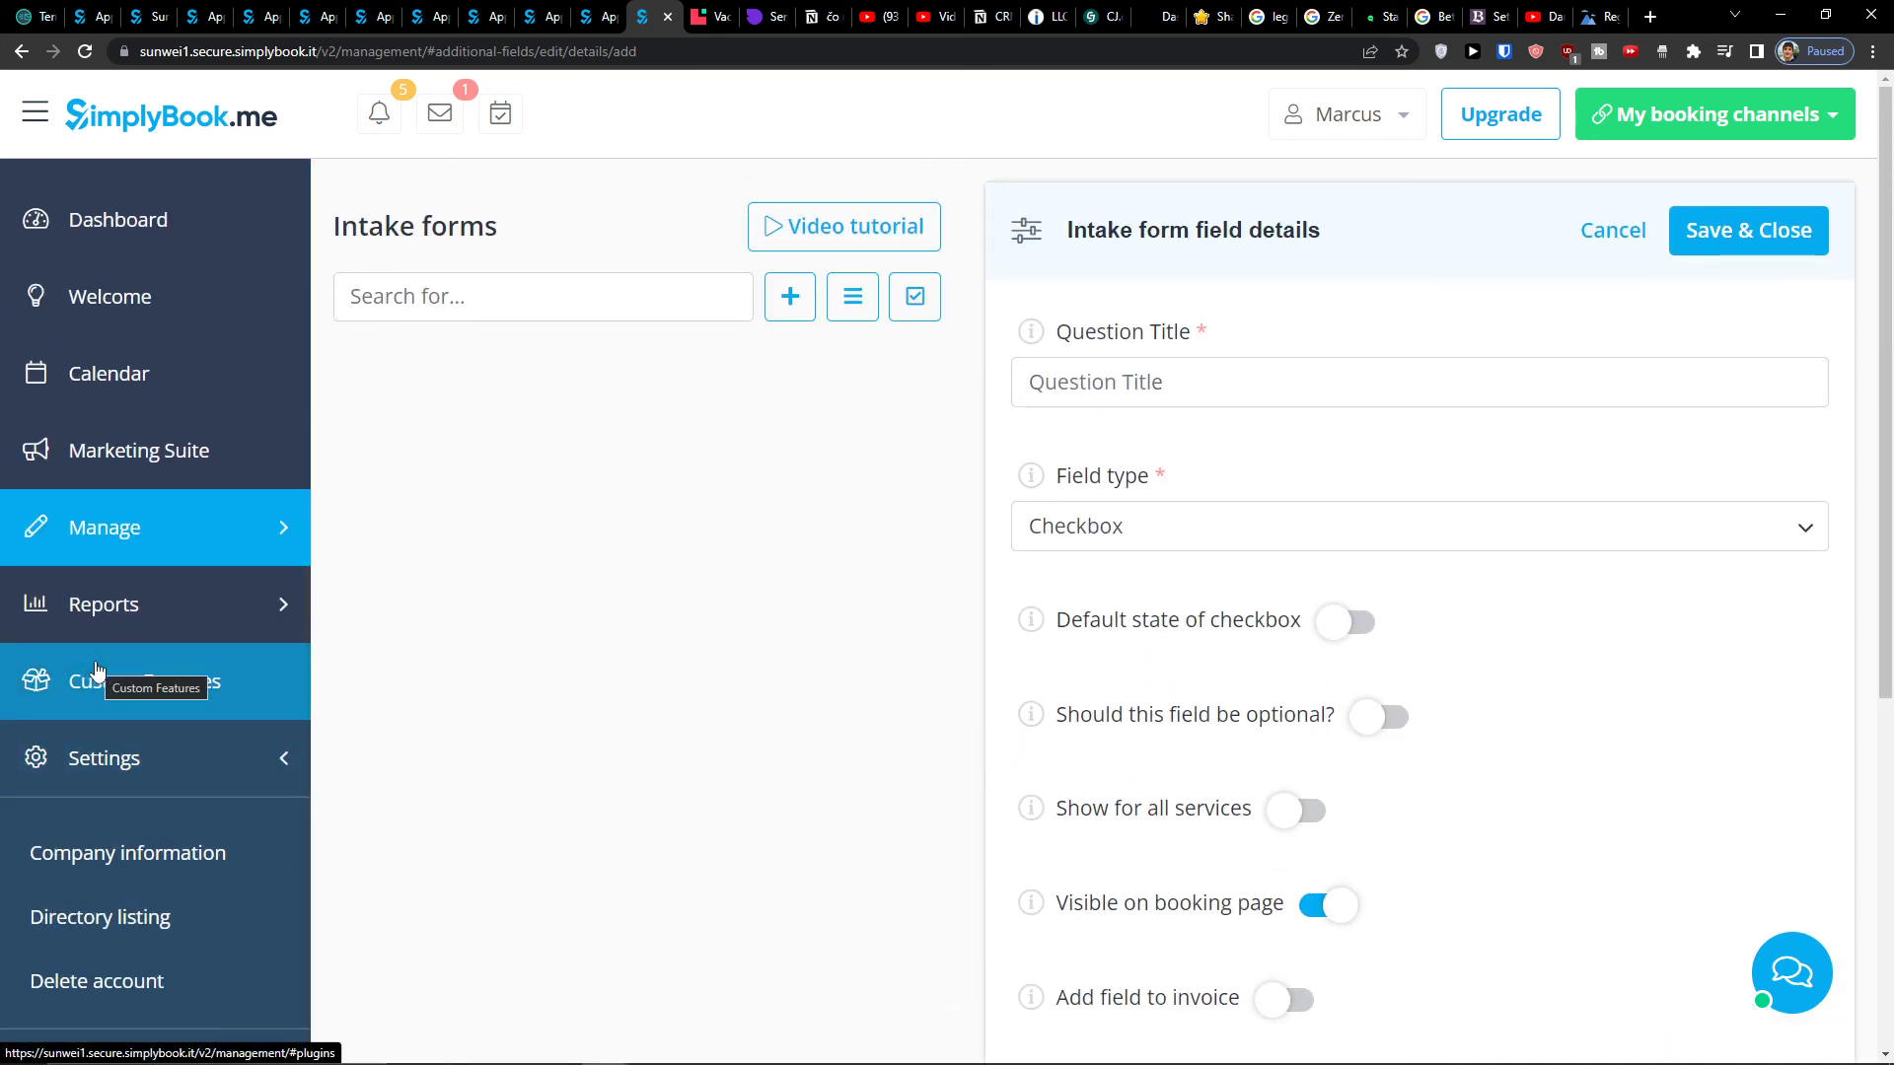